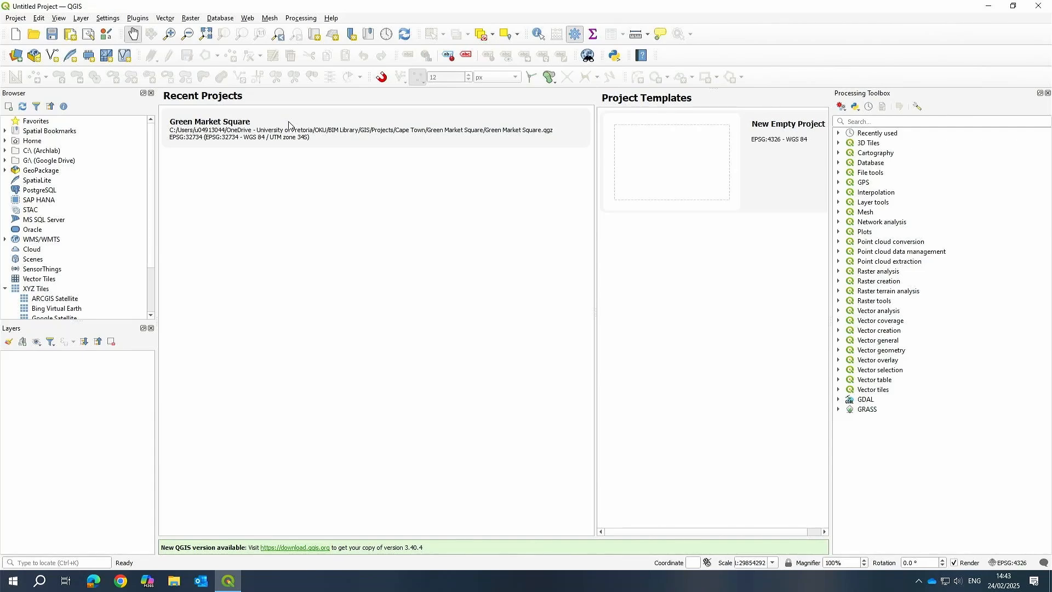
left_click(6, 290)
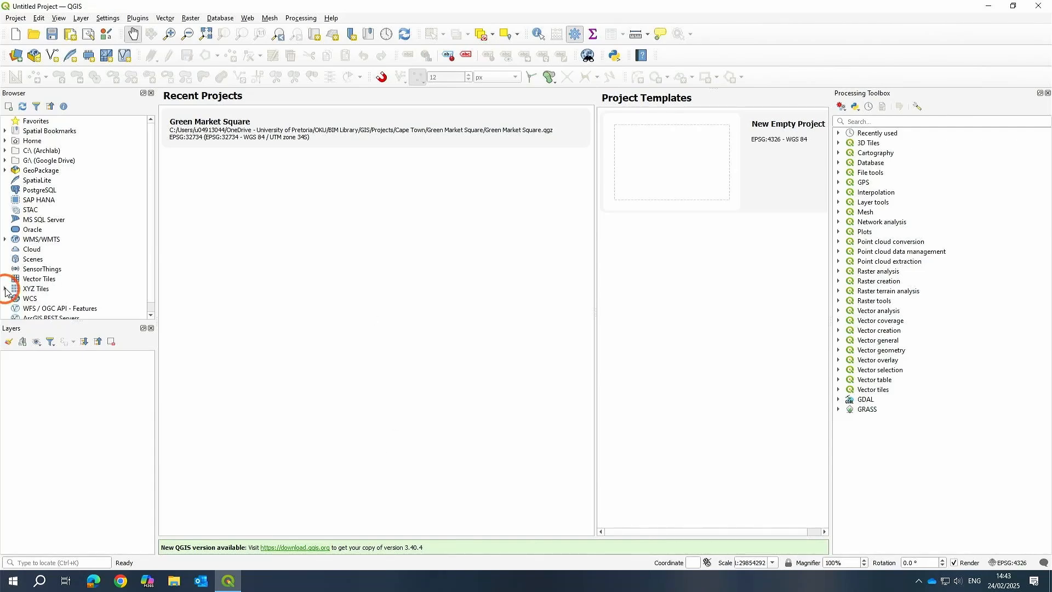
left_click(6, 289)
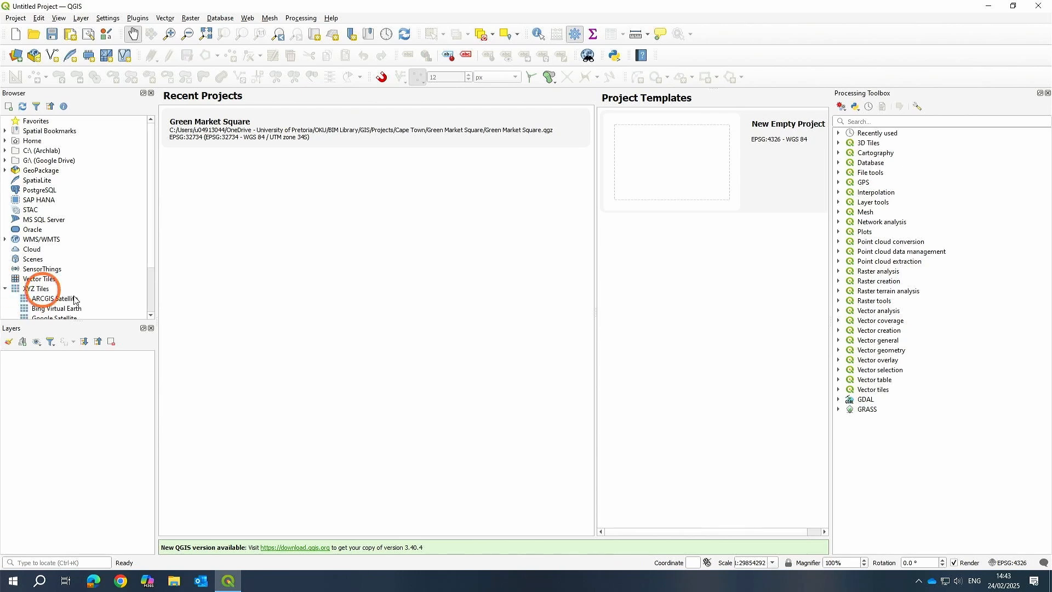
left_click(6, 289)
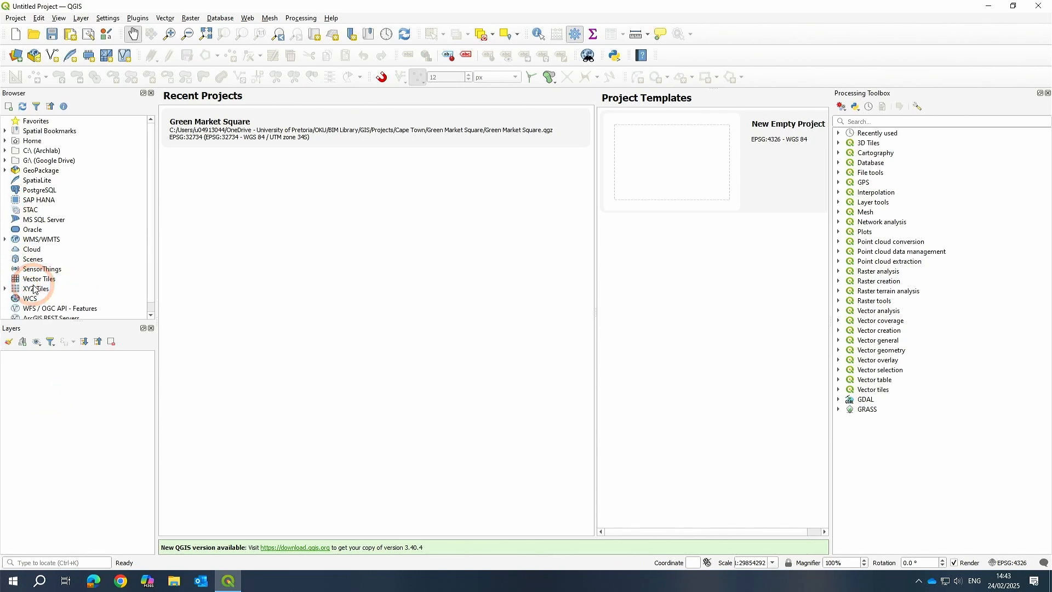
Close the Processing Toolbox panel and start a New Empty Project.
left_click(1047, 94)
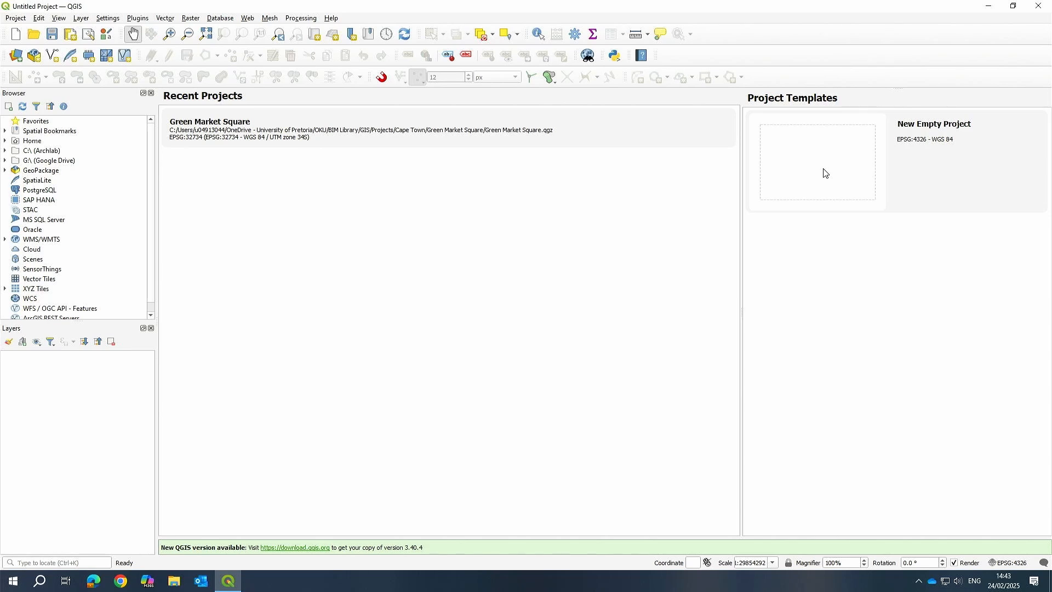
double_click(824, 174)
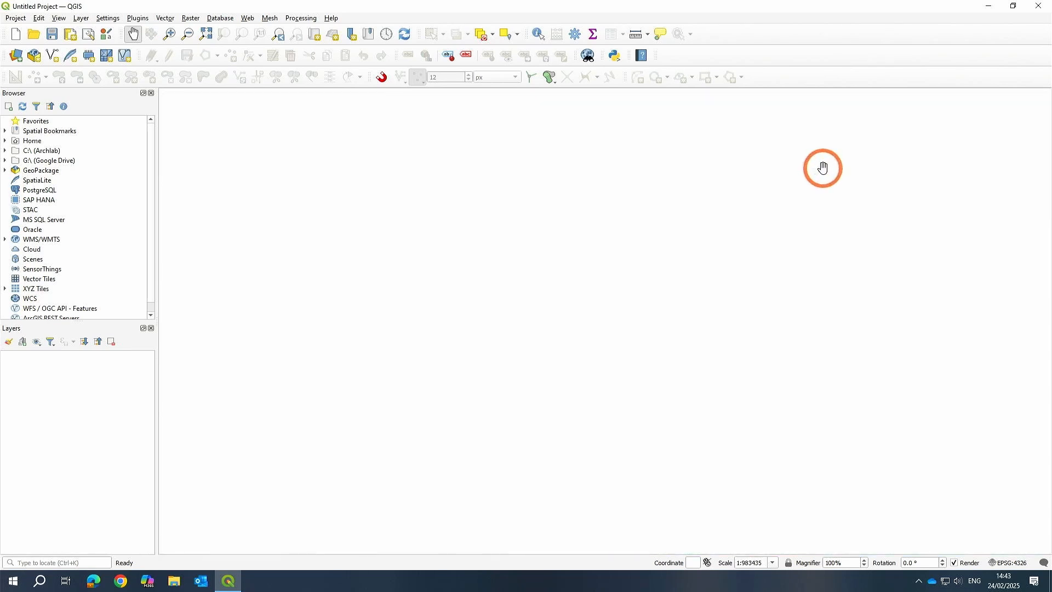
Add the OpenStreetMap layer from XYZ Tiles in the browser to the map canvas.
left_click(811, 197)
scroll(75, 240, "down", 1)
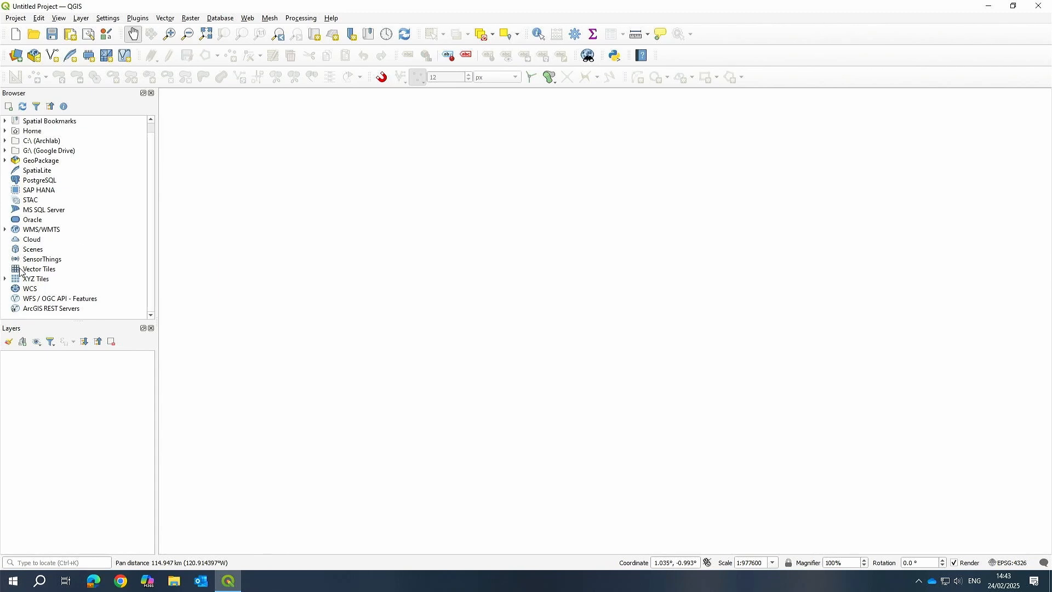
left_click(5, 279)
scroll(102, 265, "down", 2)
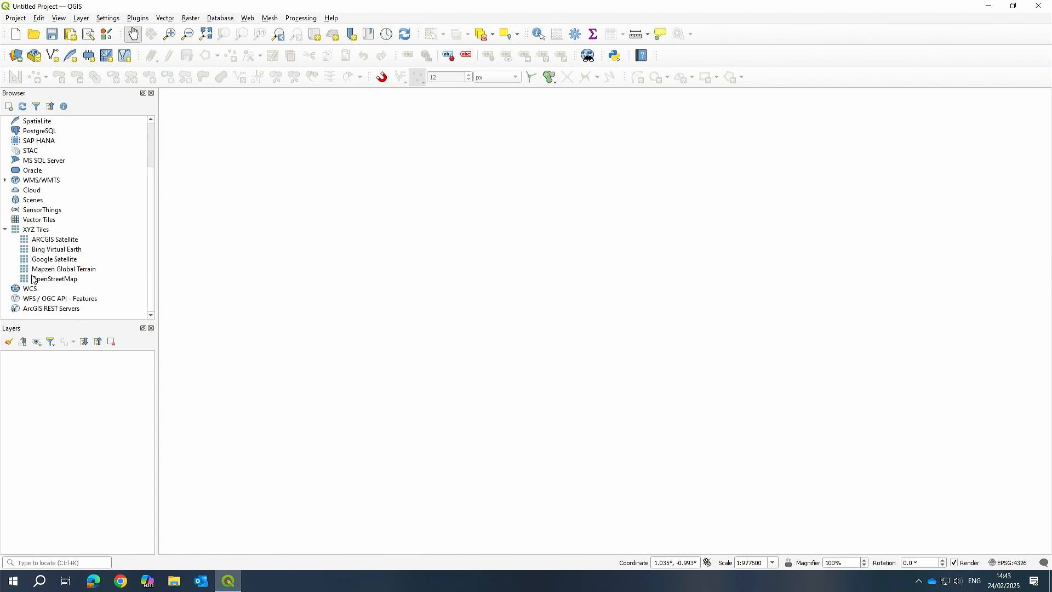
left_click_drag(56, 280, 611, 263)
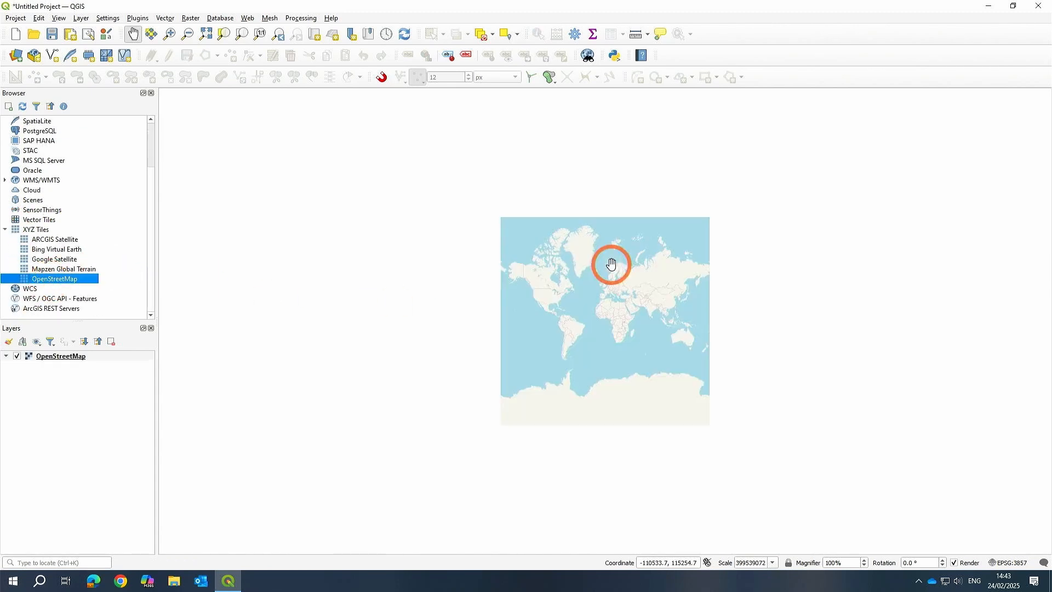
Examine the campus area around South Street and Innovation Hub Drive in Pretoria on the map.
scroll(623, 314, "up", 3)
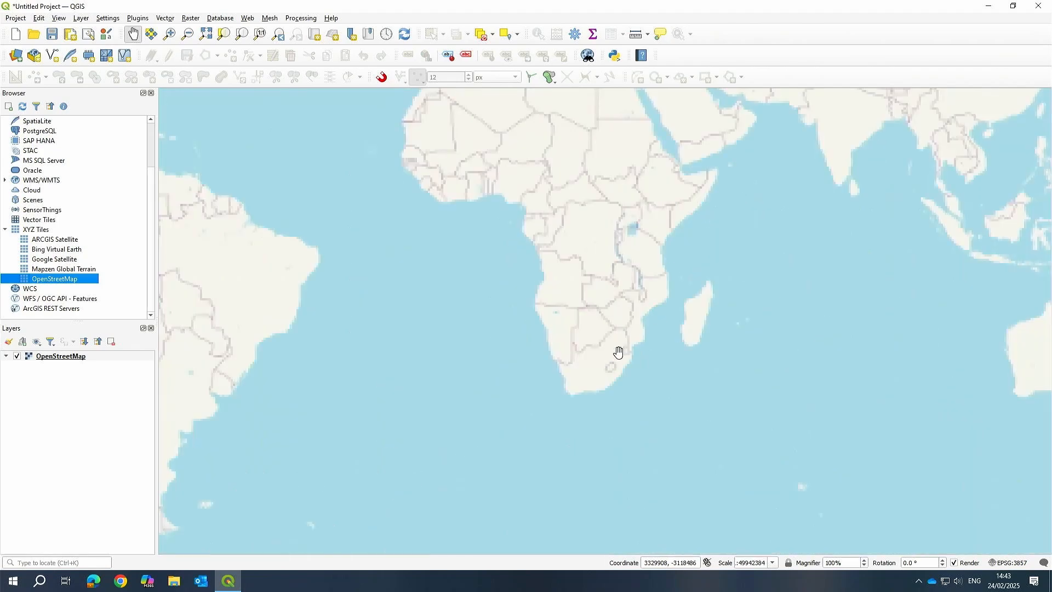
scroll(624, 315, "up", 2)
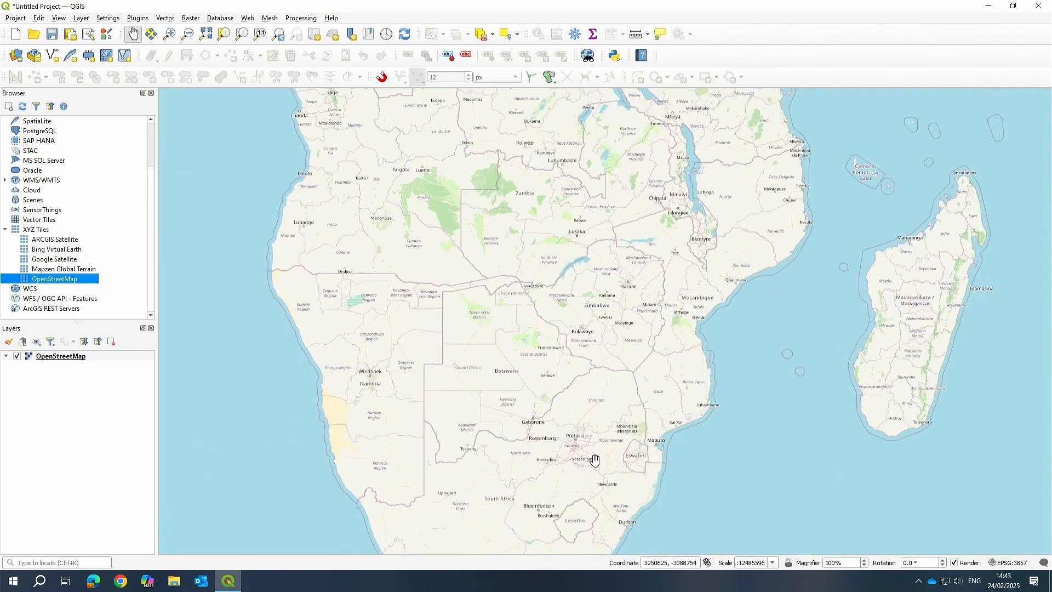
scroll(595, 459, "up", 2)
scroll(534, 384, "up", 3)
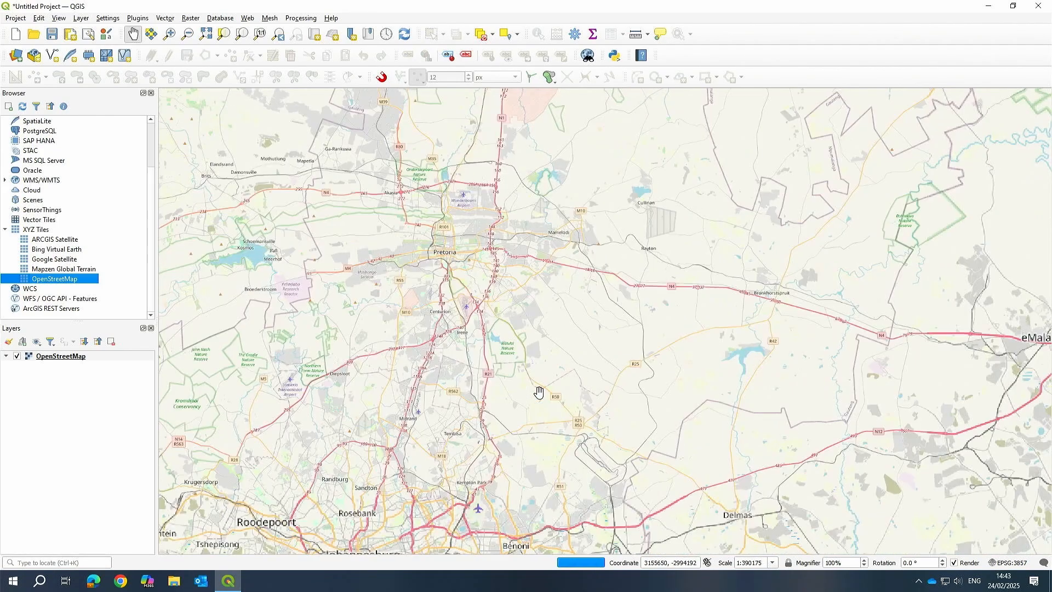
scroll(441, 269, "up", 4)
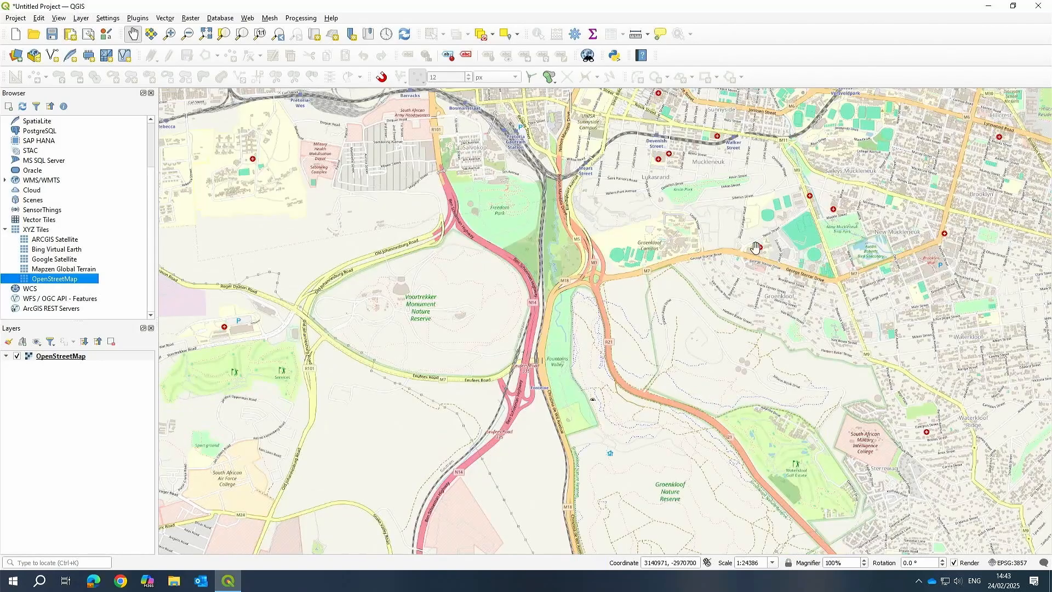
left_click_drag(757, 248, 454, 299)
scroll(453, 298, "down", 1)
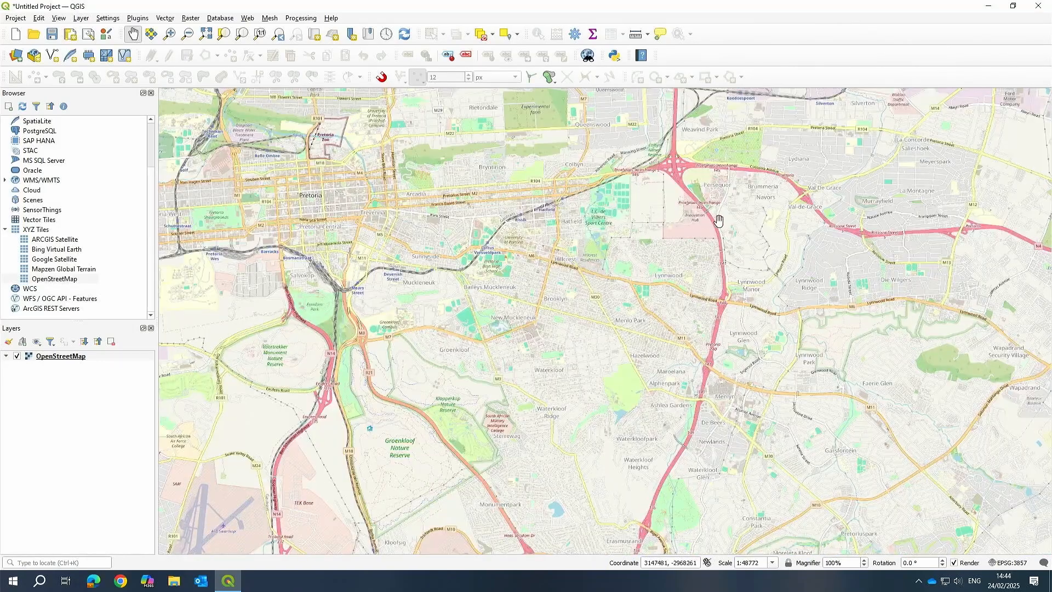
scroll(696, 156, "up", 1)
scroll(568, 304, "up", 3)
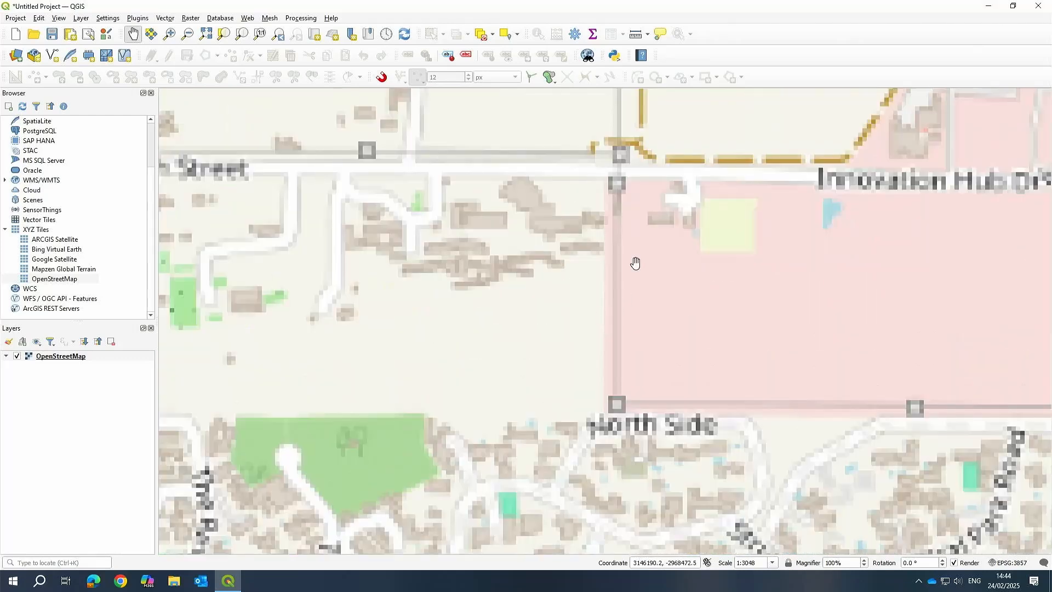
left_click_drag(551, 287, 700, 305)
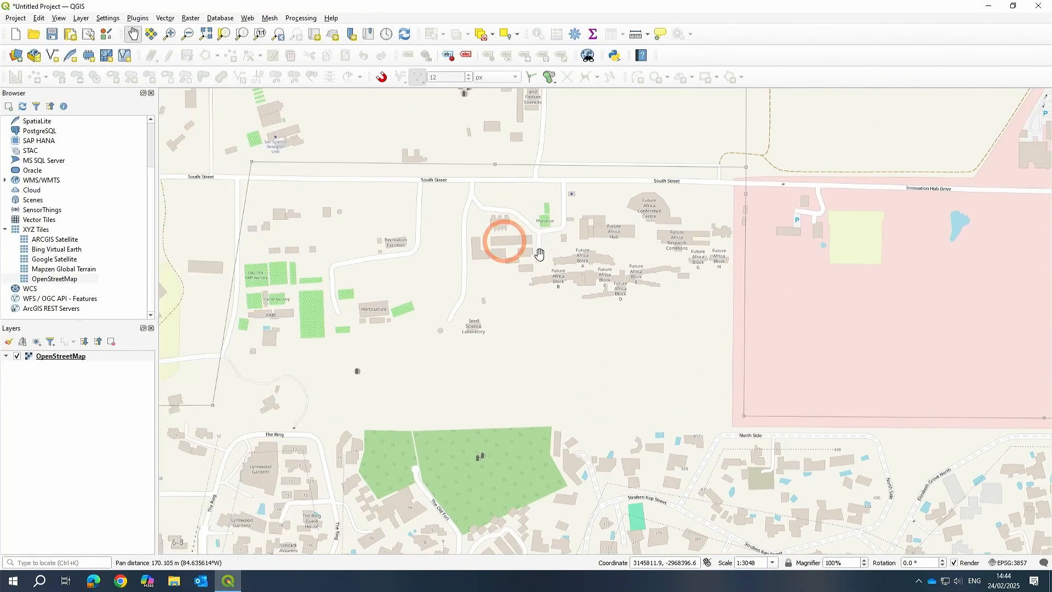
left_click_drag(560, 241, 594, 244)
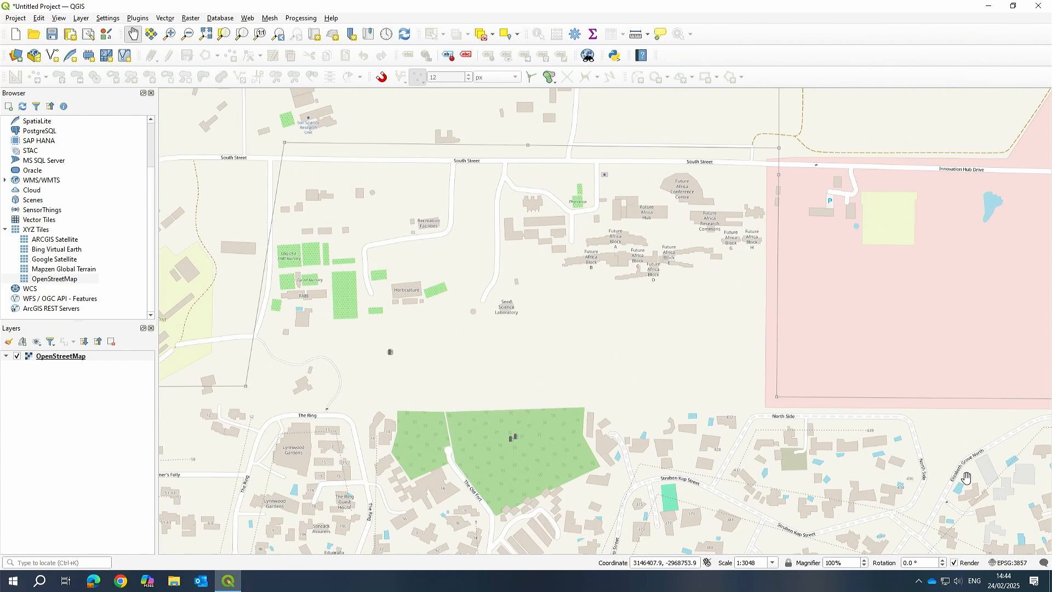
Open the project CRS settings and compare the recently used WGS 84 / UTM zone 34S and 35S systems.
left_click(1008, 562)
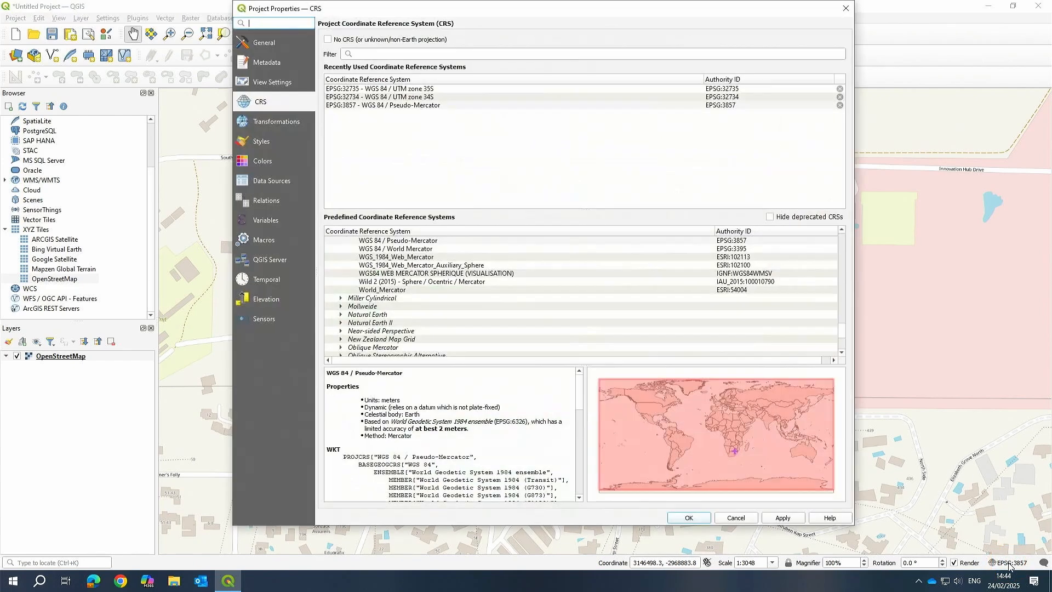
left_click(416, 97)
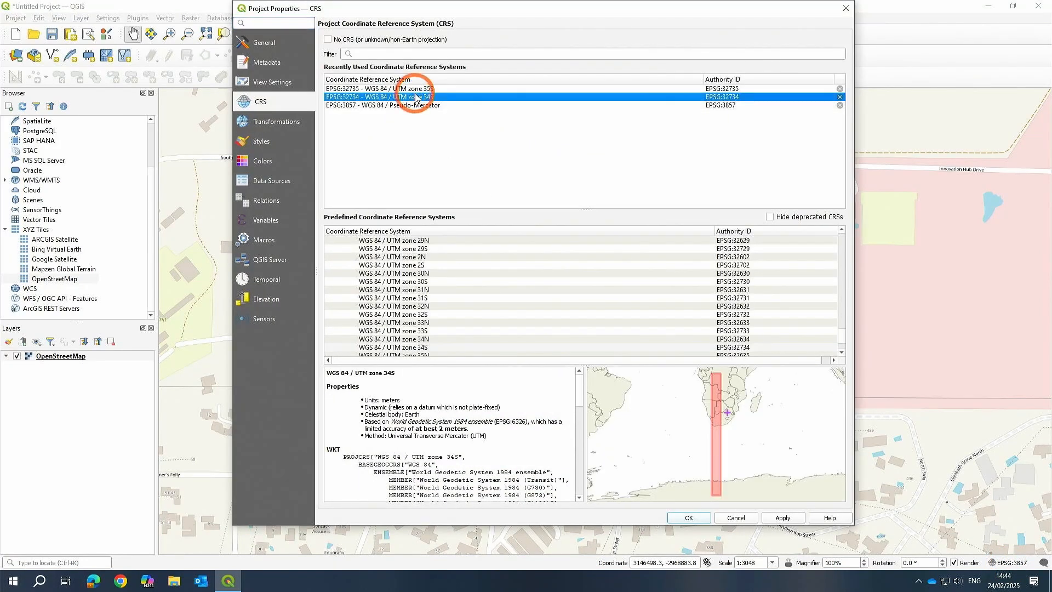
left_click(421, 89)
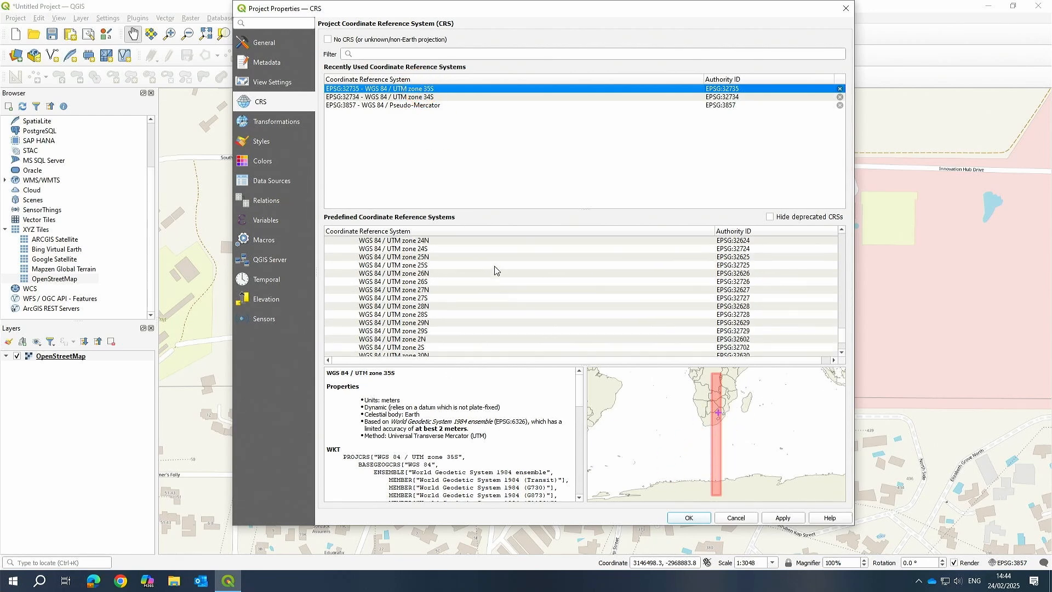
scroll(444, 277, "up", 20)
scroll(417, 279, "up", 8)
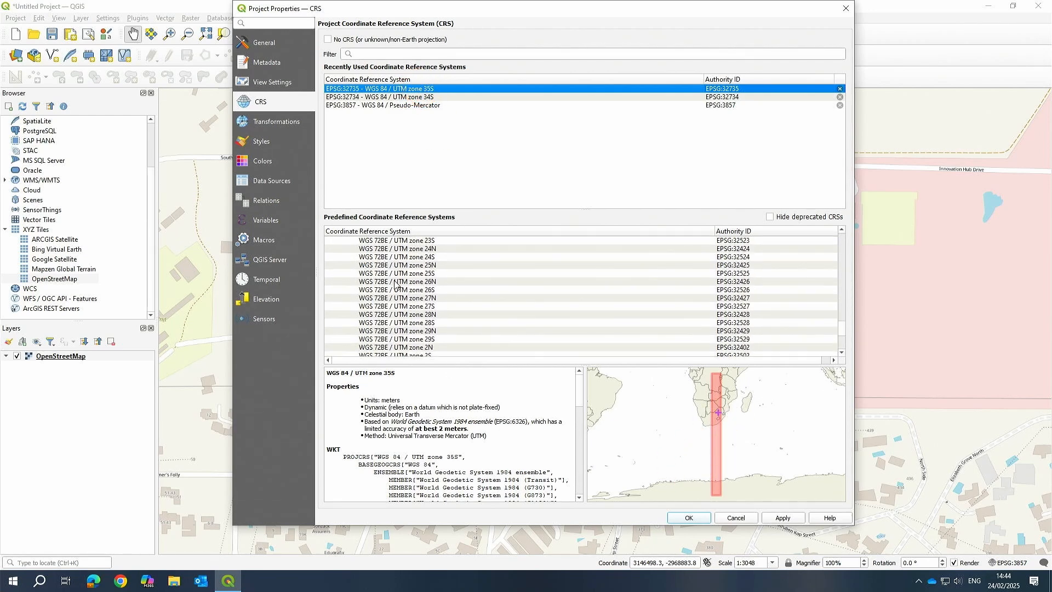
scroll(416, 290, "up", 6)
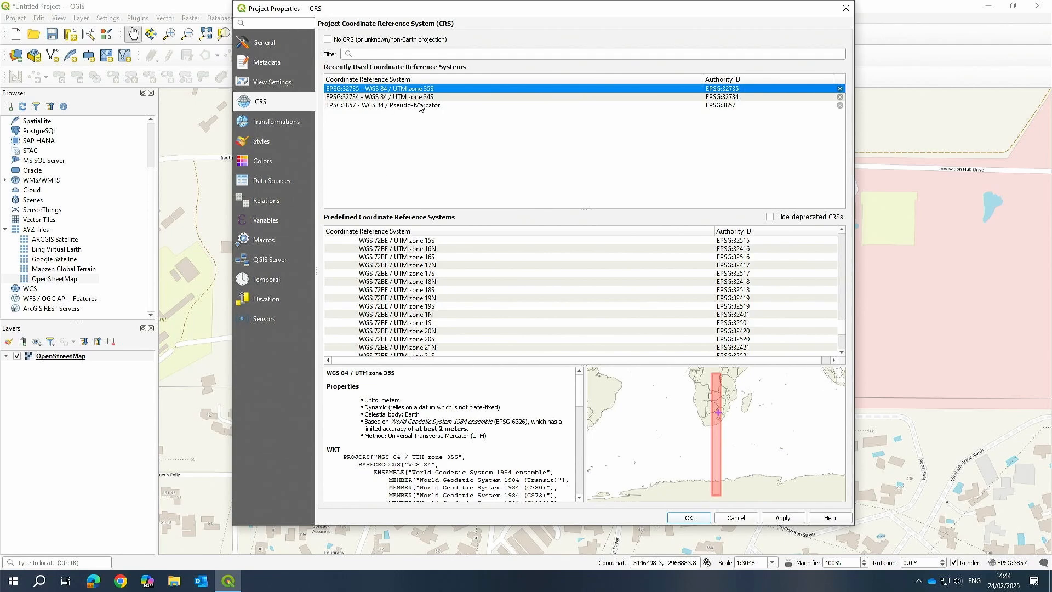
left_click(382, 88)
left_click(461, 89)
left_click(441, 87)
left_click(789, 79)
left_click(421, 54)
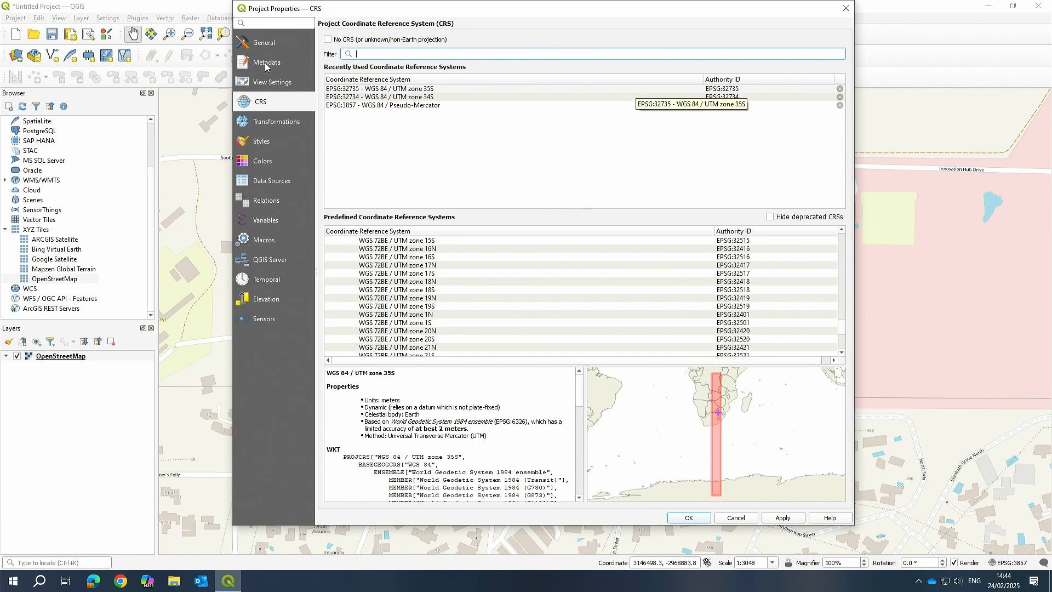
Browse the predefined Universal Transverse Mercator systems and read the WGS 84 / UTM zone 35S properties.
left_click_drag(843, 330, 847, 255)
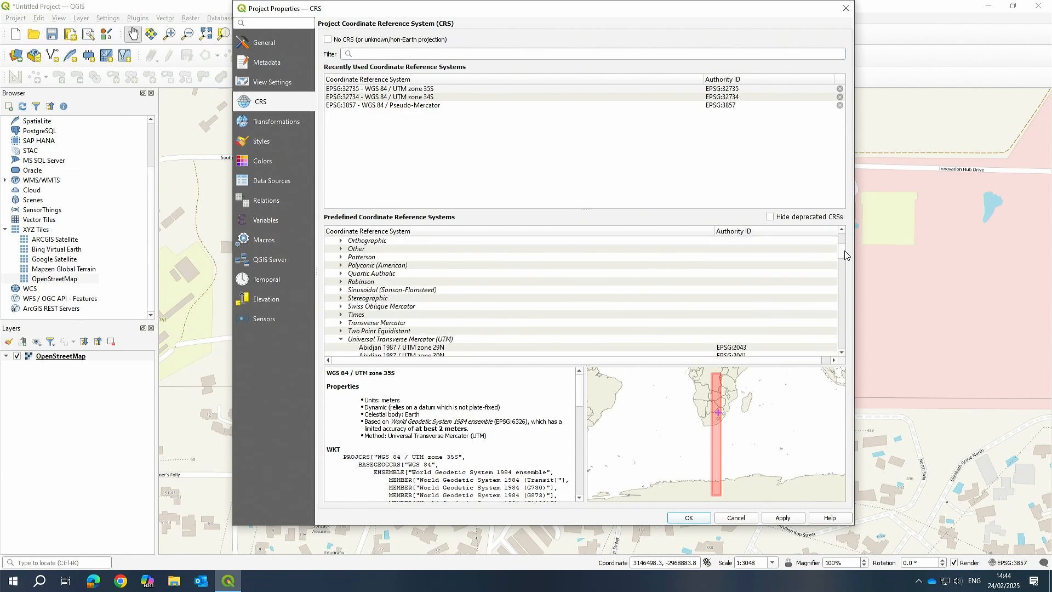
scroll(546, 295, "down", 1)
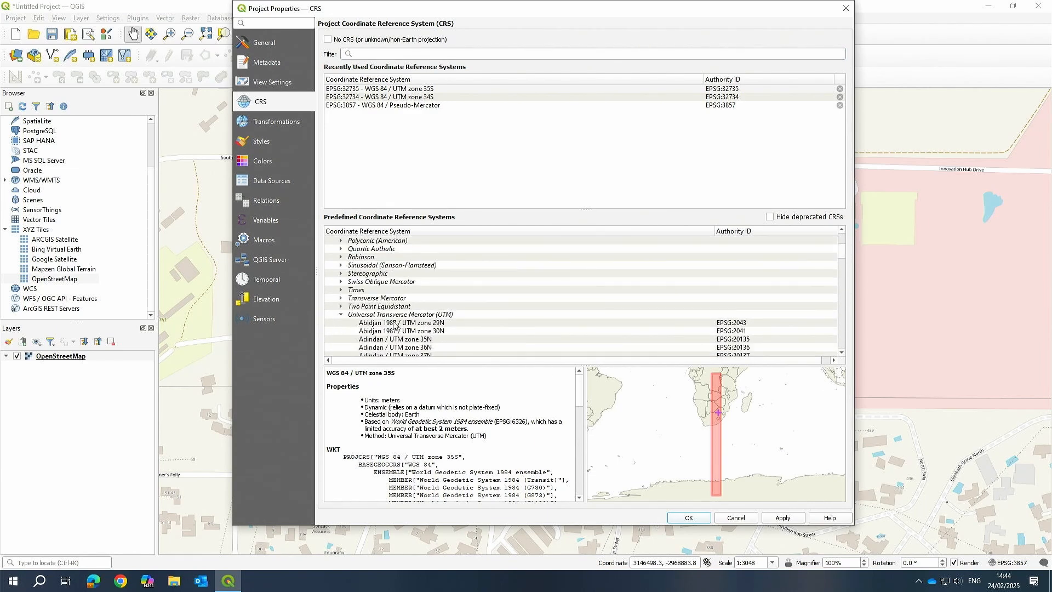
left_click(364, 315)
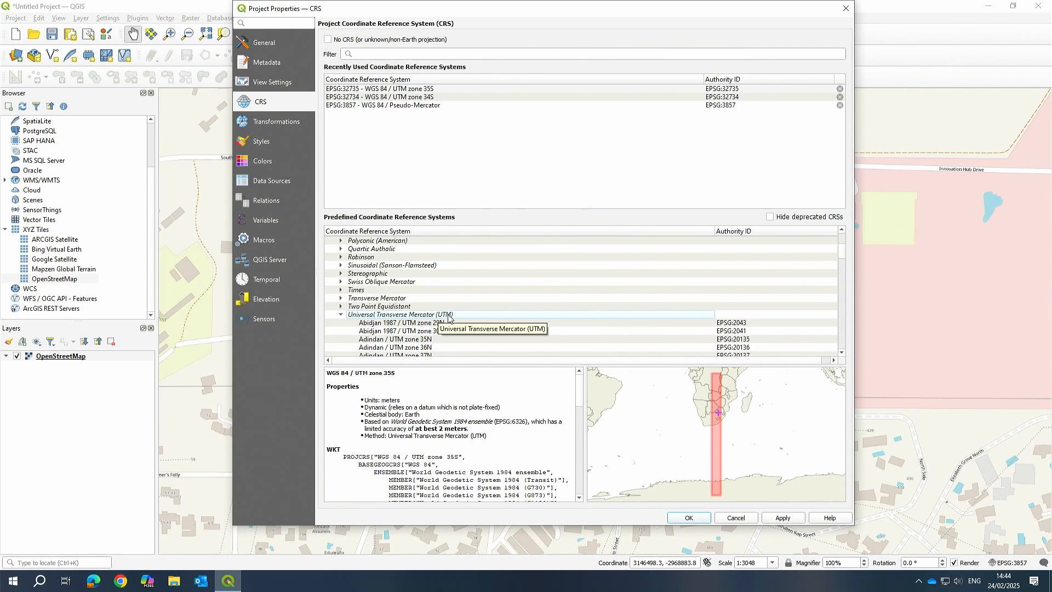
scroll(557, 316, "down", 15)
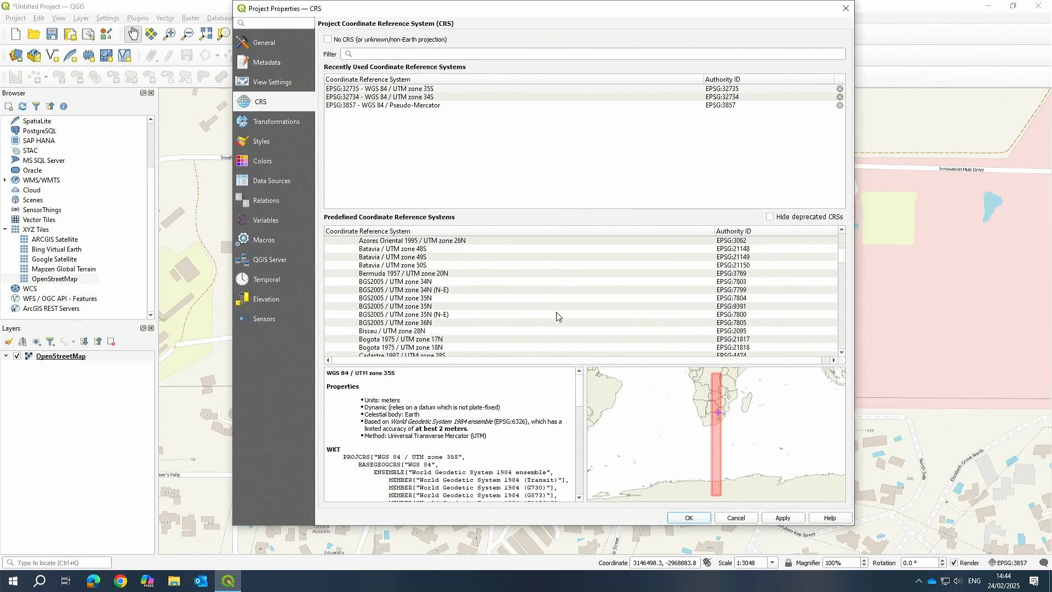
scroll(557, 316, "down", 5)
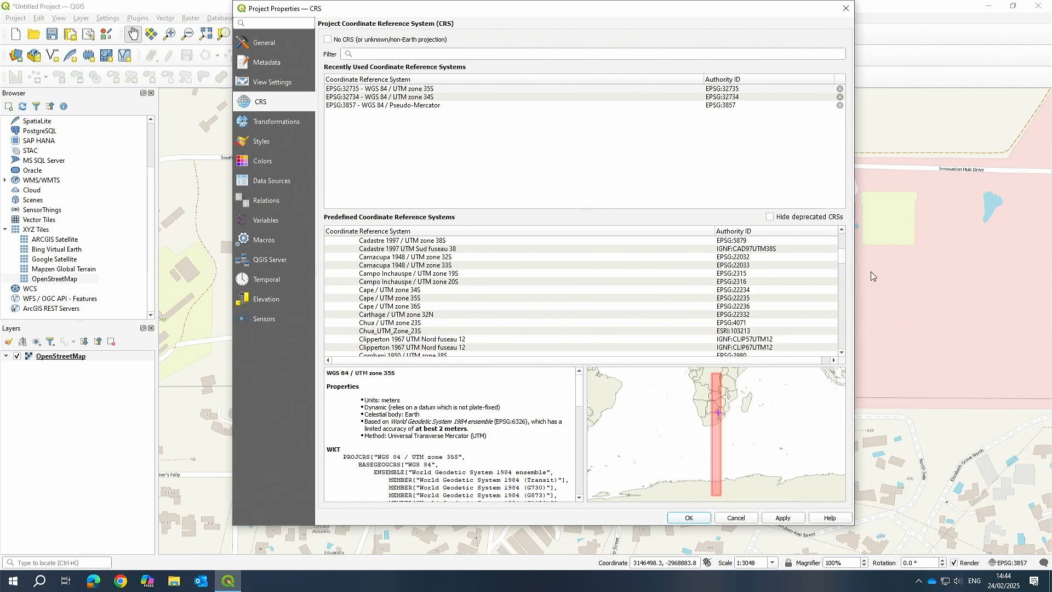
left_click_drag(842, 257, 856, 333)
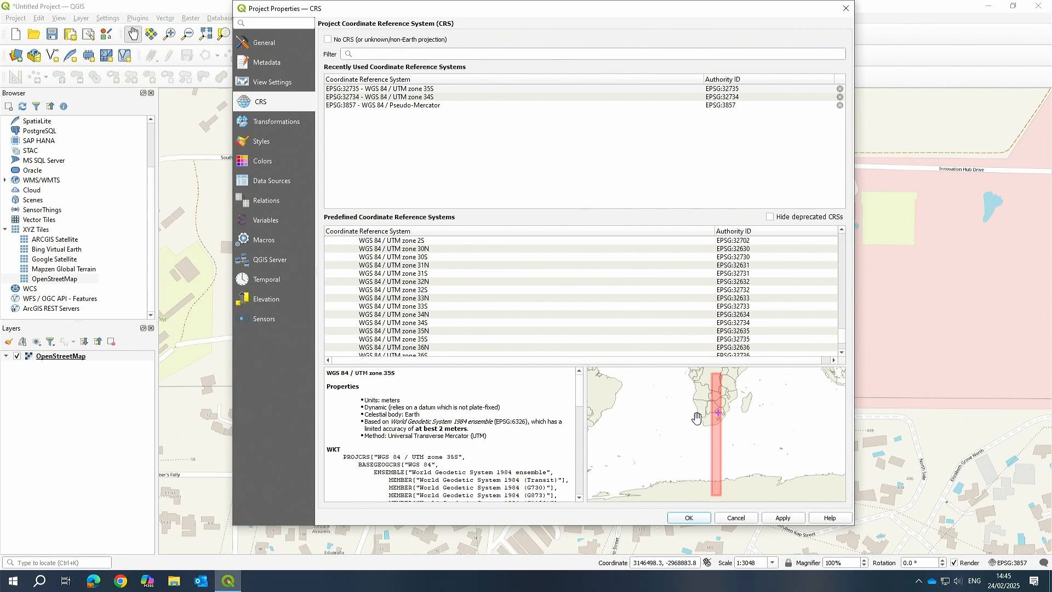
scroll(422, 447, "down", 10)
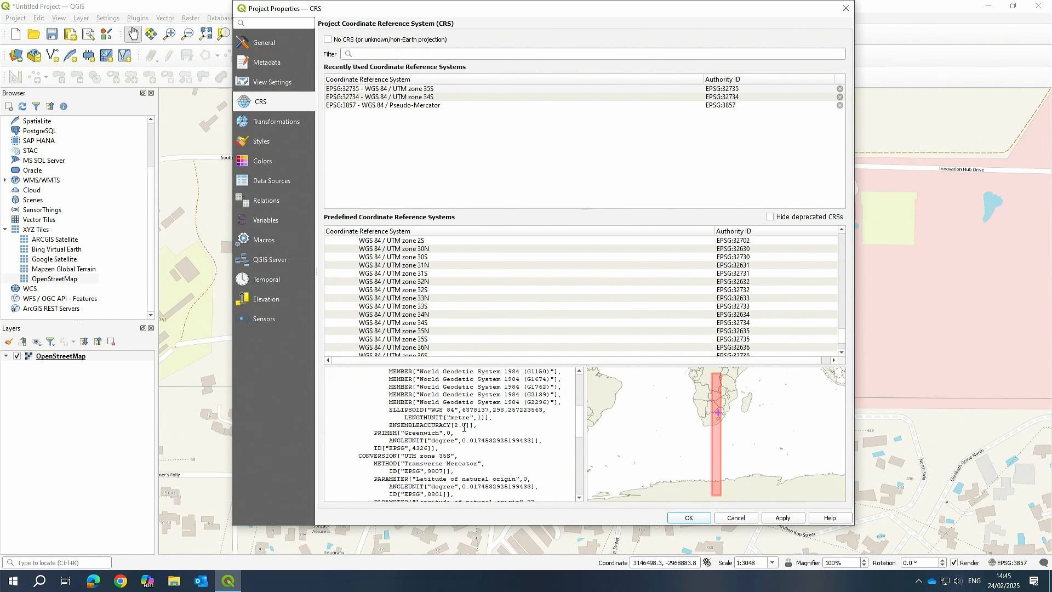
scroll(467, 425, "down", 5)
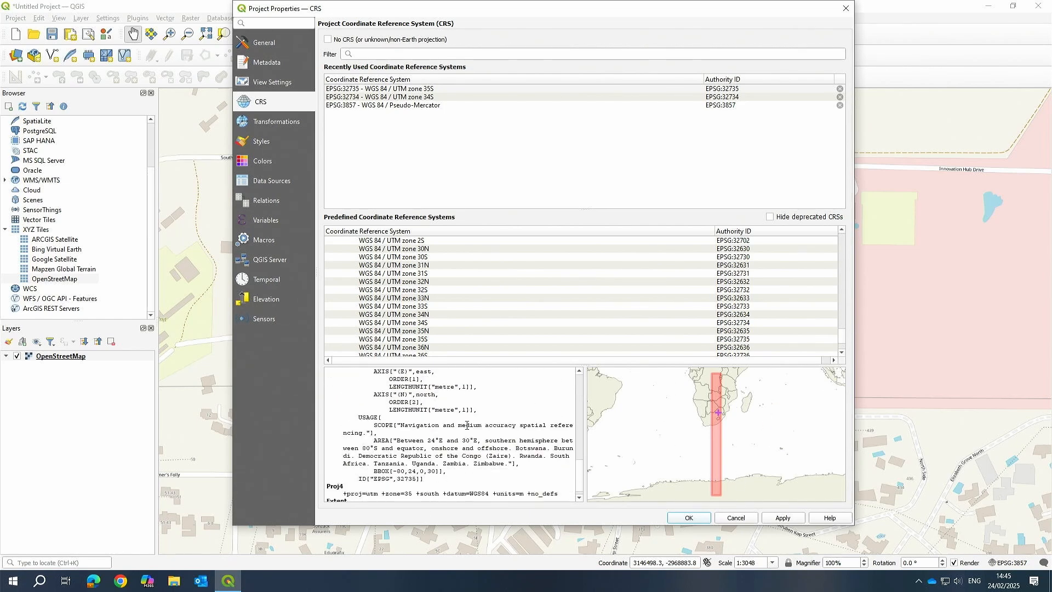
scroll(467, 425, "up", 10)
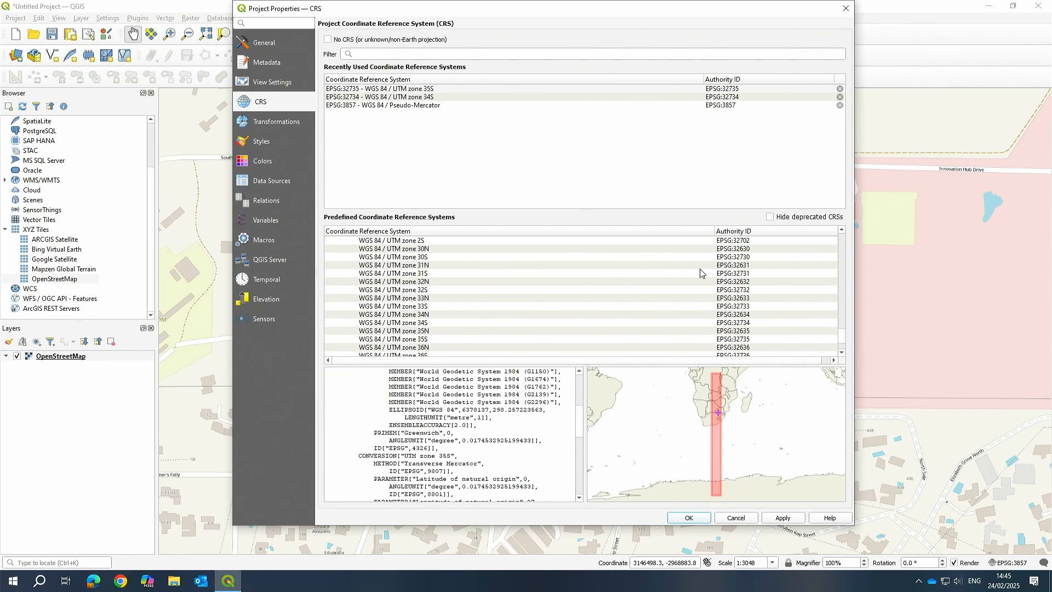
Try to set the project CRS to WGS 84 / UTM zone 35S (EPSG:32735), applying and confirming it.
left_click(423, 90)
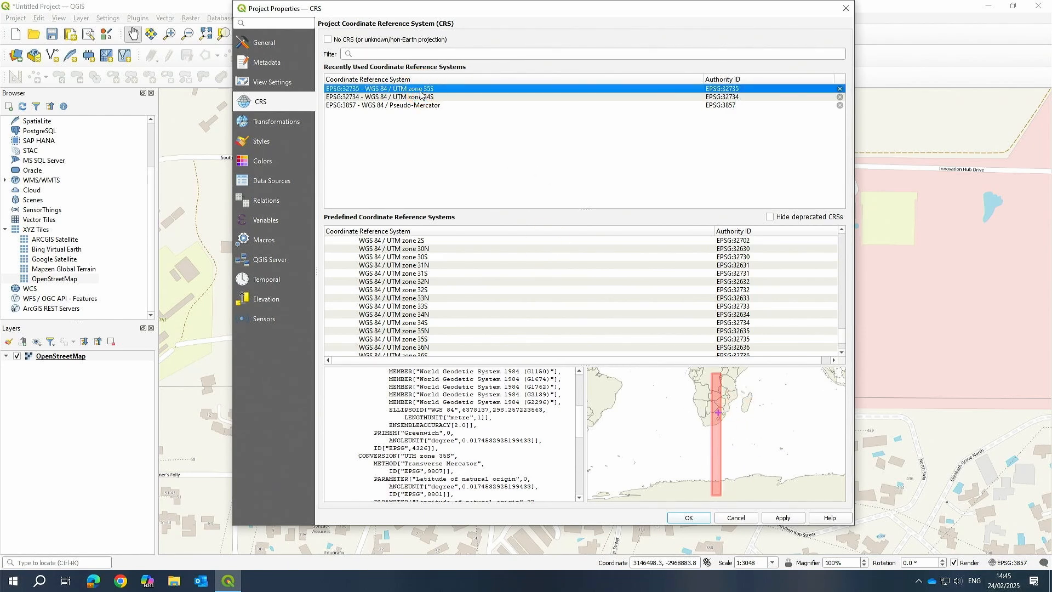
left_click(786, 520)
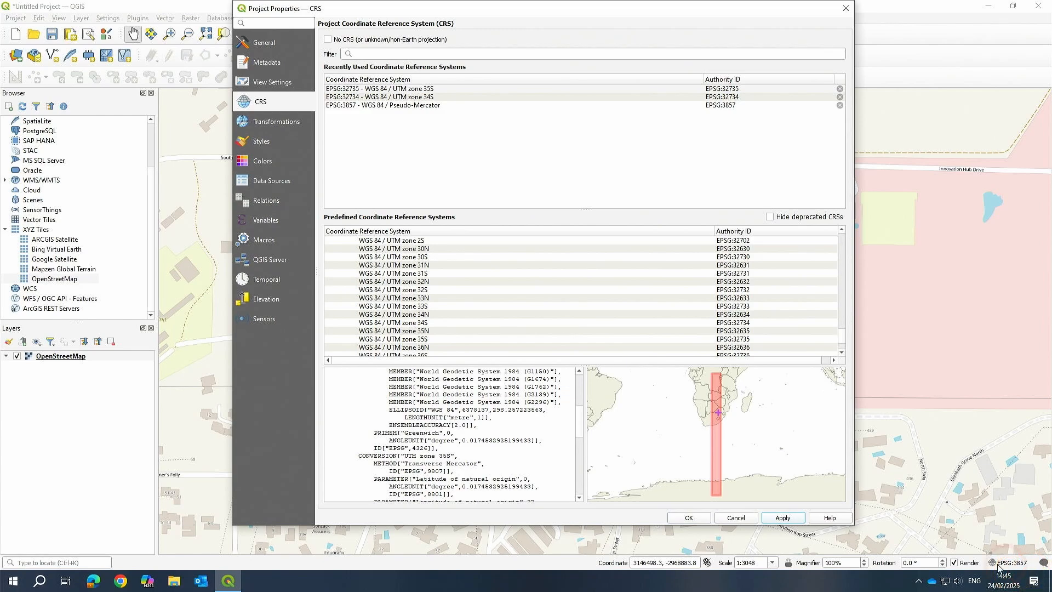
left_click(695, 518)
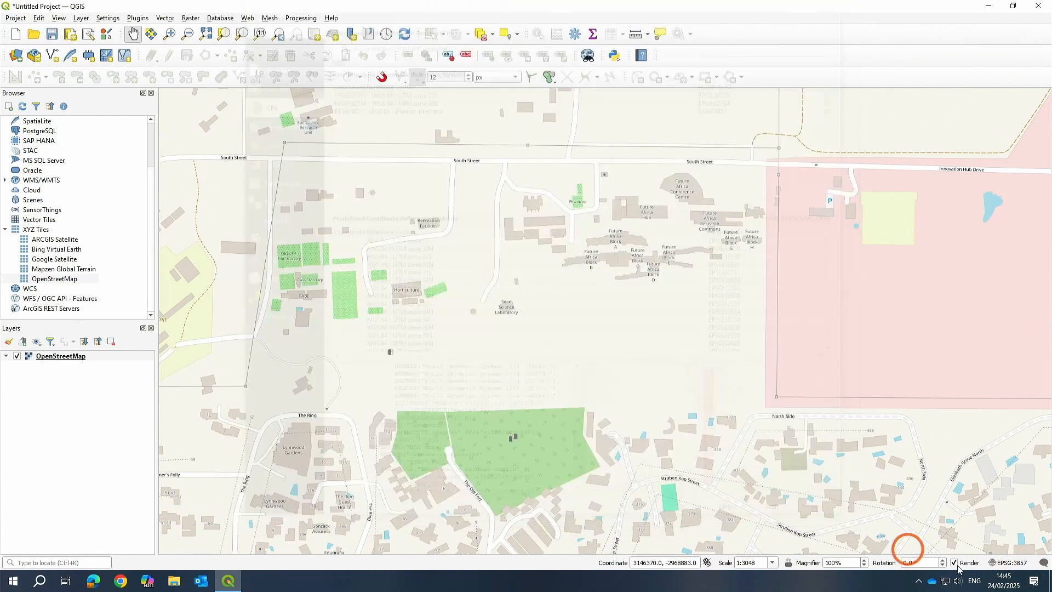
Set the project CRS to WGS 84 / UTM zone 35S (EPSG:32735), apply it, and reopen the CRS settings to check it.
left_click(1008, 563)
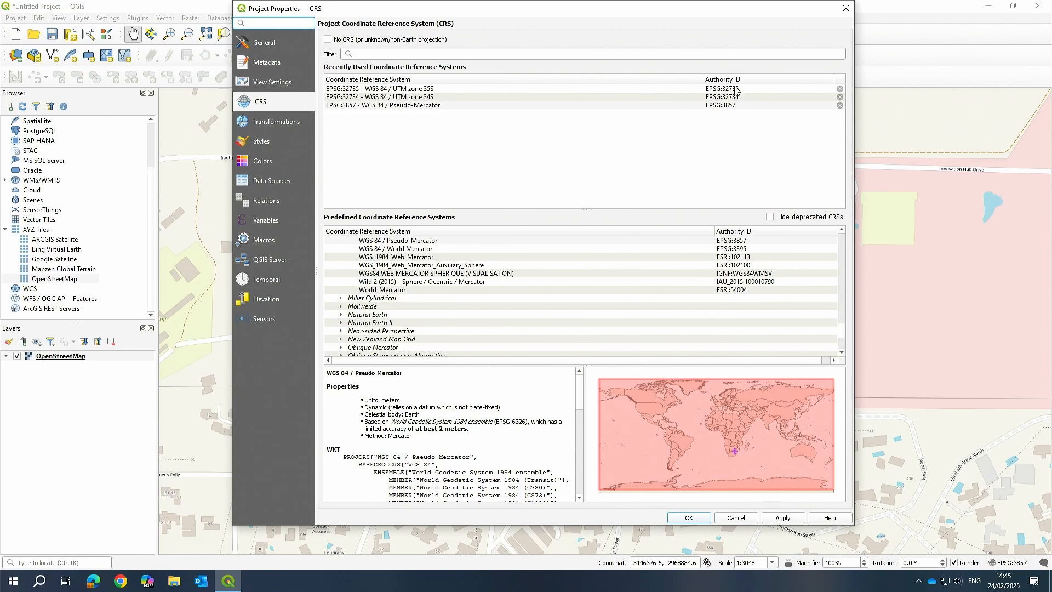
left_click(420, 90)
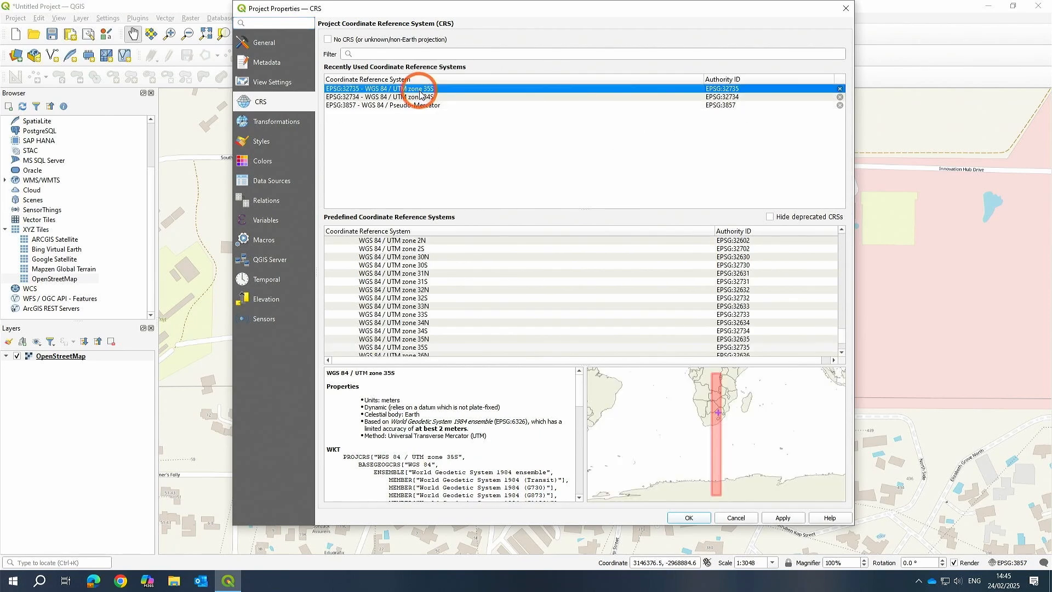
left_click(779, 523)
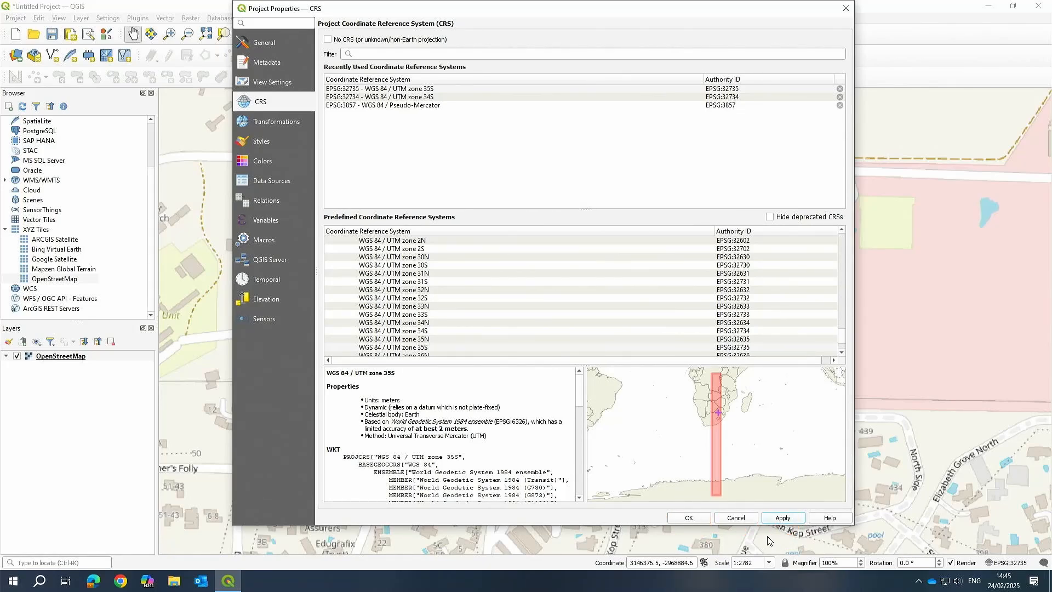
left_click(689, 518)
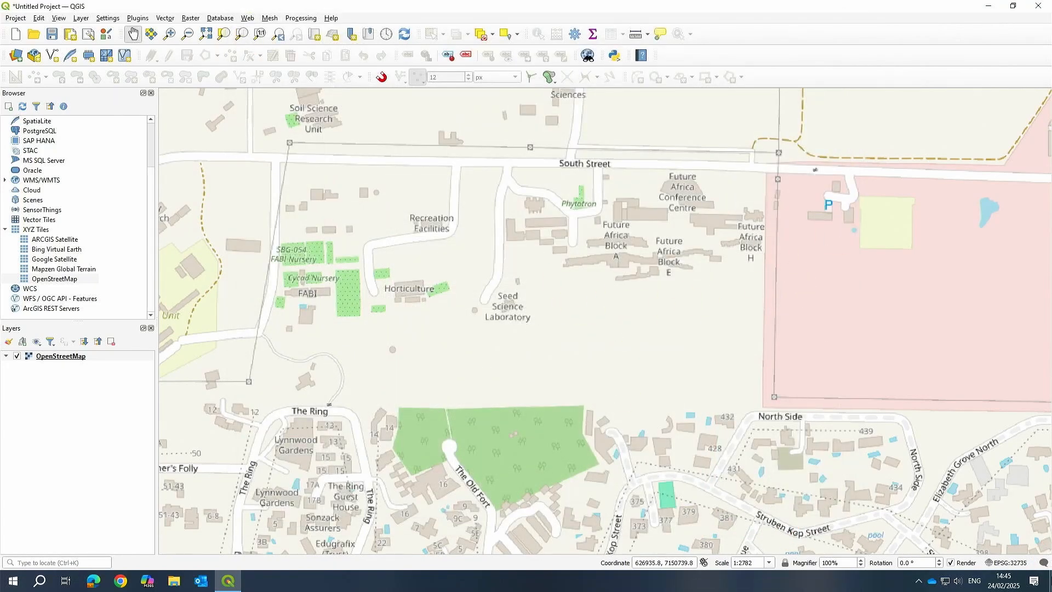
left_click(1005, 567)
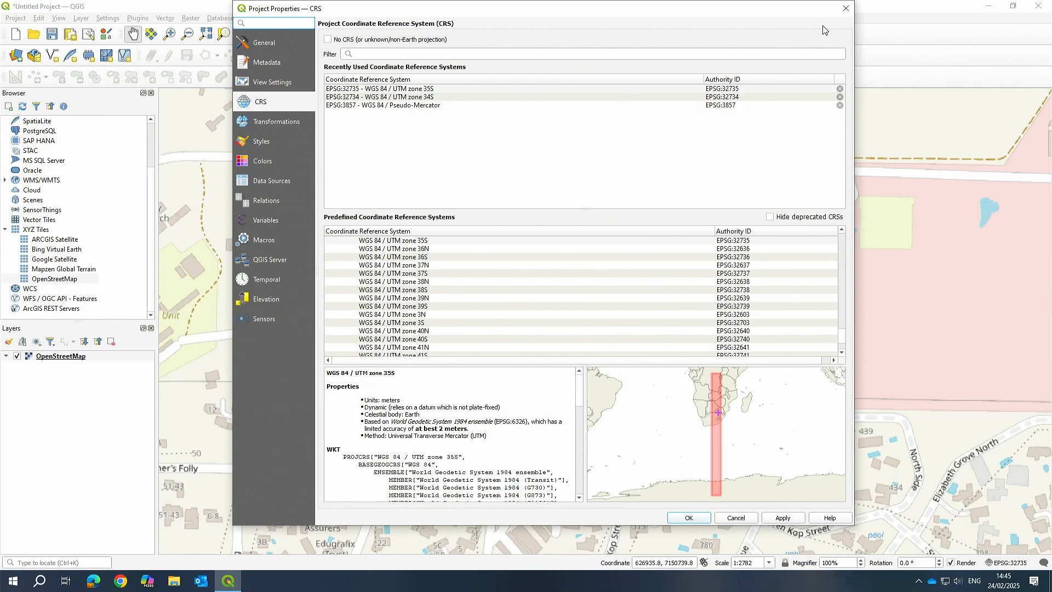
left_click(846, 8)
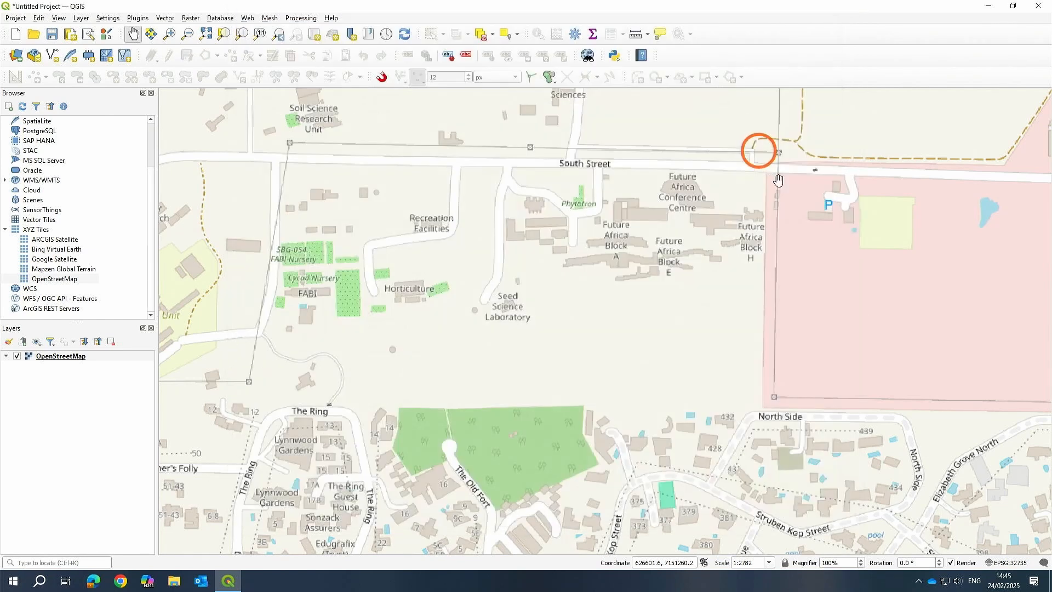
left_click_drag(693, 291, 633, 382)
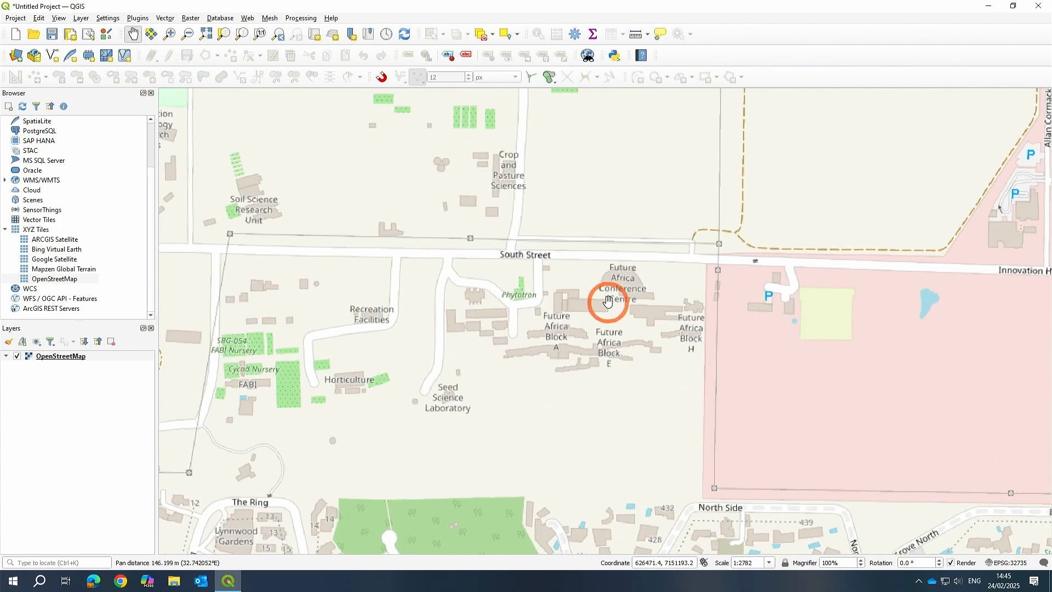
left_click_drag(609, 301, 614, 333)
scroll(582, 344, "down", 1)
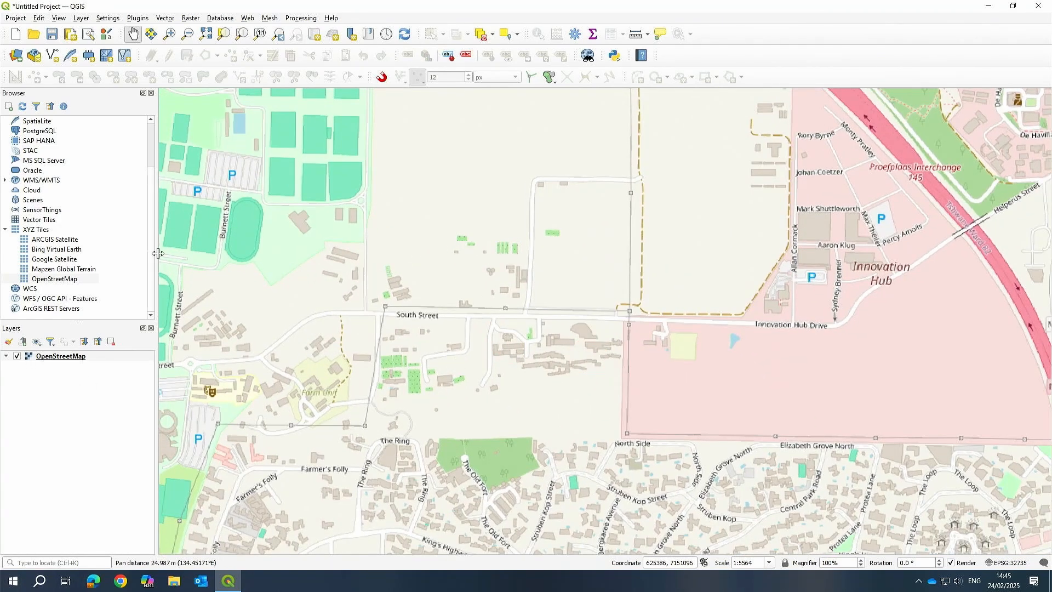
Remove the OpenStreetMap layer from the project.
left_click(17, 357)
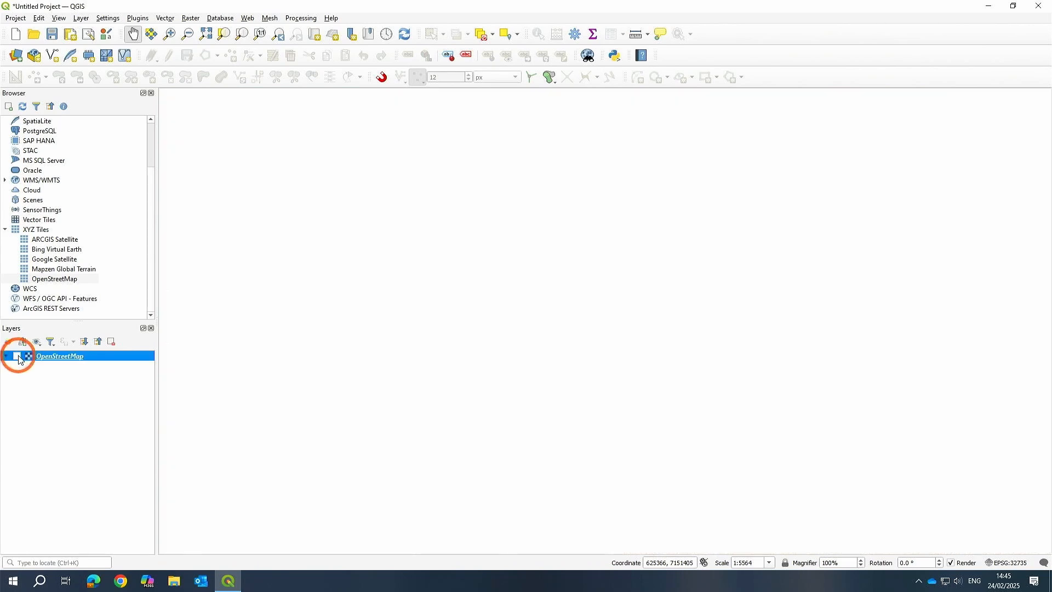
left_click(112, 342)
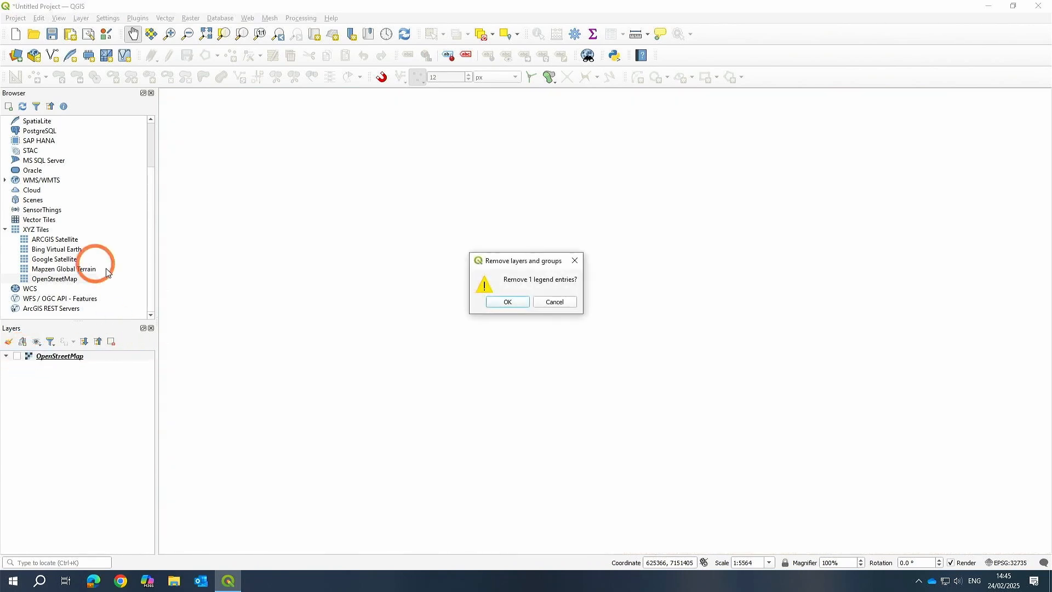
left_click(514, 301)
Add the ARCGIS Satellite XYZ tile layer to the map.
left_click_drag(38, 241, 646, 321)
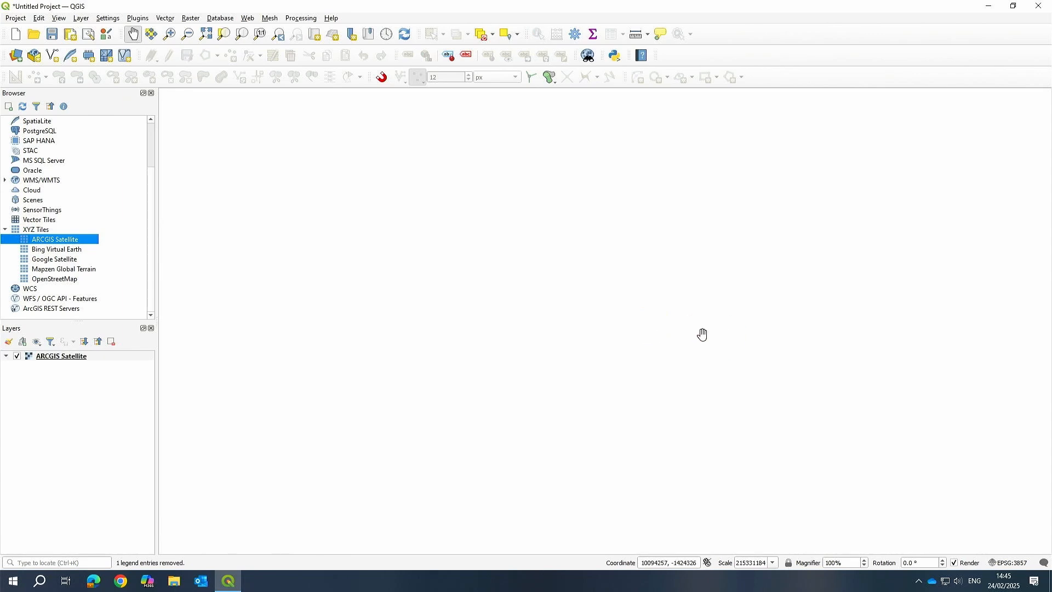
scroll(641, 343, "up", 3)
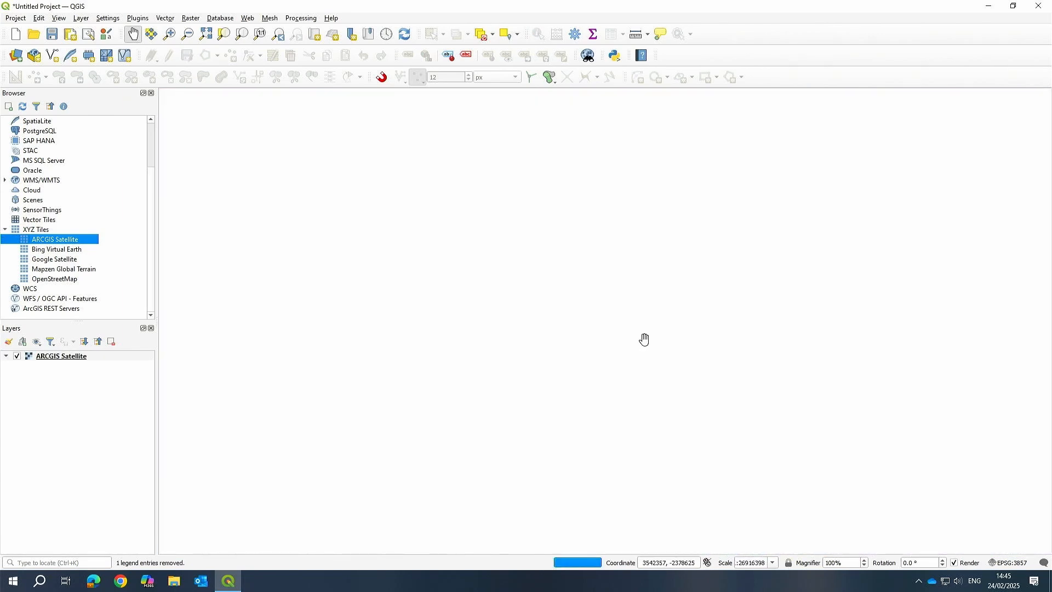
scroll(644, 336, "up", 2)
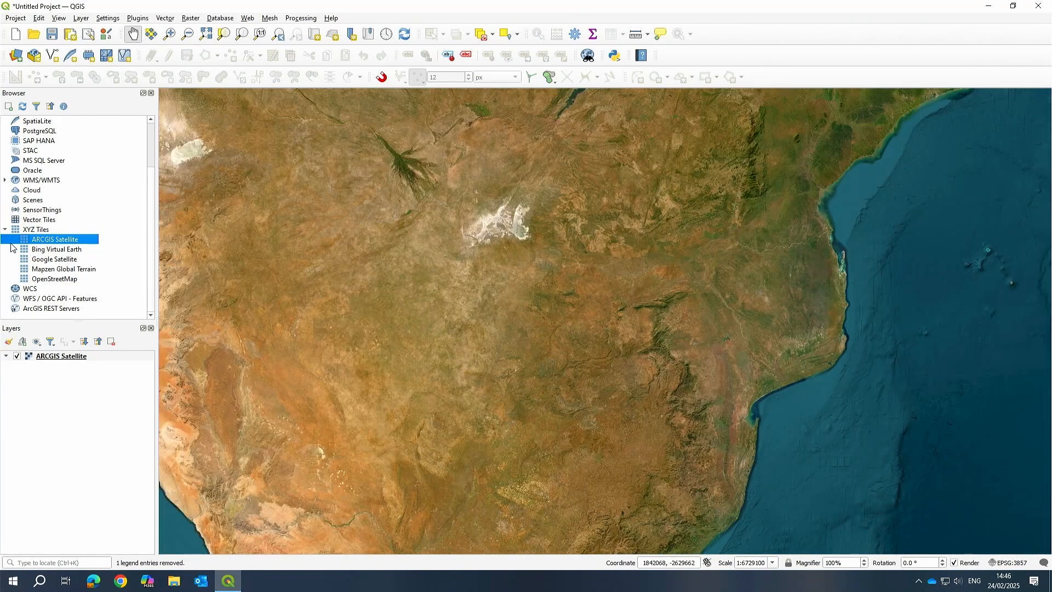
Add the OpenStreetMap tiles above the satellite layer and zoom in to the campus along South Street.
left_click_drag(50, 279, 498, 348)
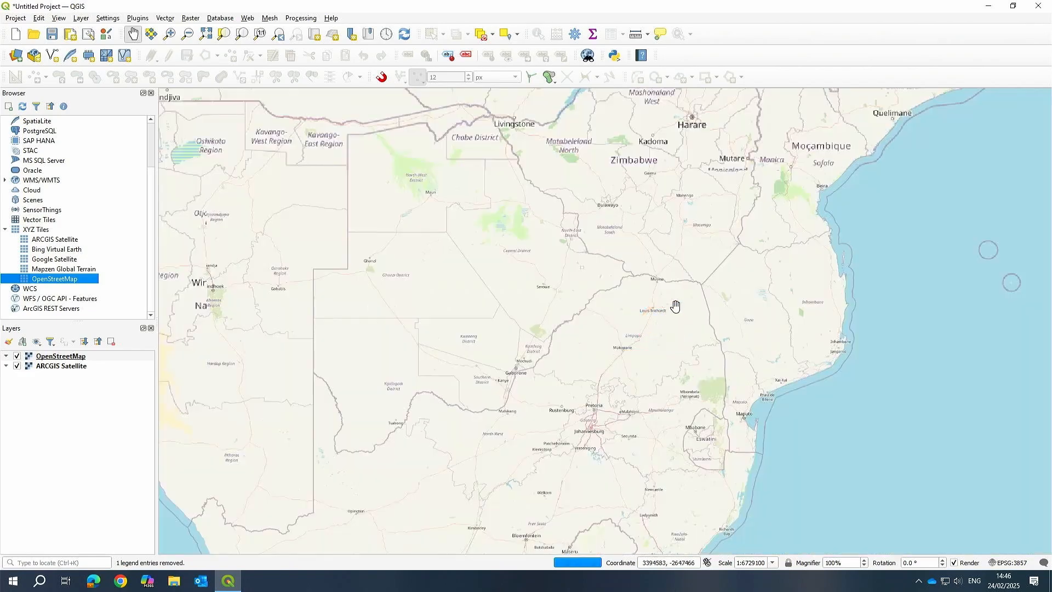
scroll(618, 420, "up", 4)
scroll(479, 326, "up", 1)
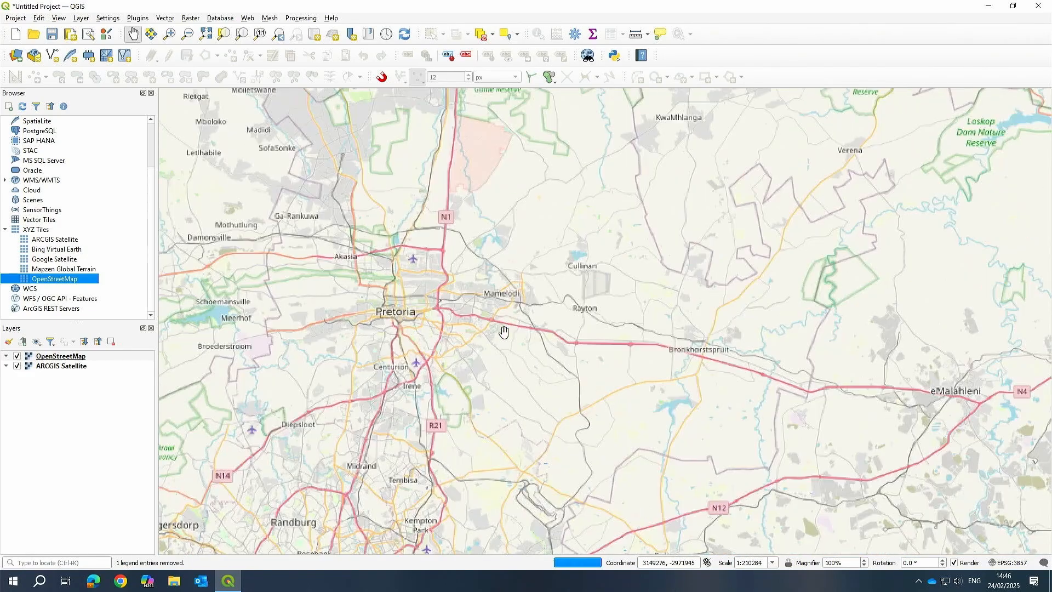
scroll(473, 288, "up", 3)
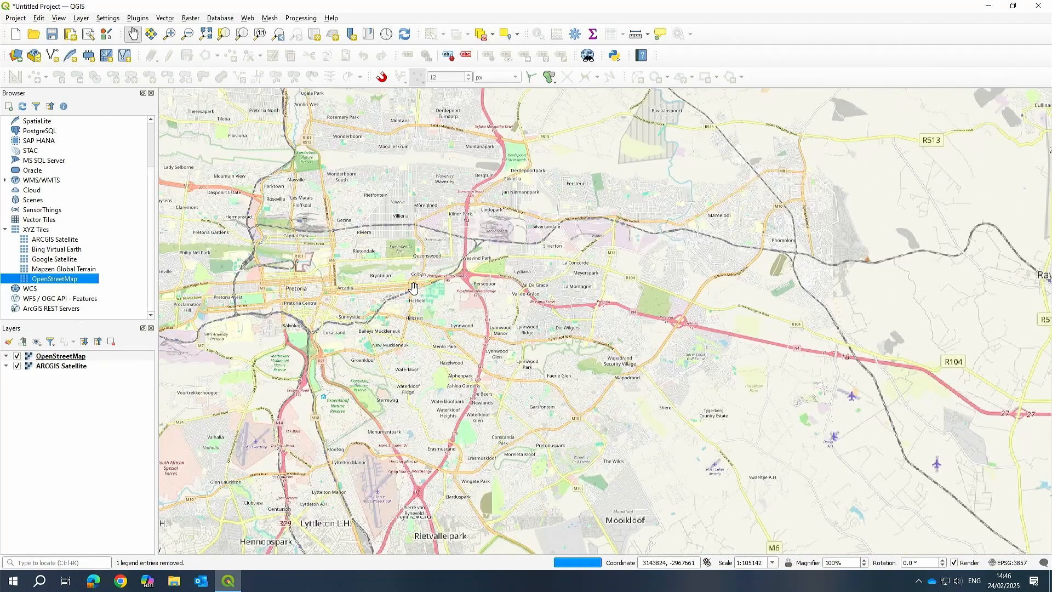
scroll(404, 352, "up", 2)
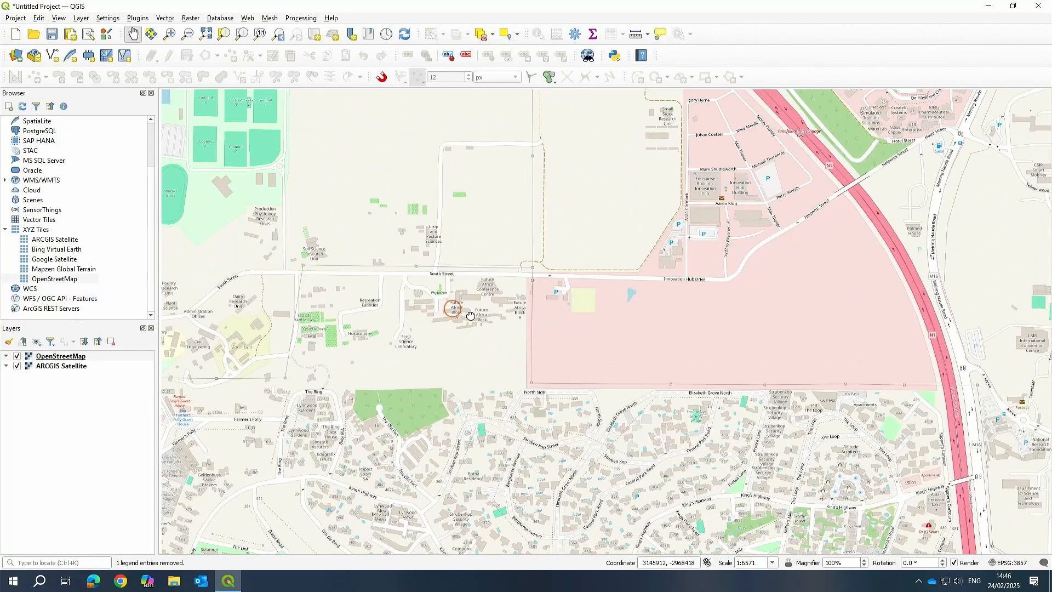
left_click_drag(464, 305, 593, 333)
scroll(593, 333, "up", 1)
left_click_drag(669, 353, 674, 327)
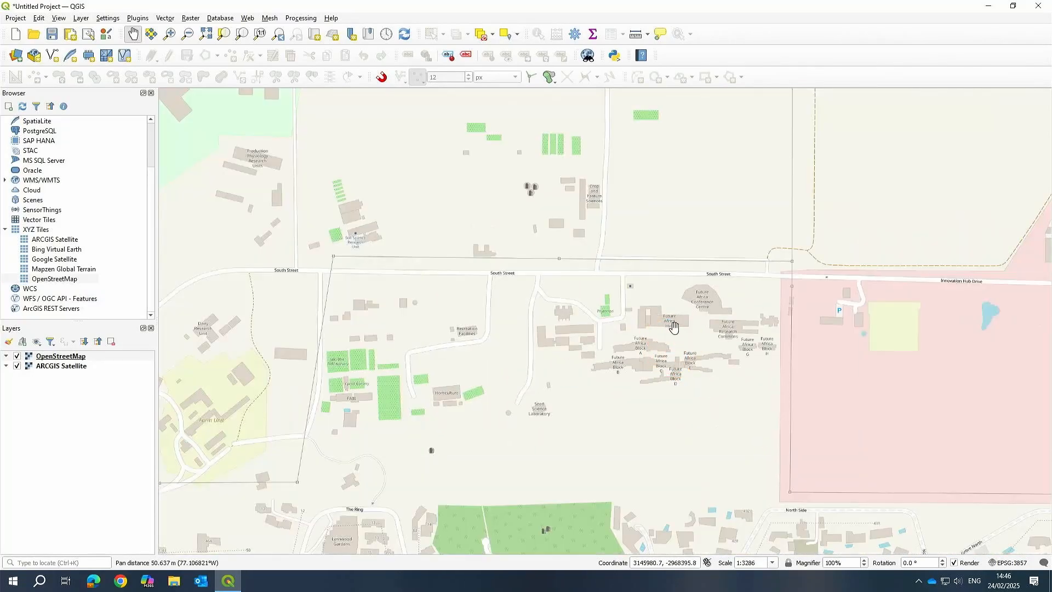
Remove the newly added OpenStreetMap layer so only the satellite imagery is shown.
left_click(67, 357)
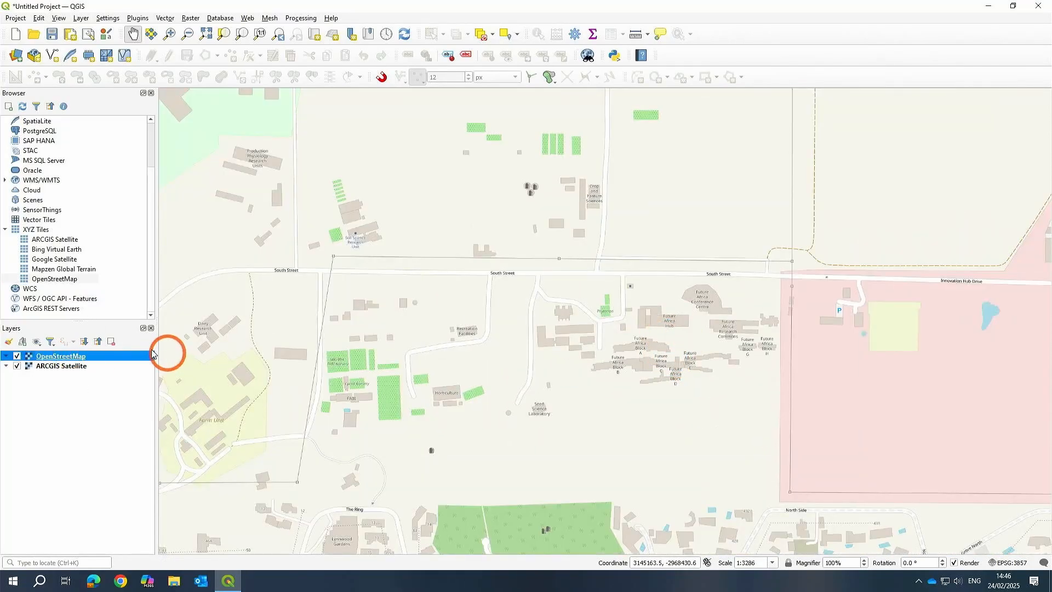
left_click(111, 342)
left_click(493, 305)
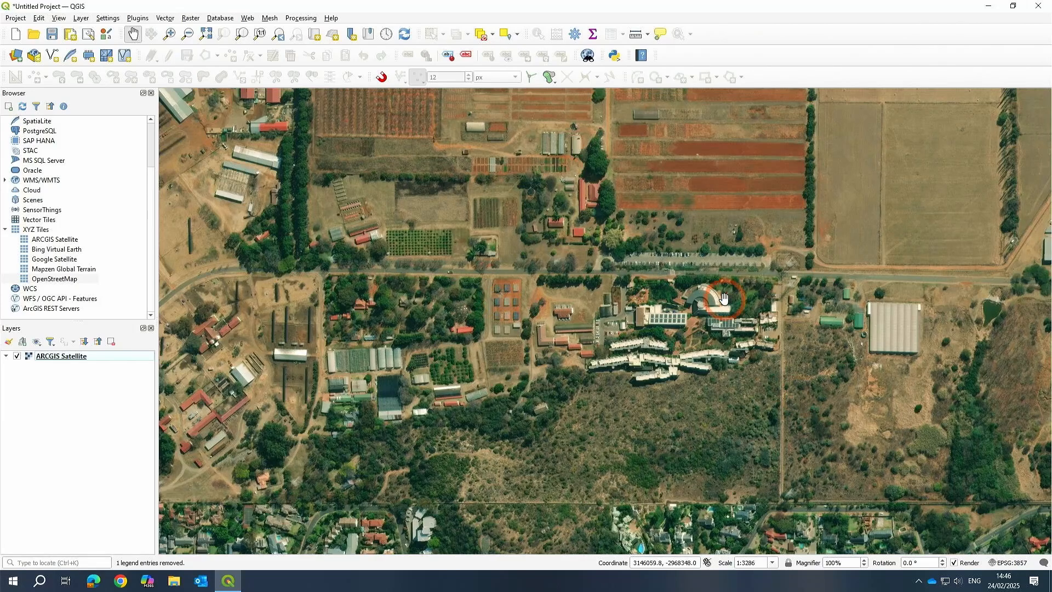
Examine the Future Africa campus buildings and surroundings on the satellite imagery.
left_click_drag(732, 362, 660, 330)
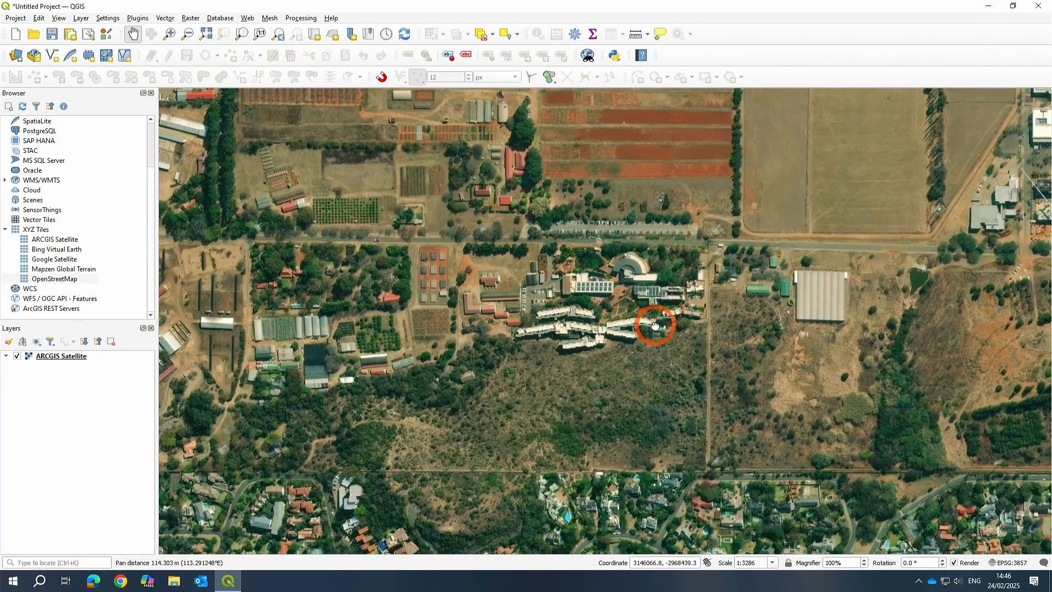
left_click_drag(533, 366, 538, 365)
scroll(508, 358, "up", 1)
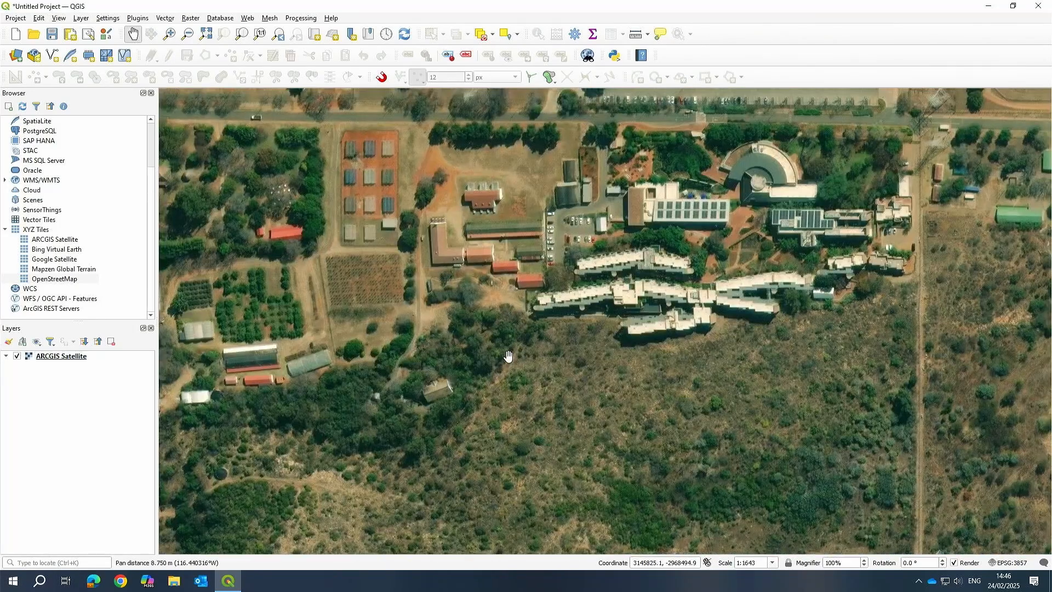
scroll(508, 359, "down", 1)
scroll(318, 339, "up", 1)
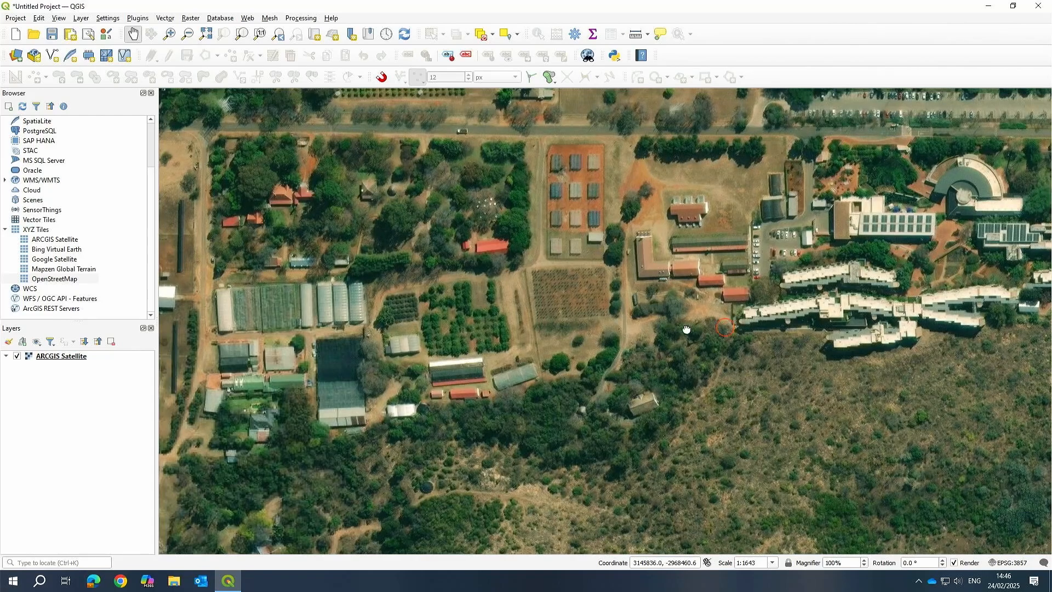
left_click_drag(712, 323, 536, 331)
left_click_drag(626, 348, 615, 377)
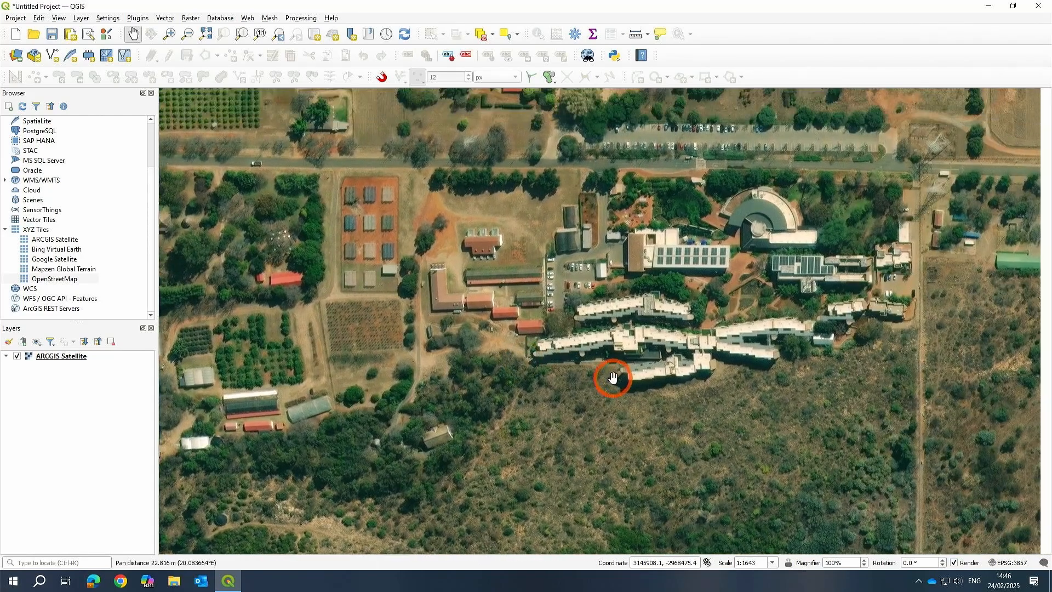
Start saving the project as a new file and browse to the OKU > BIM Library > GIS > Projects > Future Africa folder.
left_click(14, 18)
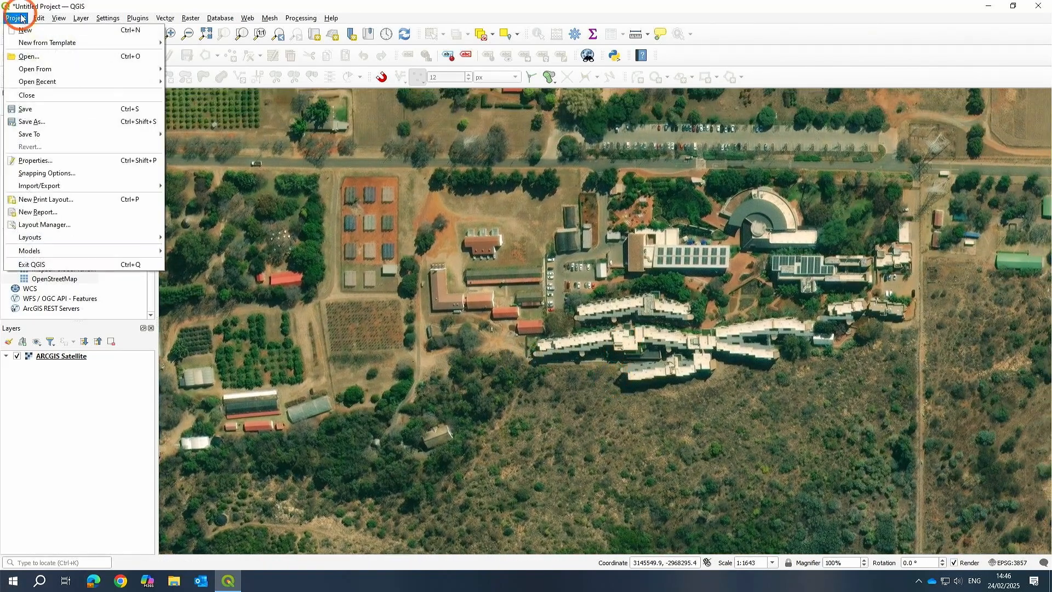
left_click(28, 122)
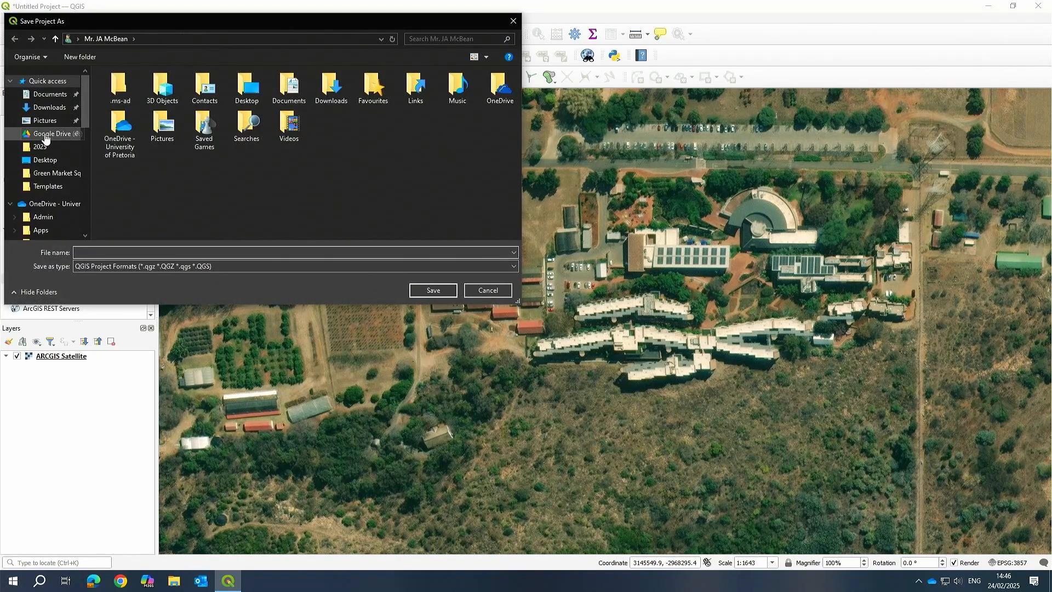
left_click(50, 203)
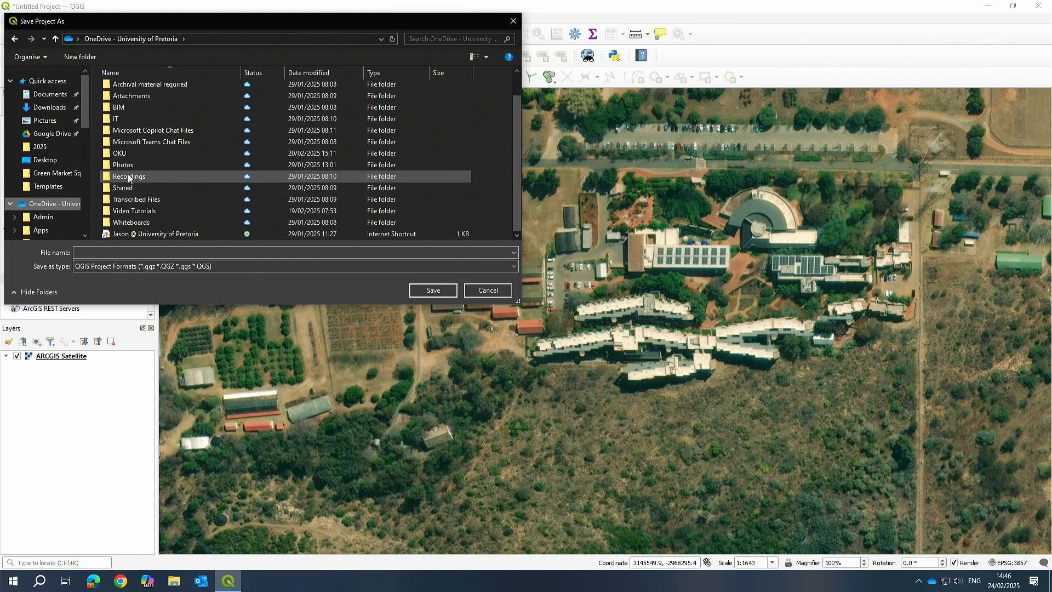
double_click(130, 153)
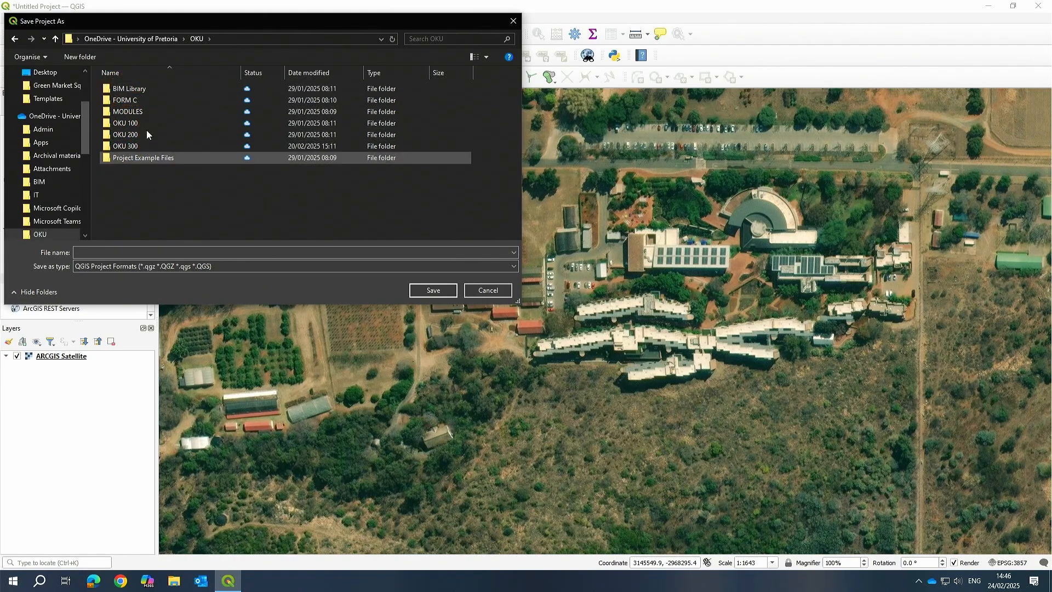
double_click(132, 89)
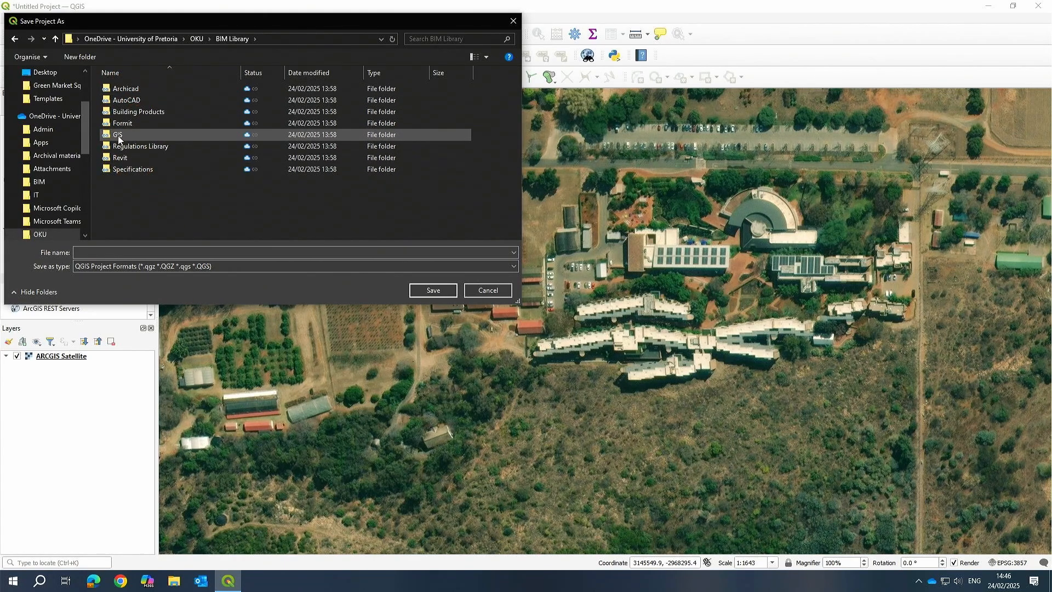
double_click(159, 134)
left_click(125, 101)
double_click(125, 101)
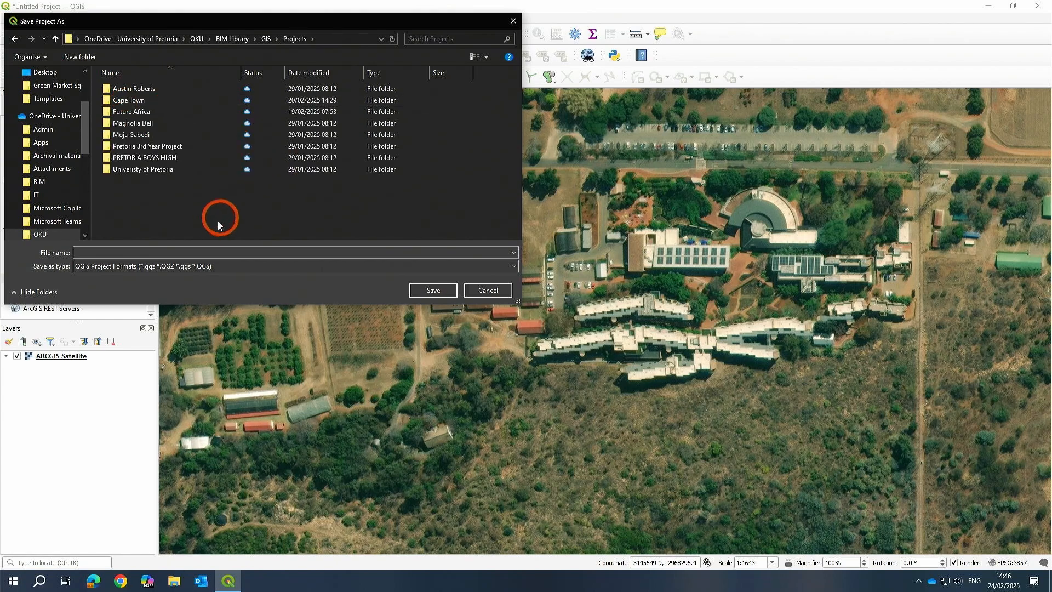
double_click(132, 112)
Save the project as FutureAfrica in the Future Africa folder.
left_click(126, 251)
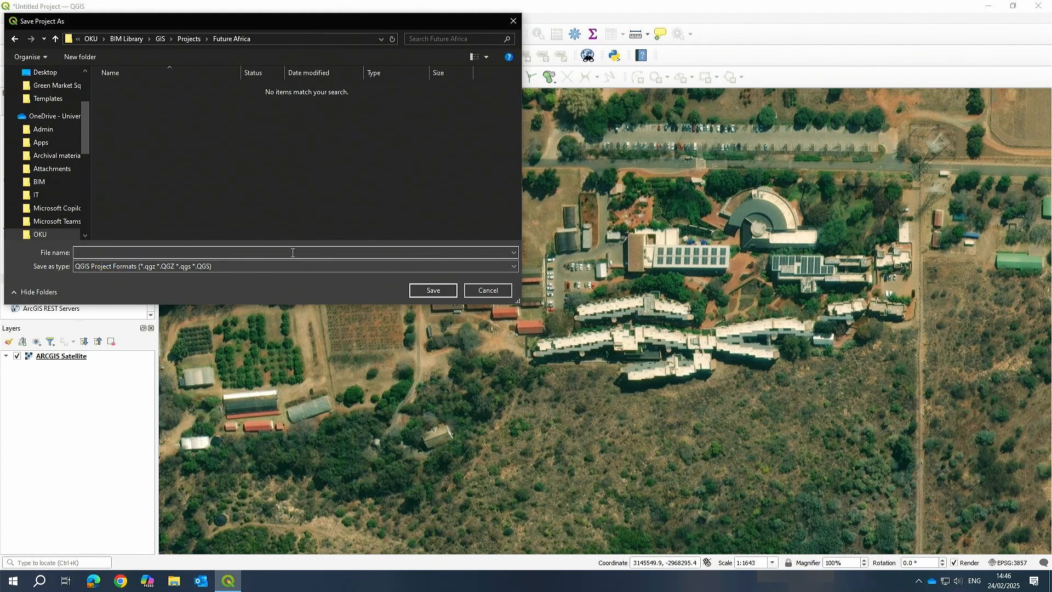
type("Futurre")
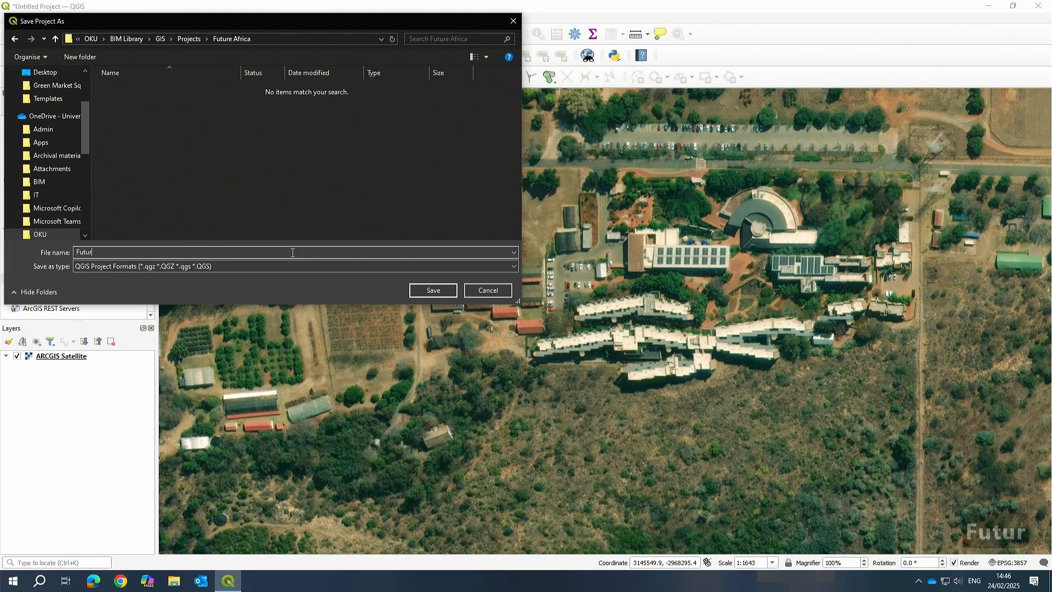
key("BackSpace")
key("BackSpace")
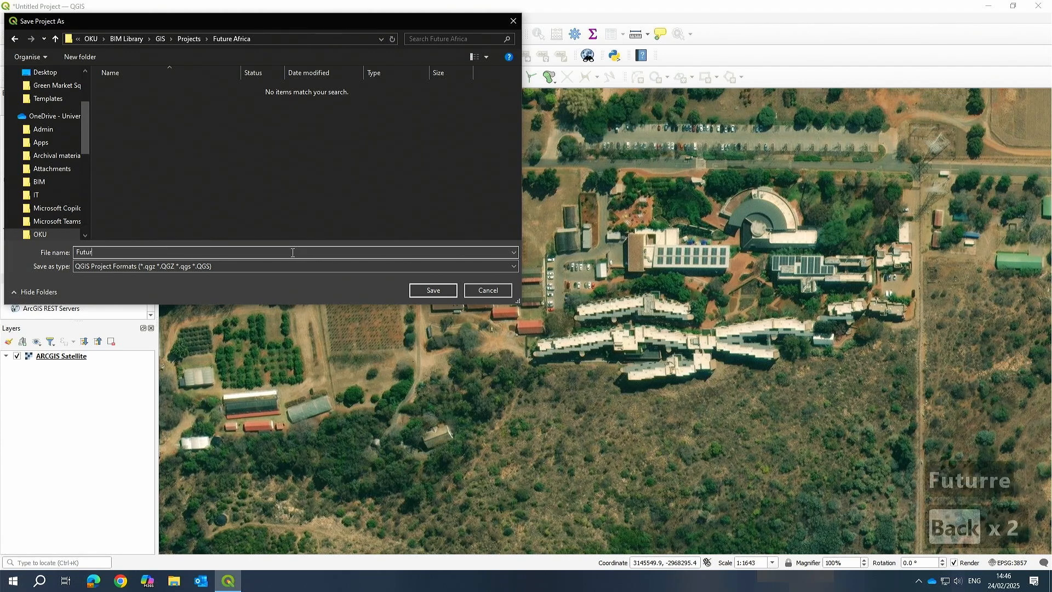
type("e Africa")
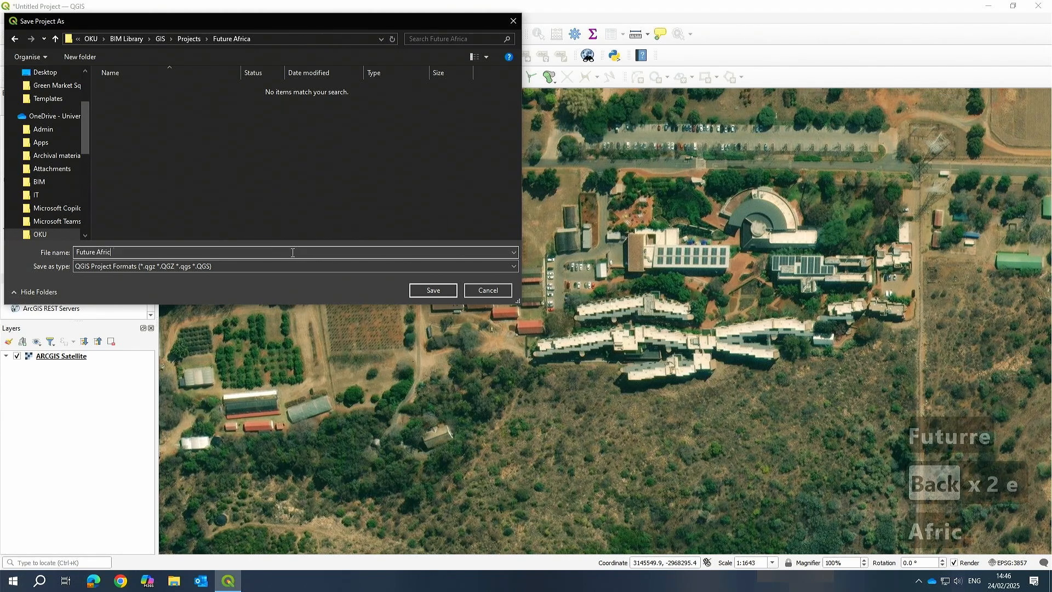
key("Left")
key("Left")
key("Left")
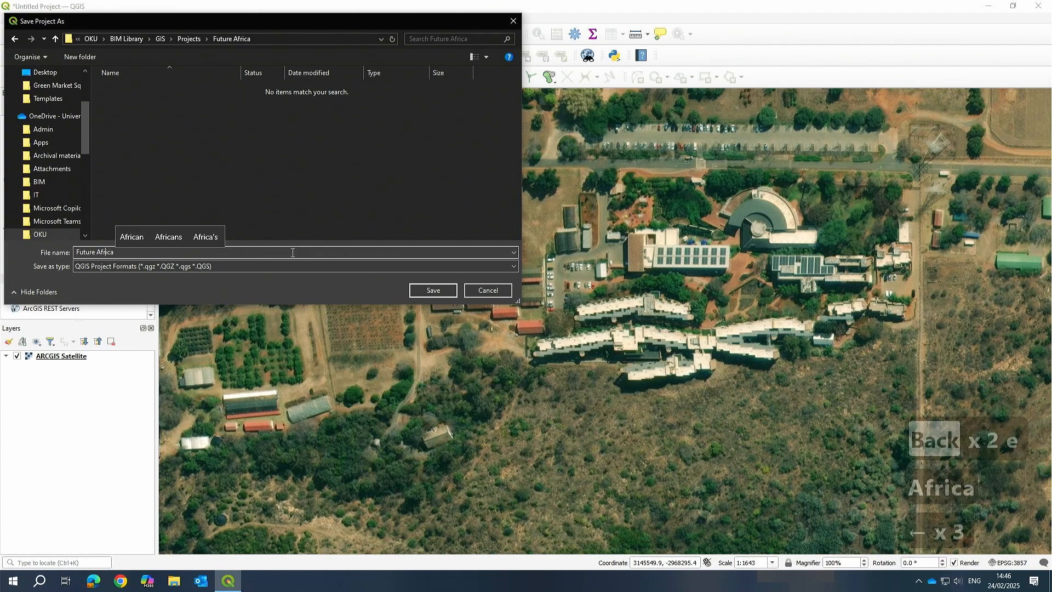
key("BackSpace")
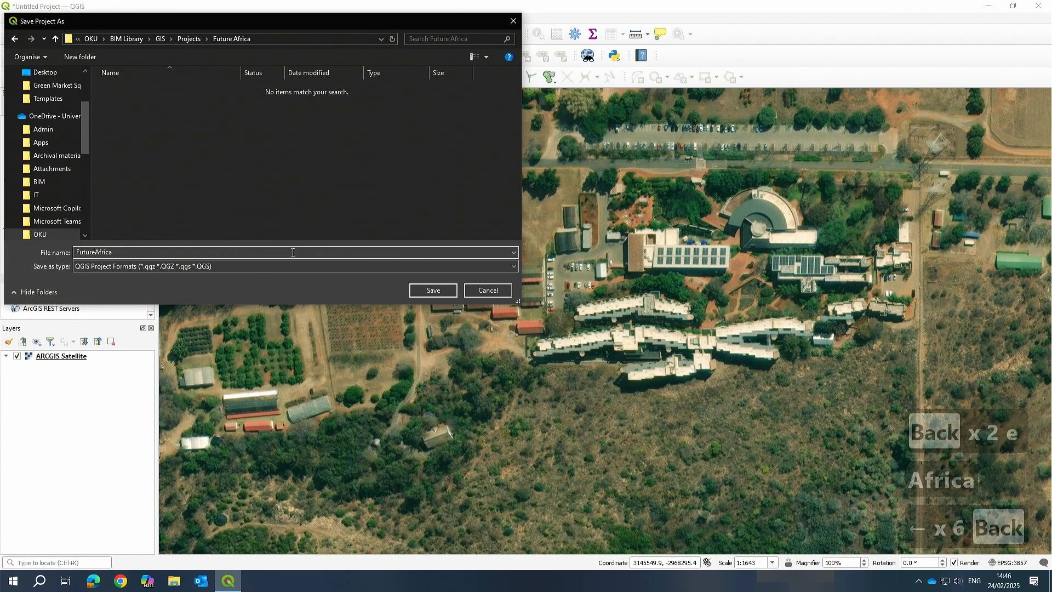
left_click(437, 293)
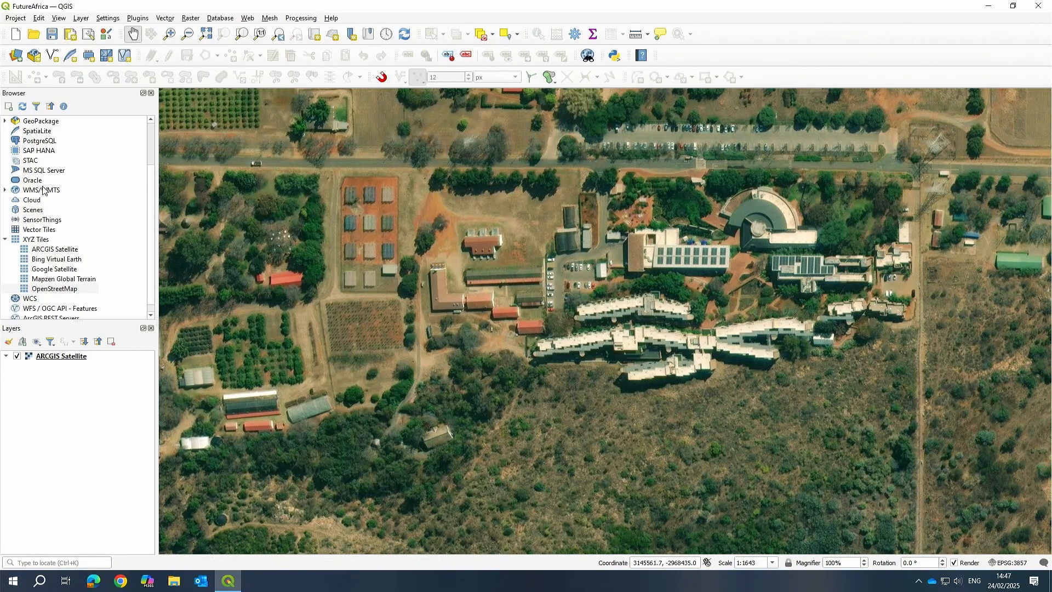
left_click(52, 34)
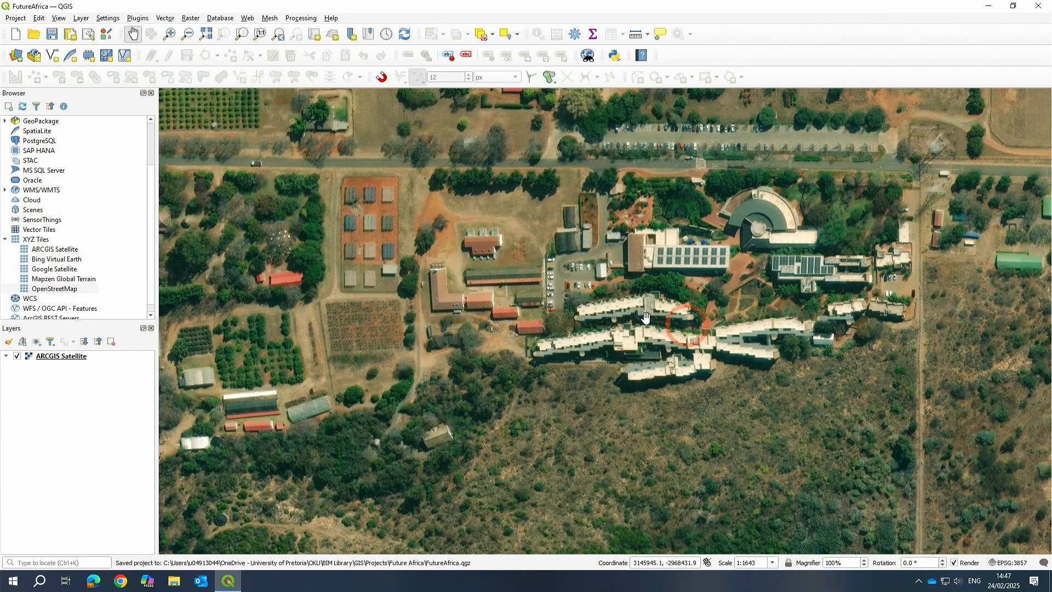
Pan and zoom around the campus on the satellite map to inspect its surroundings.
left_click_drag(805, 338, 758, 246)
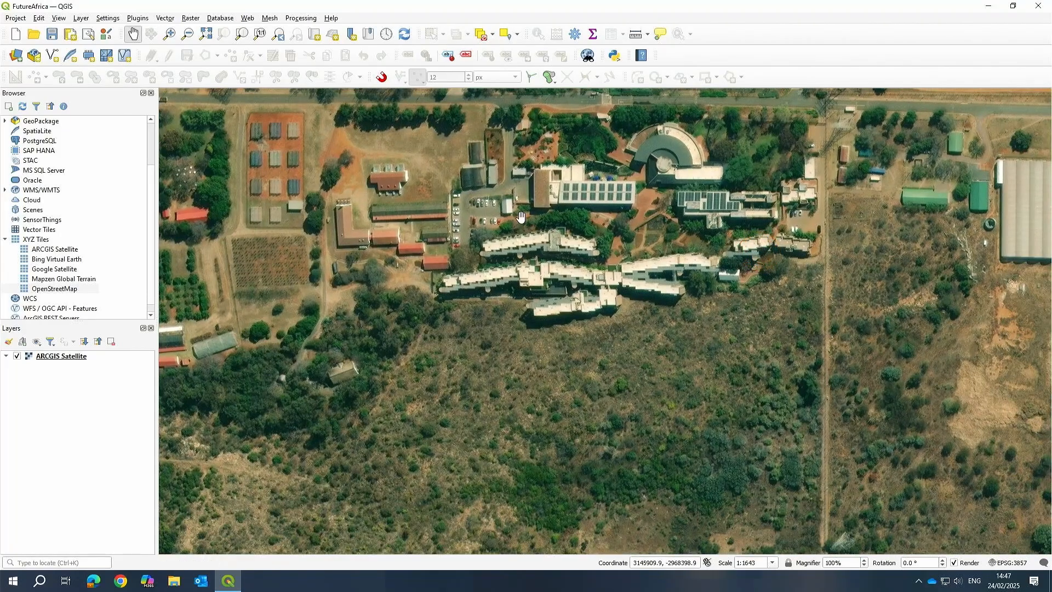
scroll(521, 217, "up", 2)
scroll(657, 323, "down", 2)
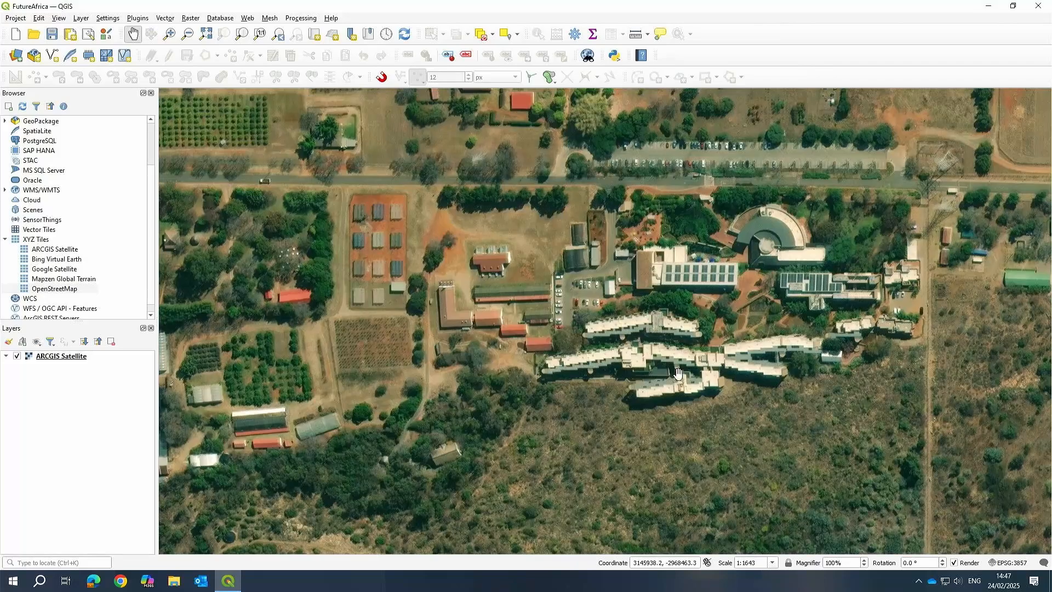
left_click_drag(679, 374, 598, 340)
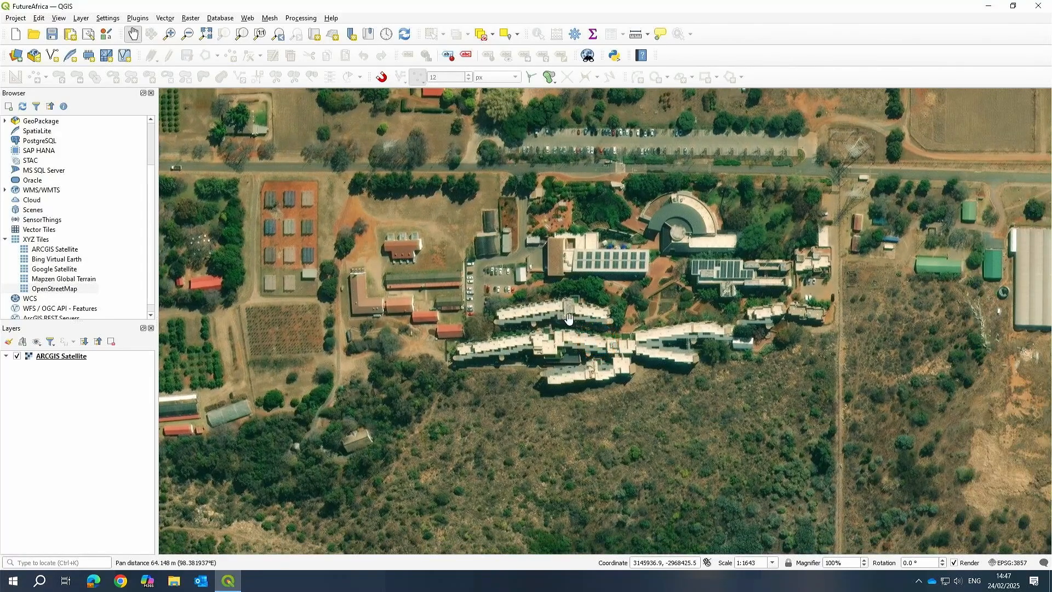
scroll(569, 318, "down", 1)
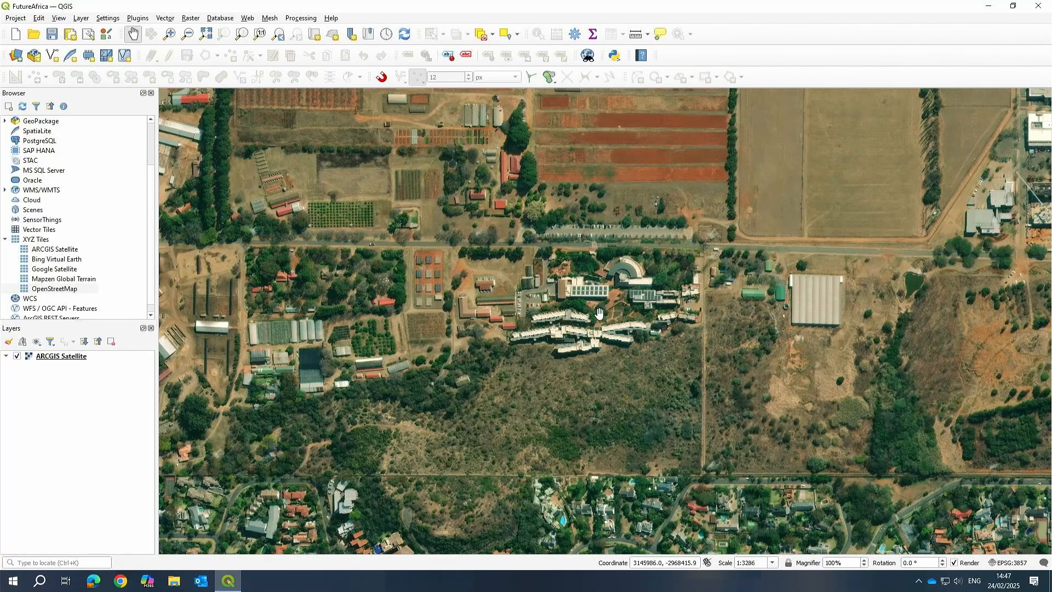
scroll(599, 313, "up", 1)
left_click_drag(582, 340, 628, 330)
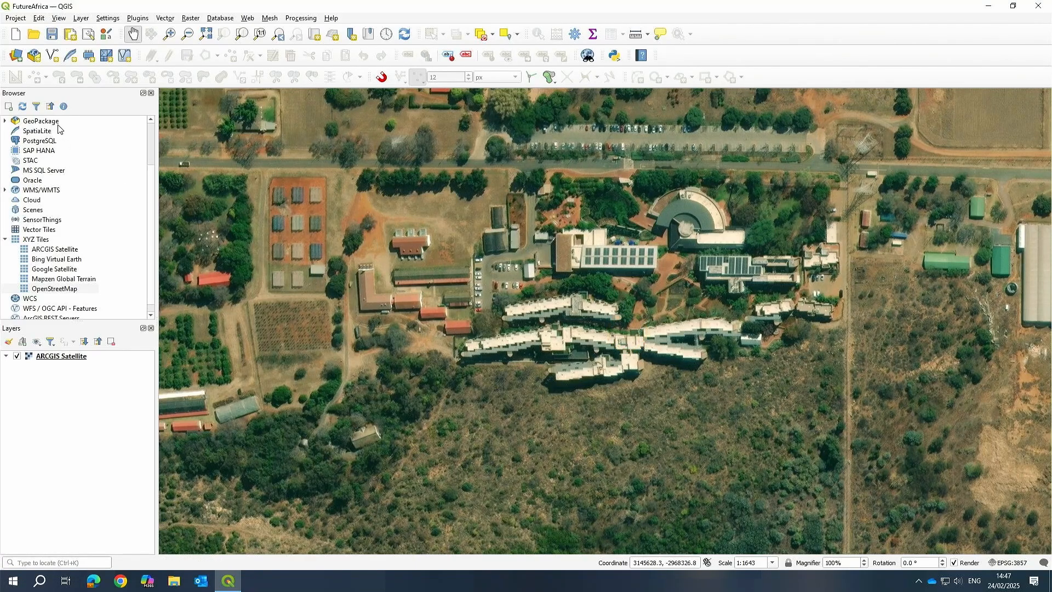
Remove the test.gpkg connection from the GeoPackage entries in the browser.
left_click(41, 121)
left_click(4, 121)
left_click(44, 131)
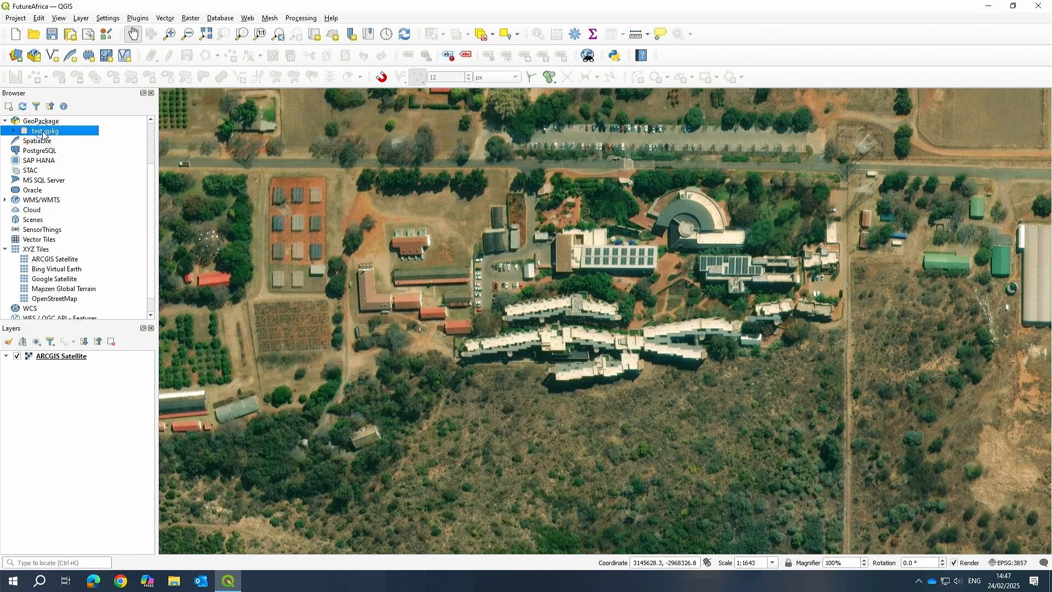
right_click(43, 134)
left_click(97, 151)
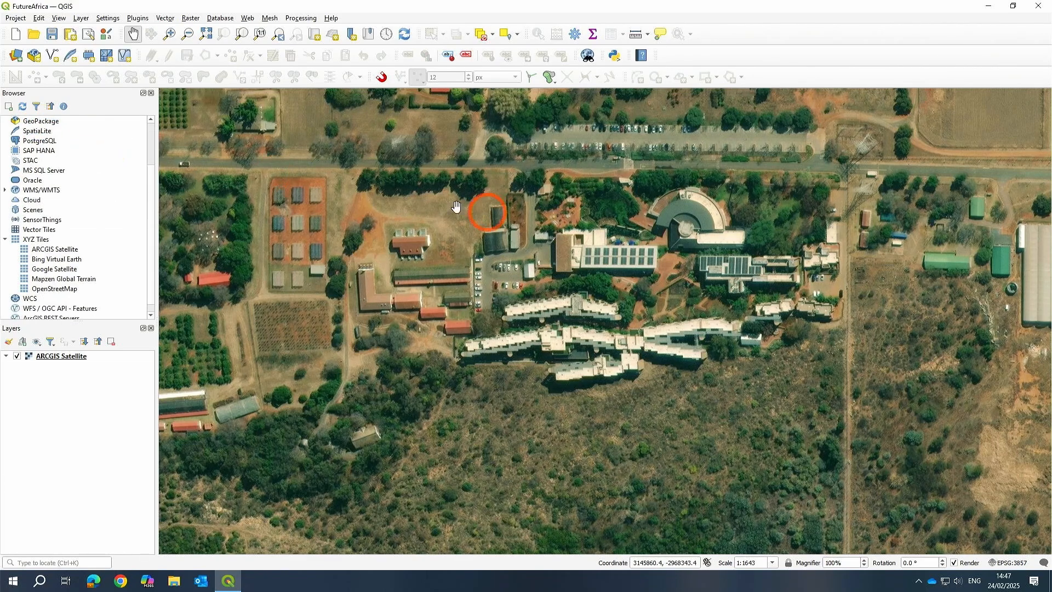
Start creating a new GeoPackage database and browse to the OKU > BIM Library > GIS > Projects > Future Africa folder.
left_click(48, 122)
right_click(49, 123)
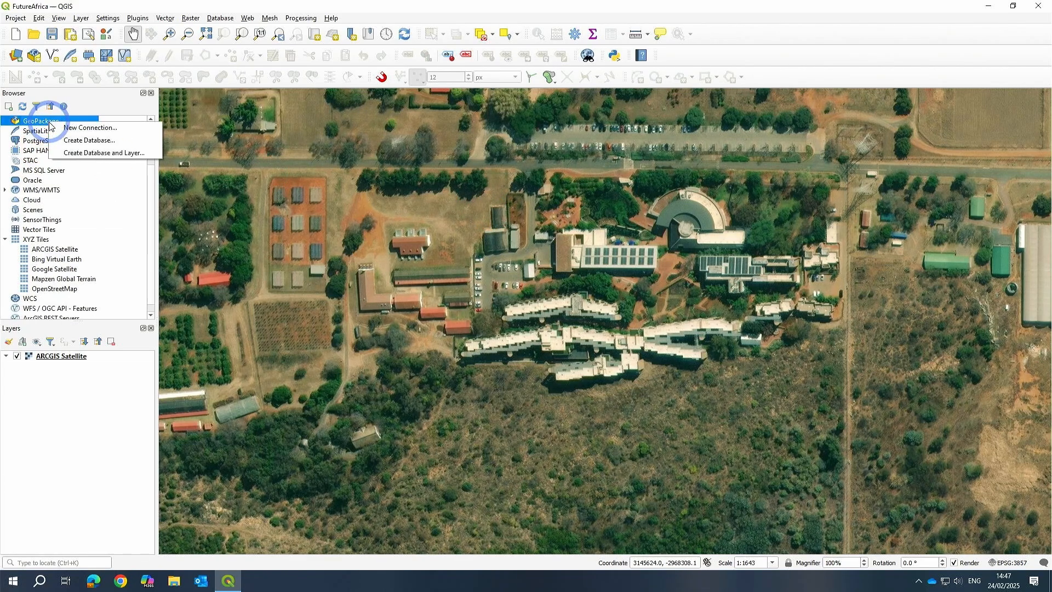
left_click(89, 144)
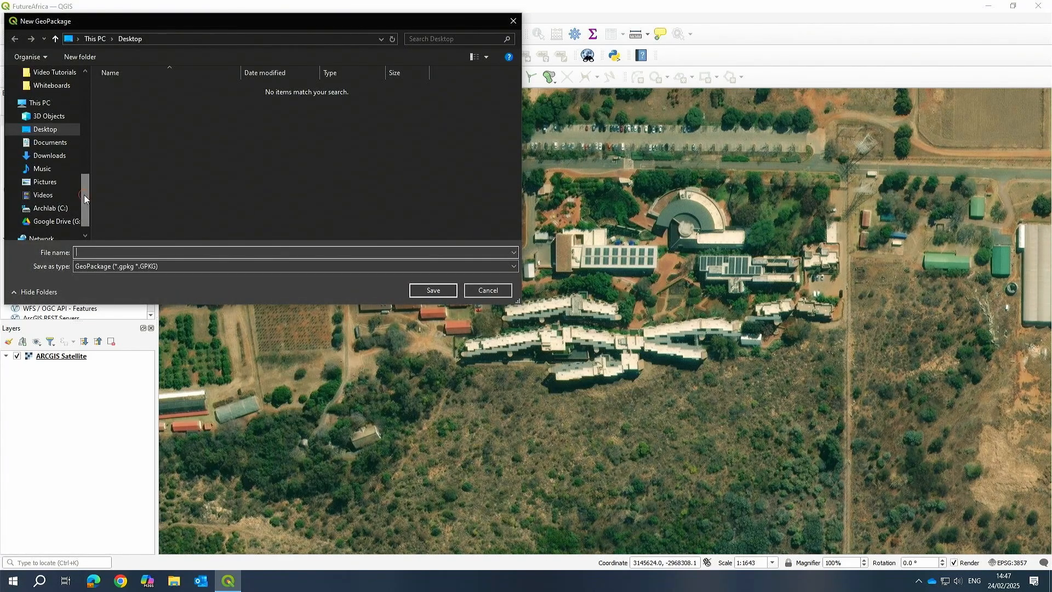
left_click_drag(83, 196, 84, 105)
left_click(66, 183)
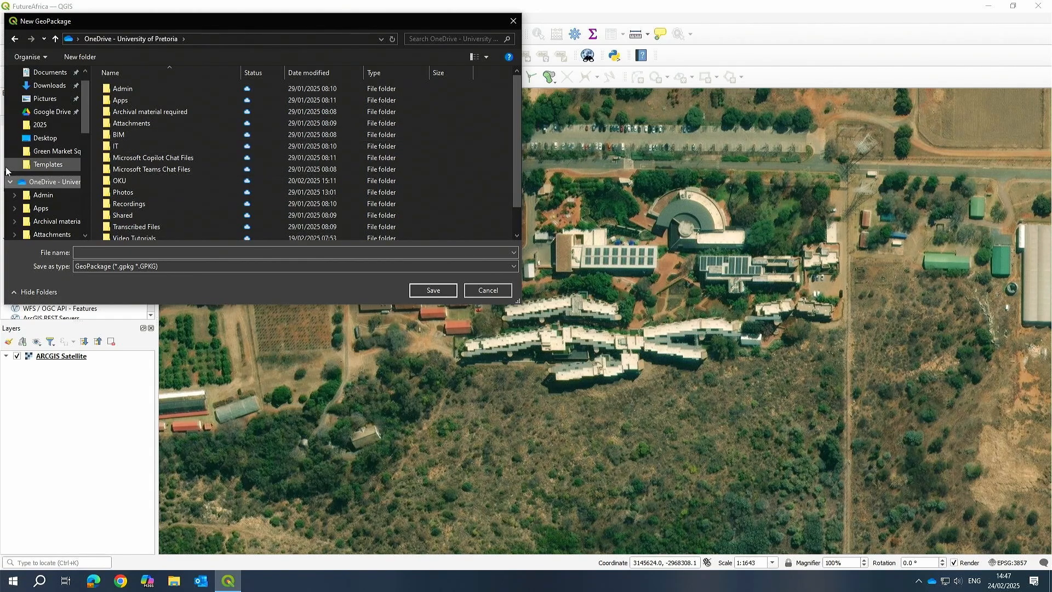
double_click(137, 181)
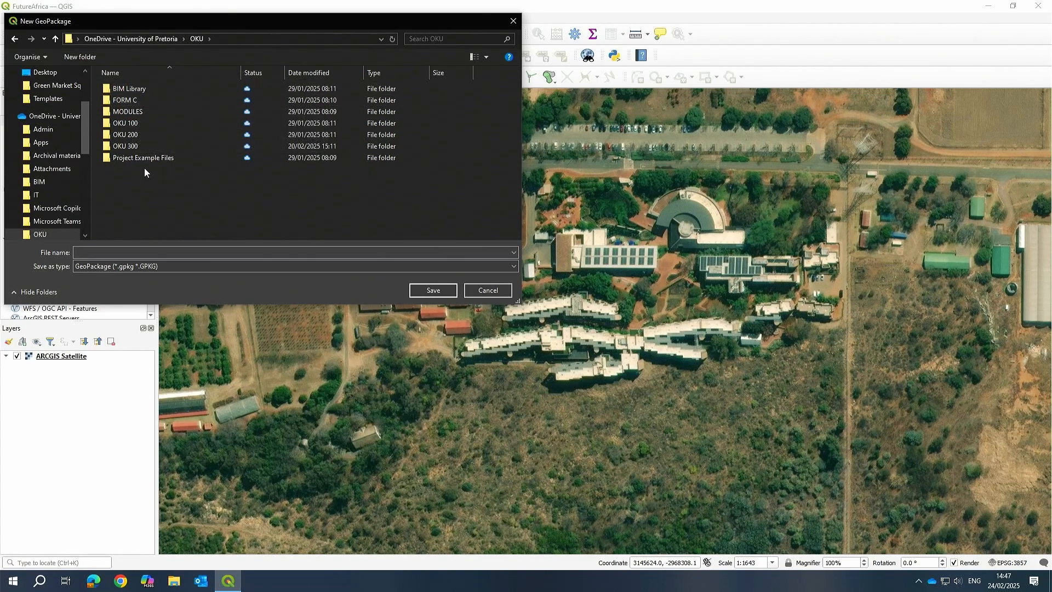
double_click(130, 92)
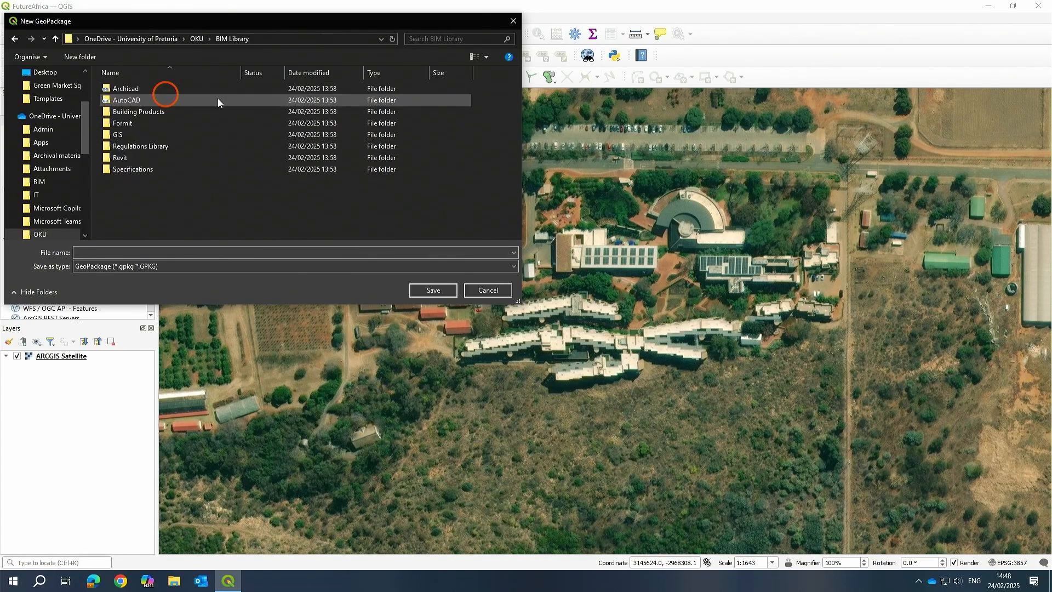
double_click(118, 135)
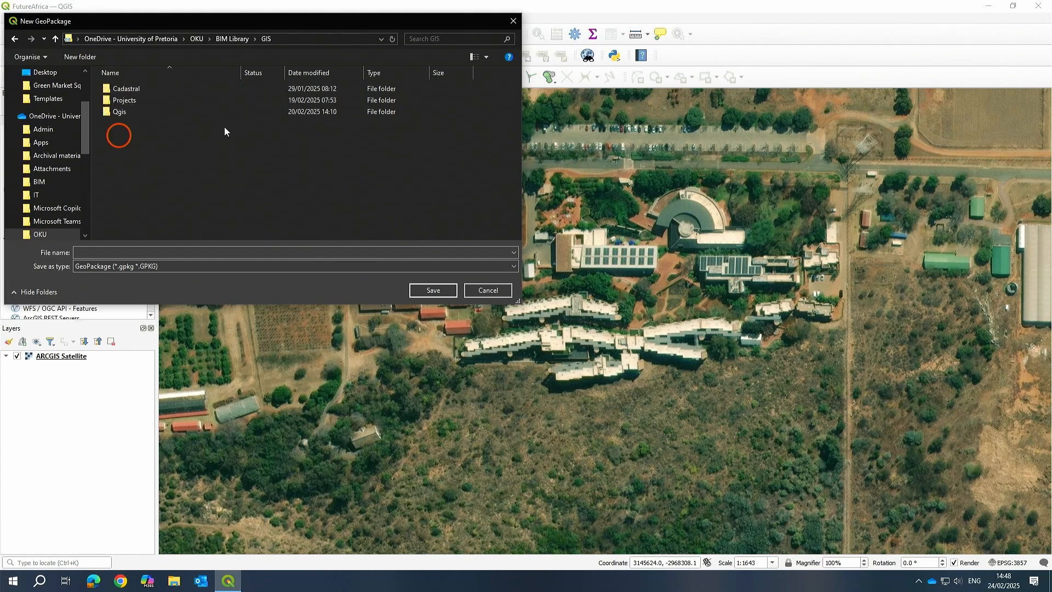
double_click(126, 102)
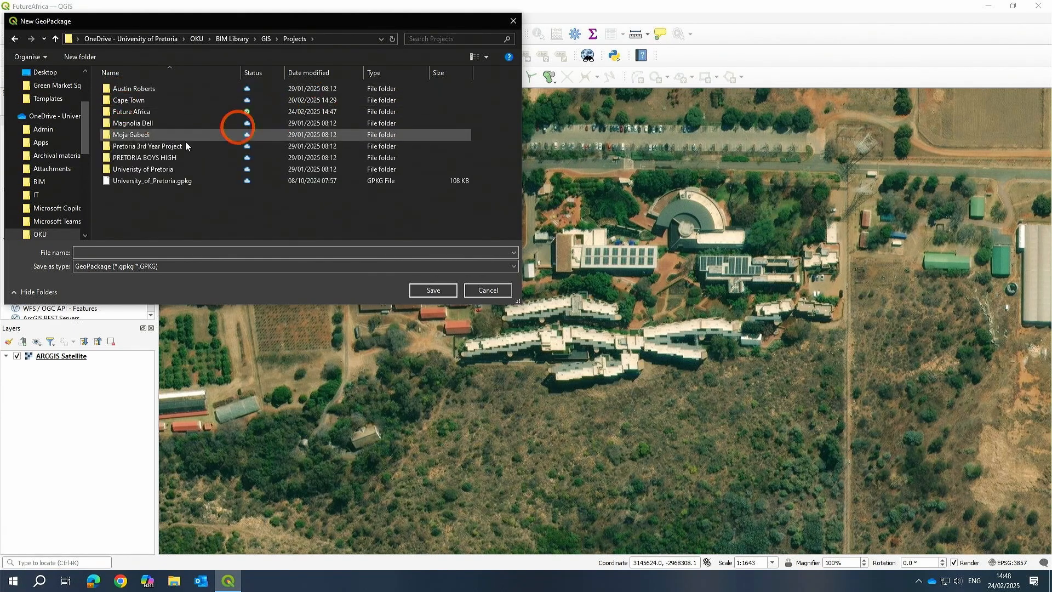
double_click(132, 111)
Create a new folder named Data inside the Future Africa folder and open it.
right_click(161, 159)
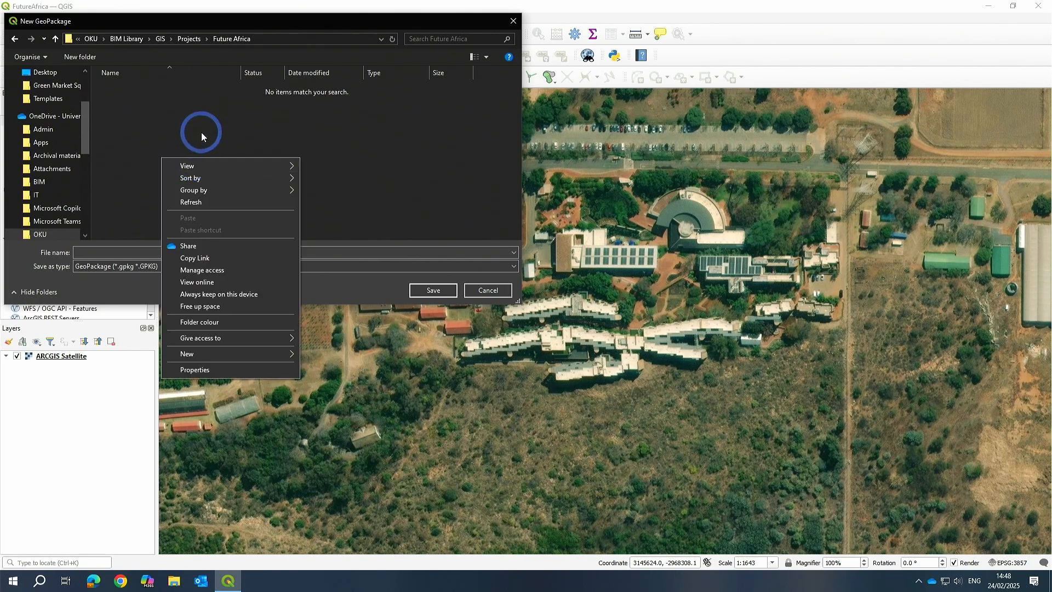
mouse_move(226, 357)
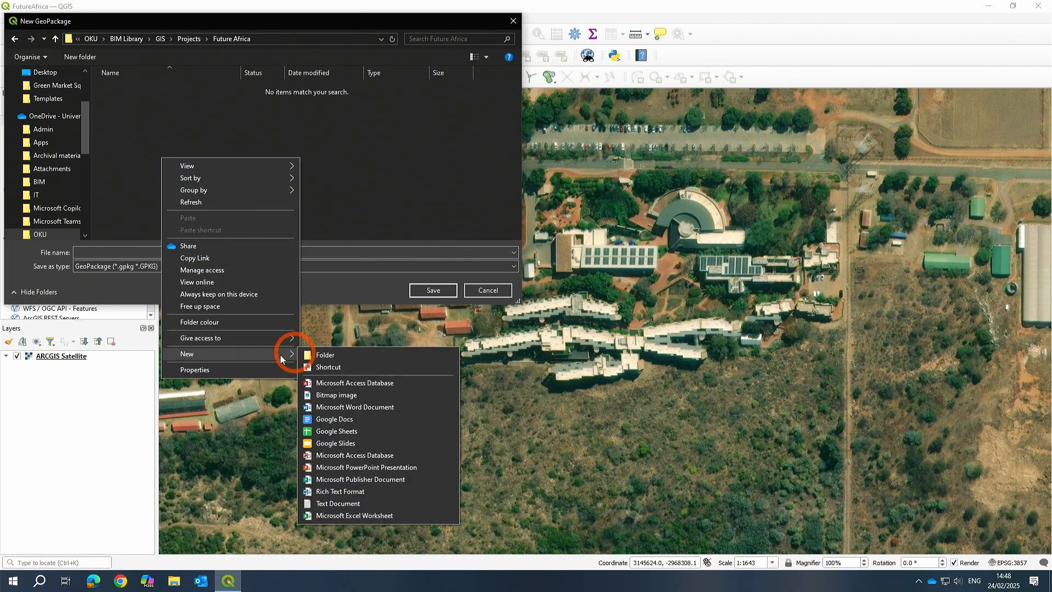
left_click(317, 357)
type("Data")
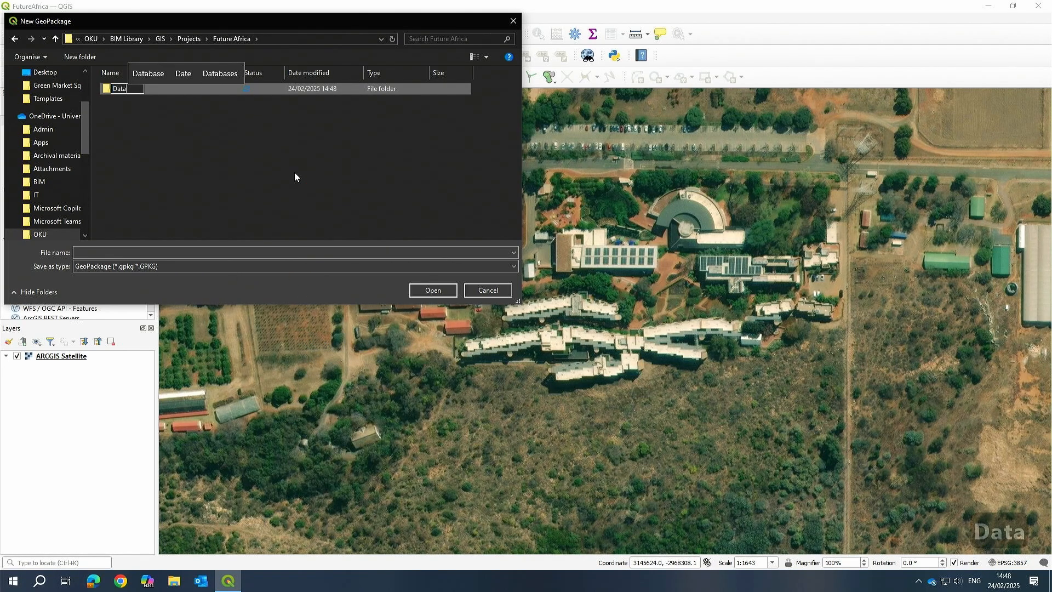
key("Return")
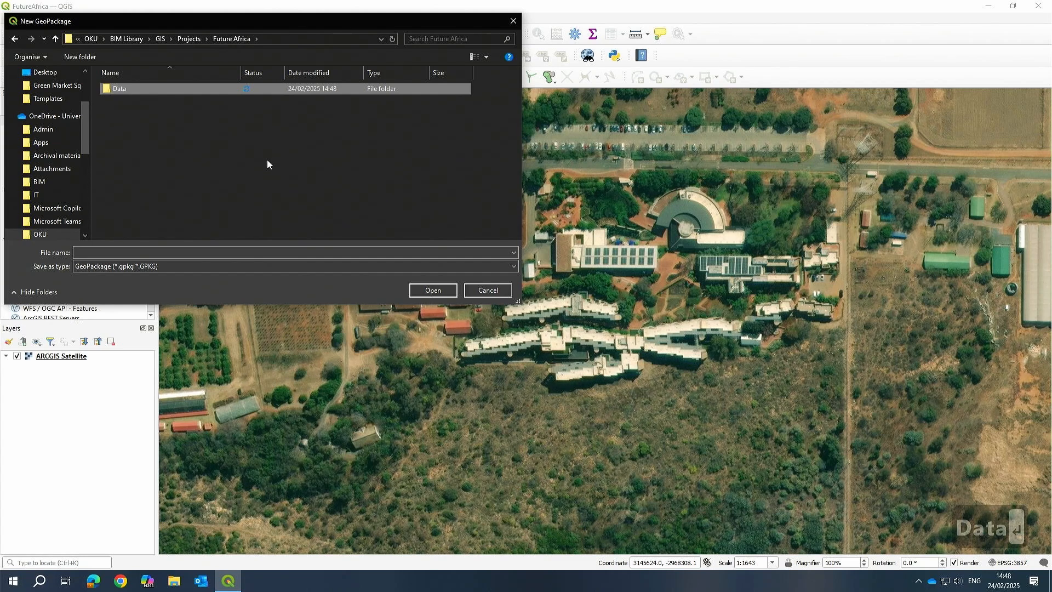
double_click(115, 90)
Save the new GeoPackage as FutureAfrica in the Data folder.
left_click(108, 253)
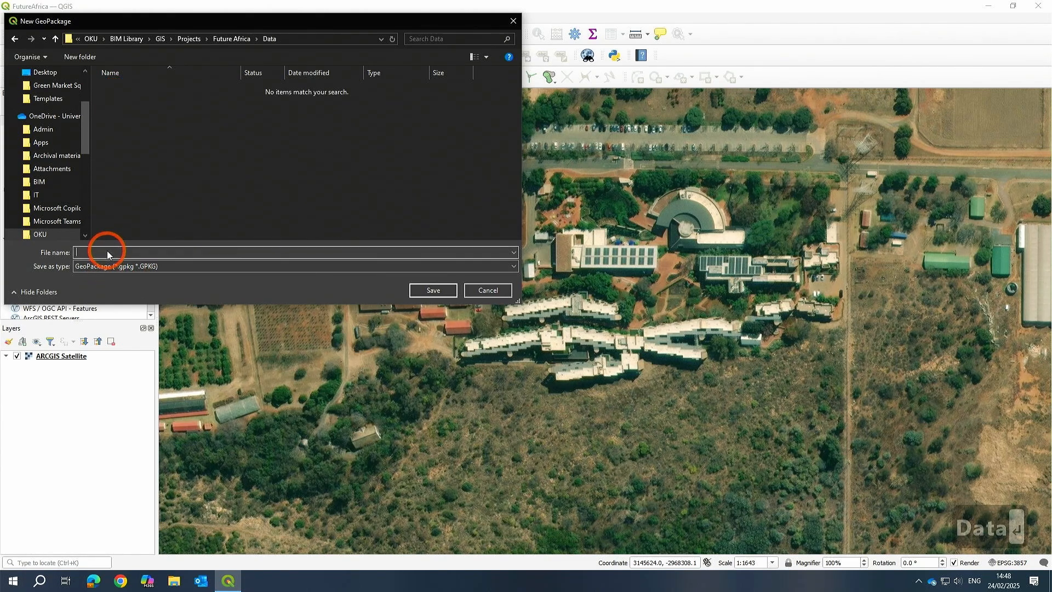
type("Future")
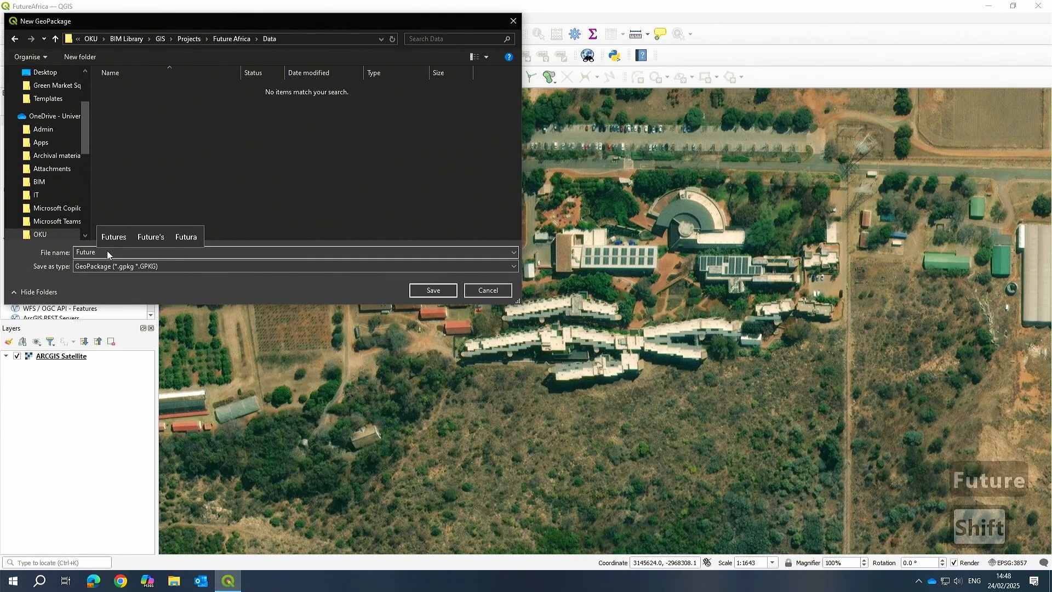
type("Af")
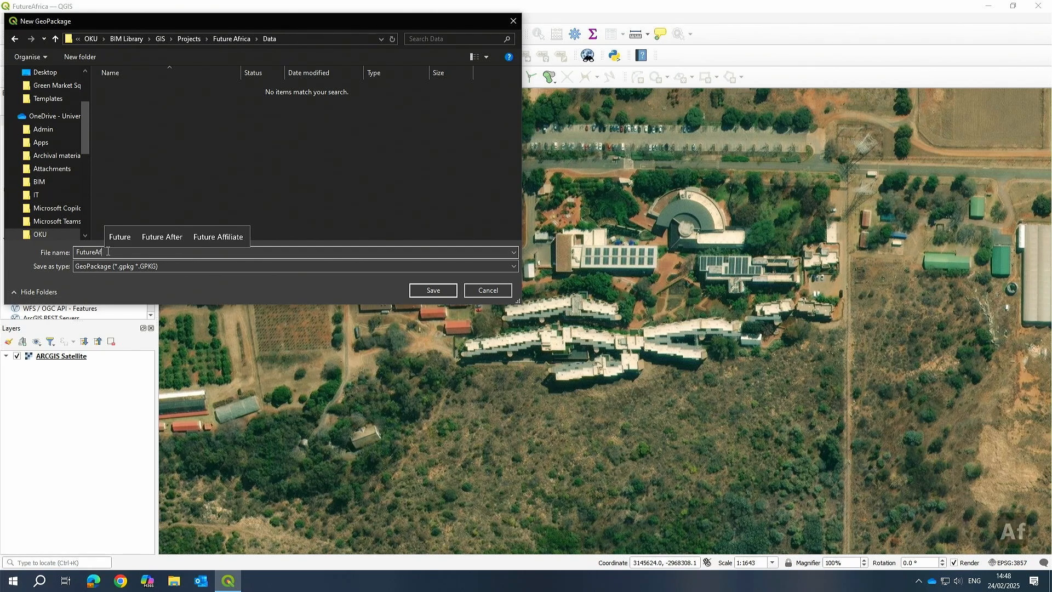
type("rica")
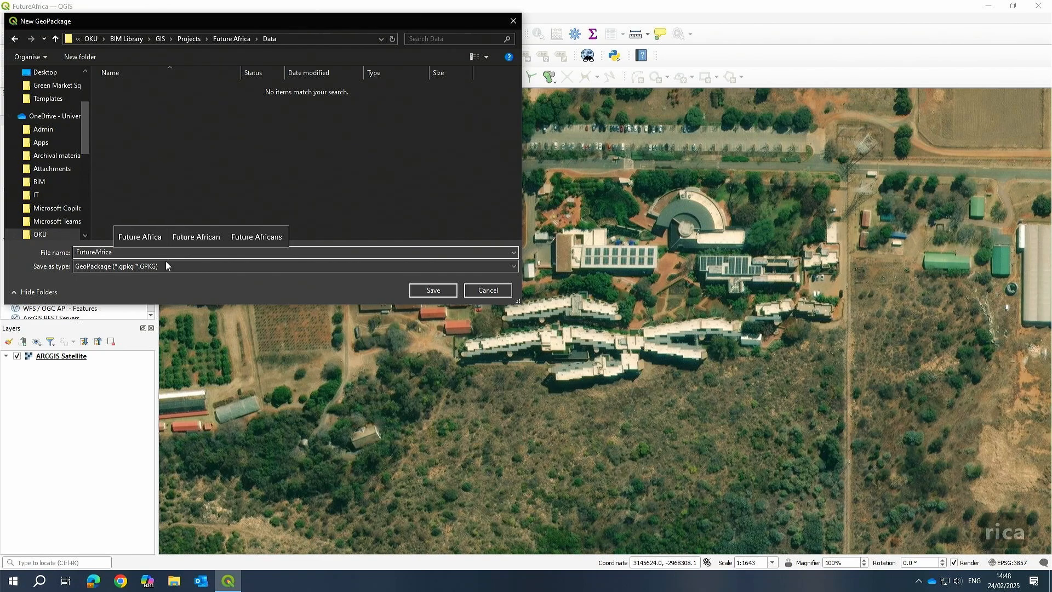
left_click(433, 290)
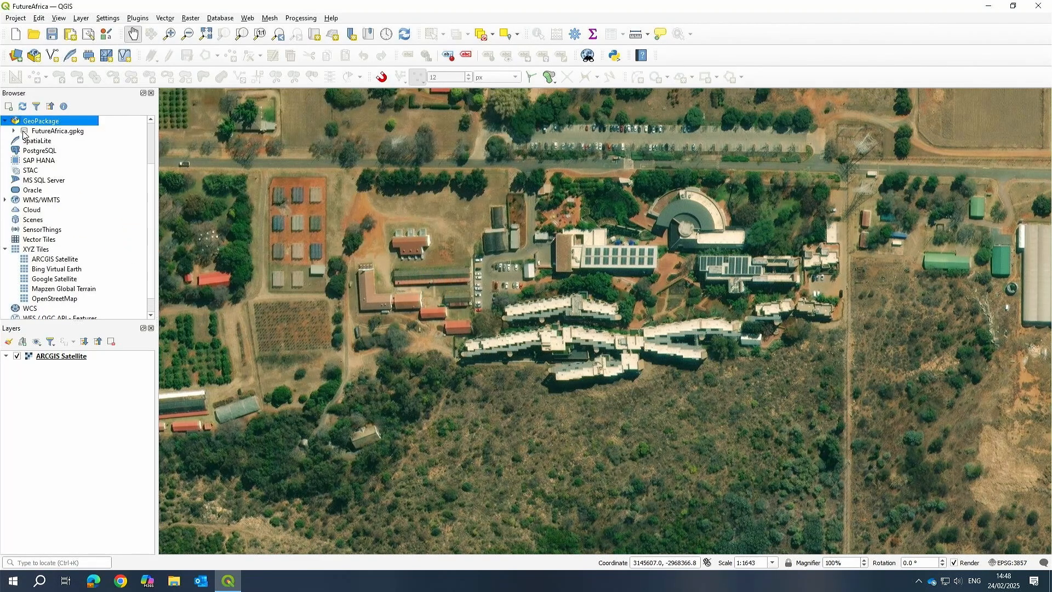
Refresh the FutureAfrica.gpkg connection in the browser and collapse the GeoPackage group.
left_click(23, 131)
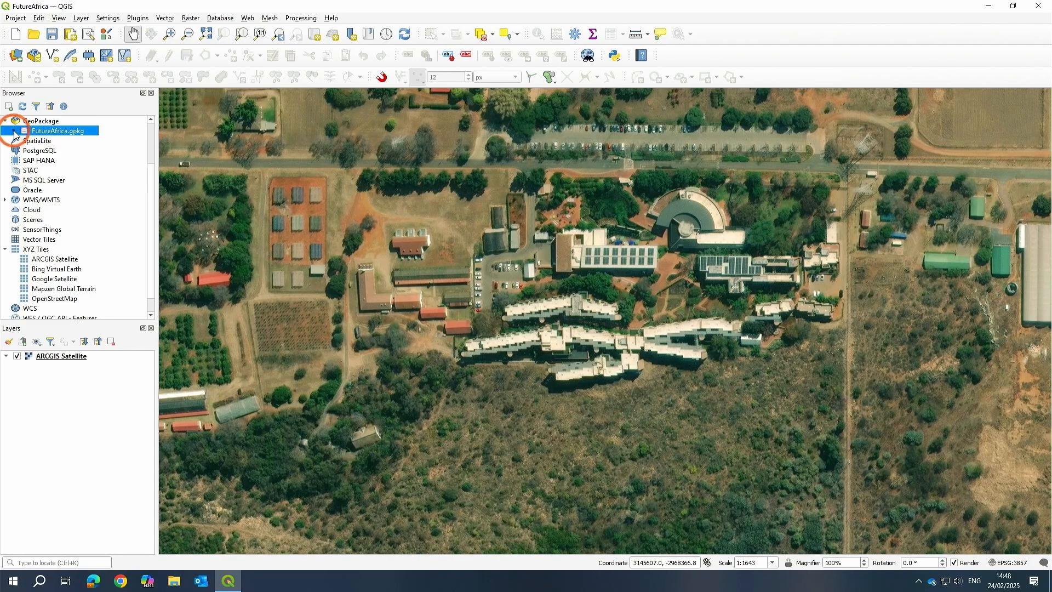
right_click(53, 133)
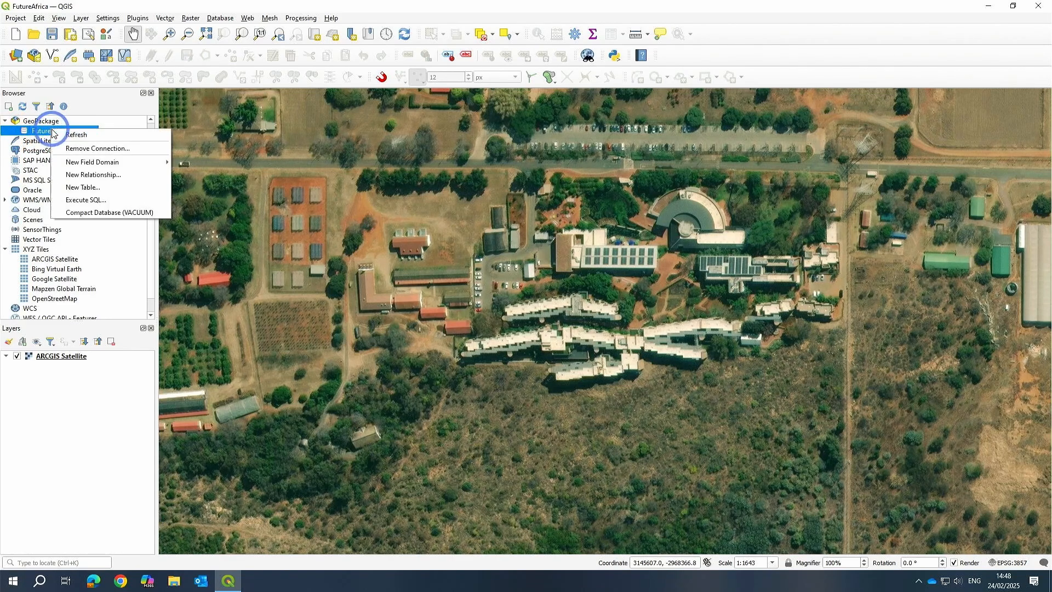
left_click(79, 135)
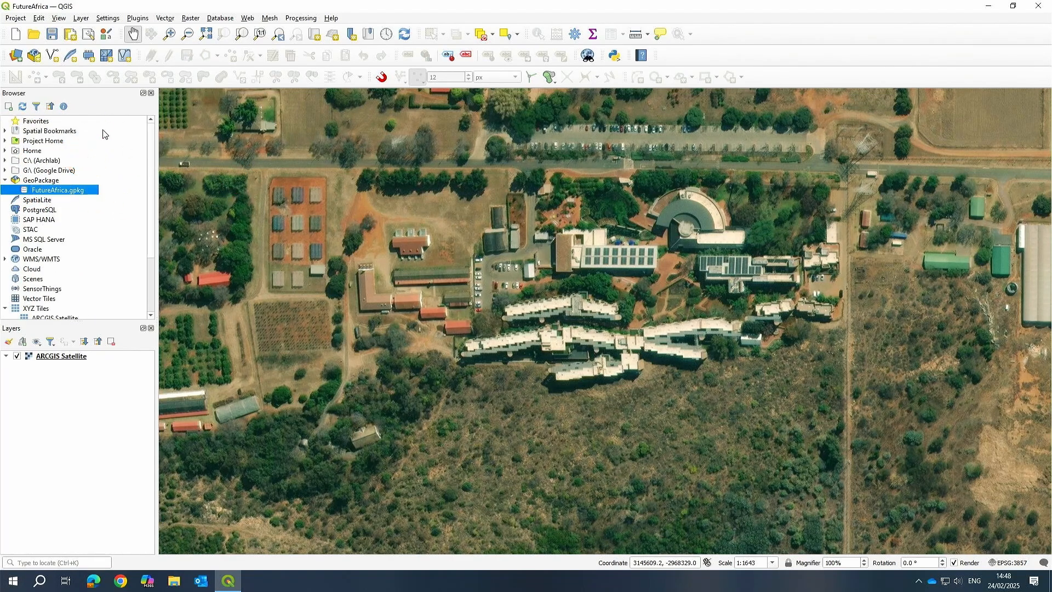
left_click(5, 179)
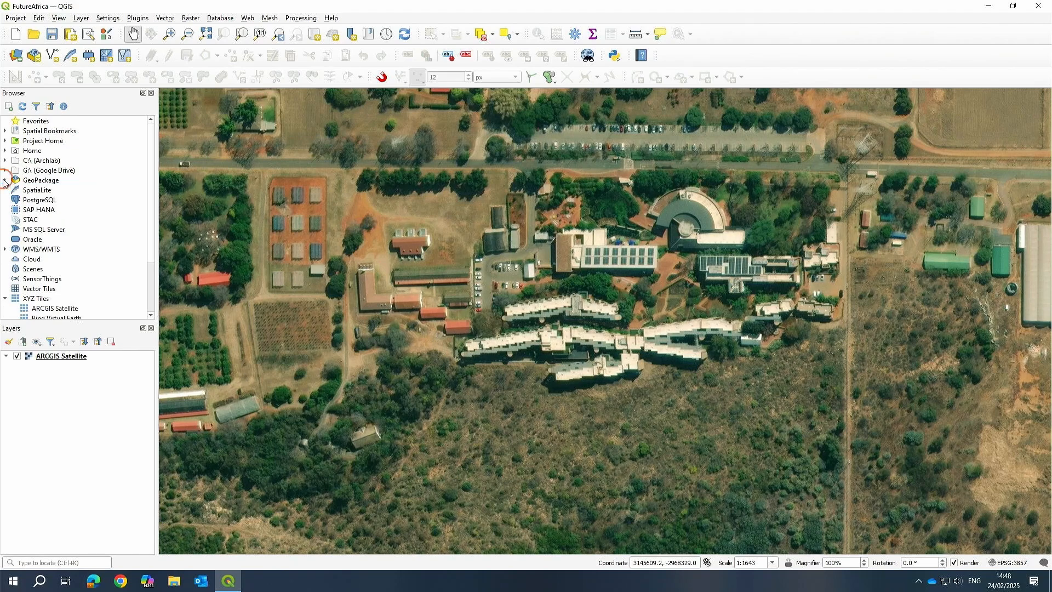
right_click(31, 184)
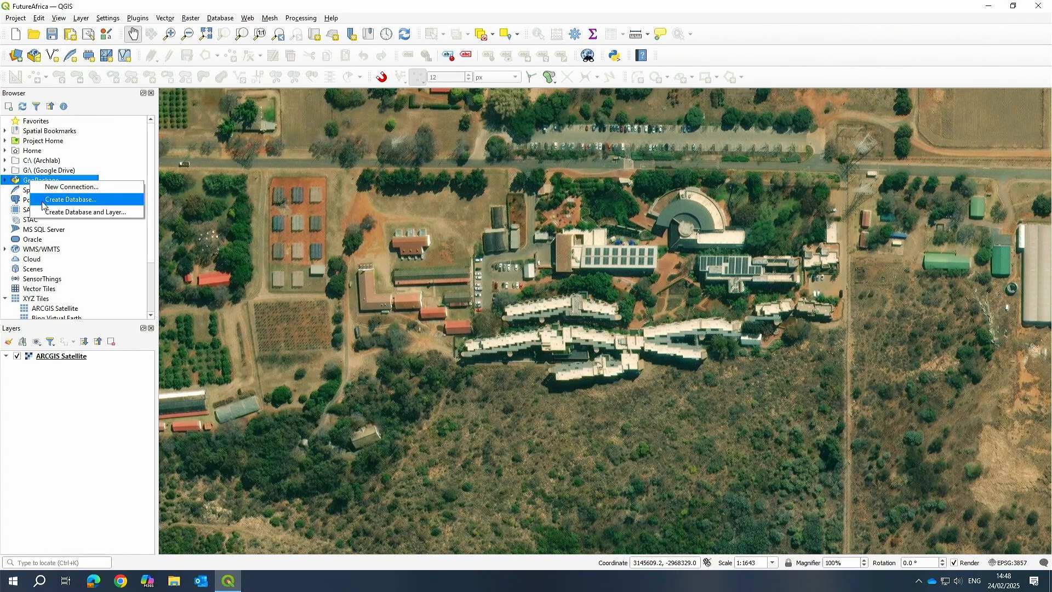
left_click(64, 191)
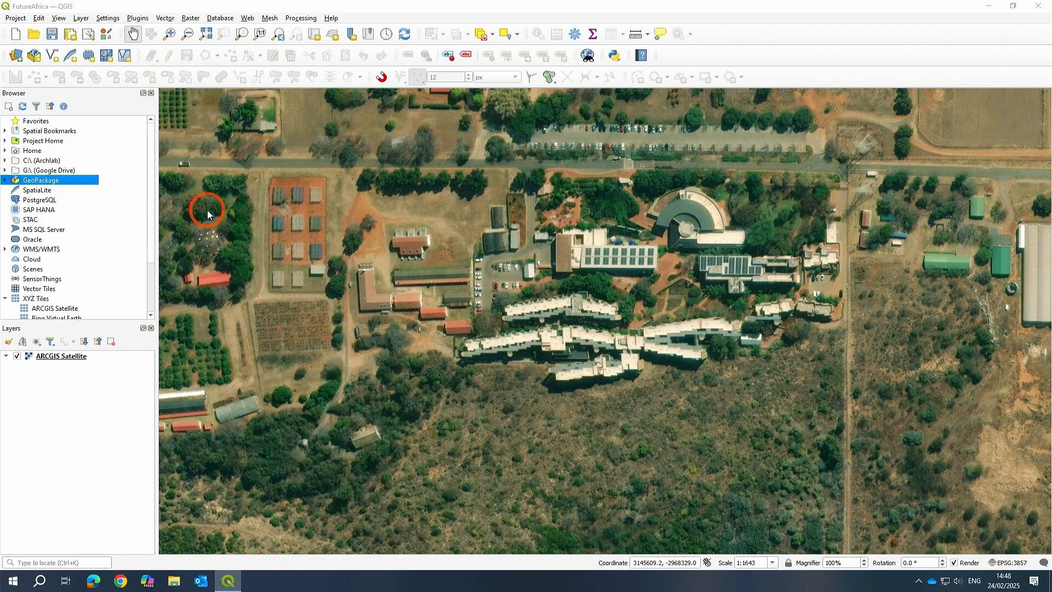
left_click(219, 39)
left_click(103, 85)
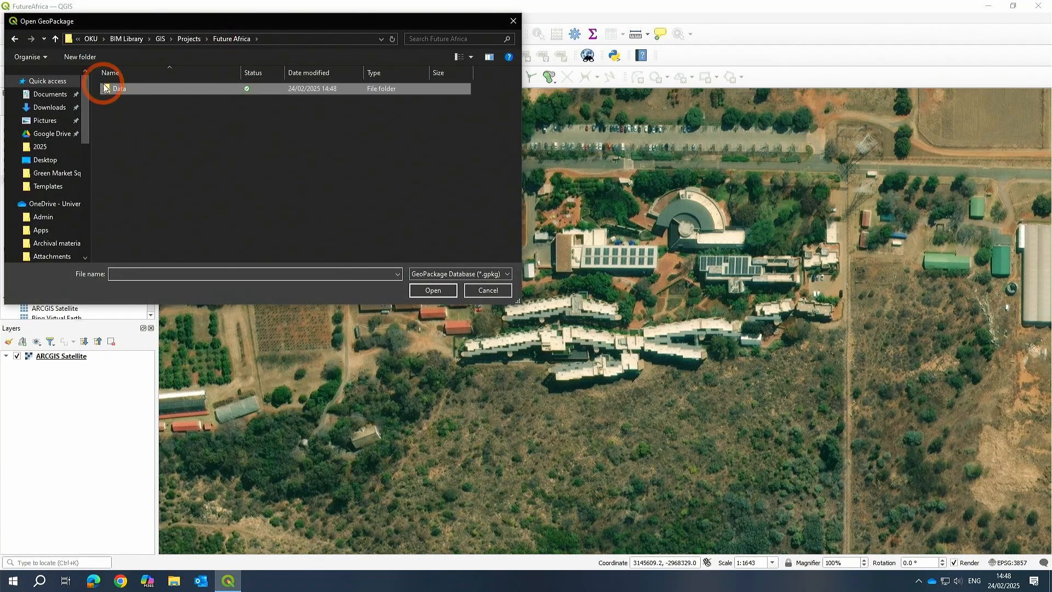
left_click(192, 39)
left_click(139, 91)
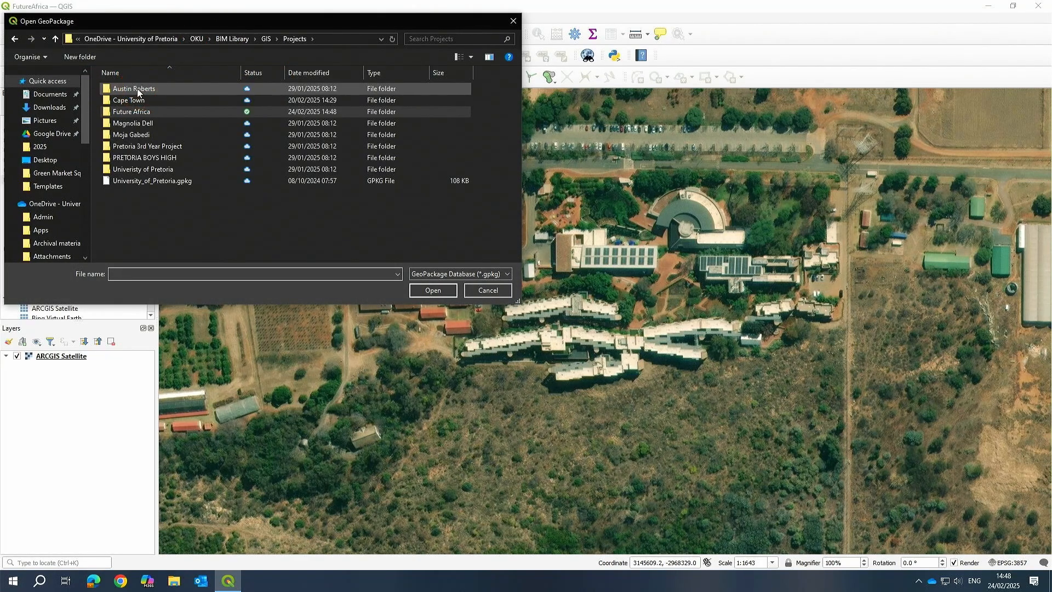
double_click(137, 92)
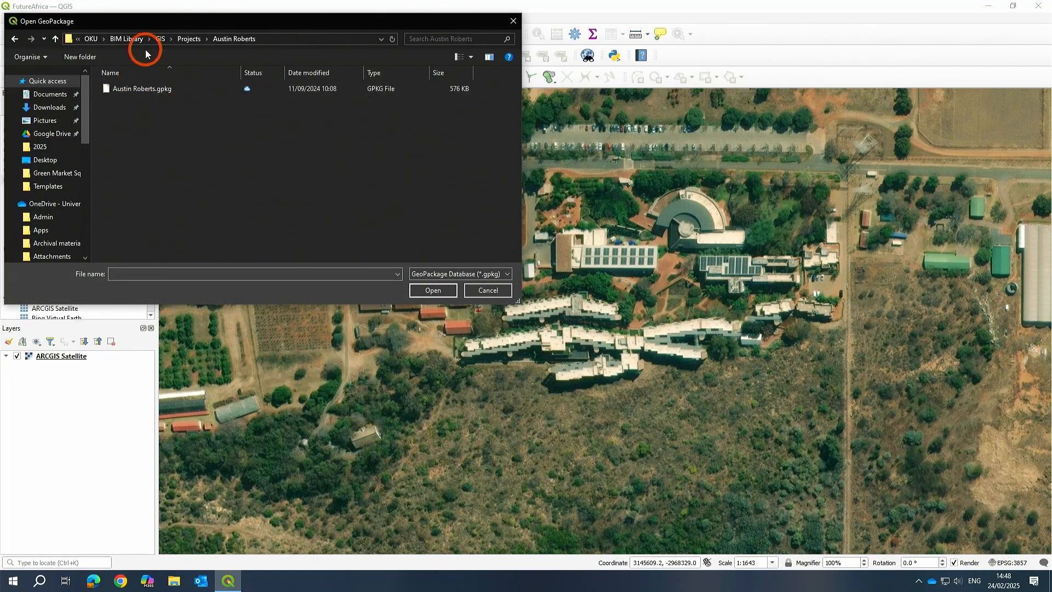
left_click(188, 39)
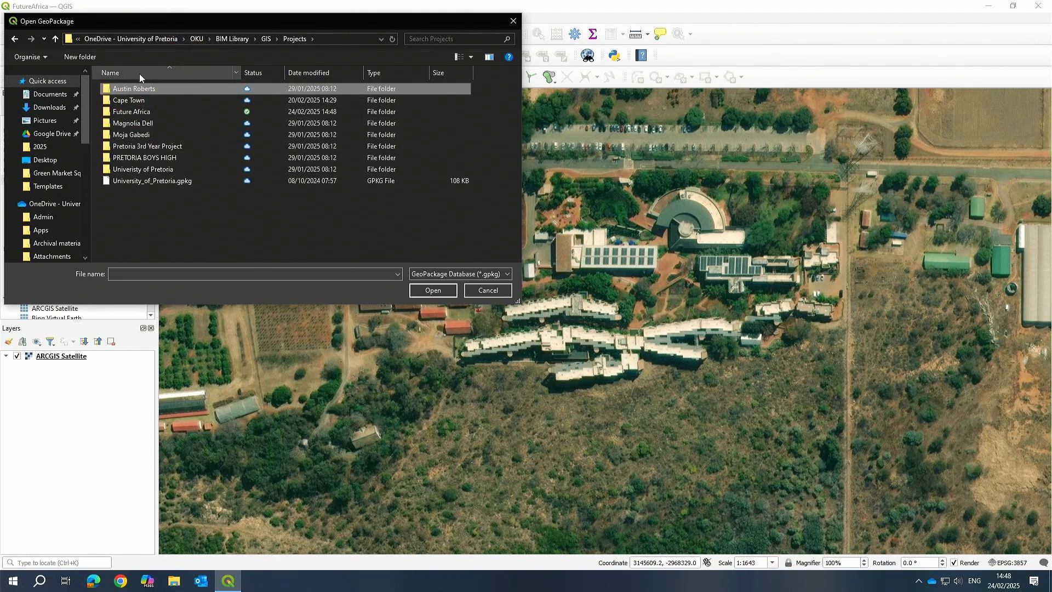
double_click(146, 111)
double_click(113, 92)
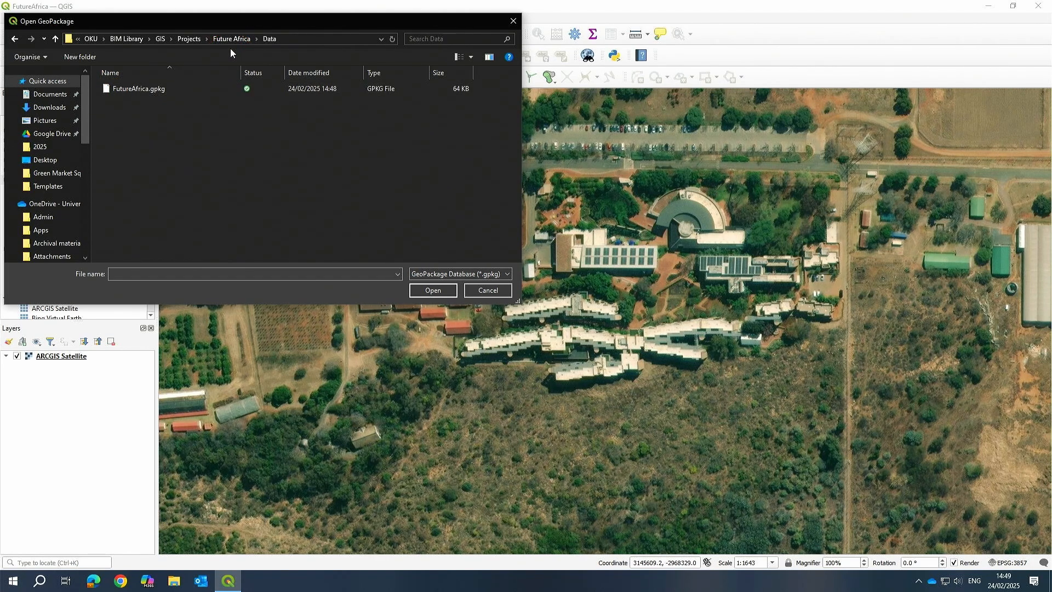
left_click(140, 88)
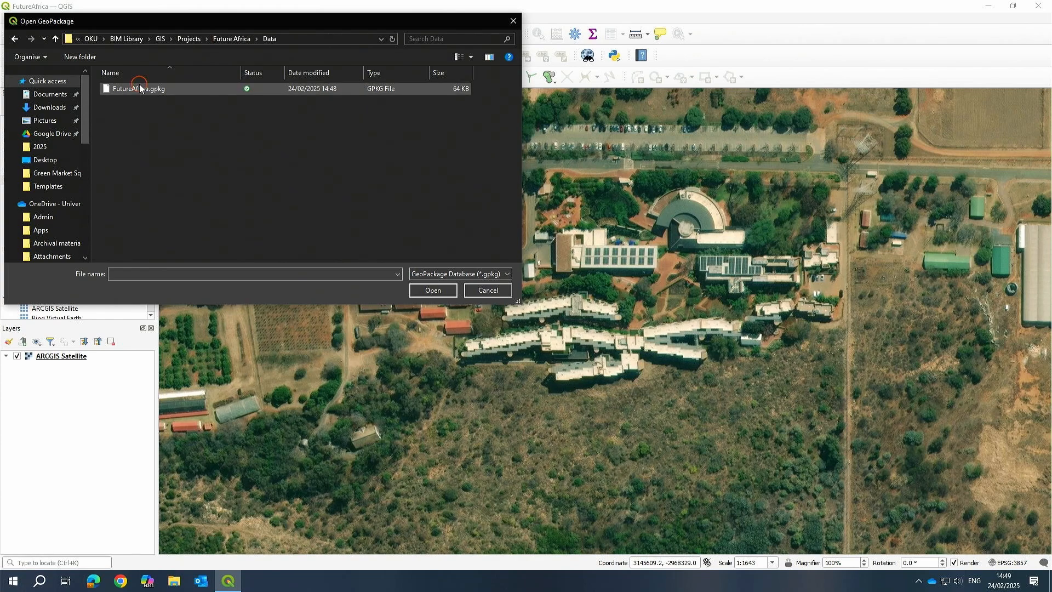
left_click(491, 291)
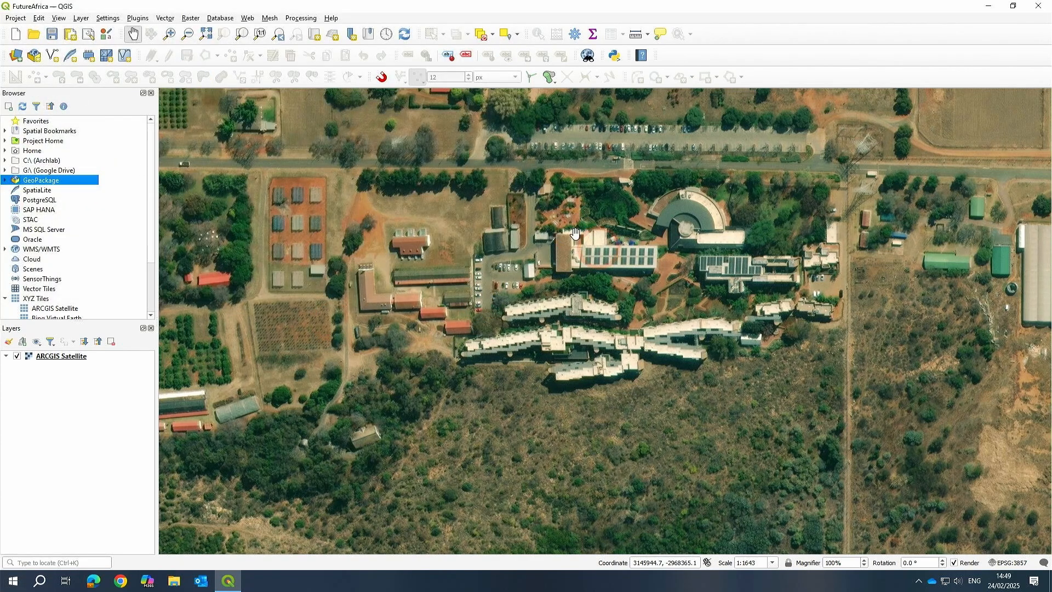
Expand the GeoPackage group in the browser to show its connections.
left_click_drag(485, 127, 547, 226)
left_click_drag(403, 285, 449, 224)
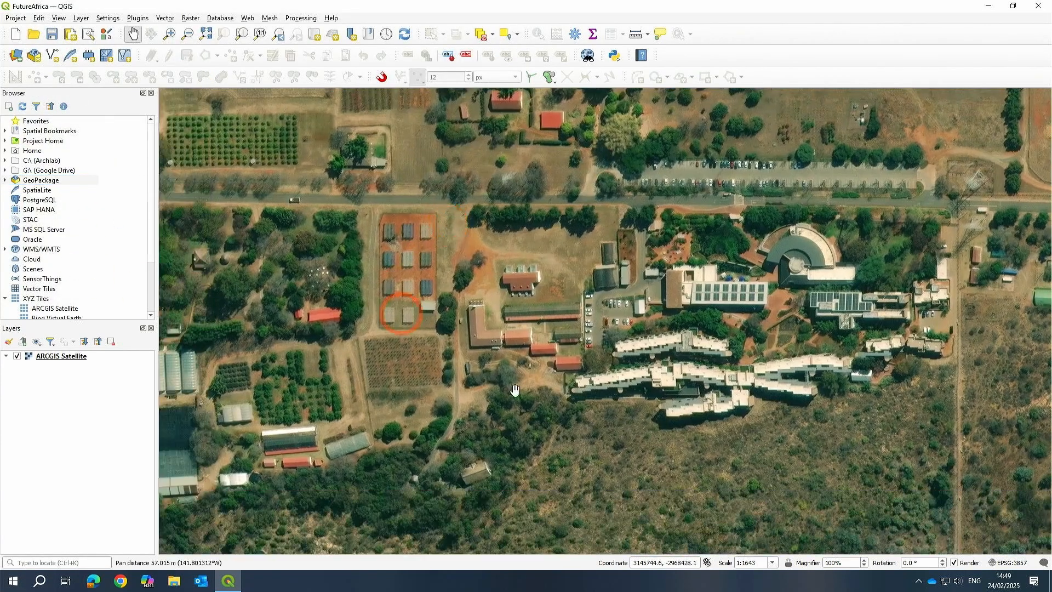
left_click_drag(515, 390, 490, 322)
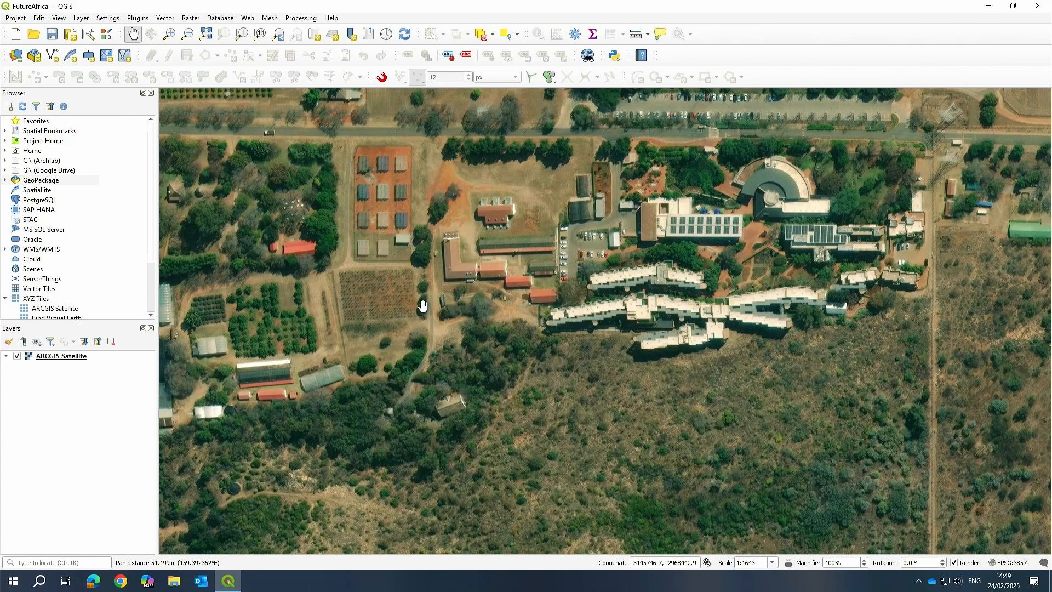
scroll(423, 306, "down", 1)
left_click(216, 208)
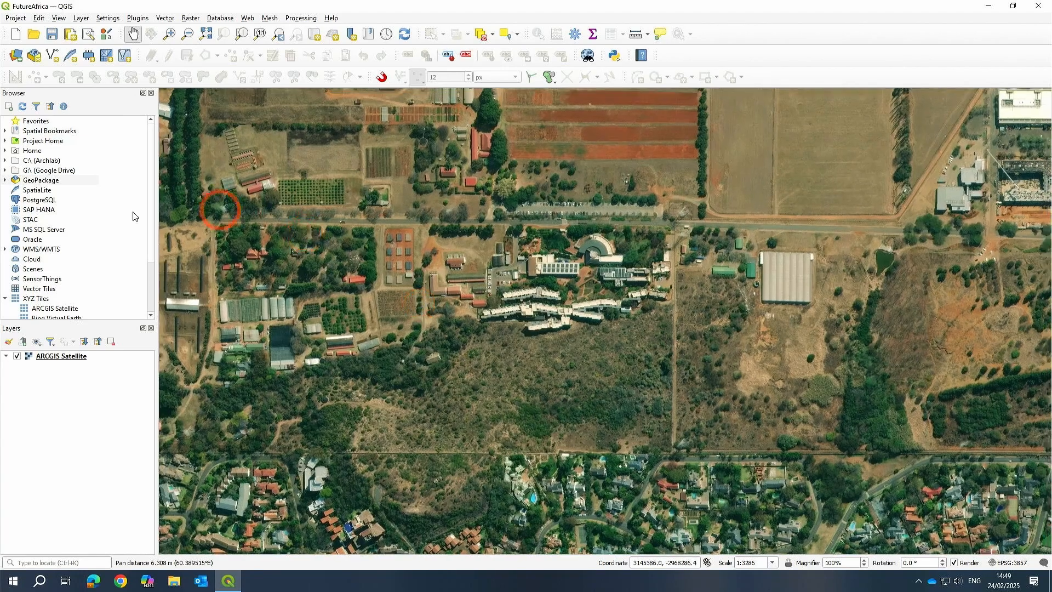
left_click(4, 181)
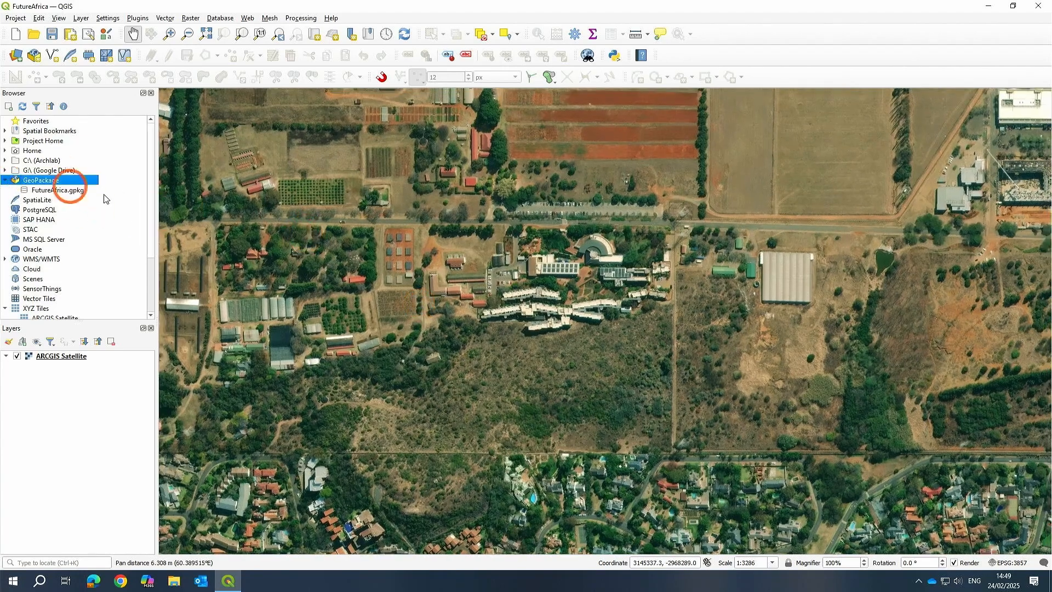
Start a new GeoPackage layer and choose FutureAfrica.gpkg in the Future Africa > Data folder as its database.
left_click(80, 18)
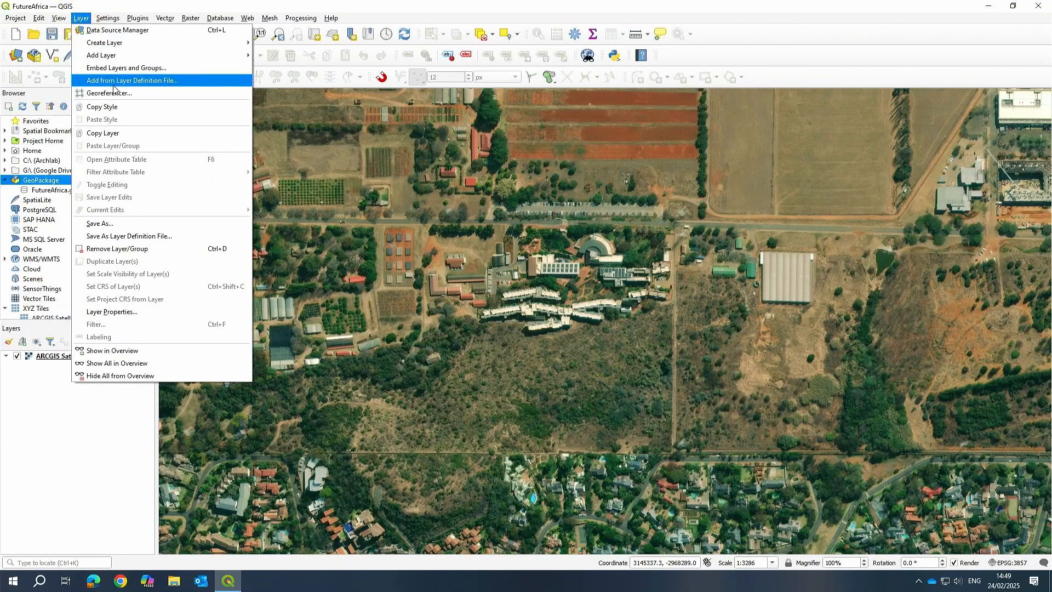
mouse_move(110, 46)
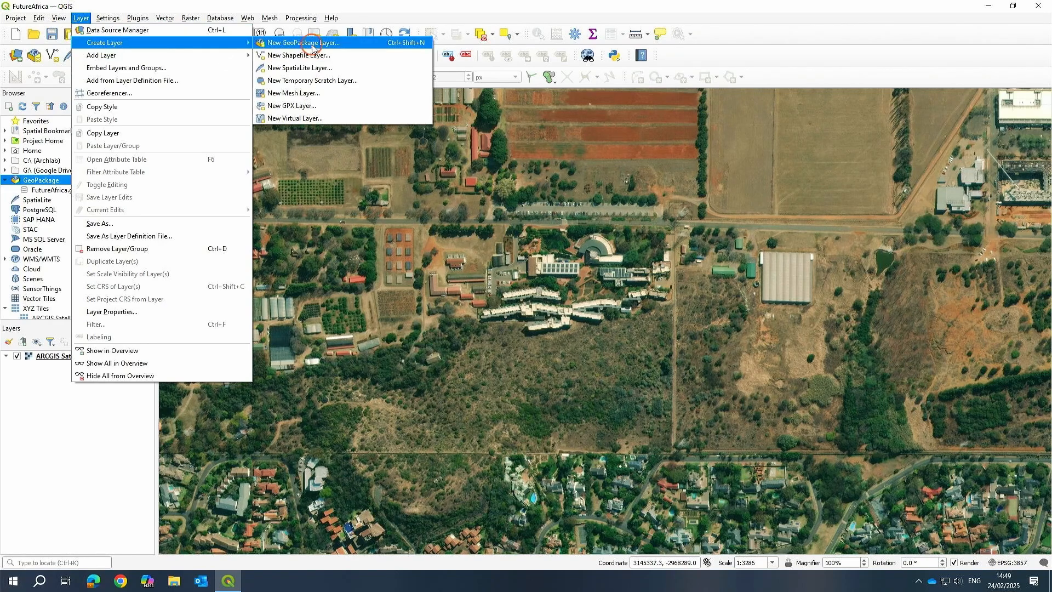
left_click(312, 44)
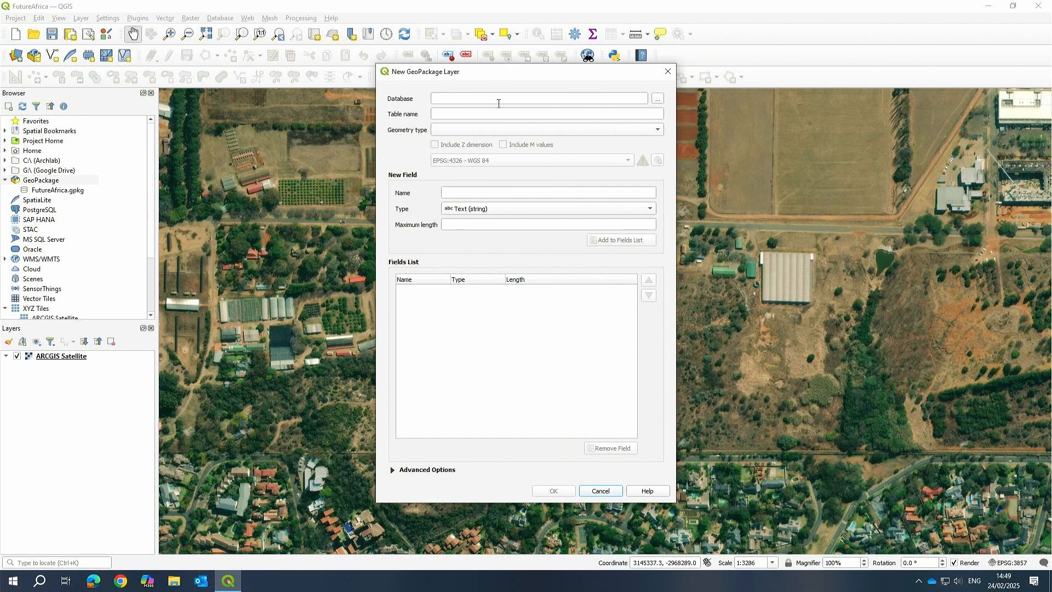
left_click(657, 98)
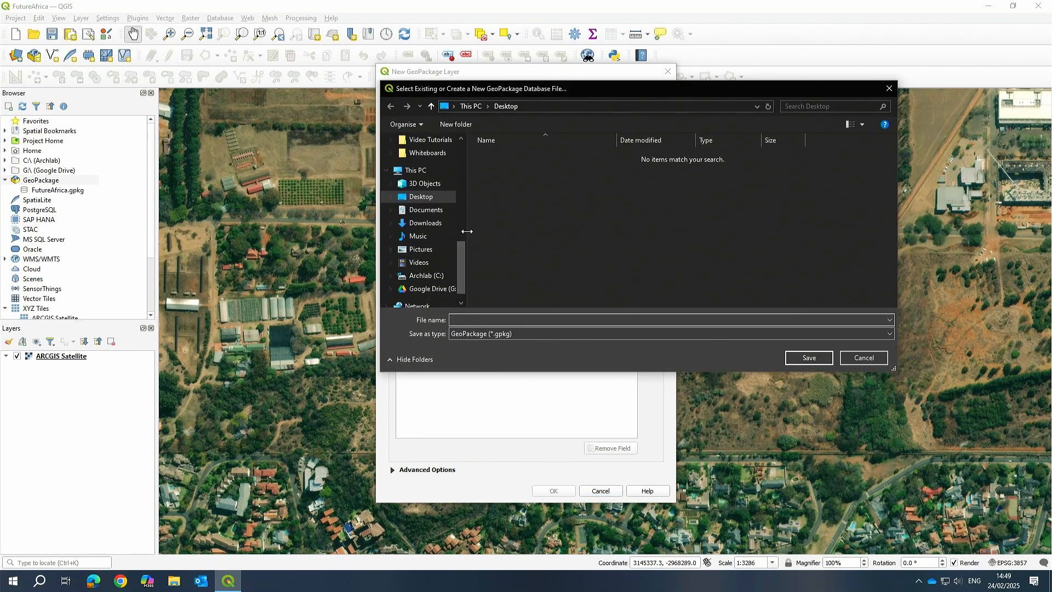
left_click_drag(463, 233, 544, 225)
scroll(453, 225, "down", 1)
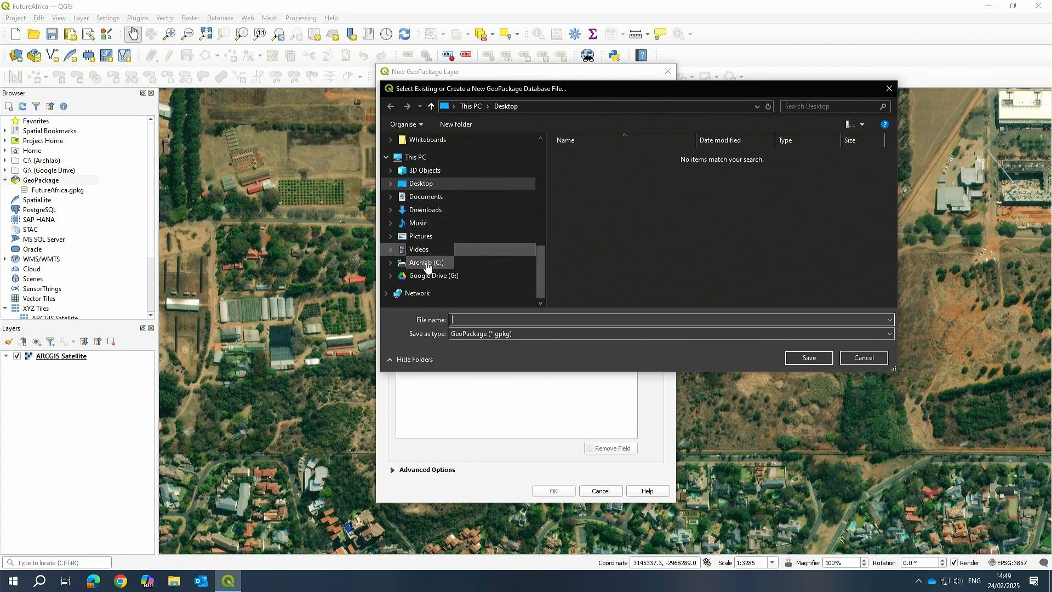
scroll(430, 186, "up", 5)
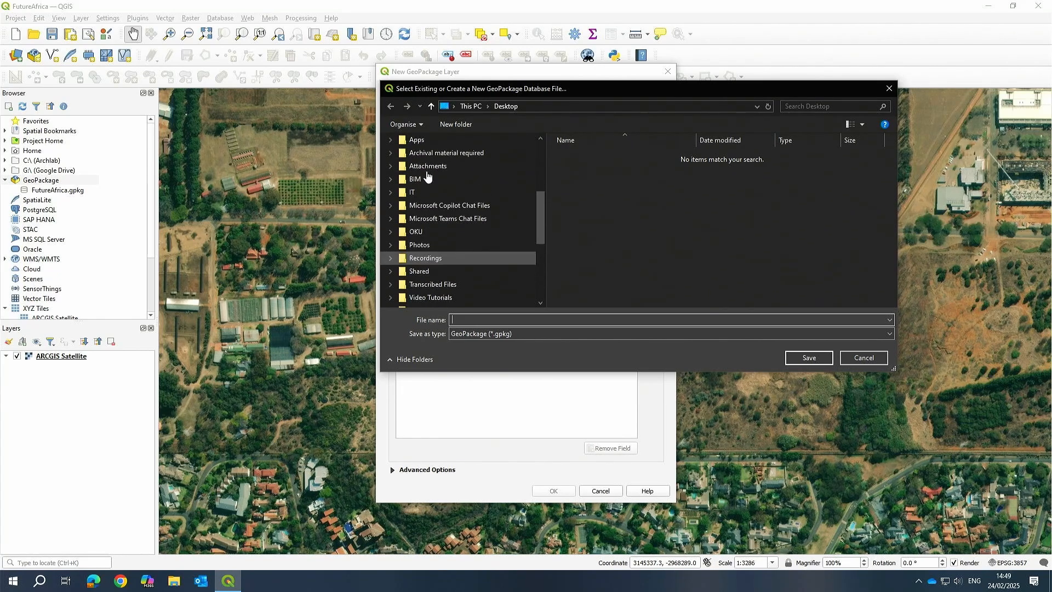
scroll(423, 271, "up", 3)
scroll(420, 277, "down", 2)
left_click(418, 278)
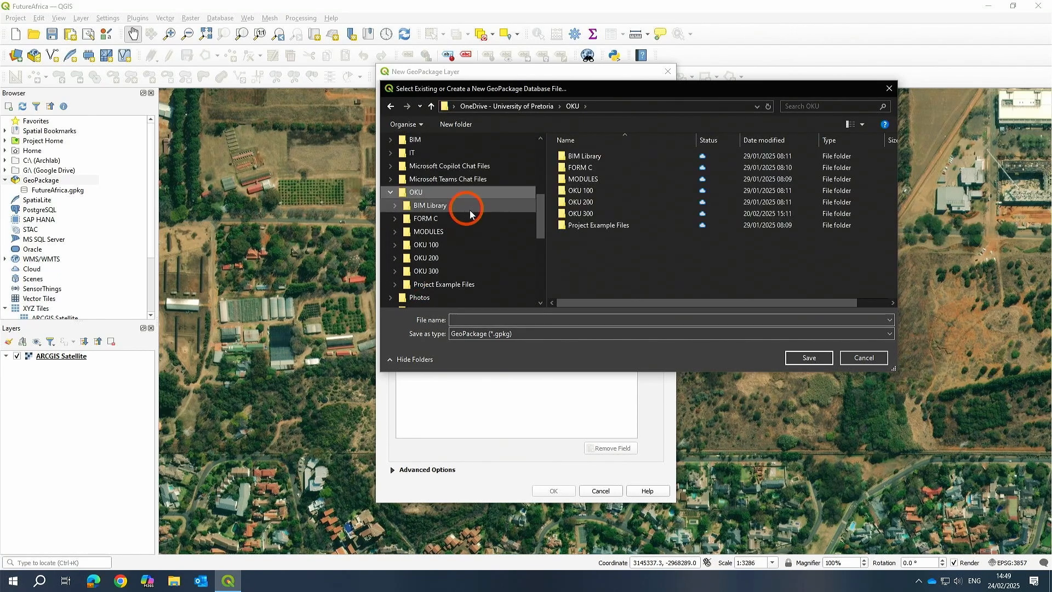
left_click(588, 155)
double_click(587, 156)
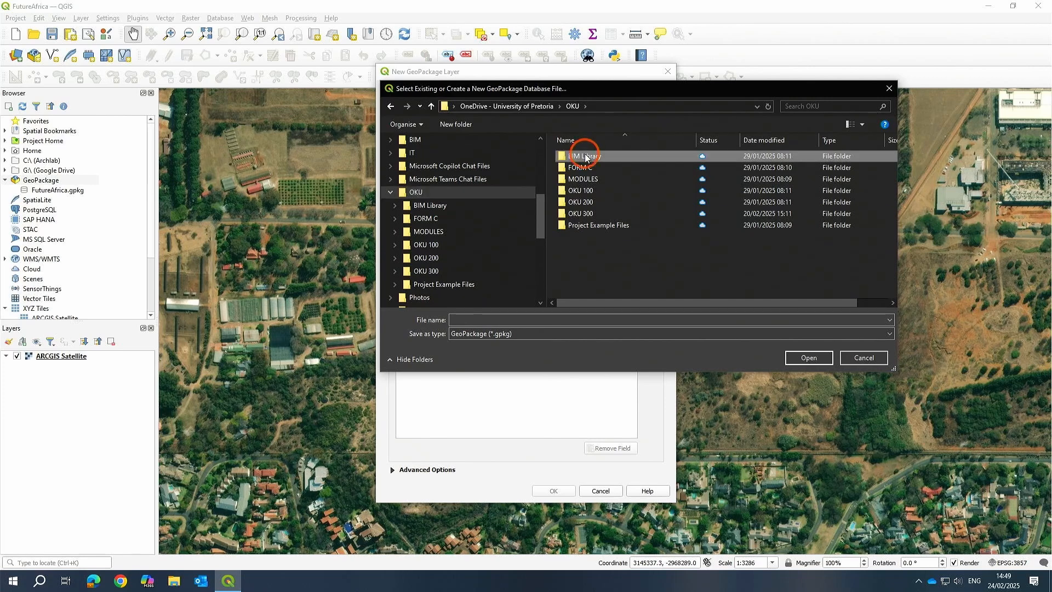
double_click(572, 203)
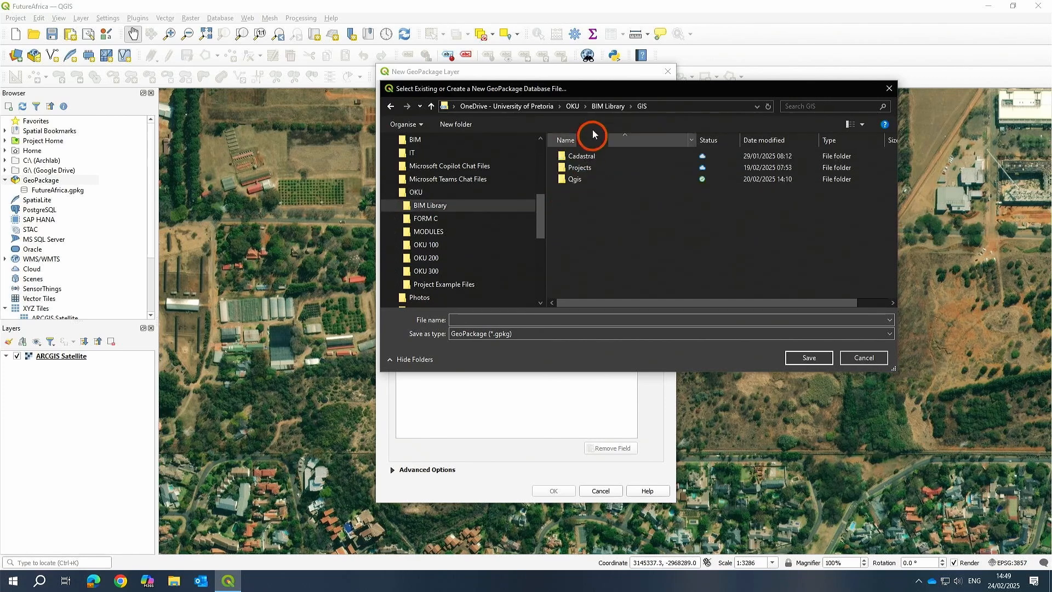
double_click(580, 168)
double_click(586, 178)
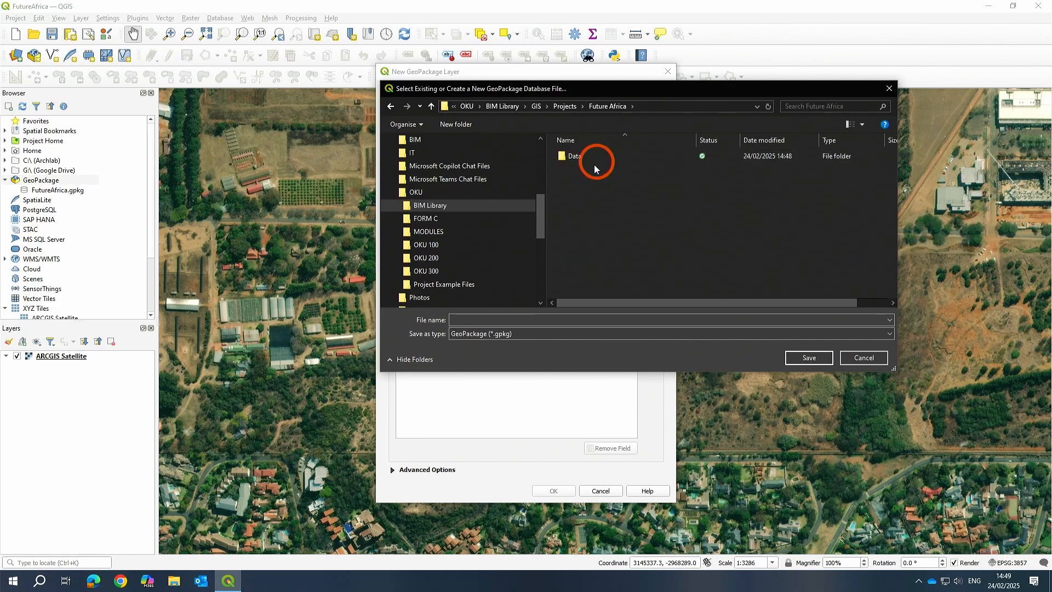
left_click(574, 162)
double_click(574, 160)
left_click(599, 157)
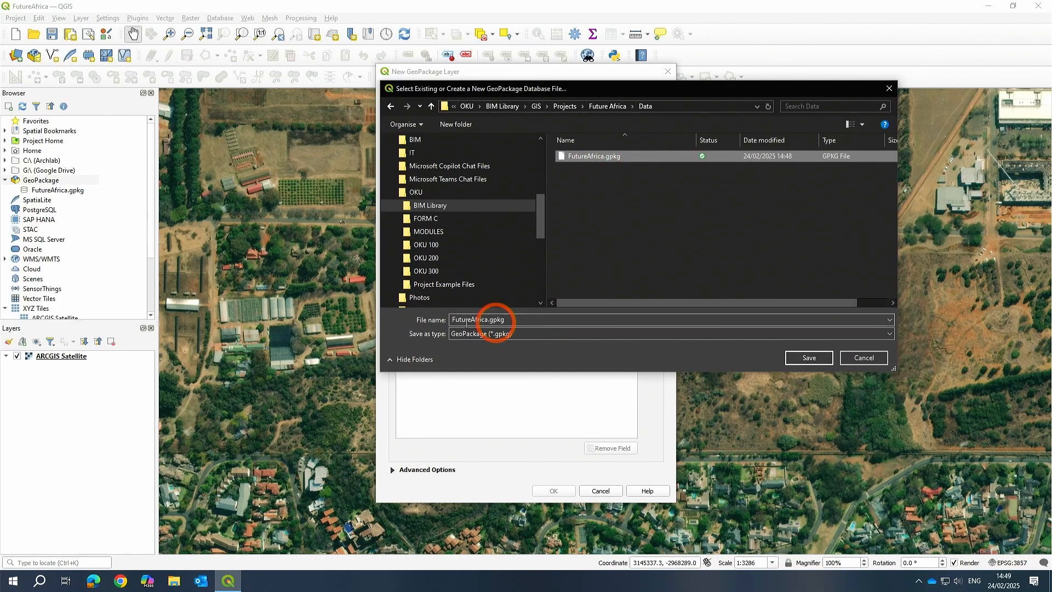
left_click(822, 359)
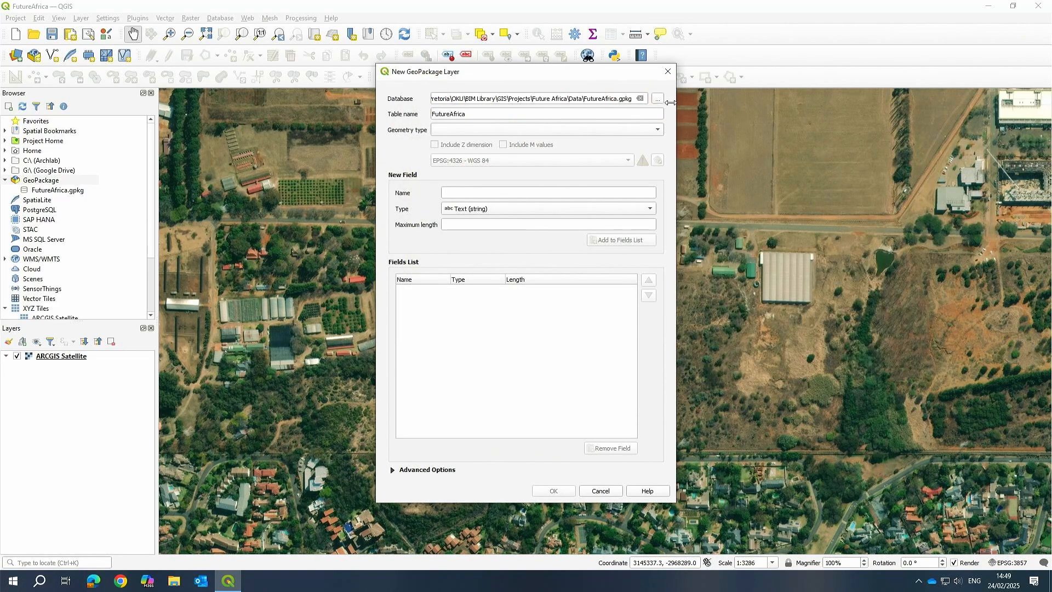
Set the new layer's geometry type to Polygon.
double_click(488, 114)
left_click(628, 132)
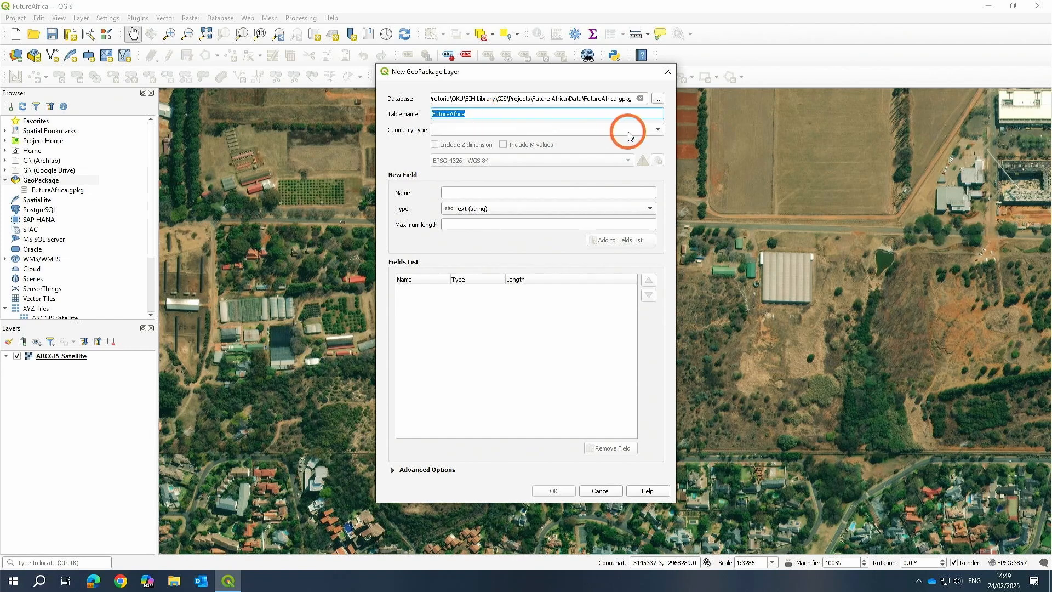
left_click(467, 190)
left_click(463, 163)
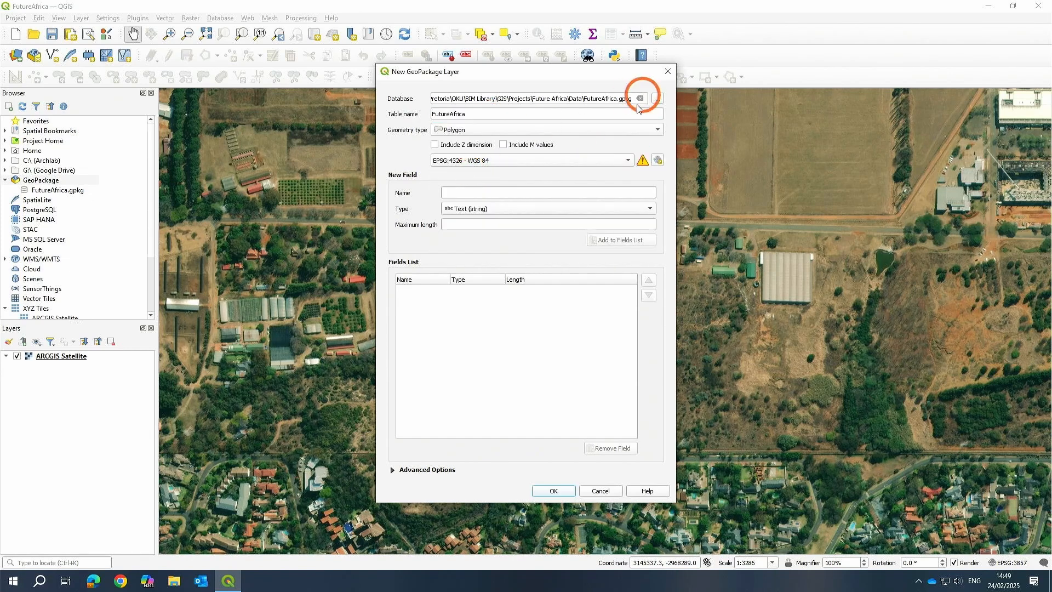
left_click(498, 132)
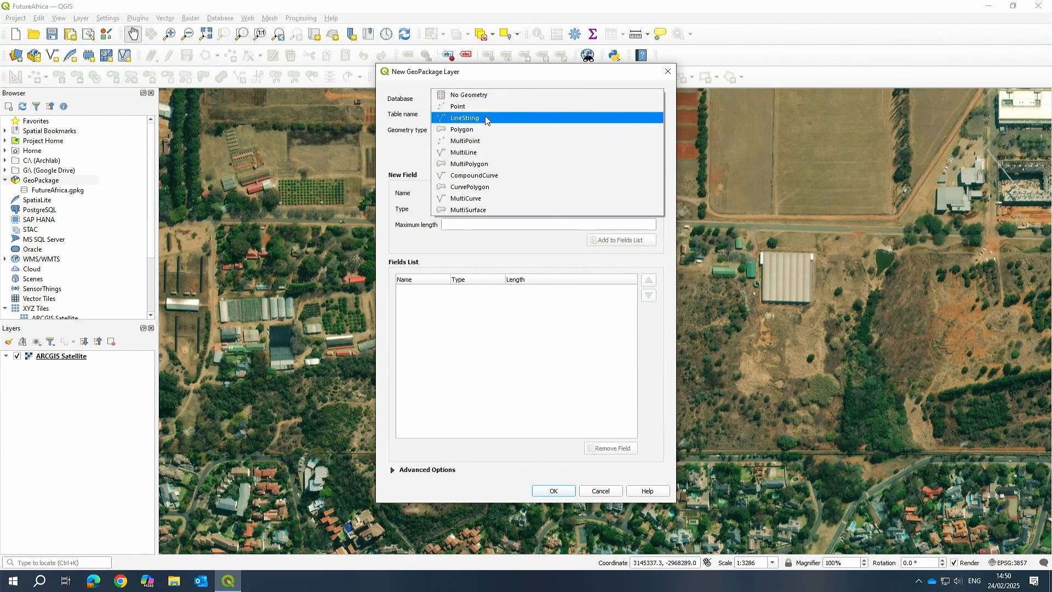
left_click(470, 134)
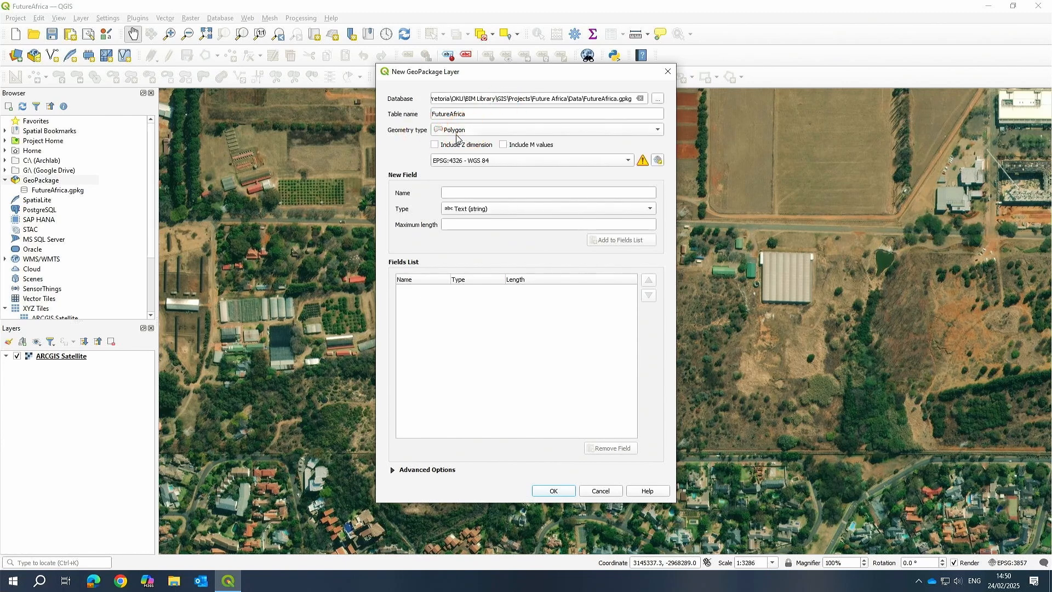
Set the new layer's CRS to EPSG:32735 - WGS 84 / UTM zone 35S, then cancel the dialog.
left_click(624, 160)
left_click(568, 171)
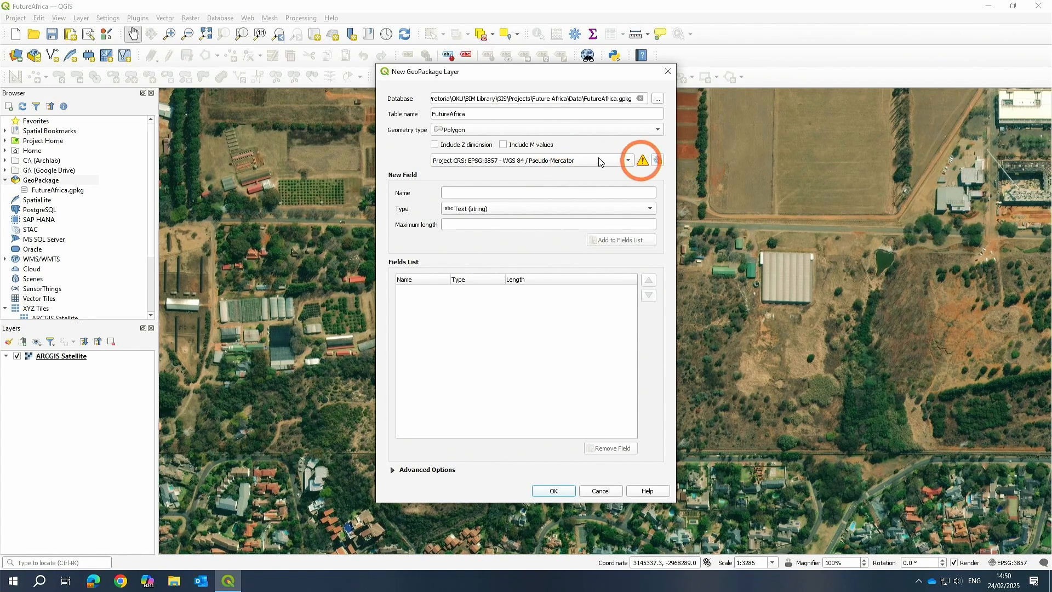
left_click(518, 163)
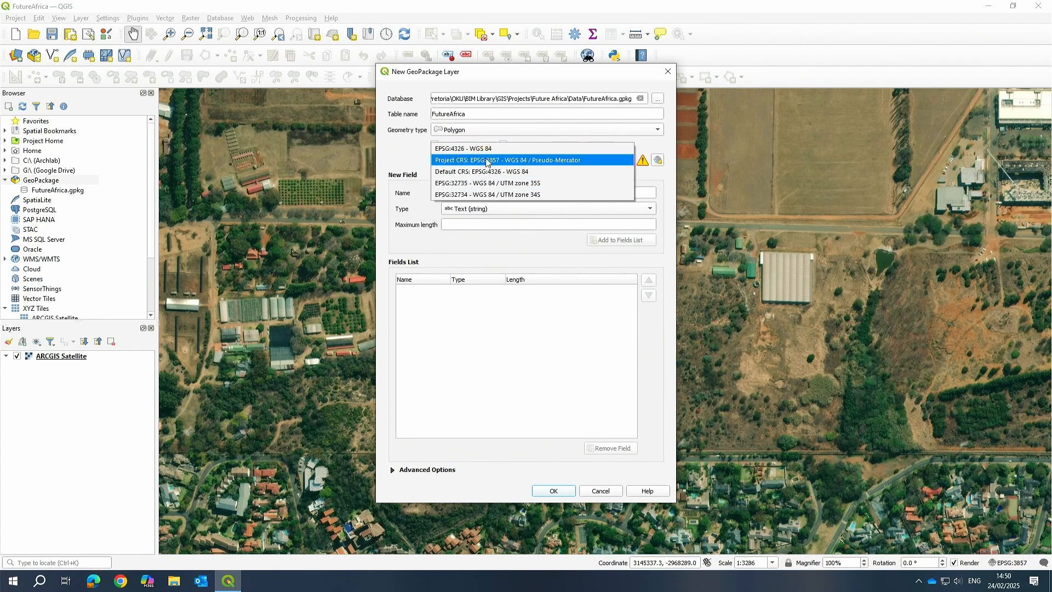
left_click(467, 184)
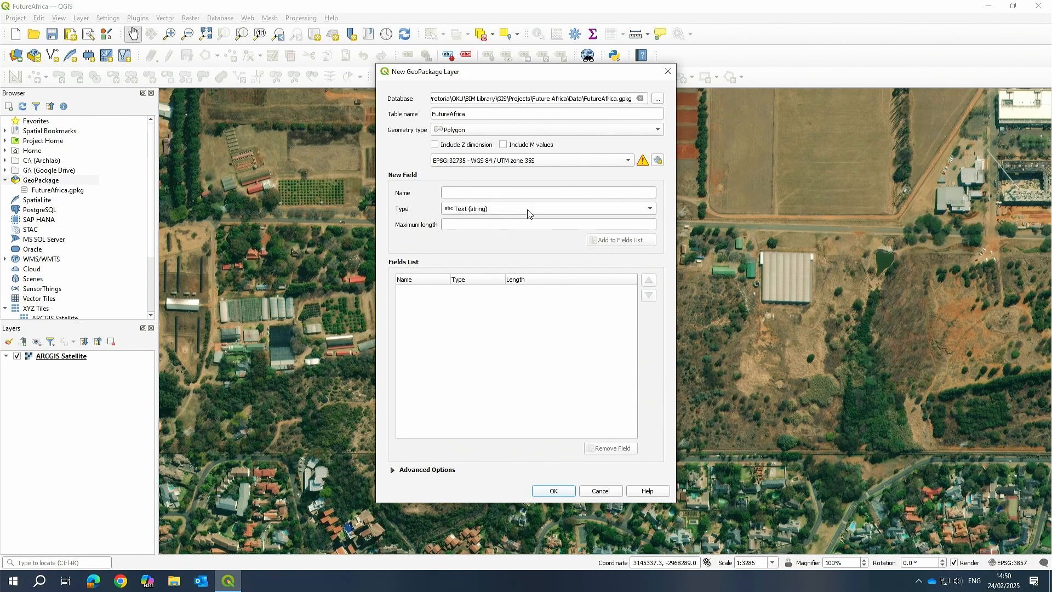
left_click(600, 490)
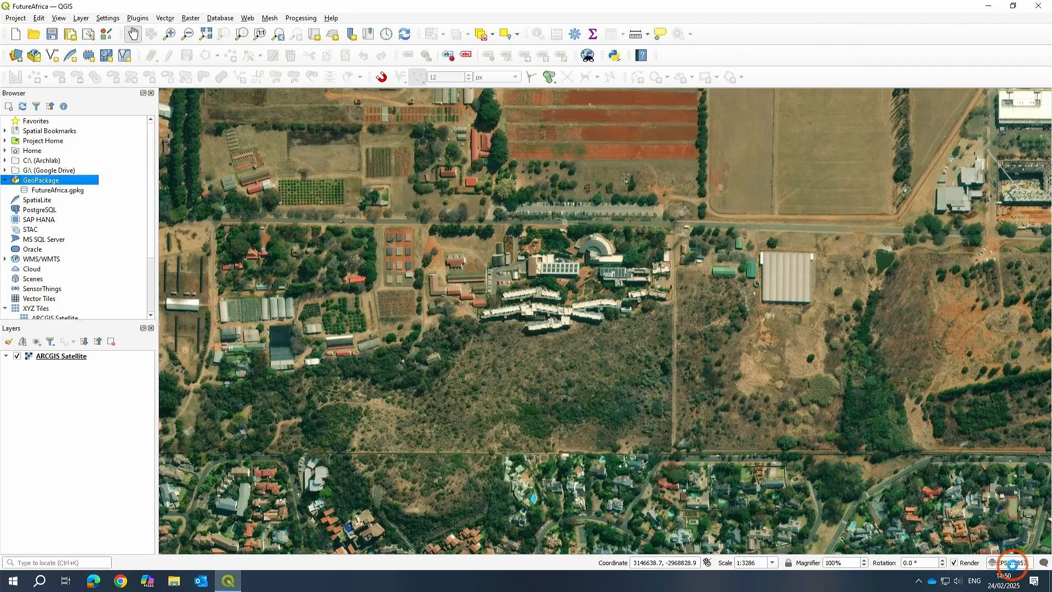
Set the project CRS to EPSG:32735 - WGS 84 / UTM zone 35S and apply it.
left_click(1012, 564)
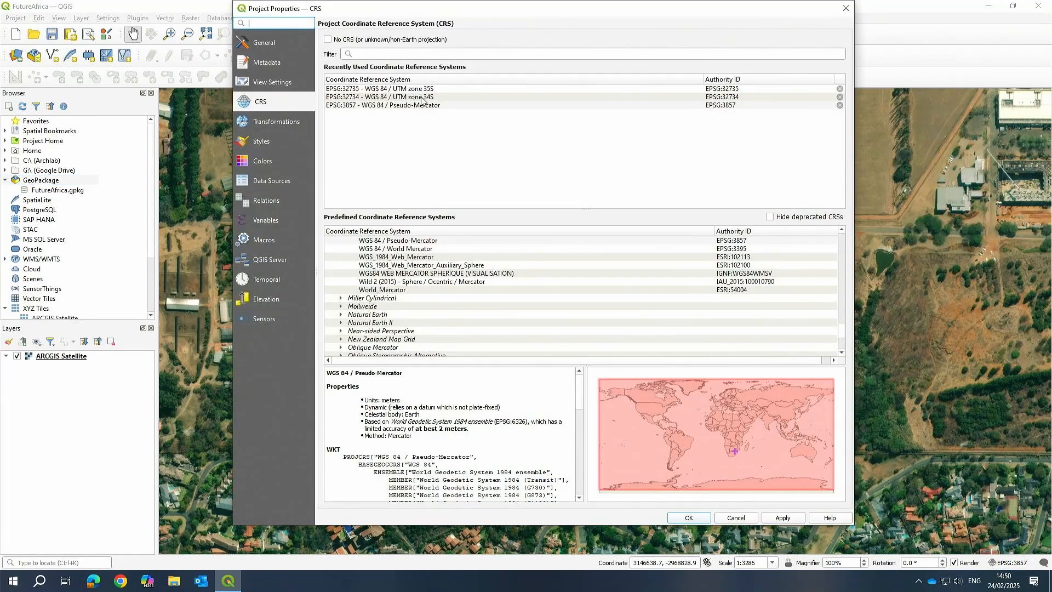
left_click(424, 89)
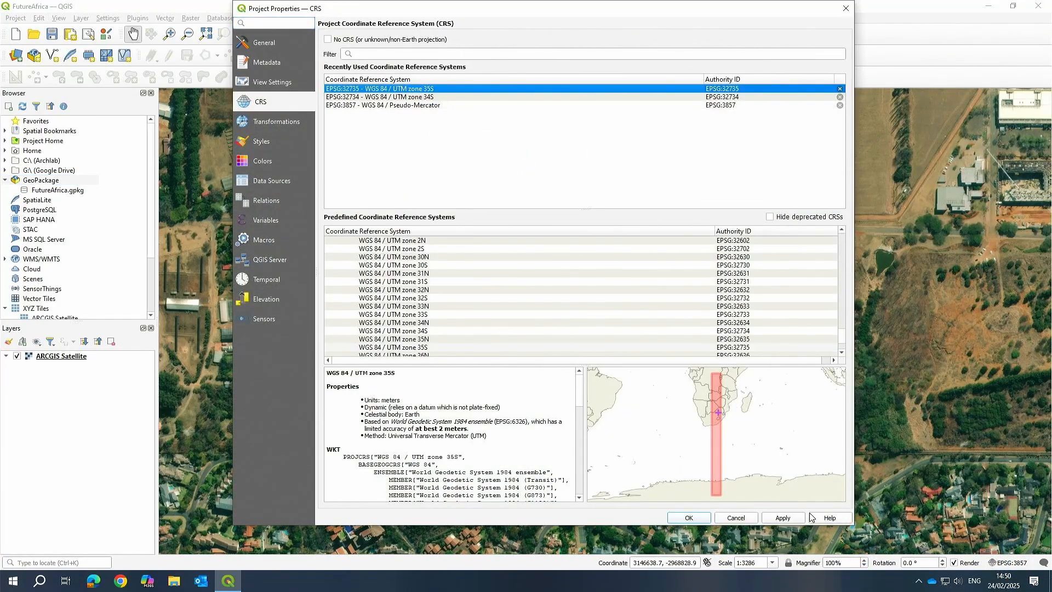
left_click(791, 519)
left_click(689, 518)
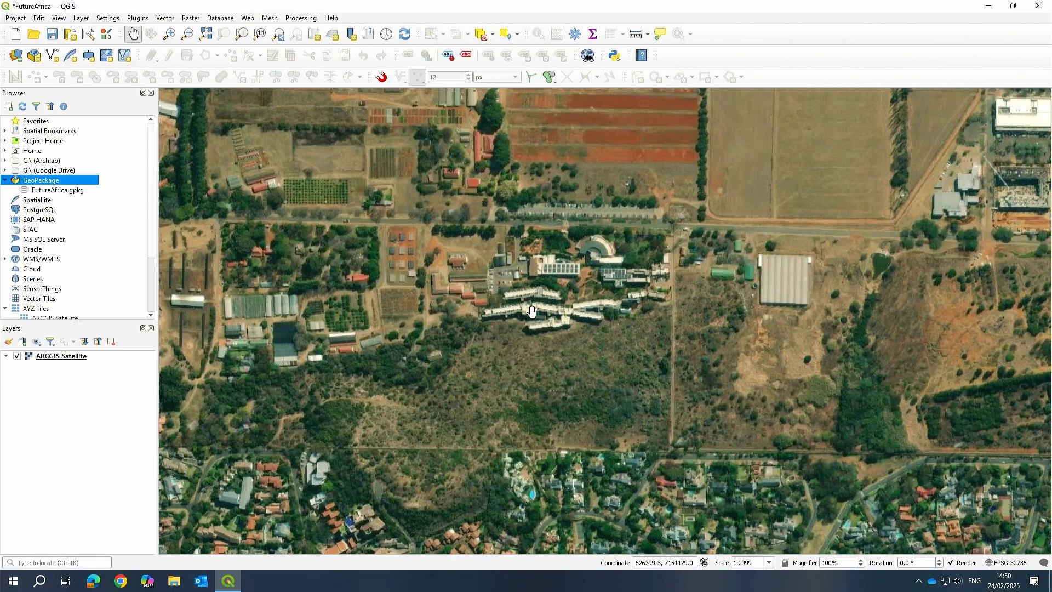
left_click(81, 19)
mouse_move(110, 48)
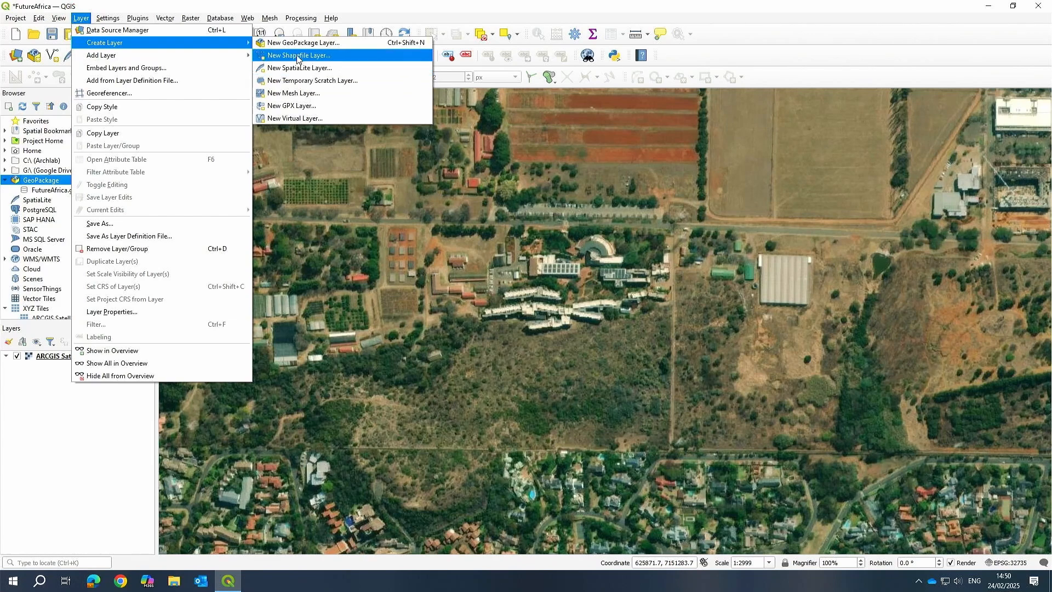
key("Escape")
key("Escape")
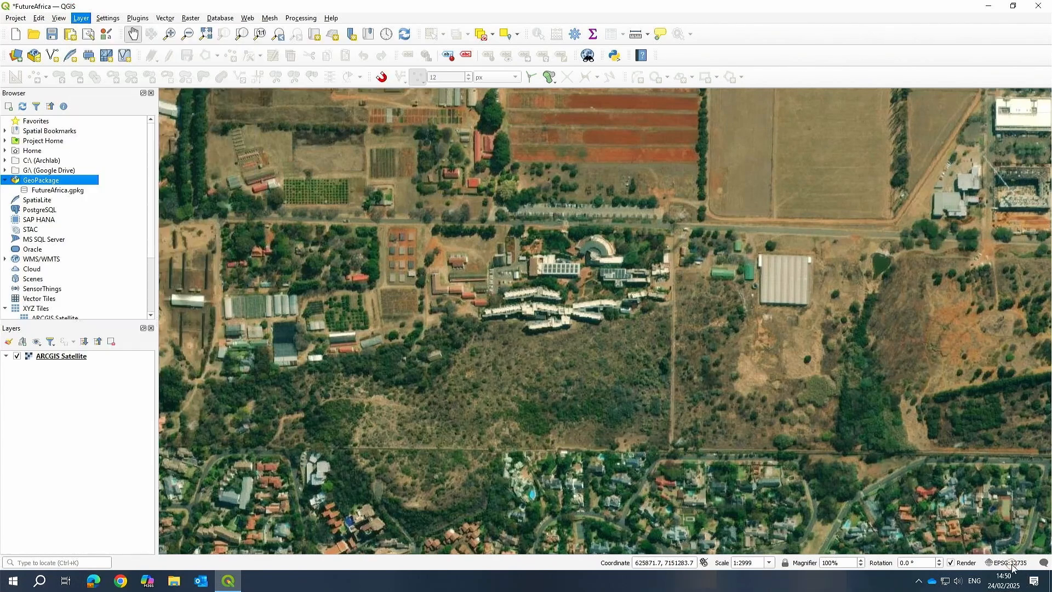
Review the project CRS and the ARCGIS Satellite layer's information and source CRS, closing both dialogs without changes.
left_click(1007, 563)
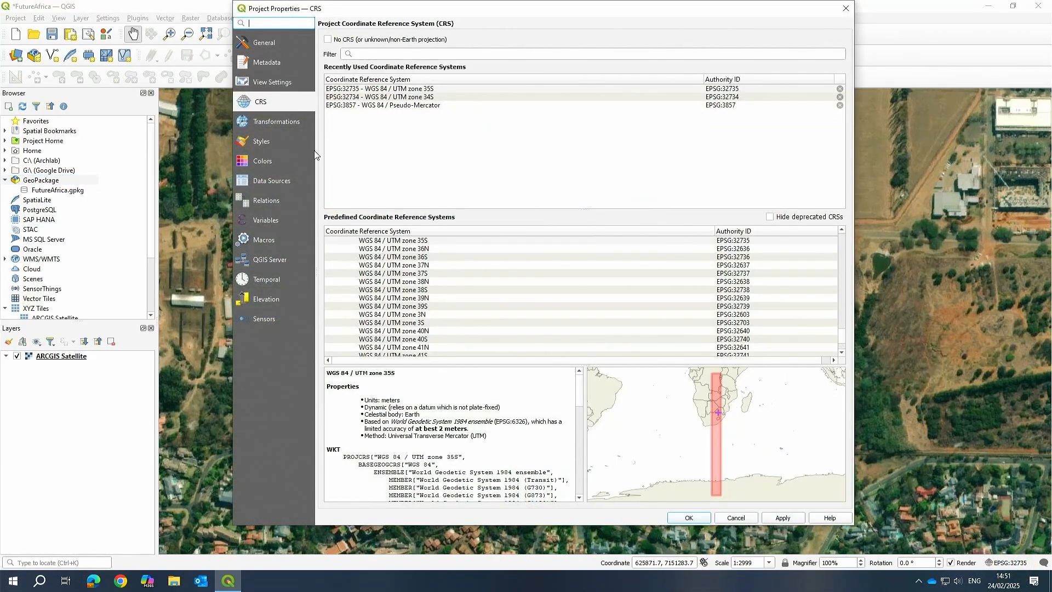
left_click(731, 519)
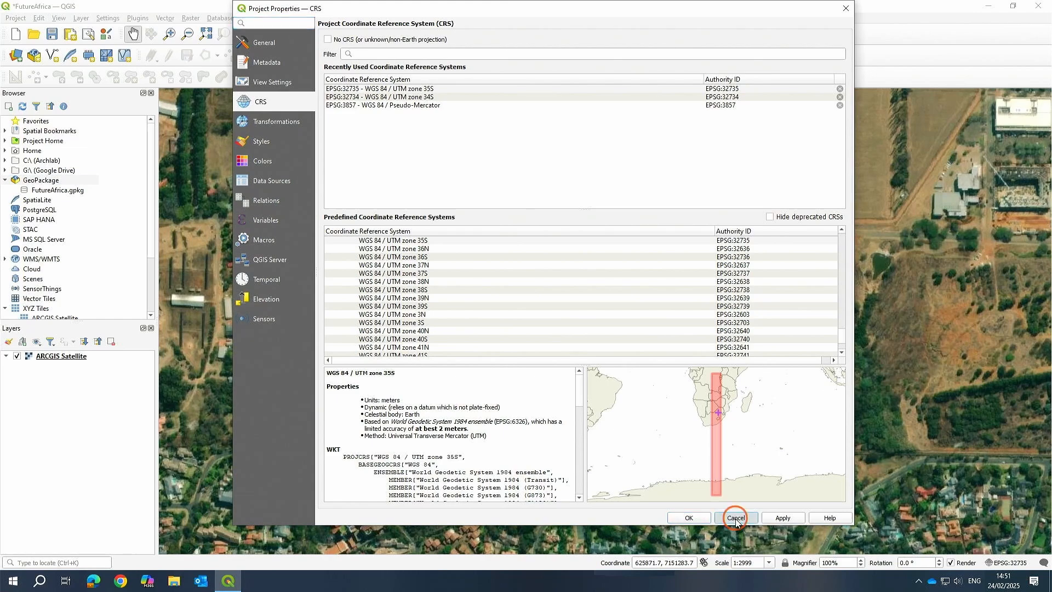
right_click(65, 356)
left_click(101, 556)
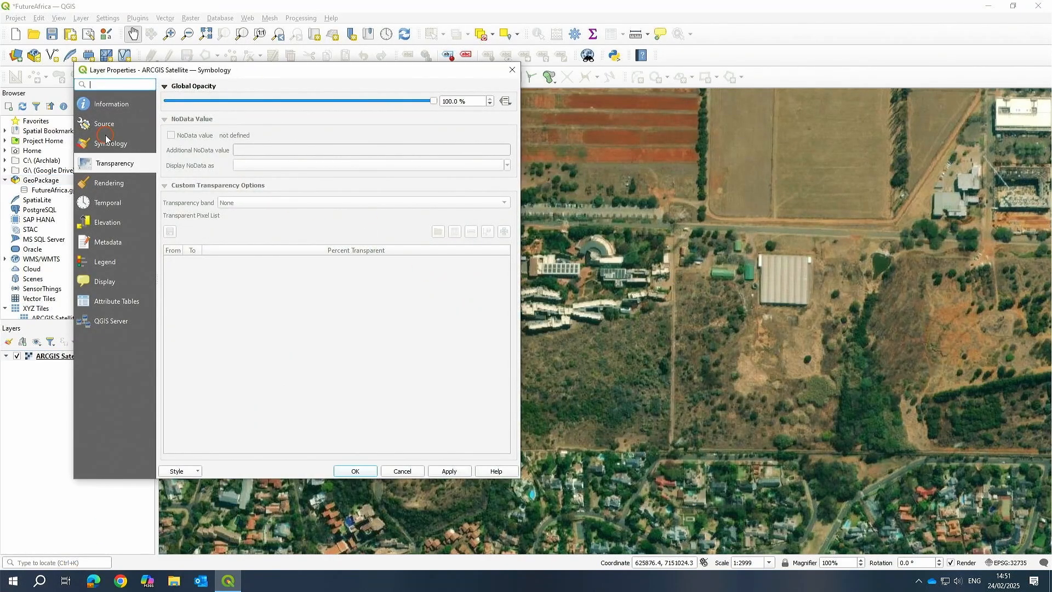
left_click(107, 138)
left_click(109, 107)
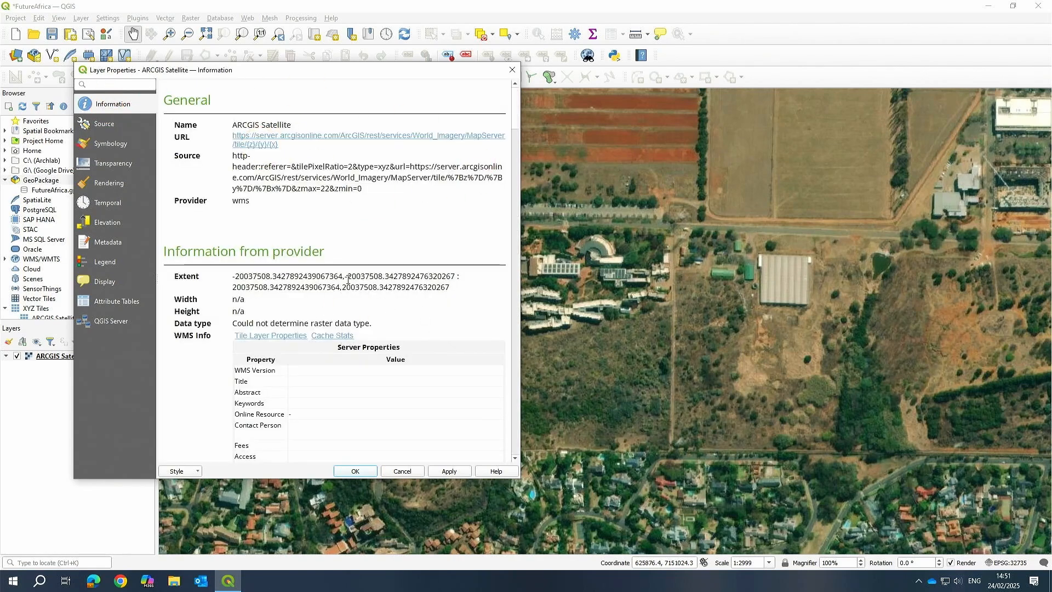
scroll(326, 188, "down", 12)
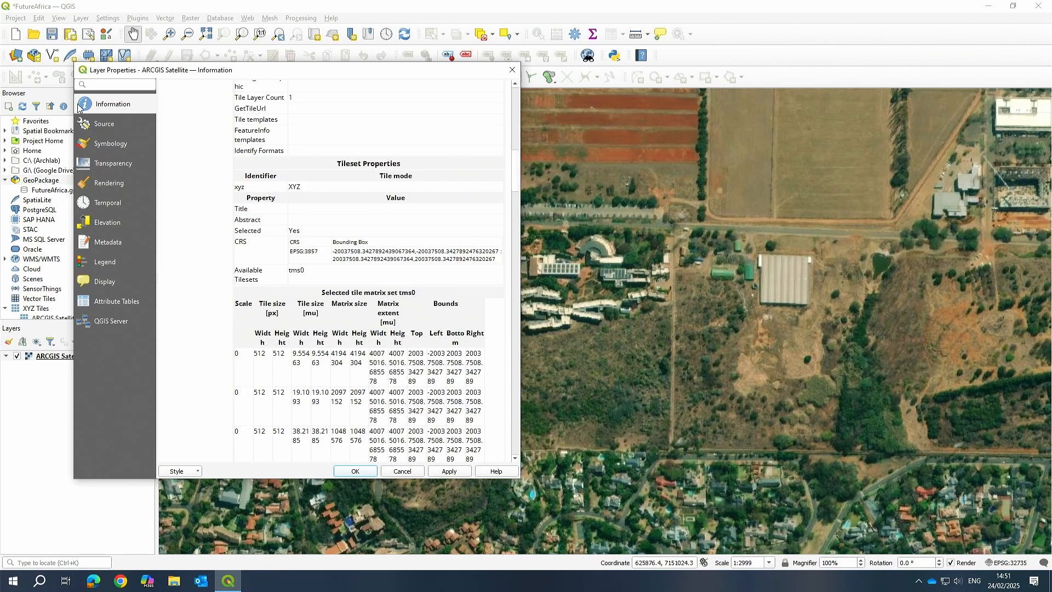
left_click(101, 125)
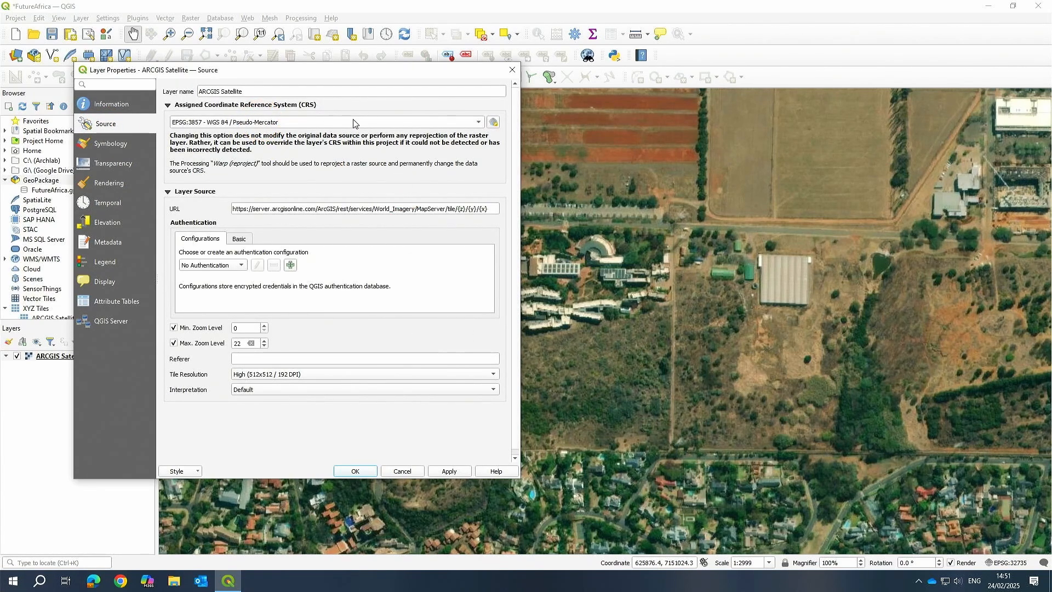
left_click(401, 472)
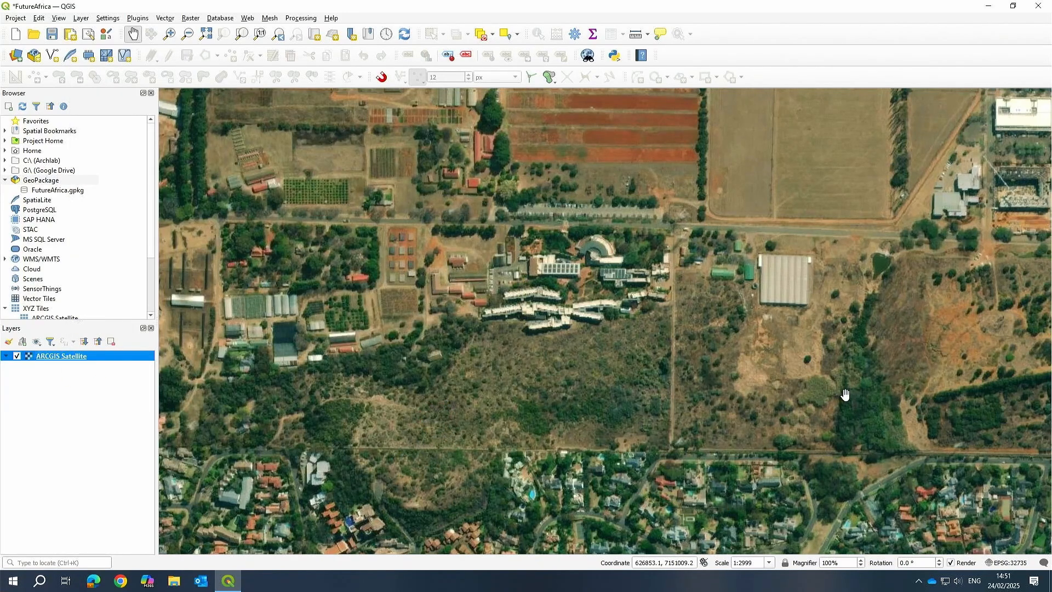
Check the project CRS once more, close it without changes and select the ARCGIS Satellite layer.
left_click(1001, 570)
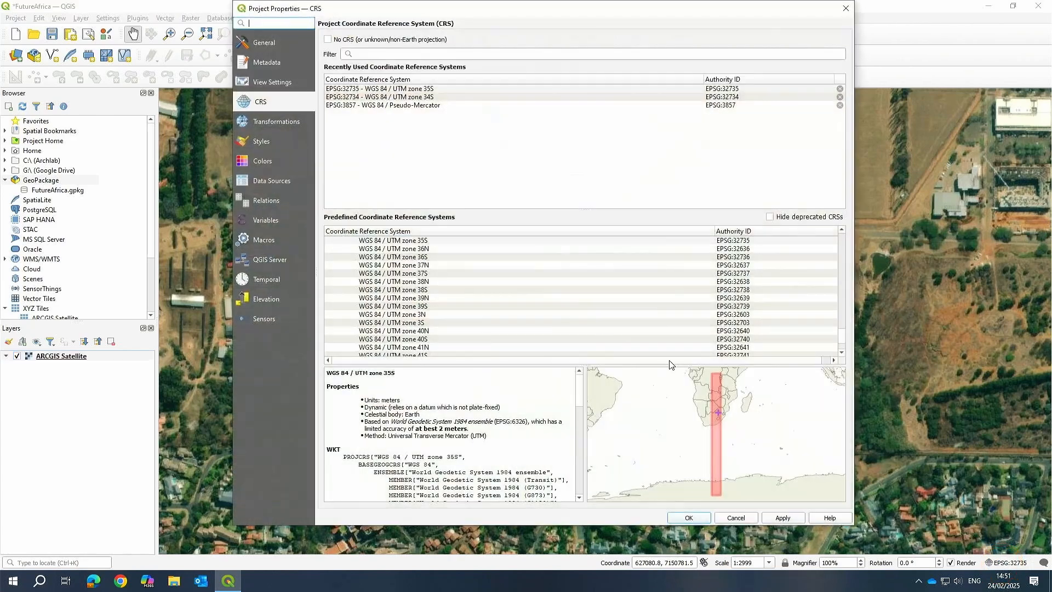
left_click(737, 519)
left_click(63, 356)
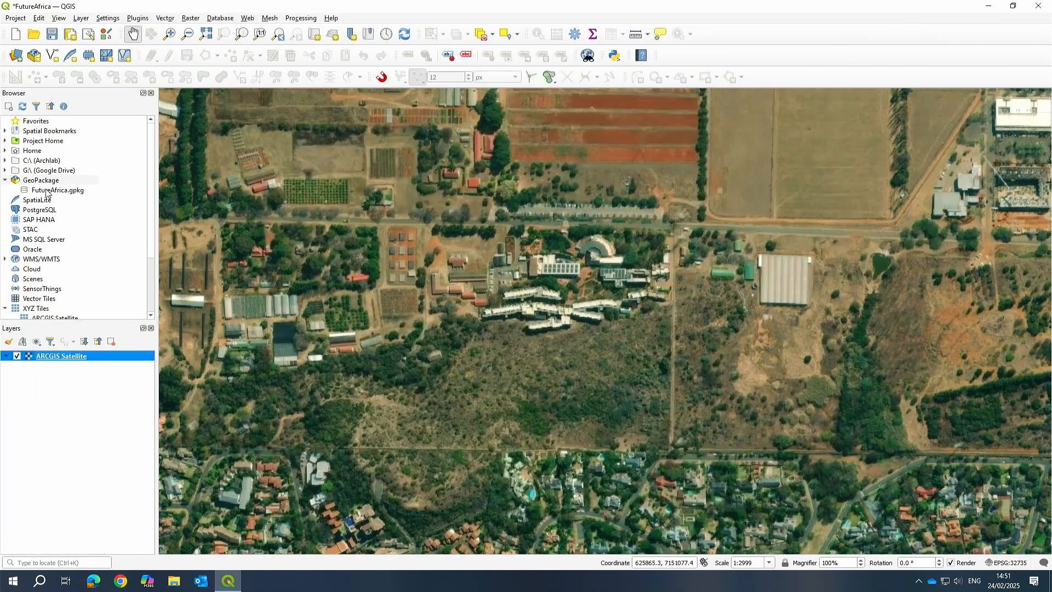
Start a new GeoPackage layer and choose FutureAfrica.gpkg in the Future Africa > Data folder as its database.
left_click(81, 18)
left_click(112, 43)
left_click(299, 43)
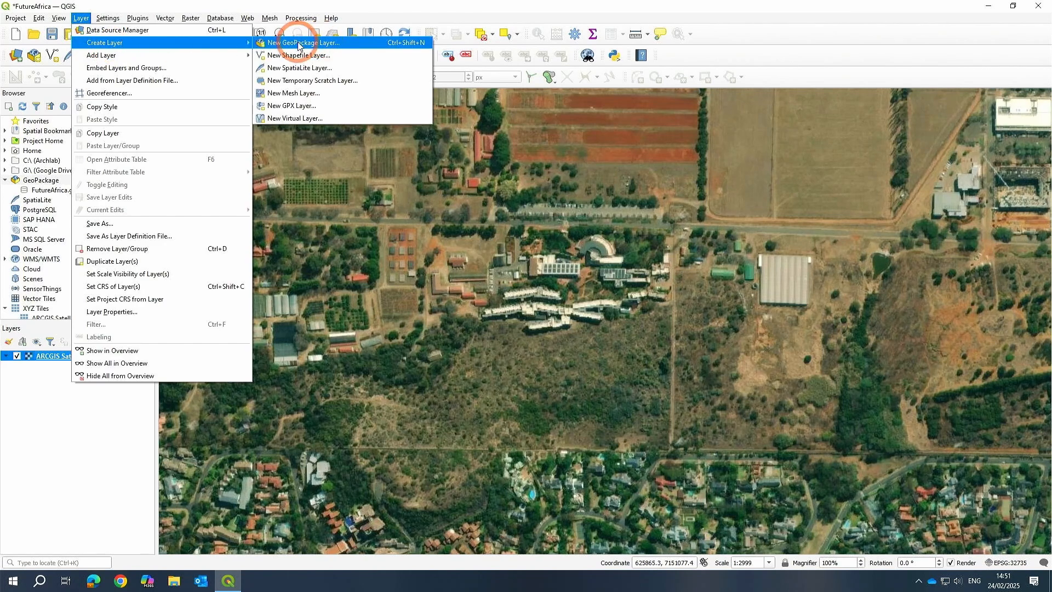
left_click(661, 97)
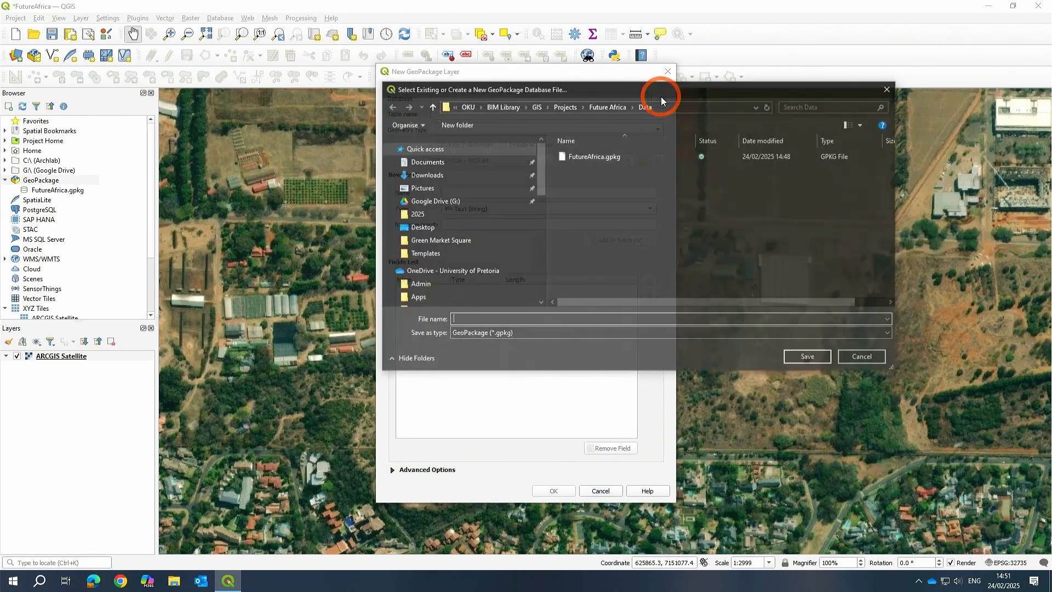
double_click(593, 157)
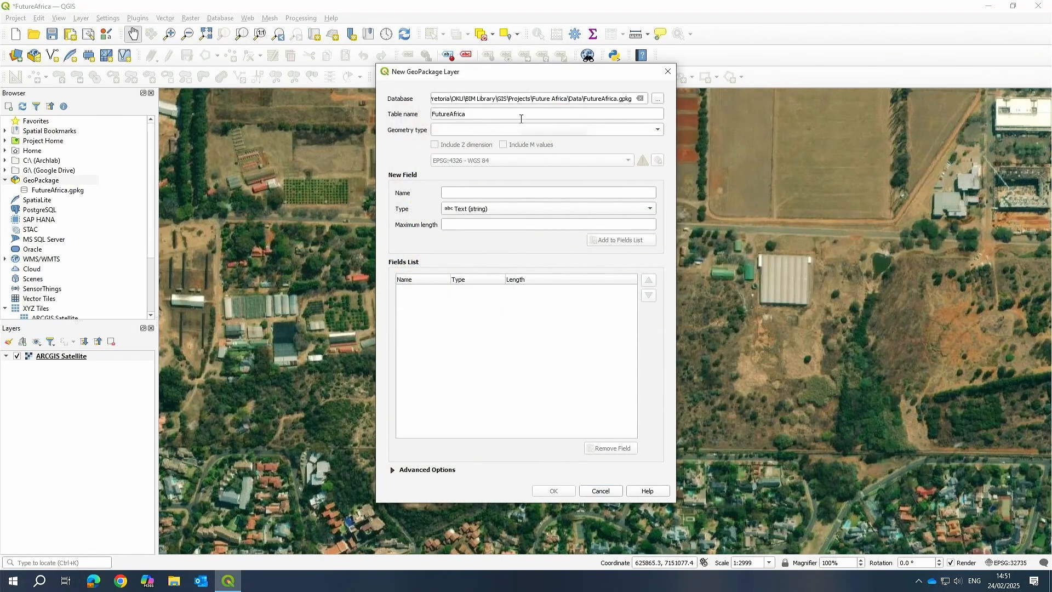
Set the new layer's geometry type to Polygon and its CRS to the project CRS EPSG:32735 - WGS 84 / UTM zone 35S.
double_click(482, 114)
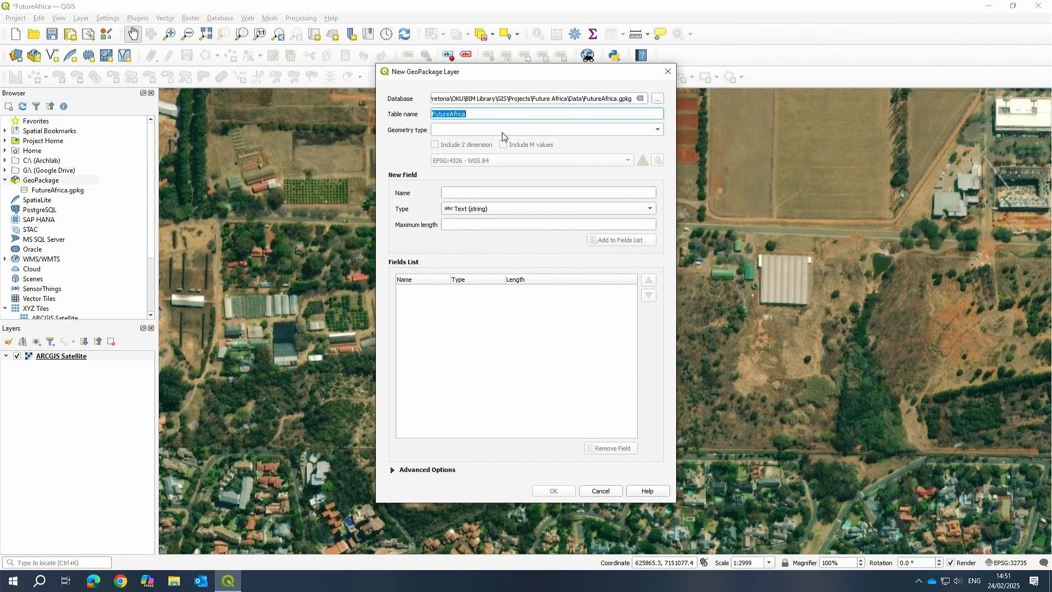
left_click(501, 129)
left_click(485, 164)
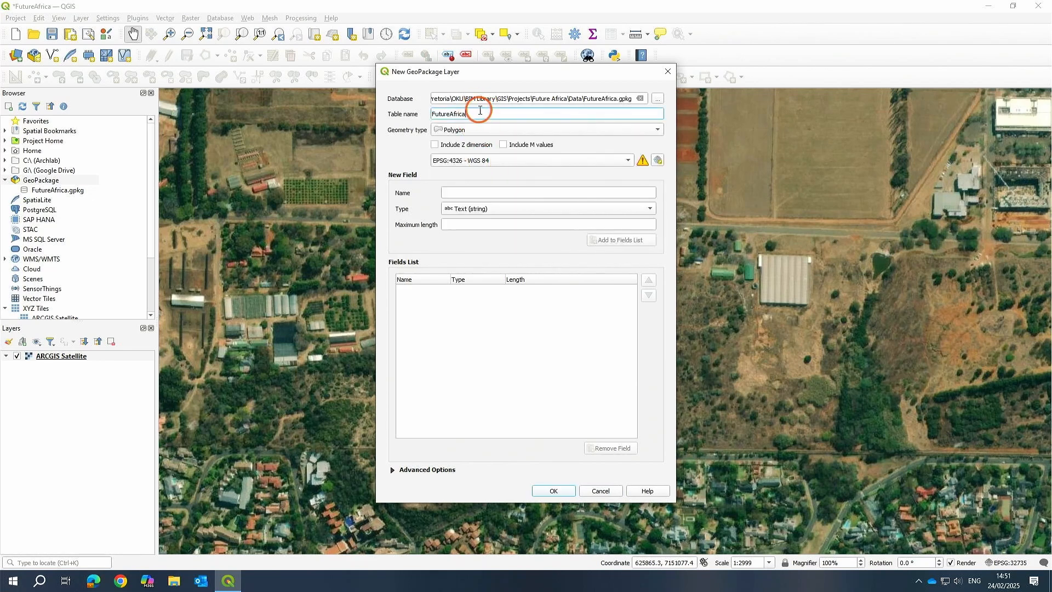
double_click(480, 113)
left_click(495, 161)
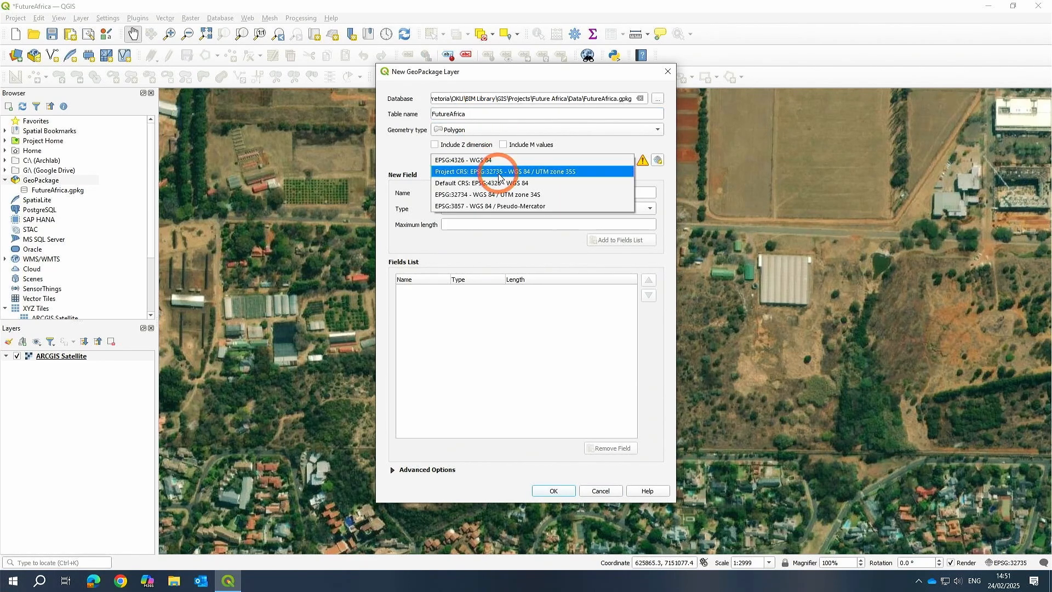
left_click(577, 172)
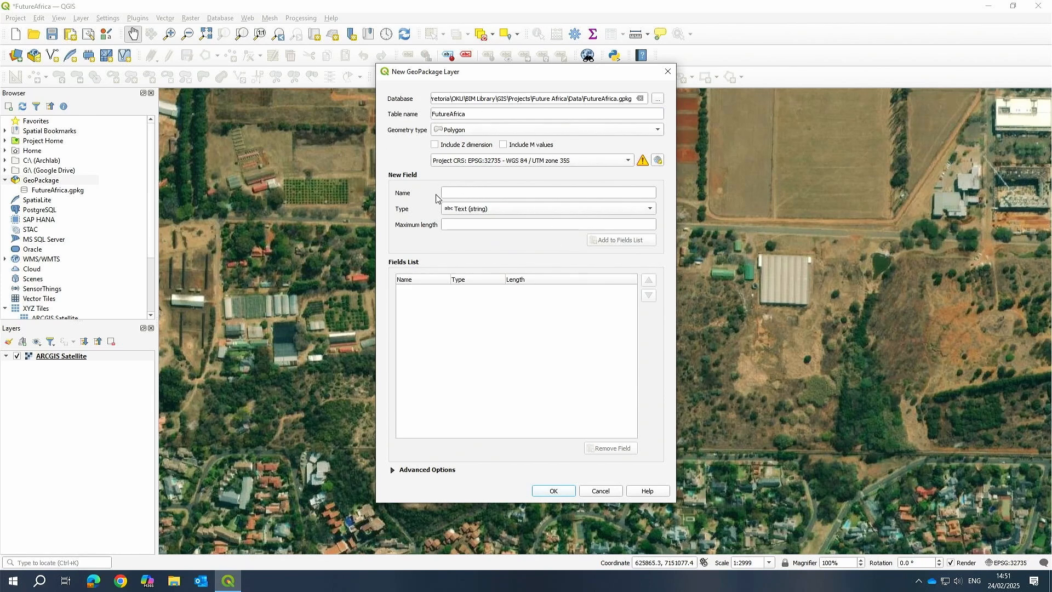
Name the table SiteExtent and add it as a new layer to the existing GeoPackage file.
double_click(499, 113)
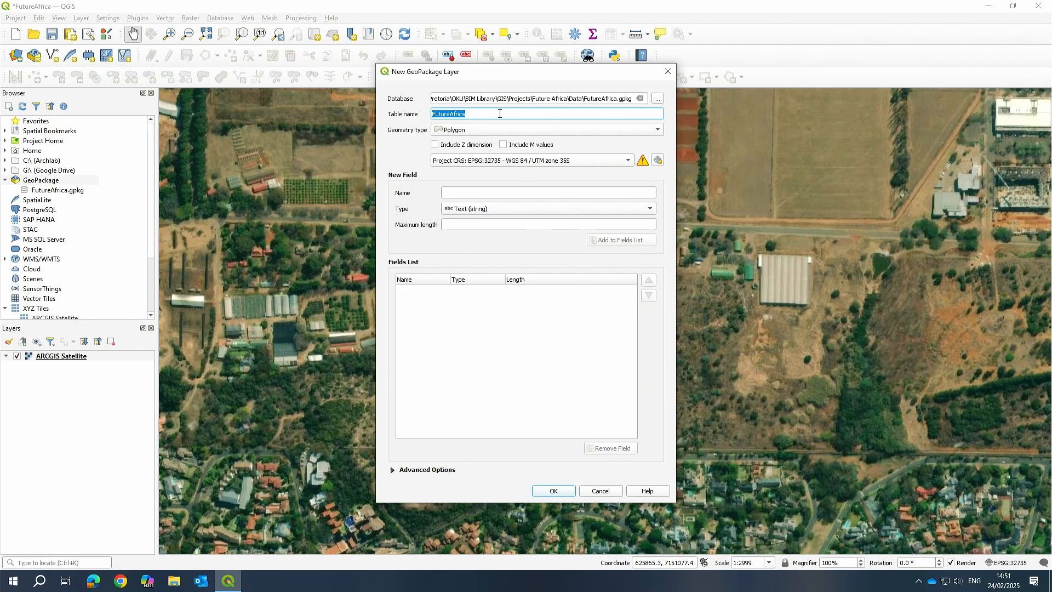
type("Site")
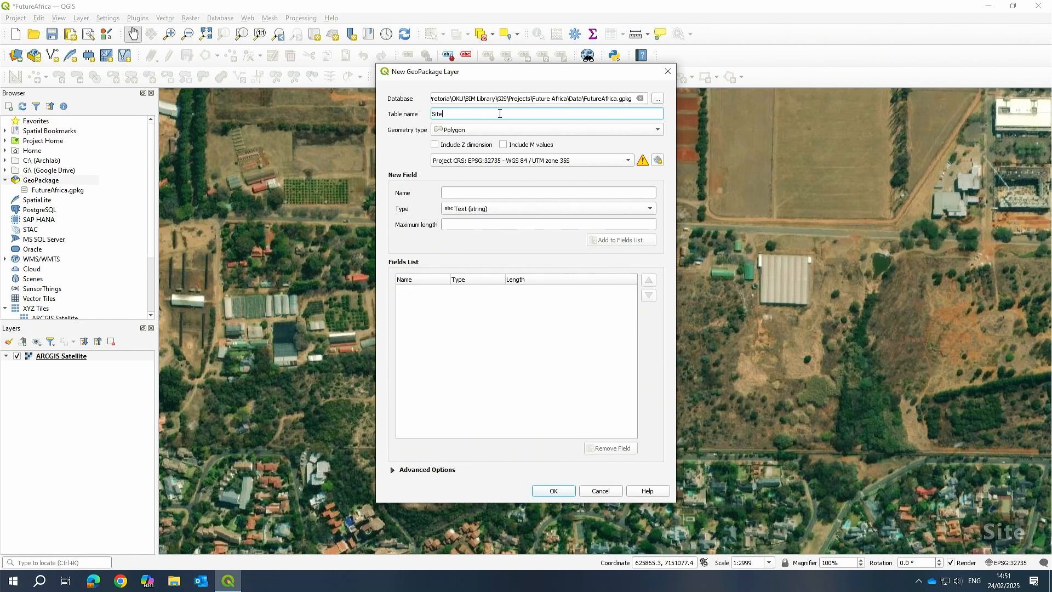
type("Extent")
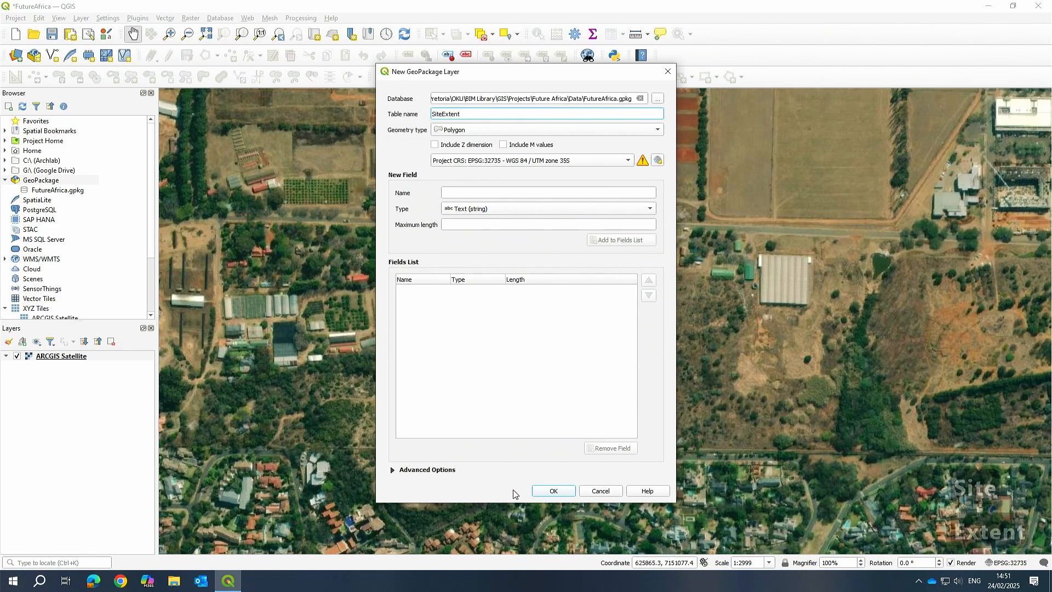
left_click(557, 493)
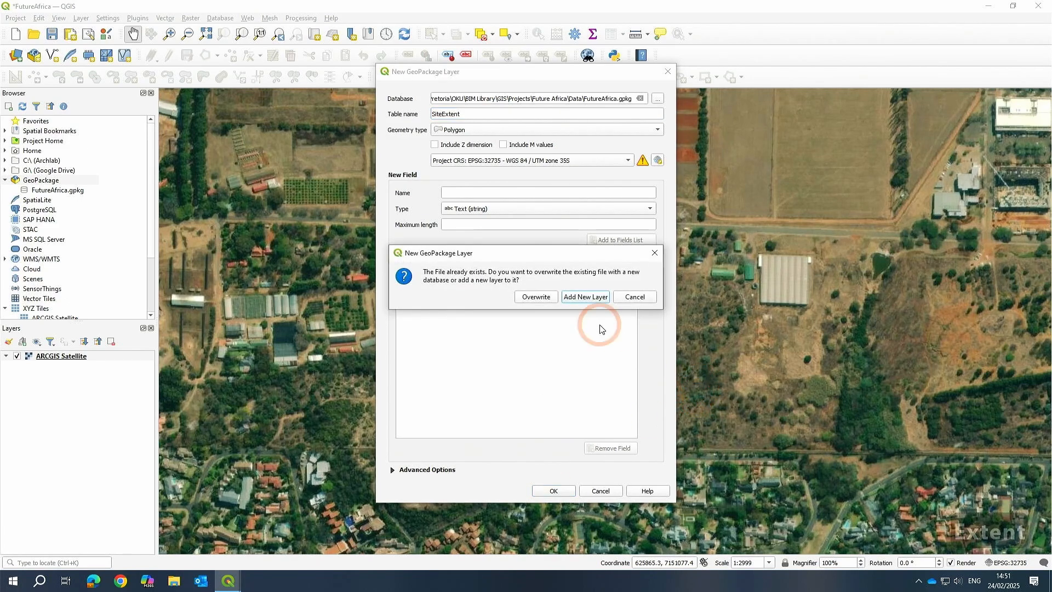
left_click(593, 298)
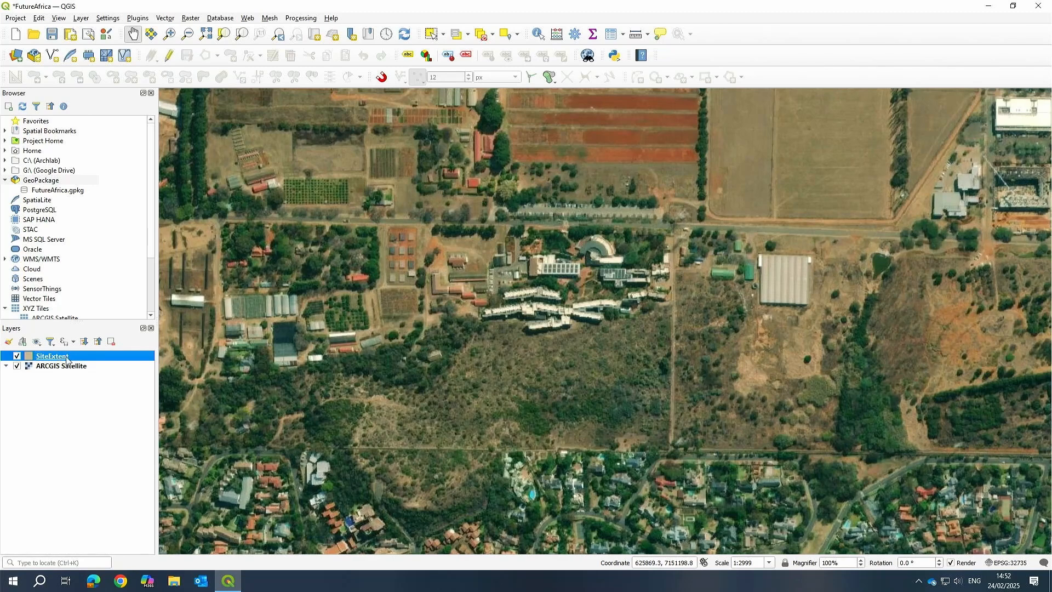
Refresh the FutureAfrica.gpkg connection in the browser to list its layers.
left_click(40, 184)
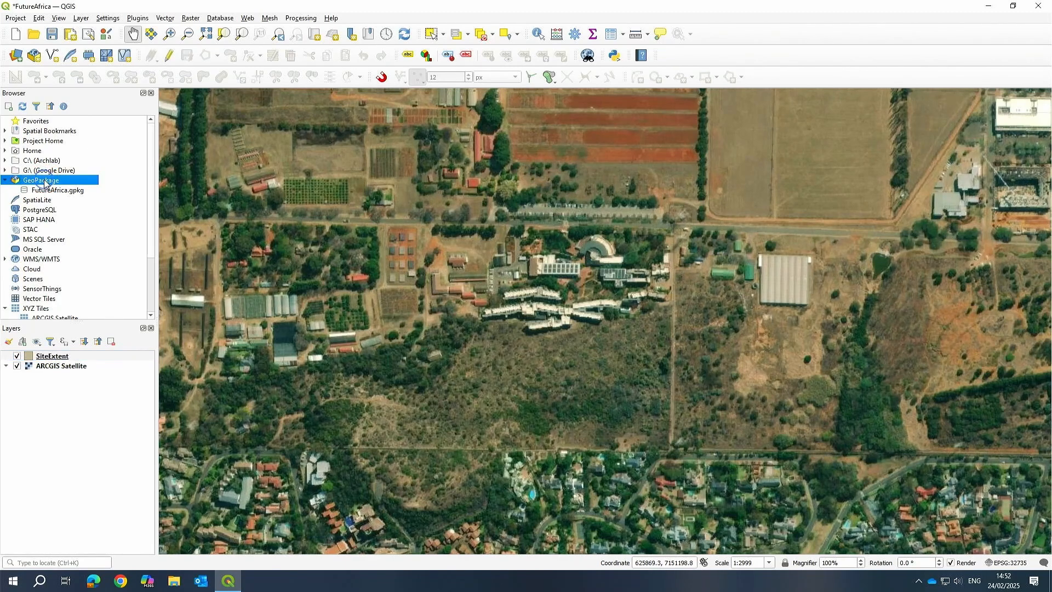
right_click(43, 180)
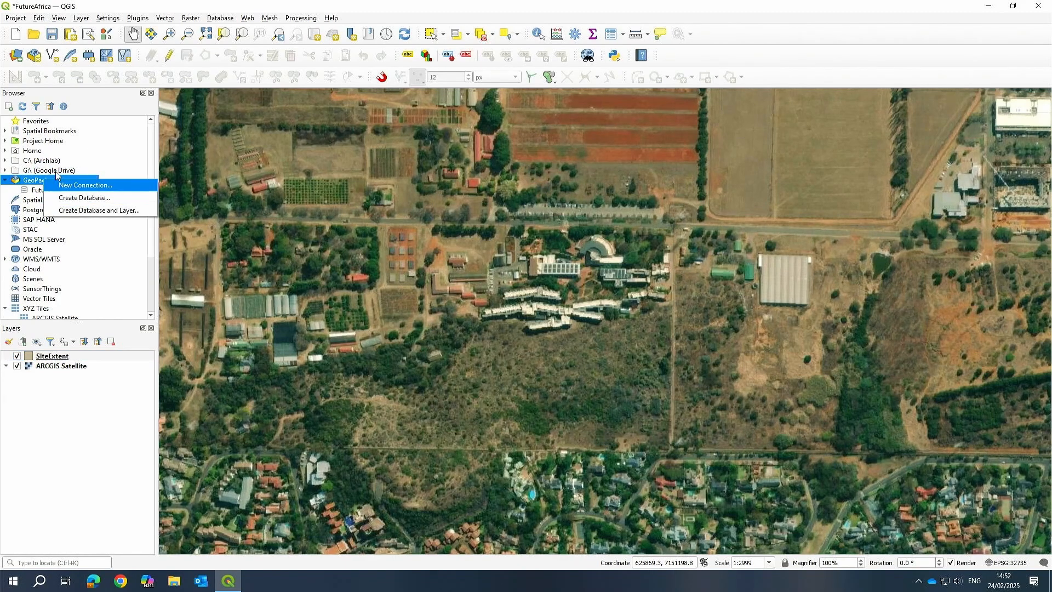
left_click(34, 190)
right_click(33, 190)
left_click(54, 197)
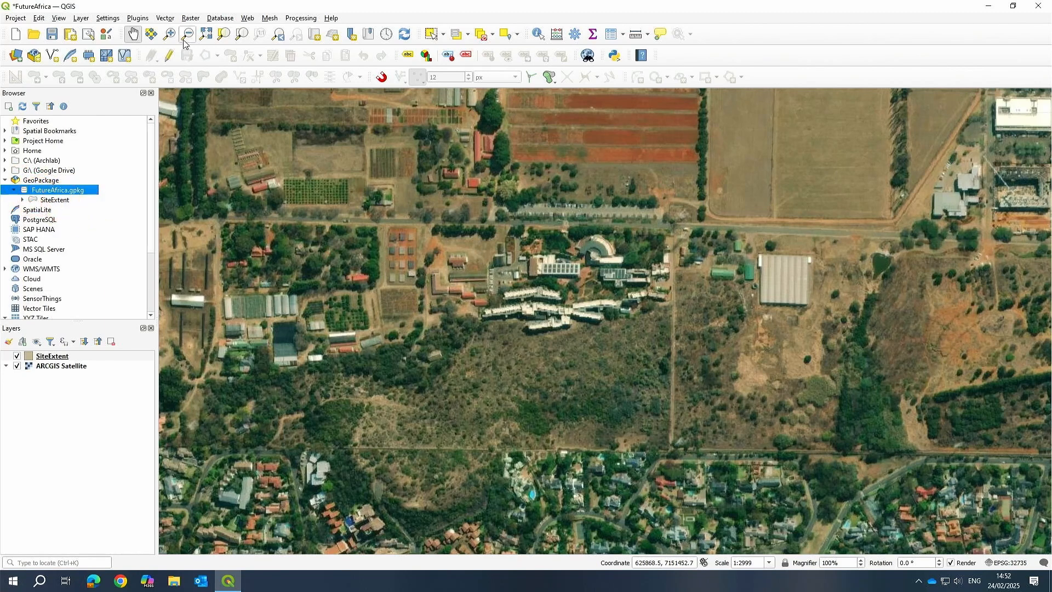
Select the SiteExtent layer and toggle editing on for it.
left_click(58, 357)
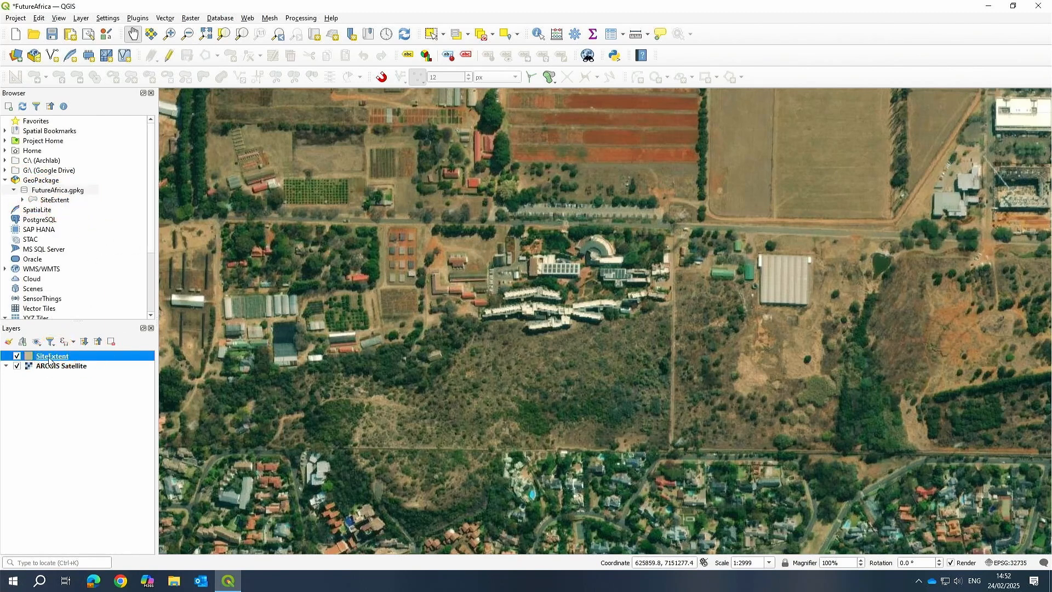
left_click(169, 57)
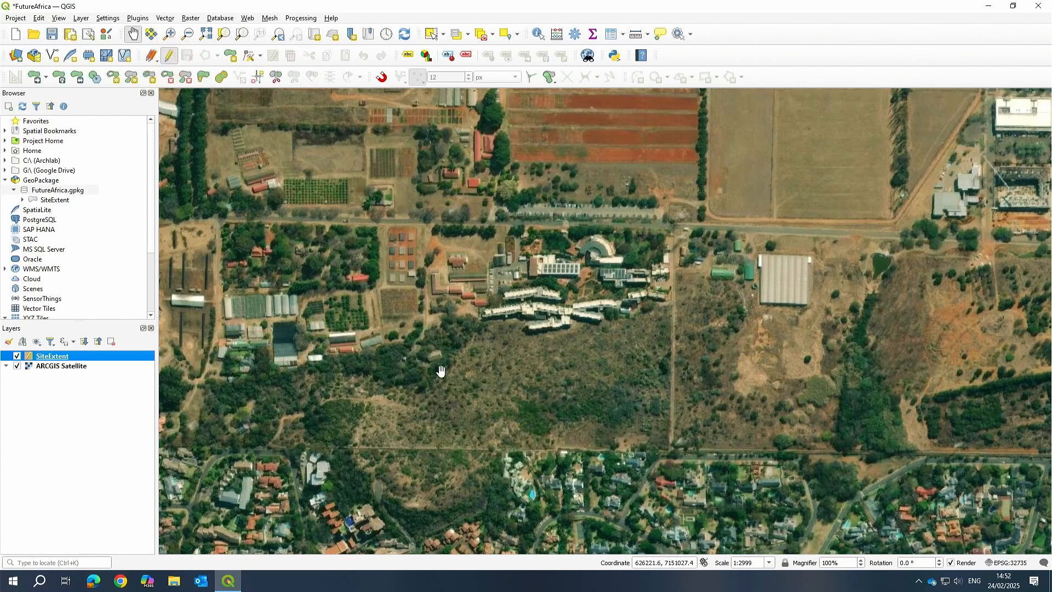
left_click_drag(441, 371, 487, 391)
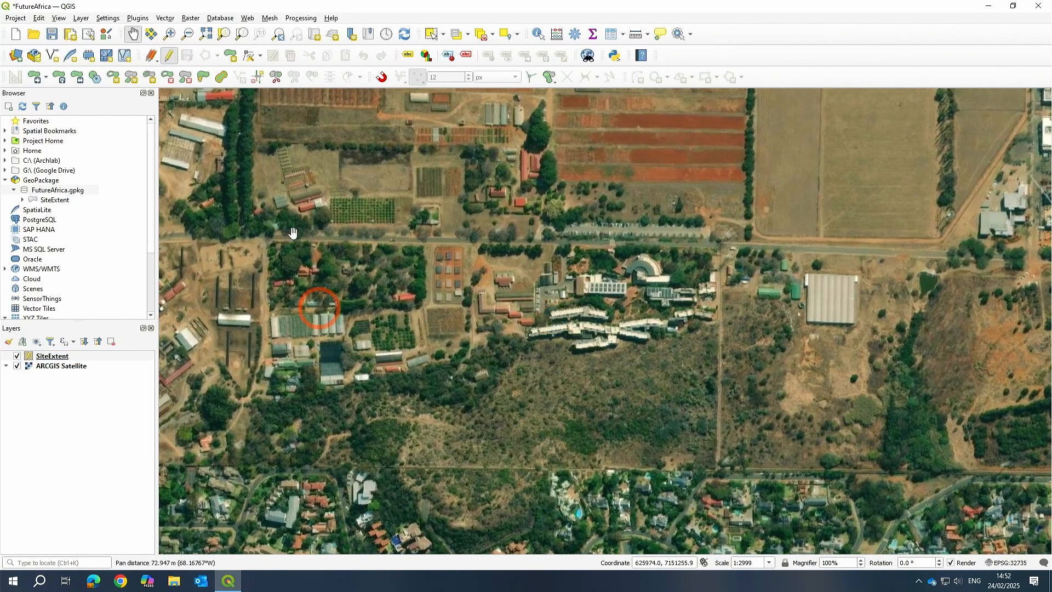
Hide the Shape Digitizing Toolbar.
right_click(815, 64)
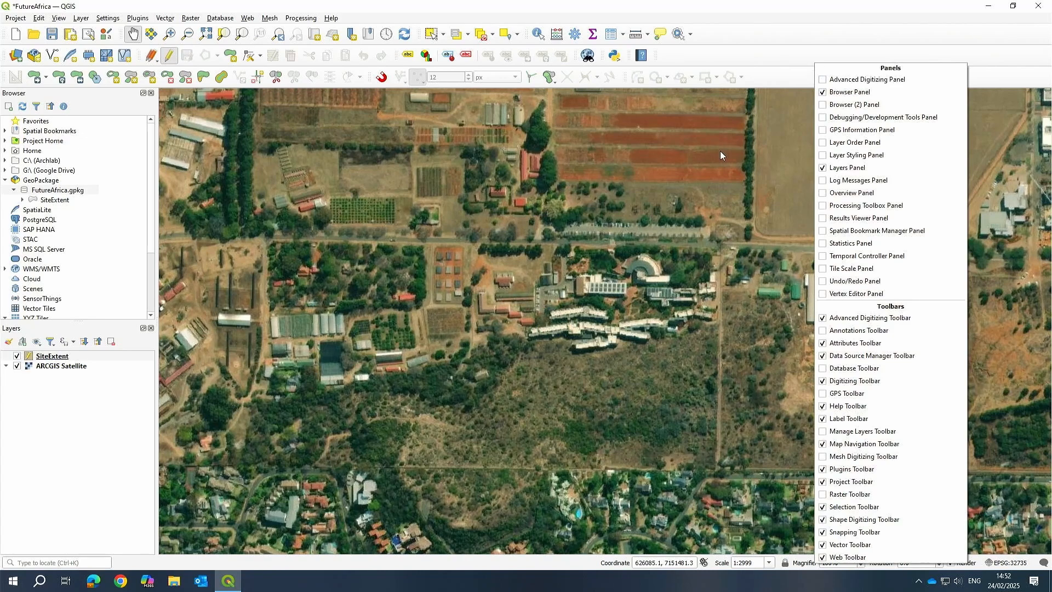
right_click(812, 64)
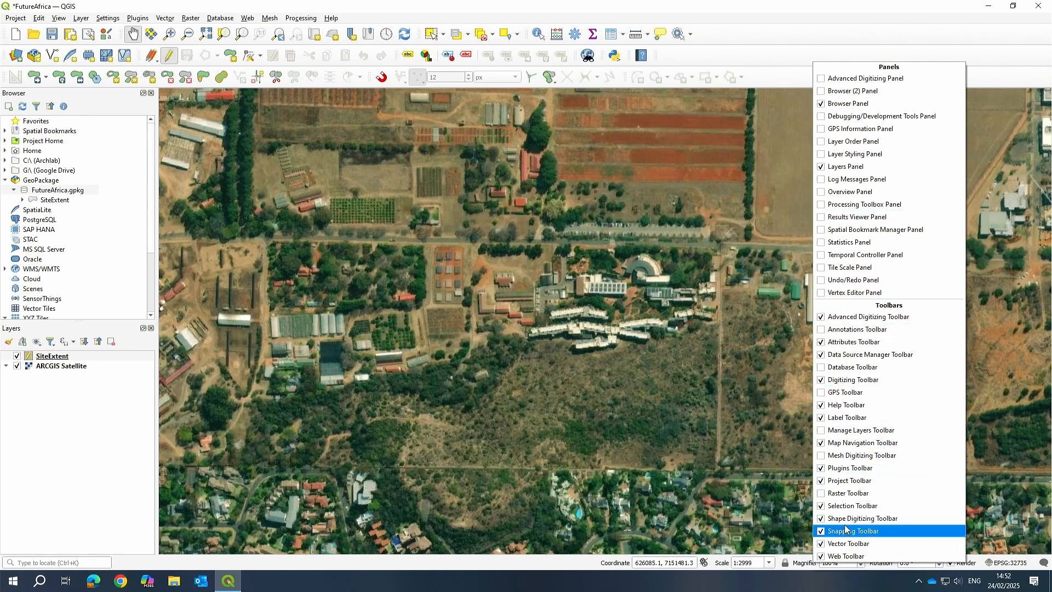
left_click(820, 519)
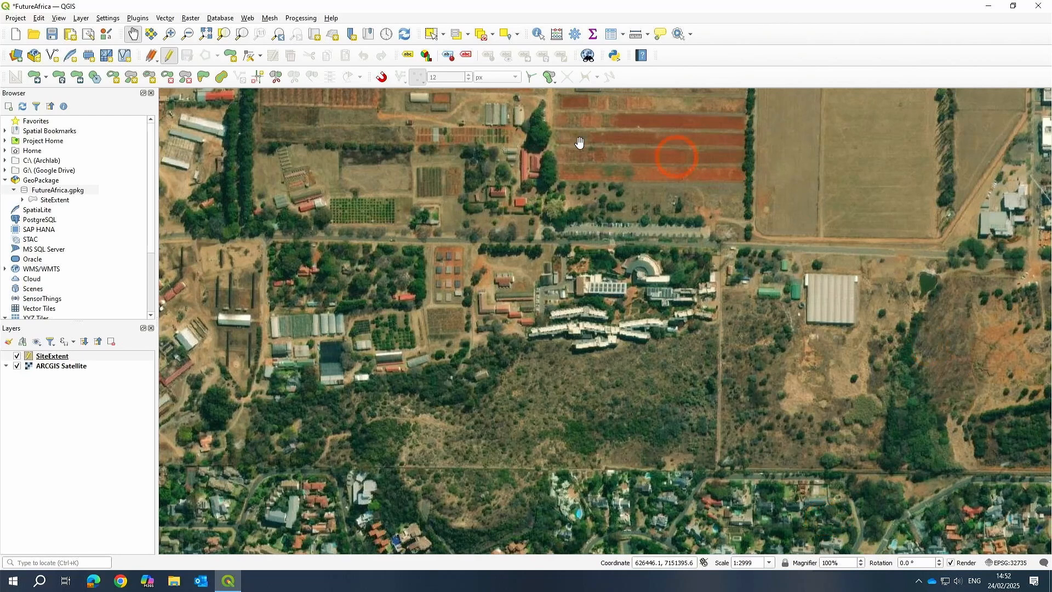
Show the Shape Digitizing Toolbar again and reposition it among the digitizing toolbars.
right_click(789, 51)
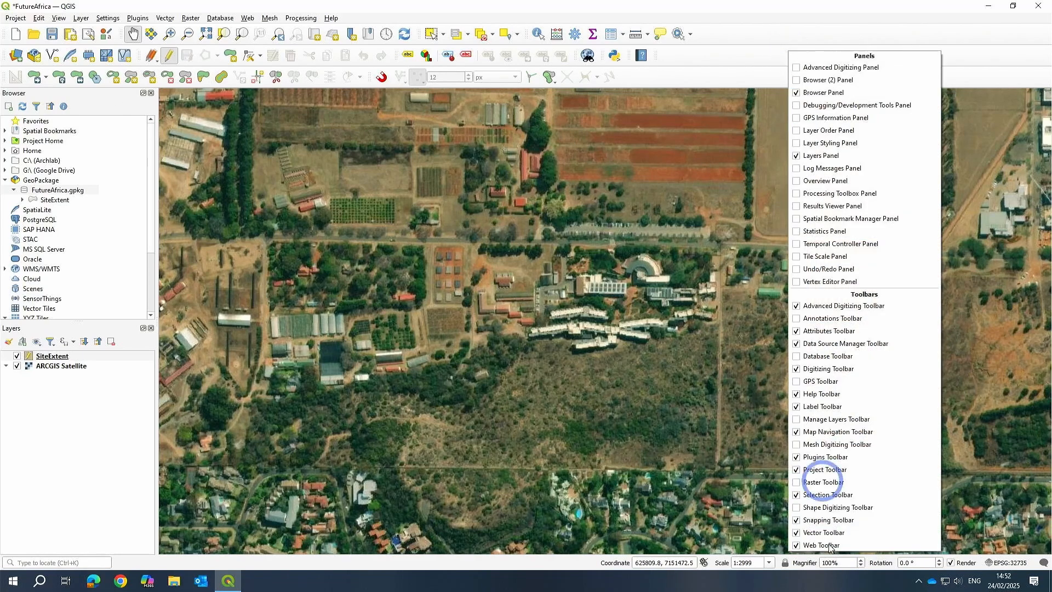
left_click(798, 508)
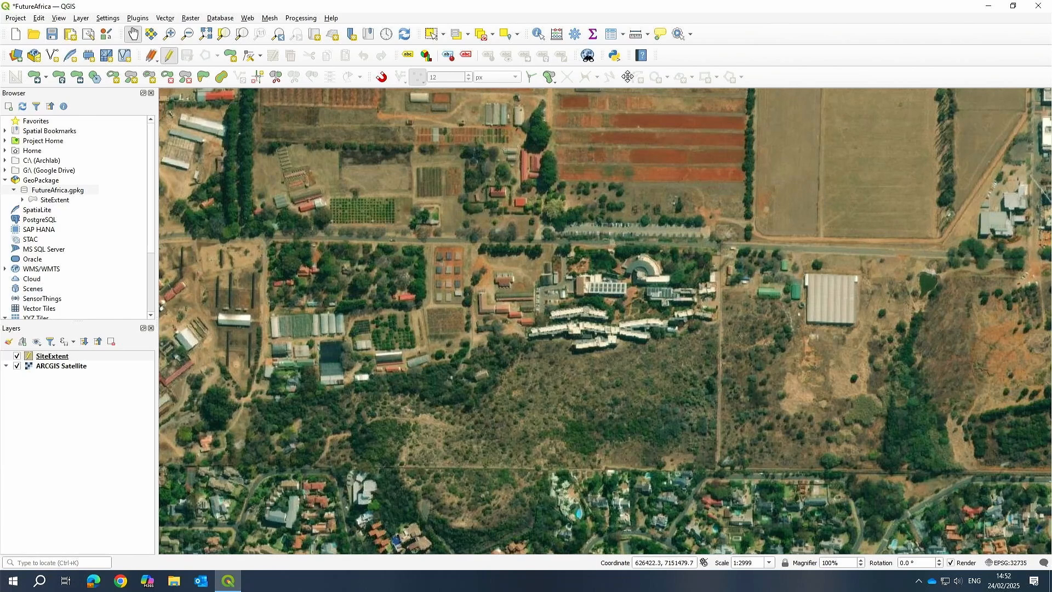
left_click_drag(629, 81, 673, 54)
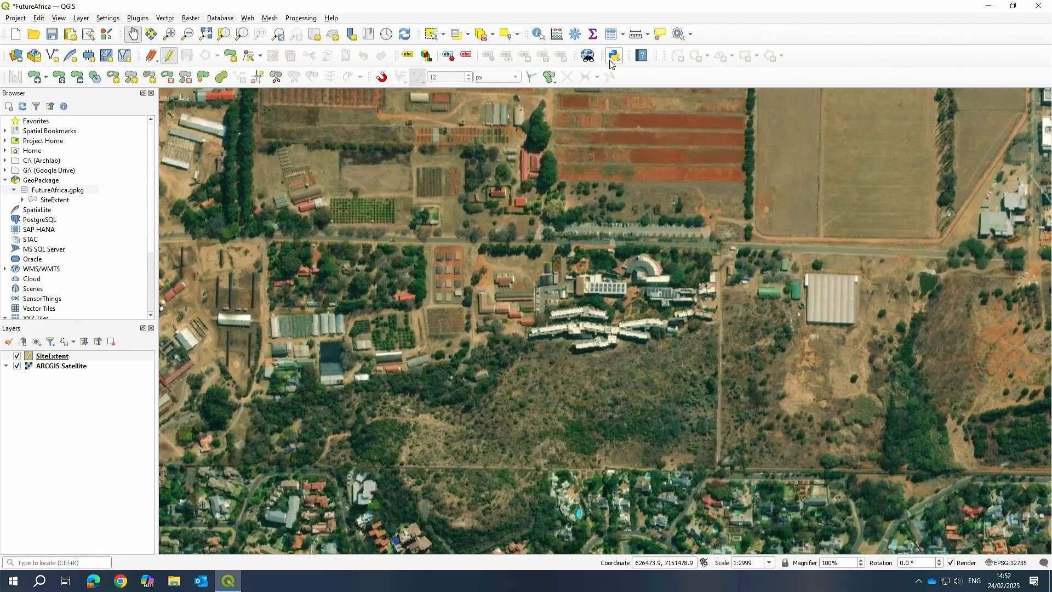
right_click(806, 53)
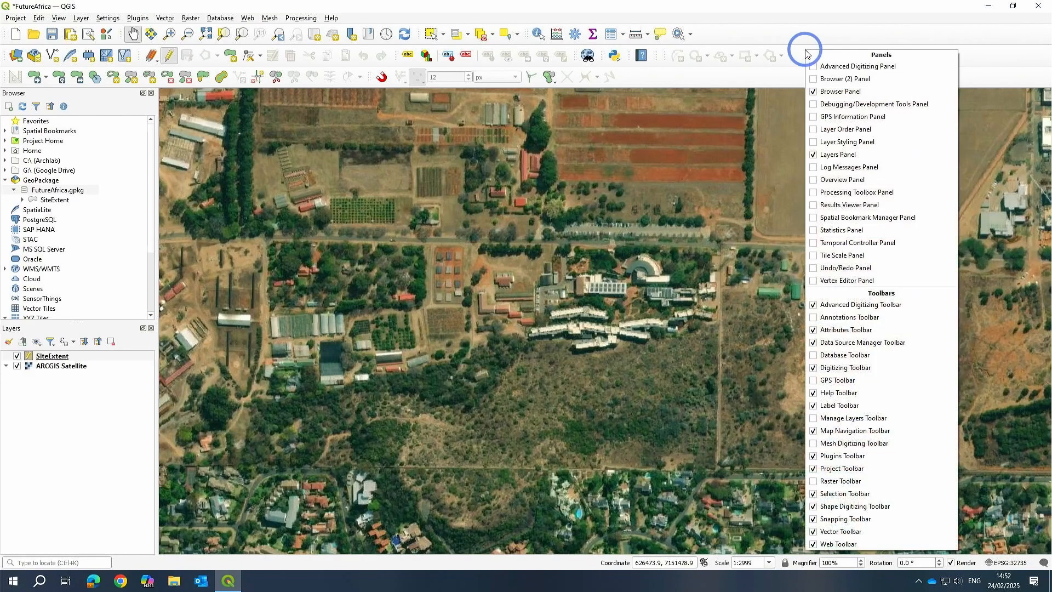
left_click(733, 15)
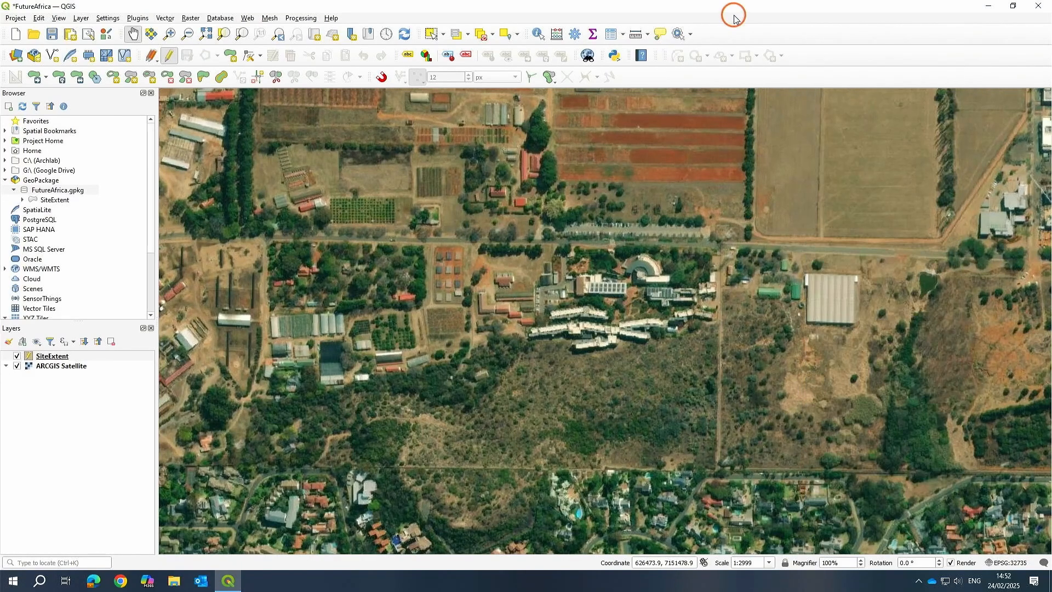
left_click_drag(665, 55, 761, 67)
left_click(765, 56)
right_click(669, 50)
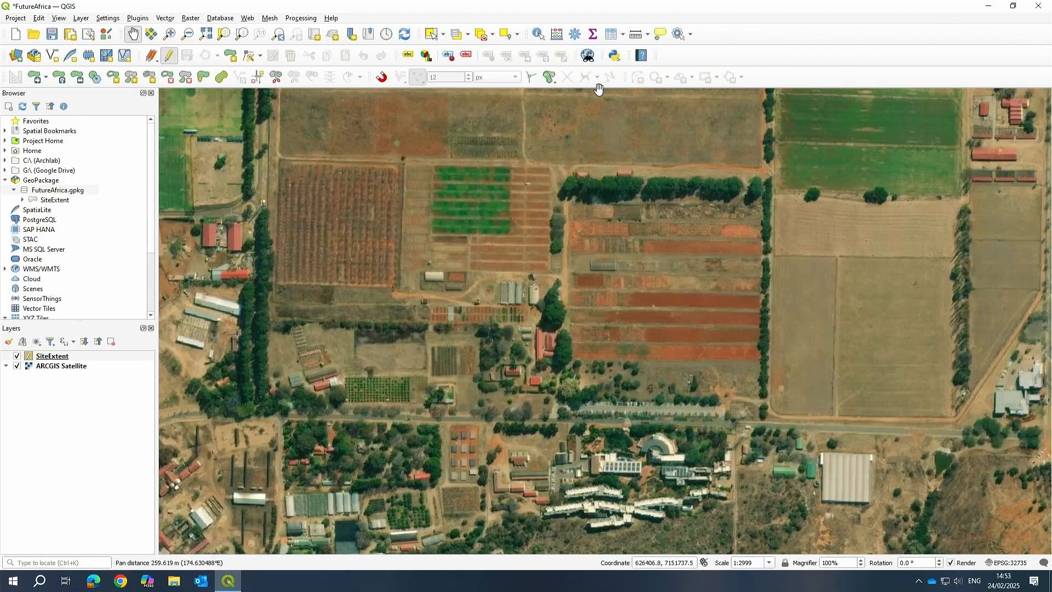
Activate the Add Polygon Feature digitizing tool for the SiteExtent layer.
left_click_drag(574, 261, 578, 147)
left_click_drag(547, 447, 574, 383)
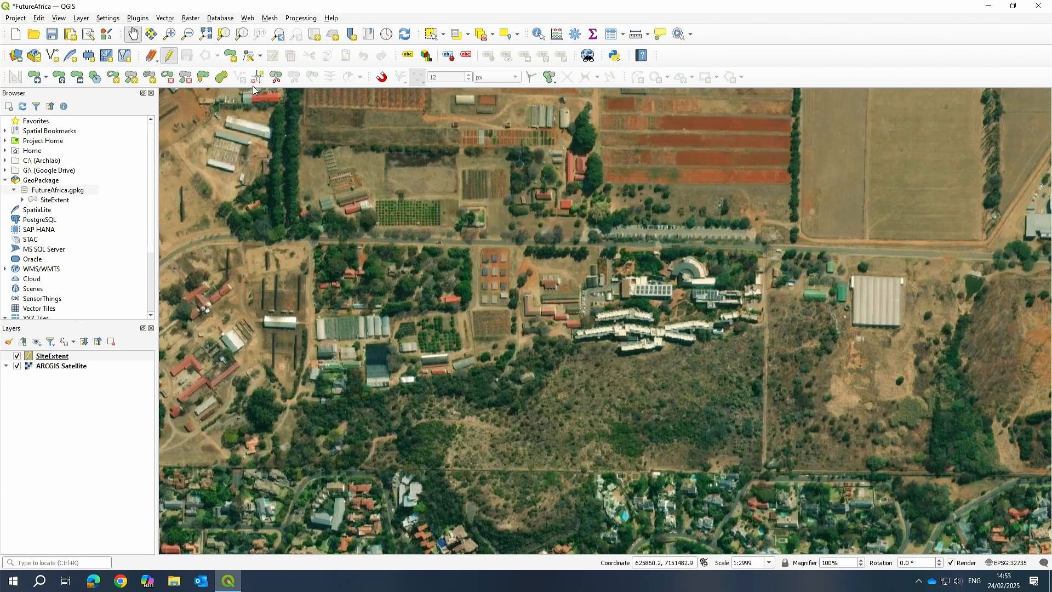
left_click(231, 57)
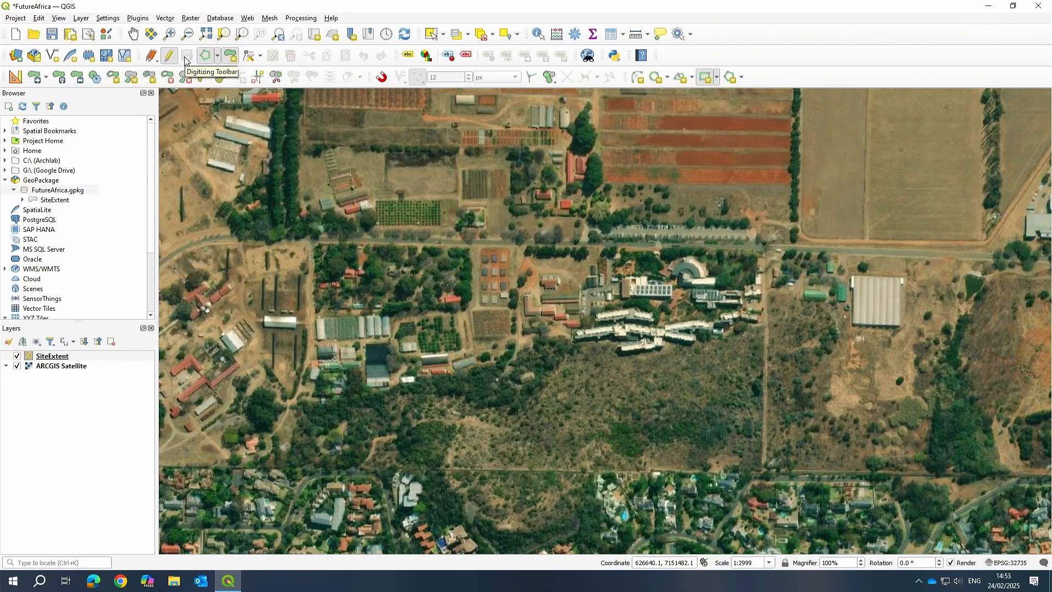
left_click(217, 55)
left_click(230, 70)
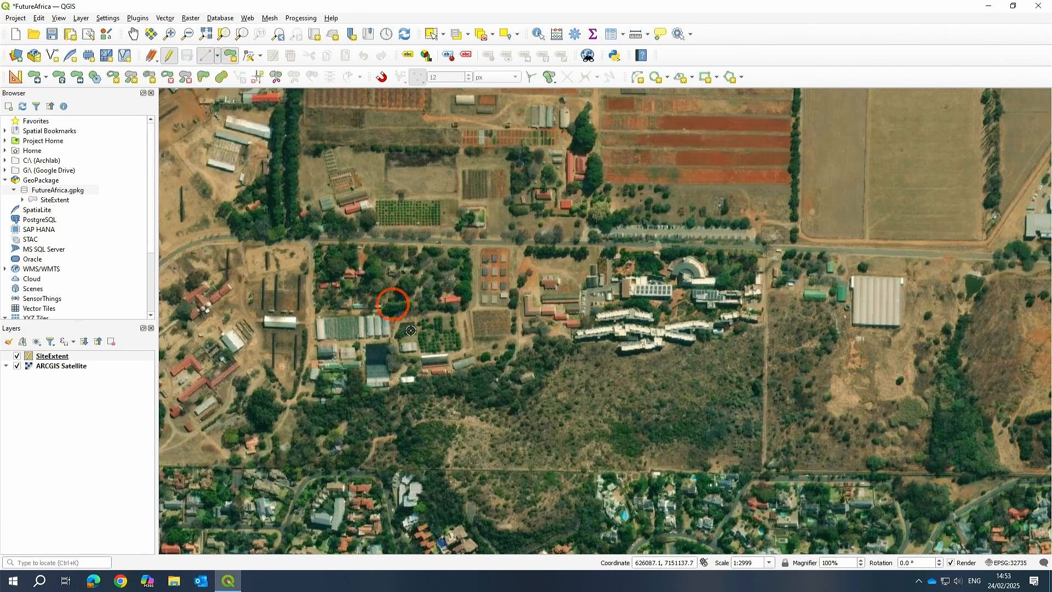
Zoom and pan around the Future Africa campus to examine the area to enclose.
scroll(421, 305, "up", 4)
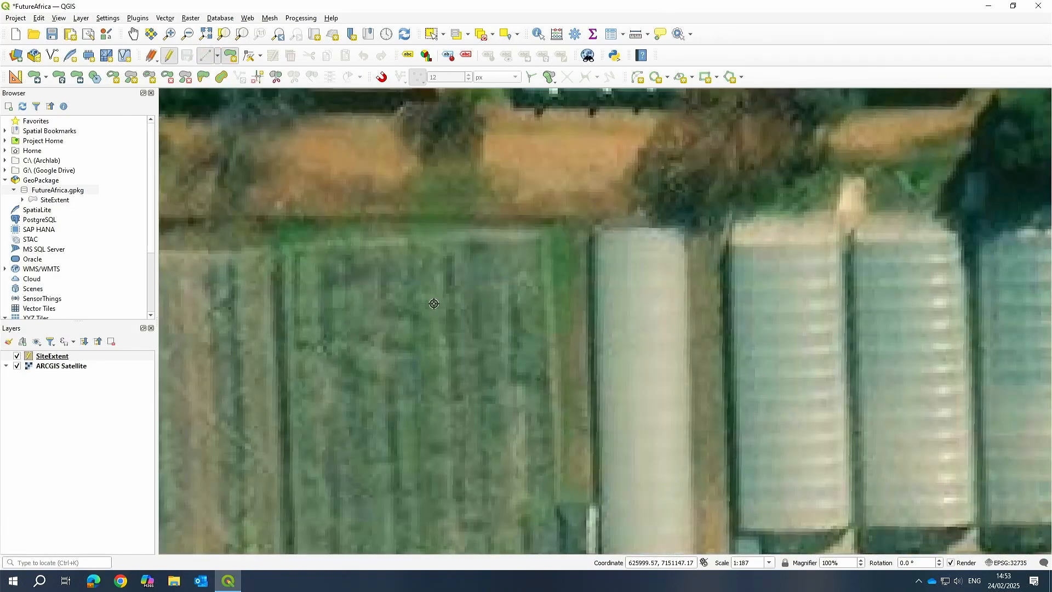
scroll(673, 330, "down", 2)
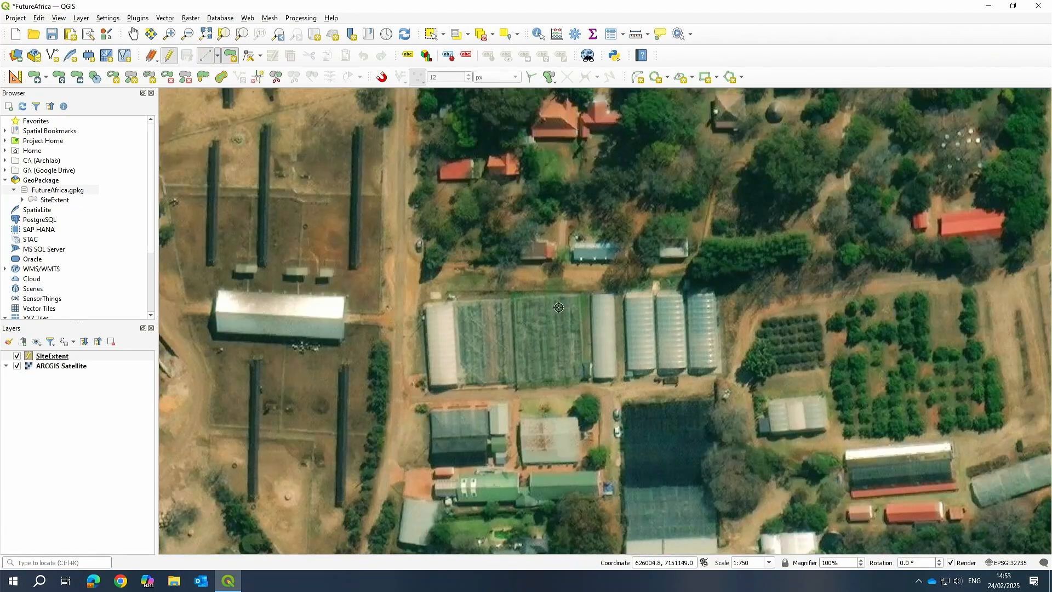
scroll(774, 309, "down", 1)
left_click_drag(791, 317, 502, 298)
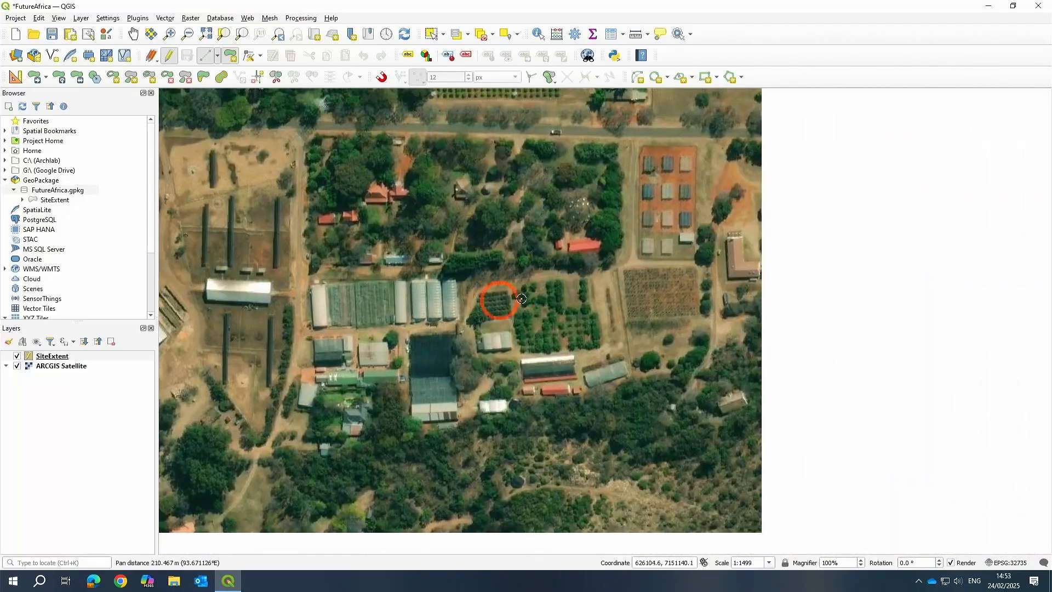
scroll(521, 299, "down", 1)
scroll(729, 288, "up", 2)
left_click_drag(730, 289, 582, 316)
scroll(582, 316, "down", 1)
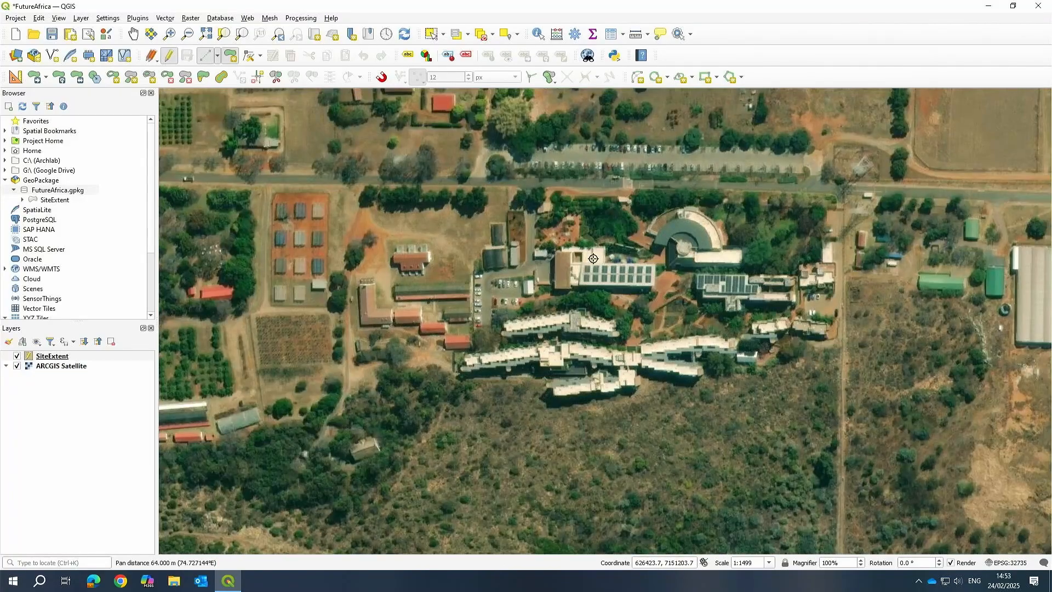
scroll(584, 233, "down", 1)
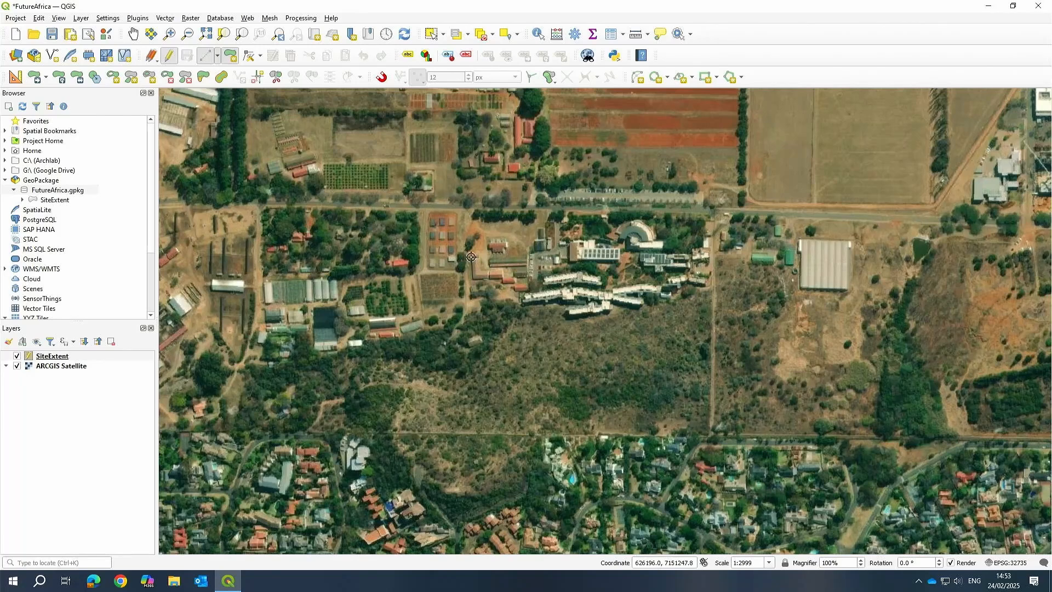
Draw a Rectangle from extent around the campus and give the new feature fid 01.
left_click(717, 76)
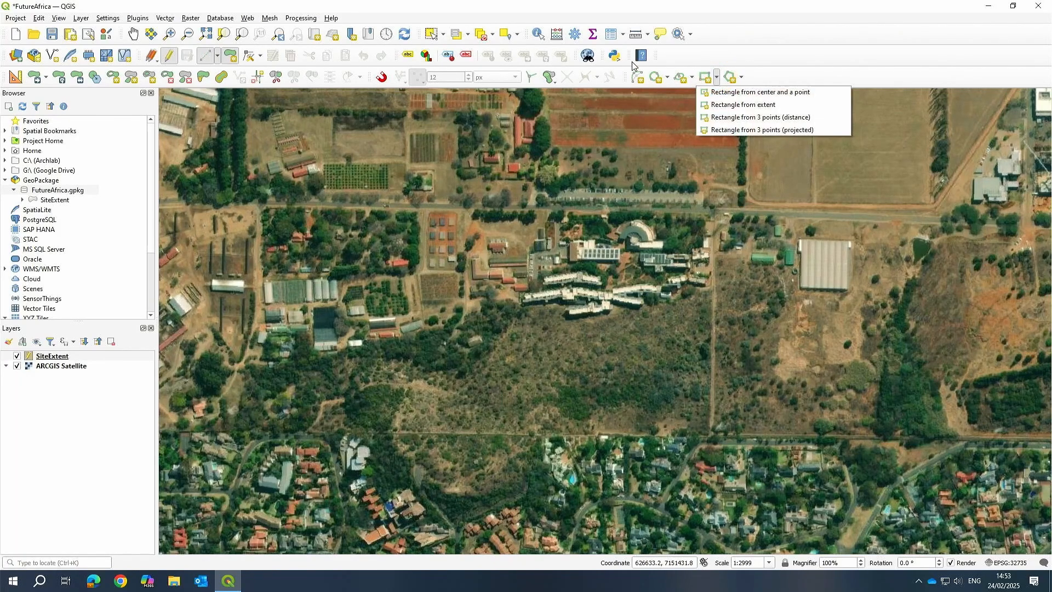
left_click(724, 105)
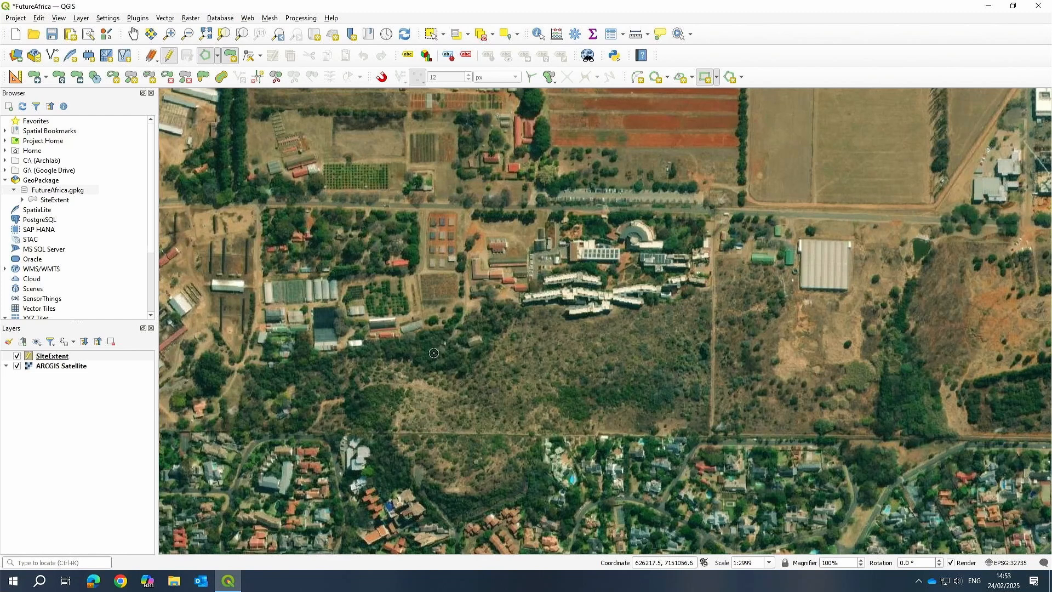
left_click(381, 126)
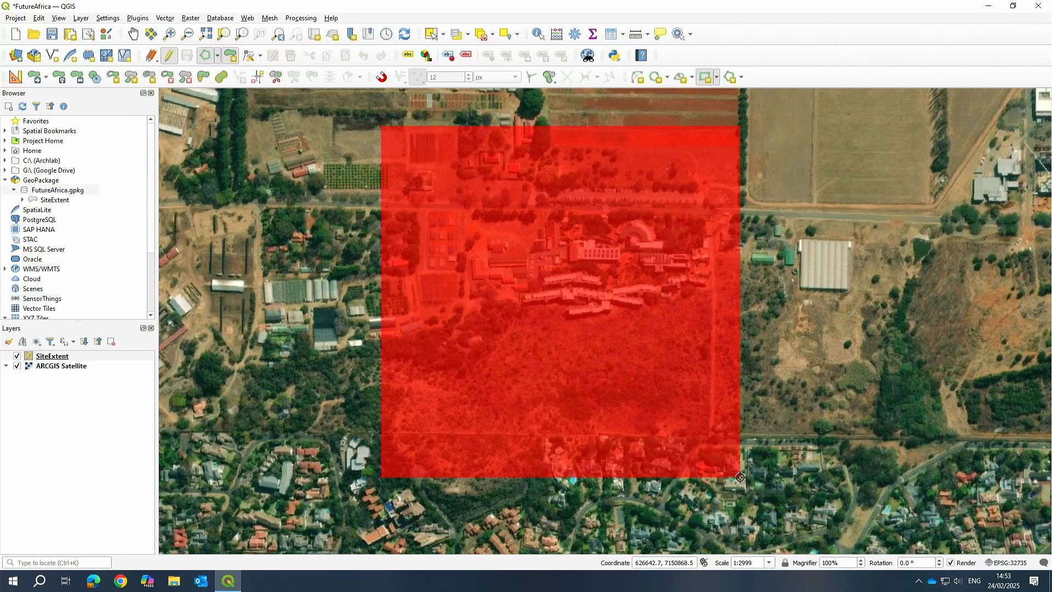
left_click(740, 471)
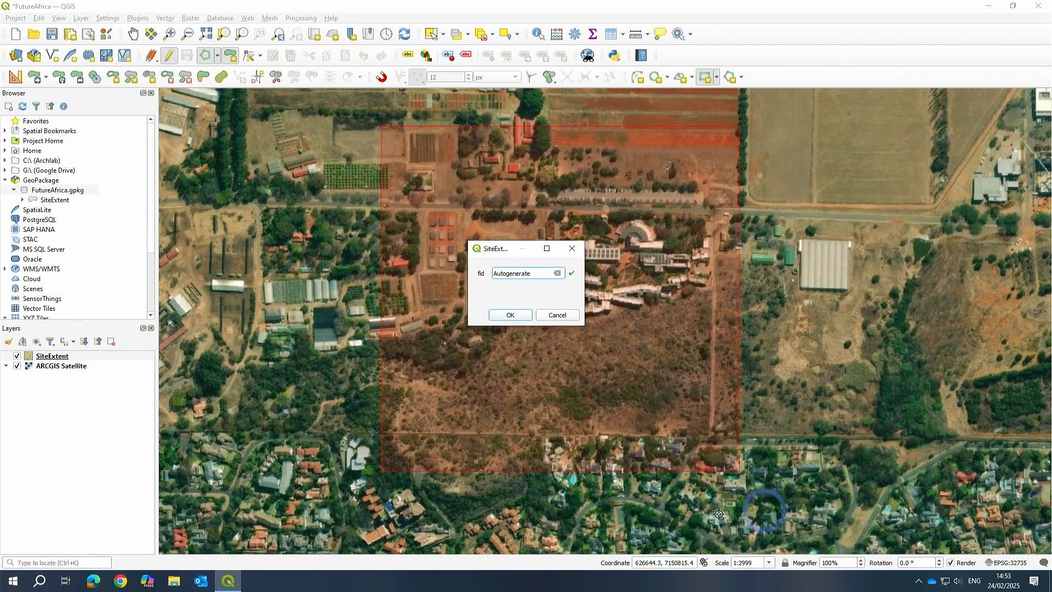
double_click(535, 273)
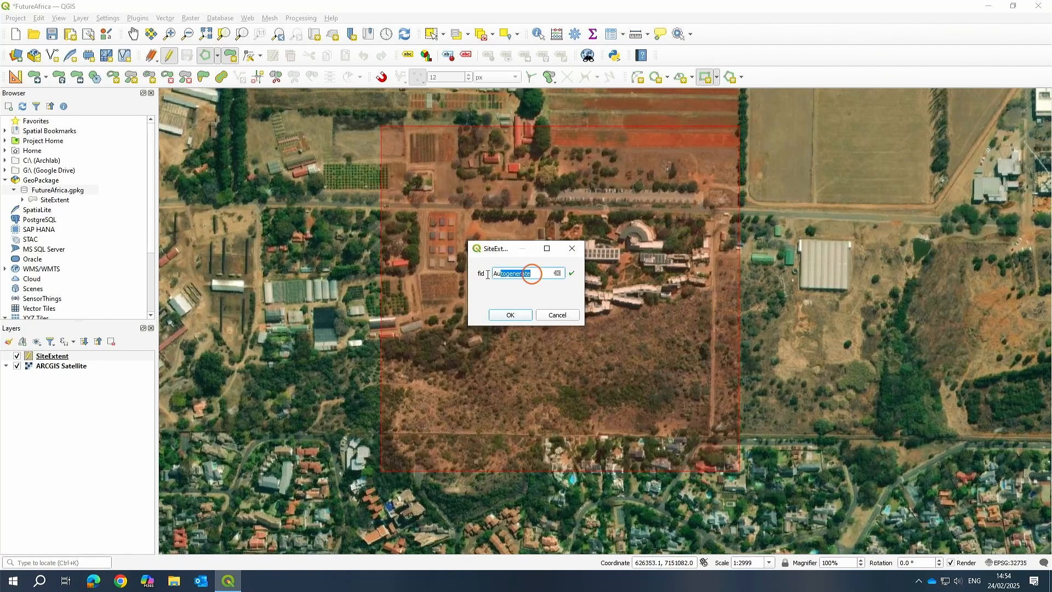
type("01")
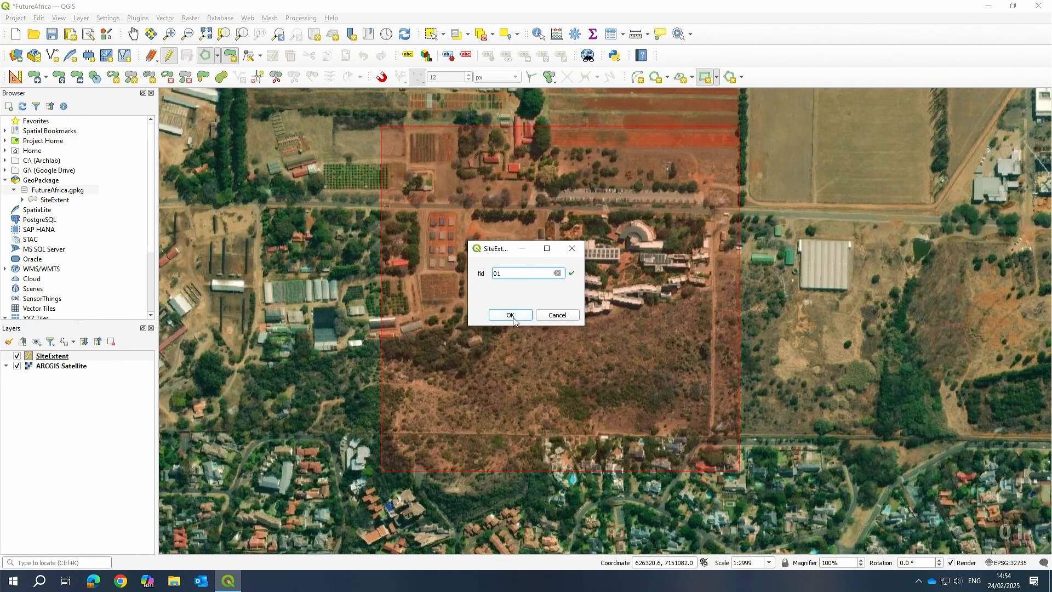
left_click(510, 315)
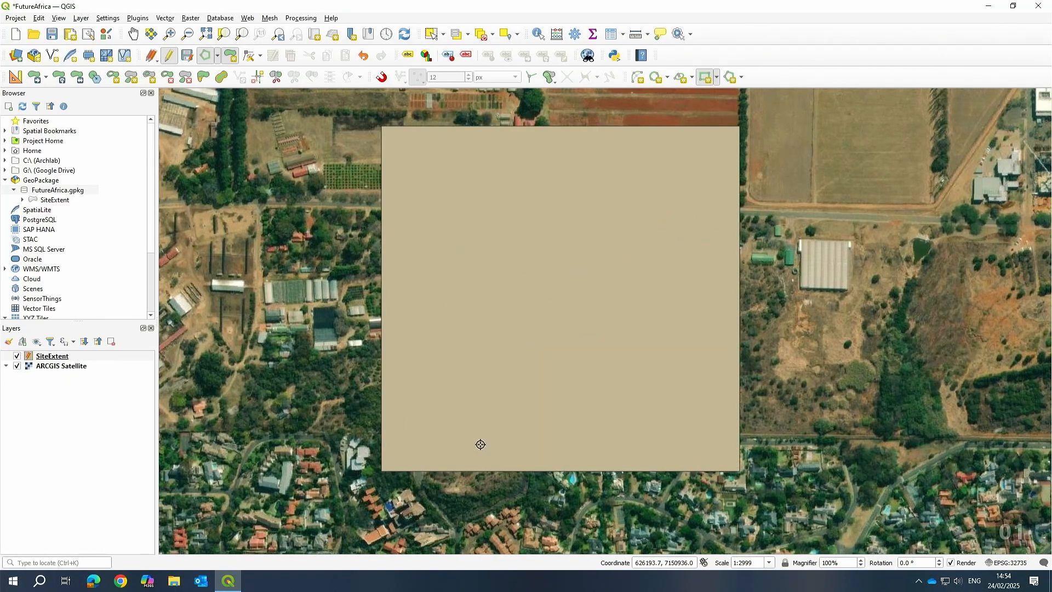
Save the SiteExtent layer edits and toggle editing off.
left_click(187, 57)
left_click(169, 56)
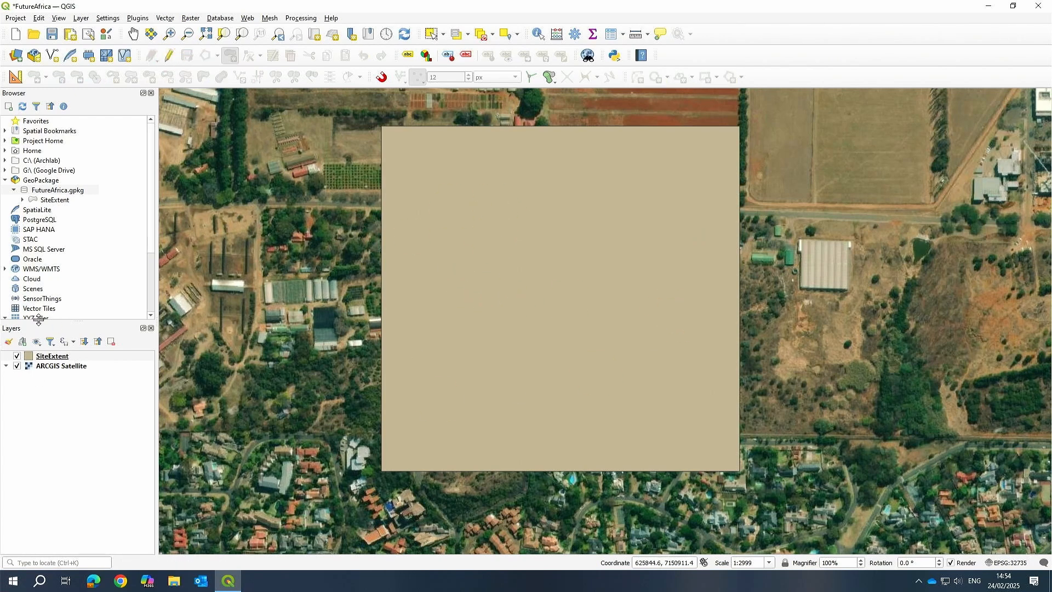
Style the SiteExtent layer with the outline red symbol from All Symbols and apply it.
left_click(51, 356)
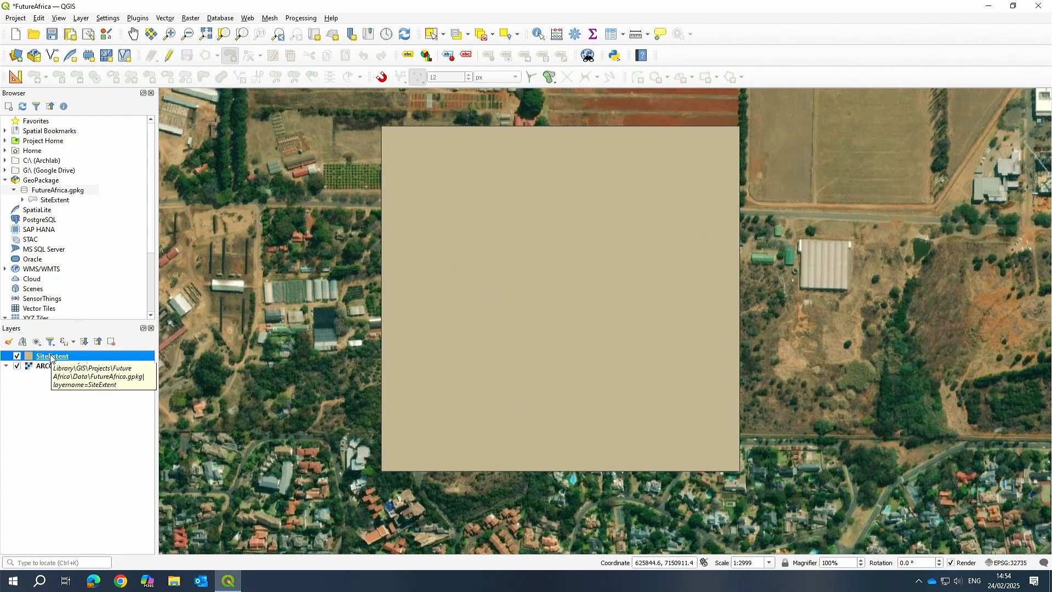
right_click(51, 356)
left_click(70, 340)
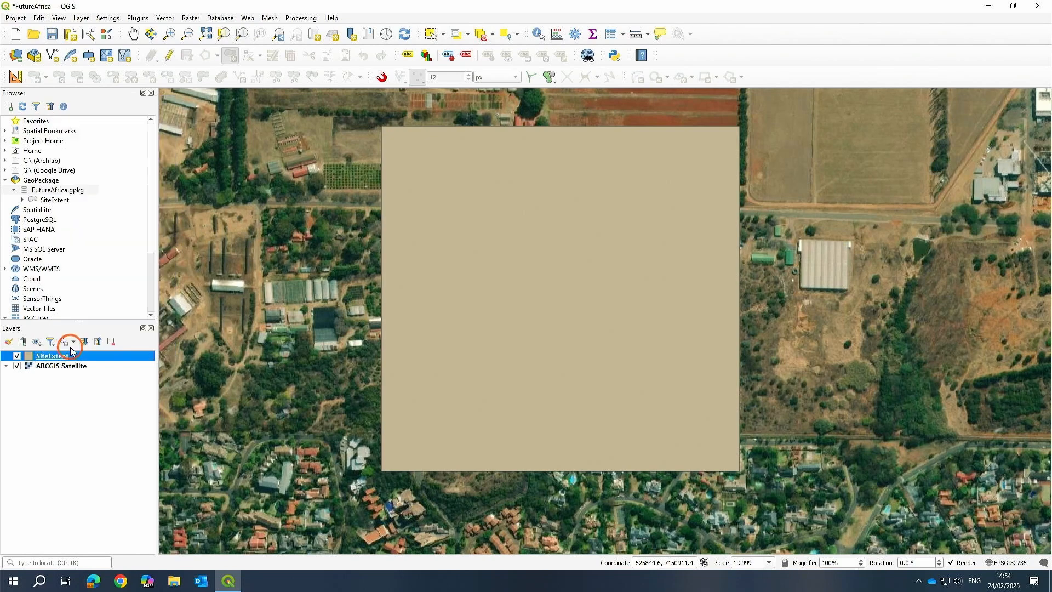
left_click(168, 327)
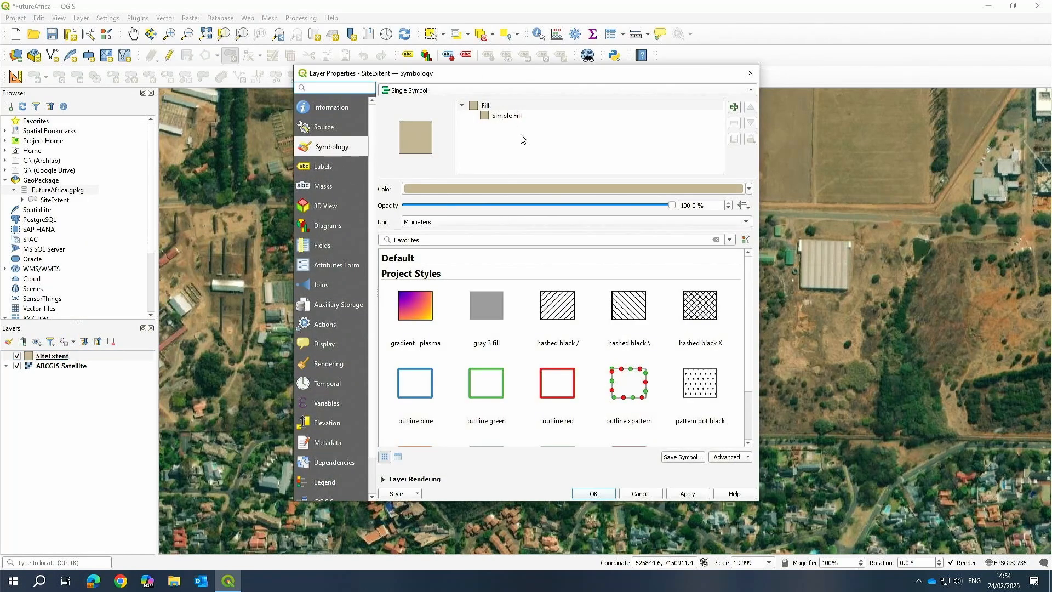
left_click(730, 241)
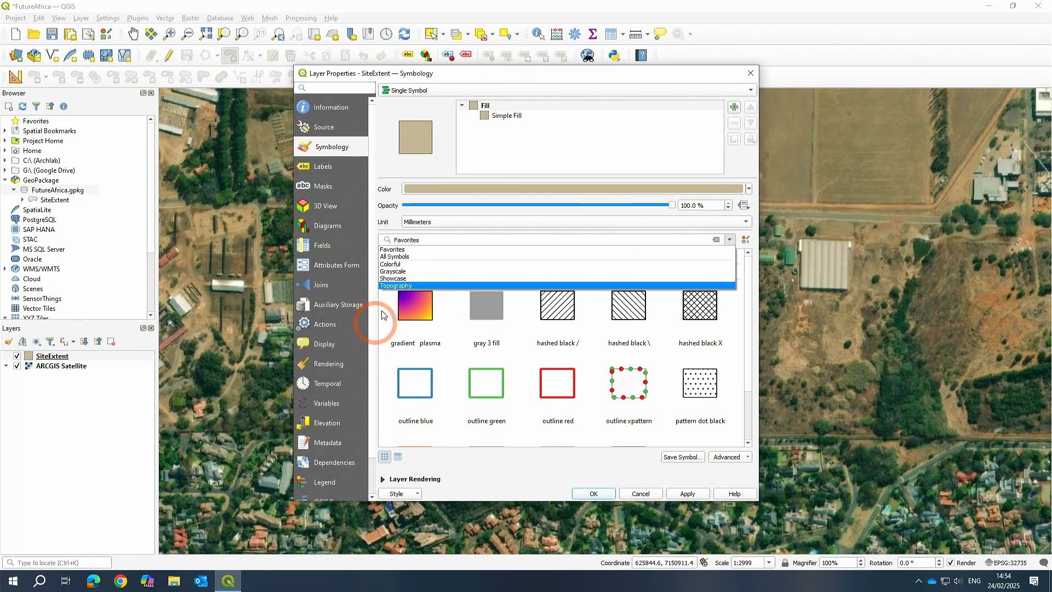
left_click(403, 259)
scroll(693, 344, "down", 6)
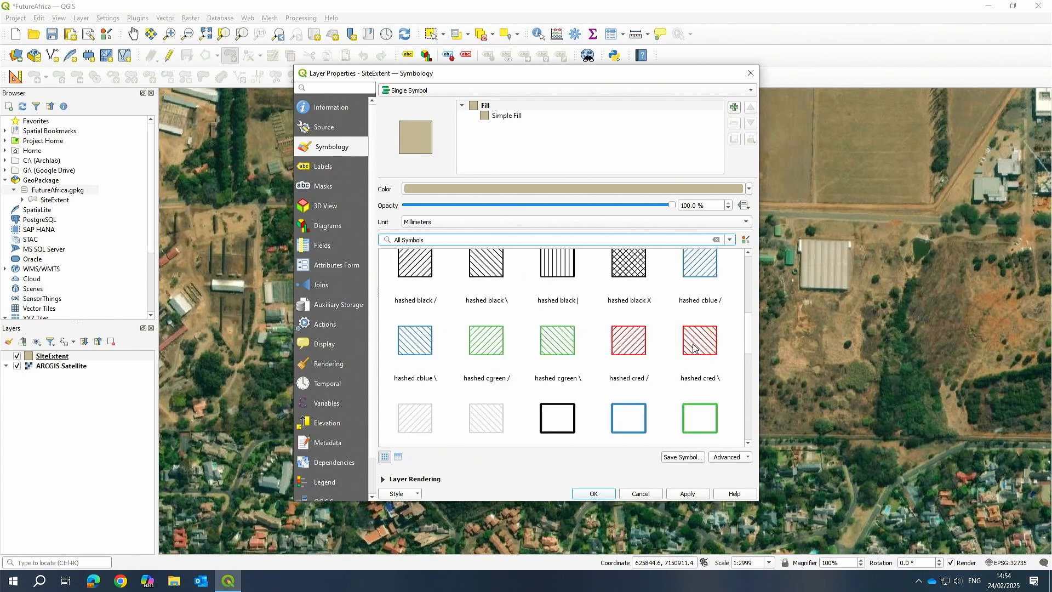
scroll(687, 351, "up", 6)
scroll(686, 311, "down", 8)
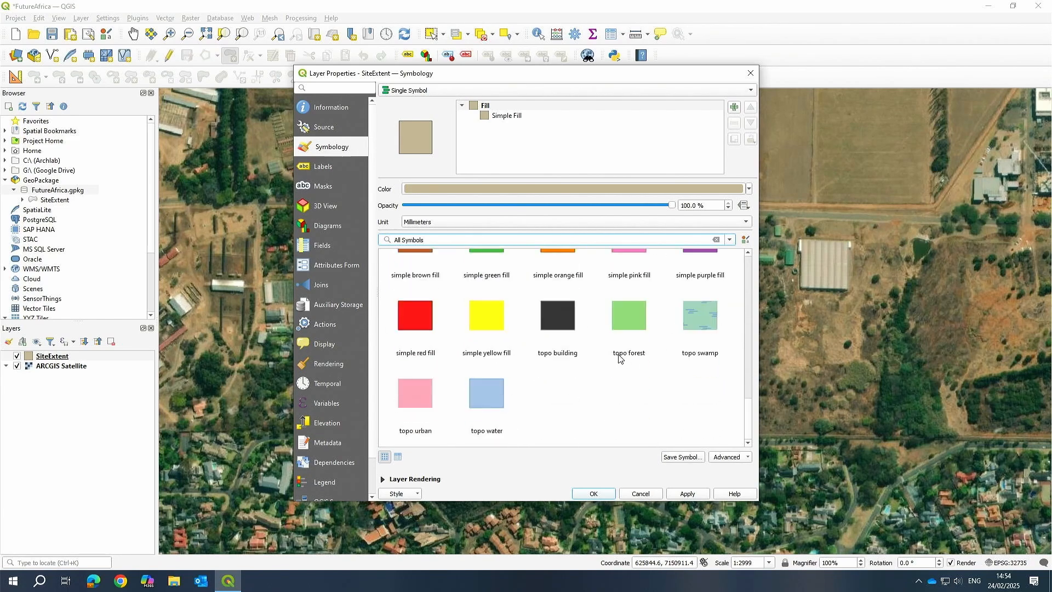
scroll(604, 399, "up", 3)
scroll(604, 399, "up", 5)
scroll(634, 364, "down", 7)
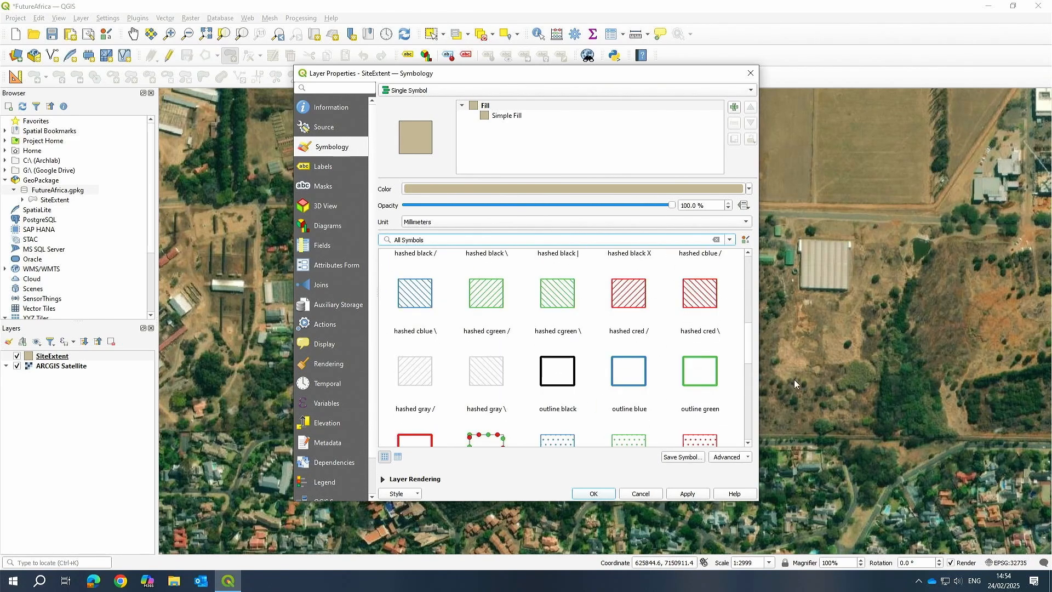
left_click(416, 325)
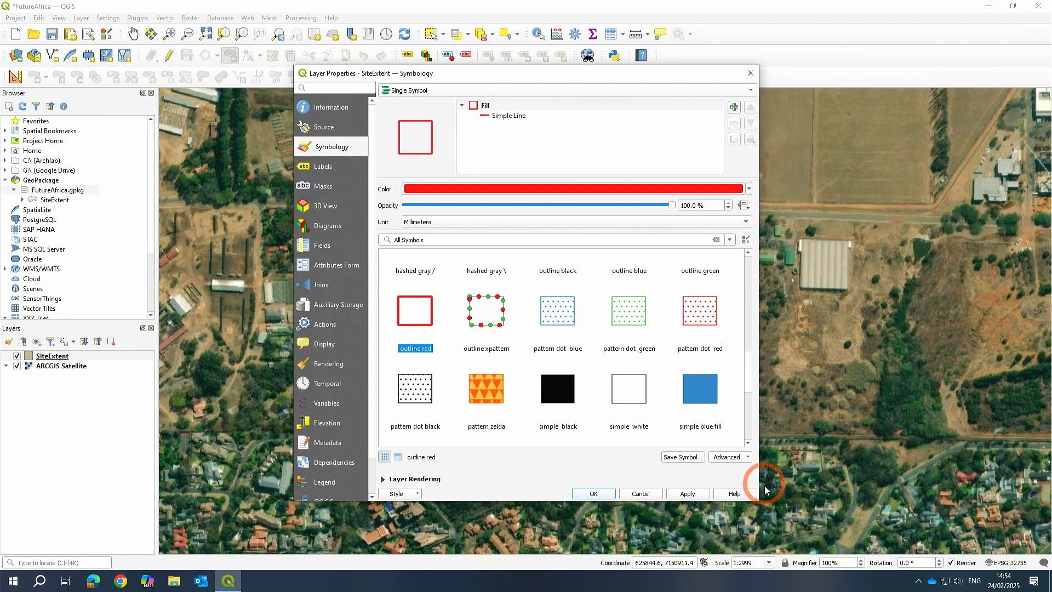
left_click(688, 494)
left_click(573, 499)
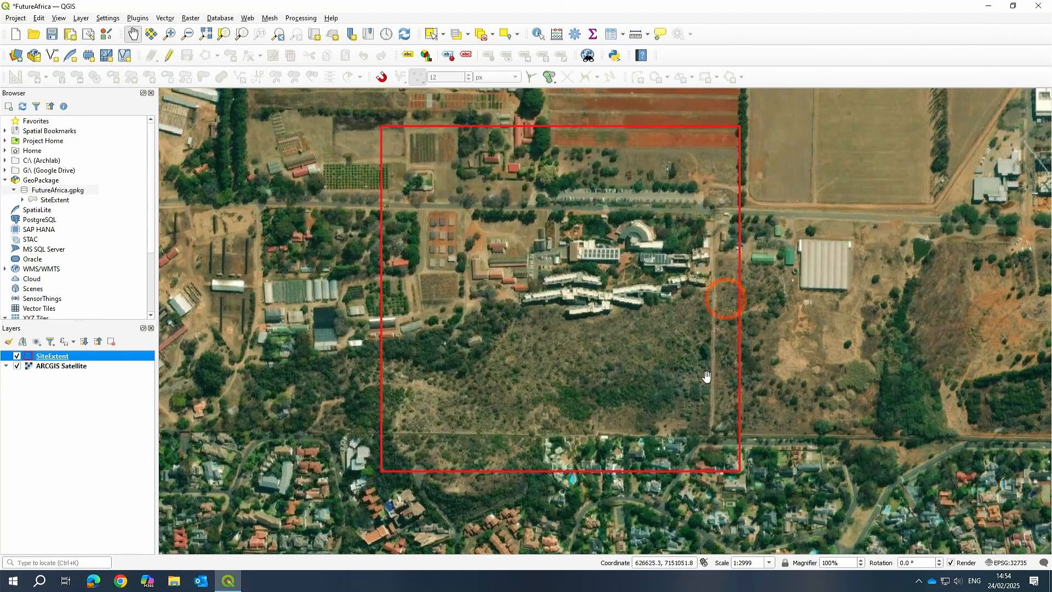
Zoom to the SiteExtent layer and view it within its wider surroundings.
left_click_drag(569, 279, 604, 342)
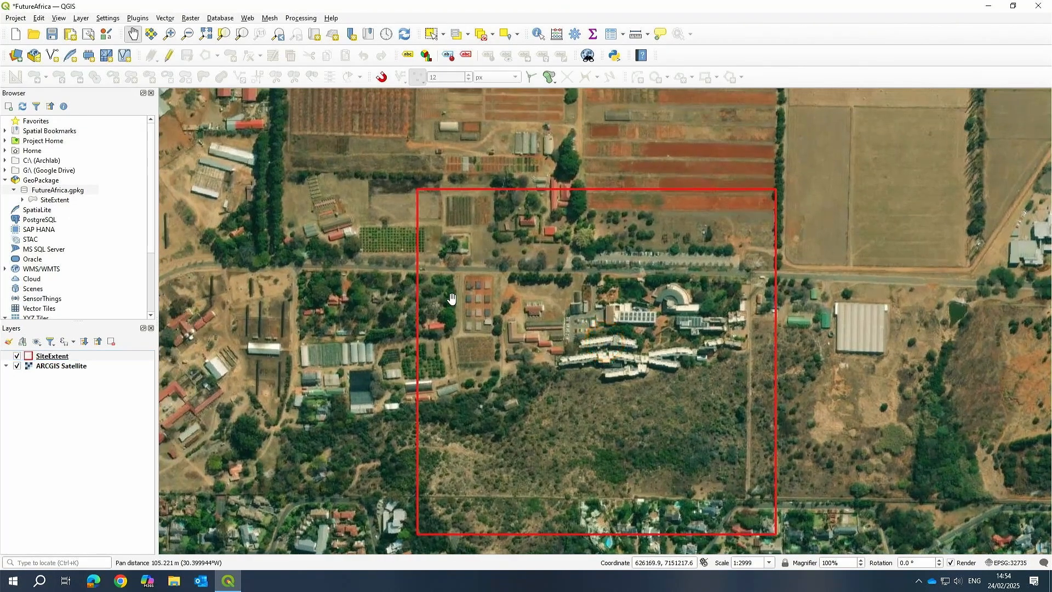
scroll(455, 299, "down", 2)
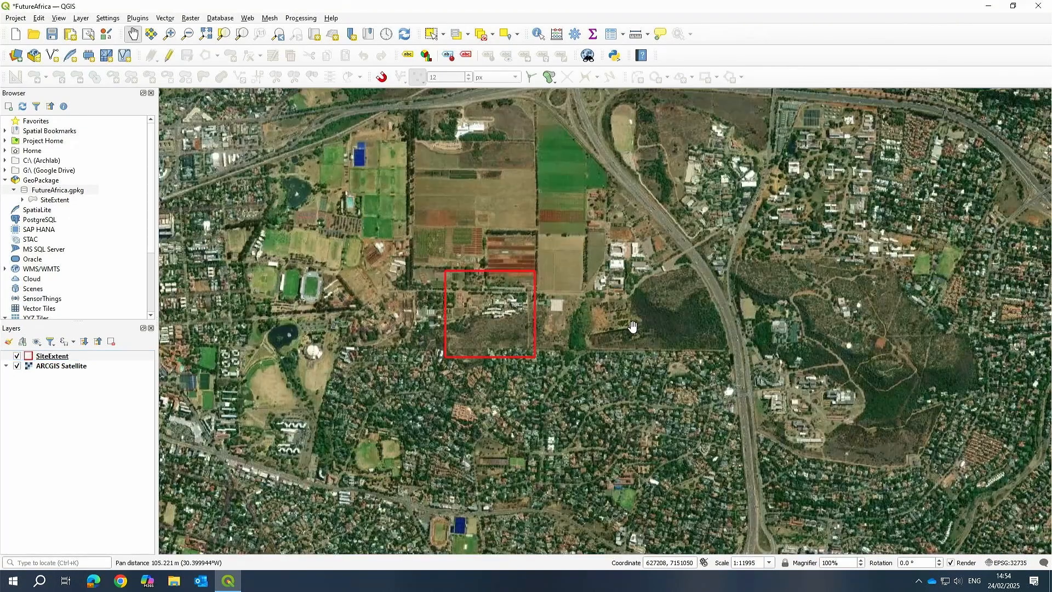
right_click(64, 358)
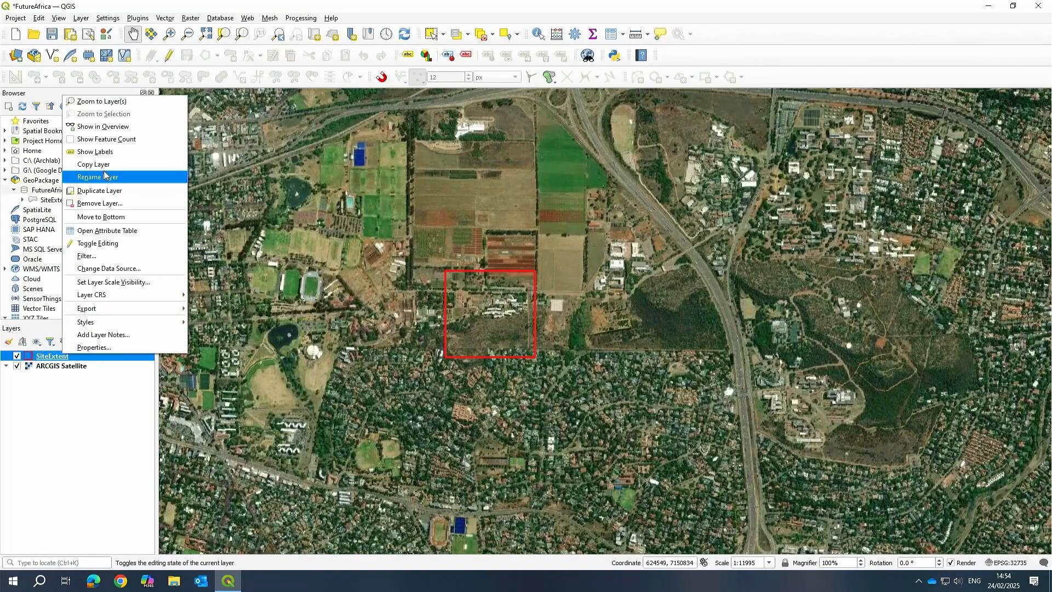
left_click(102, 101)
scroll(493, 290, "down", 4)
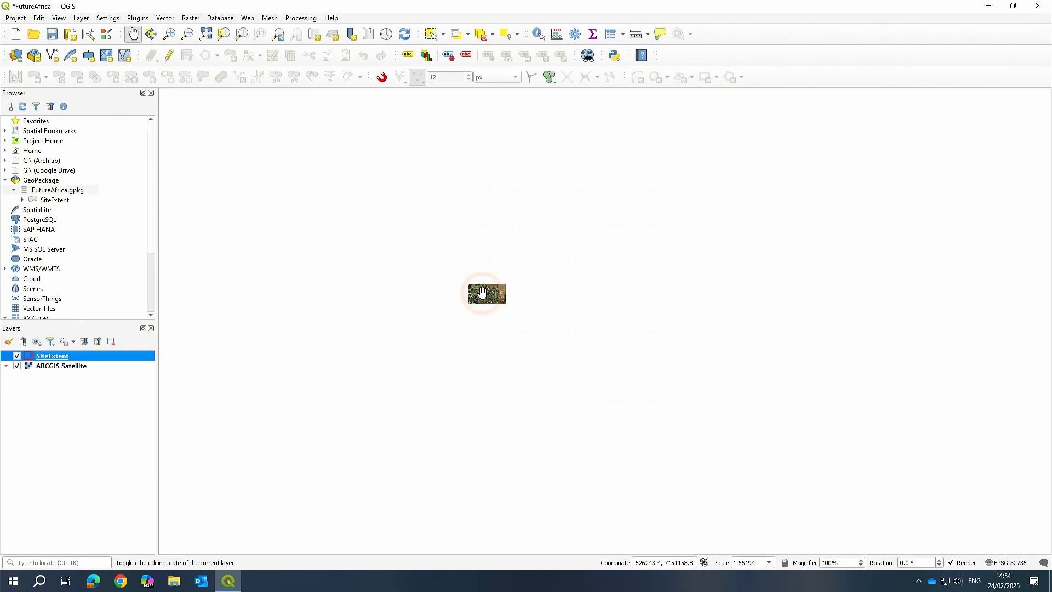
Zoom to the SiteExtent layer and zoom and pan around the campus to inspect the red outline.
right_click(51, 359)
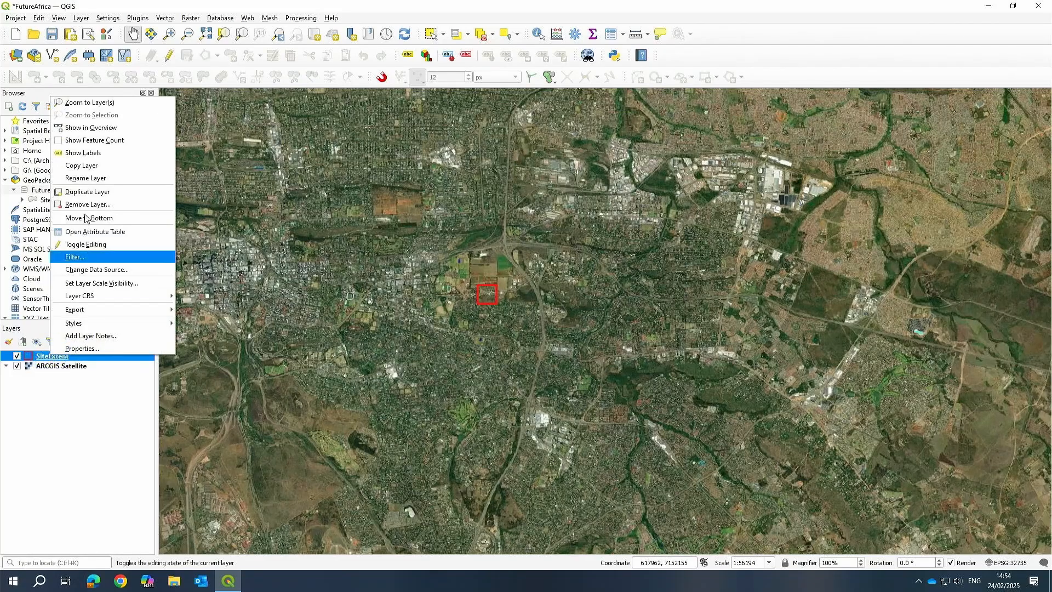
left_click(90, 103)
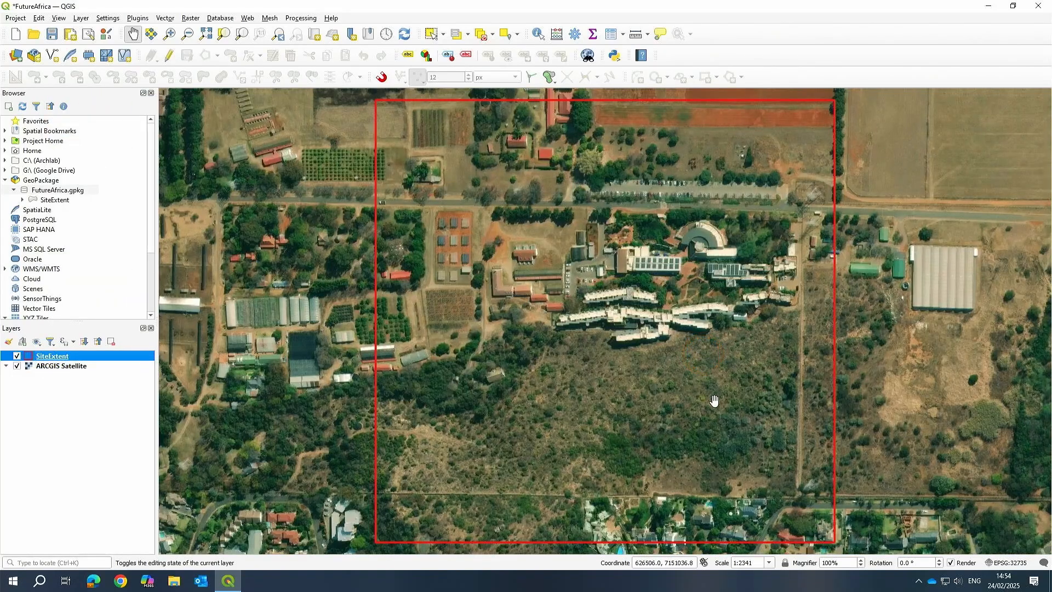
scroll(560, 341, "down", 2)
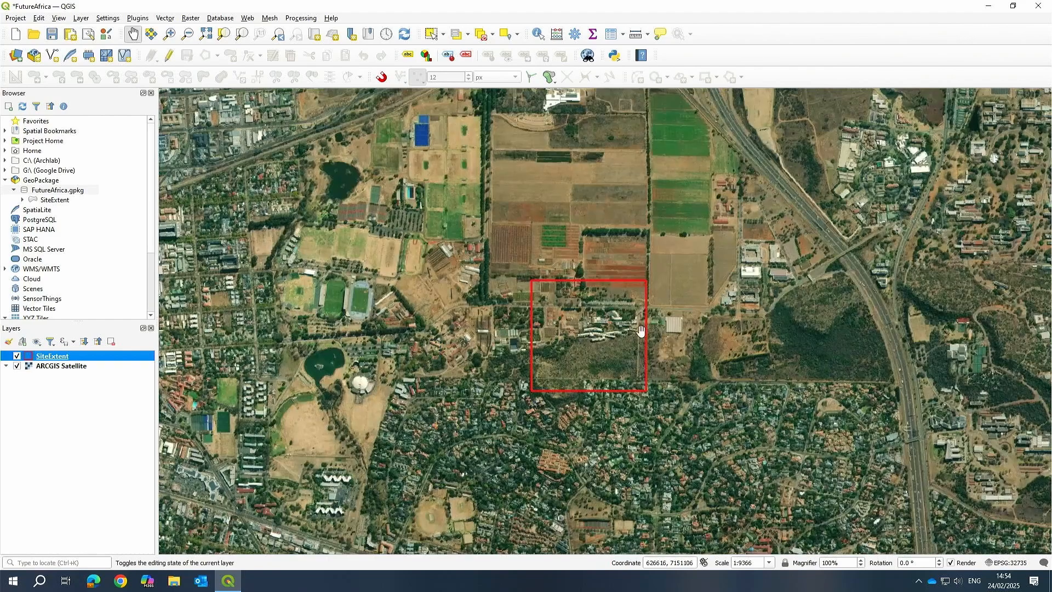
scroll(555, 309, "up", 2)
left_click_drag(555, 309, 416, 246)
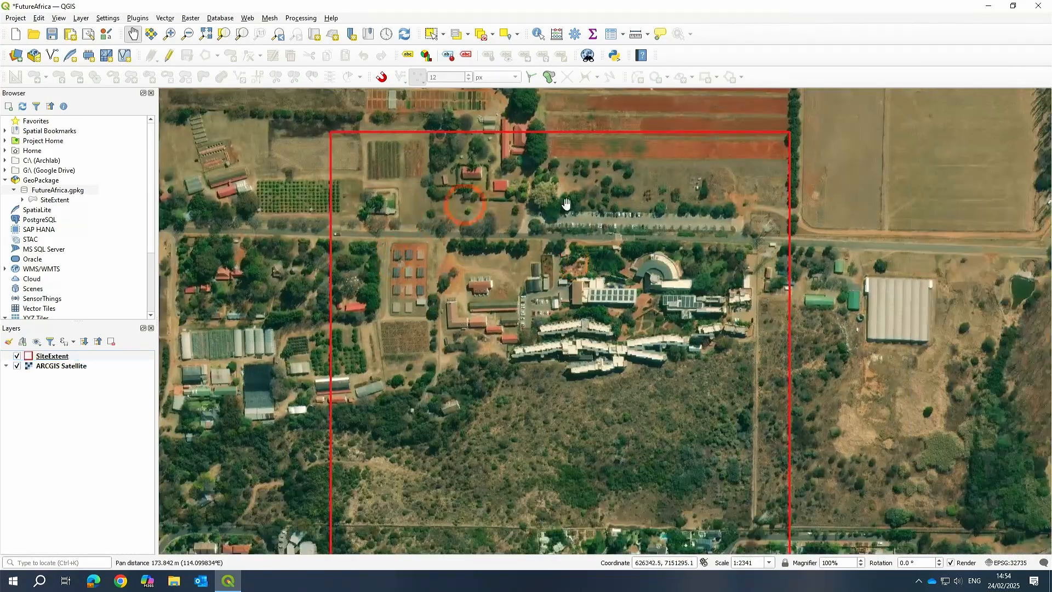
scroll(486, 418, "down", 1)
left_click_drag(418, 429, 493, 387)
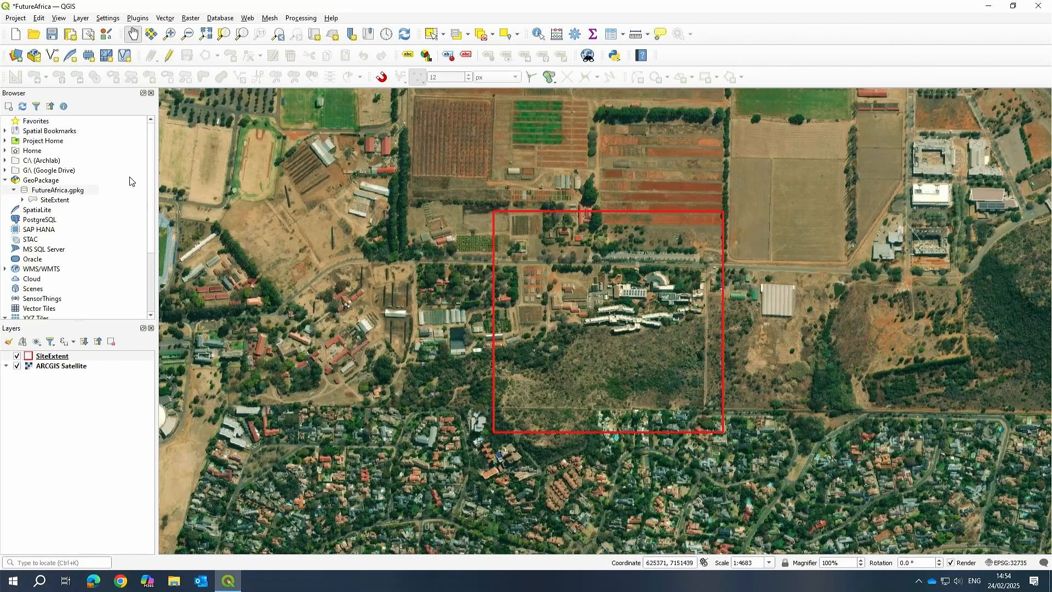
left_click(56, 209)
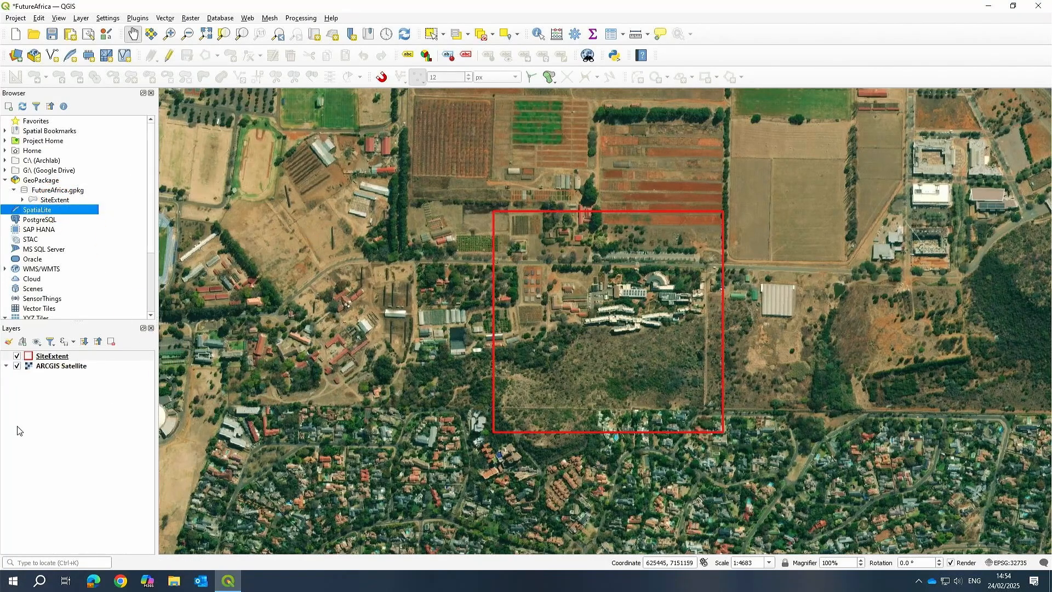
Remove the SiteExtent layer from the project's layer list.
left_click(52, 357)
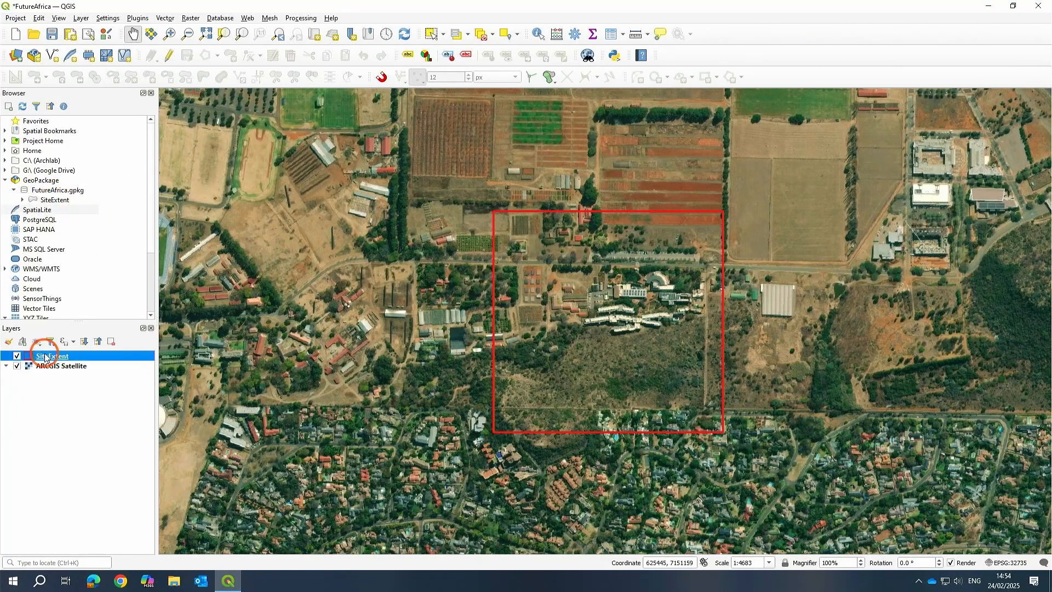
left_click(111, 342)
left_click(507, 302)
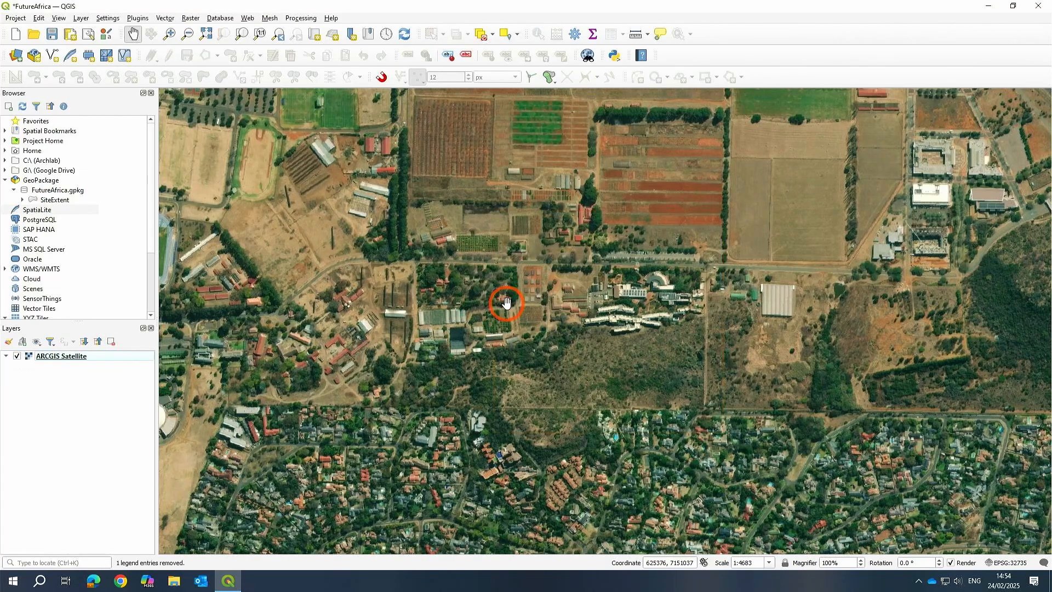
Expand FutureAfrica.gpkg in the browser and add its SiteExtent layer back to the map.
left_click(59, 190)
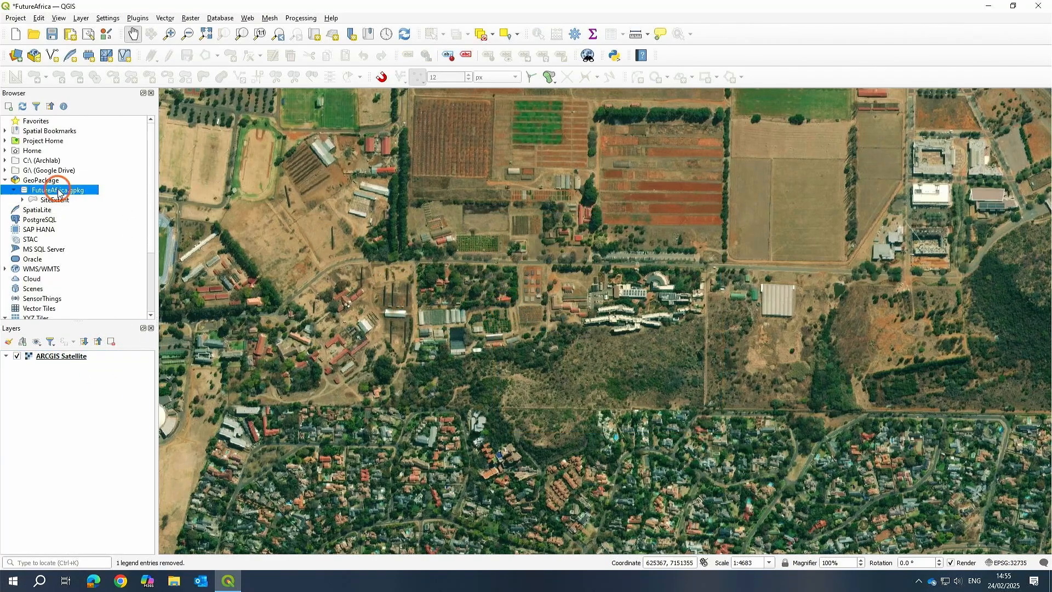
left_click(22, 200)
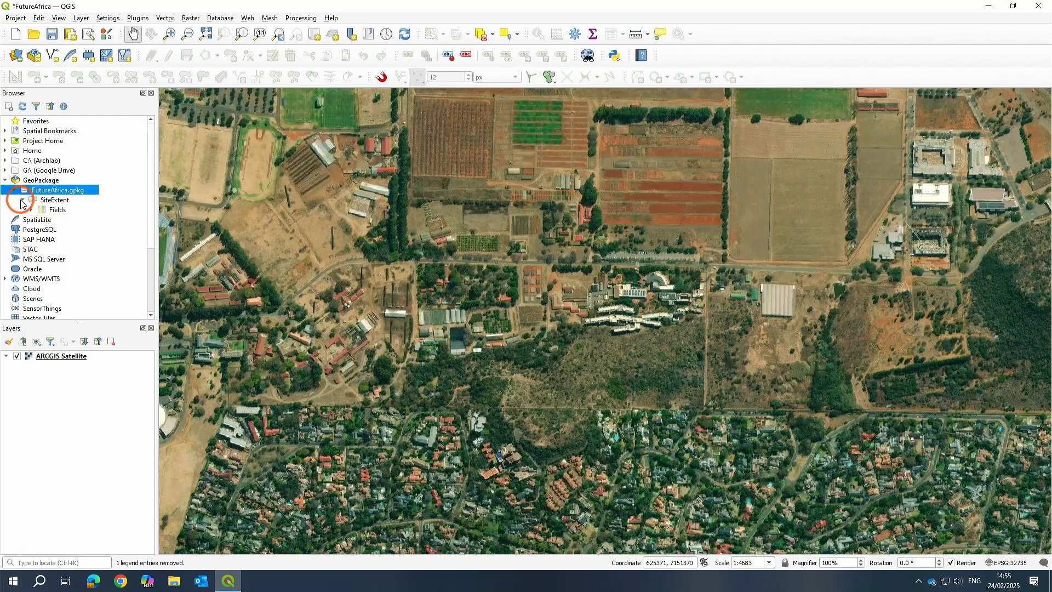
left_click(55, 200)
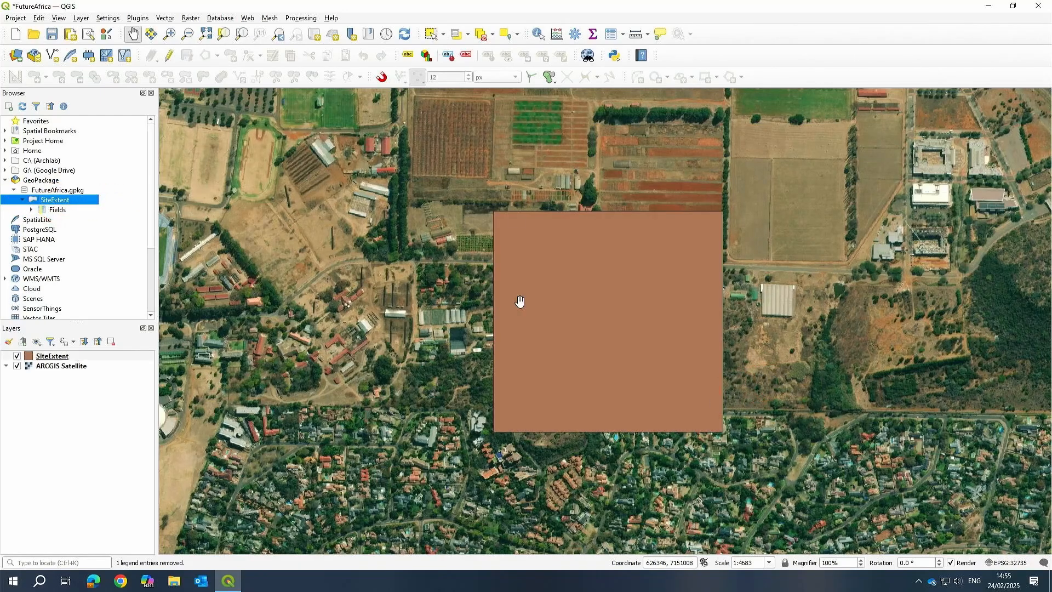
Restyle the SiteExtent layer with the outline red symbol from the Favorites symbols and confirm.
right_click(65, 358)
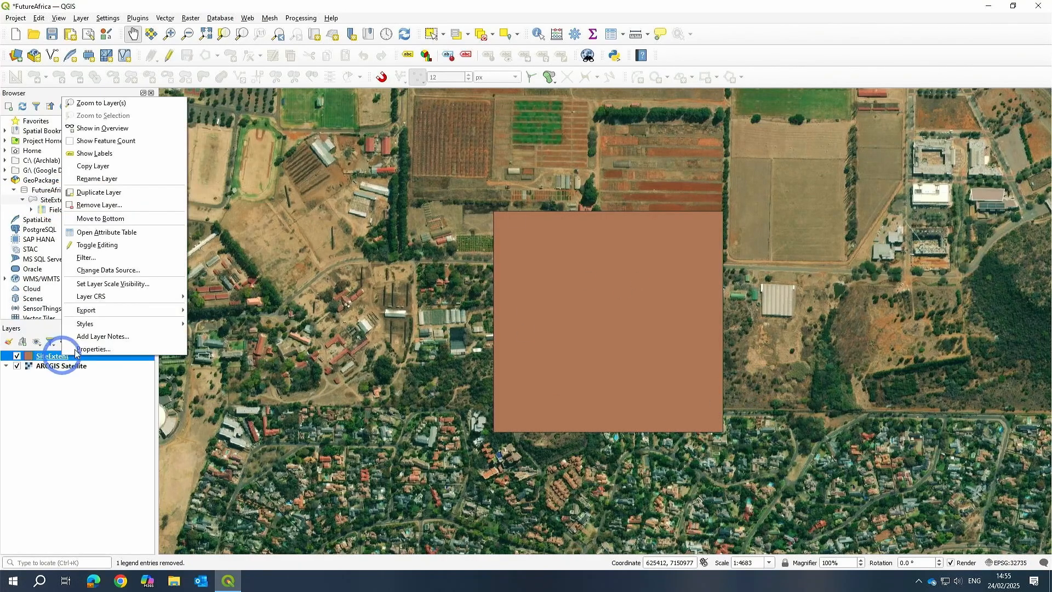
left_click(89, 351)
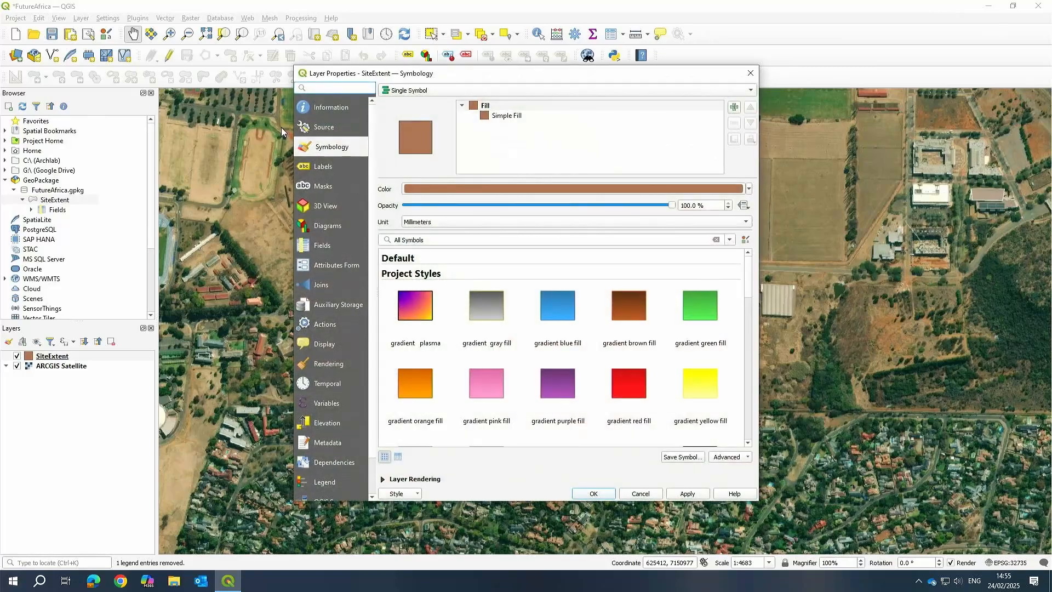
scroll(570, 387, "down", 3)
scroll(570, 387, "up", 3)
left_click(731, 239)
left_click(392, 250)
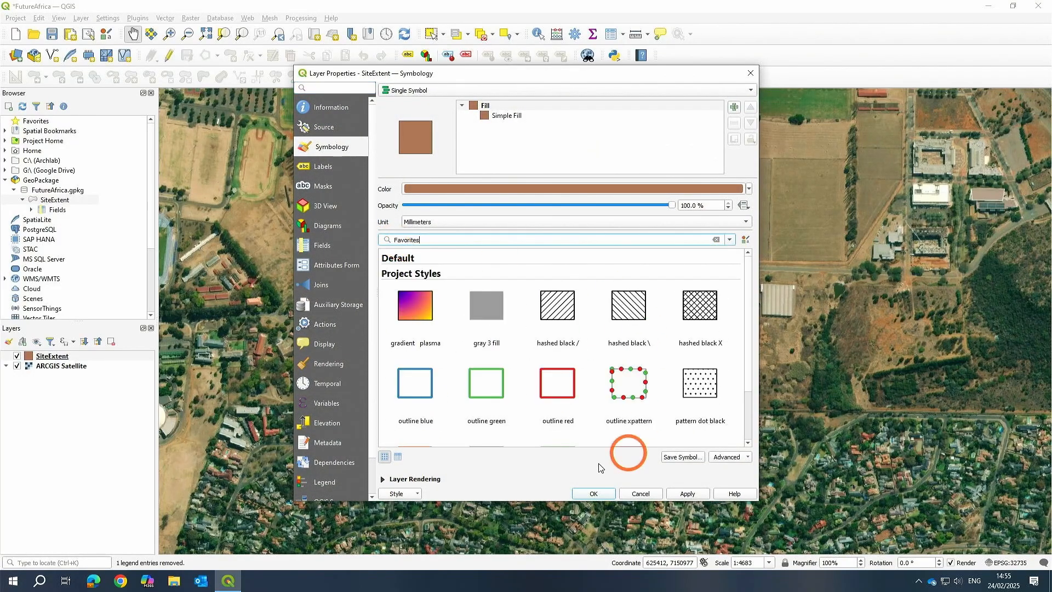
left_click(567, 394)
scroll(559, 334, "down", 1)
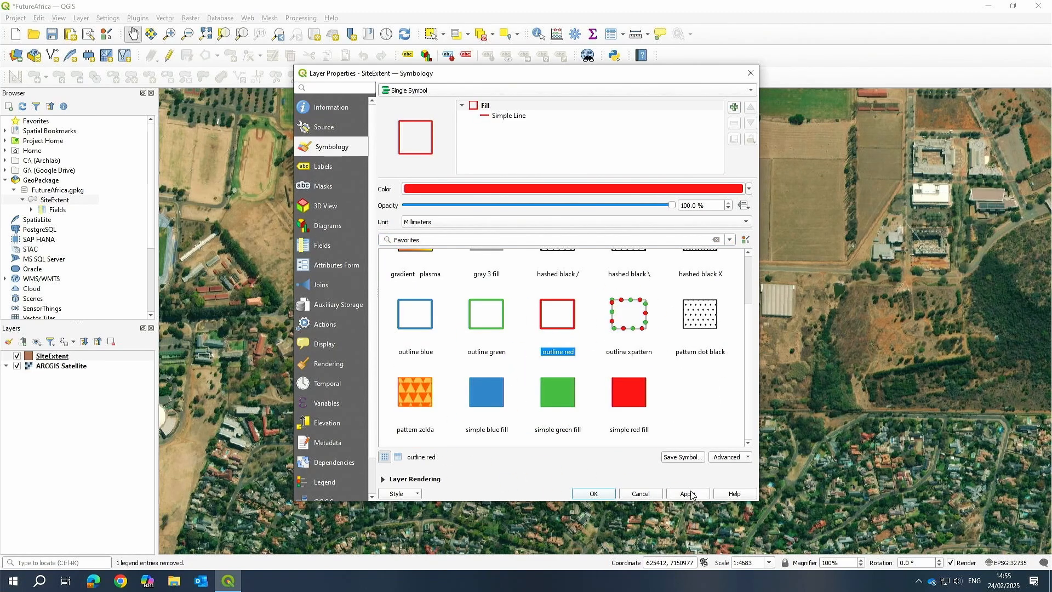
left_click(594, 494)
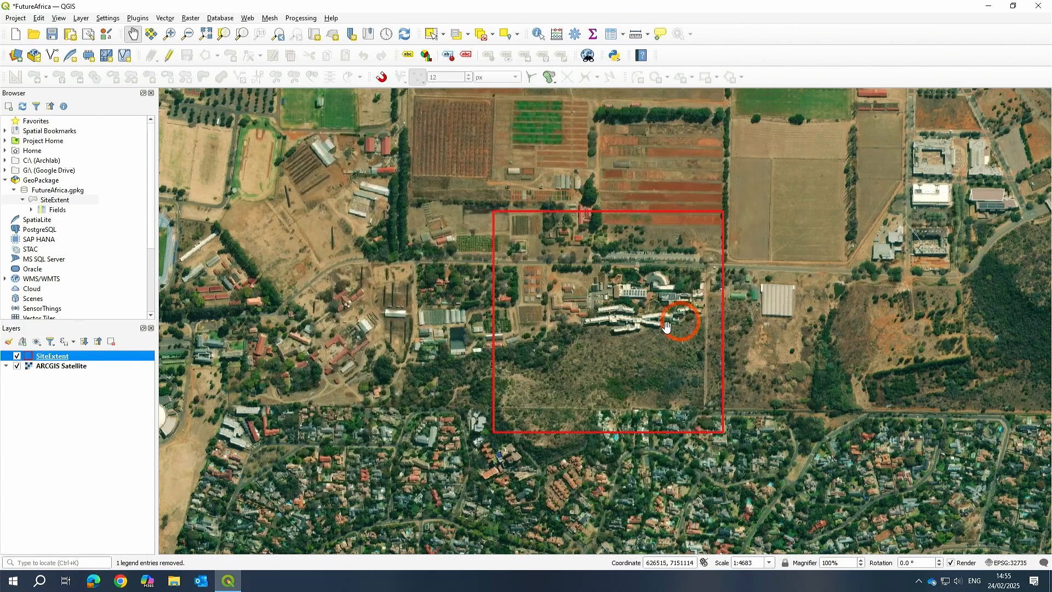
Pan and zoom around the campus to examine the red SiteExtent outline within its surroundings.
left_click_drag(822, 331, 743, 337)
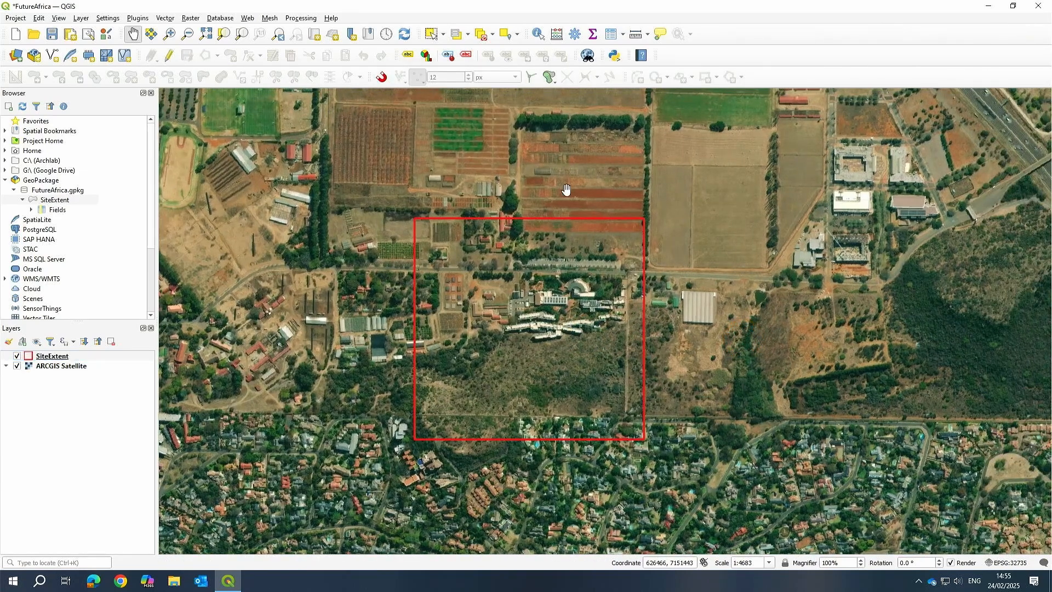
left_click_drag(569, 259, 561, 275)
scroll(372, 250, "down", 2)
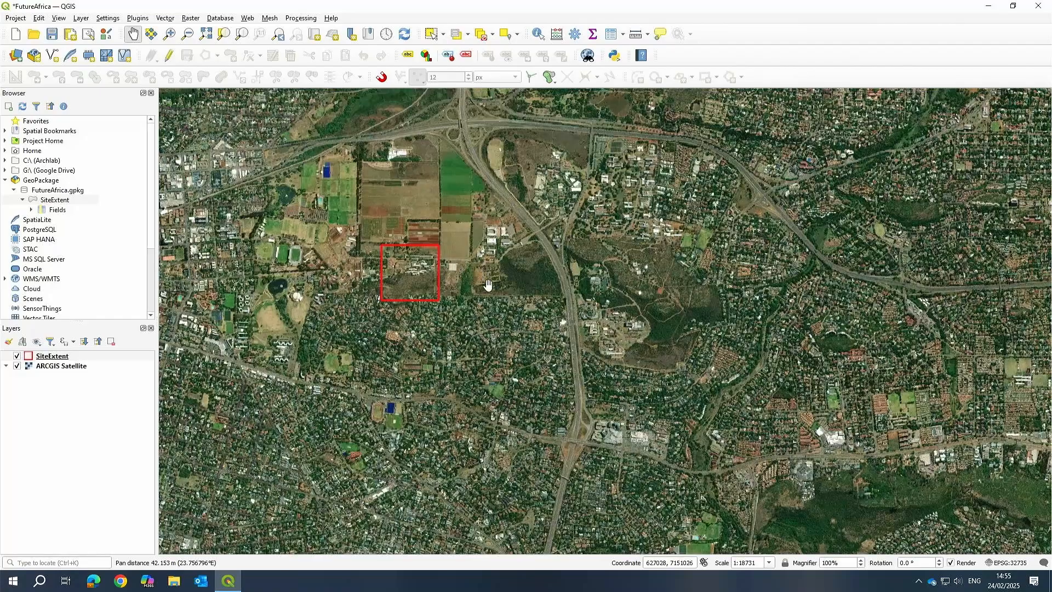
scroll(405, 261, "up", 2)
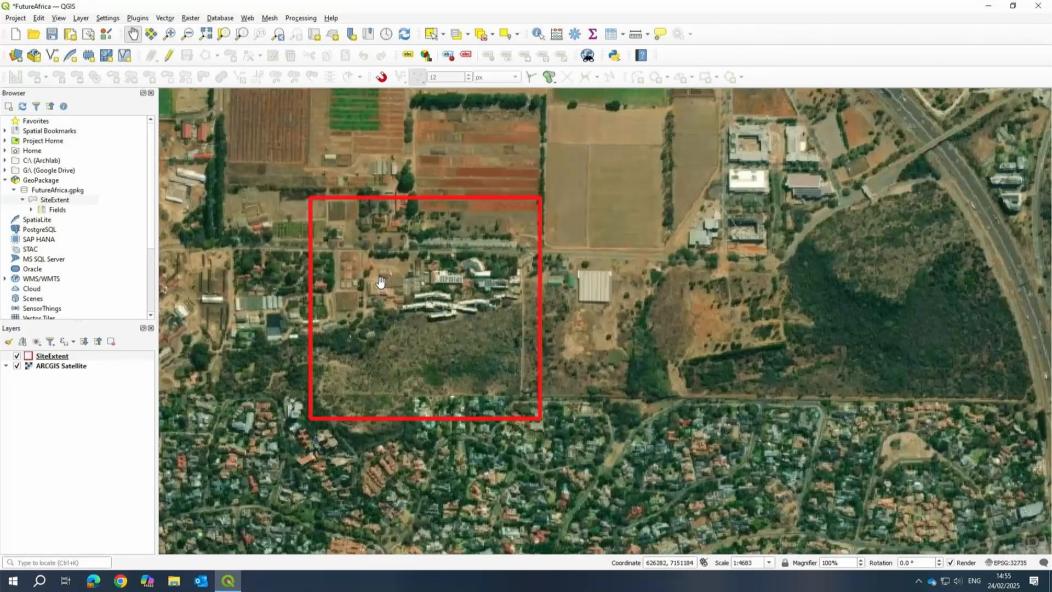
left_click_drag(438, 282, 498, 336)
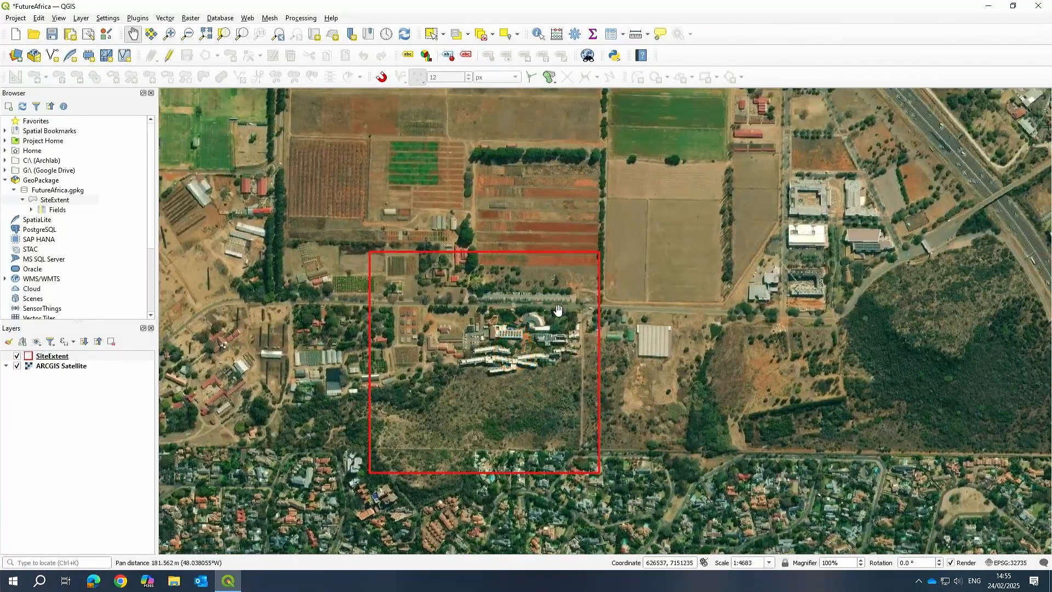
scroll(520, 337, "down", 1)
left_click_drag(586, 318, 529, 351)
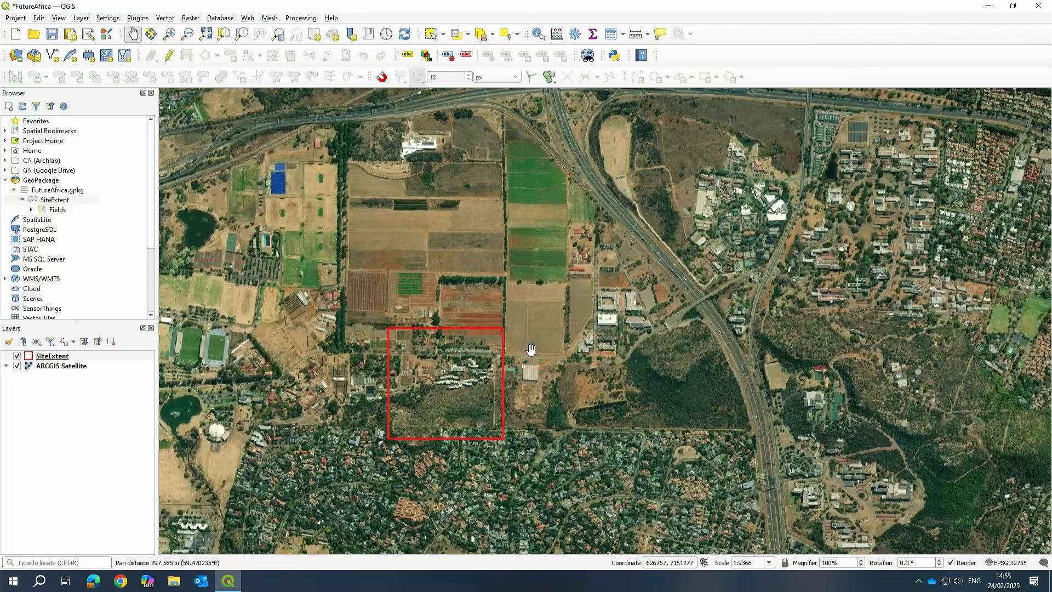
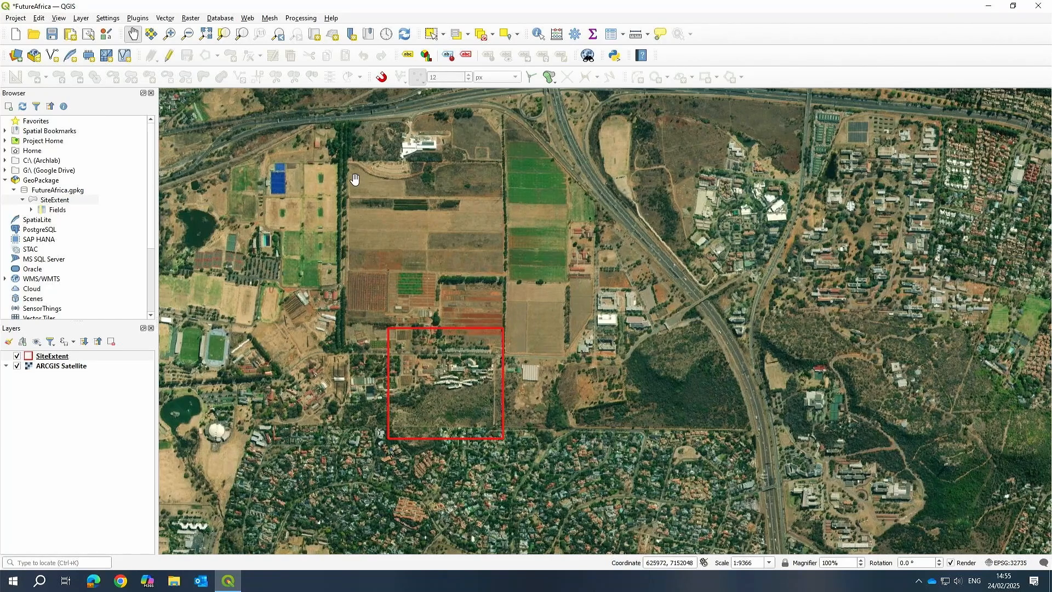
Start a new GeoPackage layer stored in the FutureAfrica.gpkg database.
left_click_drag(560, 280, 483, 357)
left_click_drag(519, 327, 498, 341)
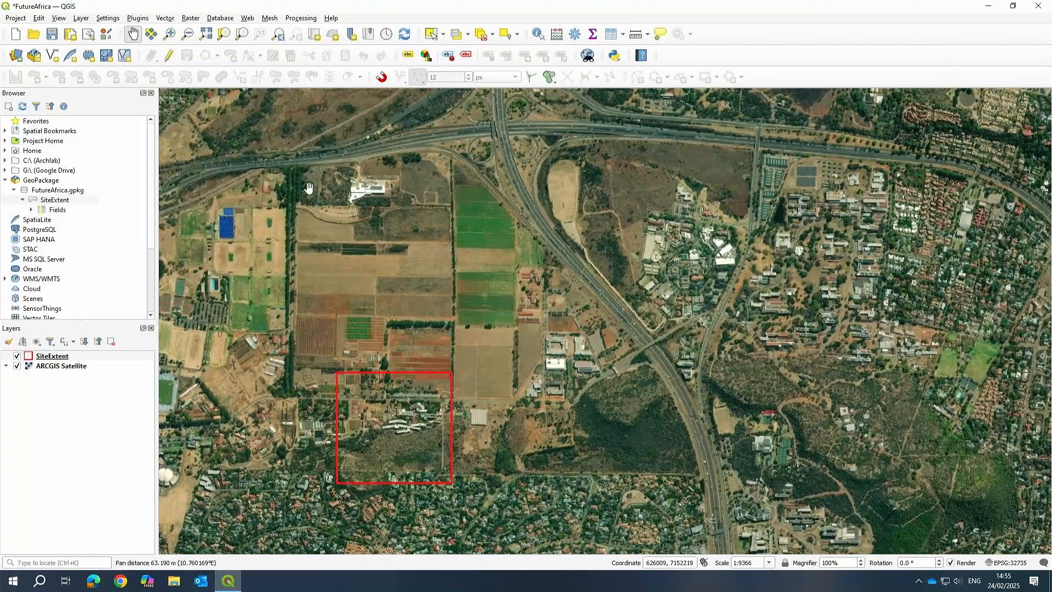
left_click(48, 202)
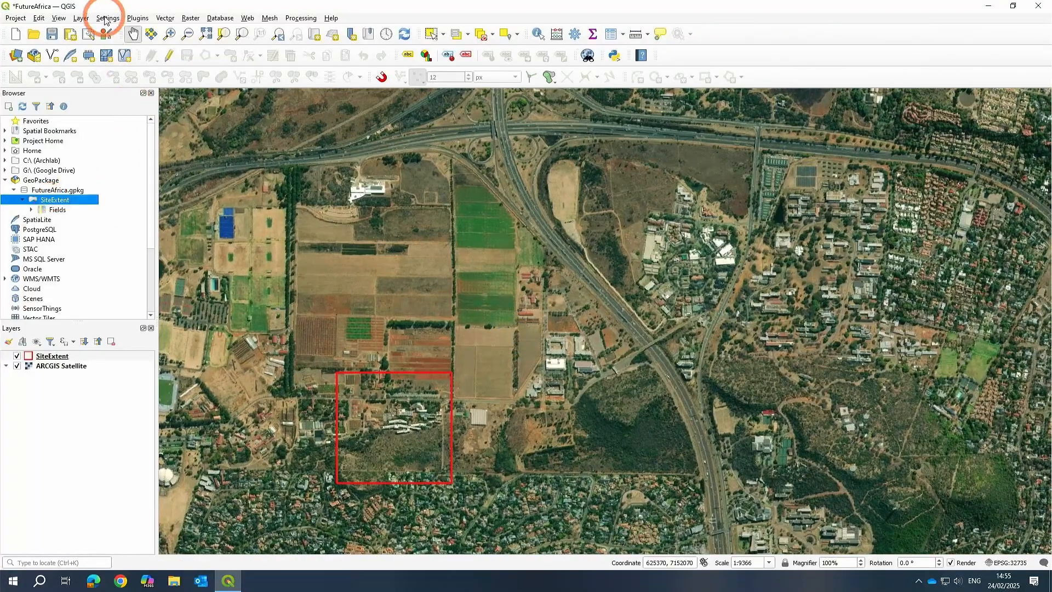
left_click(81, 18)
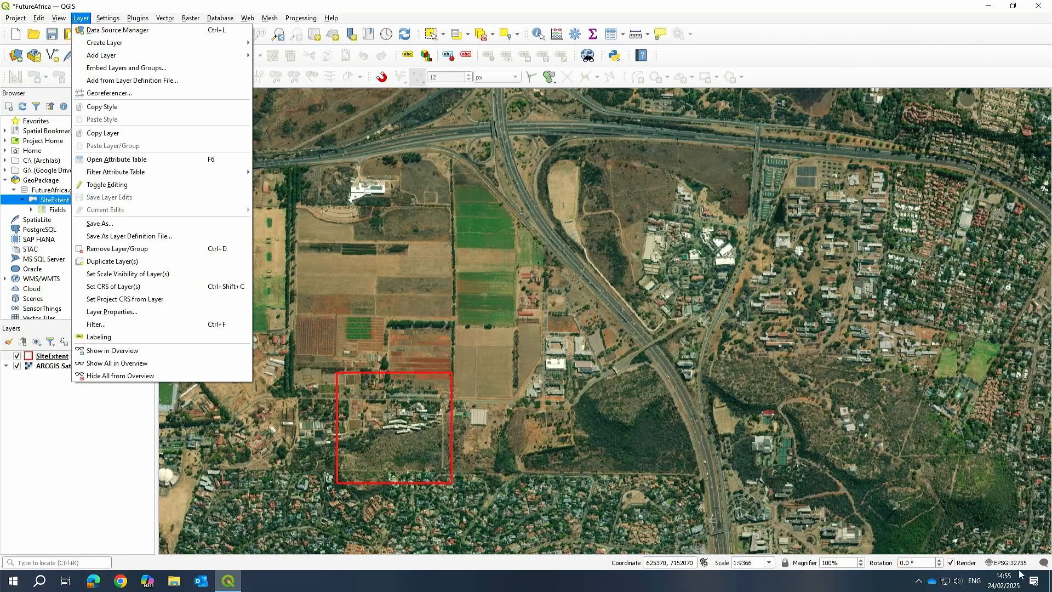
mouse_move(114, 48)
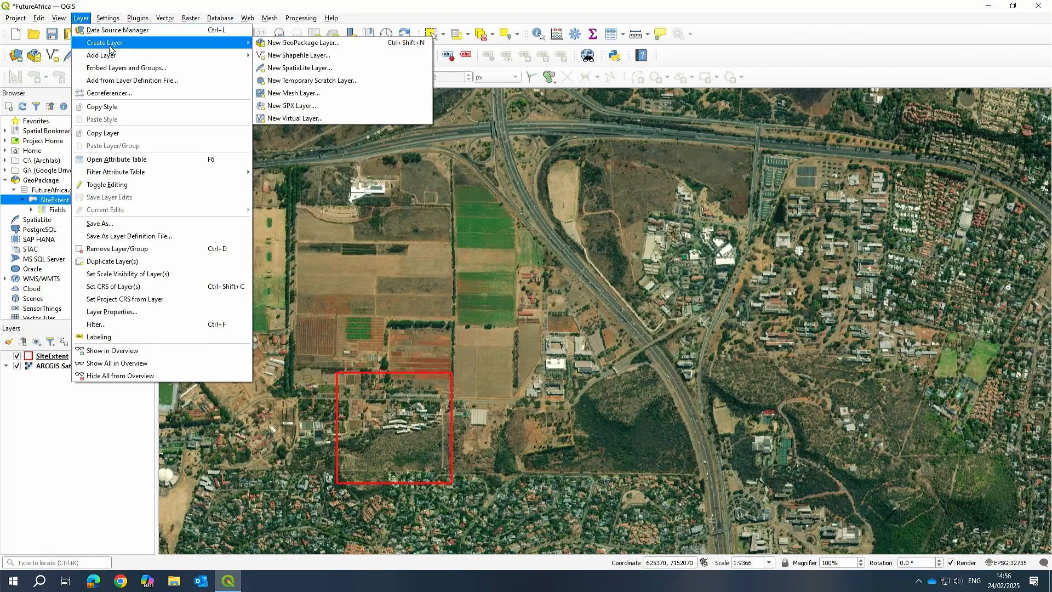
left_click(338, 46)
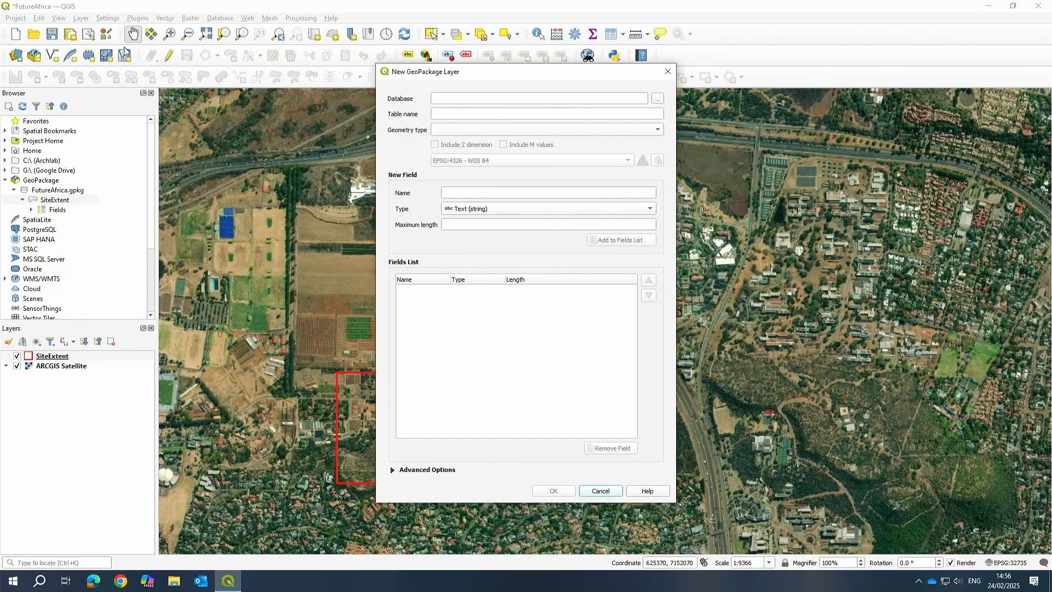
left_click(657, 99)
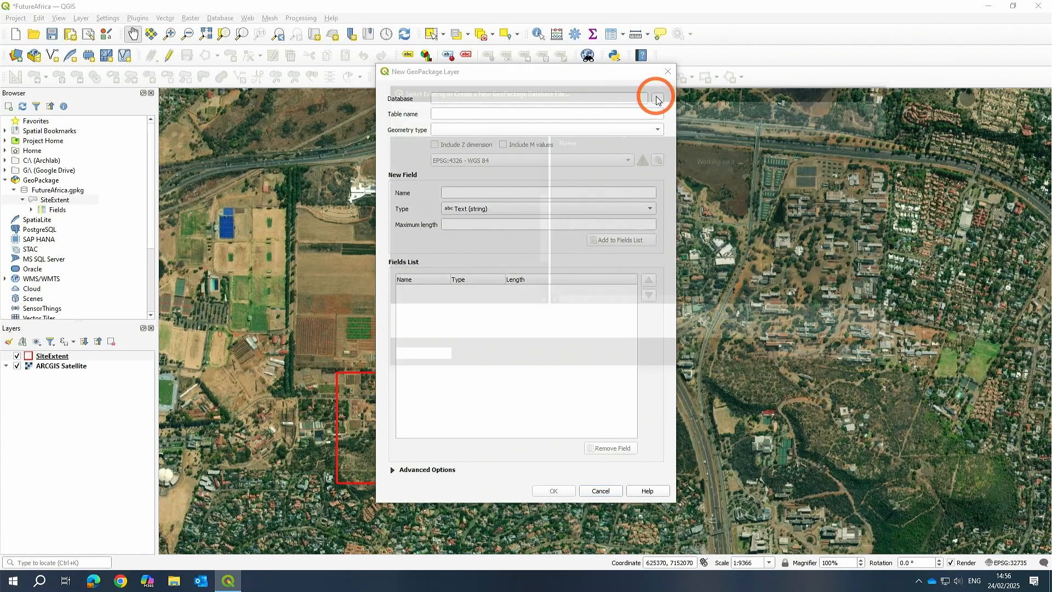
double_click(603, 159)
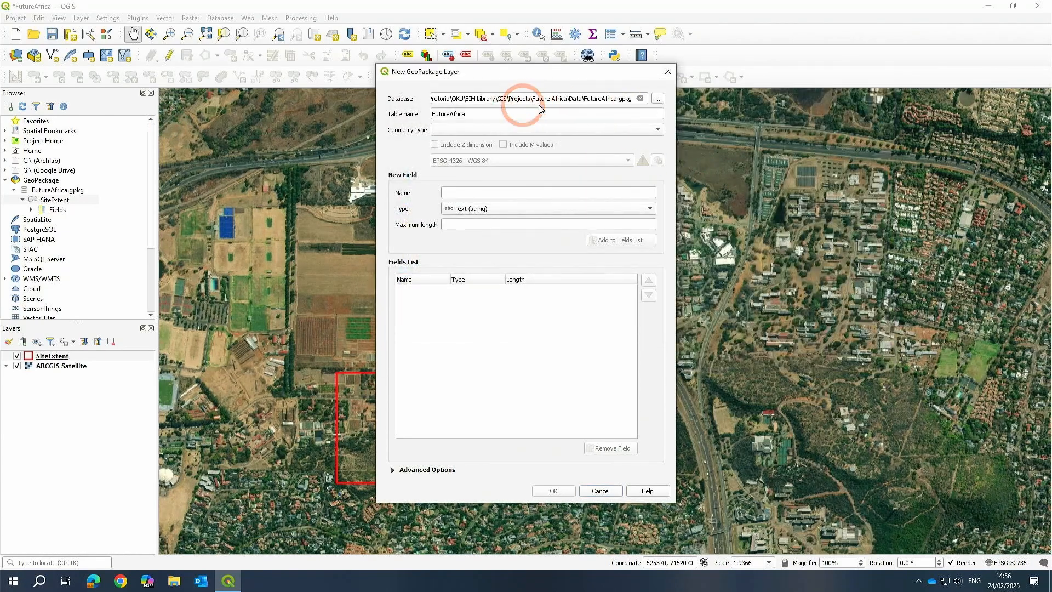
Name the new table ProjectStudy and set its geometry type to Polygon.
double_click(487, 112)
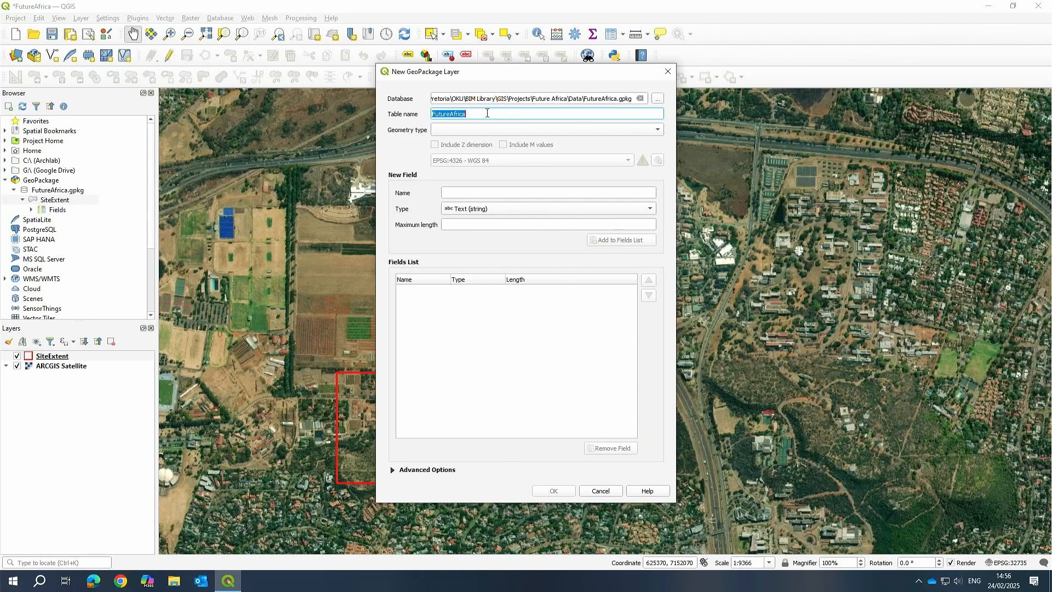
type("P")
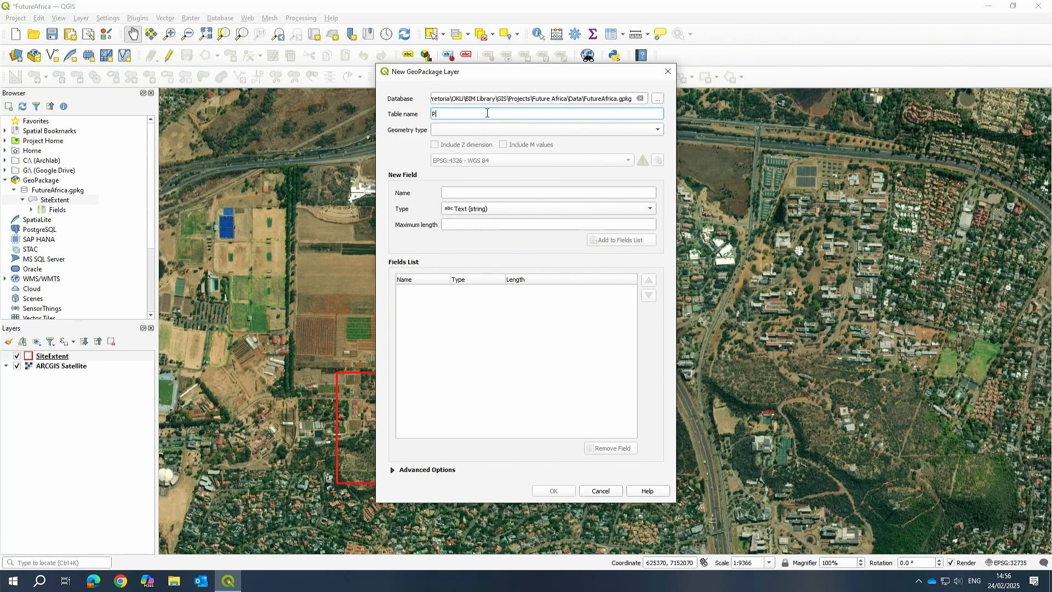
type("roject")
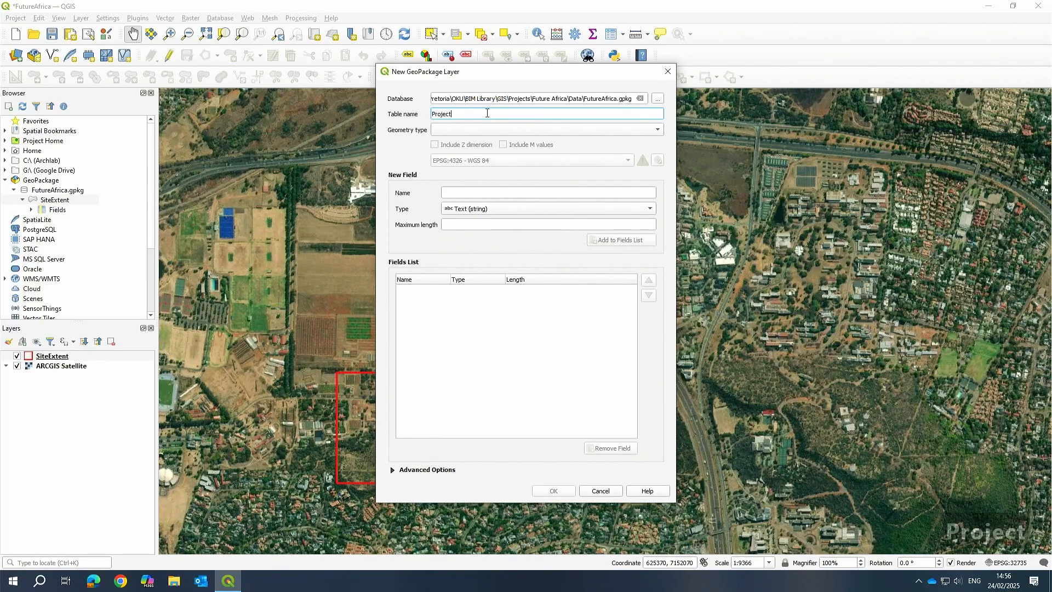
type("Study")
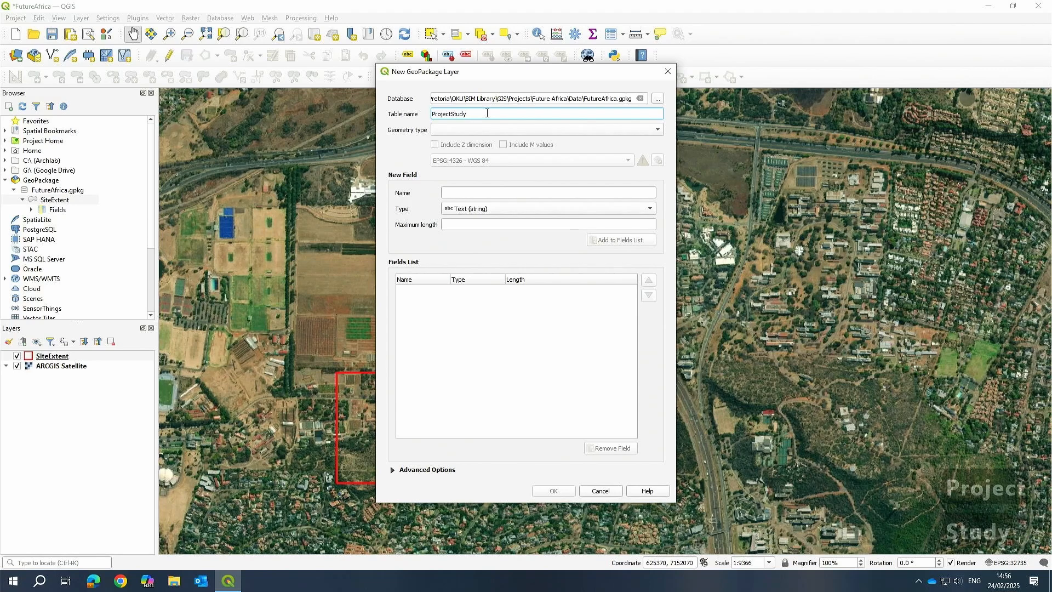
left_click(658, 132)
left_click(449, 163)
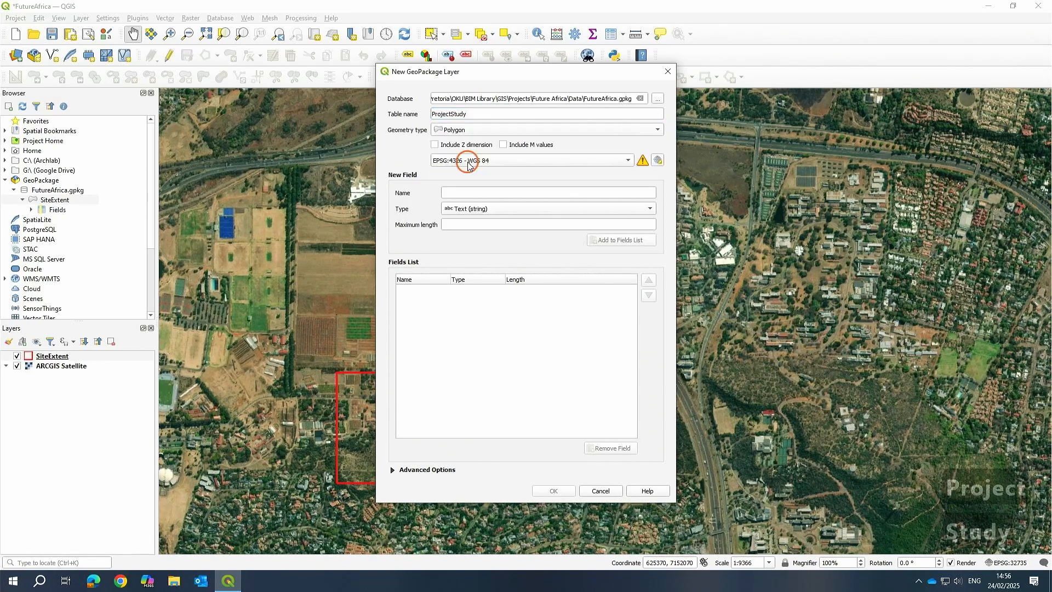
Set the new layer's CRS to the project CRS EPSG:32735 - WGS 84 / UTM zone 35S.
left_click(535, 160)
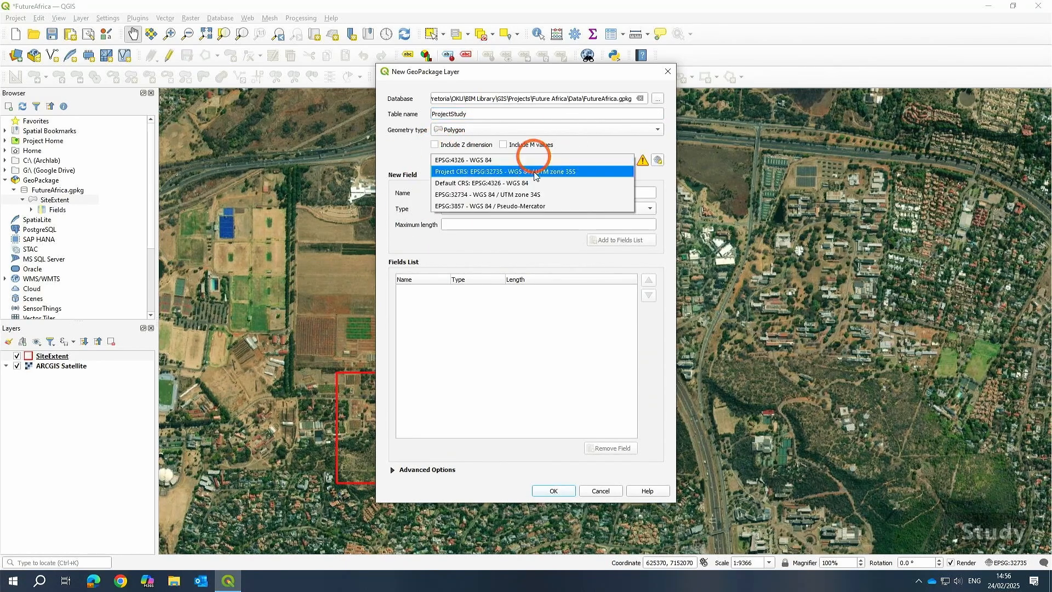
left_click(482, 169)
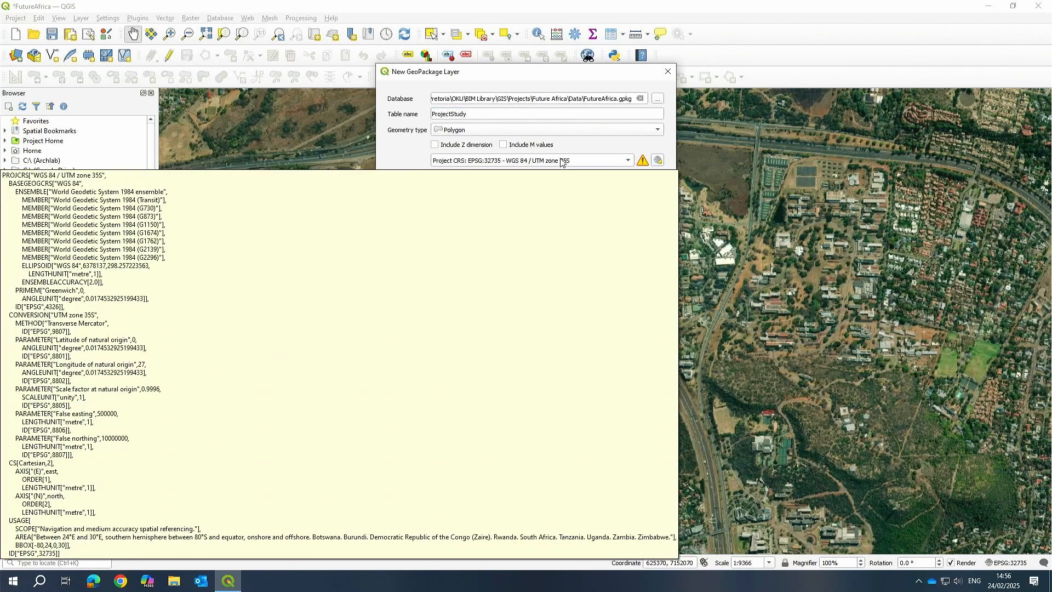
left_click(630, 159)
left_click(630, 159)
left_click(643, 161)
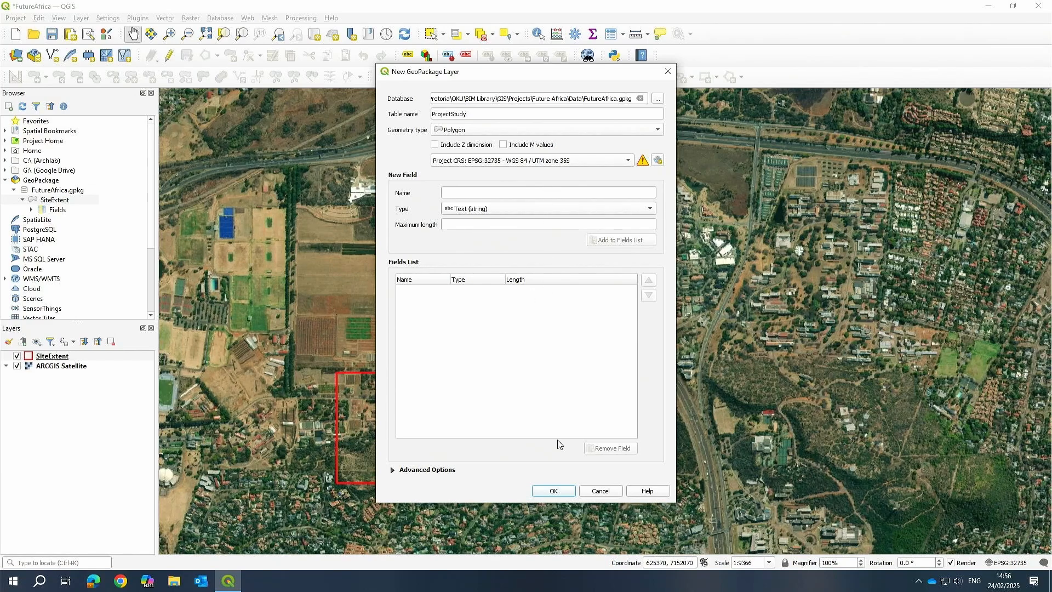
Create the layer as a new layer in the existing GeoPackage and refresh FutureAfrica.gpkg in the browser.
left_click(558, 493)
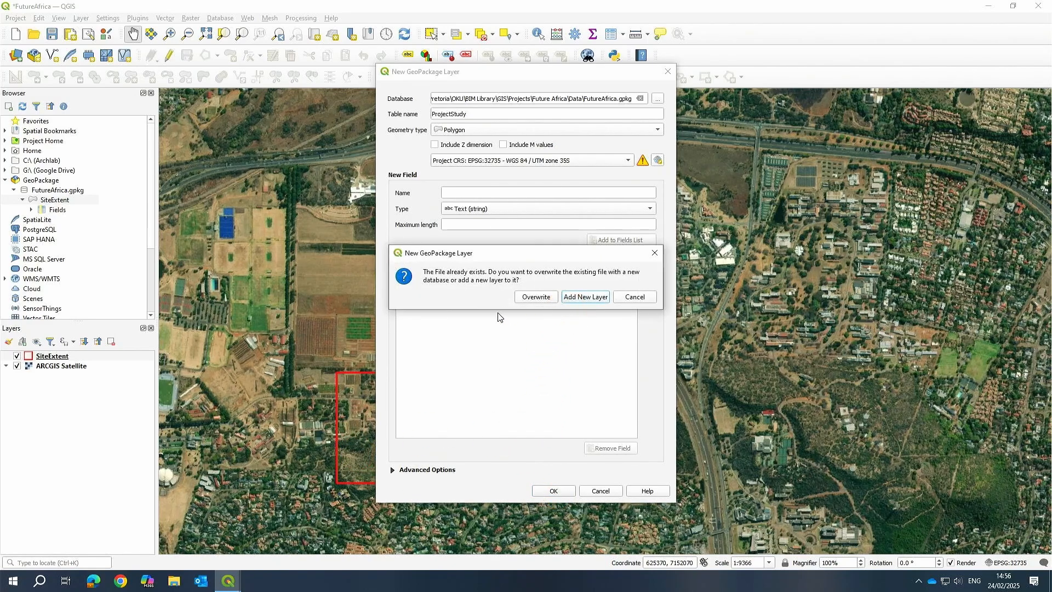
left_click(586, 297)
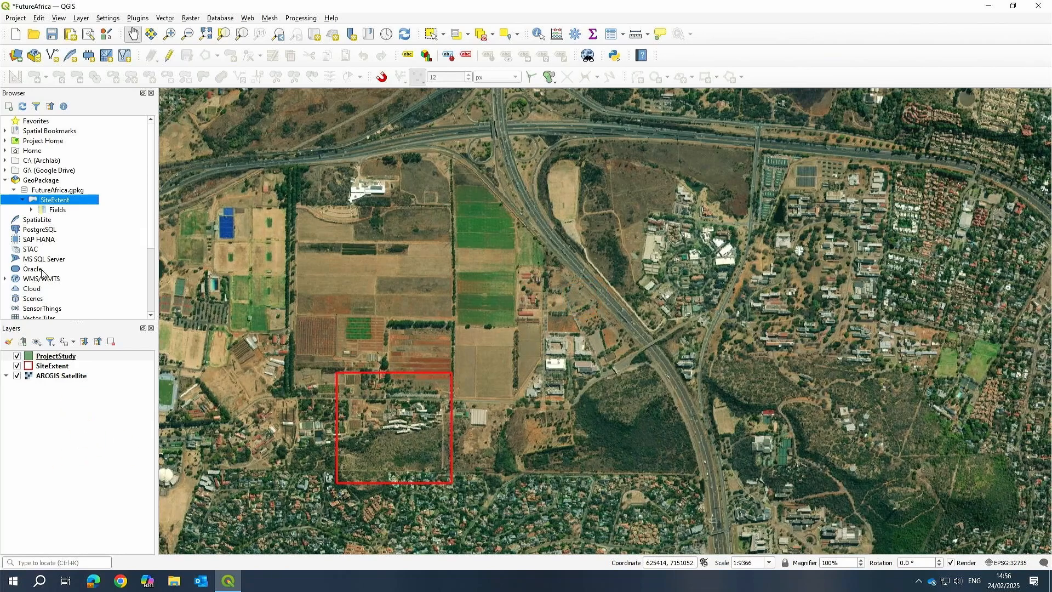
right_click(57, 195)
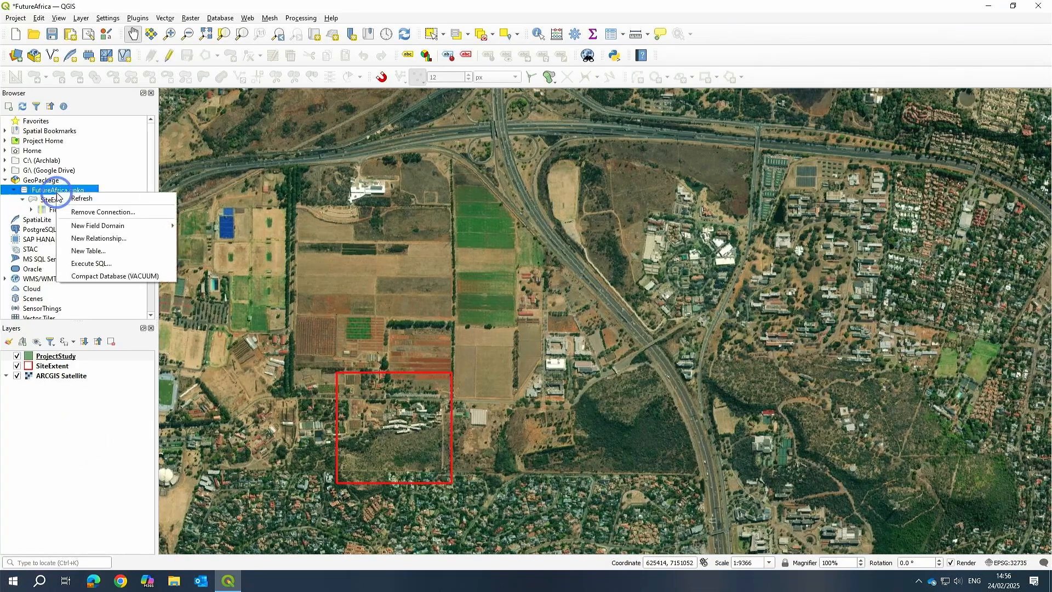
left_click(80, 197)
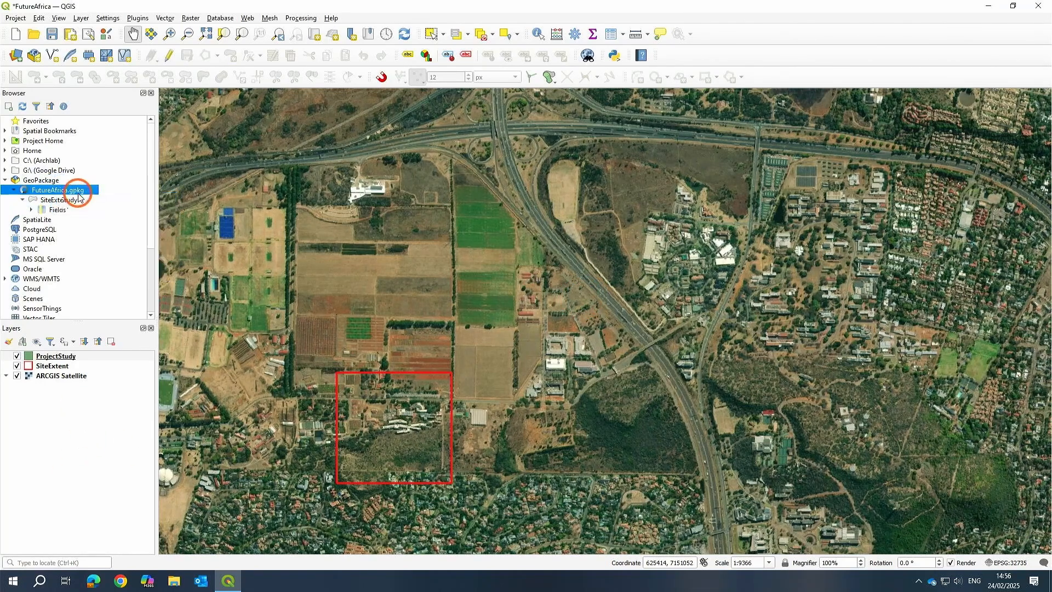
Edit the ProjectStudy layer and draw a large rectangle polygon around the campus enclosing the site extent, keeping the autogenerated fid.
left_click(47, 358)
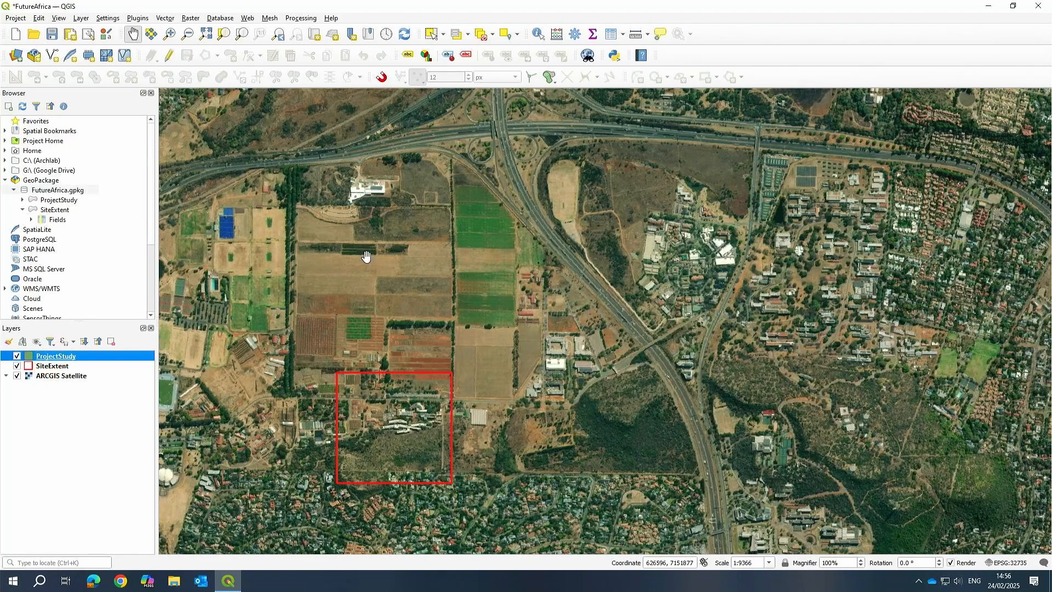
left_click(170, 57)
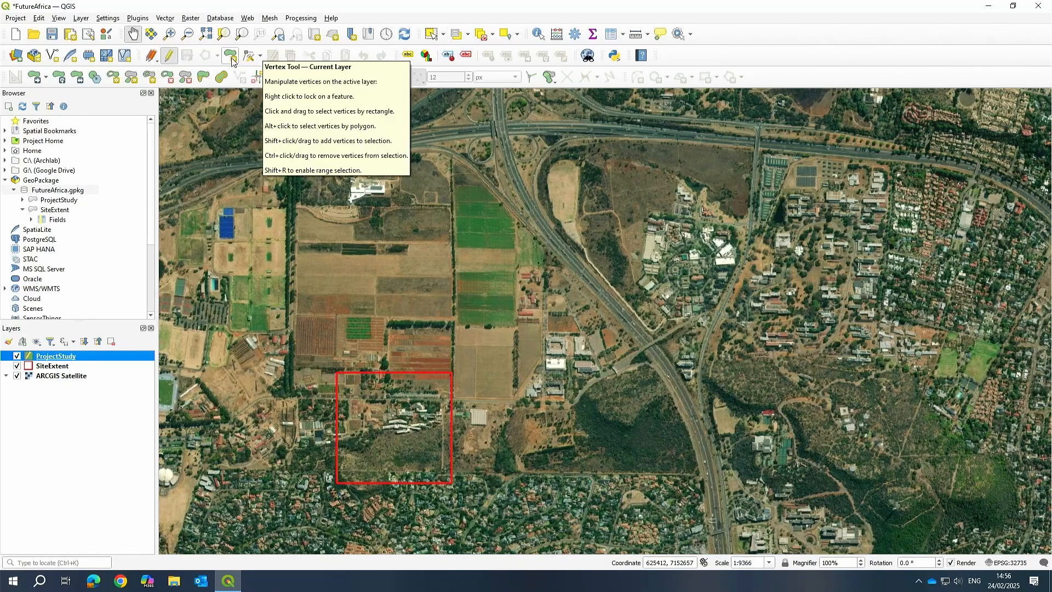
left_click(204, 55)
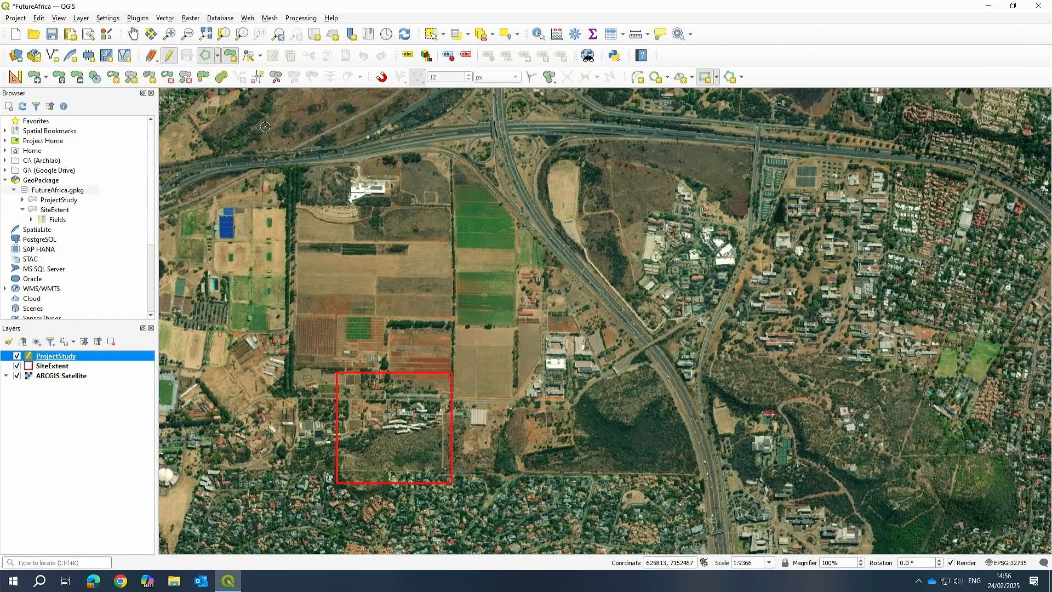
left_click(235, 111)
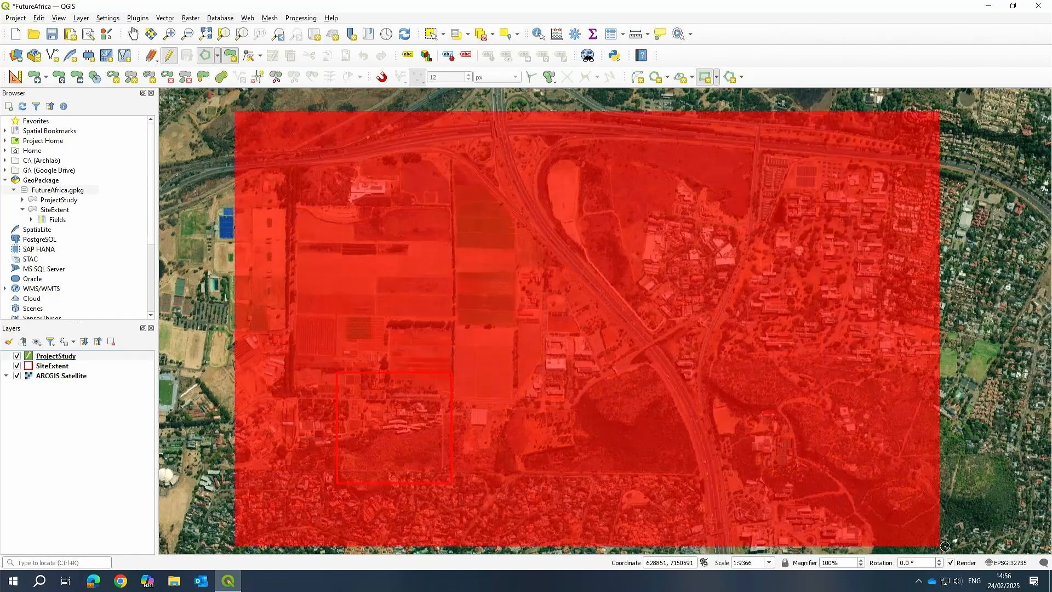
scroll(954, 465, "down", 1)
scroll(967, 526, "up", 1)
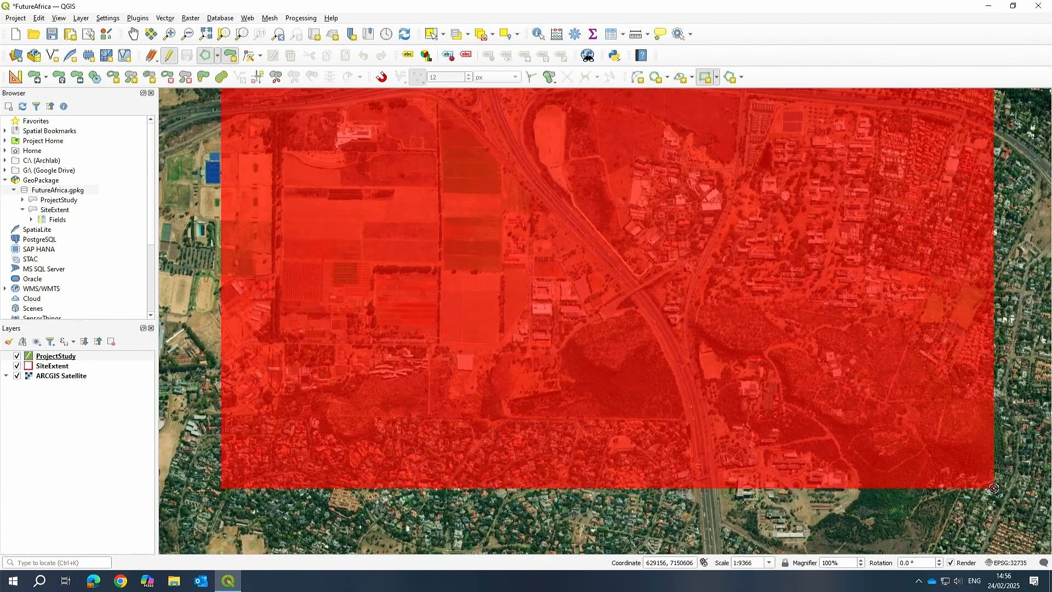
left_click(994, 488)
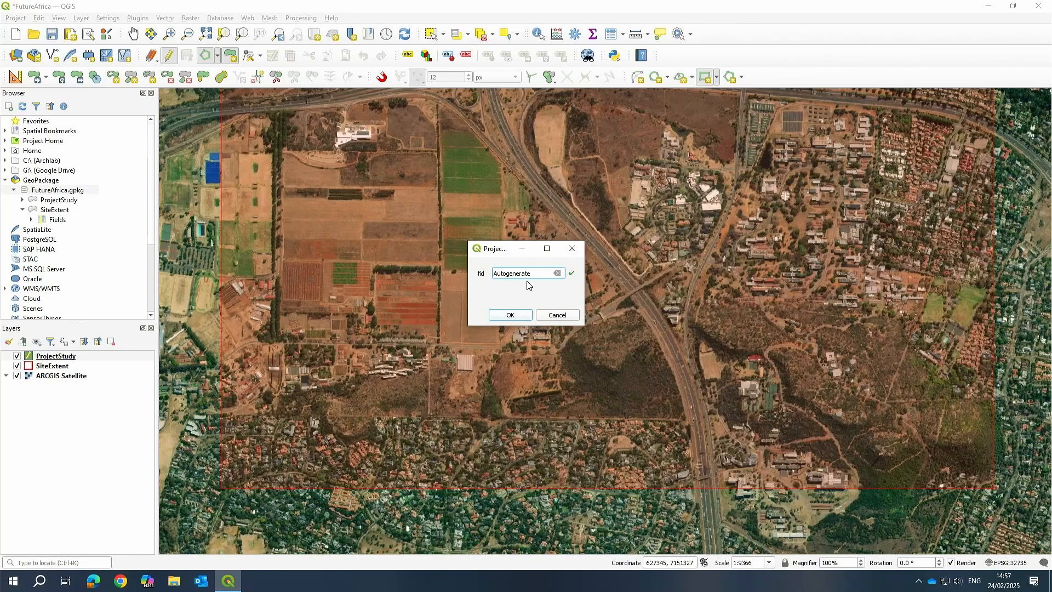
key("BackSpace")
key("BackSpace")
key("BackSpace")
key("BackSpace")
key("BackSpace")
key("BackSpace")
key("BackSpace")
key("BackSpace")
key("BackSpace")
key("BackSpace")
key("BackSpace")
key("BackSpace")
key("BackSpace")
key("BackSpace")
key("BackSpace")
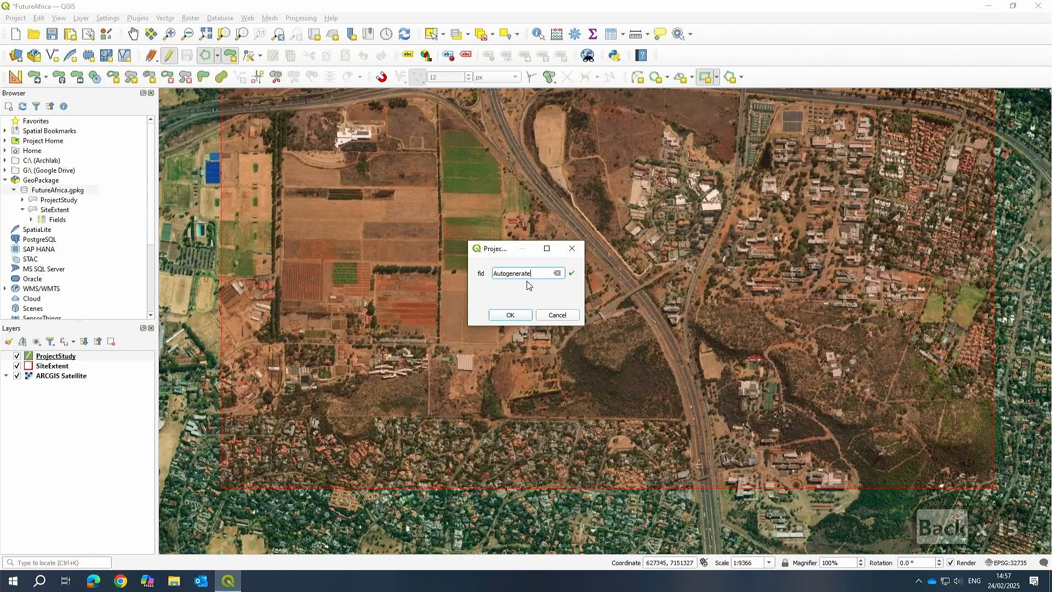
left_click(535, 273)
key("Return")
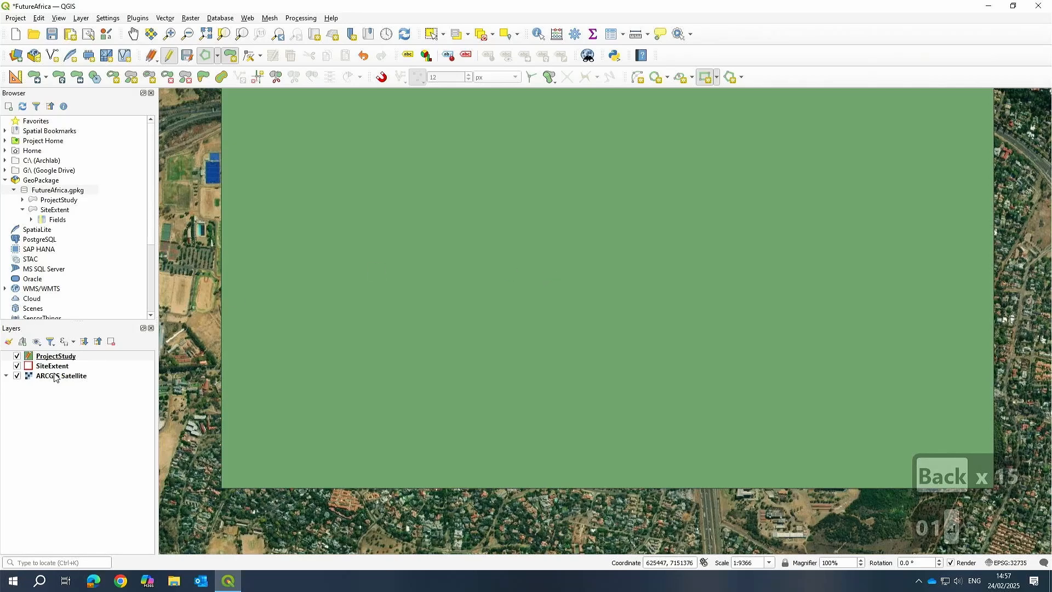
Restyle ProjectStudy with the outline red symbol and set its outline stroke style to Dash Line.
right_click(59, 356)
left_click(55, 343)
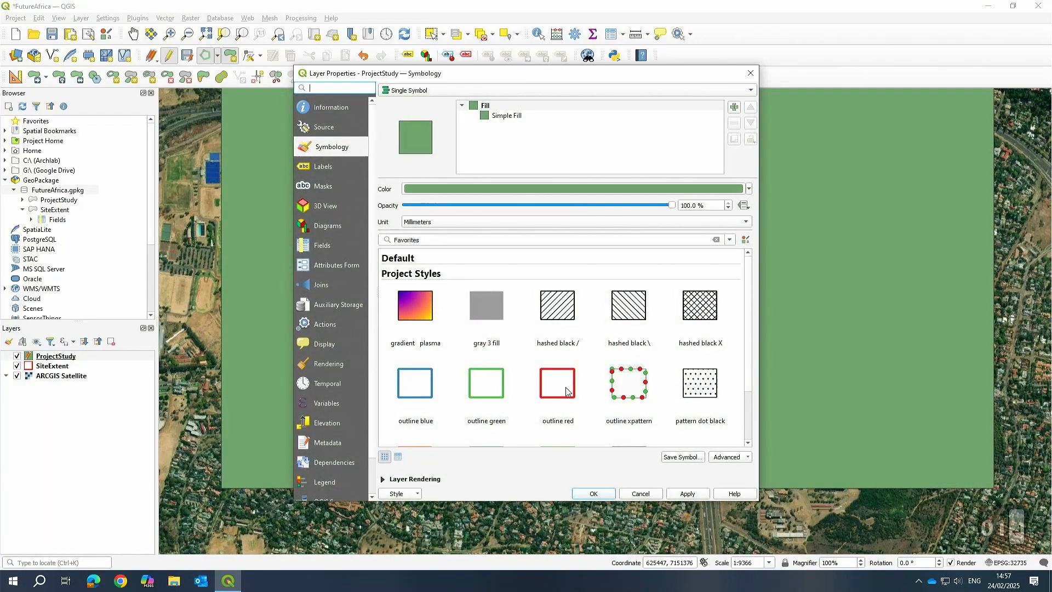
left_click(566, 392)
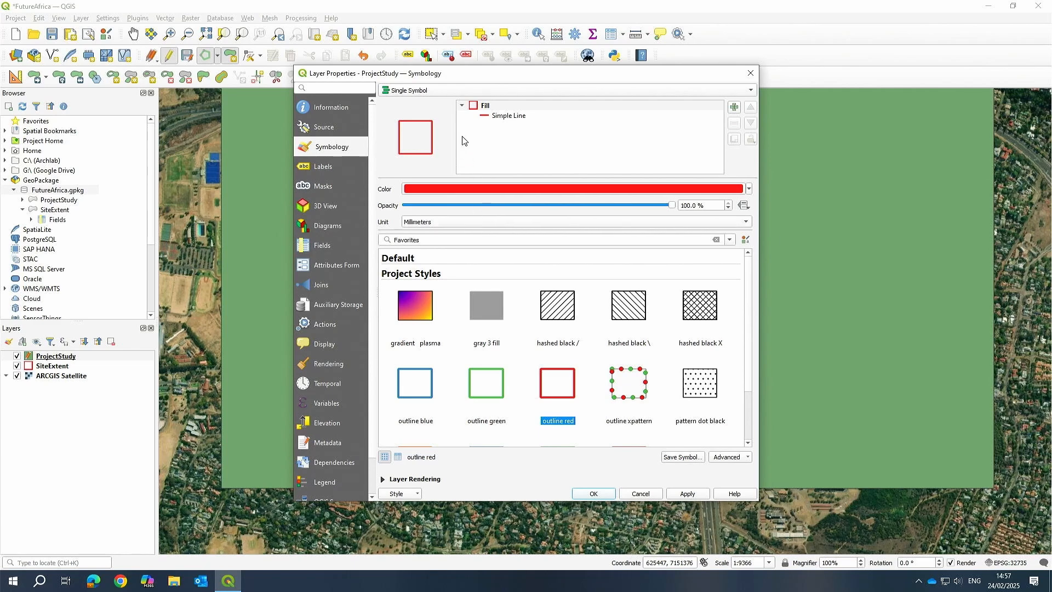
left_click(507, 116)
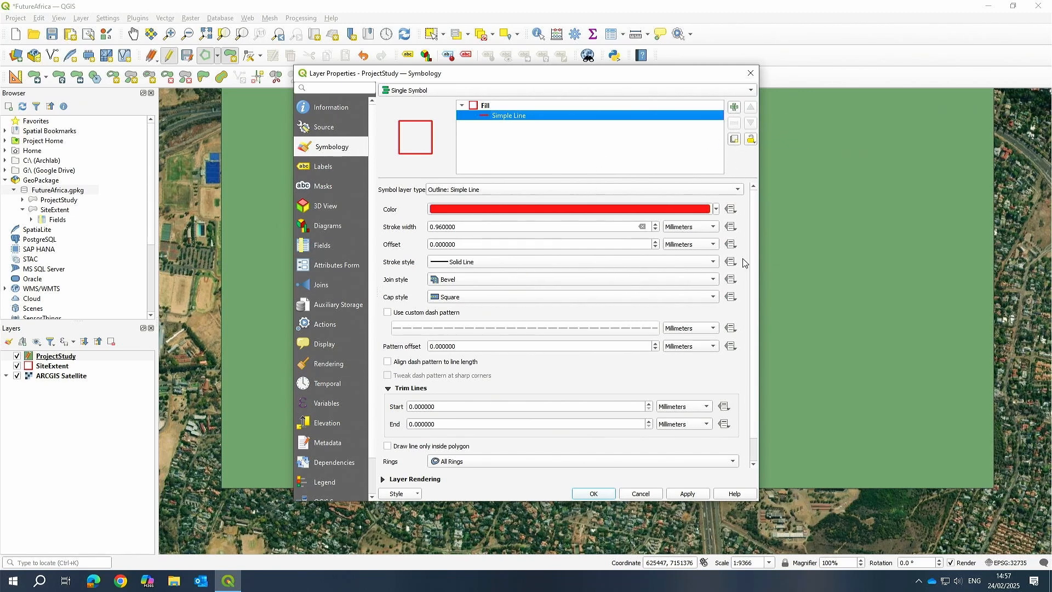
left_click_drag(755, 401, 760, 367)
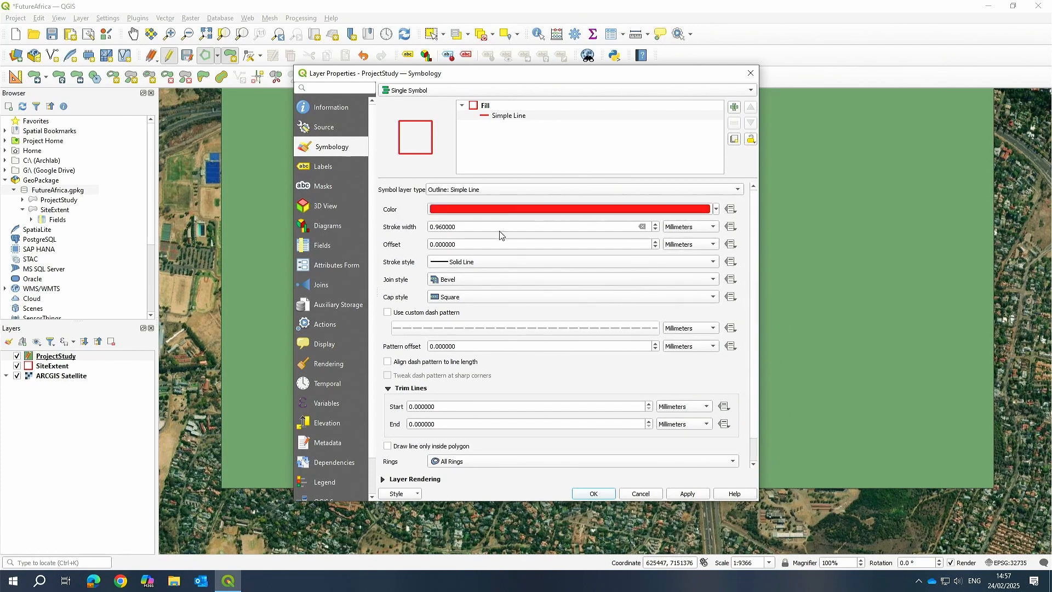
left_click(457, 261)
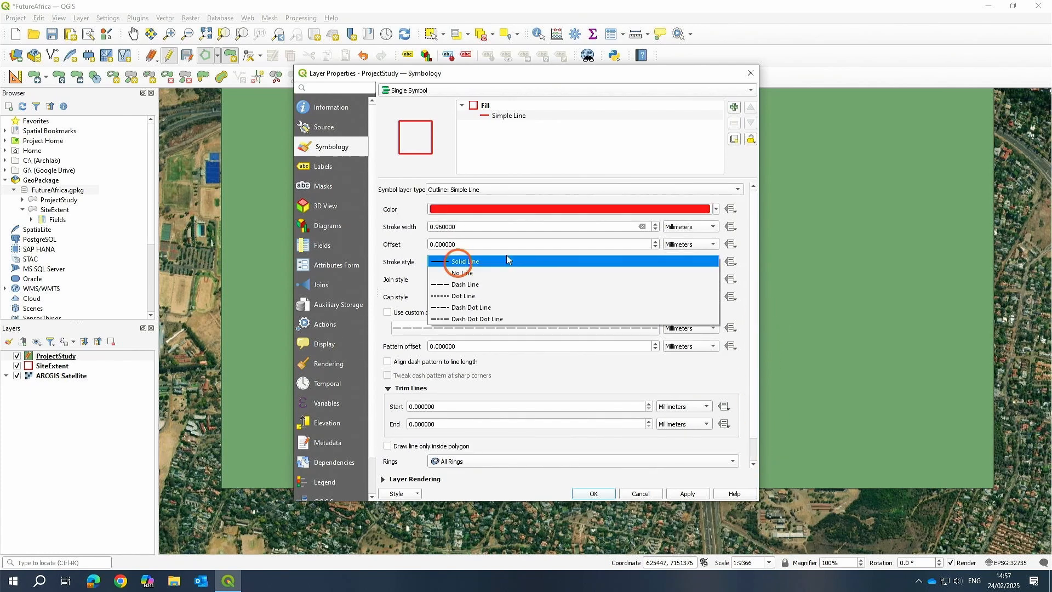
left_click(488, 285)
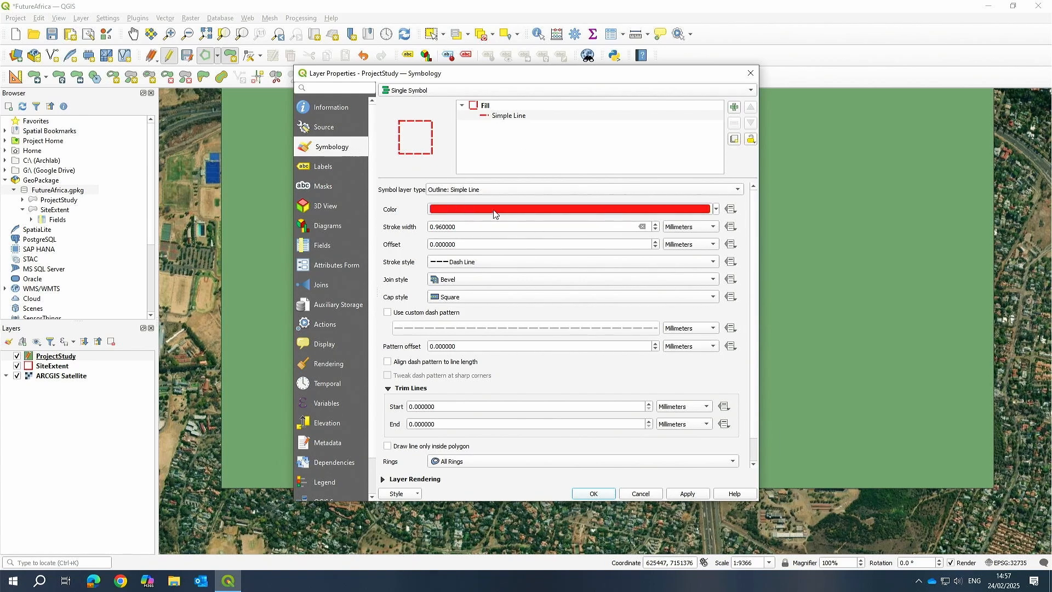
left_click(447, 214)
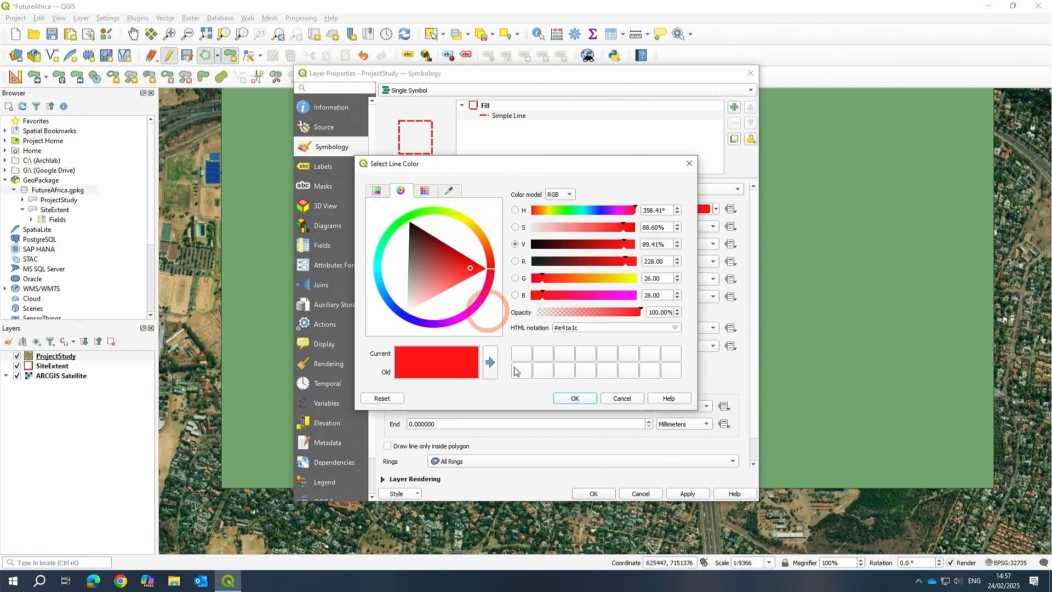
left_click(624, 398)
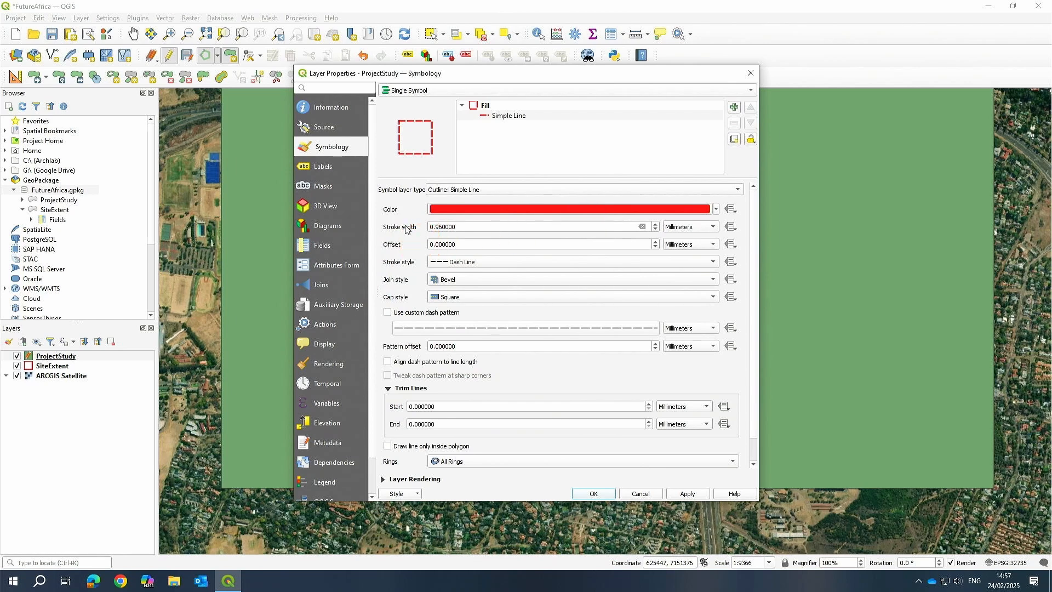
Apply the dashed red outline style to ProjectStudy and close the layer properties.
left_click(689, 494)
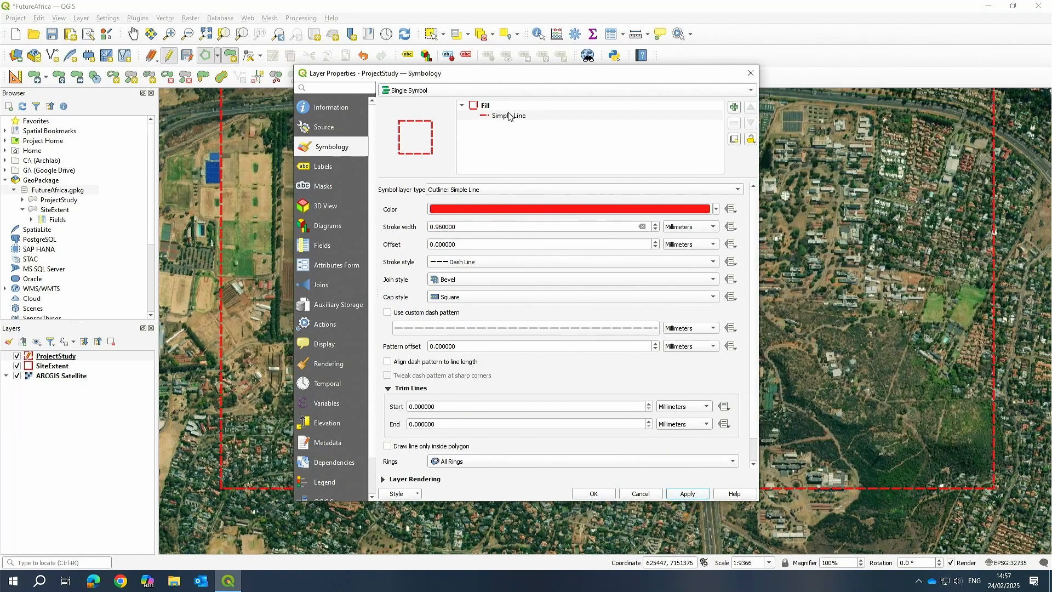
left_click(485, 106)
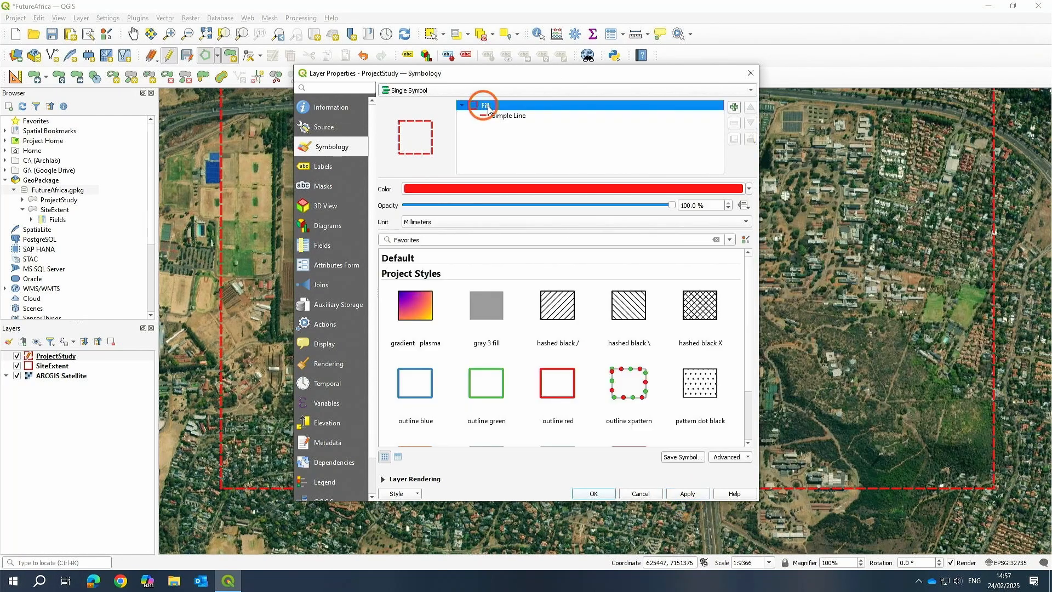
left_click(513, 117)
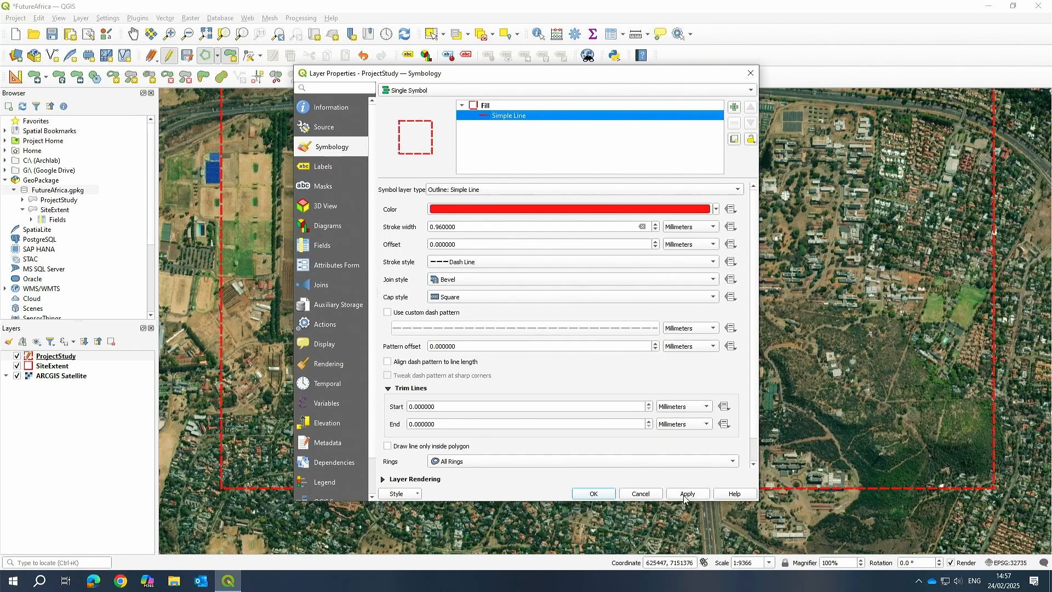
left_click(412, 493)
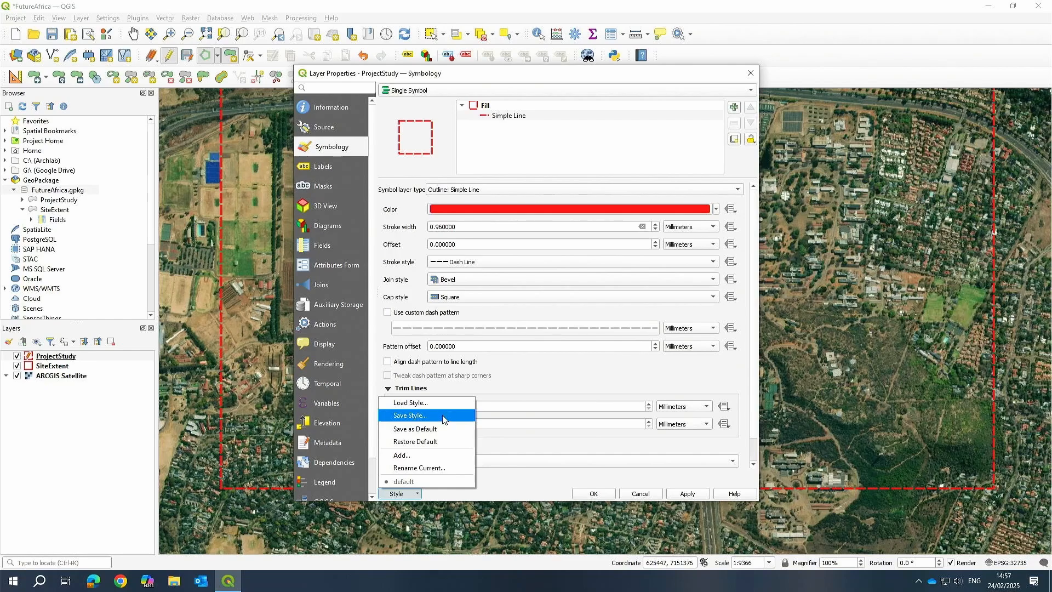
left_click(545, 476)
left_click(684, 495)
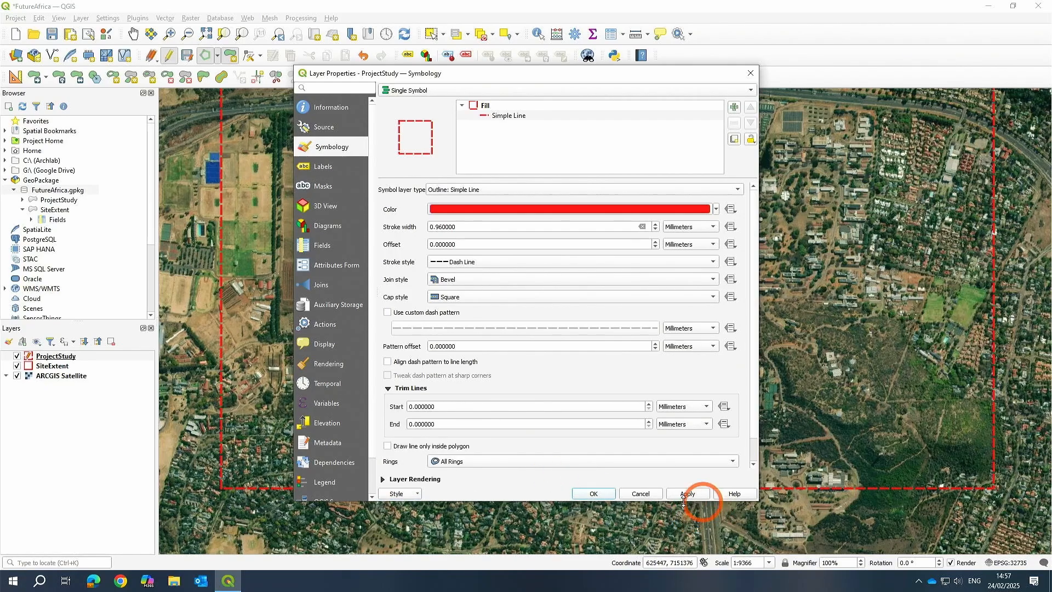
left_click(590, 493)
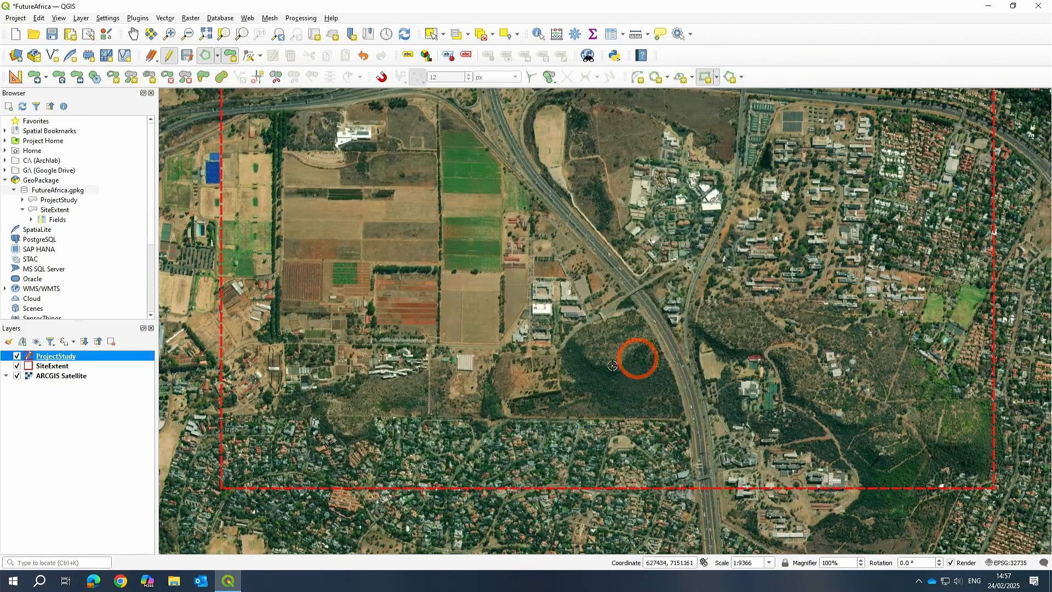
Save the edits made to the ProjectStudy layer.
scroll(652, 330, "down", 2)
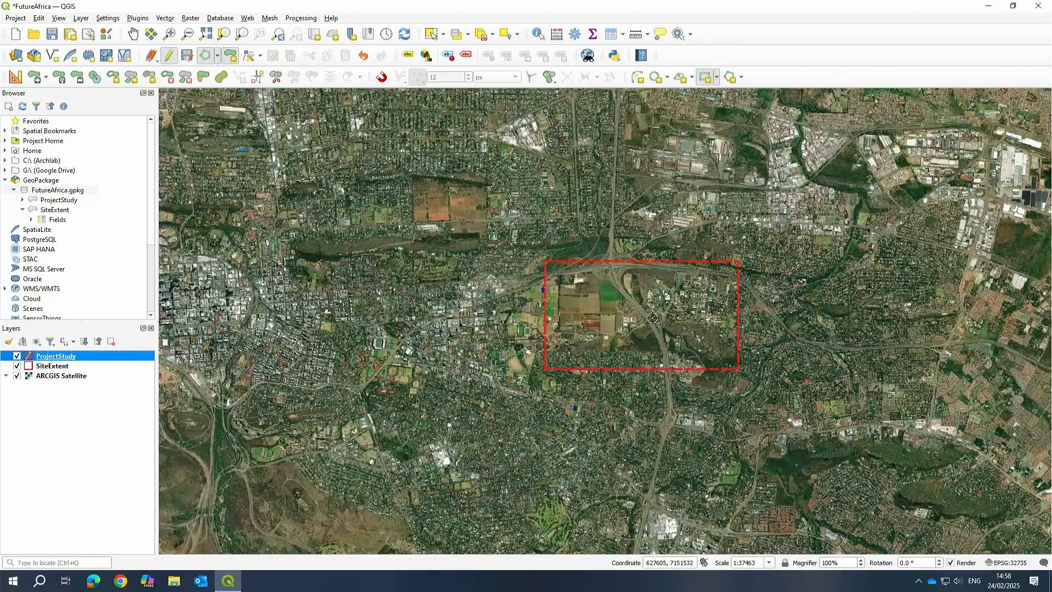
scroll(652, 329, "up", 2)
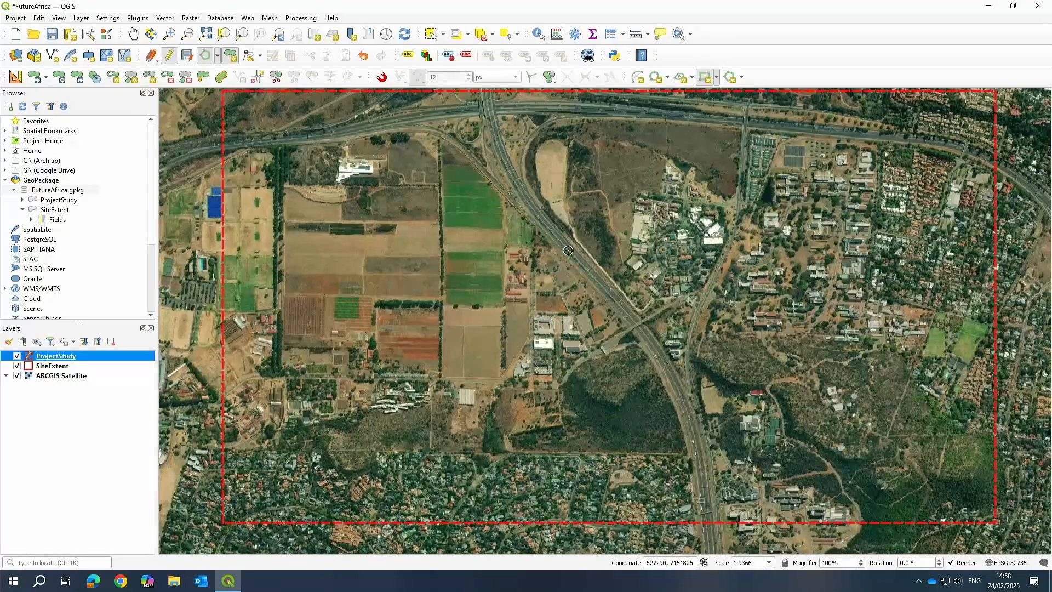
left_click(188, 56)
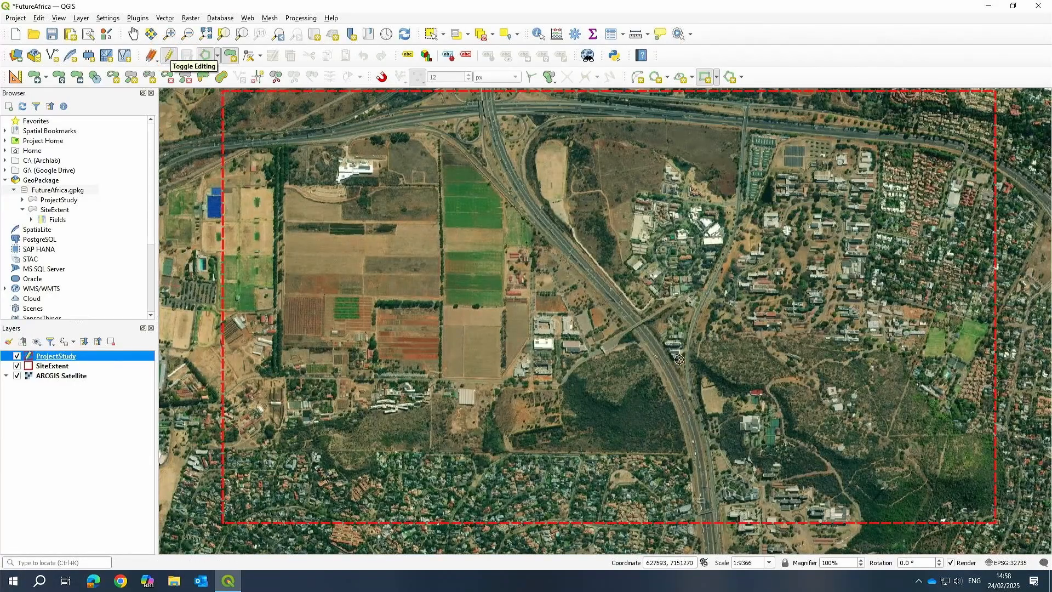
Inspect the SiteExtent layer on the map and the FutureAfrica.gpkg entry in the browser.
left_click(49, 368)
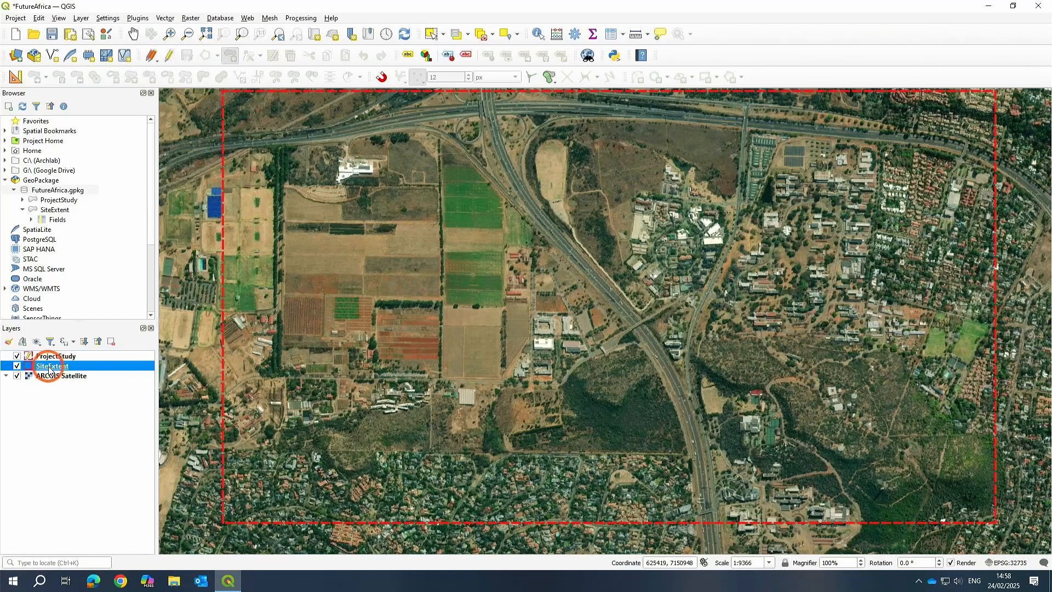
scroll(530, 392, "down", 1)
scroll(534, 381, "up", 2)
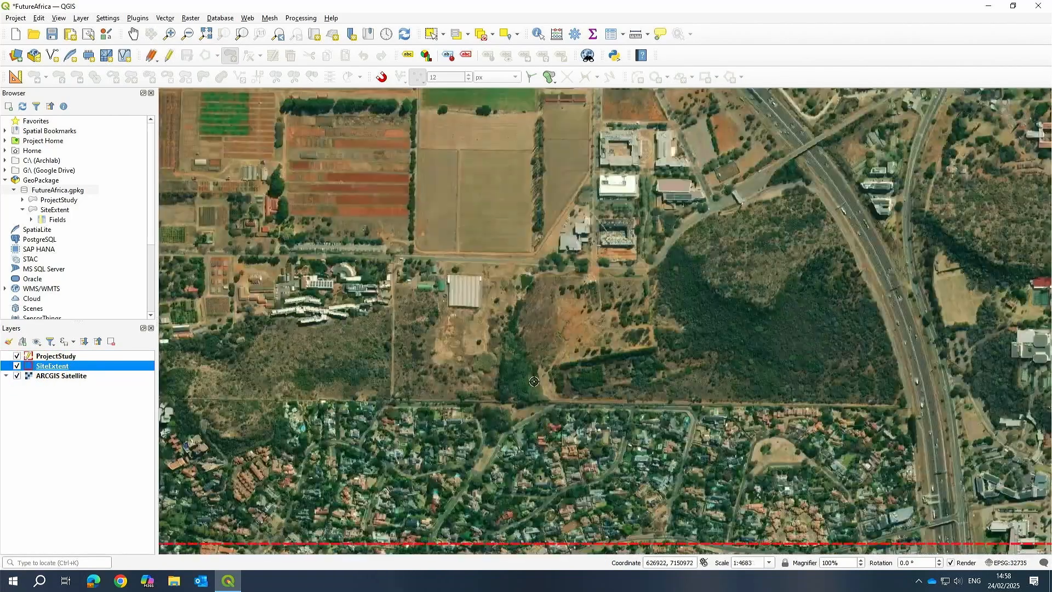
right_click(49, 187)
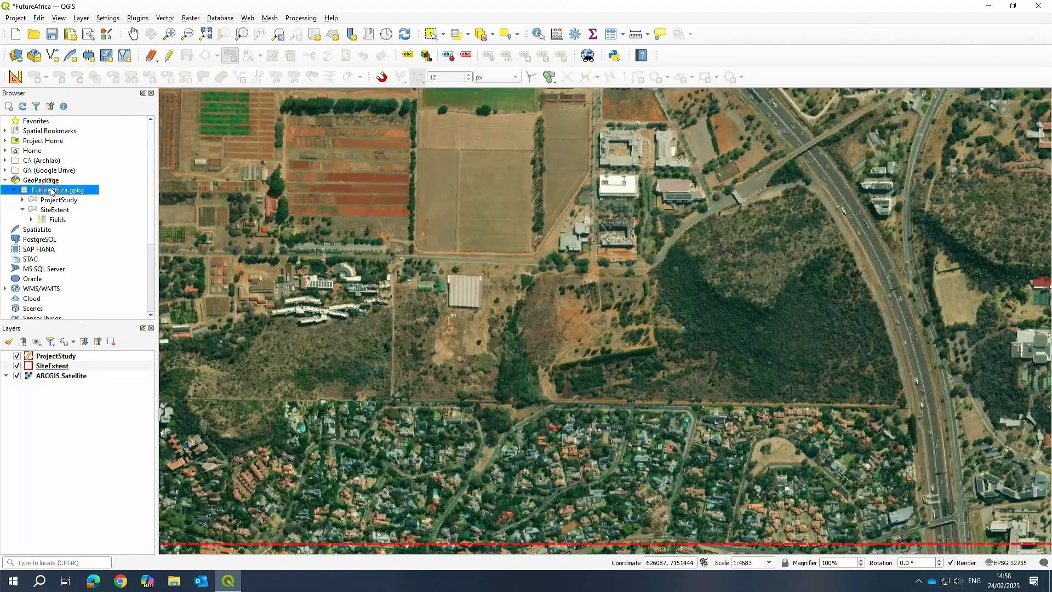
left_click(73, 191)
scroll(589, 274, "down", 1)
scroll(604, 251, "down", 1)
scroll(605, 251, "up", 2)
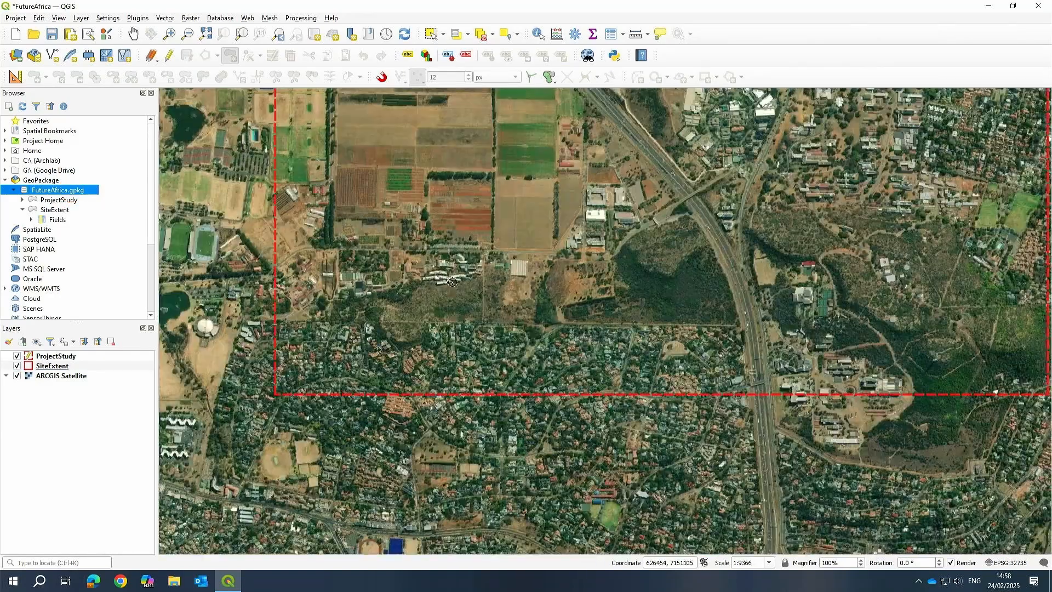
Examine the SiteExtent layer's options and the campus area on the map.
left_click(20, 366)
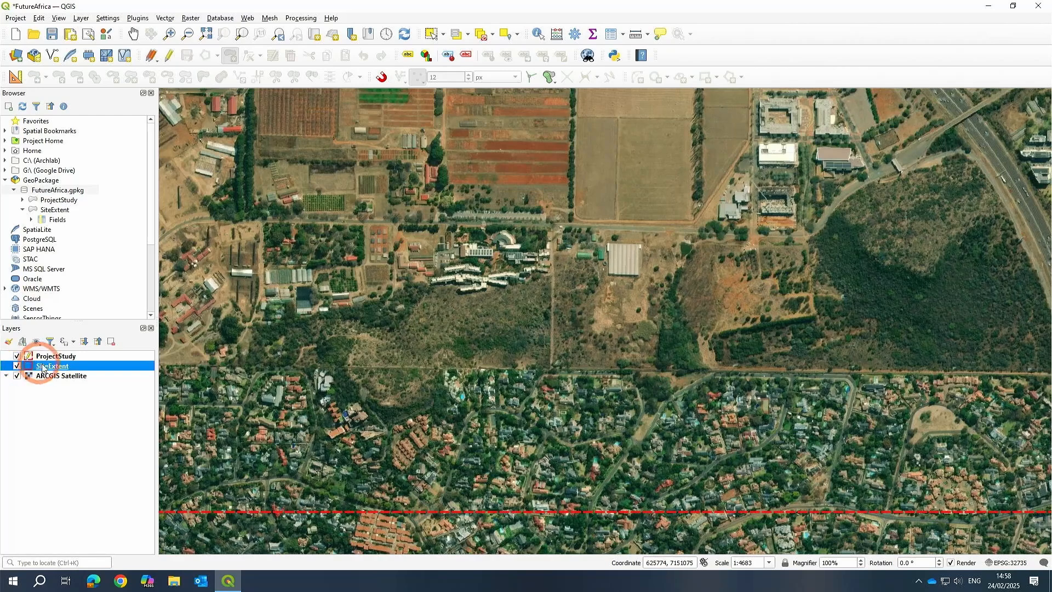
left_click(43, 366)
right_click(42, 367)
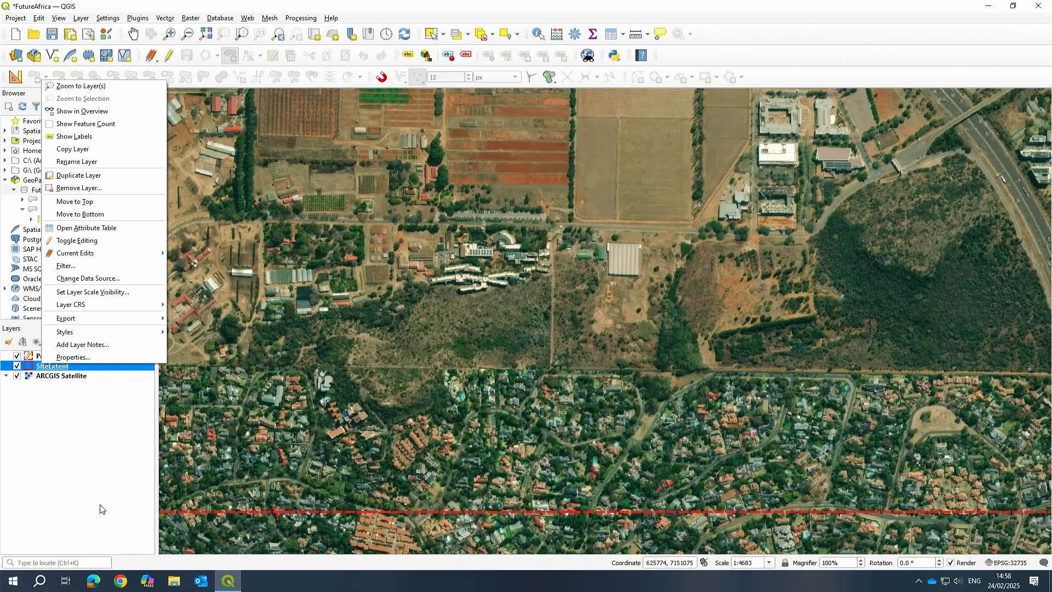
left_click(579, 237)
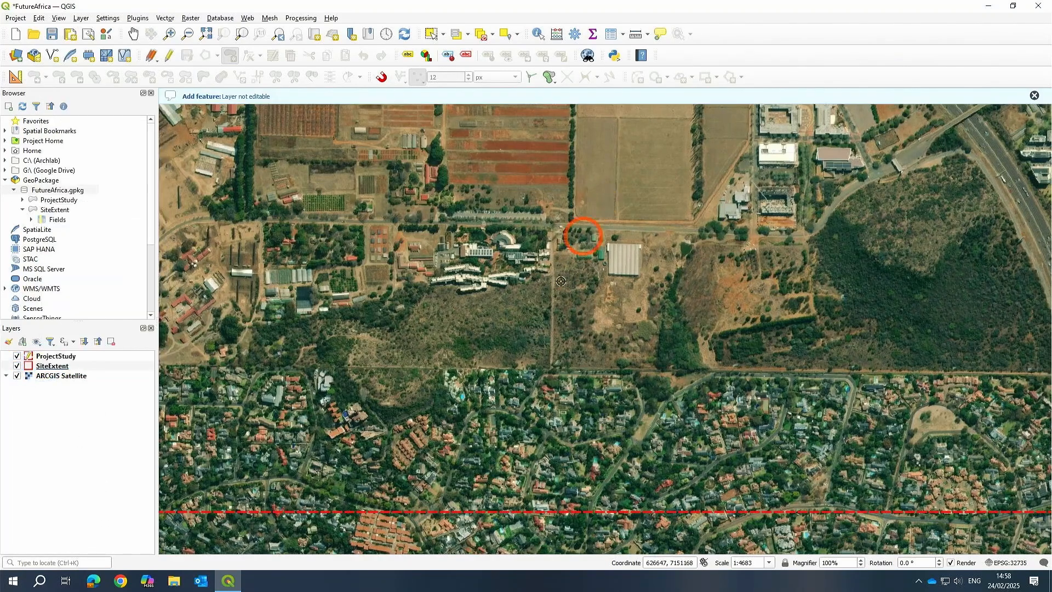
scroll(576, 245, "down", 1)
left_click_drag(596, 200, 536, 298)
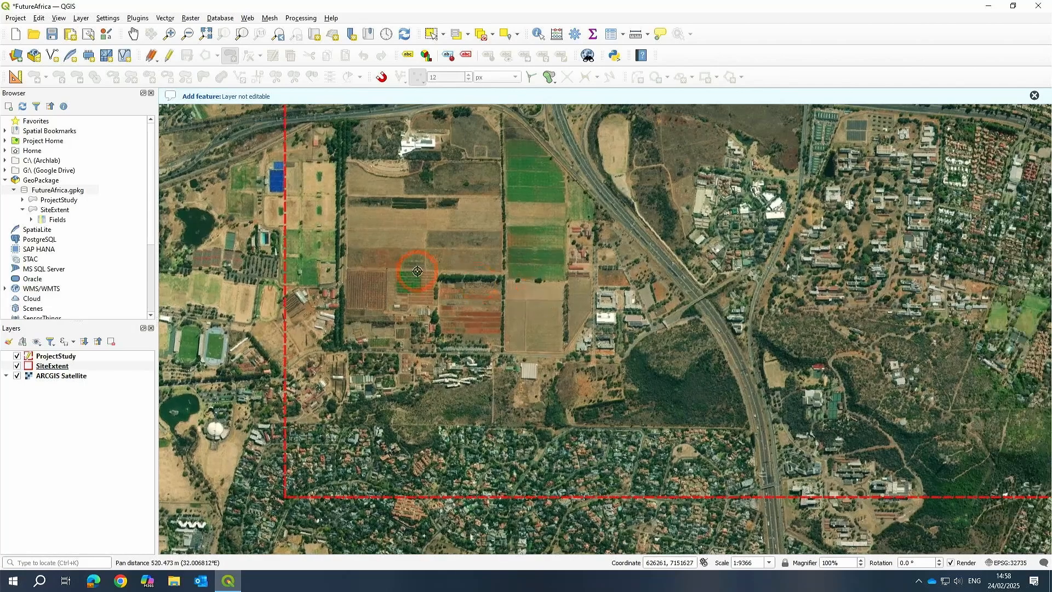
scroll(418, 273, "down", 1)
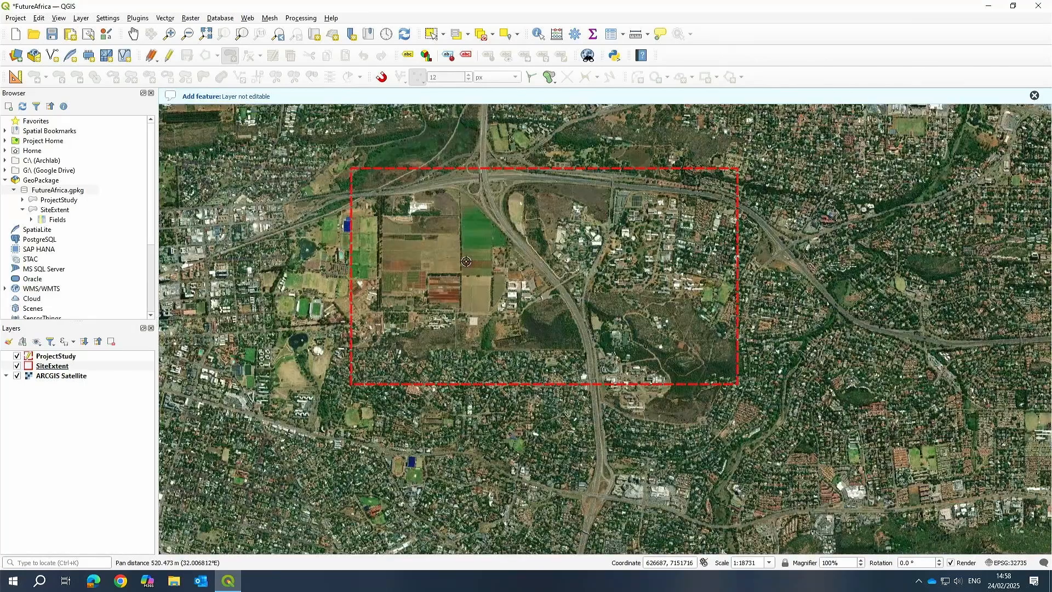
left_click(48, 356)
left_click(170, 56)
left_click(171, 57)
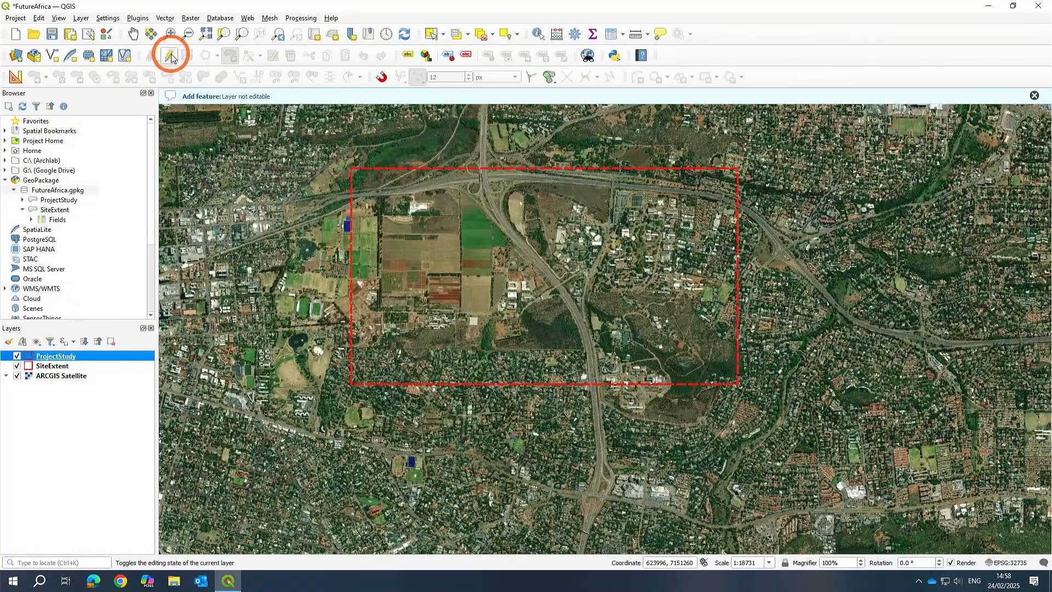
left_click(42, 442)
left_click(577, 204)
left_click(554, 333)
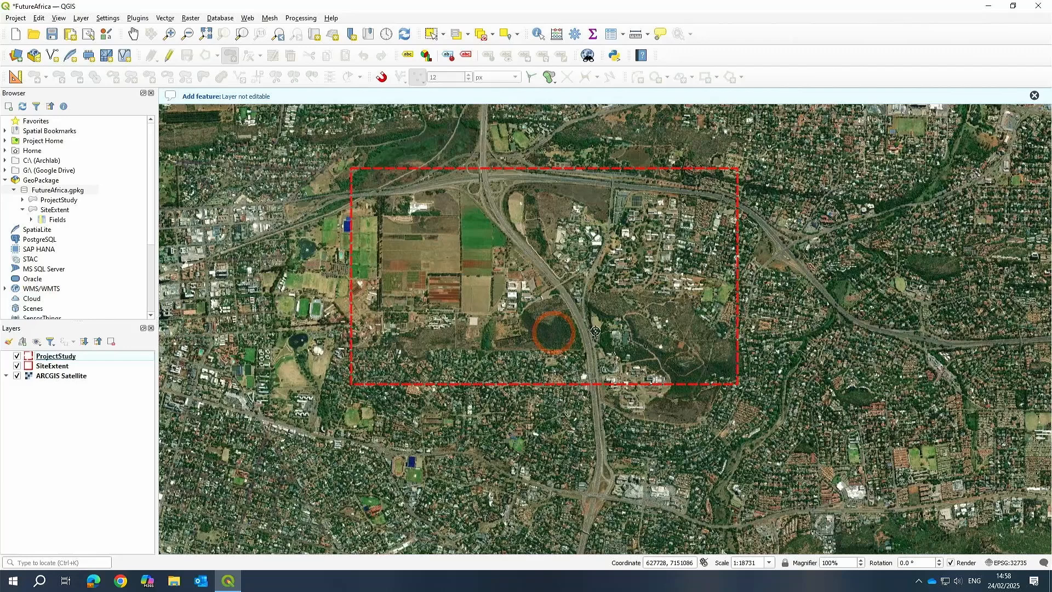
Zoom to the SiteExtent layer and examine it on the map.
left_click(48, 366)
left_click(50, 378)
left_click(47, 368)
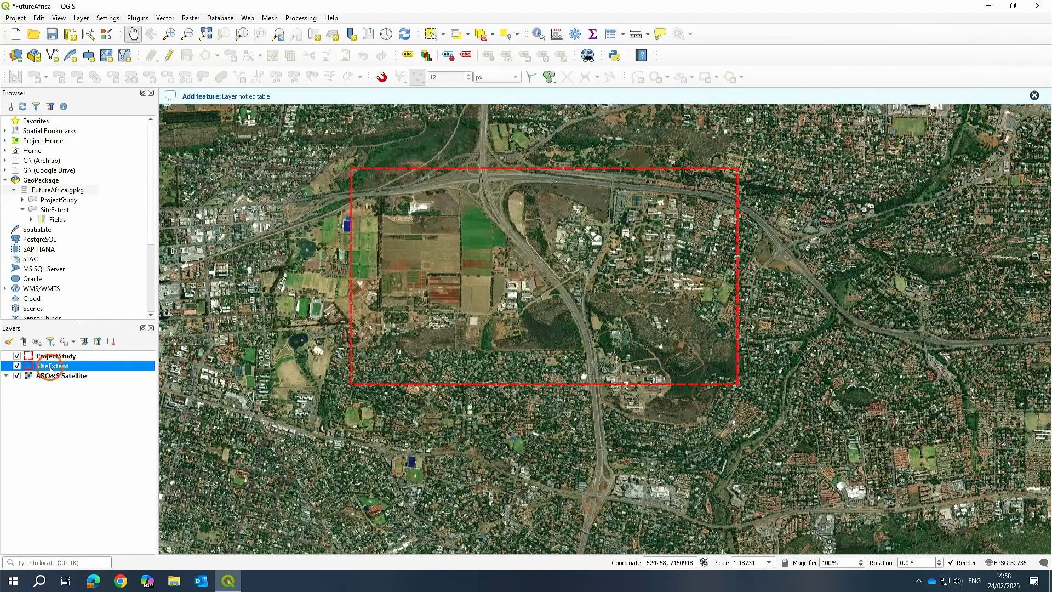
left_click(49, 366)
right_click(47, 368)
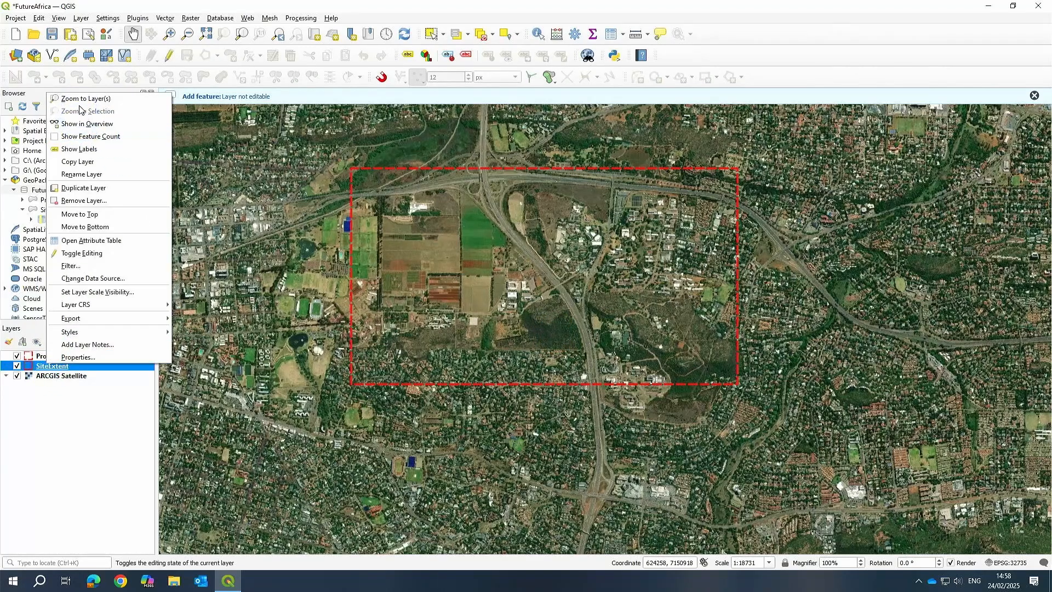
left_click(375, 258)
left_click(85, 99)
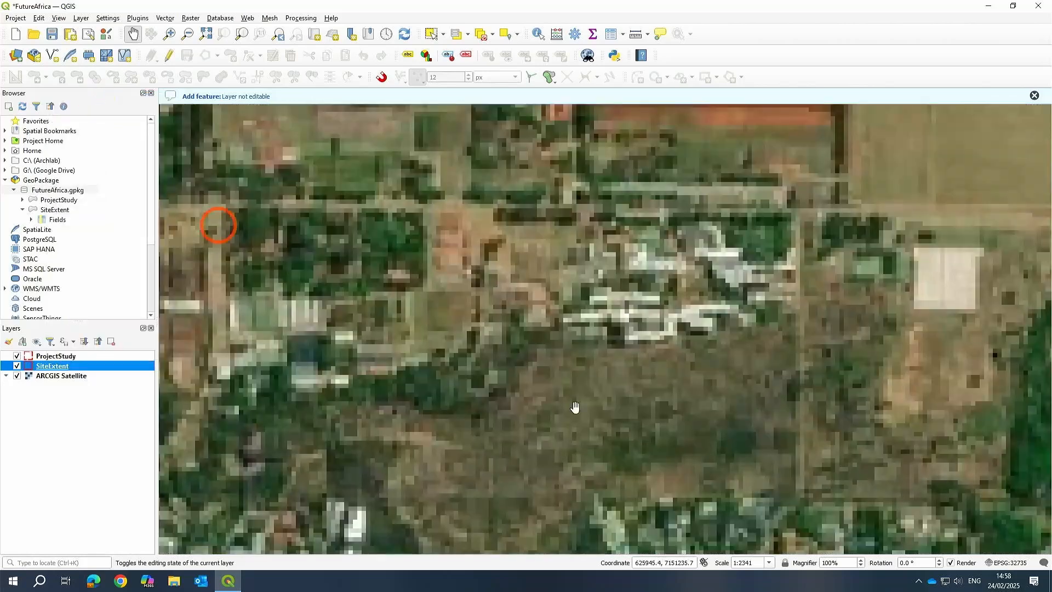
right_click(50, 367)
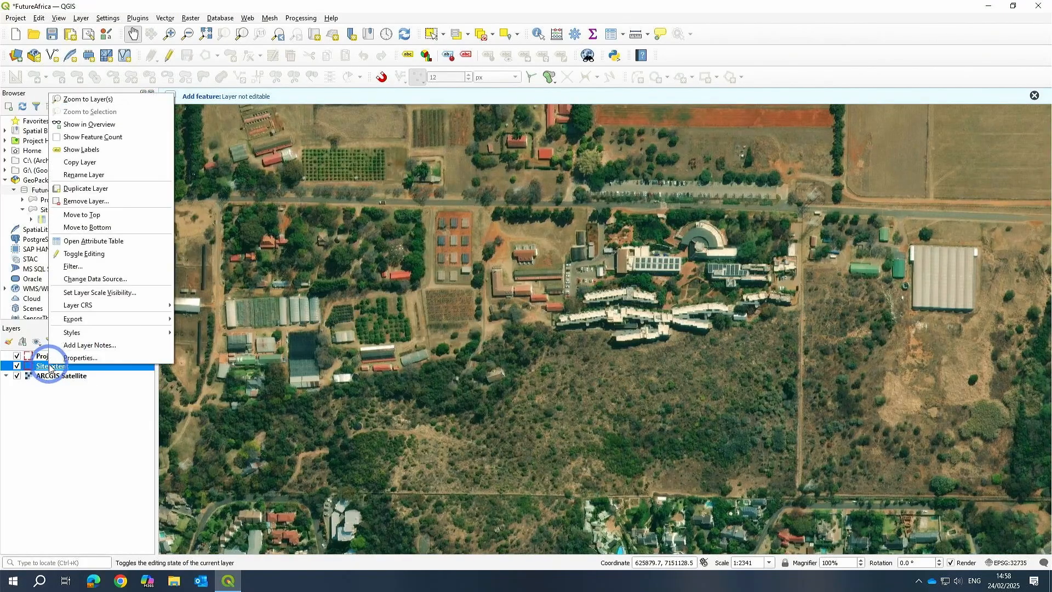
left_click(86, 502)
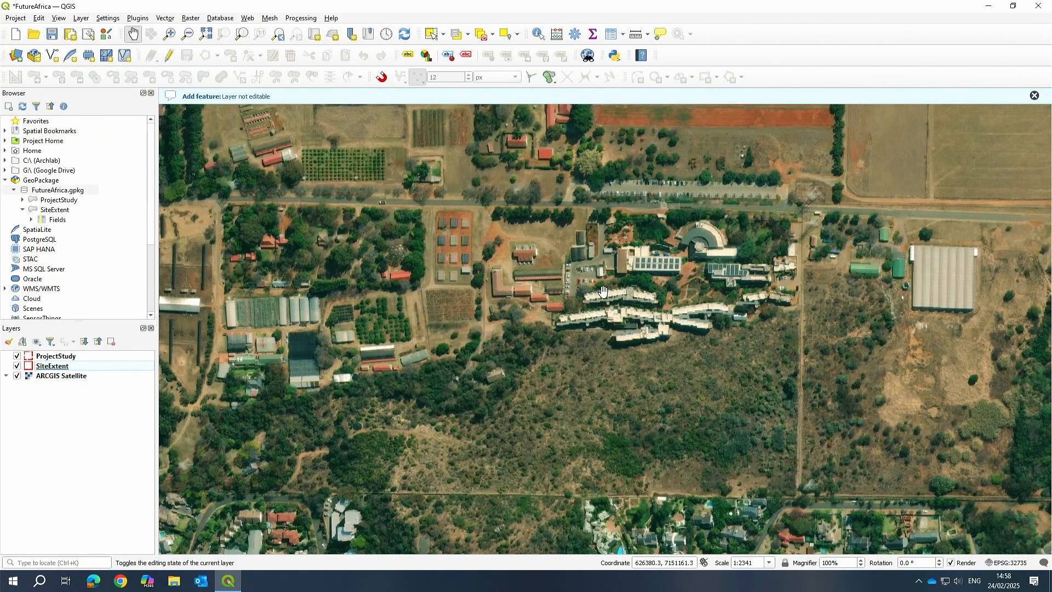
scroll(603, 291, "down", 2)
left_click_drag(702, 320, 666, 330)
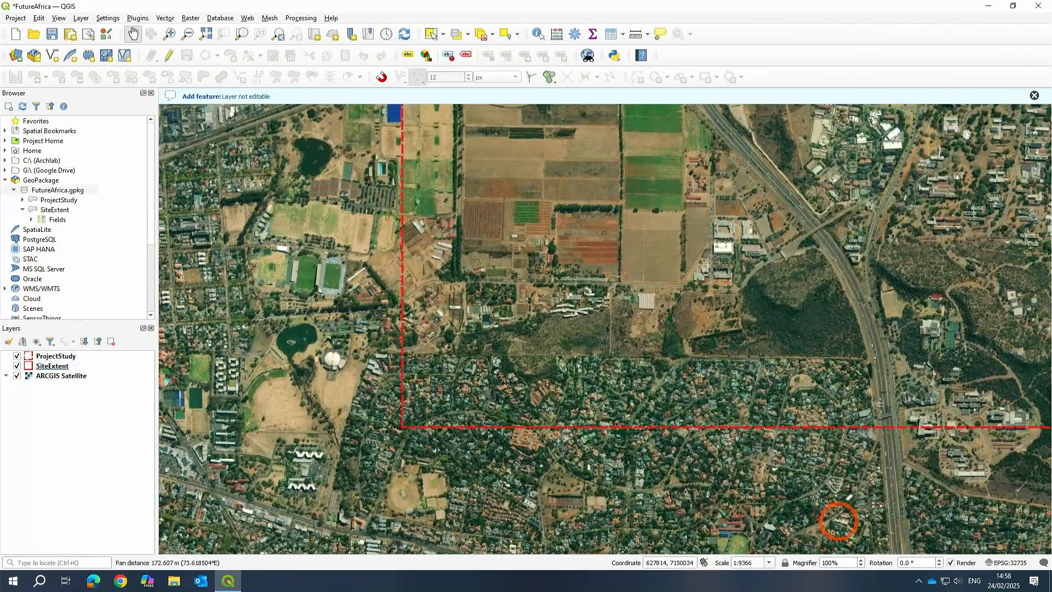
Switch to OneDrive, review the sync issue for the GeoPackage, and pause syncing.
left_click(932, 581)
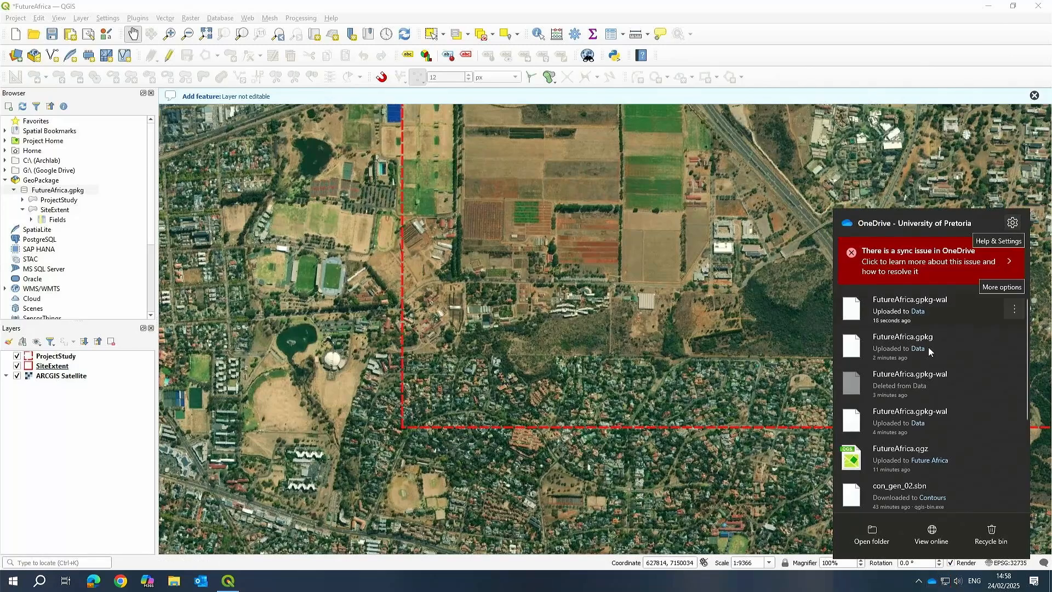
left_click(956, 270)
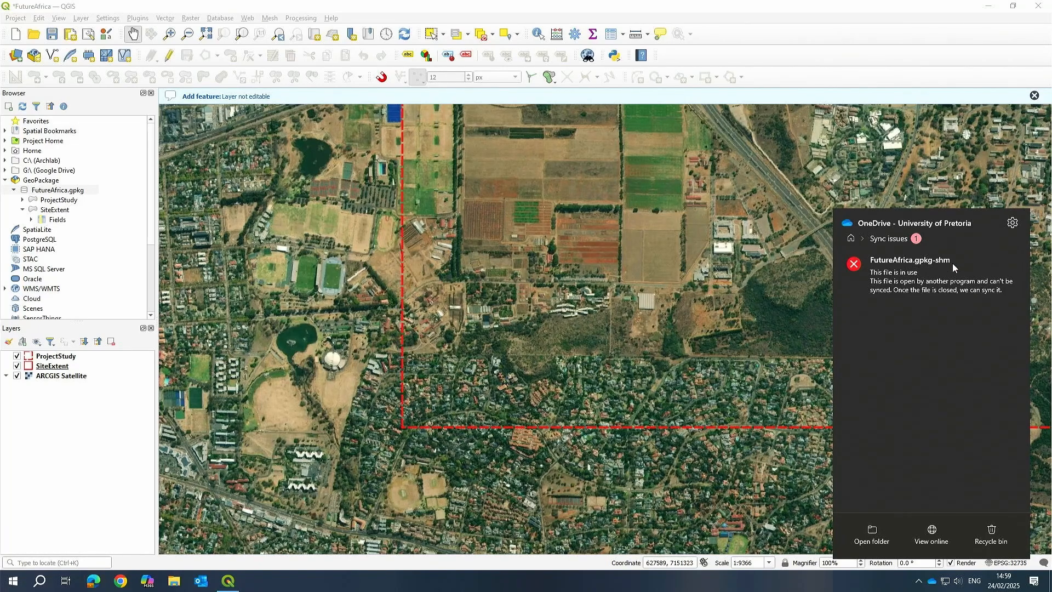
left_click(1013, 222)
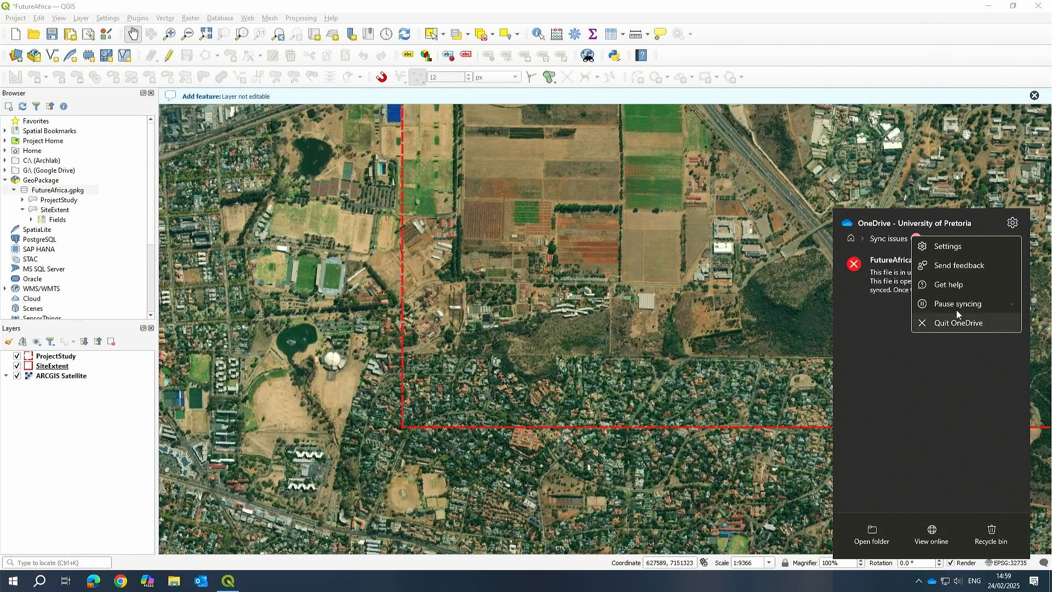
left_click(959, 305)
left_click(952, 323)
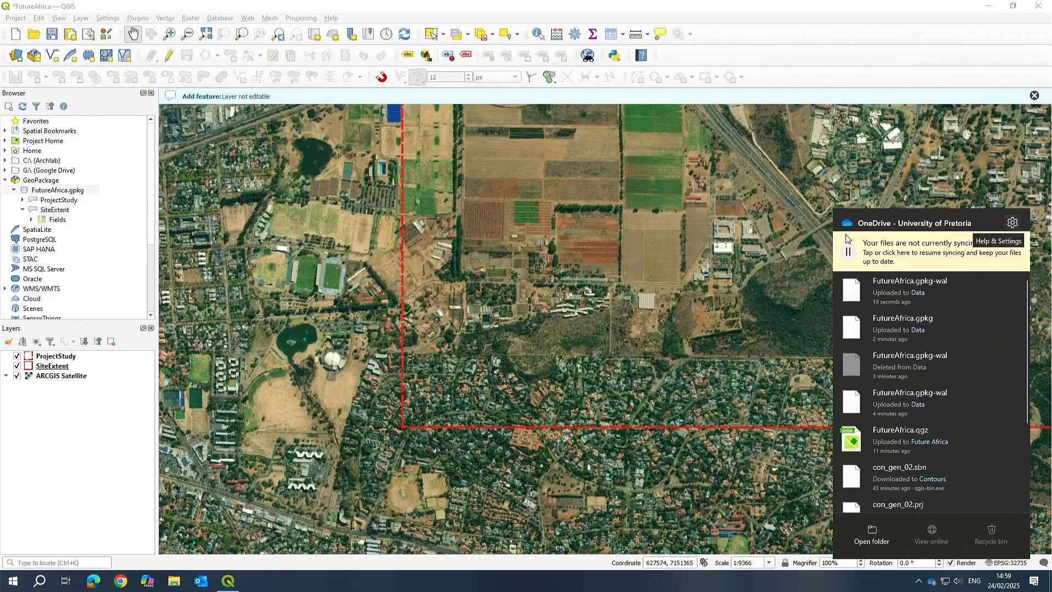
Examine the project rectangles on the map and select FutureAfrica.gpkg in the browser.
left_click_drag(693, 268, 606, 322)
scroll(481, 300, "down", 1)
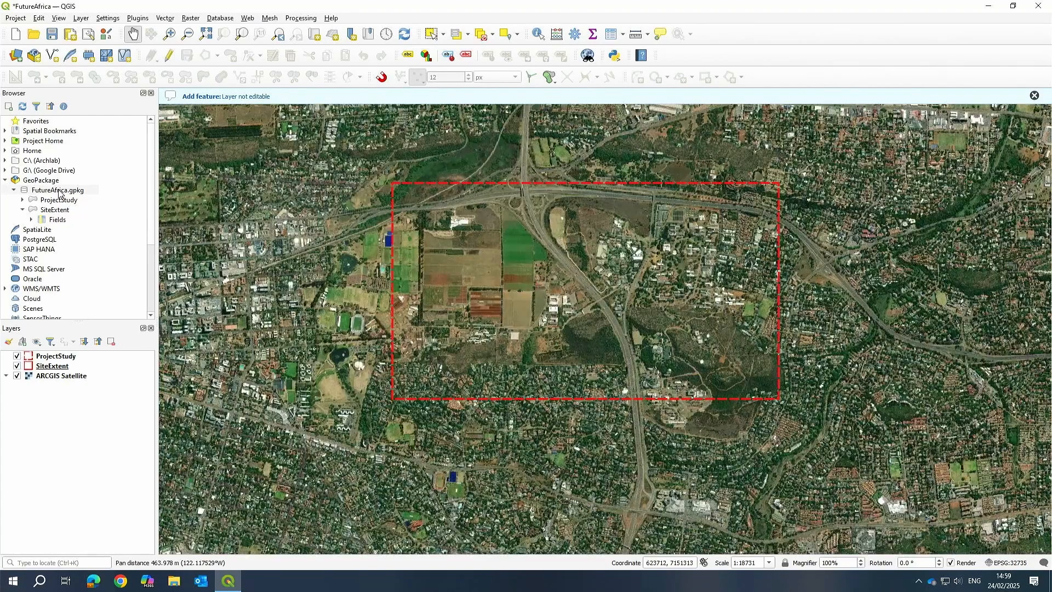
left_click(45, 189)
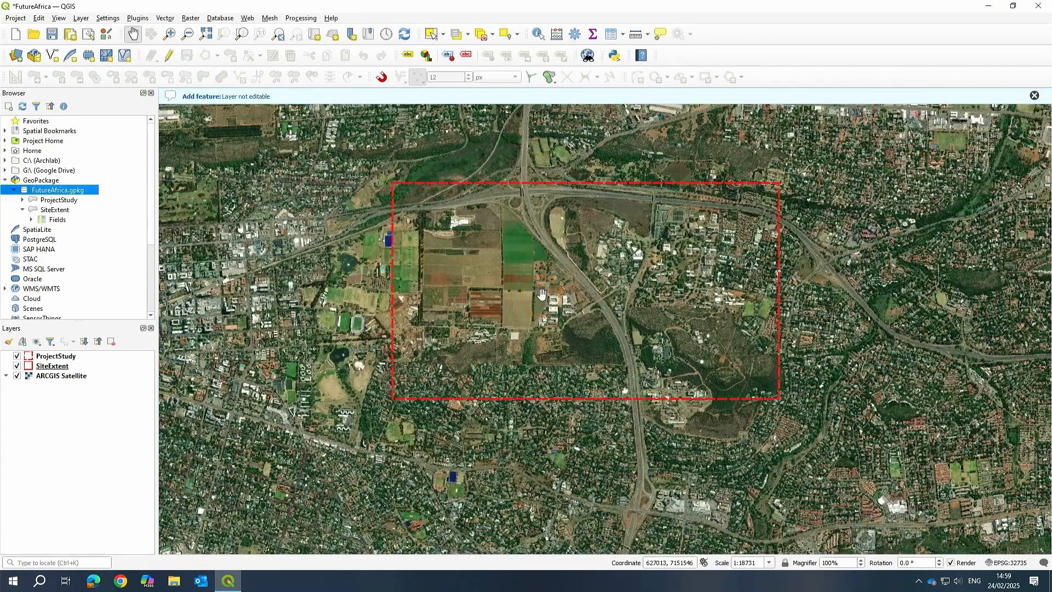
scroll(574, 259, "up", 2)
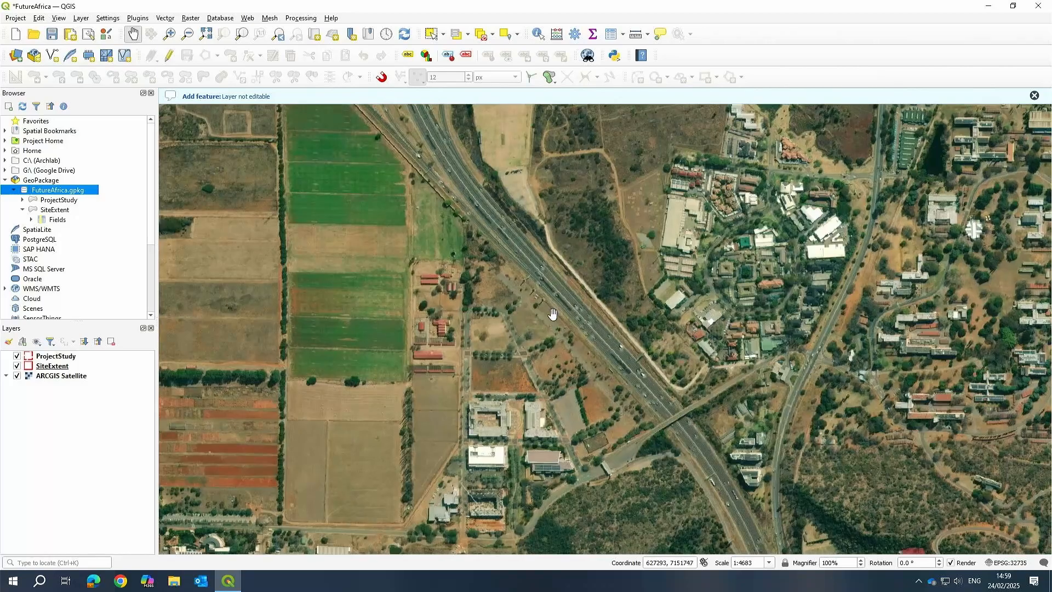
Resume OneDrive file syncing.
left_click(931, 581)
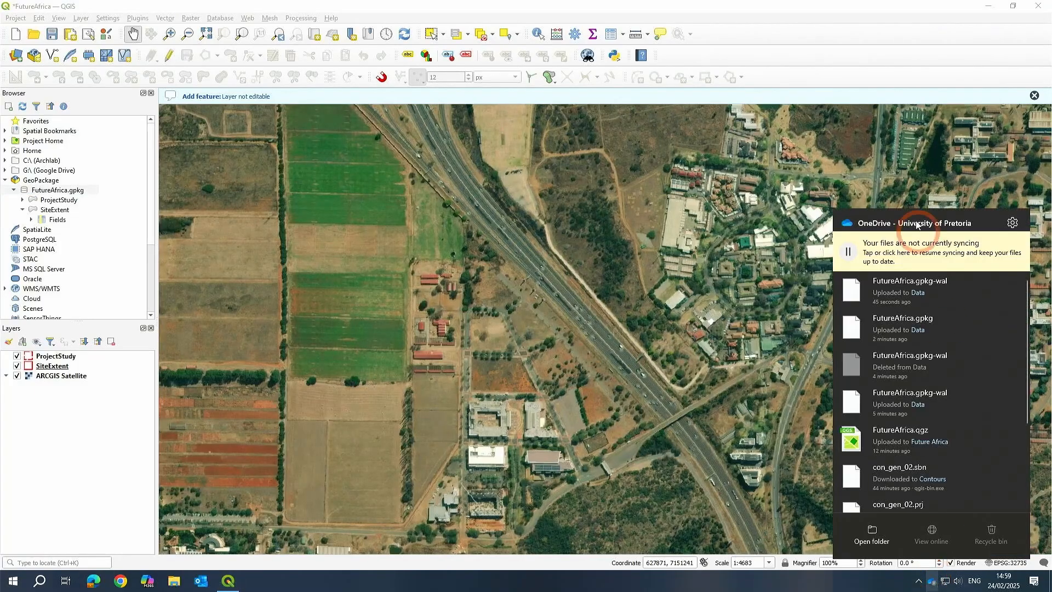
left_click(943, 247)
left_click(921, 415)
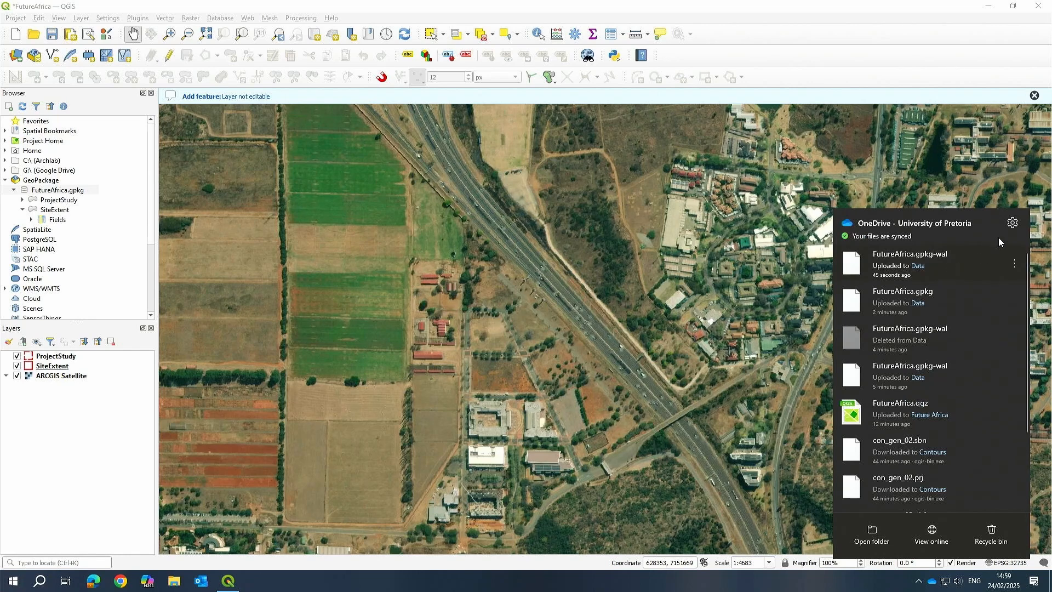
left_click(1014, 223)
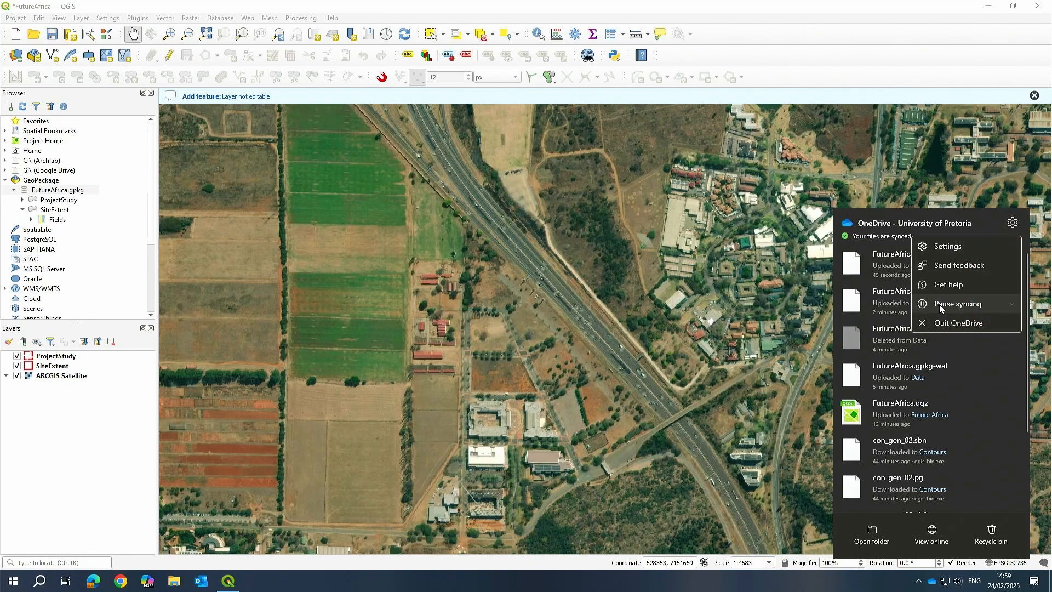
left_click(634, 287)
Zoom and pan the map around the SiteExtent boundary to inspect the campus area.
scroll(670, 274, "down", 3)
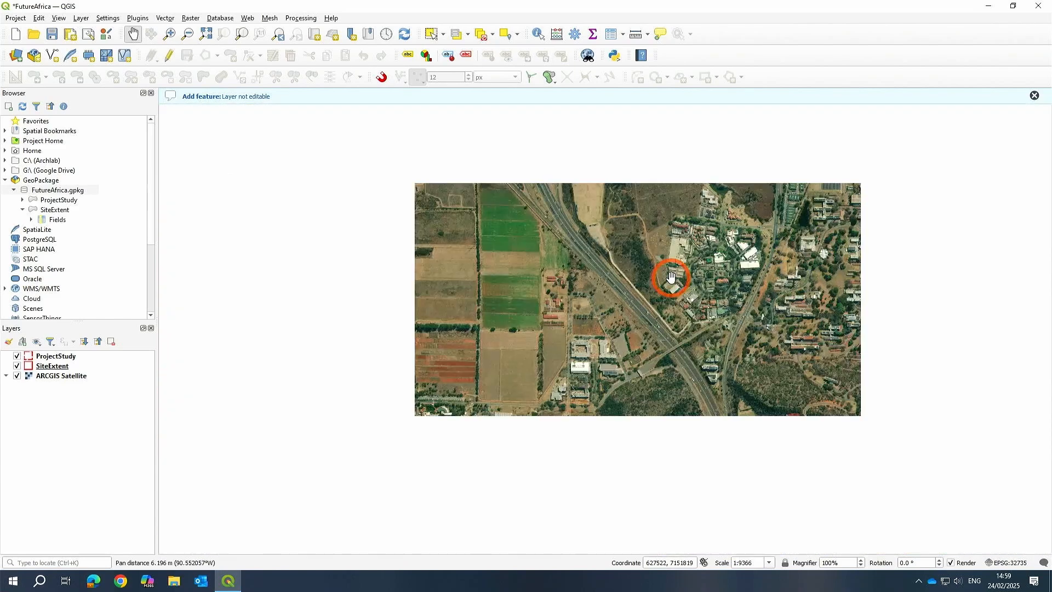
scroll(645, 303, "up", 2)
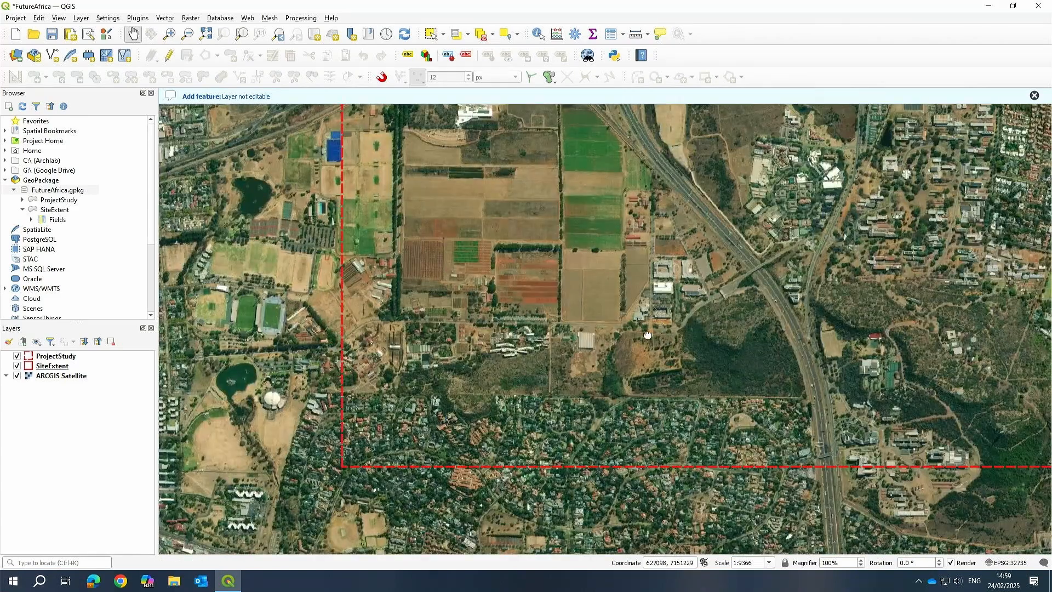
left_click_drag(555, 330, 469, 365)
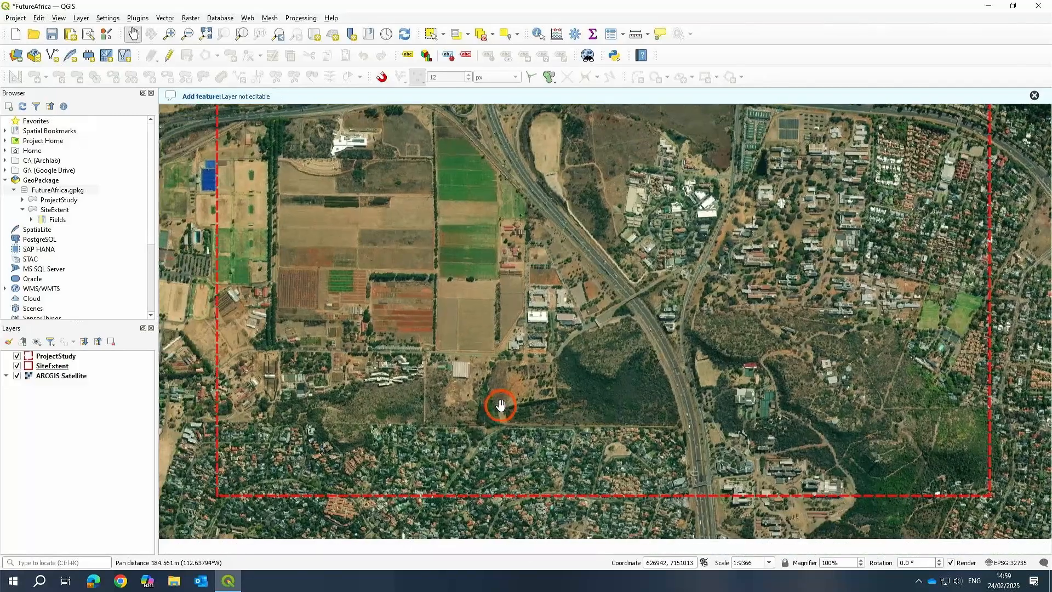
left_click_drag(460, 416, 498, 401)
left_click_drag(475, 365, 556, 355)
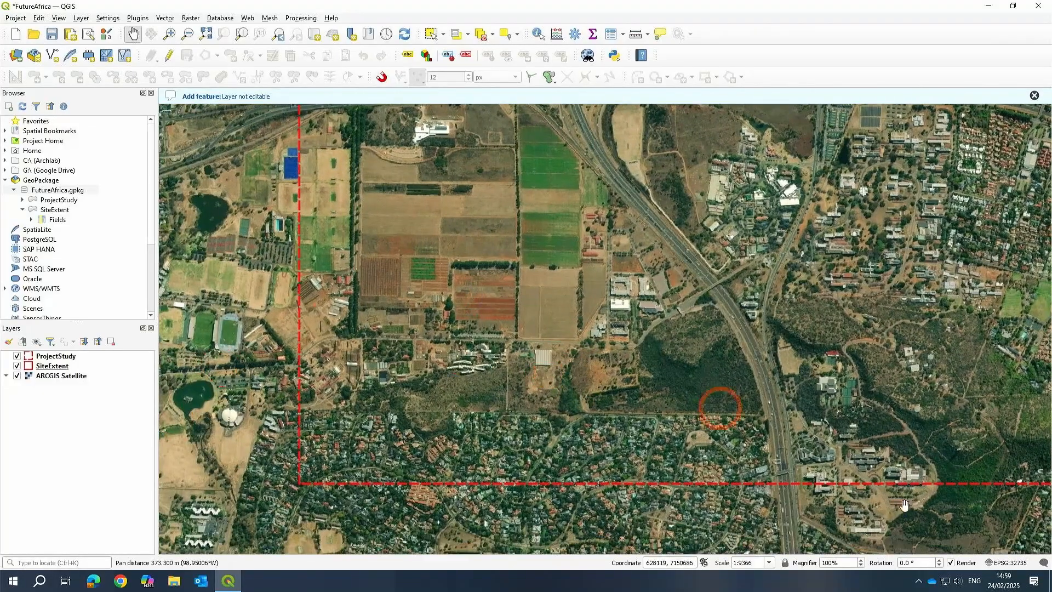
left_click_drag(625, 331, 593, 325)
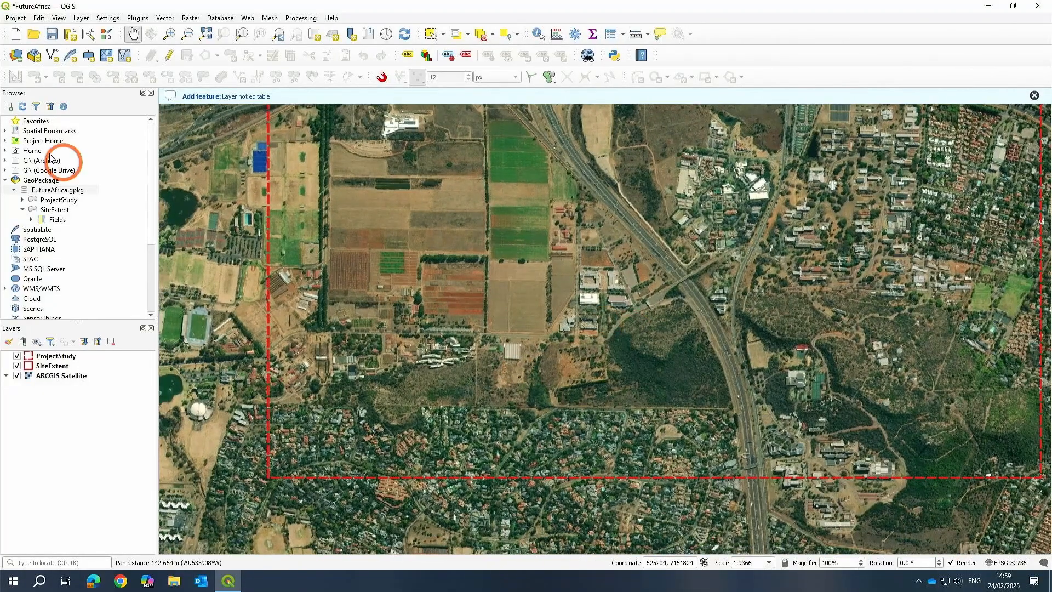
right_click(38, 193)
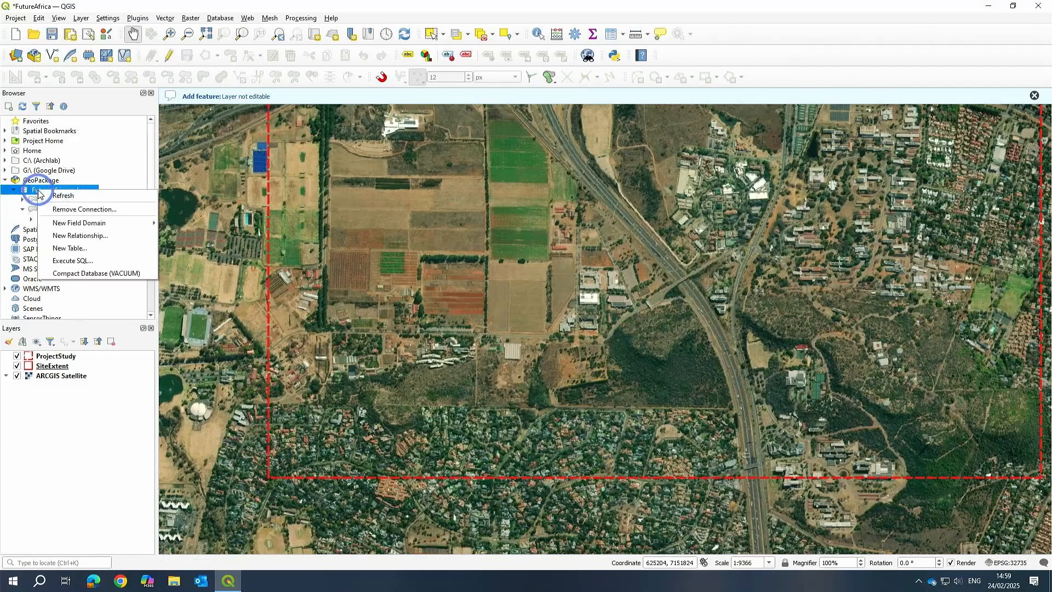
left_click(734, 323)
left_click(194, 231)
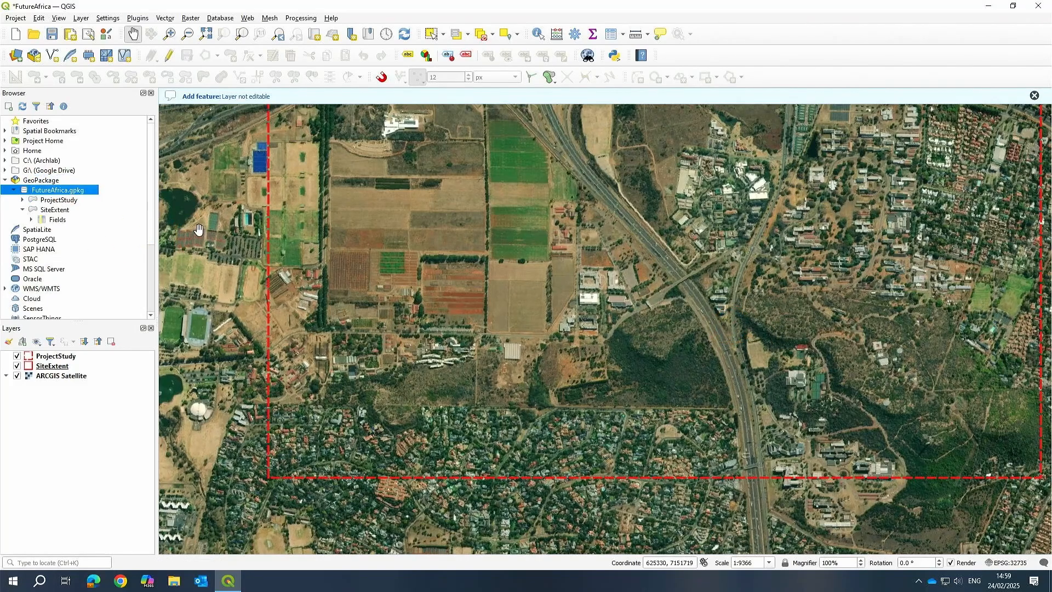
left_click(469, 247)
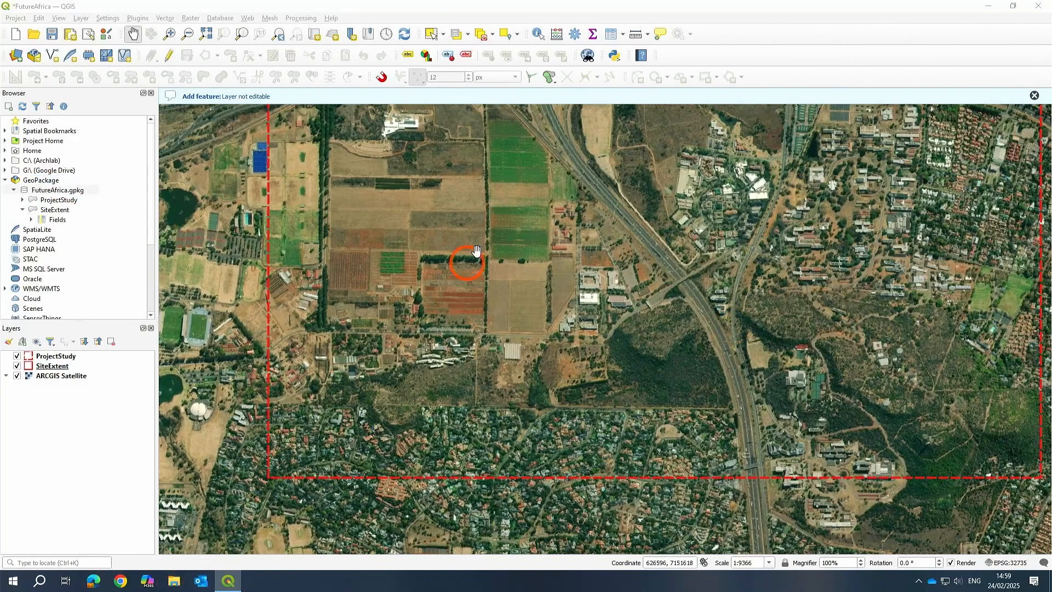
In File Explorer, browse OneDrive to OKU > BIM Library > GIS > Projects and set Future Africa to always keep on this device.
key("super+e")
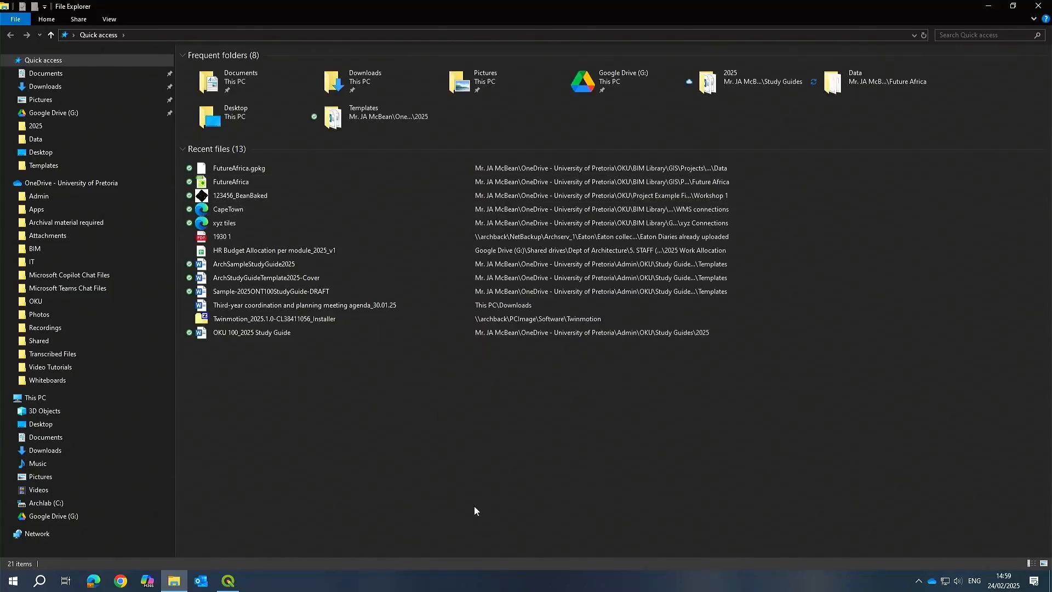
left_click(394, 421)
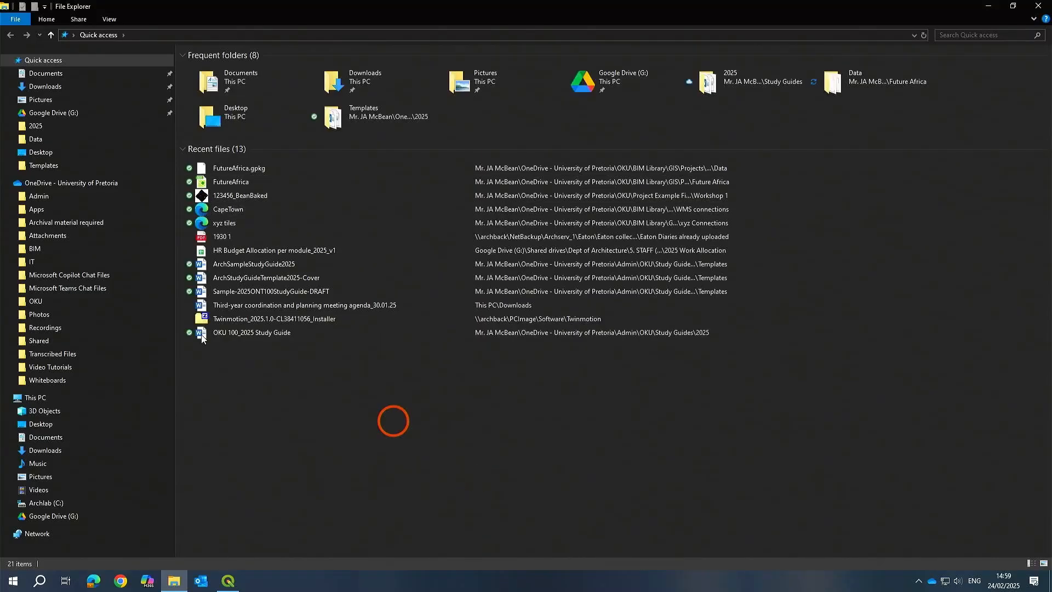
left_click(236, 170)
double_click(237, 169)
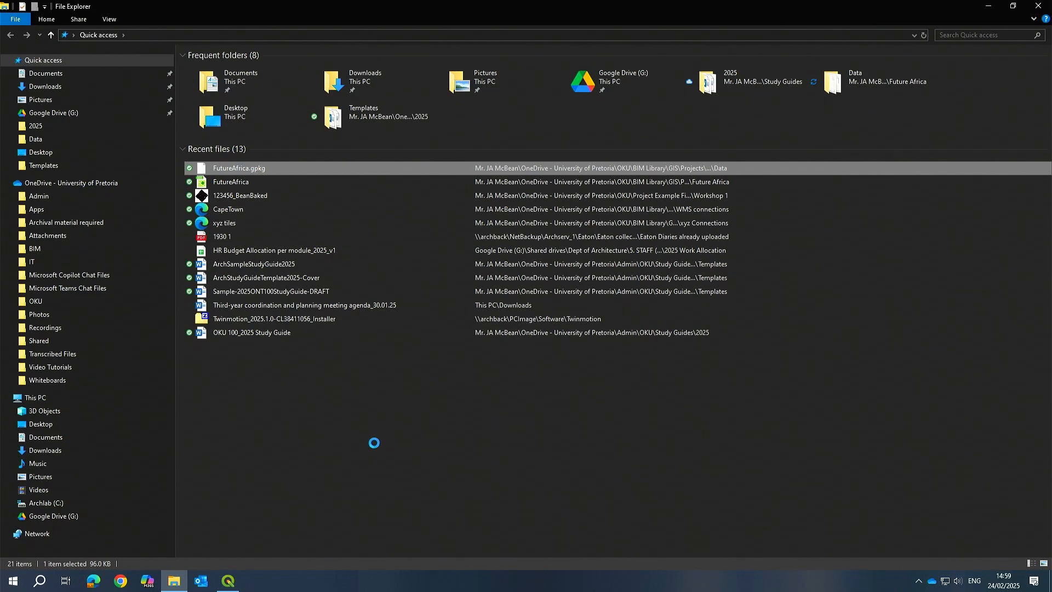
left_click(39, 181)
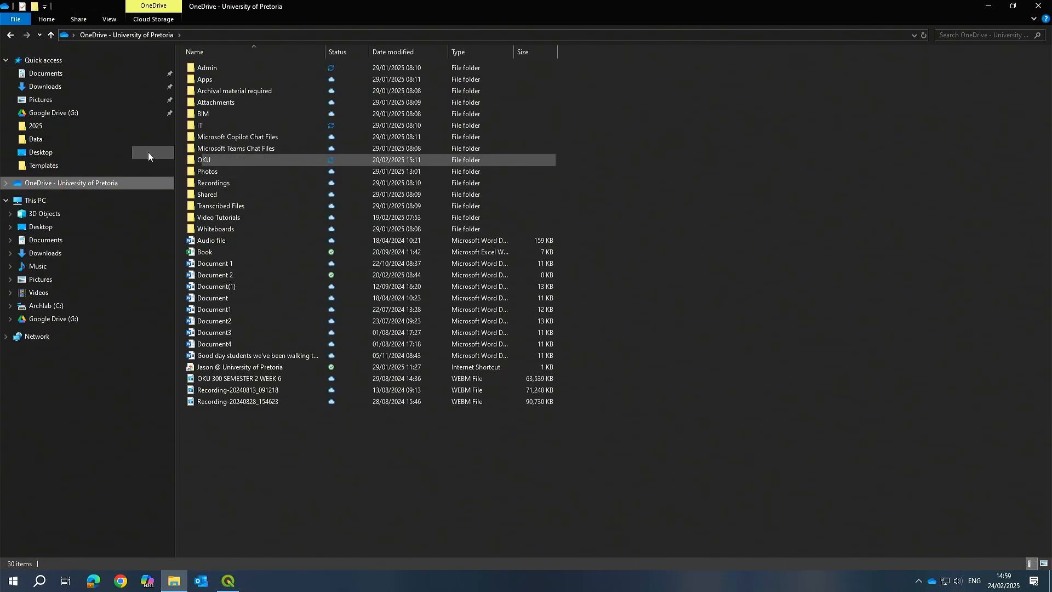
double_click(219, 158)
left_click(207, 67)
double_click(208, 67)
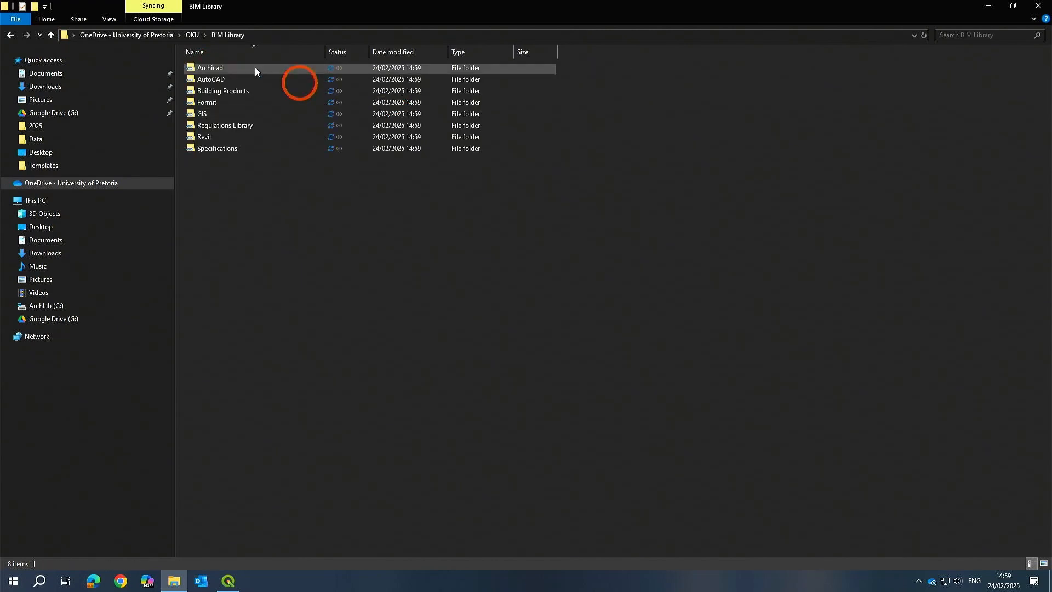
left_click(214, 114)
left_click(228, 49)
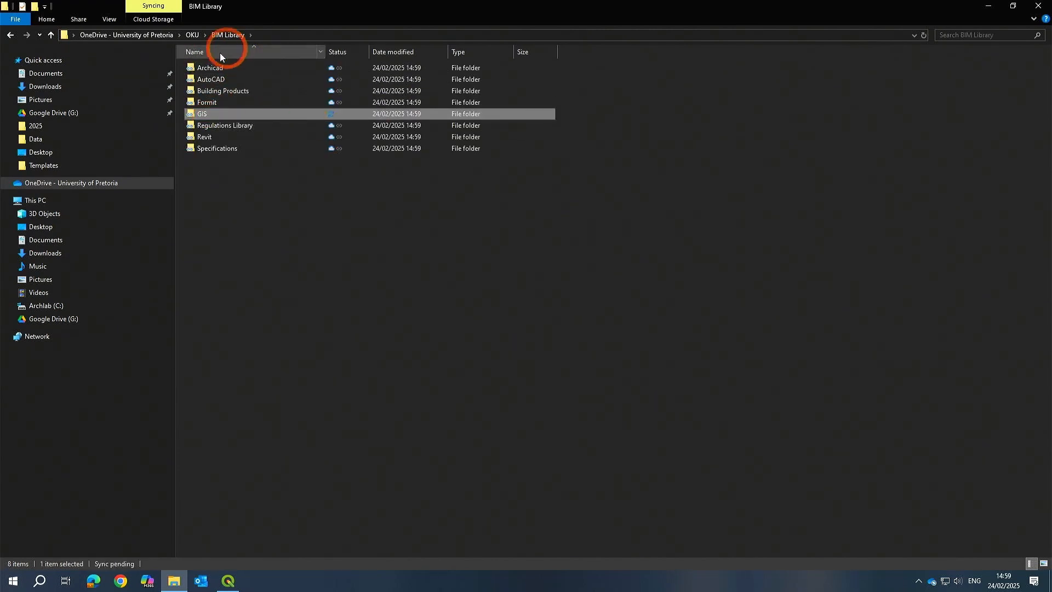
left_click(280, 270)
left_click(201, 117)
double_click(201, 116)
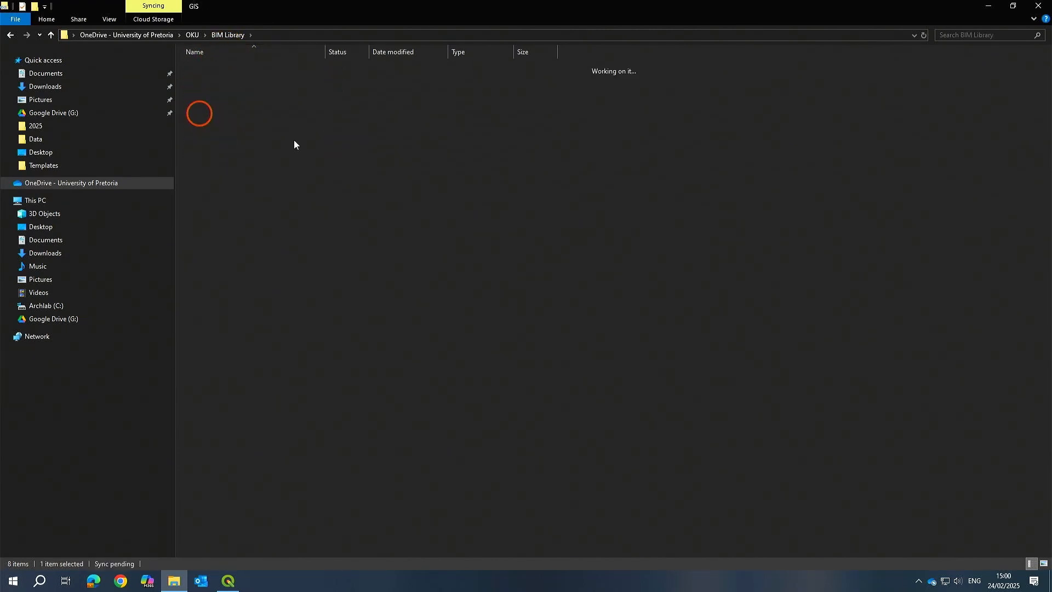
double_click(212, 79)
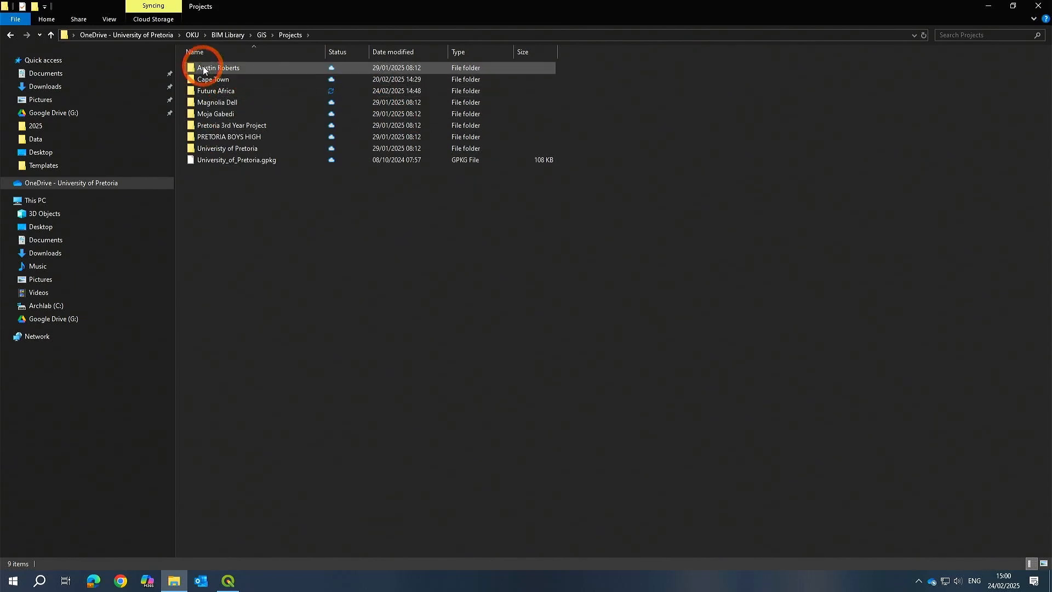
left_click(217, 94)
right_click(218, 95)
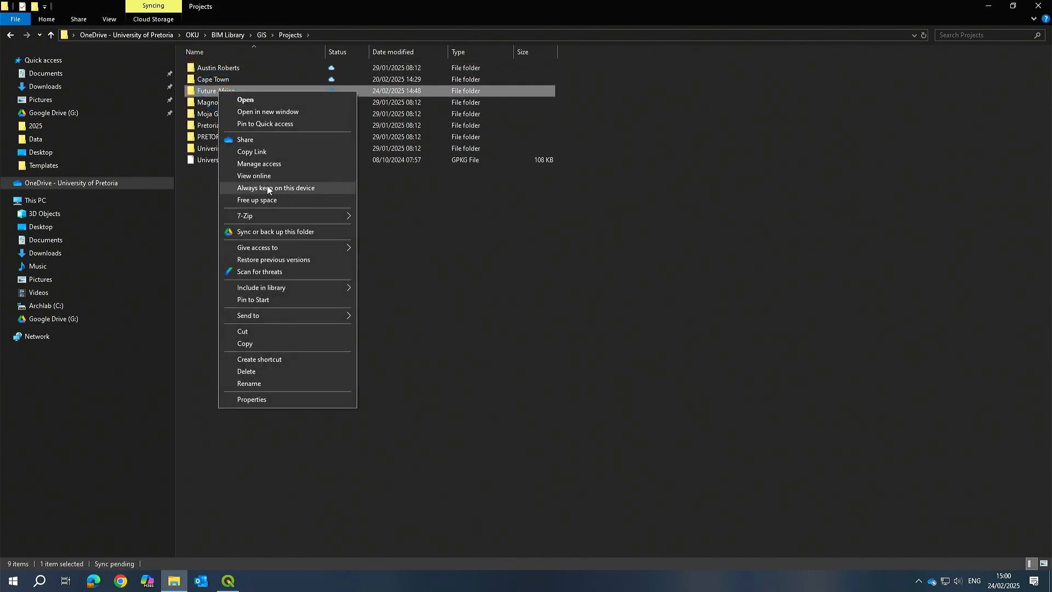
left_click(286, 188)
Open the Future Africa Data folder to check the GeoPackage files, then close File Explorer.
double_click(209, 92)
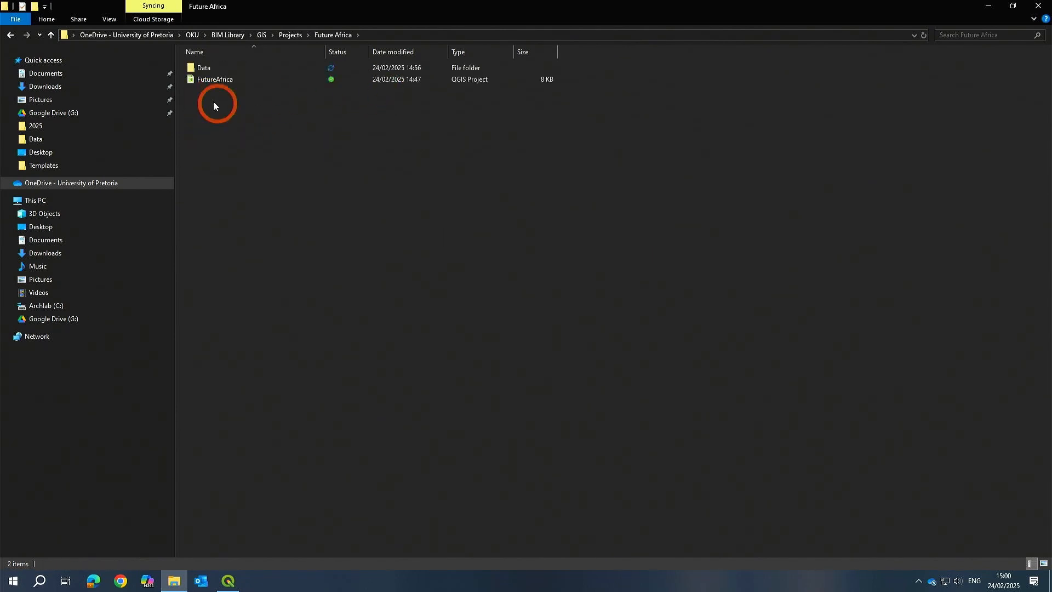
left_click(200, 69)
double_click(199, 69)
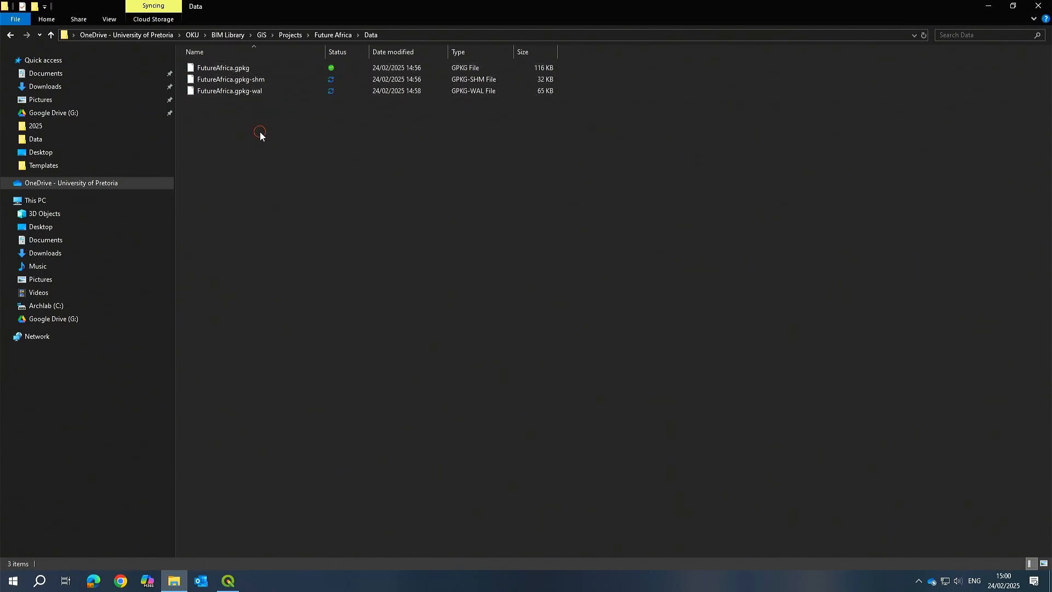
left_click(1037, 5)
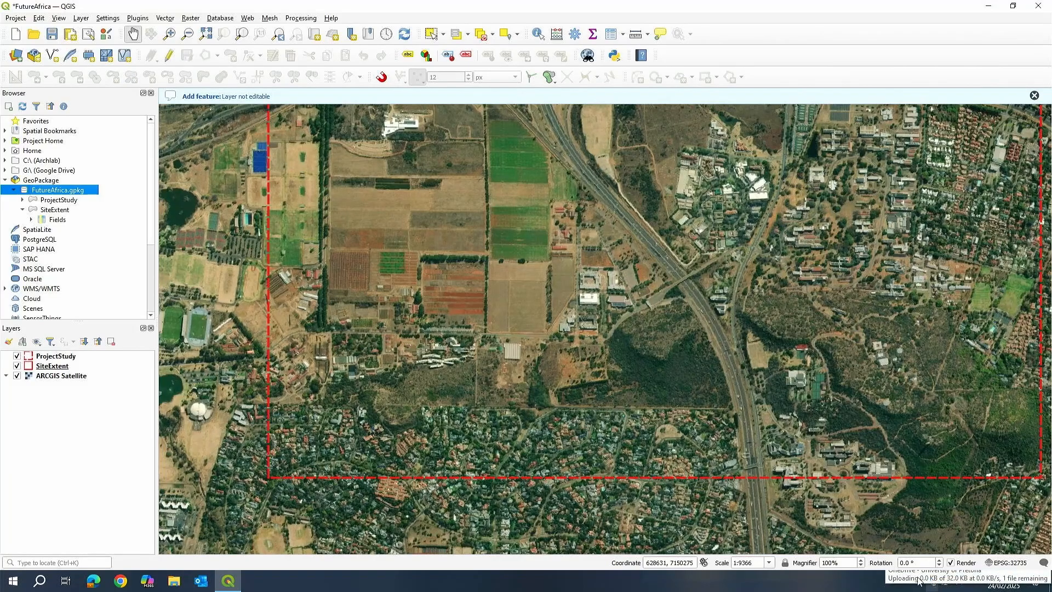
Pan and zoom around the red SiteExtent rectangle to review the whole site on the map.
left_click_drag(545, 281, 481, 322)
scroll(493, 321, "down", 2)
scroll(513, 319, "up", 1)
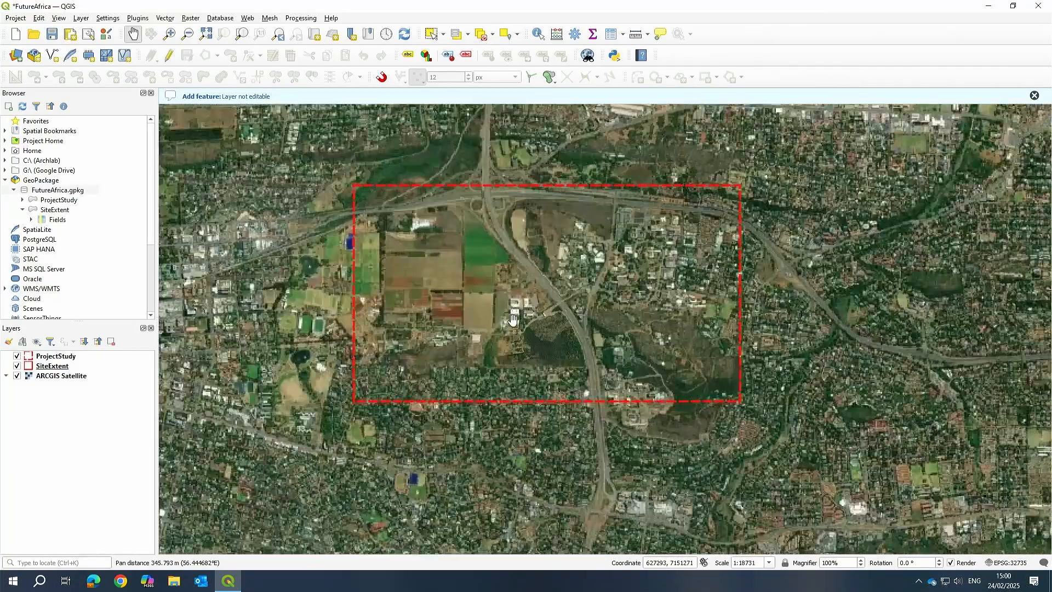
scroll(512, 318, "up", 1)
left_click_drag(553, 336, 529, 399)
left_click_drag(482, 370, 540, 312)
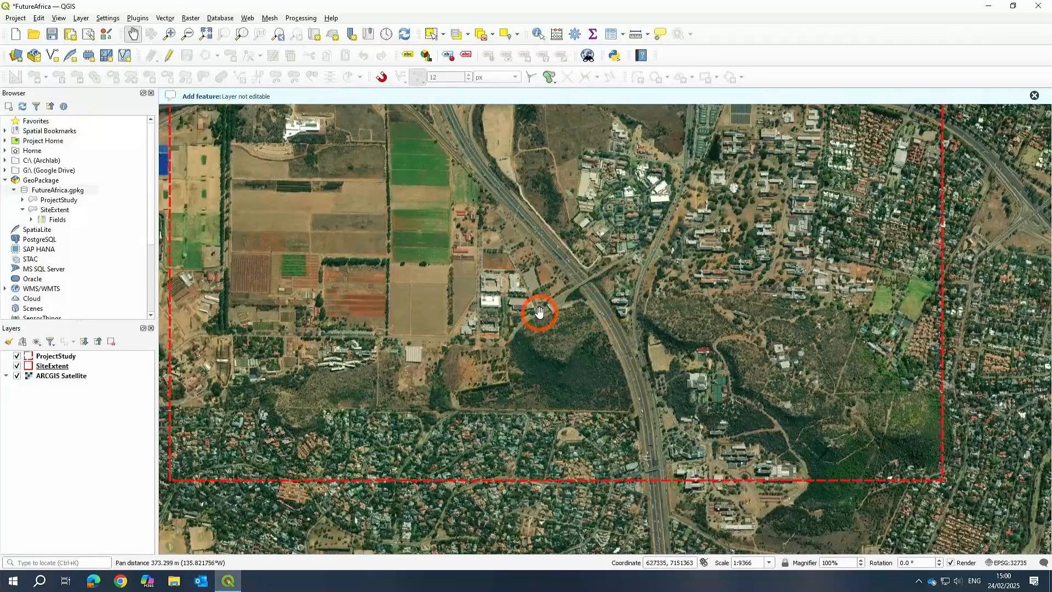
left_click_drag(474, 282, 555, 352)
scroll(494, 313, "down", 1)
scroll(486, 337, "up", 1)
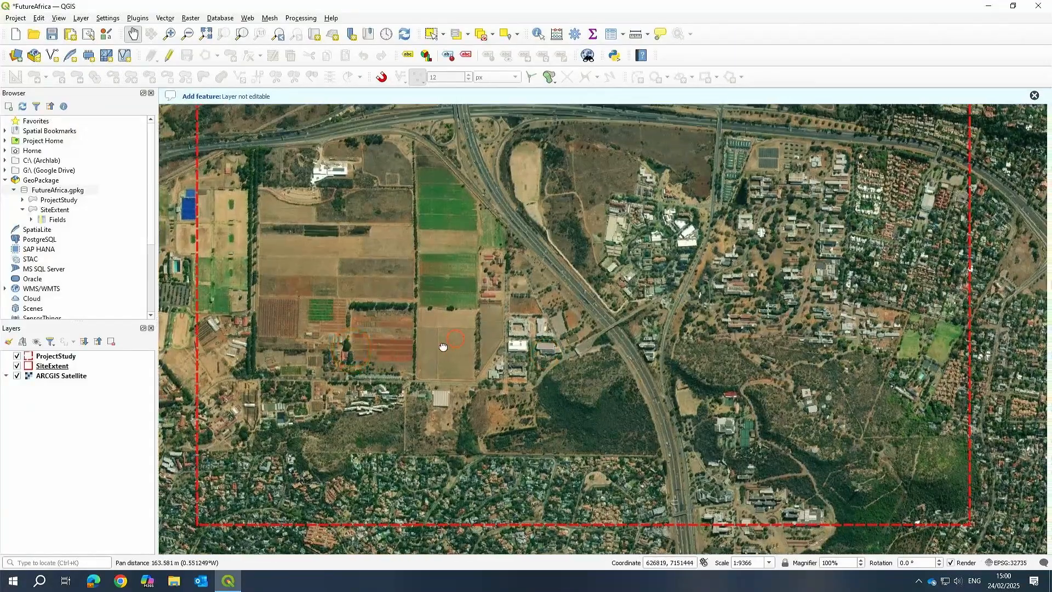
left_click_drag(443, 346, 433, 355)
scroll(433, 355, "down", 1)
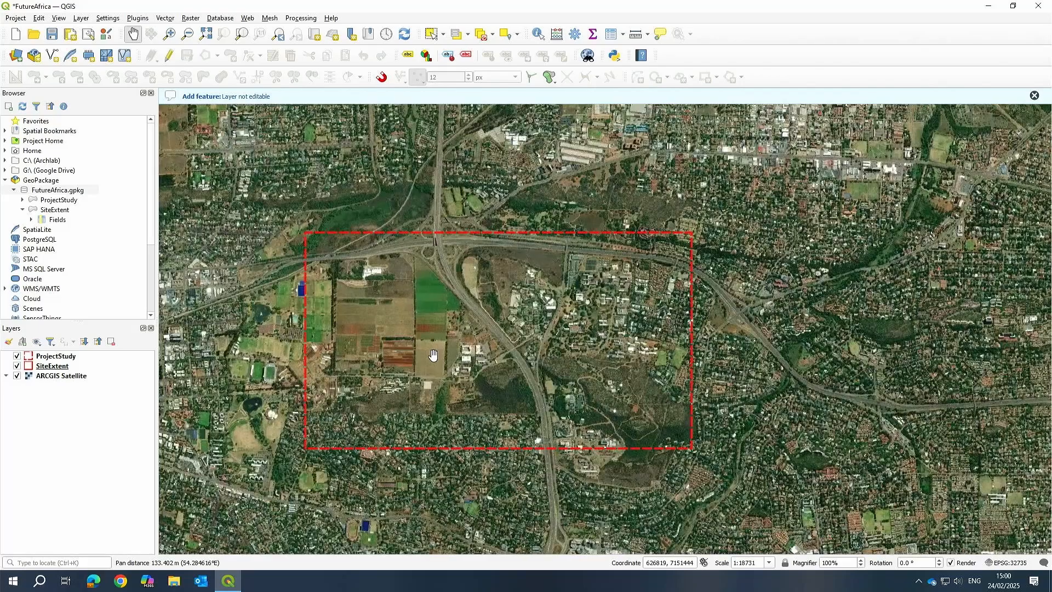
In the QGIS browser, expand the C: drive through the user's OneDrive folders to OKU > BIM Library > GIS > Cadastral.
left_click(7, 180)
left_click(281, 204)
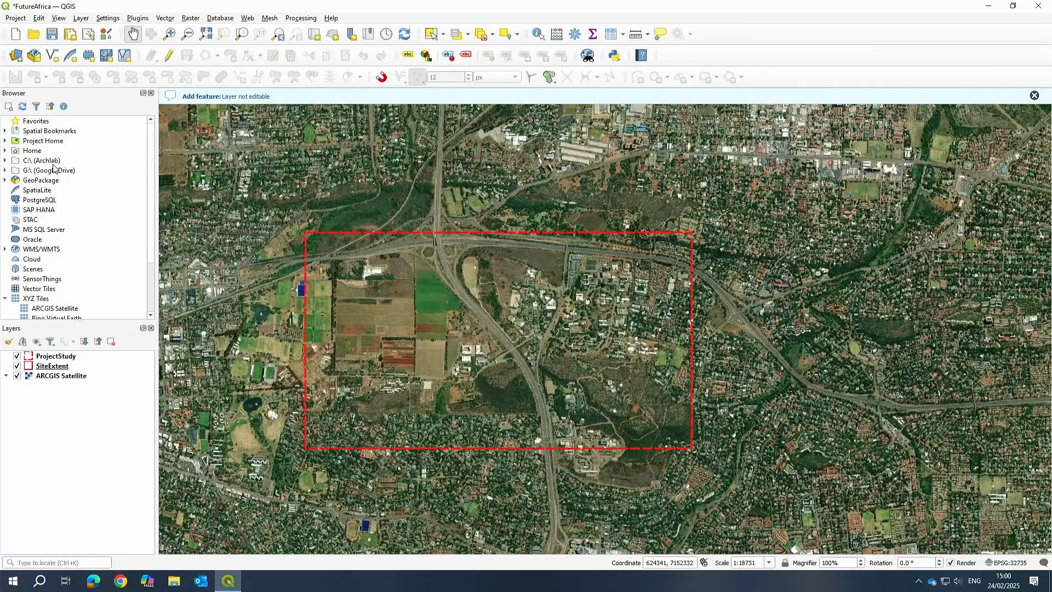
left_click(7, 161)
left_click(4, 161)
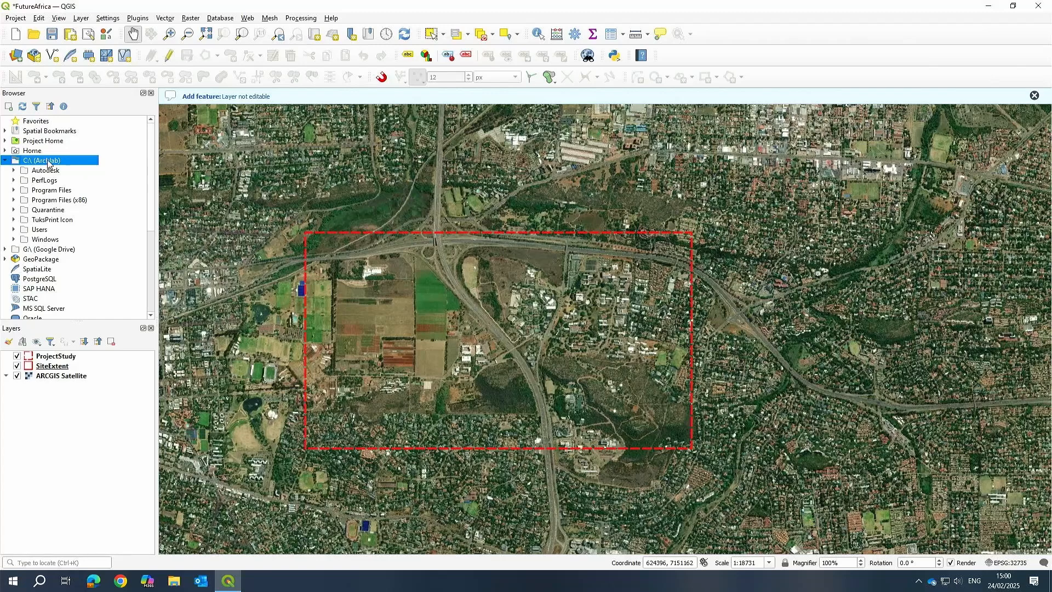
double_click(43, 230)
double_click(53, 260)
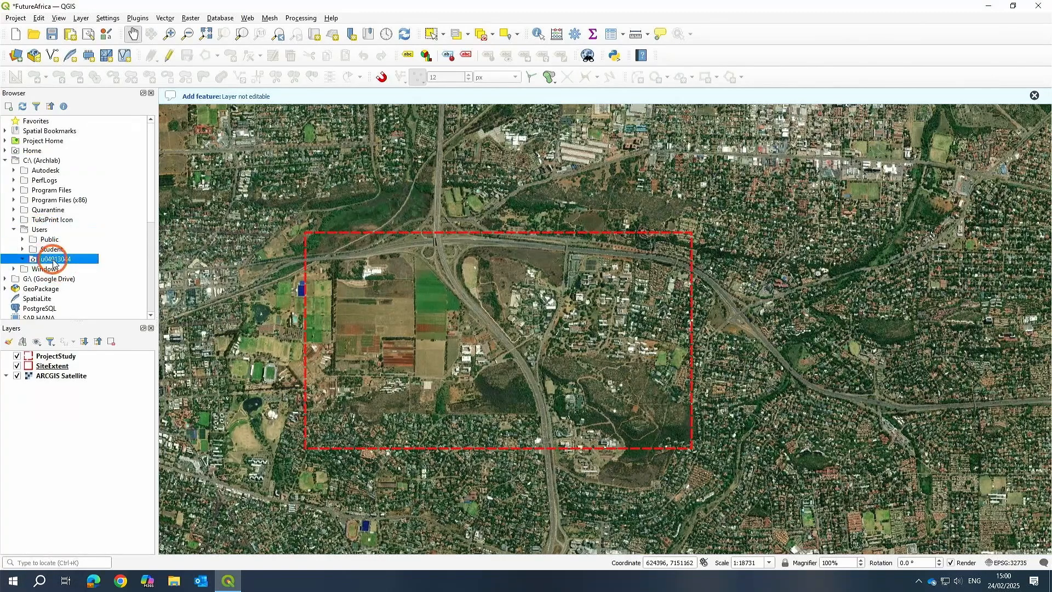
scroll(82, 176, "down", 5)
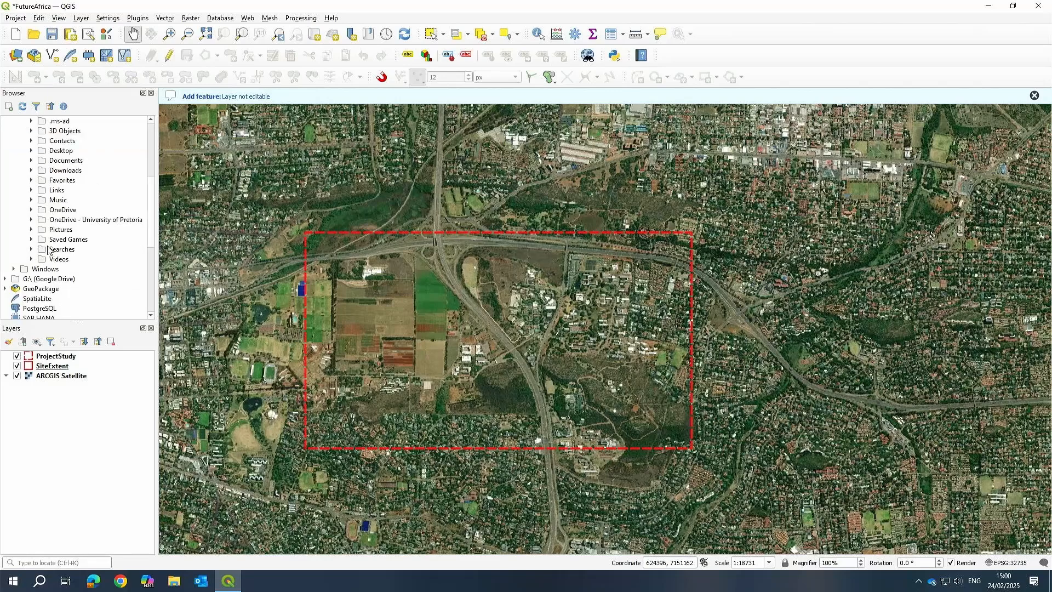
double_click(61, 221)
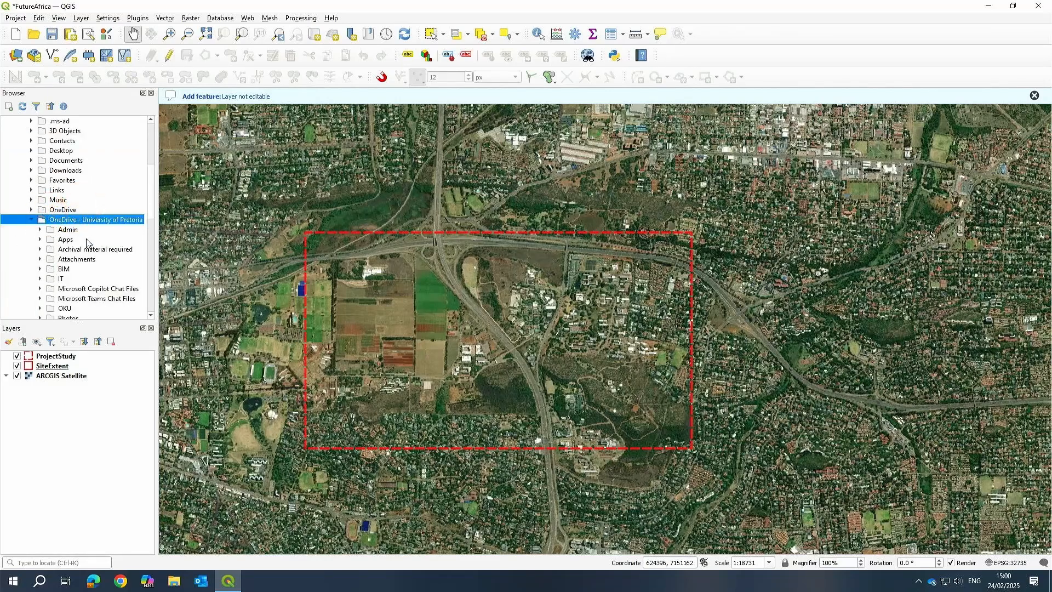
scroll(66, 278, "down", 2)
double_click(64, 249)
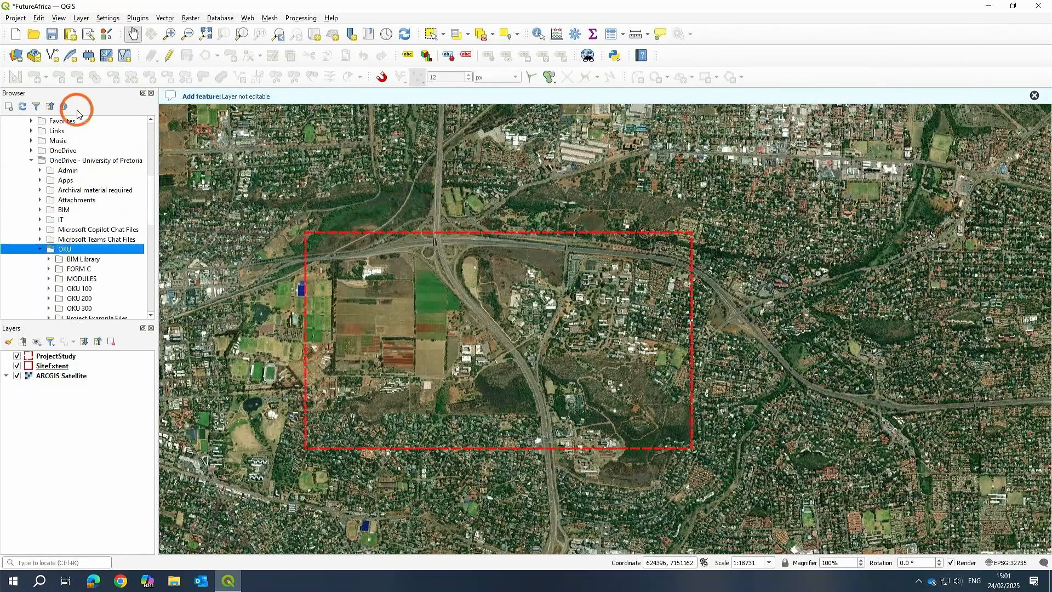
double_click(82, 258)
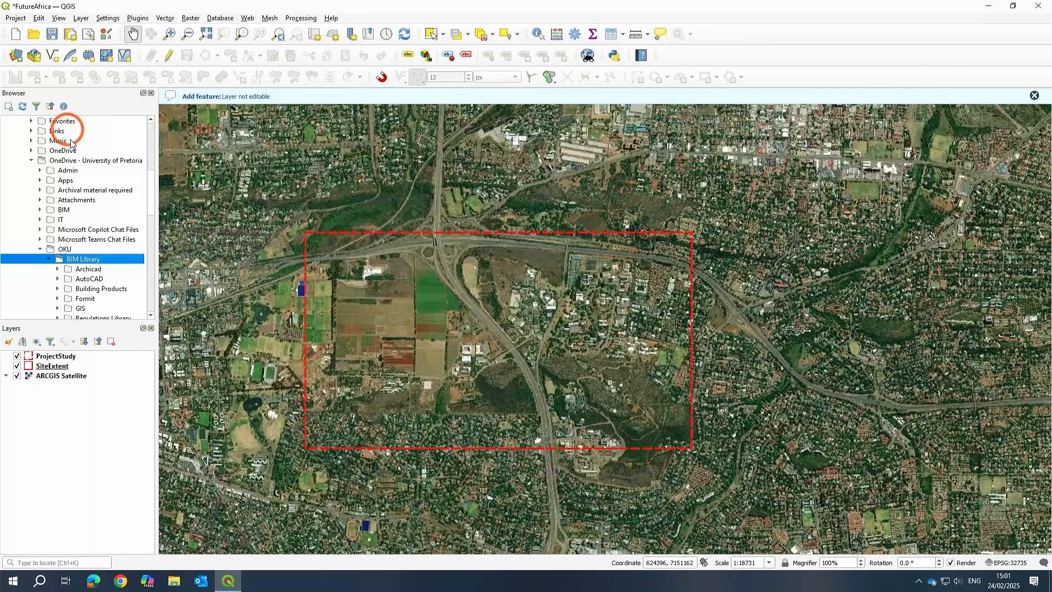
scroll(115, 267, "down", 3)
double_click(81, 220)
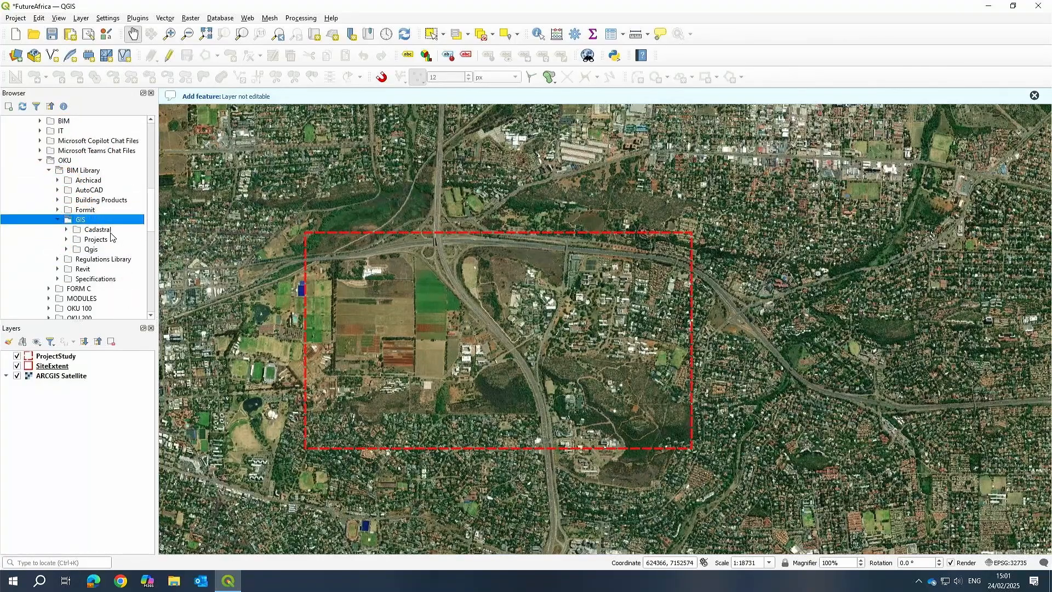
left_click(94, 232)
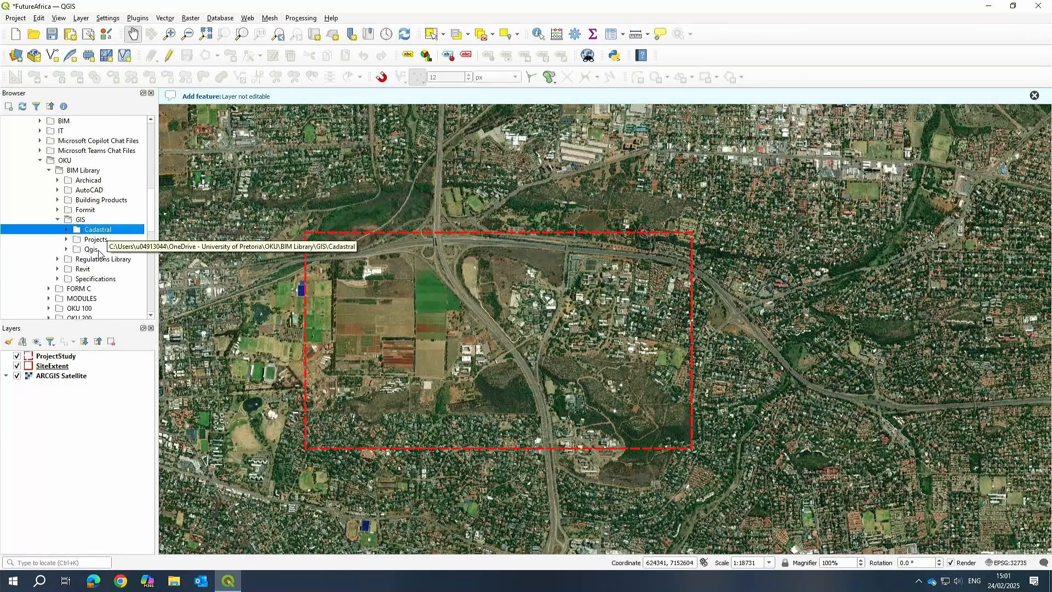
double_click(77, 229)
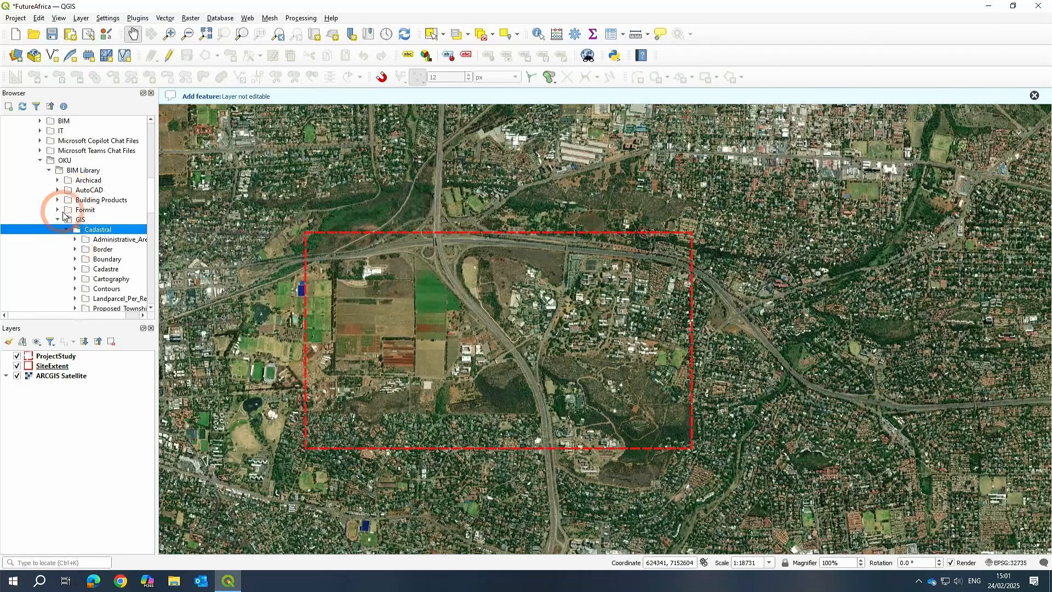
Add the con_gen_02 contour shapefile from Cadastral > Contours to the map and move it to the top of the layer list.
scroll(87, 209, "down", 2)
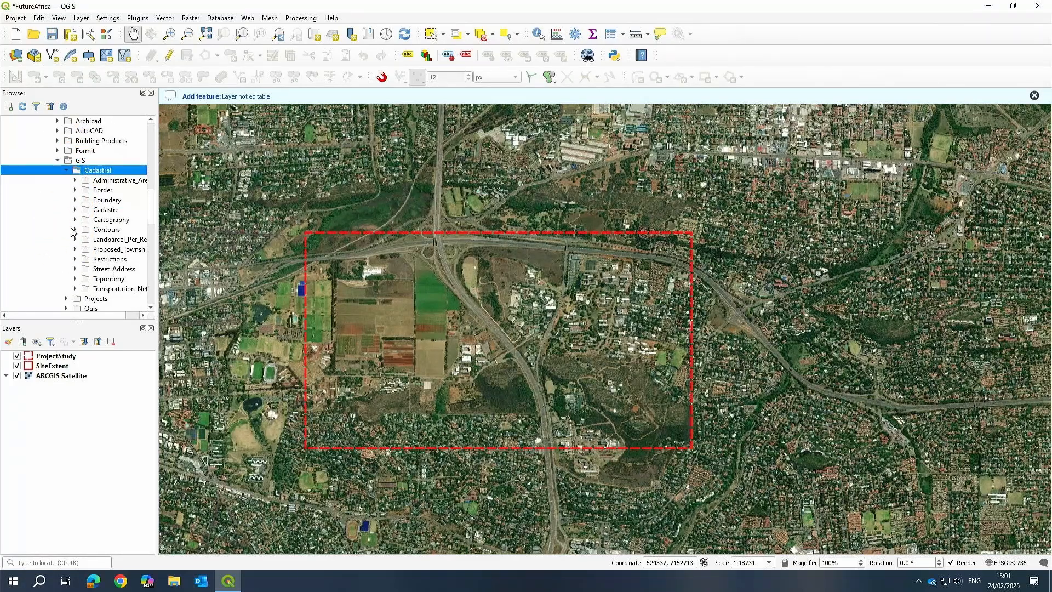
left_click_drag(118, 239, 475, 291)
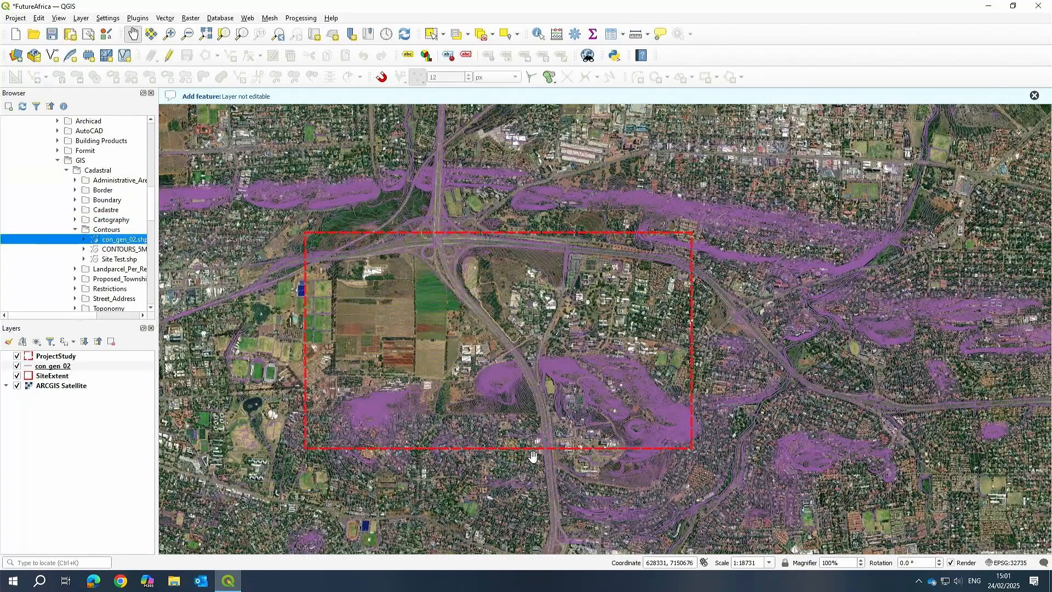
scroll(711, 315, "down", 2)
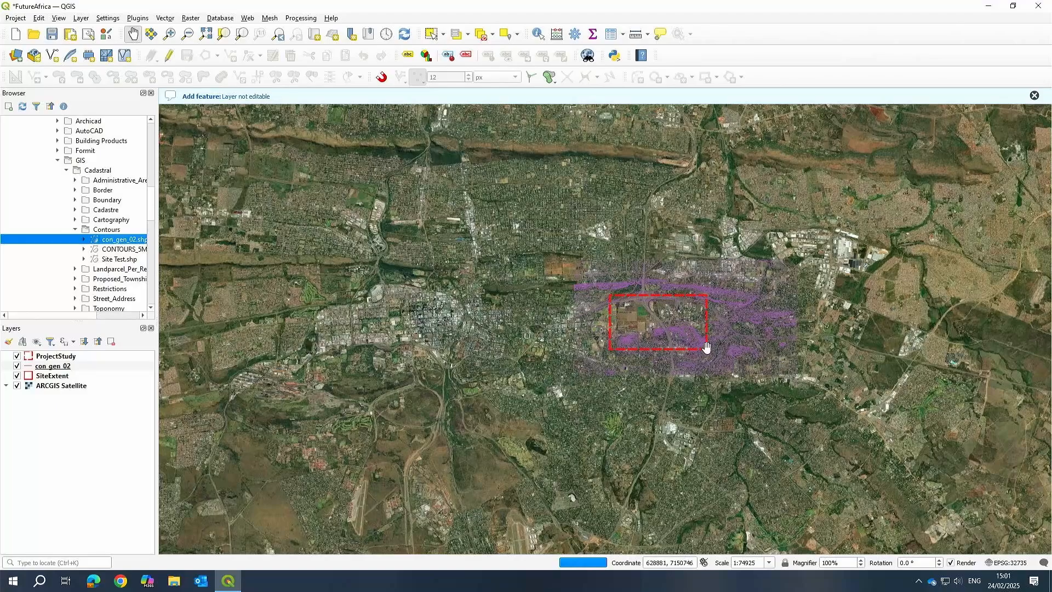
scroll(667, 306, "up", 3)
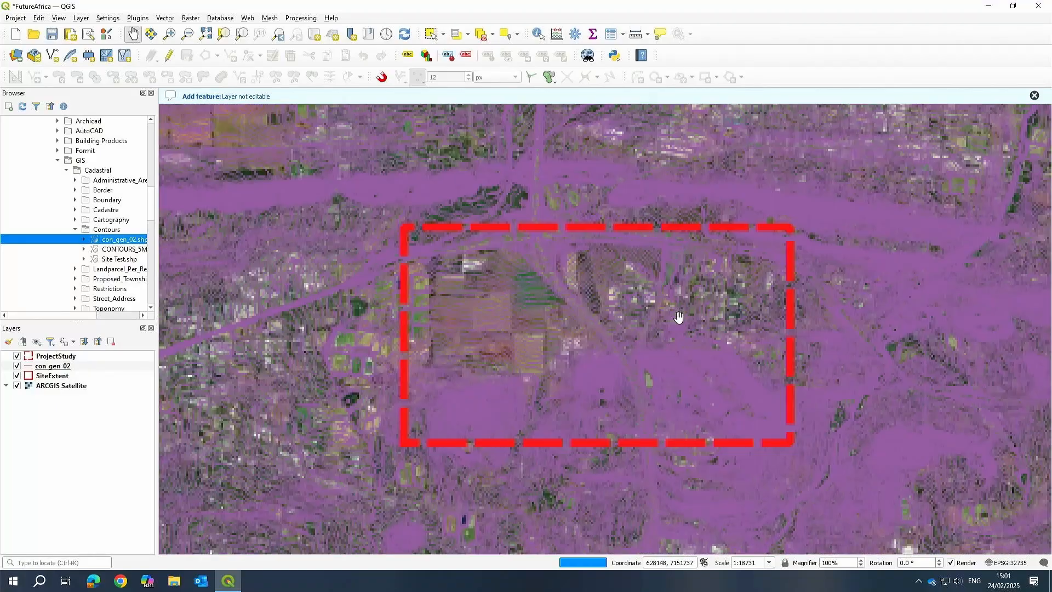
scroll(612, 311, "down", 1)
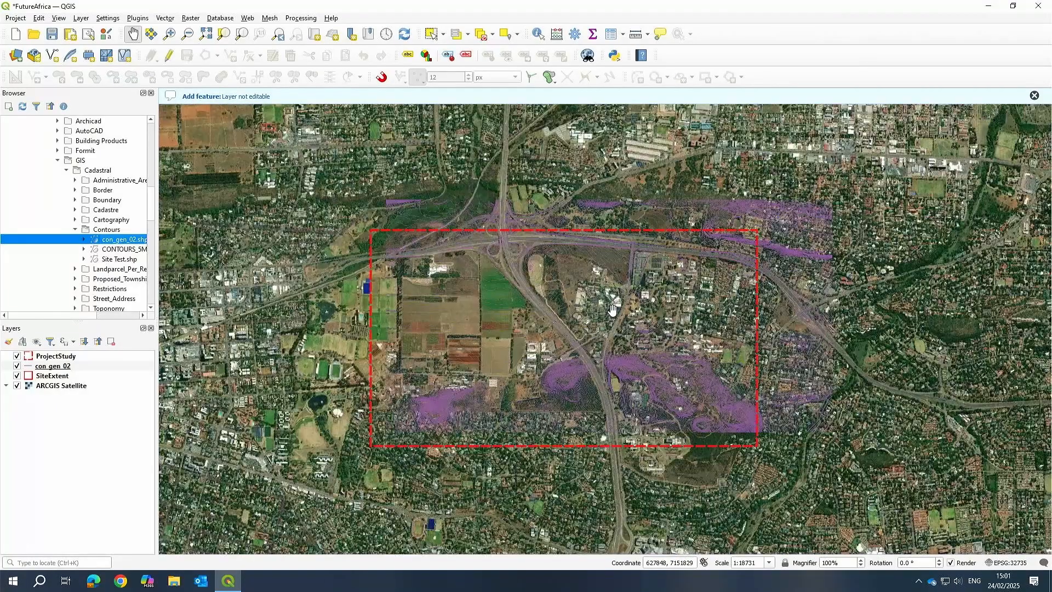
scroll(538, 377, "up", 1)
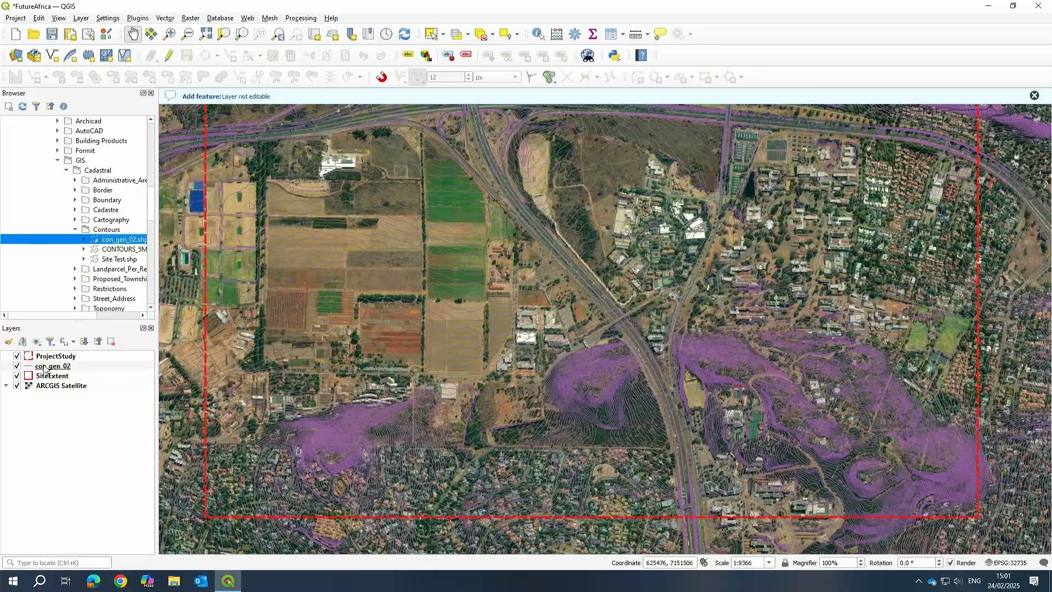
left_click_drag(45, 369, 65, 357)
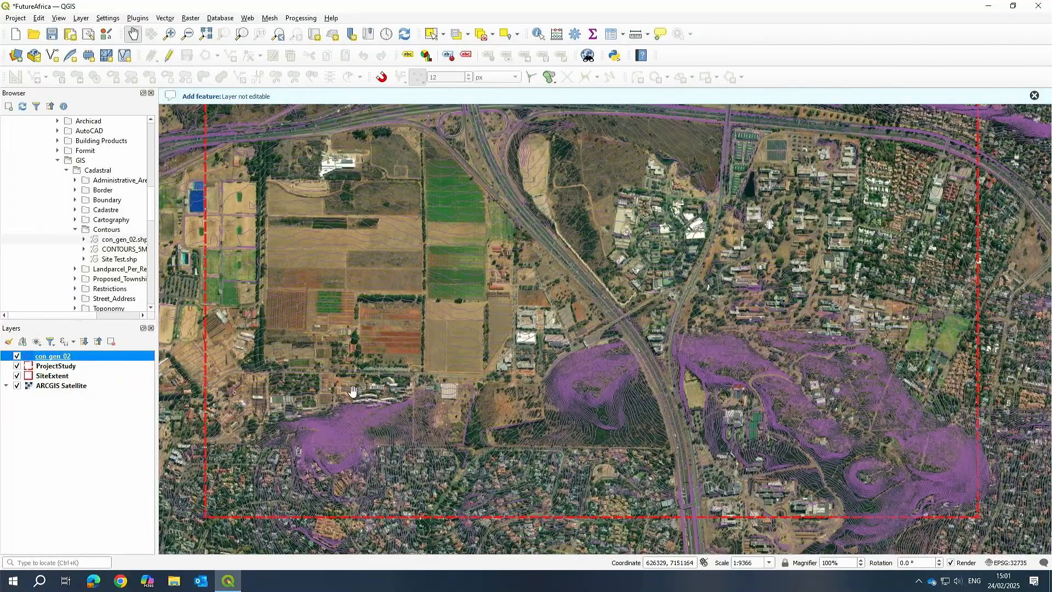
Style the con_gen_02 contours with the dash black symbol and a 0.2 mm stroke width, and apply.
scroll(630, 384, "up", 2)
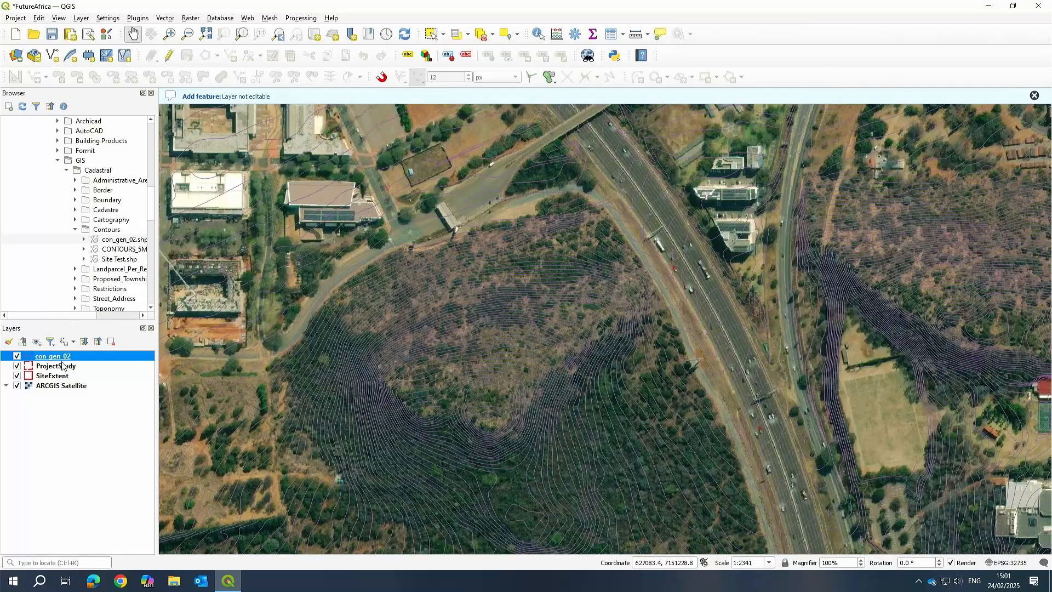
right_click(60, 356)
left_click(87, 349)
left_click(602, 295)
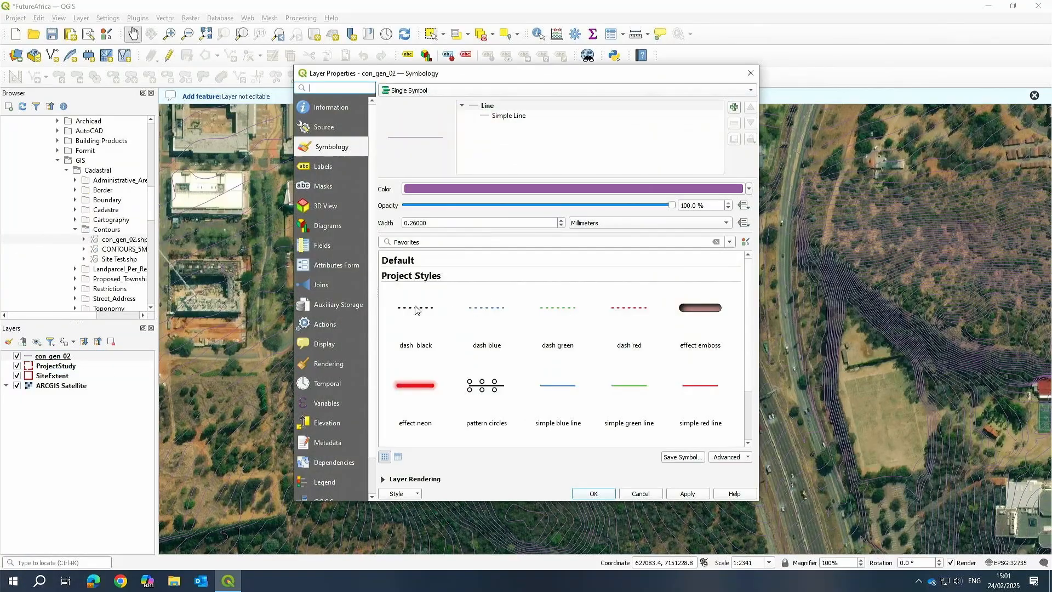
left_click(416, 308)
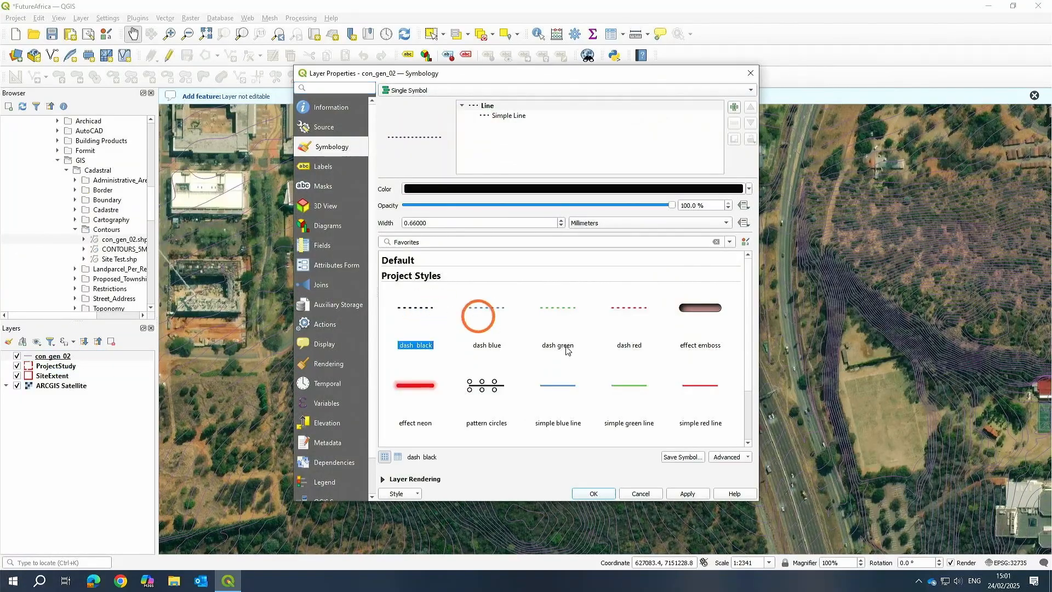
left_click(537, 188)
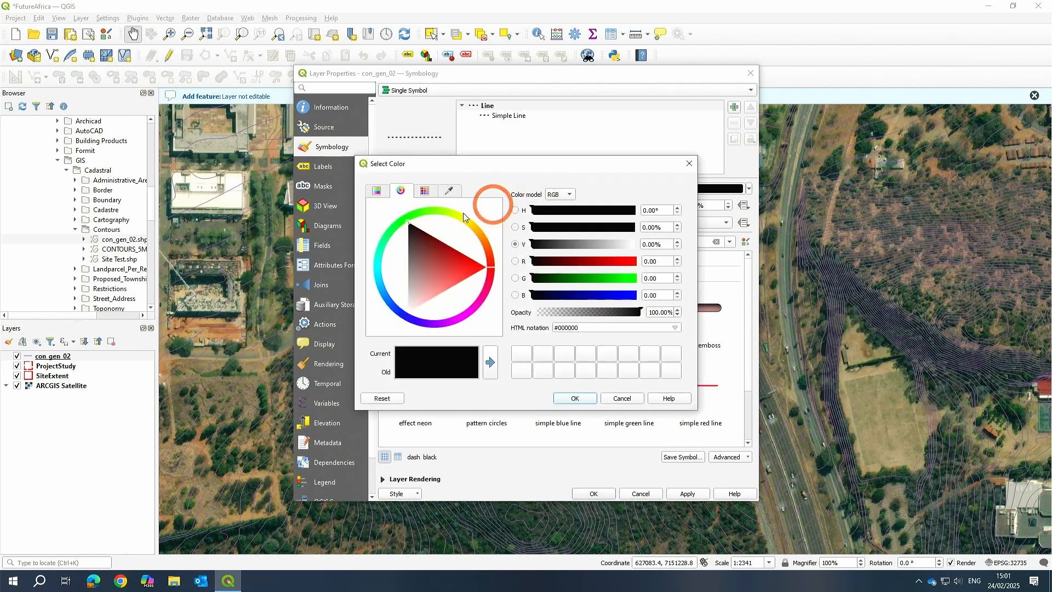
left_click(690, 166)
left_click(502, 115)
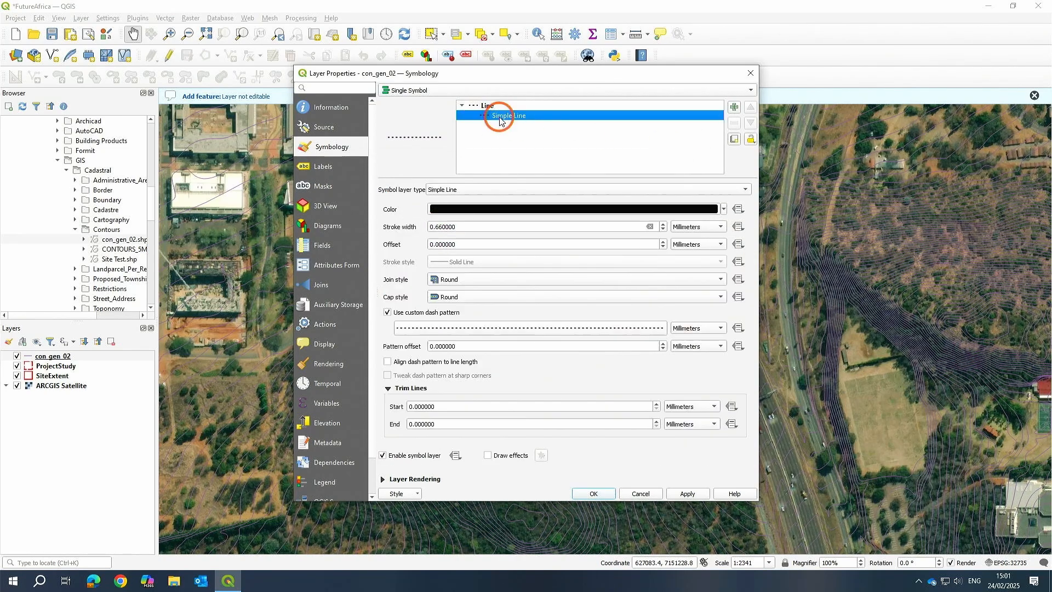
left_click_drag(472, 228, 436, 236)
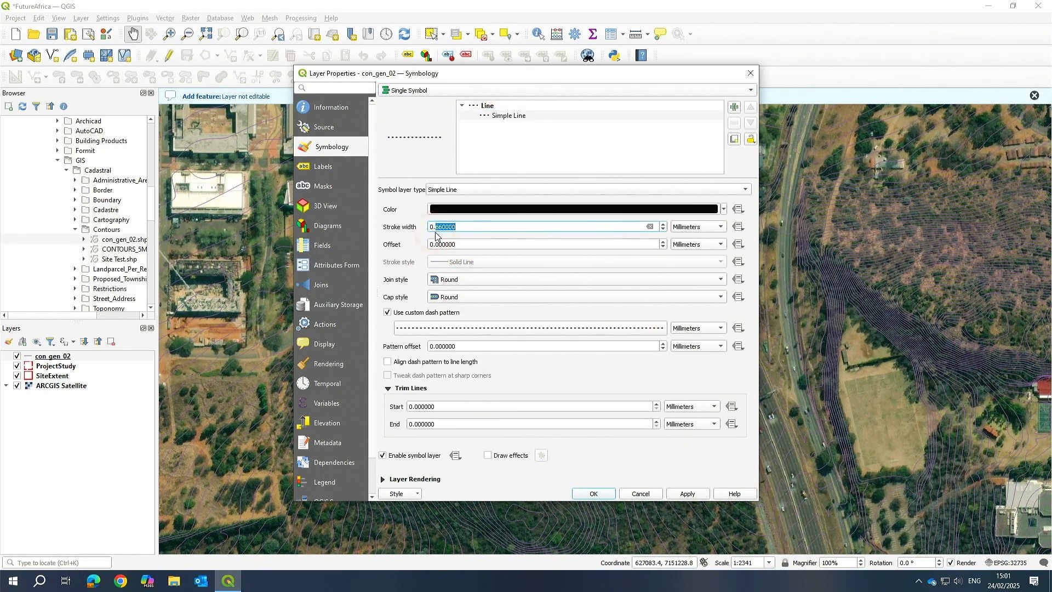
type("2")
left_click(688, 493)
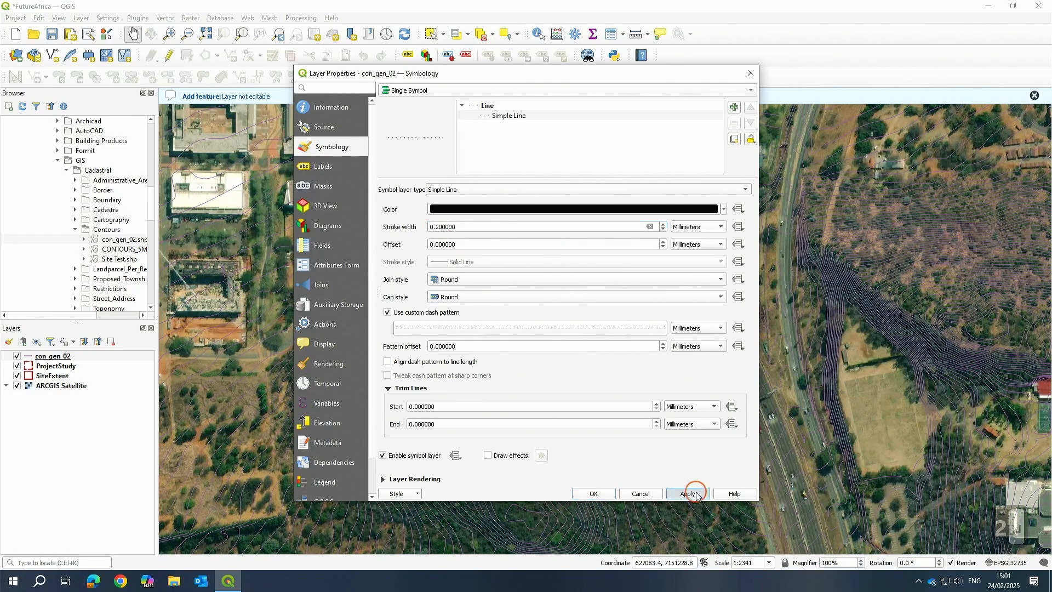
left_click(592, 493)
Turn off the custom dash pattern on the contour line and set its stroke style to Dash Line.
left_click(605, 283)
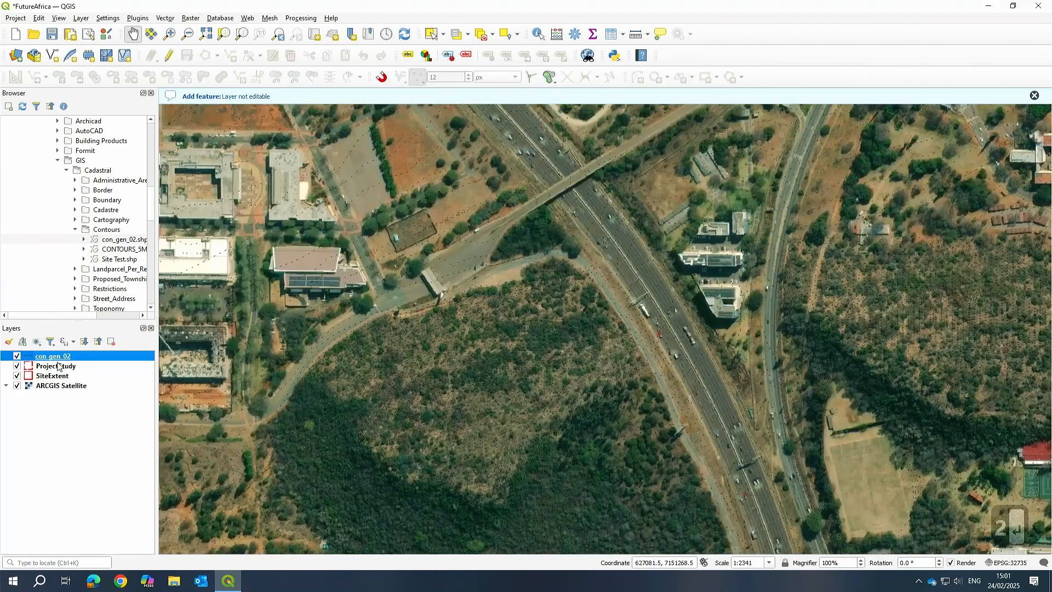
right_click(58, 356)
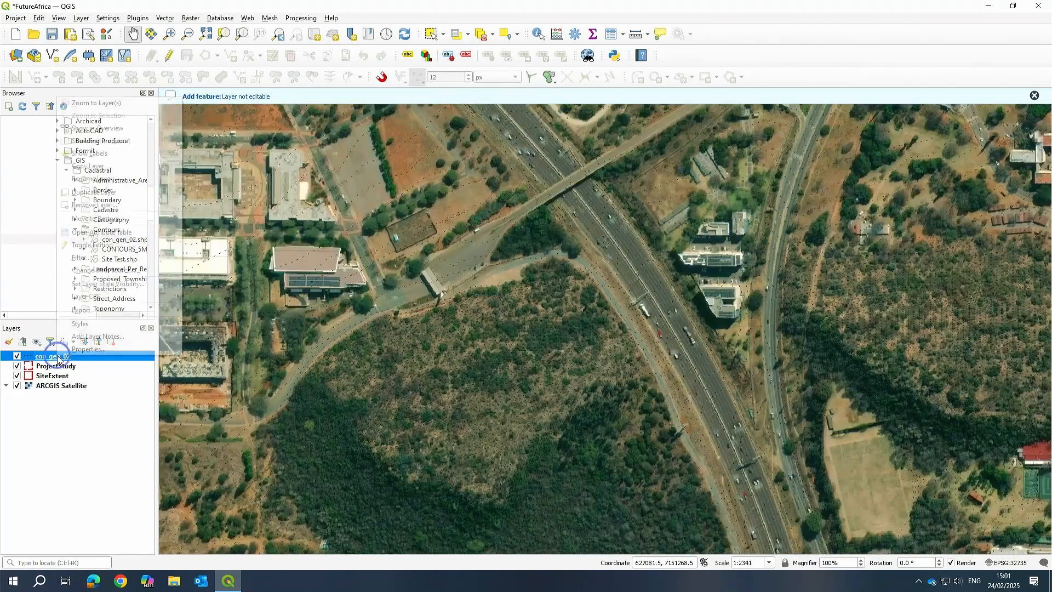
left_click(330, 332)
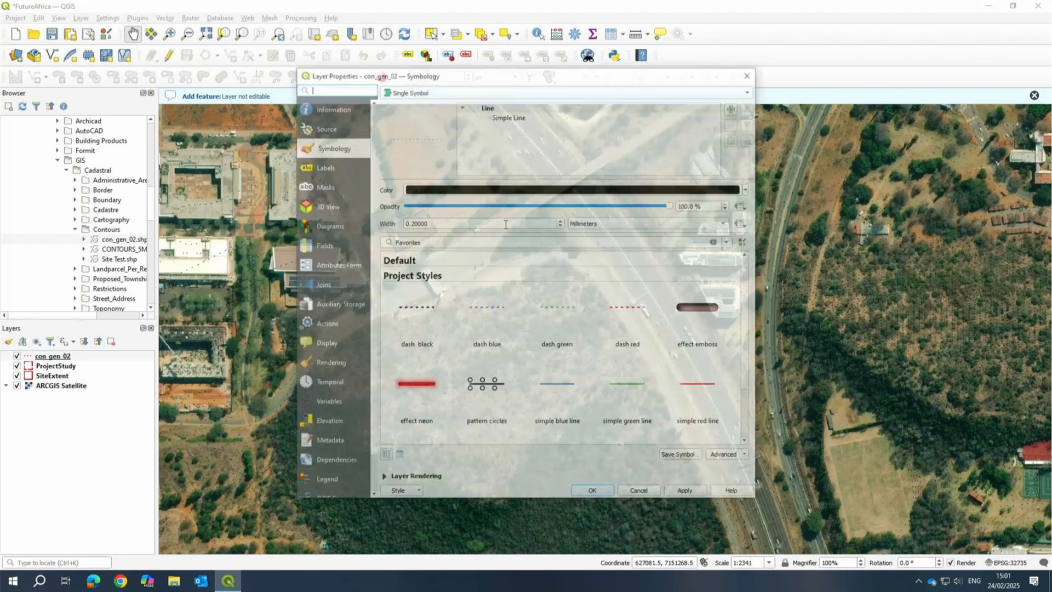
left_click(496, 116)
left_click(428, 262)
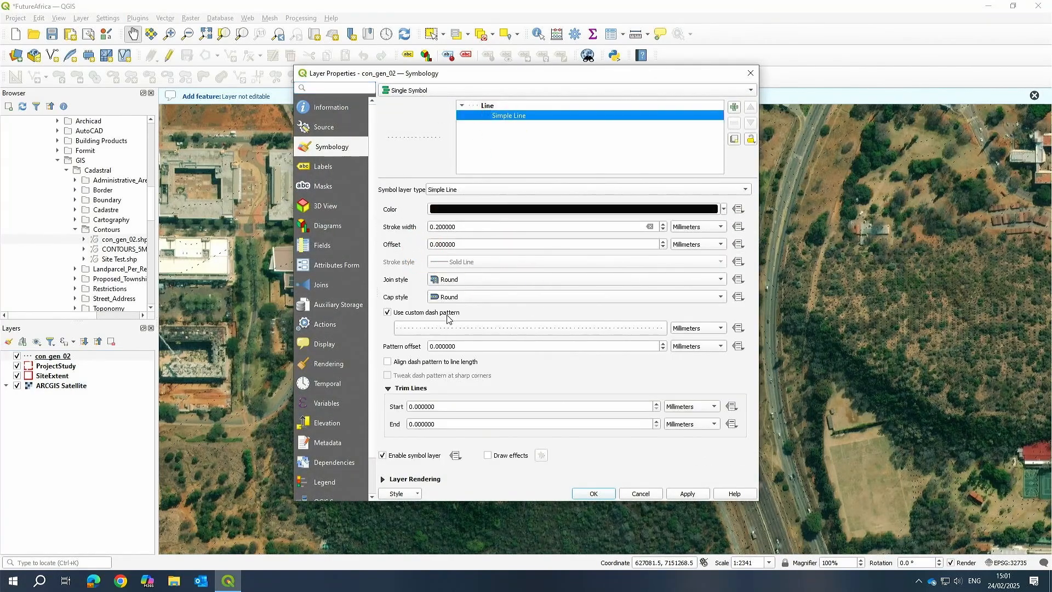
left_click(464, 328)
left_click(589, 377)
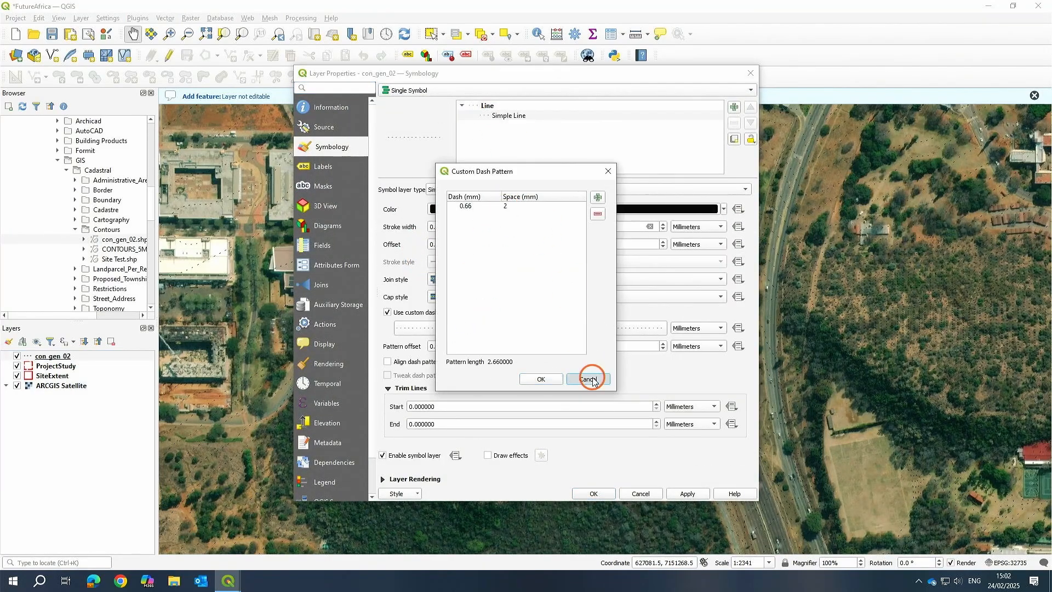
left_click(436, 332)
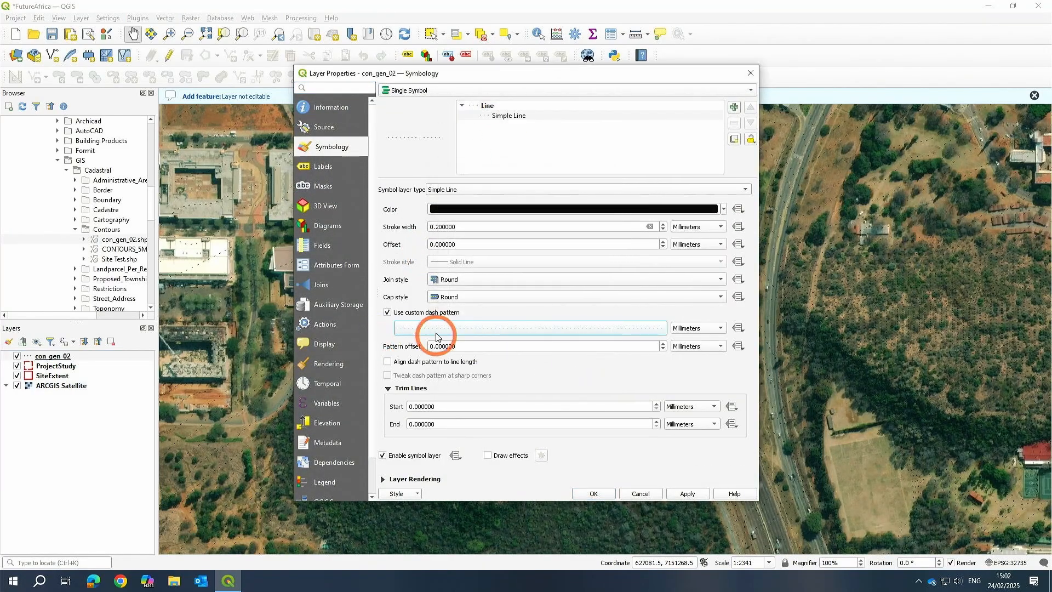
left_click(387, 311)
left_click(463, 261)
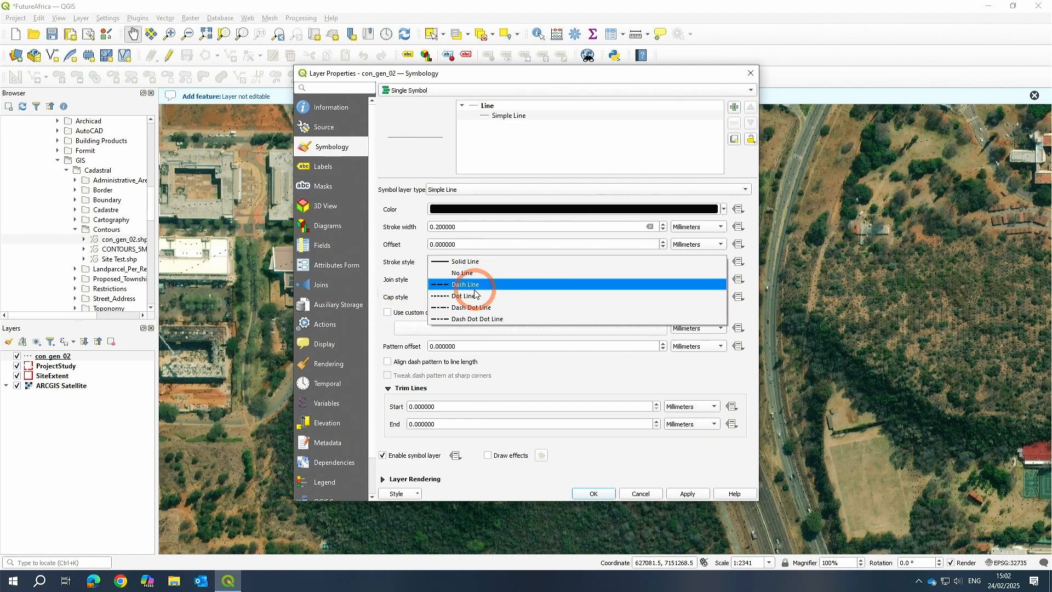
left_click(472, 291)
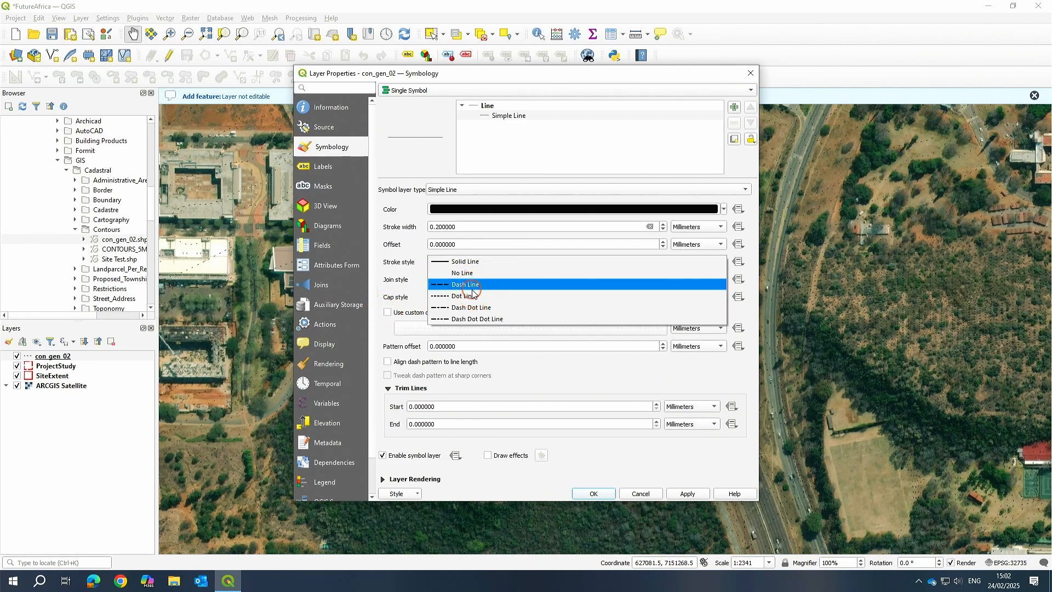
left_click(688, 493)
left_click(594, 494)
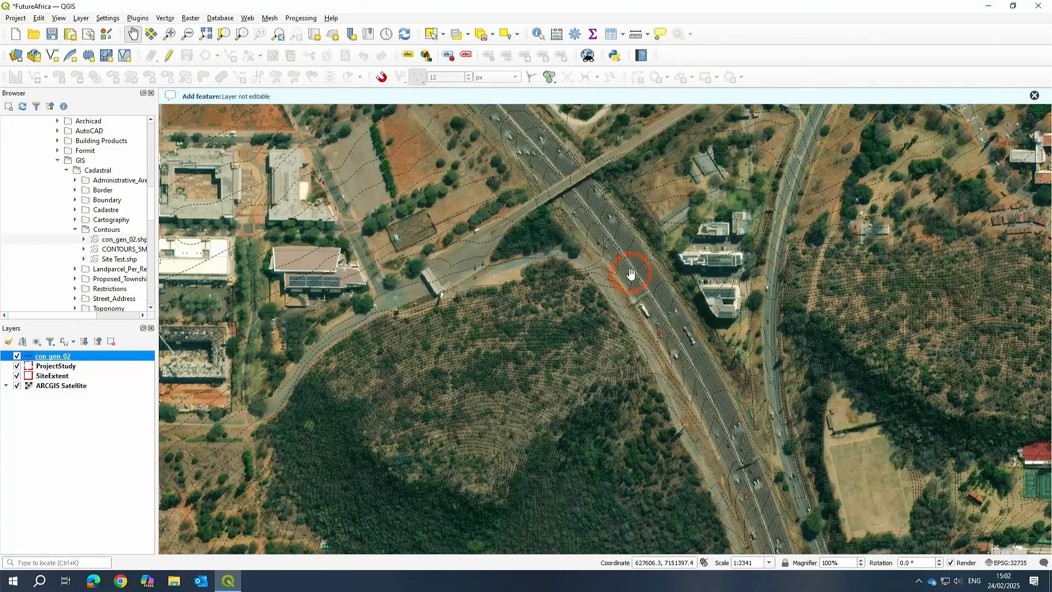
Pan and zoom around the site to review the restyled contours against the SiteExtent rectangle.
scroll(631, 274, "down", 1)
scroll(750, 271, "down", 2)
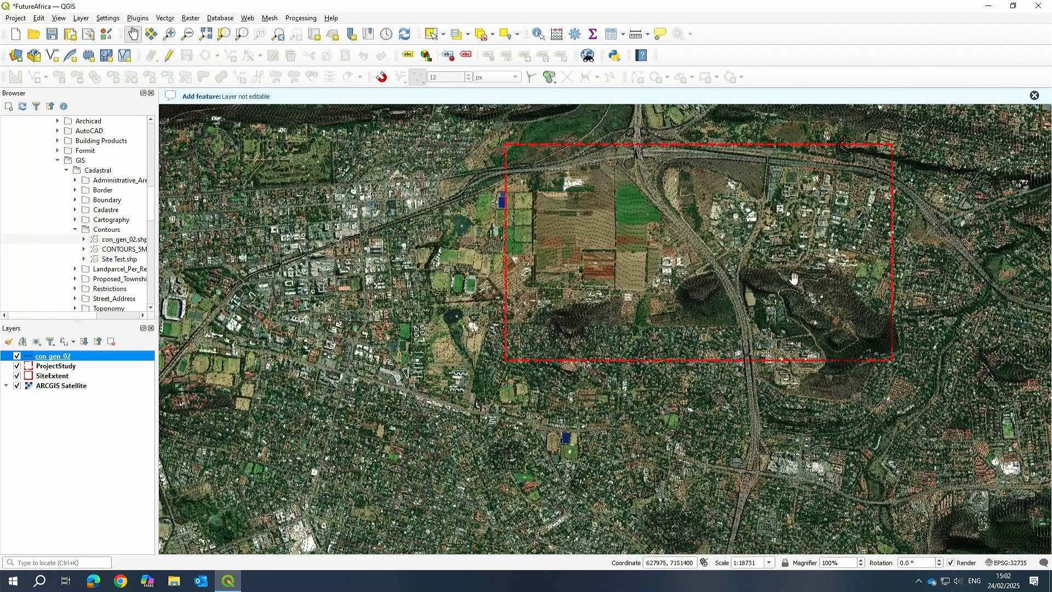
scroll(794, 278, "up", 2)
scroll(430, 256, "up", 1)
left_click_drag(446, 326, 663, 309)
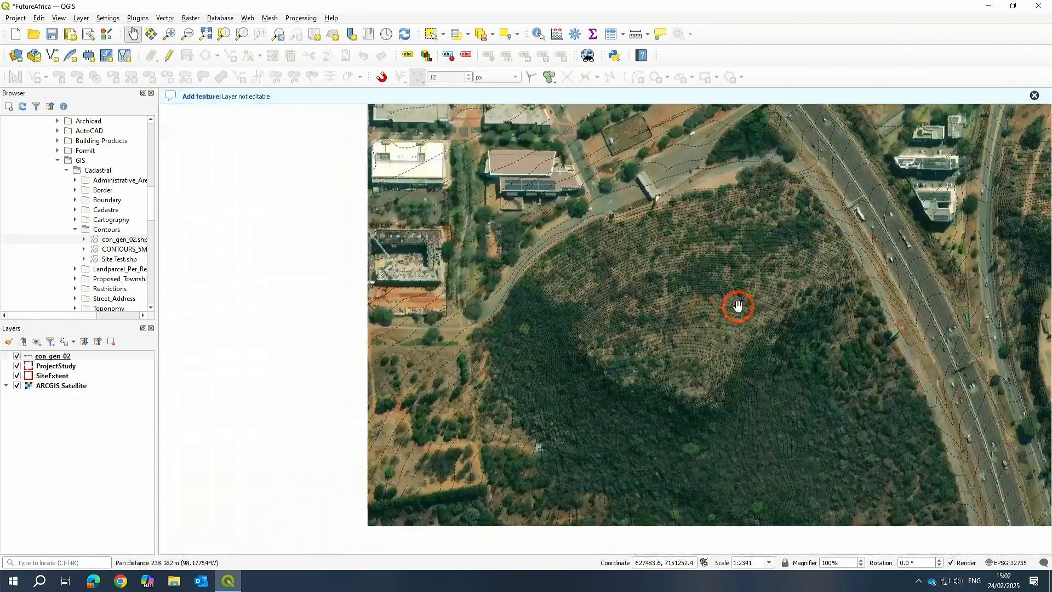
left_click_drag(343, 305, 776, 264)
scroll(751, 291, "down", 4)
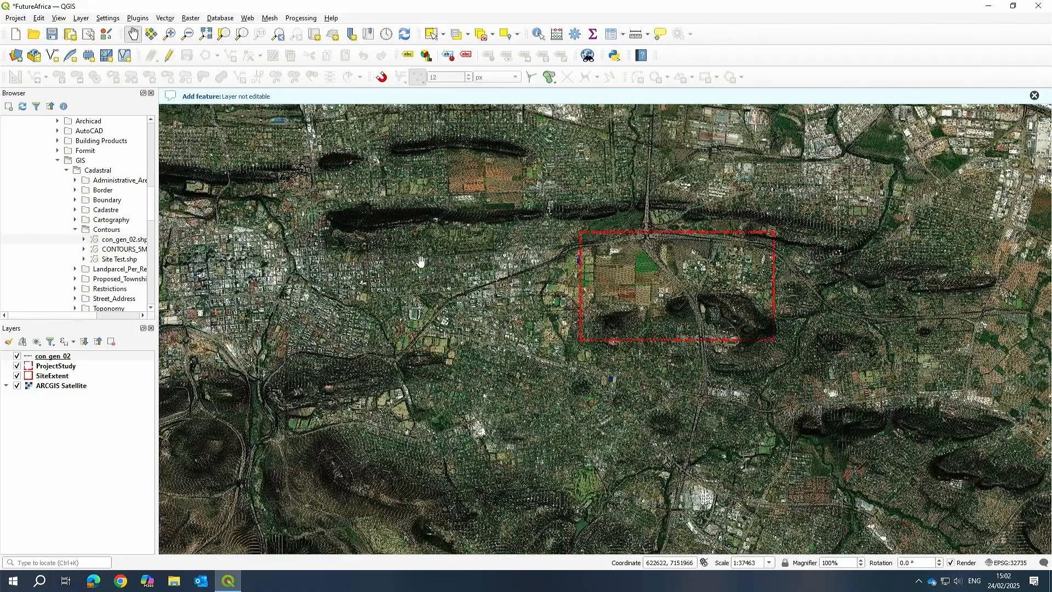
scroll(454, 257, "down", 2)
scroll(454, 258, "up", 2)
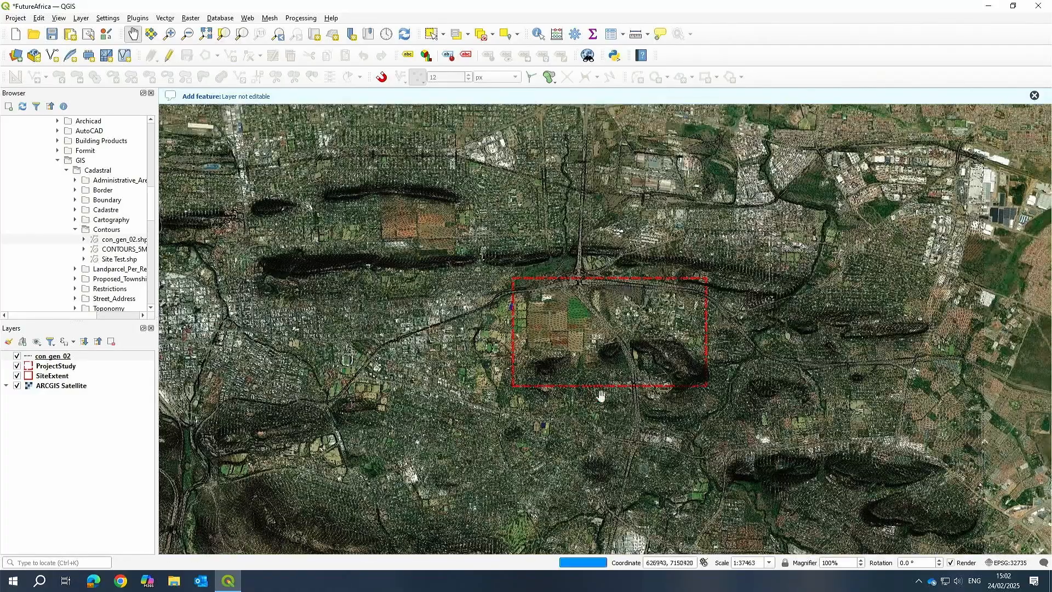
scroll(600, 398, "up", 2)
left_click_drag(545, 336, 614, 385)
scroll(592, 369, "down", 1)
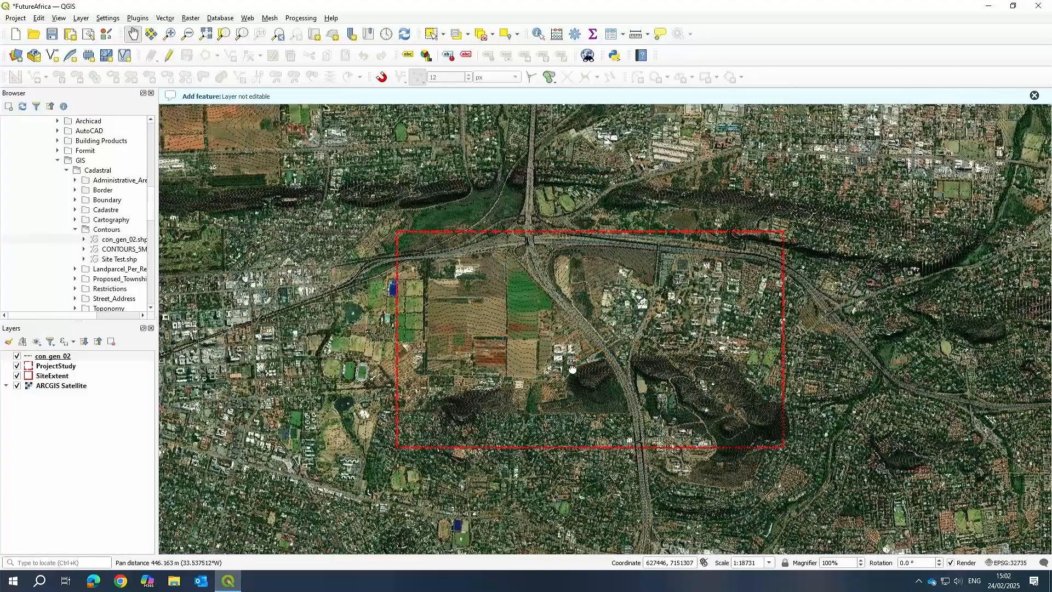
left_click_drag(578, 348, 560, 346)
scroll(559, 346, "up", 1)
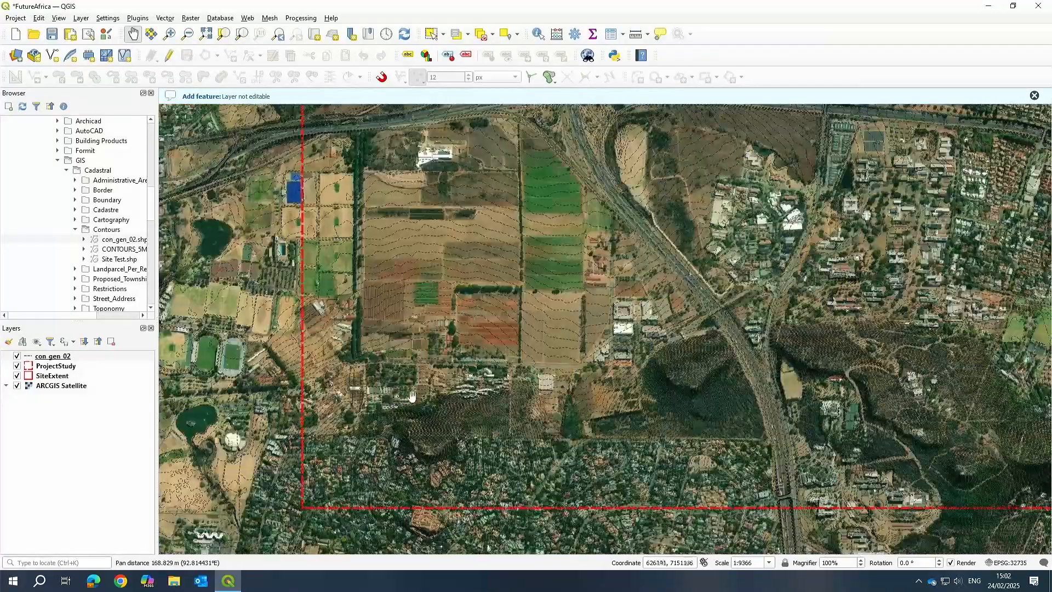
scroll(426, 389, "down", 1)
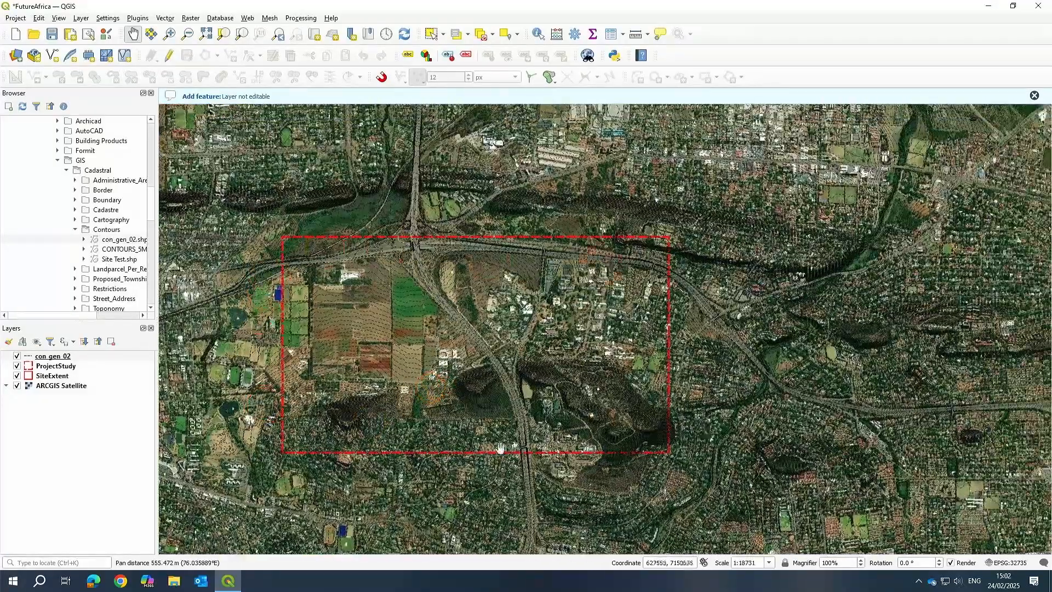
Clip the con_gen_02 contours to the ProjectStudy polygon with the Clip tool, saving to a temporary layer.
left_click(32, 356)
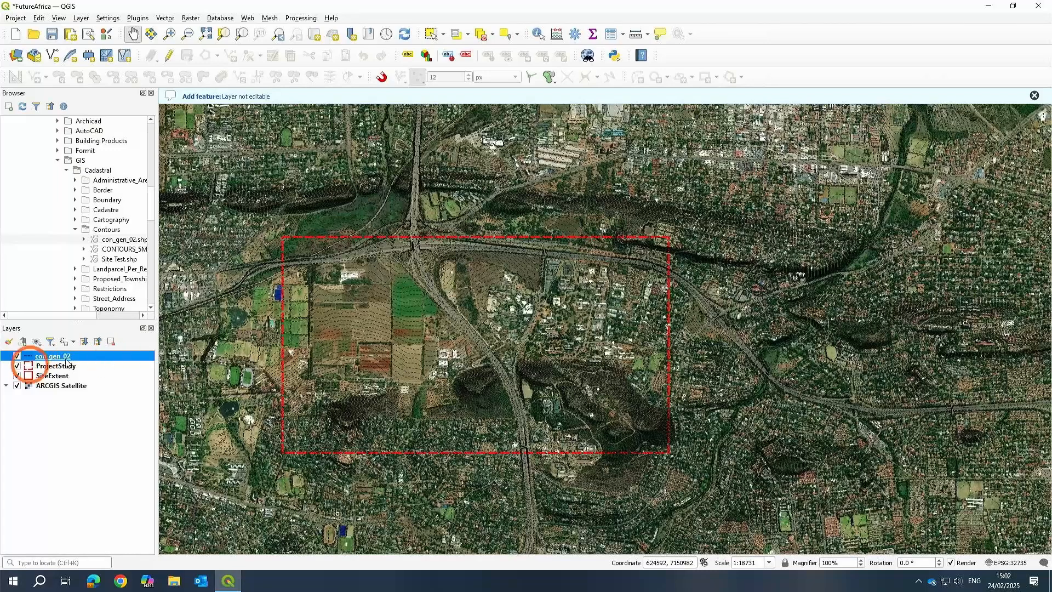
left_click(165, 19)
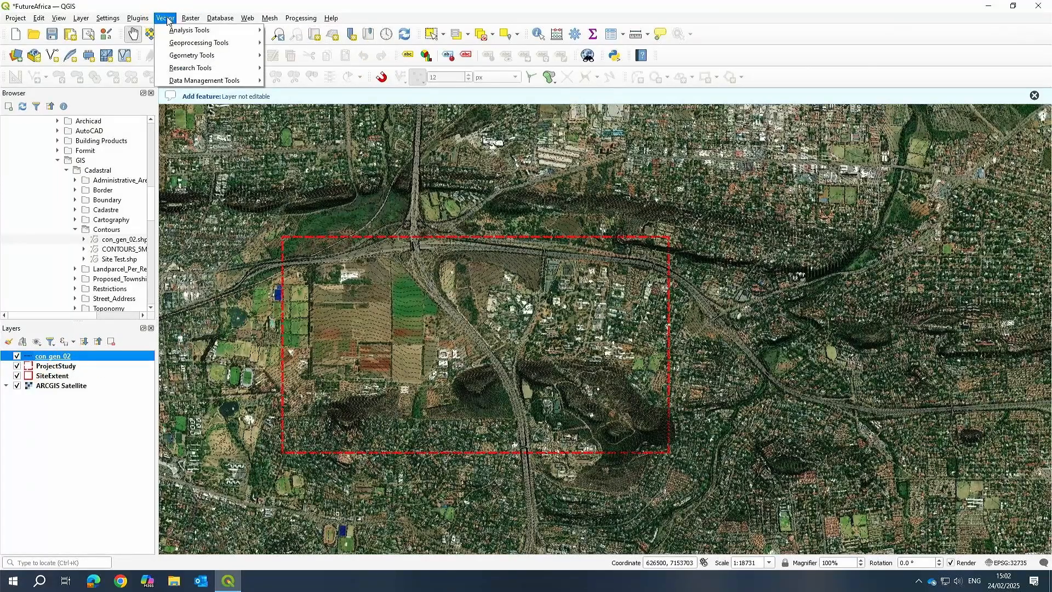
mouse_move(182, 58)
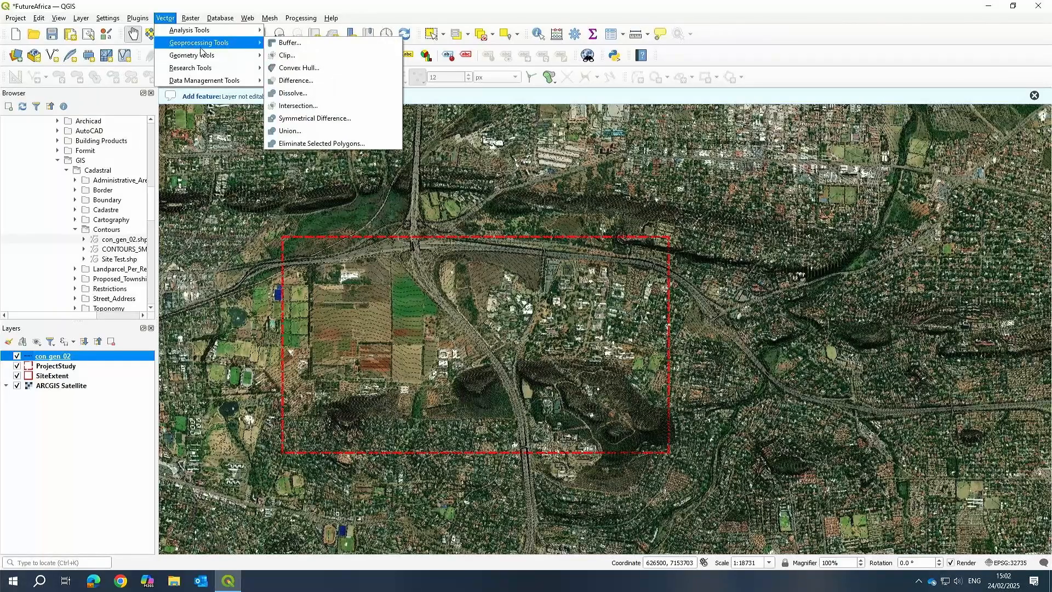
left_click(286, 55)
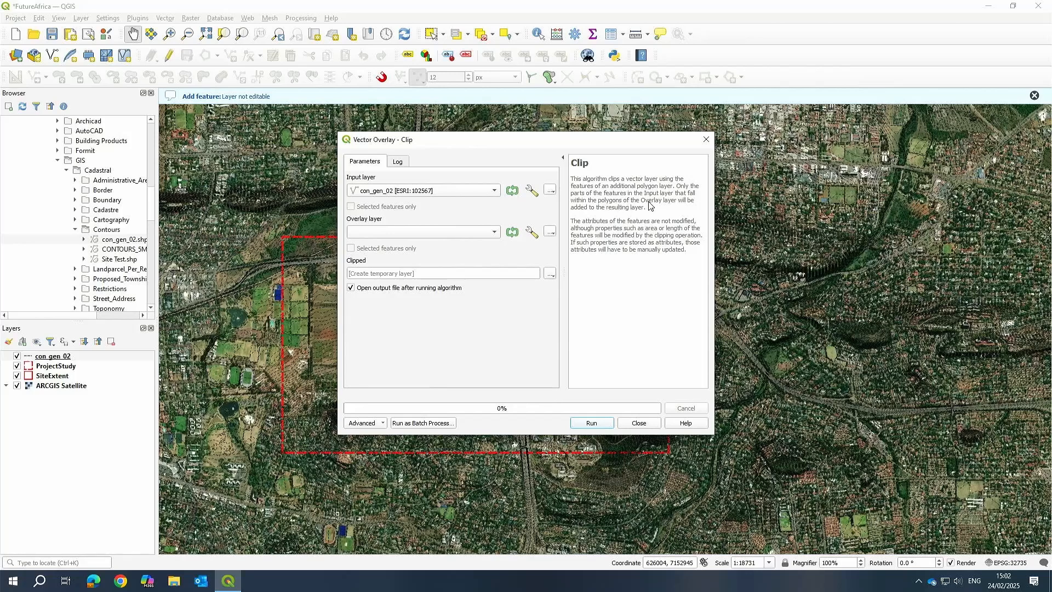
left_click(441, 233)
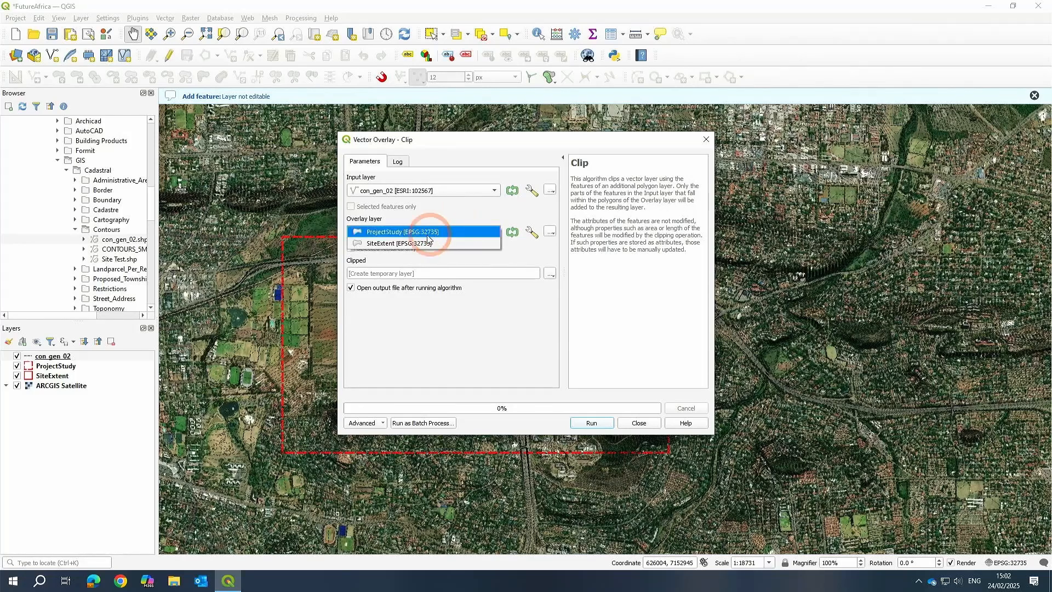
left_click(428, 234)
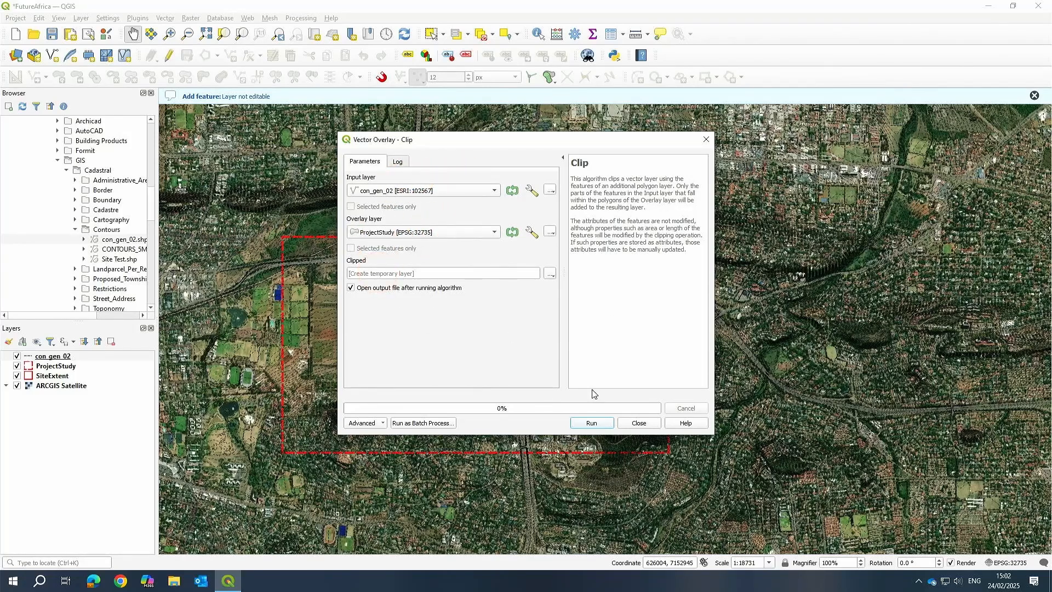
left_click(592, 423)
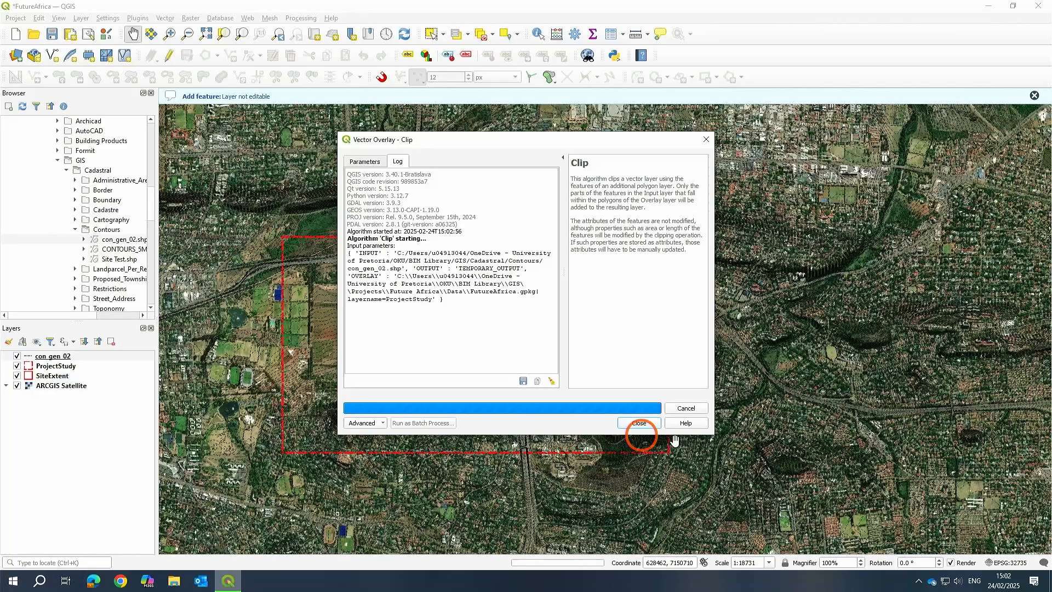
left_click(640, 424)
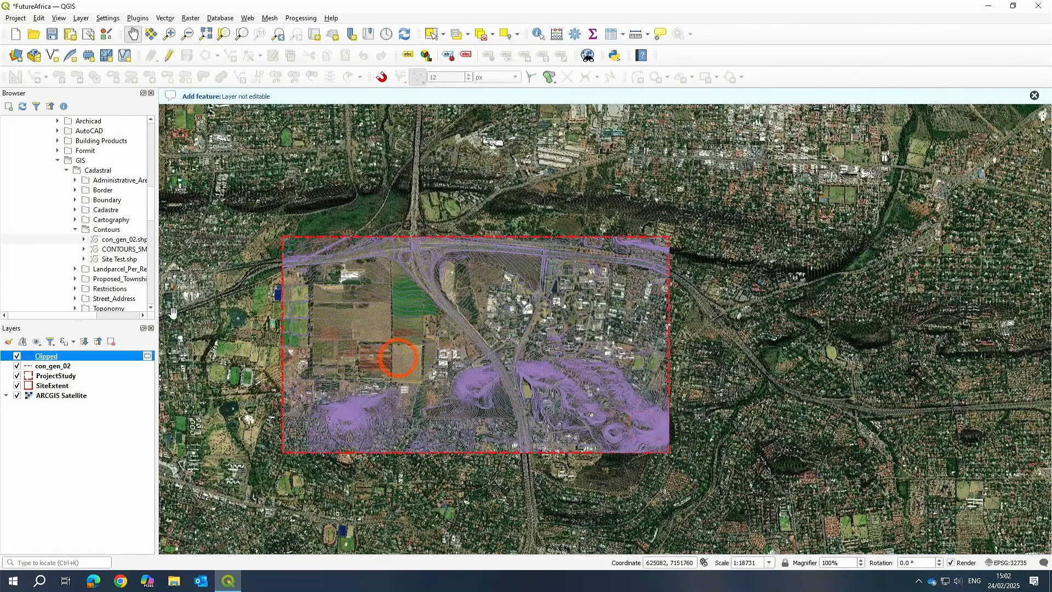
Hide and remove the original con_gen_02 layer from the project.
left_click(17, 366)
left_click(52, 366)
left_click(111, 341)
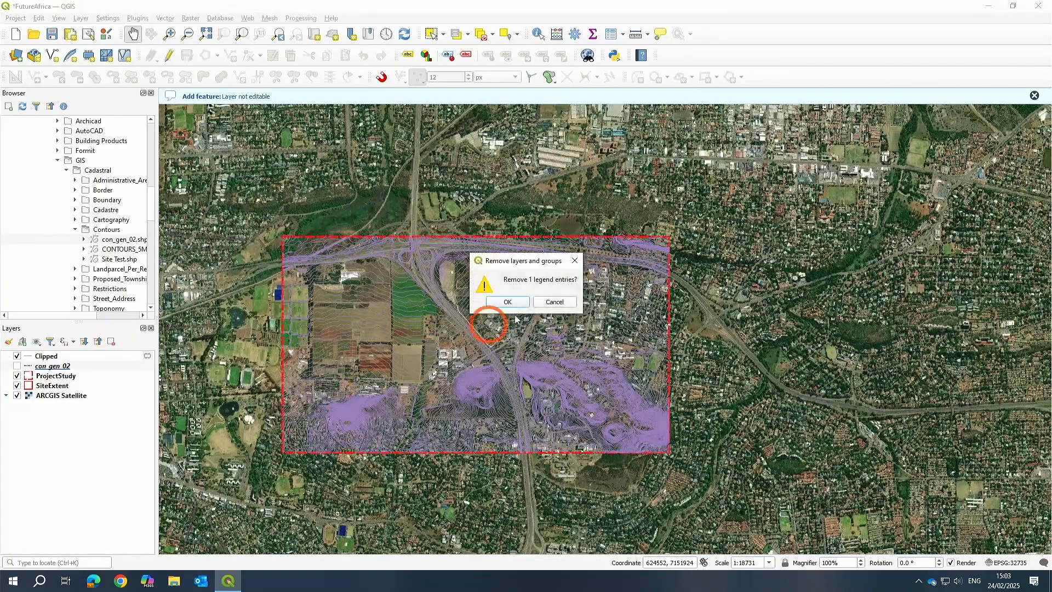
left_click(507, 301)
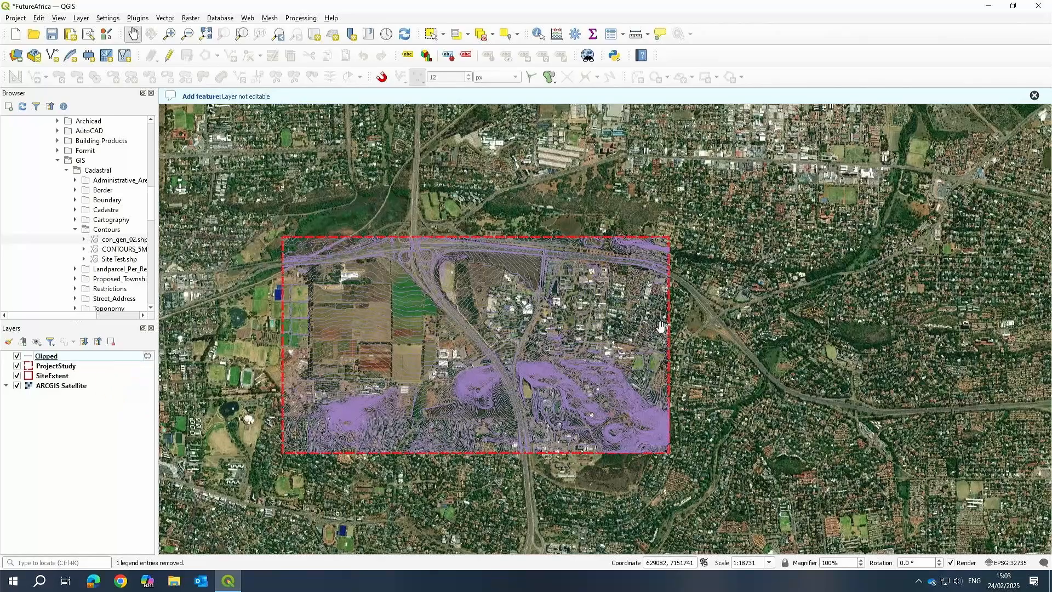
Zoom and pan across the site to inspect the clipped contours over the satellite imagery, toggling the satellite layer off and on.
scroll(660, 326, "down", 2)
scroll(633, 337, "up", 2)
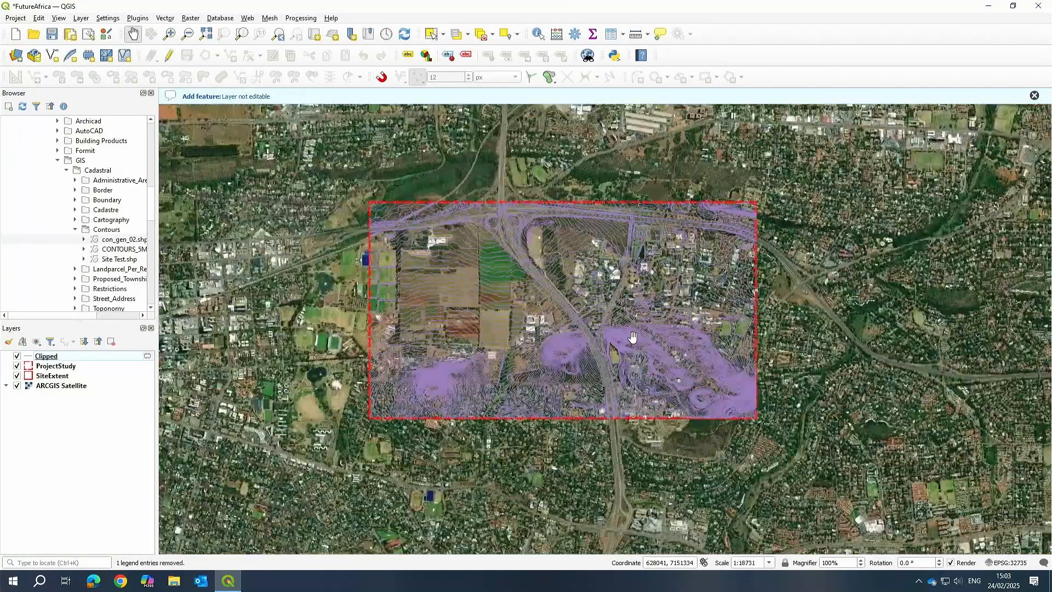
scroll(633, 338, "up", 2)
left_click_drag(524, 330, 723, 332)
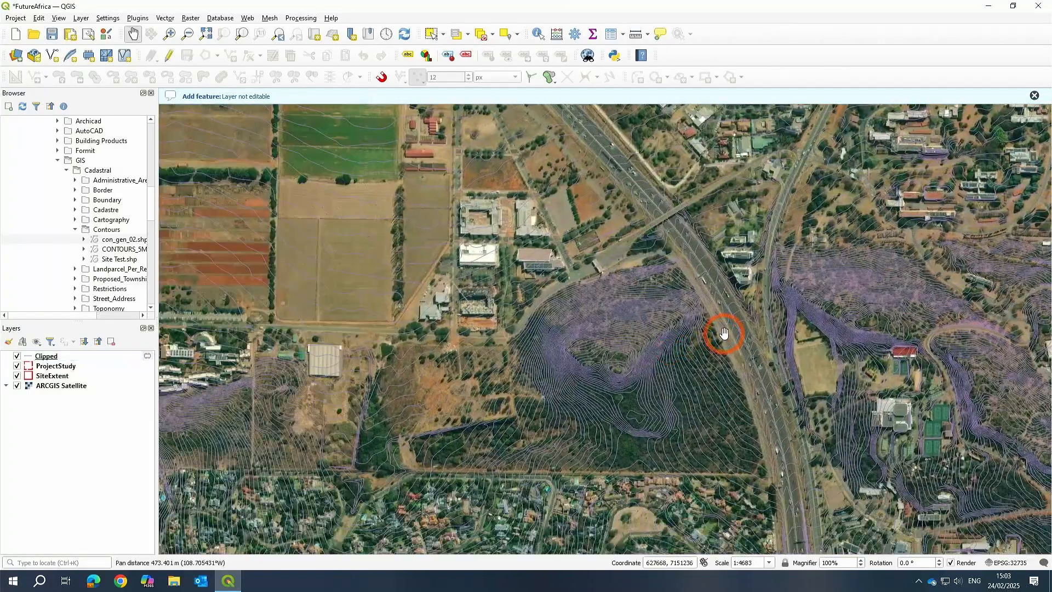
scroll(634, 386, "up", 3)
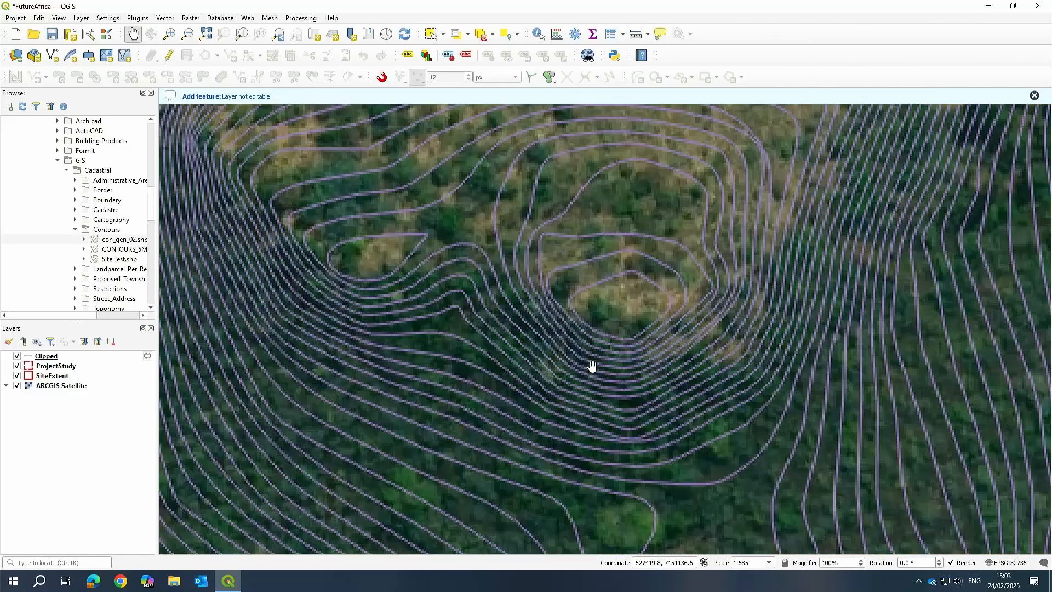
scroll(600, 358, "down", 4)
scroll(329, 394, "up", 1)
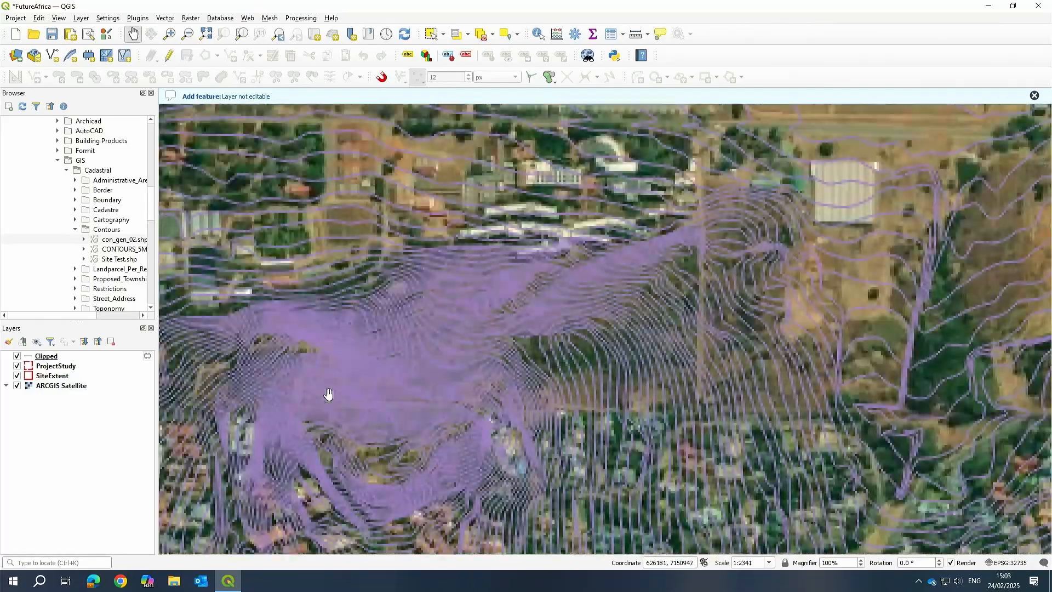
scroll(510, 319, "up", 1)
left_click_drag(720, 421, 670, 336)
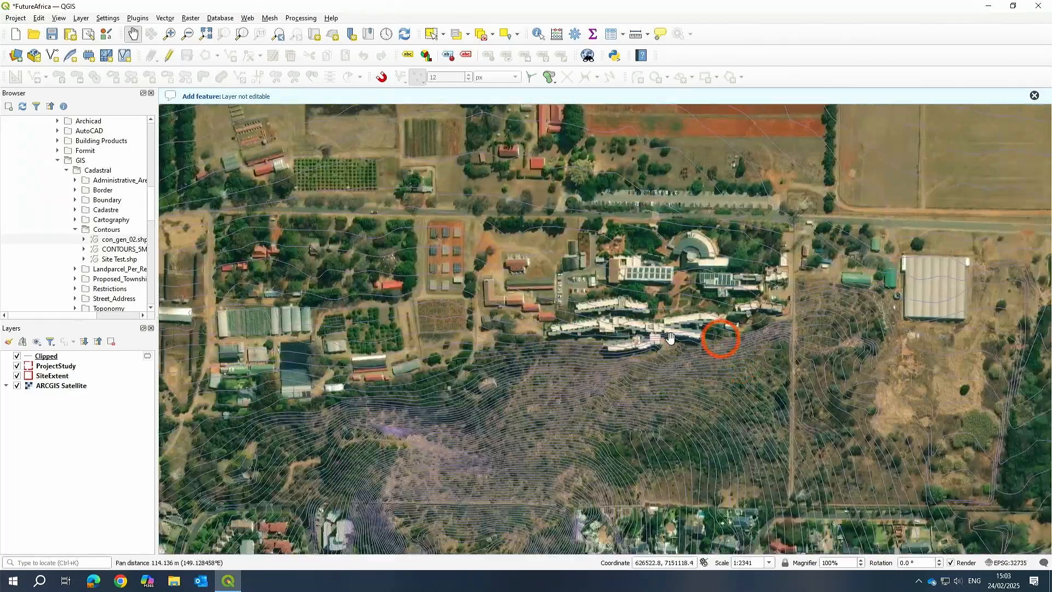
scroll(549, 334, "down", 2)
scroll(490, 346, "up", 1)
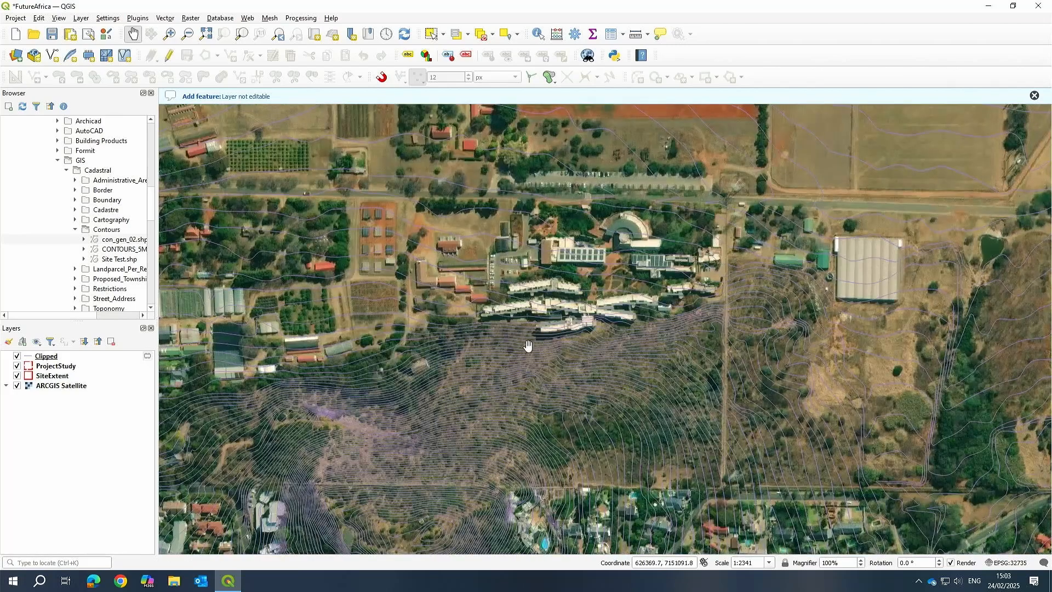
scroll(573, 357, "up", 2)
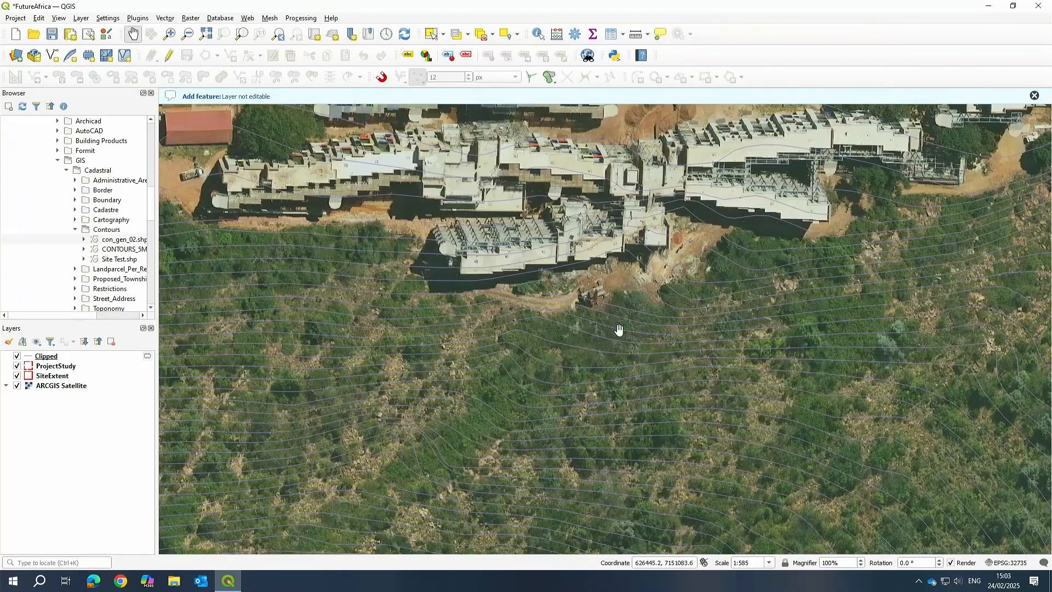
scroll(549, 366, "down", 1)
scroll(467, 412, "down", 2)
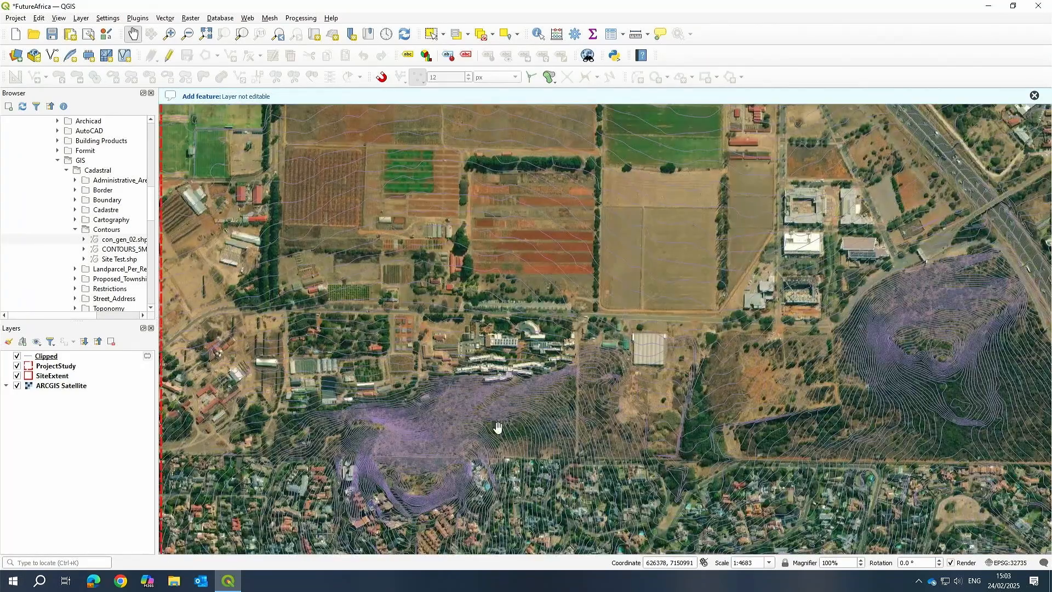
scroll(453, 453, "up", 1)
left_click_drag(474, 471, 468, 335)
scroll(468, 335, "down", 2)
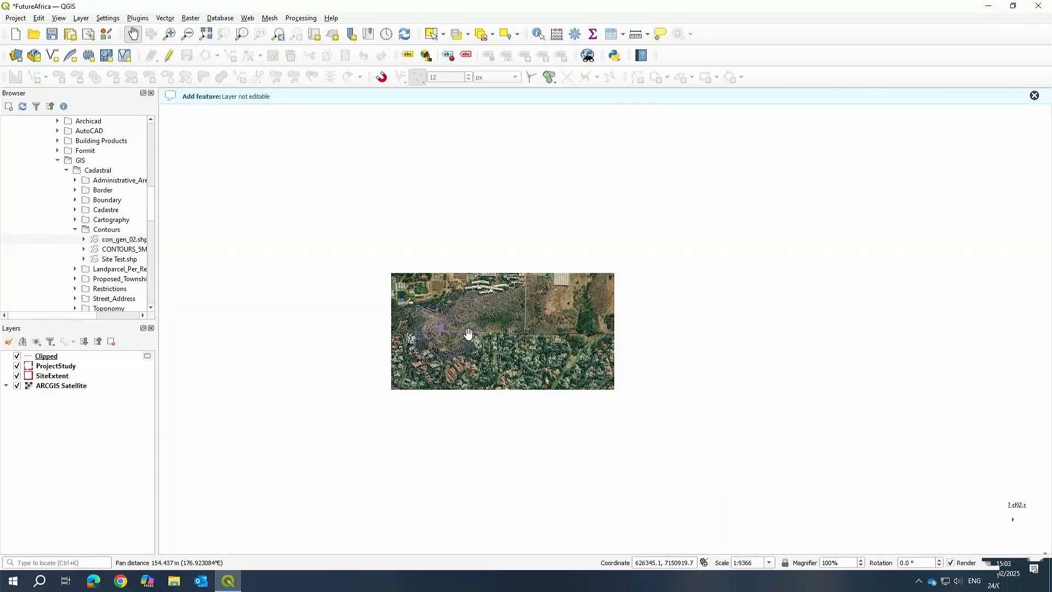
left_click_drag(755, 267, 665, 364)
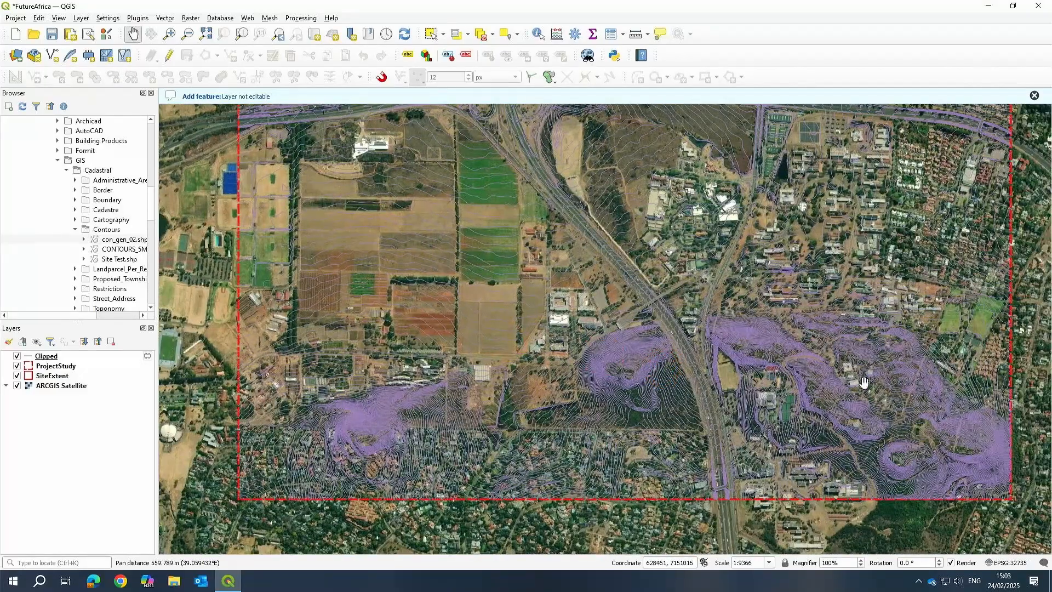
left_click_drag(826, 275, 800, 345)
scroll(807, 328, "down", 2)
scroll(773, 334, "up", 1)
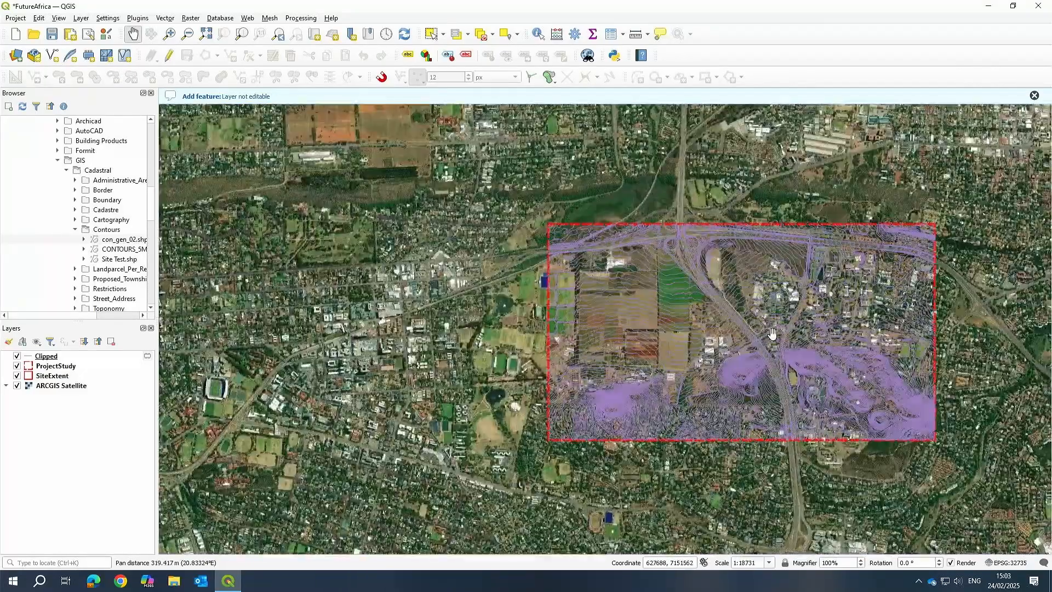
scroll(773, 334, "up", 1)
scroll(650, 328, "up", 1)
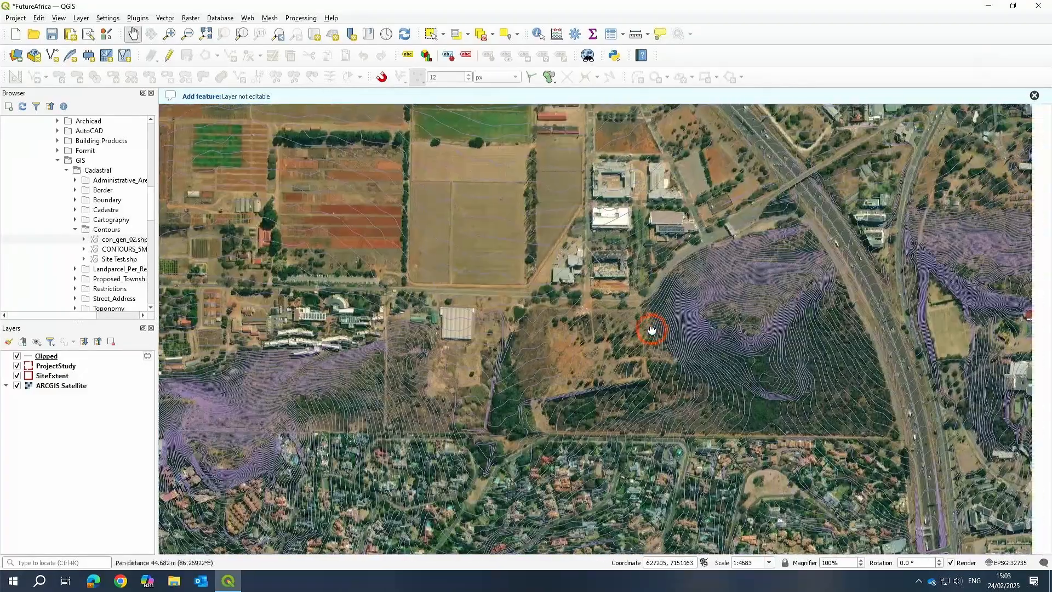
left_click(17, 387)
left_click(16, 387)
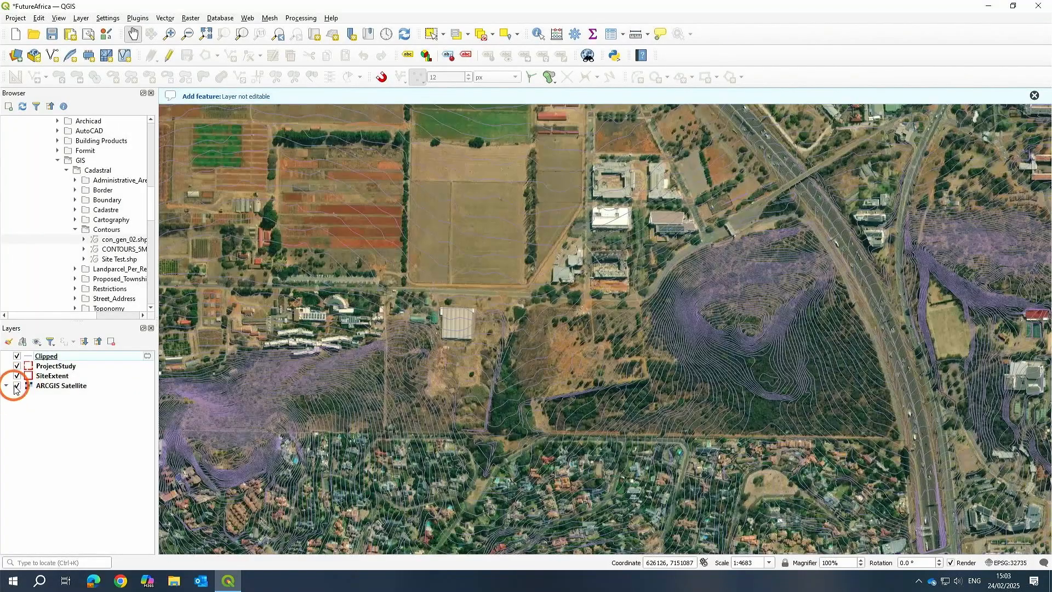
Pan and zoom around the southern hillside to review the clipped contour lines.
left_click_drag(540, 260, 578, 172)
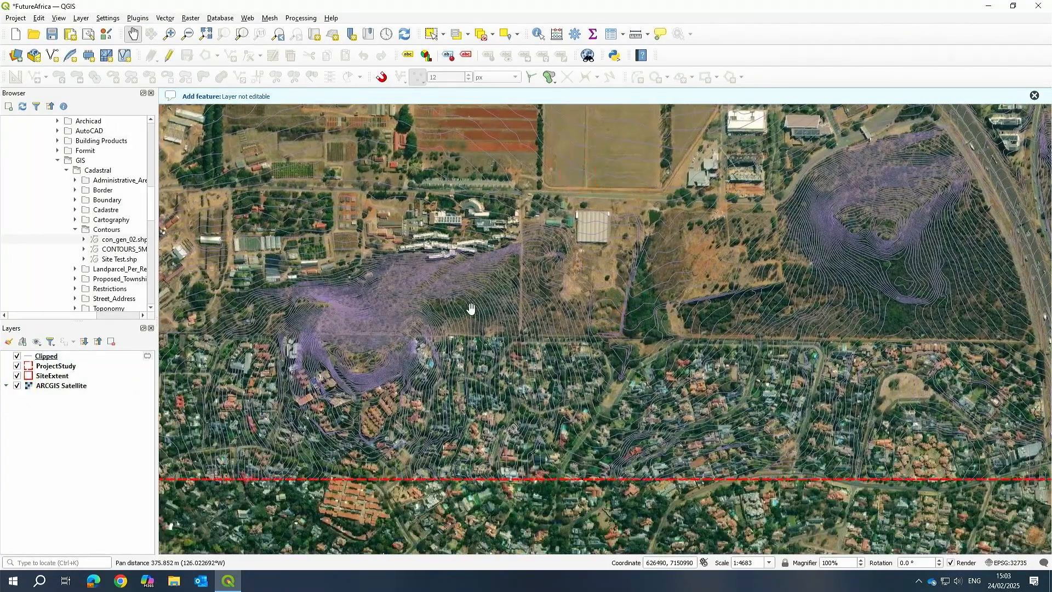
scroll(329, 287, "up", 1)
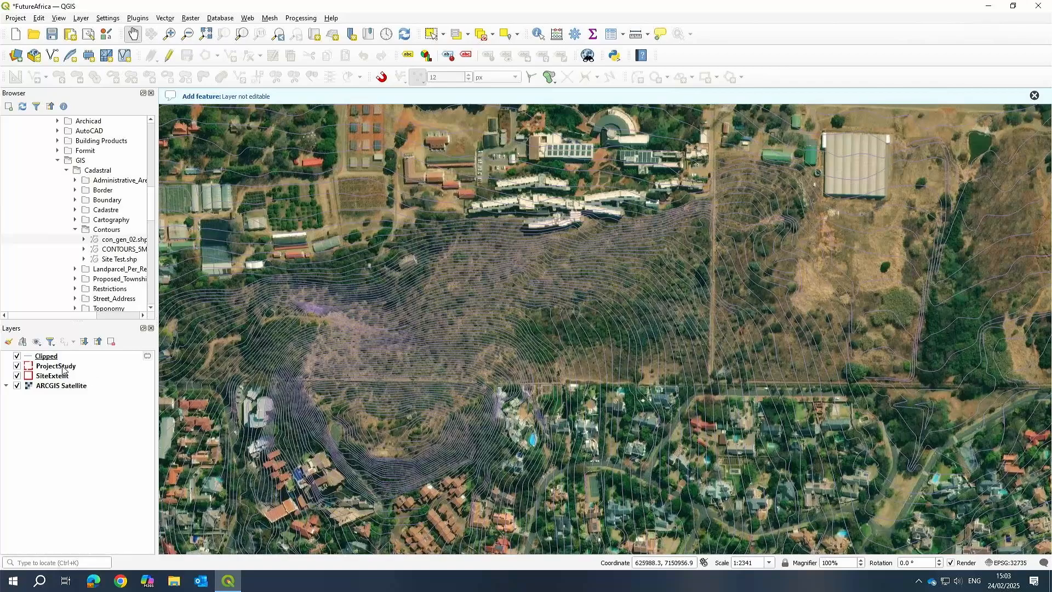
right_click(38, 356)
left_click(66, 346)
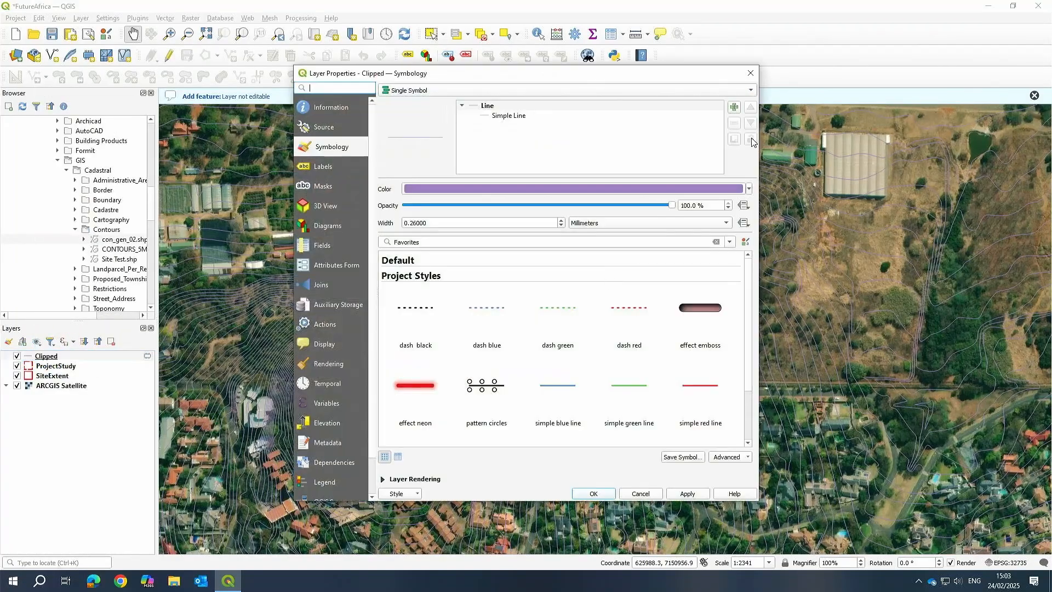
left_click(750, 73)
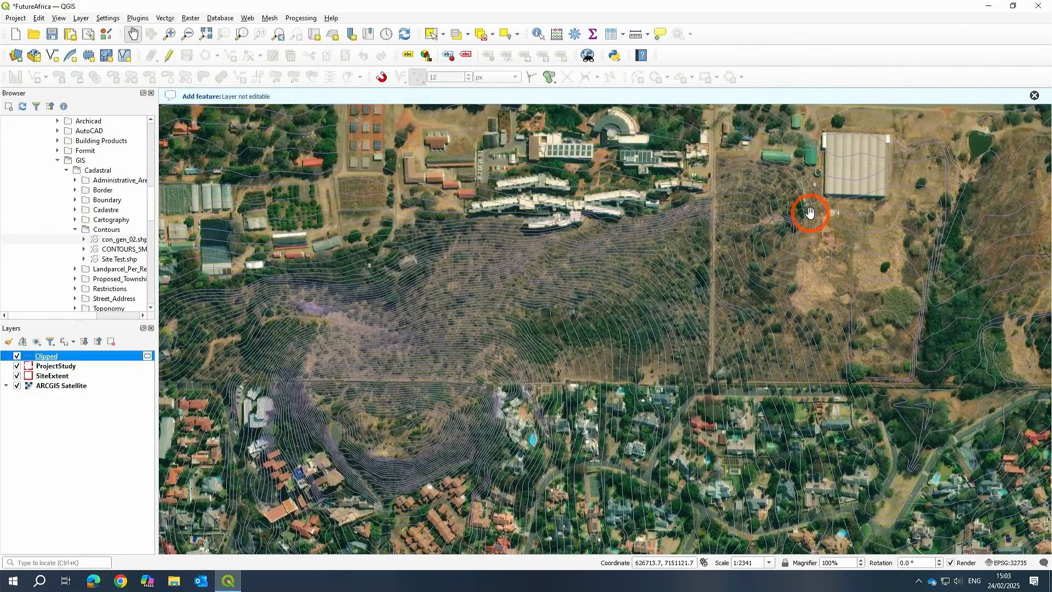
left_click_drag(810, 211, 586, 296)
scroll(655, 226, "down", 2)
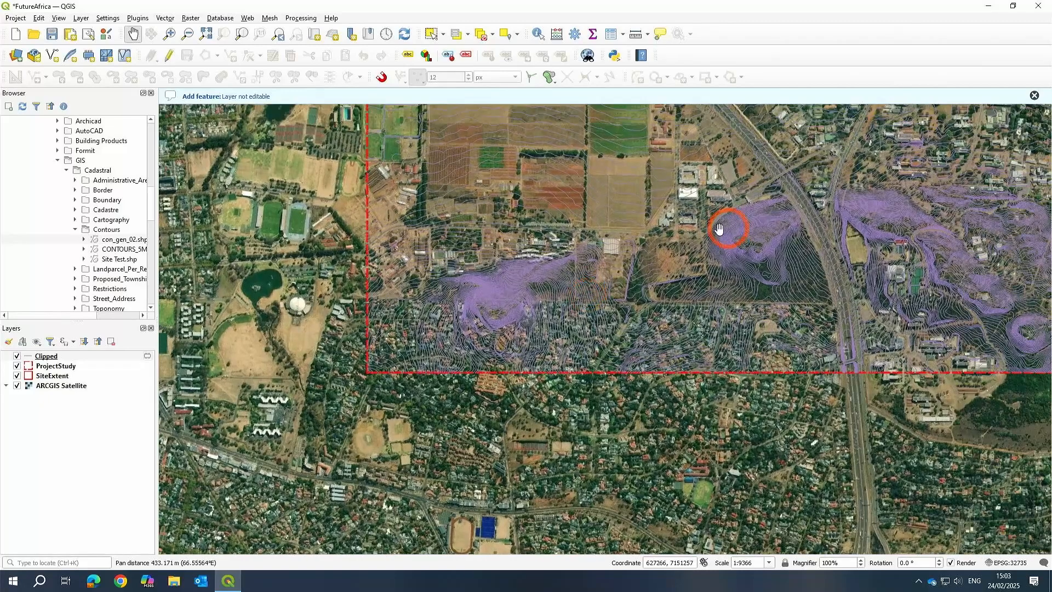
left_click_drag(721, 228, 631, 265)
Open the Clipped layer's properties to check its coordinate reference system, then close them.
right_click(34, 359)
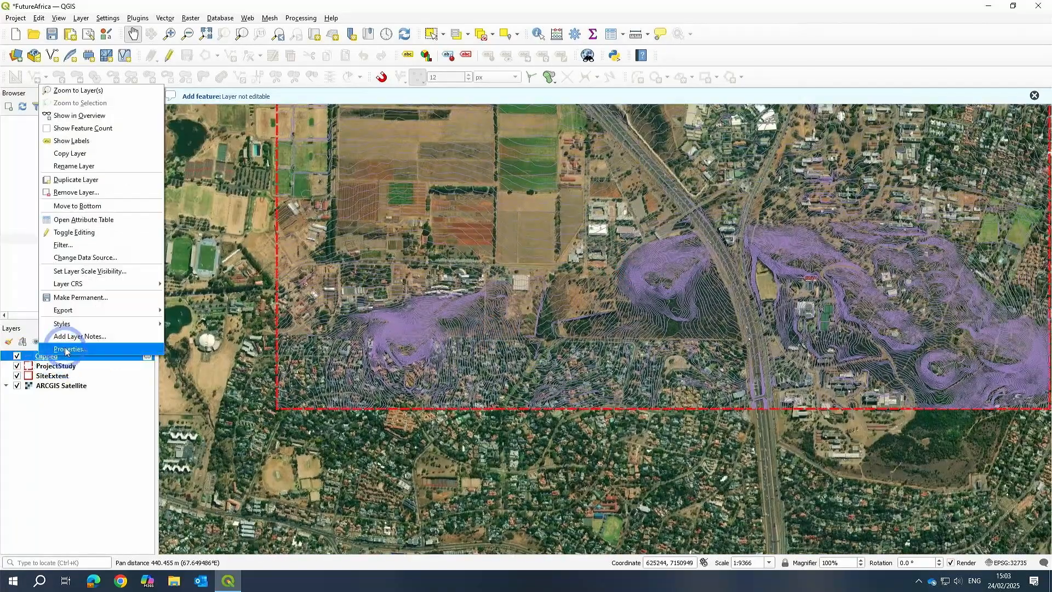
left_click(551, 275)
left_click(456, 216)
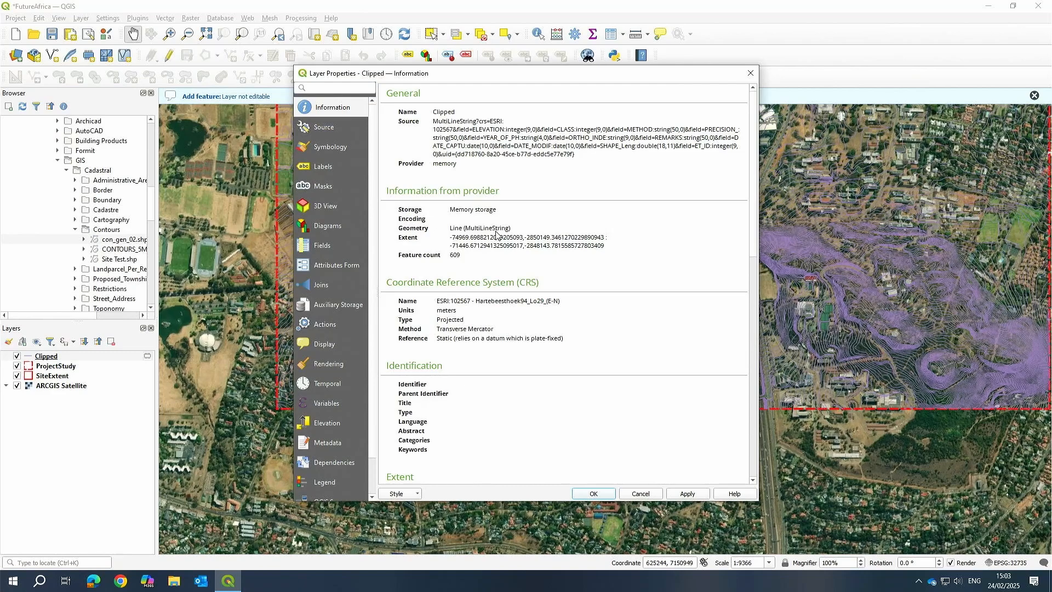
left_click_drag(421, 301, 570, 304)
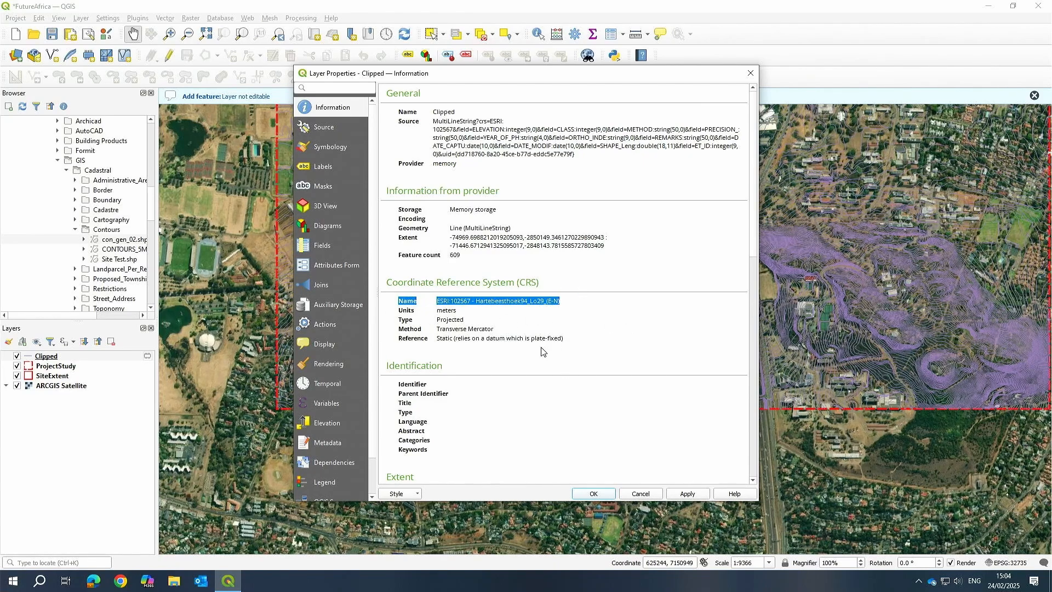
left_click(594, 493)
left_click_drag(762, 309, 573, 408)
scroll(496, 326, "down", 1)
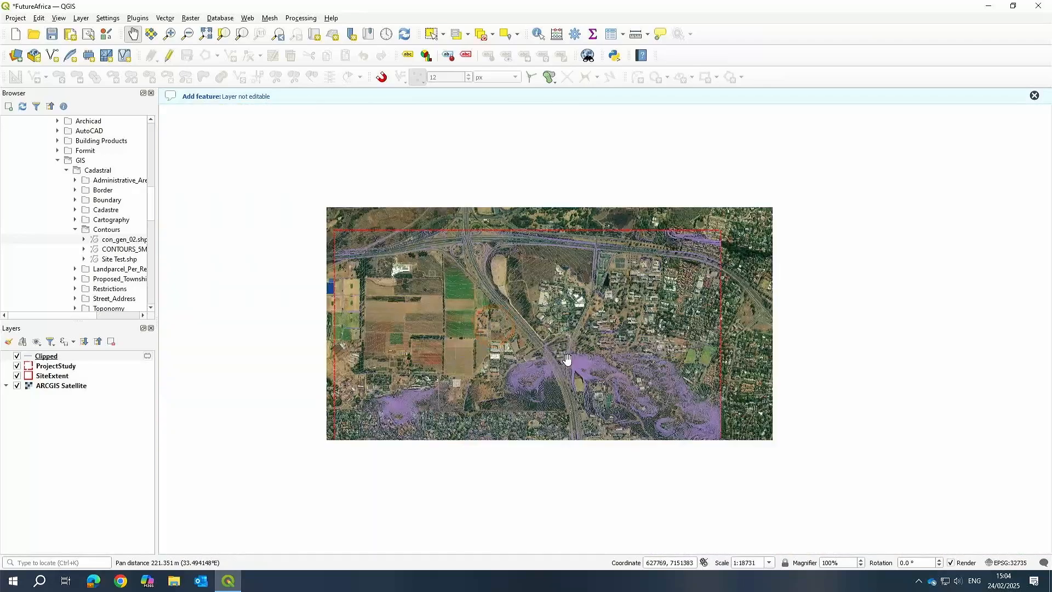
scroll(569, 362, "up", 1)
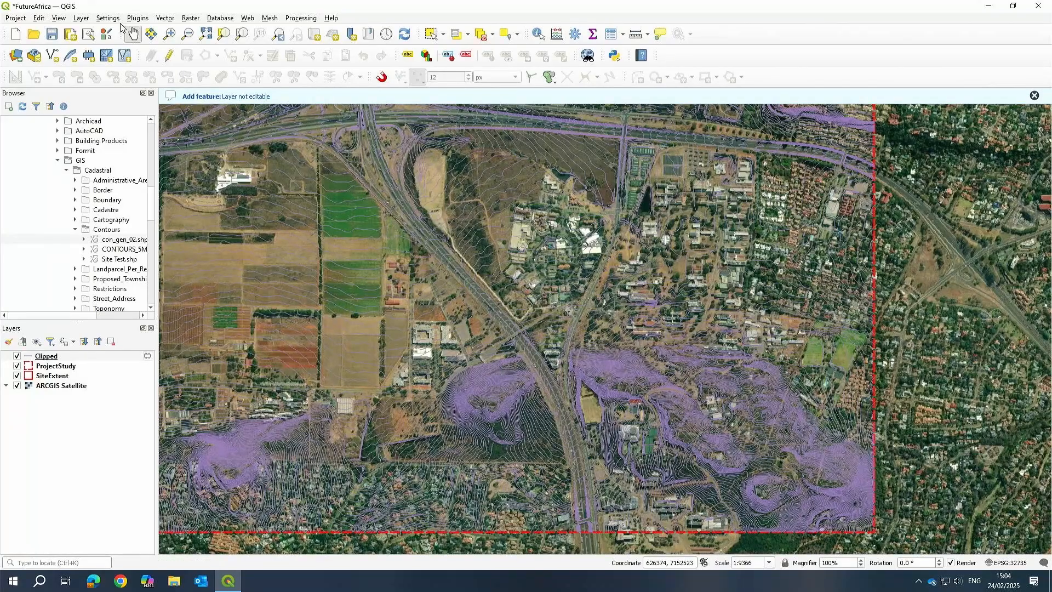
Reproject the Clipped contour layer to the project CRS EPSG:32735 - WGS 84 / UTM zone 35S as a temporary layer.
left_click(169, 19)
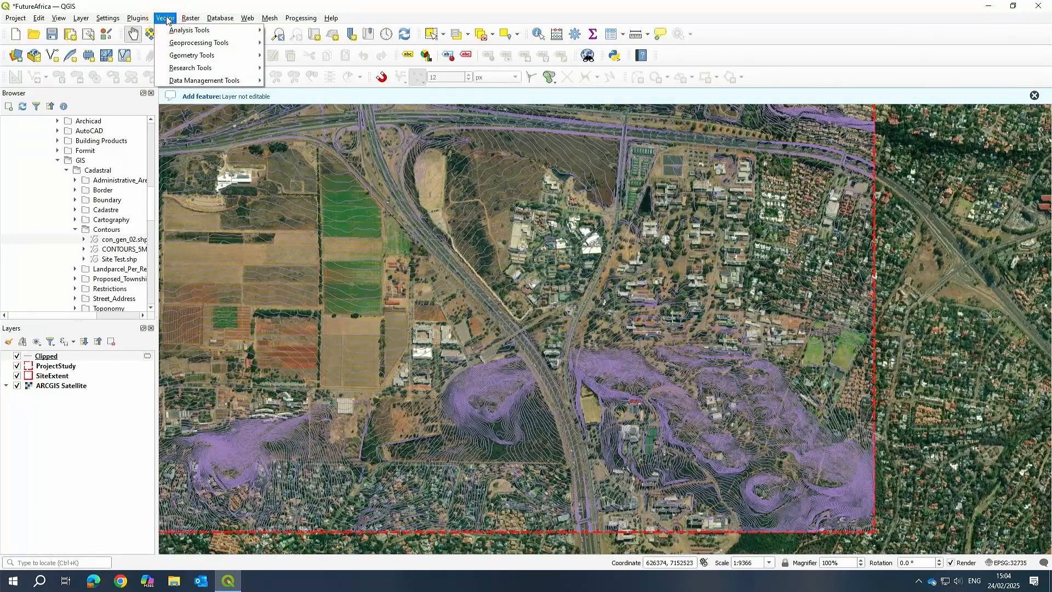
mouse_move(186, 85)
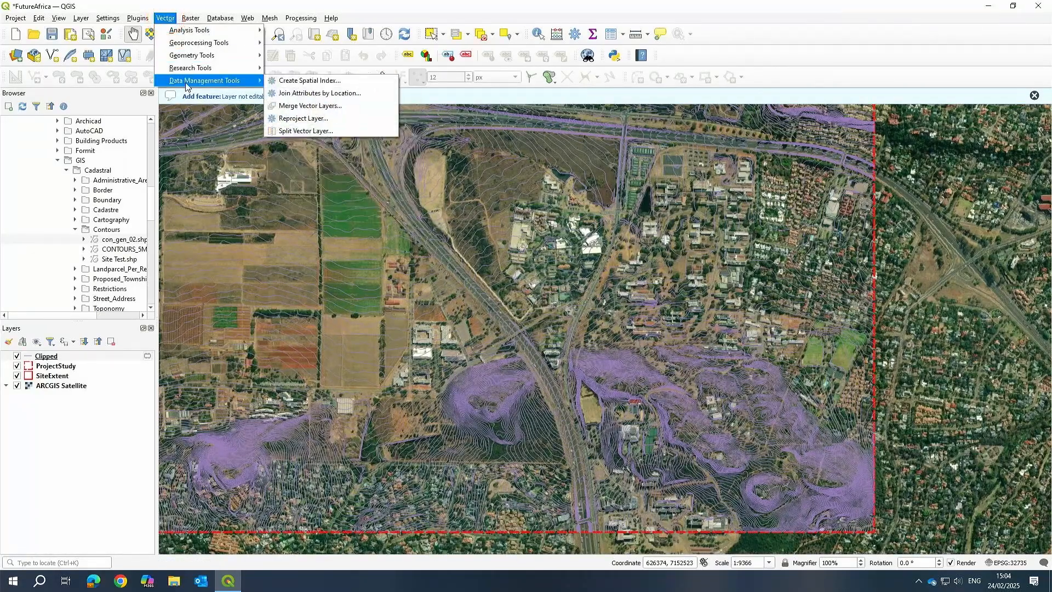
left_click(303, 118)
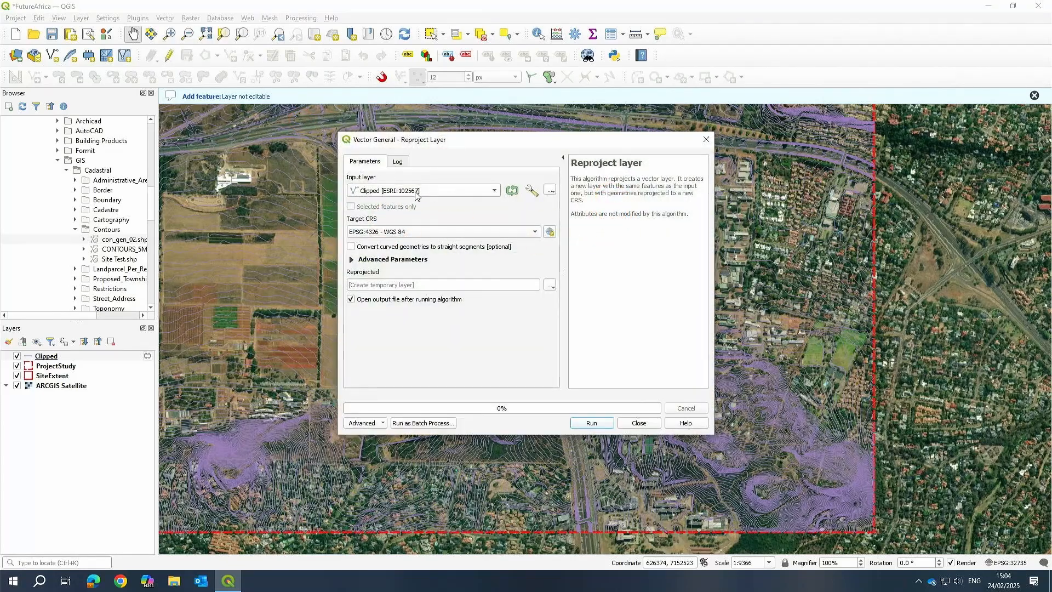
left_click(398, 237)
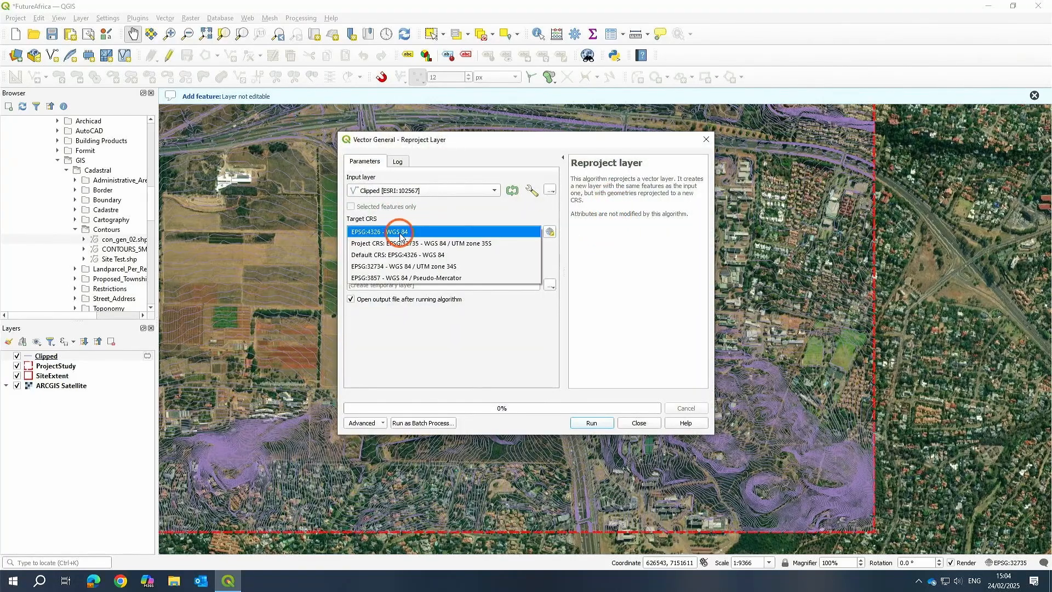
left_click(446, 242)
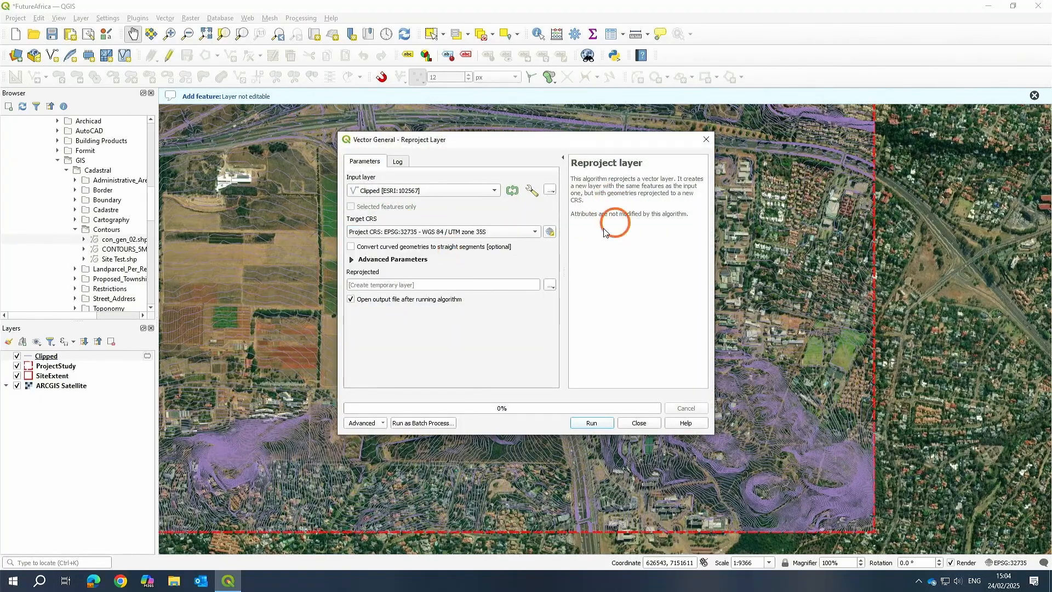
left_click(591, 423)
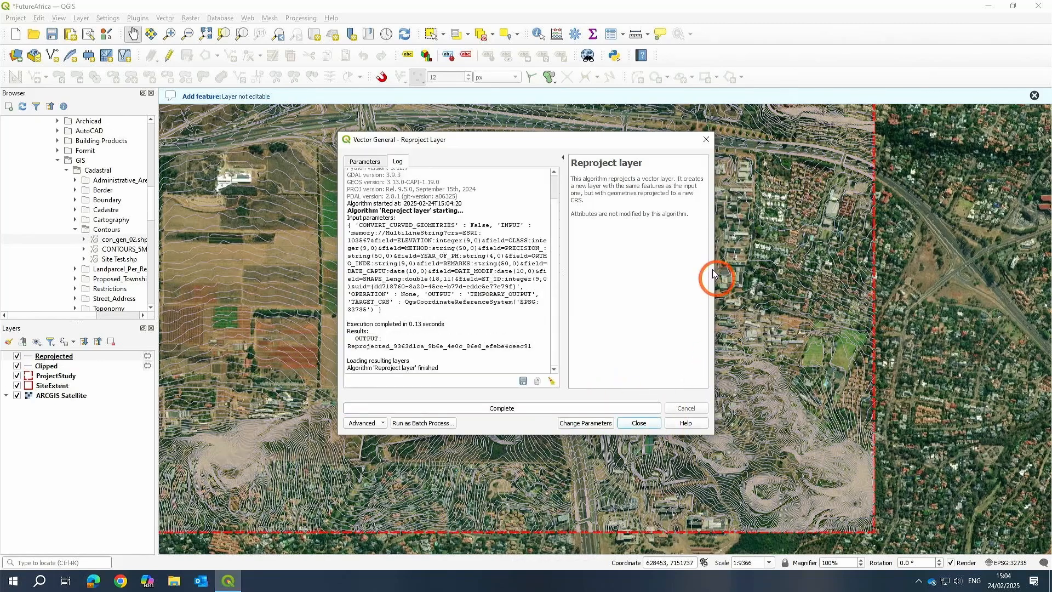
left_click(644, 425)
Remove the Clipped layer from the project.
left_click(46, 365)
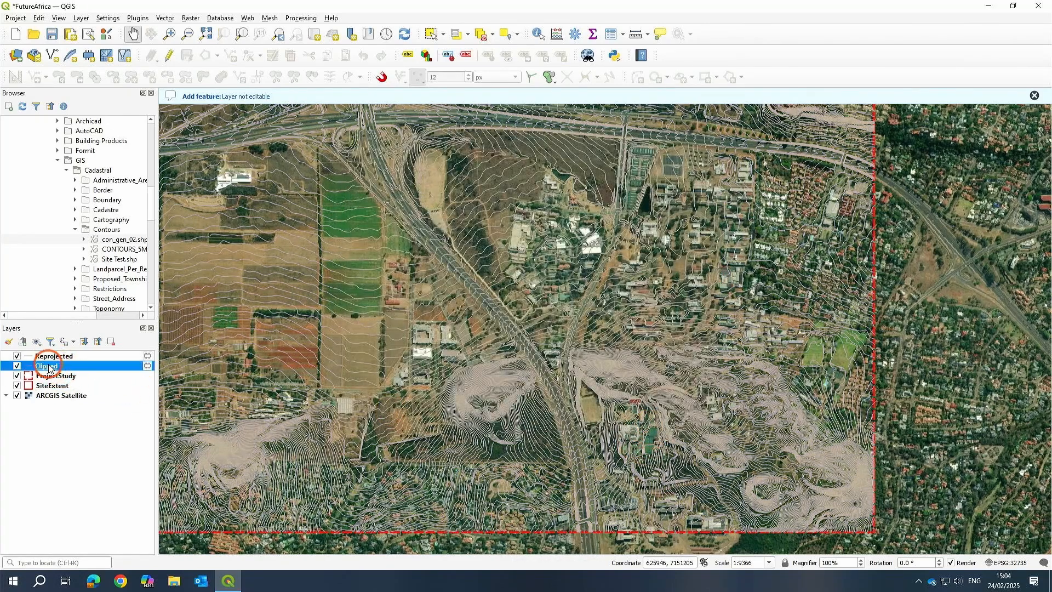
left_click(111, 341)
left_click(509, 303)
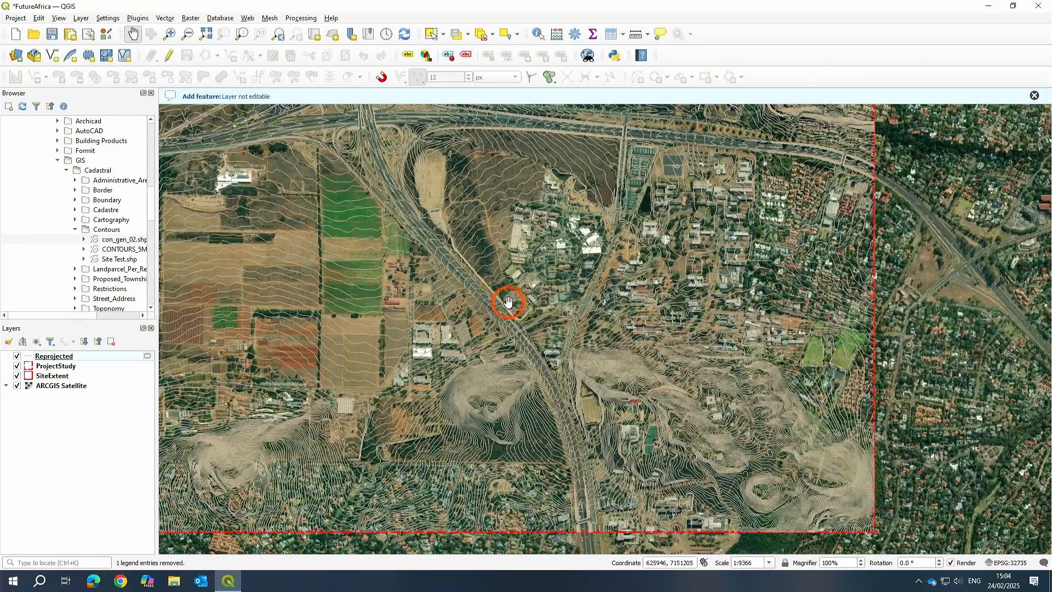
Open the Reprojected layer's attribute table and inspect its fields, then close it.
left_click_drag(540, 390, 636, 416)
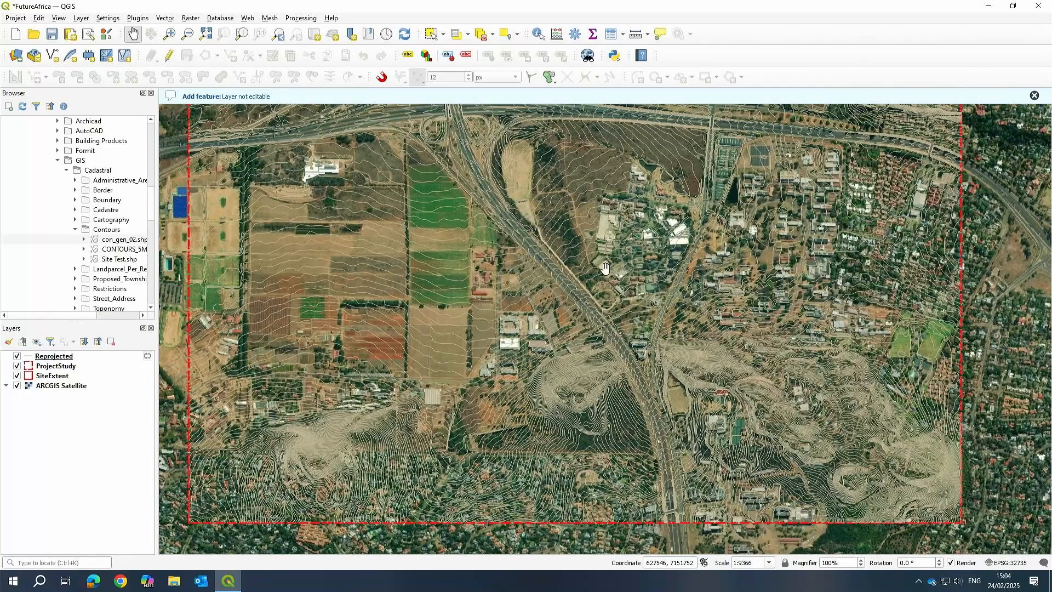
left_click(612, 34)
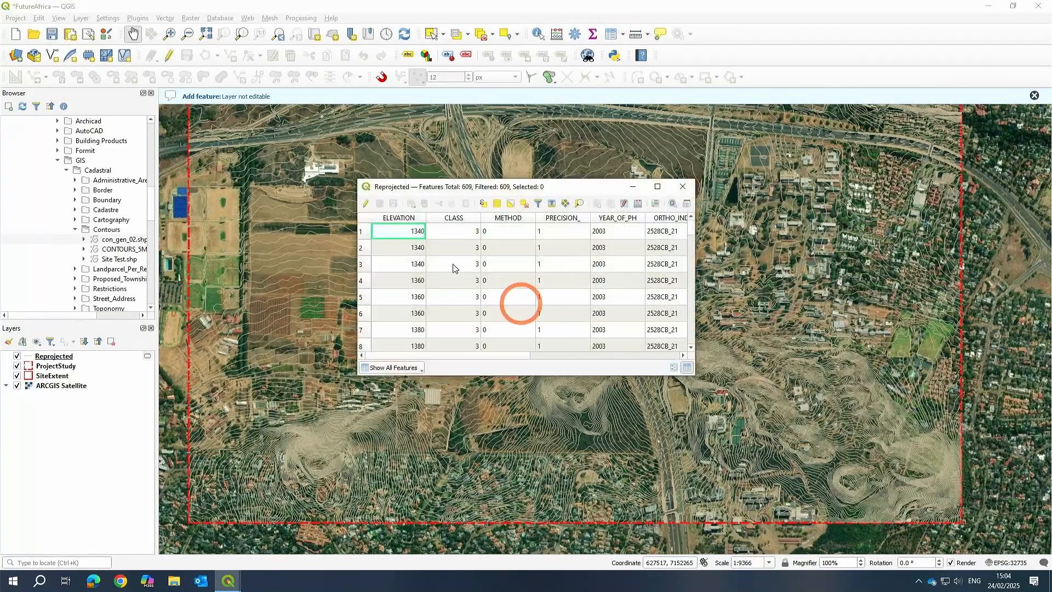
left_click_drag(692, 379, 882, 500)
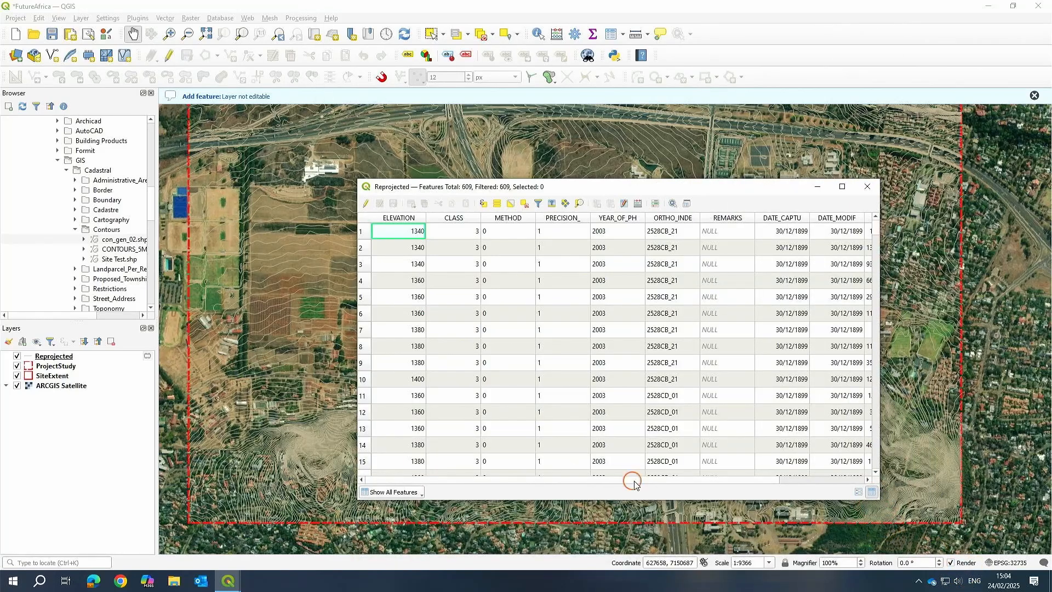
left_click_drag(634, 483, 573, 480)
mouse_move(394, 238)
left_mouse_down()
mouse_move(401, 298)
mouse_move(400, 229)
mouse_move(401, 280)
mouse_move(386, 222)
left_mouse_up()
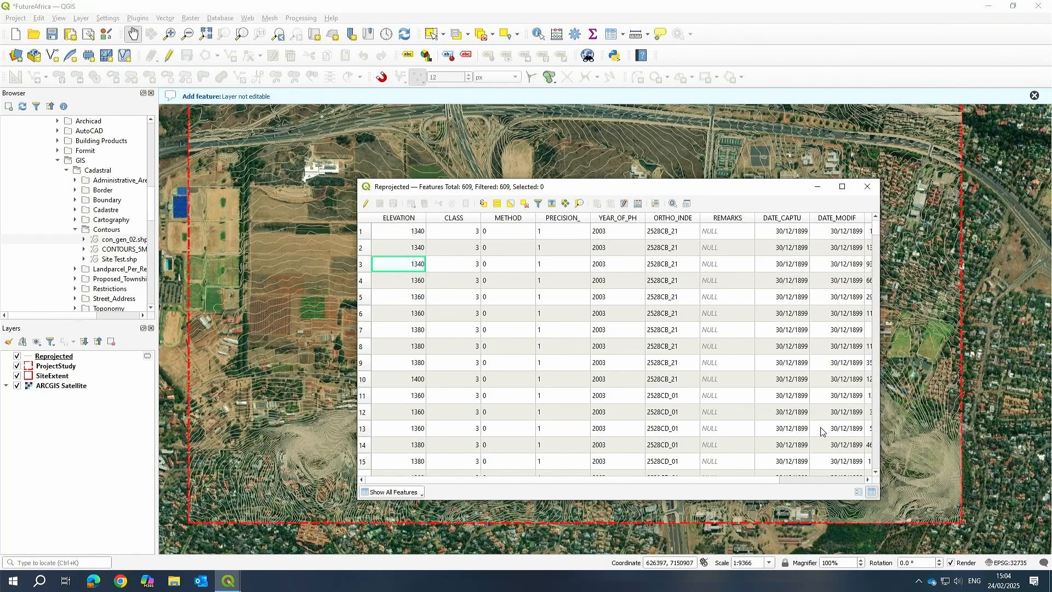
left_click(867, 186)
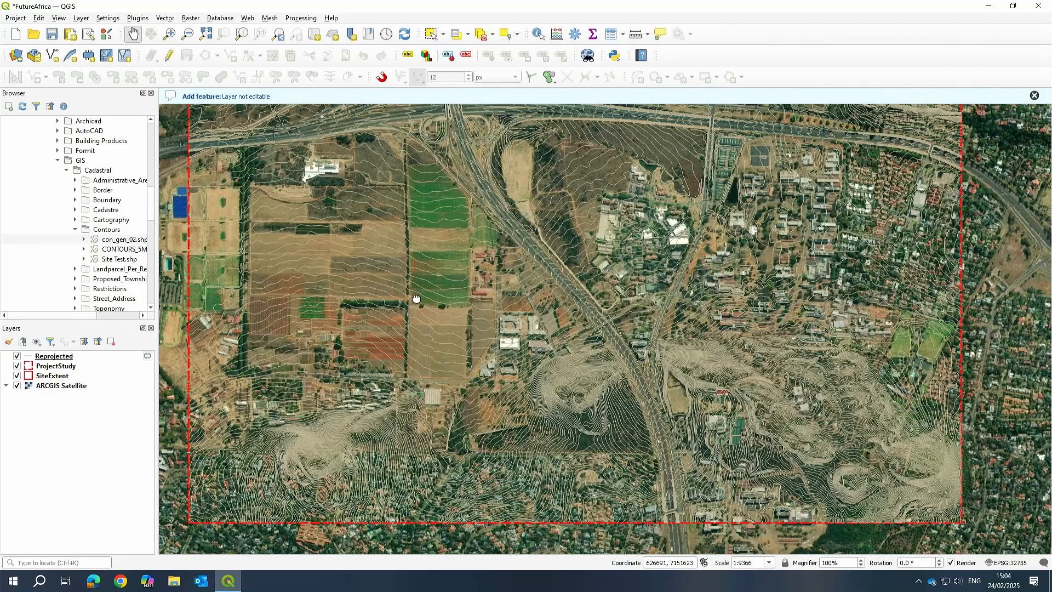
Open the Processing Toolbox panel.
left_click_drag(417, 299, 426, 351)
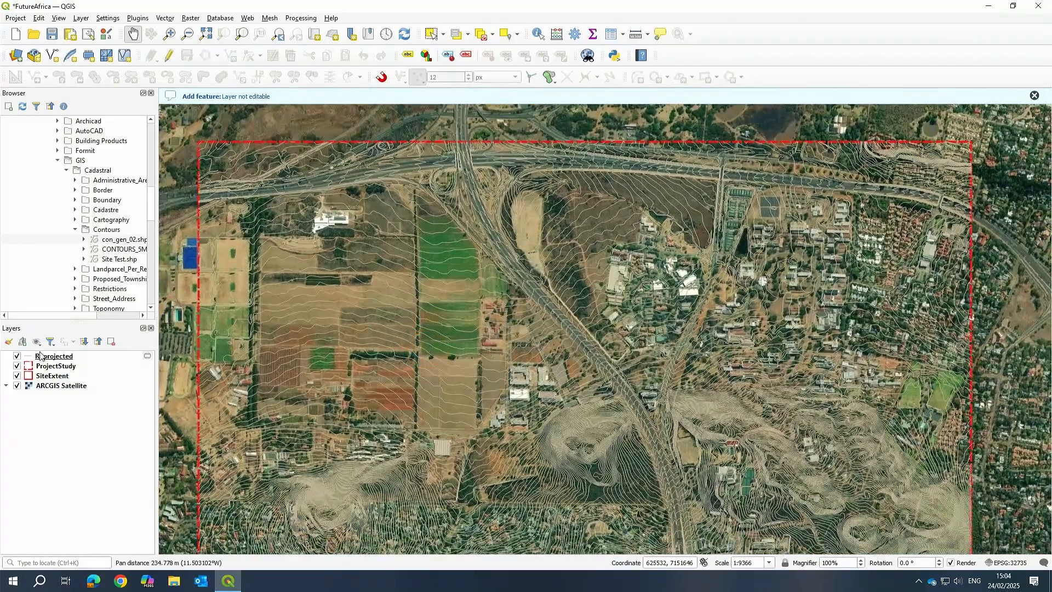
left_click_drag(713, 362, 700, 327)
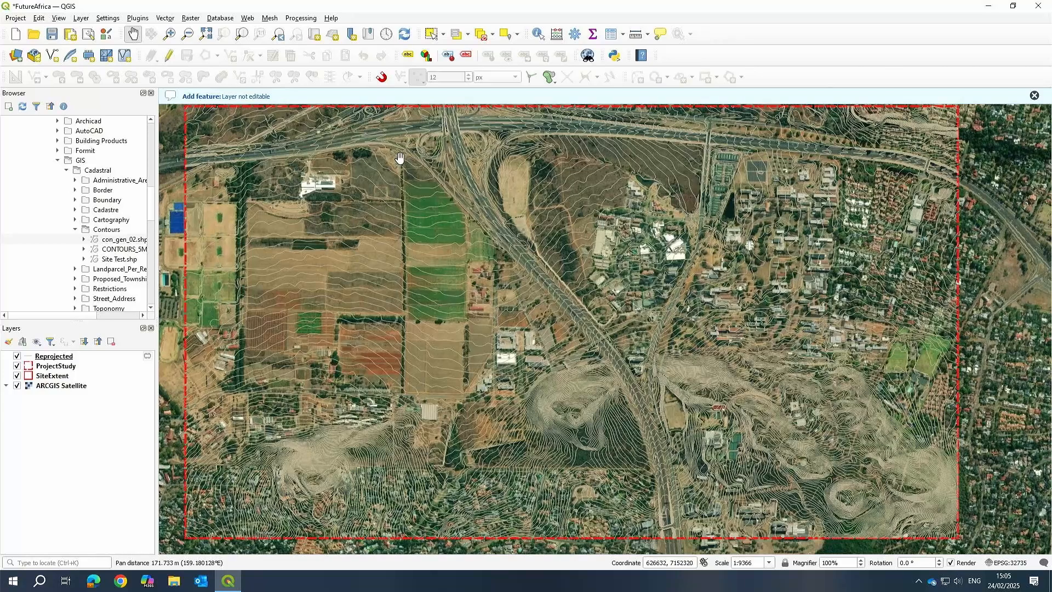
left_click(58, 18)
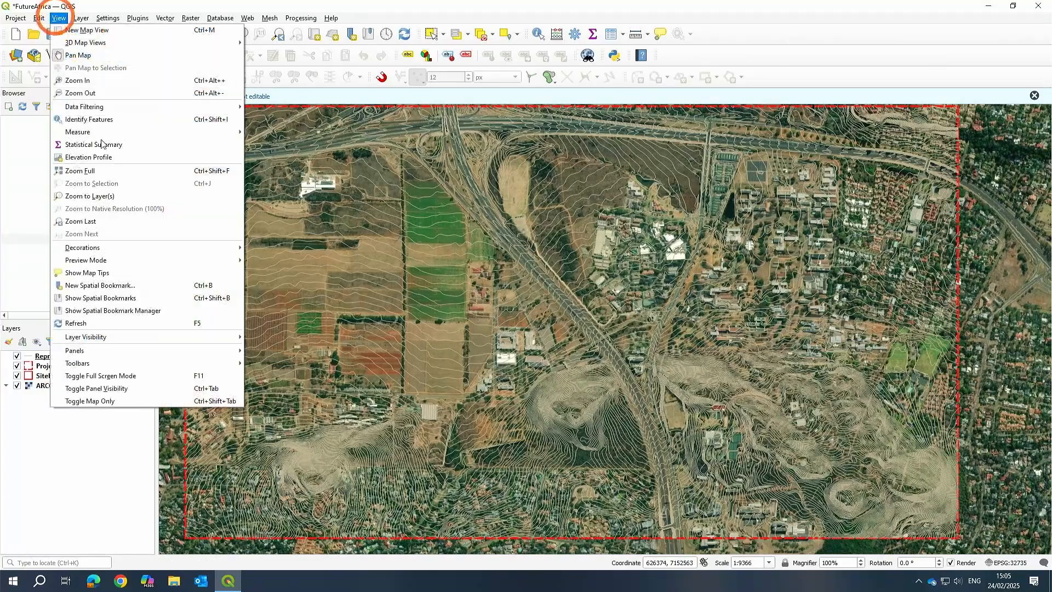
mouse_move(84, 355)
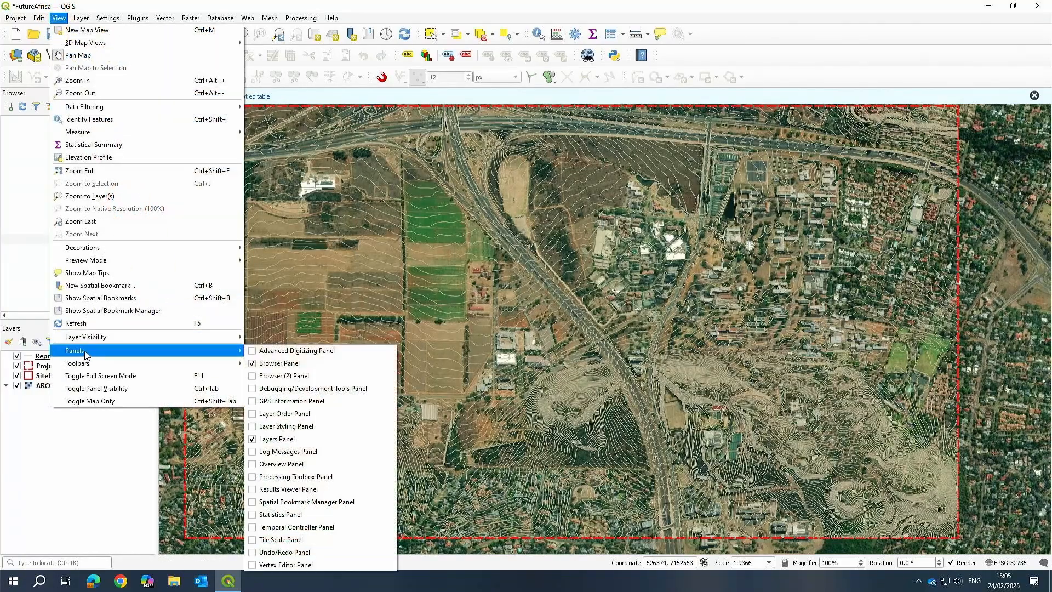
left_click(252, 479)
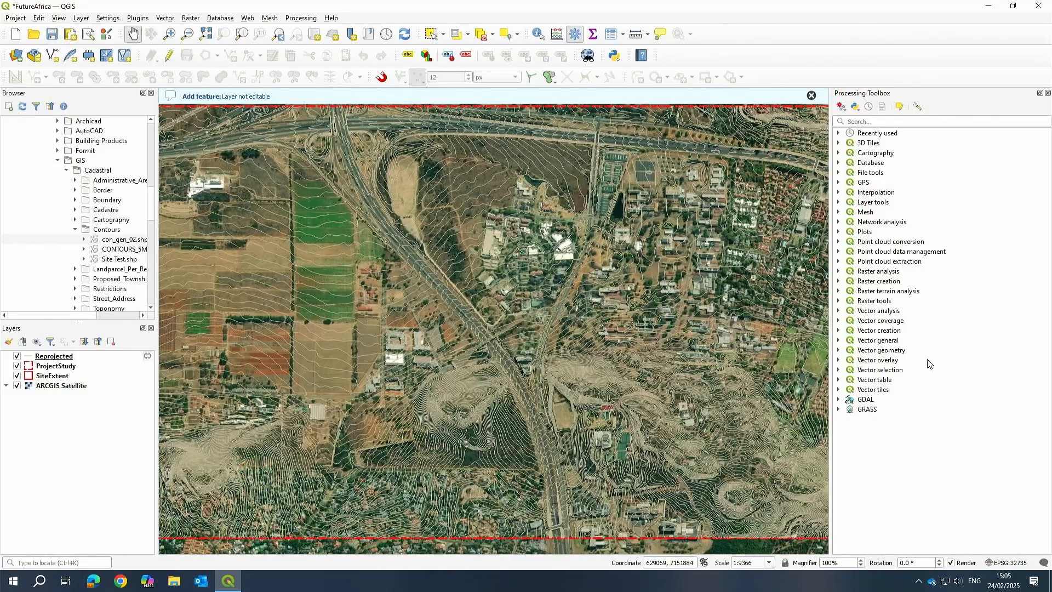
left_click(163, 20)
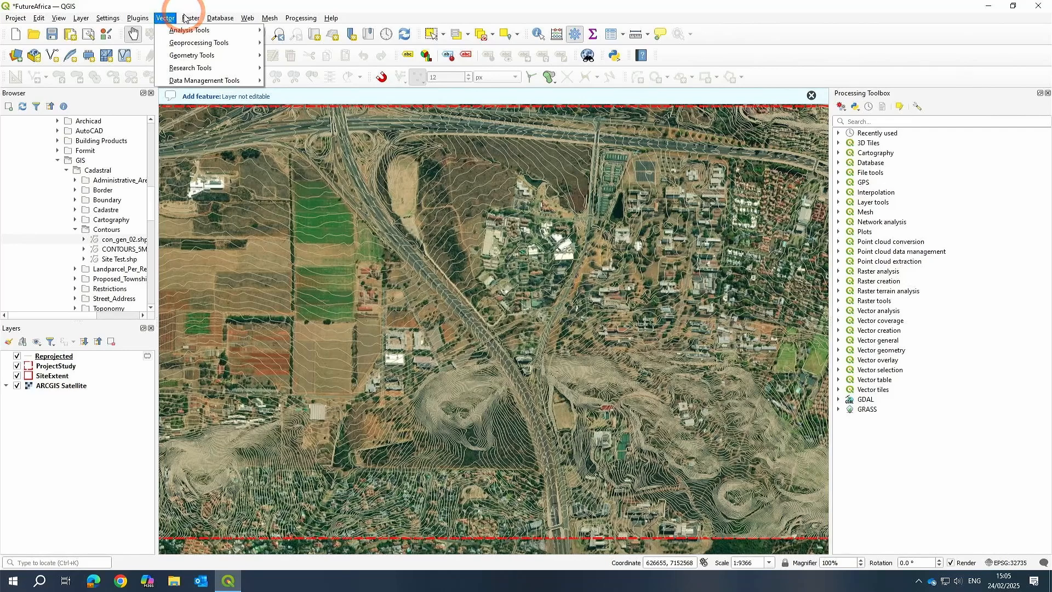
left_click(190, 20)
left_click(165, 20)
mouse_move(185, 83)
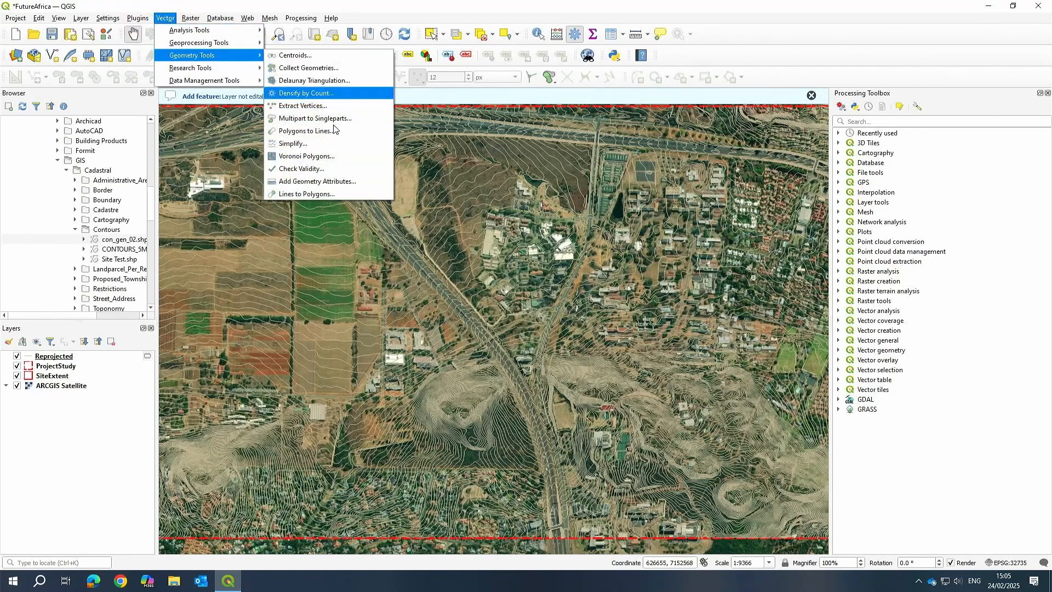
left_click(993, 444)
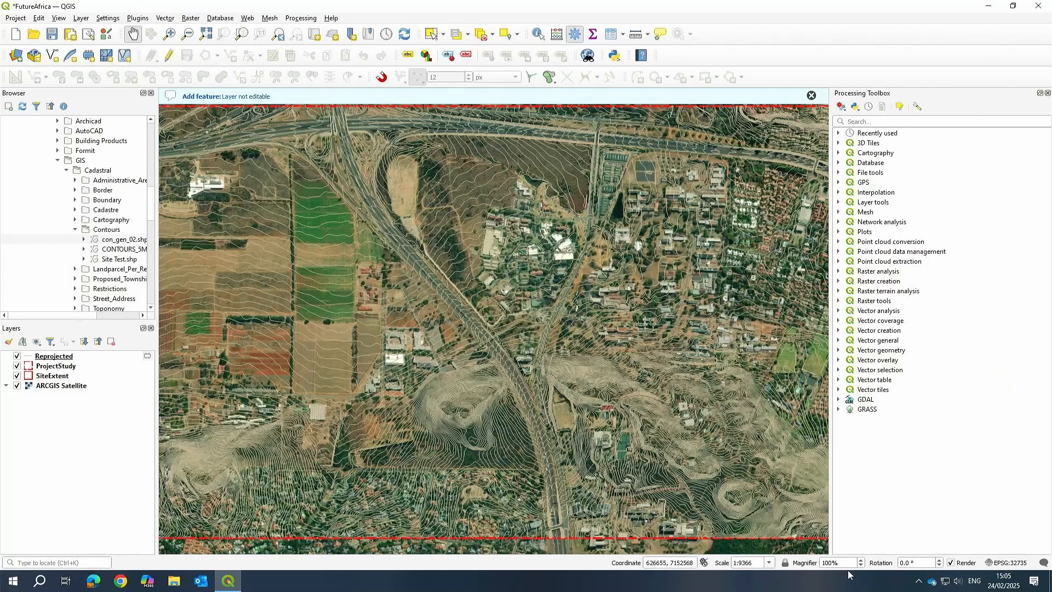
Search the Processing Toolbox for z and open the Set Z value tool under Vector geometry.
scroll(449, 363, "up", 1)
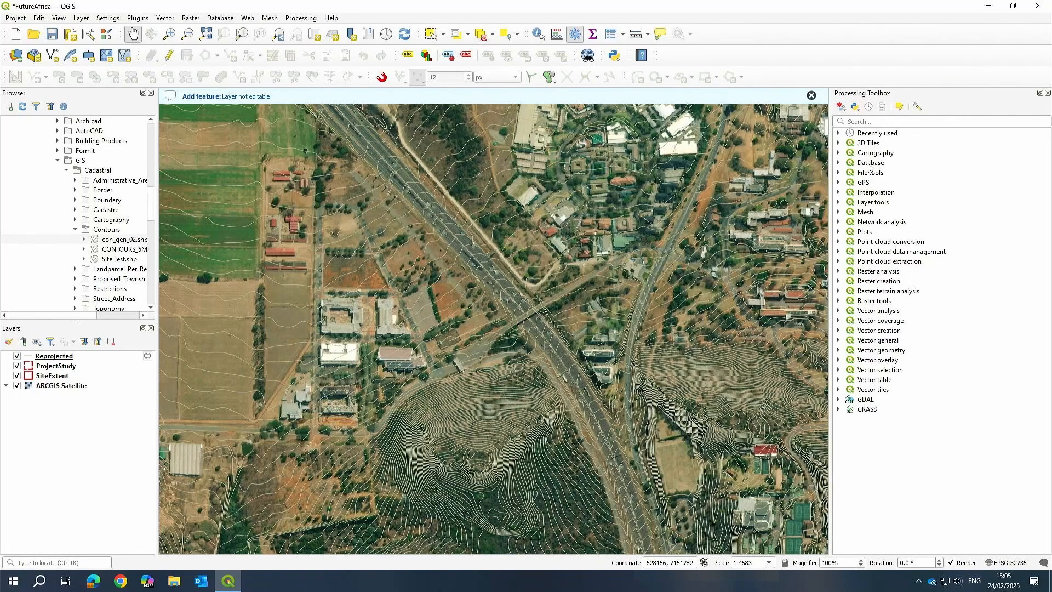
left_click(866, 121)
type("z")
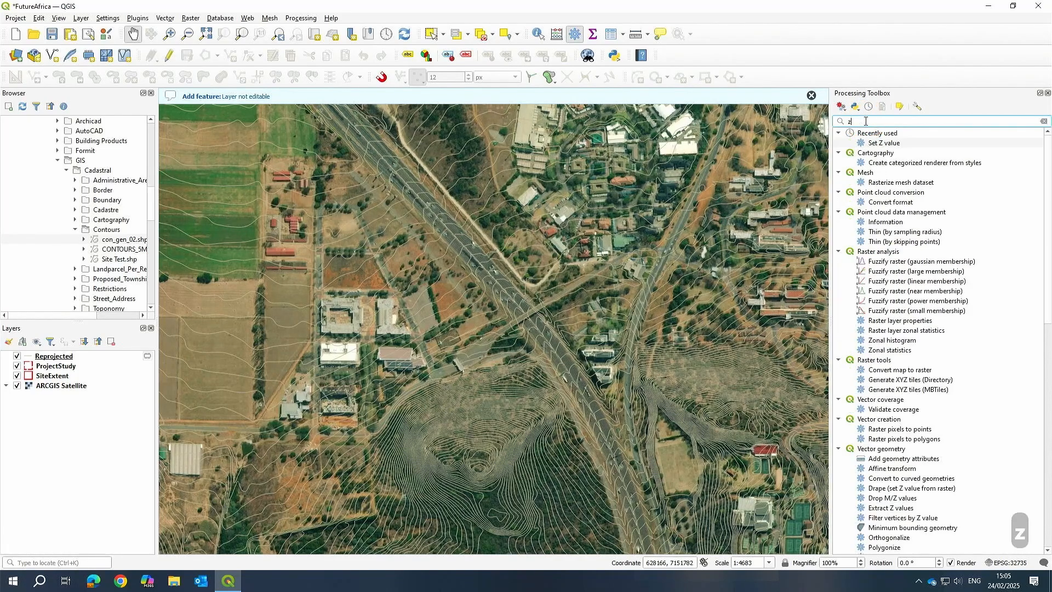
scroll(955, 303, "down", 2)
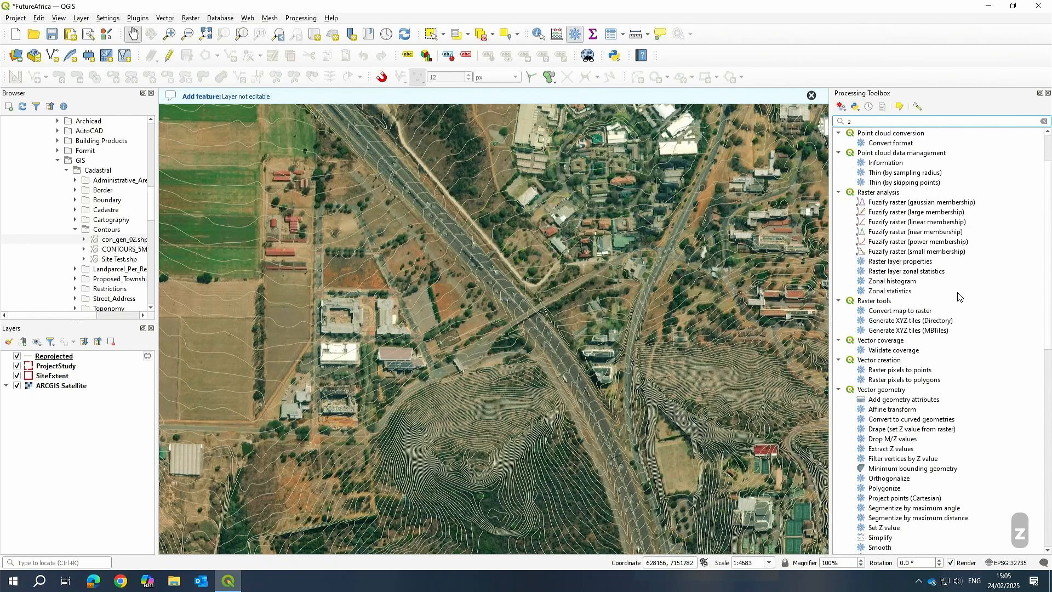
scroll(978, 291, "down", 4)
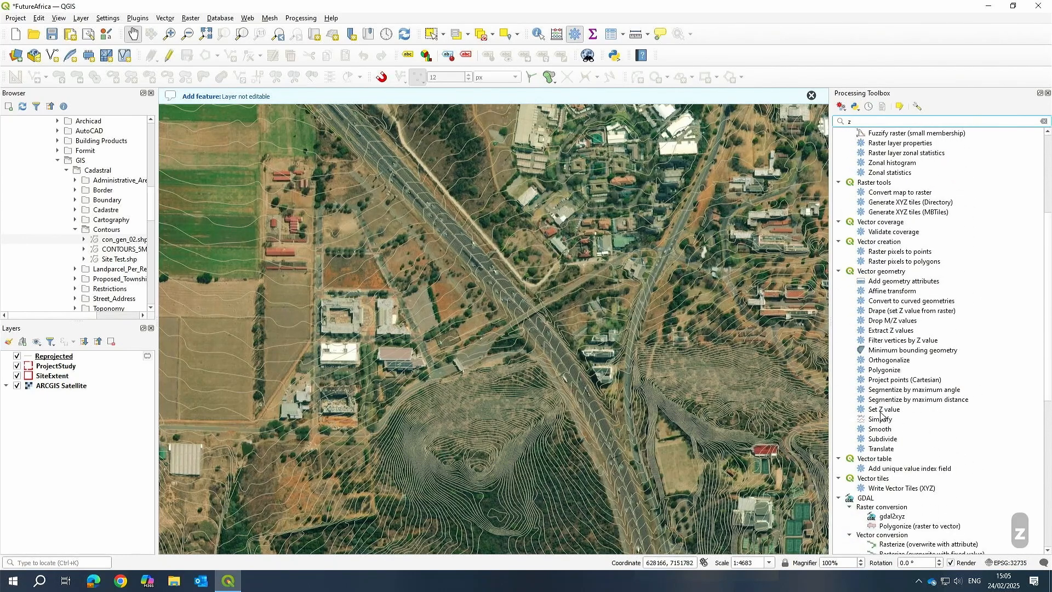
left_click(892, 273)
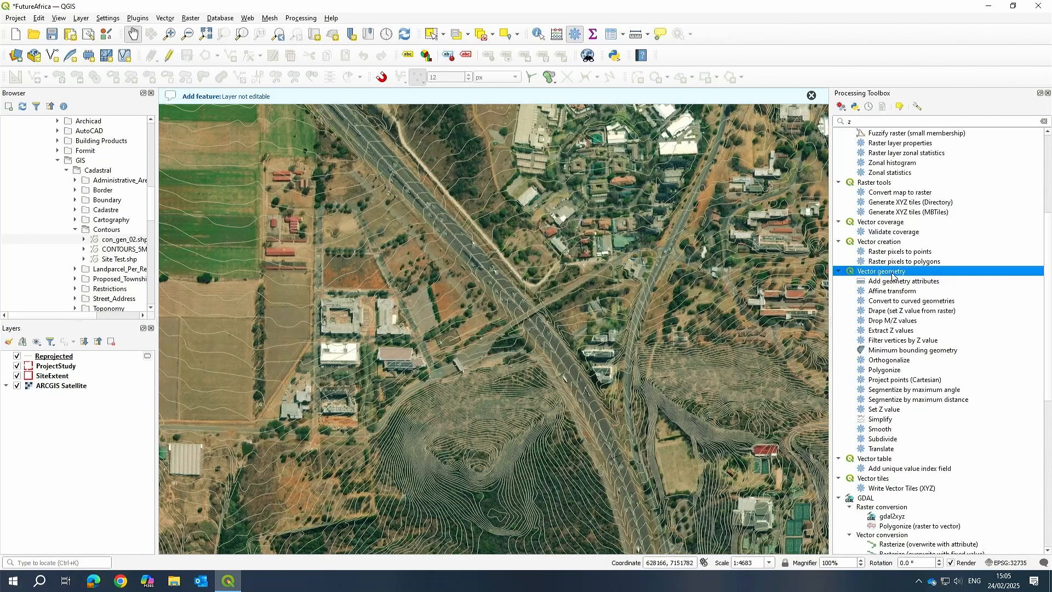
double_click(883, 410)
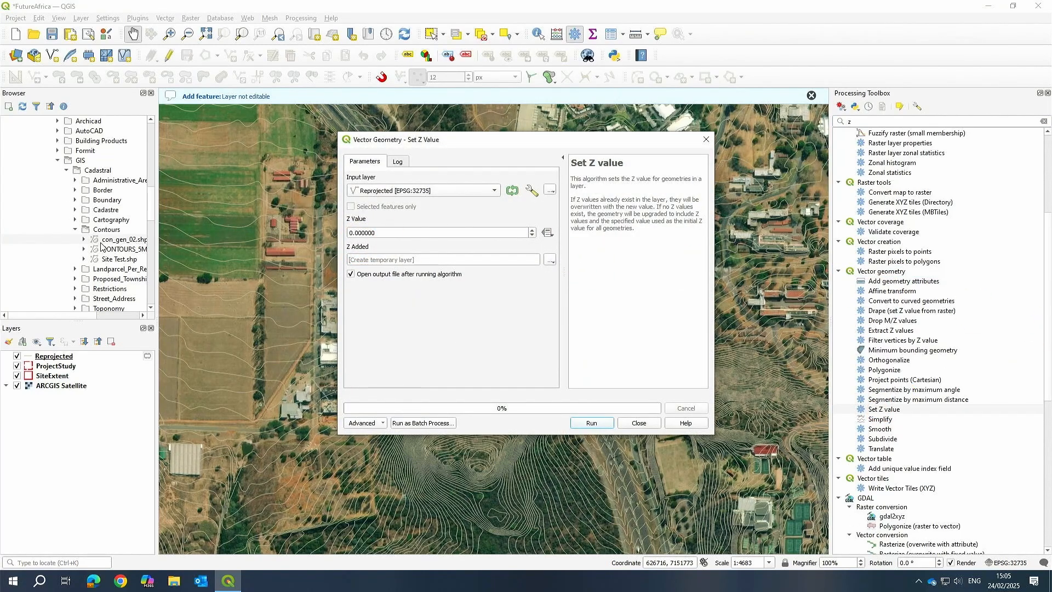
Run Set Z value on the Reprojected layer, overriding the Z value with the ELEVATION field.
left_click(416, 192)
left_click(420, 190)
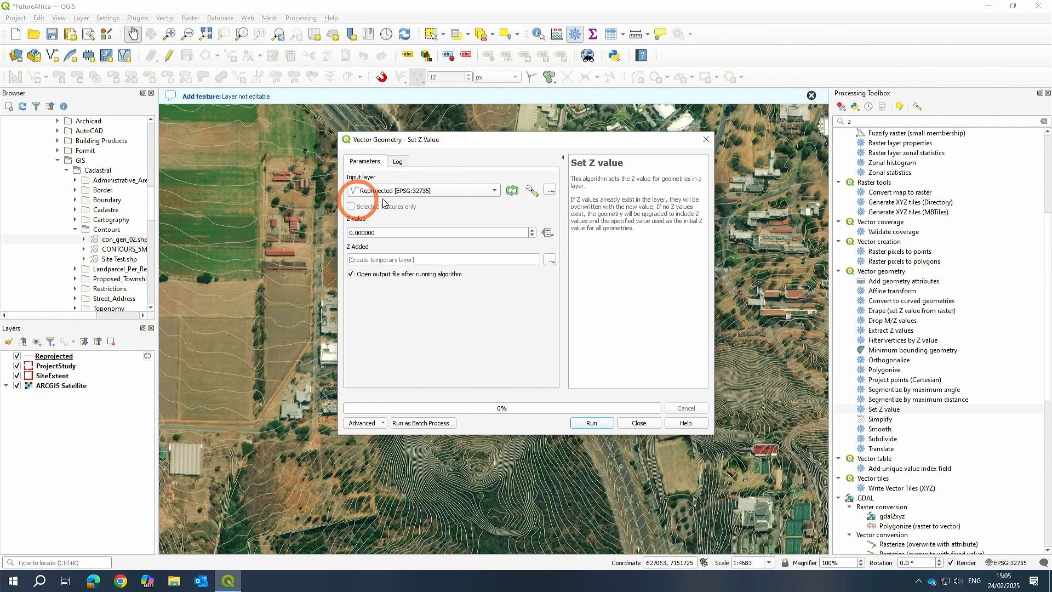
left_click(393, 232)
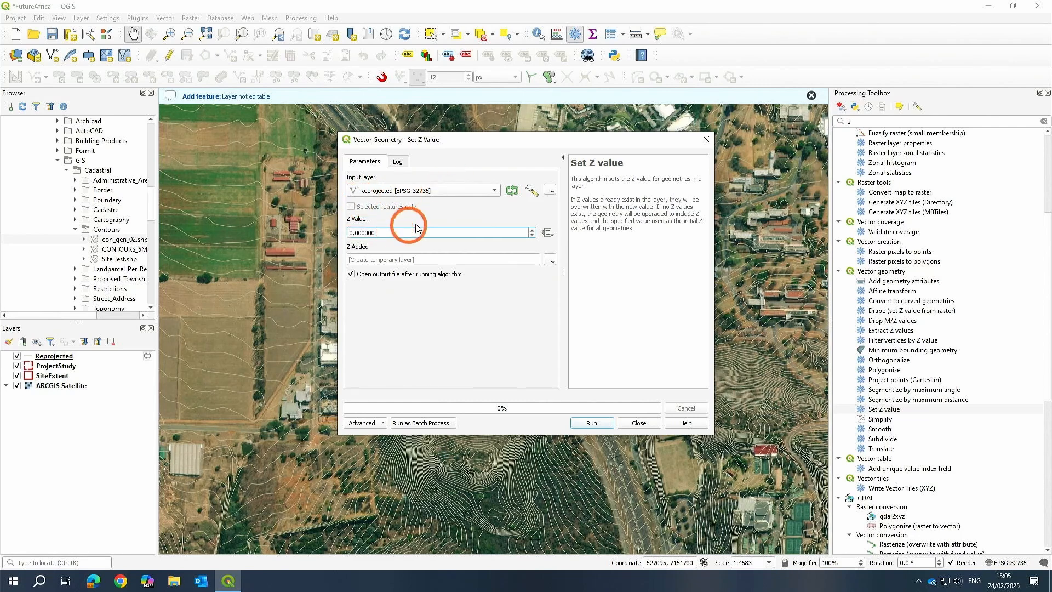
left_click(547, 233)
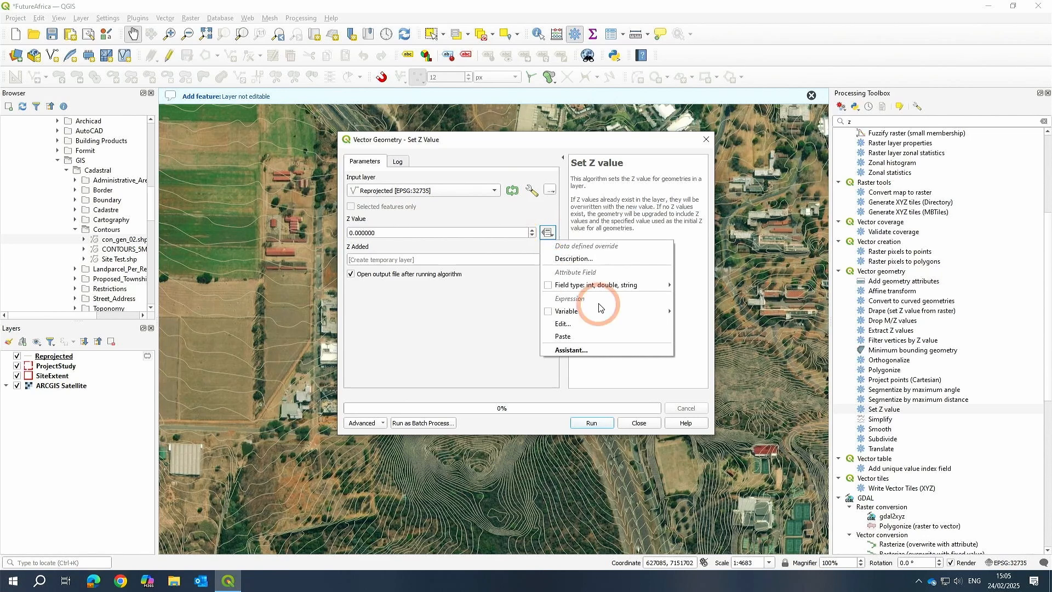
mouse_move(589, 290)
left_click(693, 285)
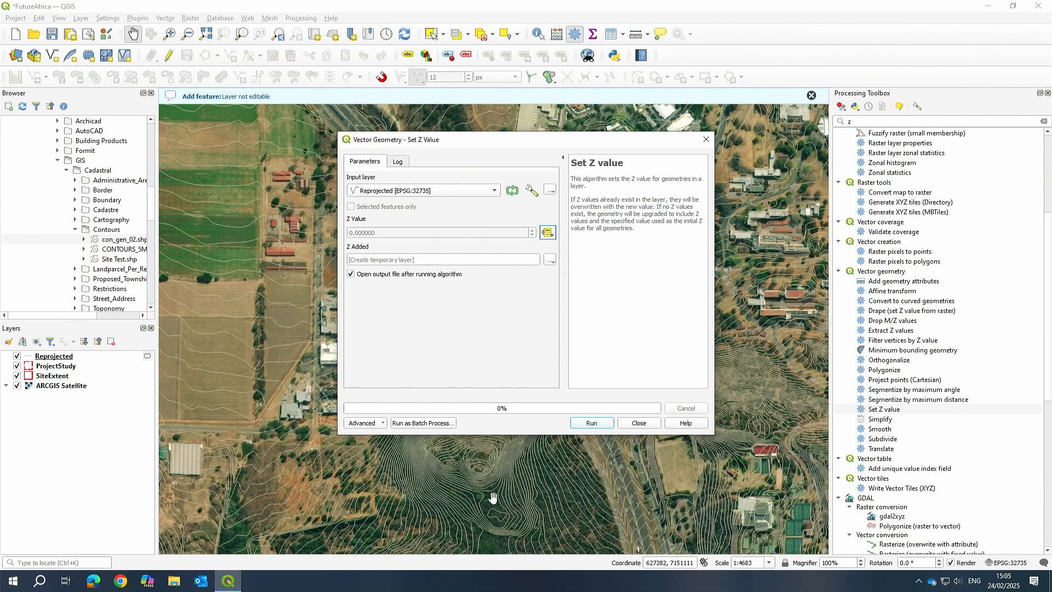
left_click(592, 423)
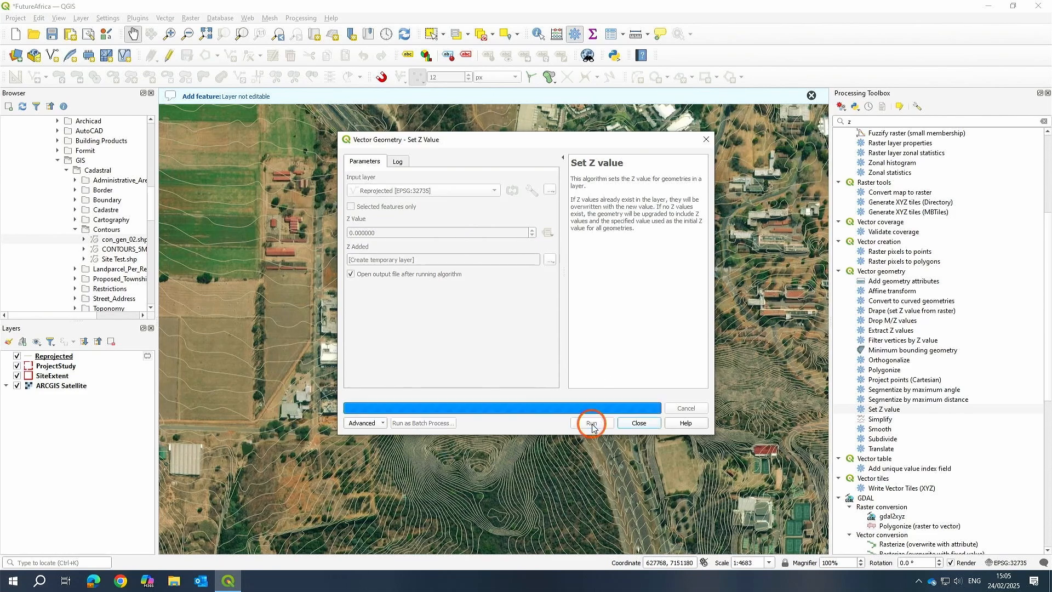
left_click(639, 422)
Remove the Reprojected layer from the project.
left_click(66, 368)
left_click(112, 342)
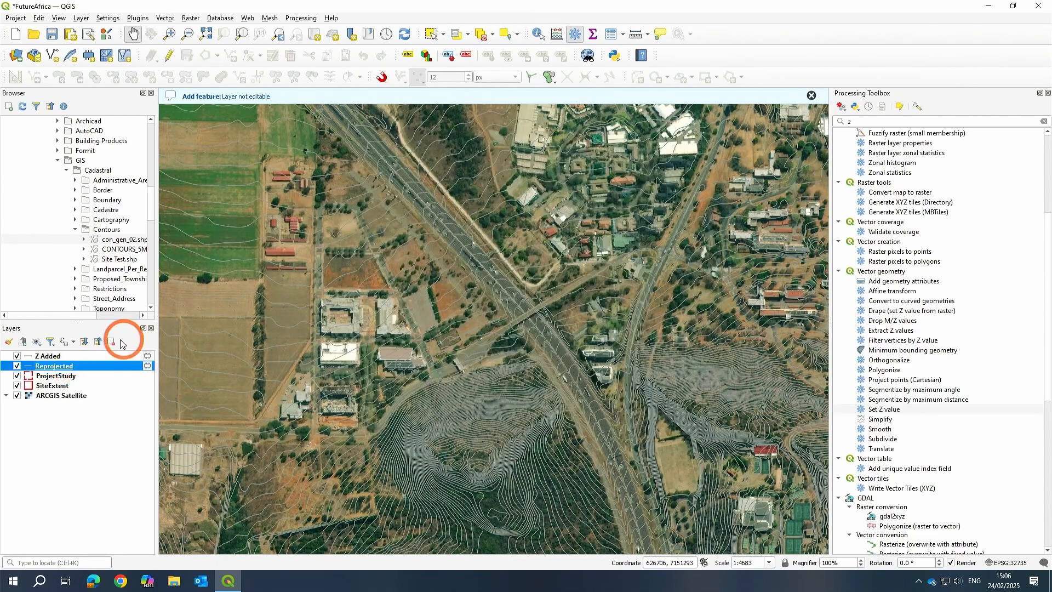
Inspect the Z Added contour layer on the map by zooming and panning around the campus area.
left_click(502, 303)
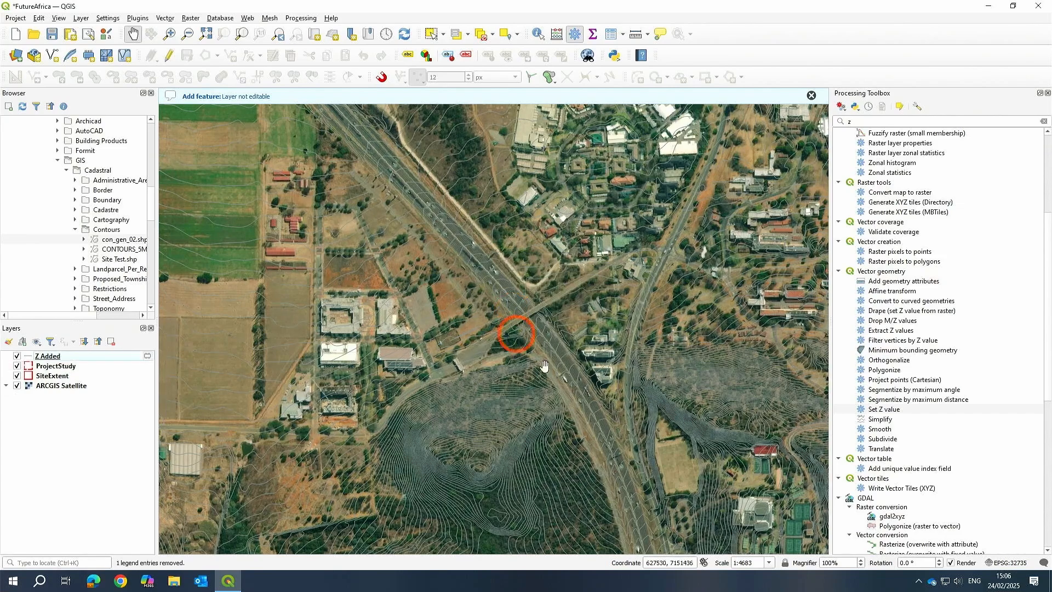
scroll(511, 322, "down", 1)
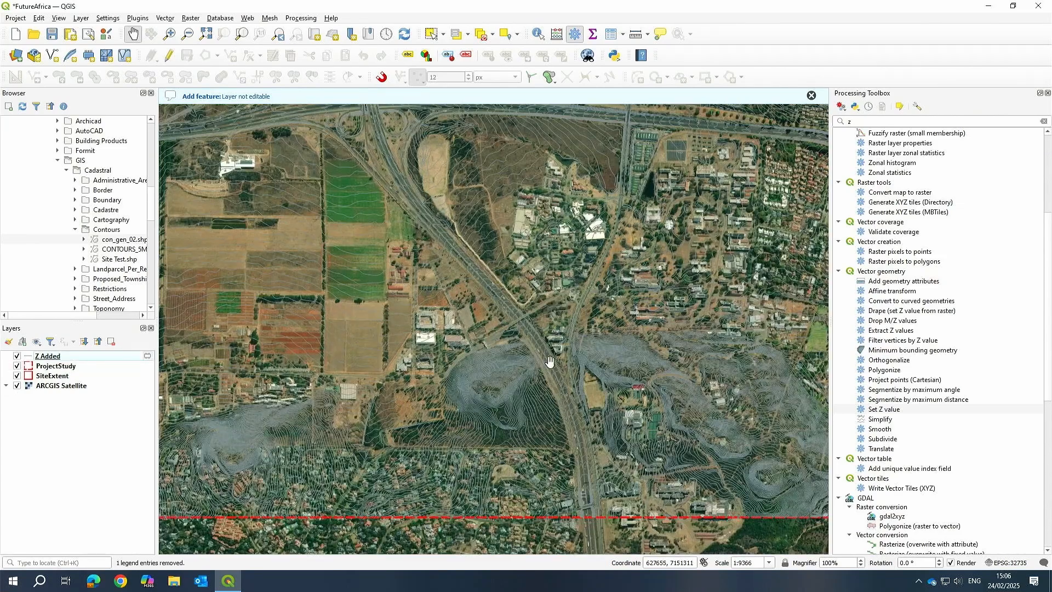
left_click_drag(480, 397, 520, 388)
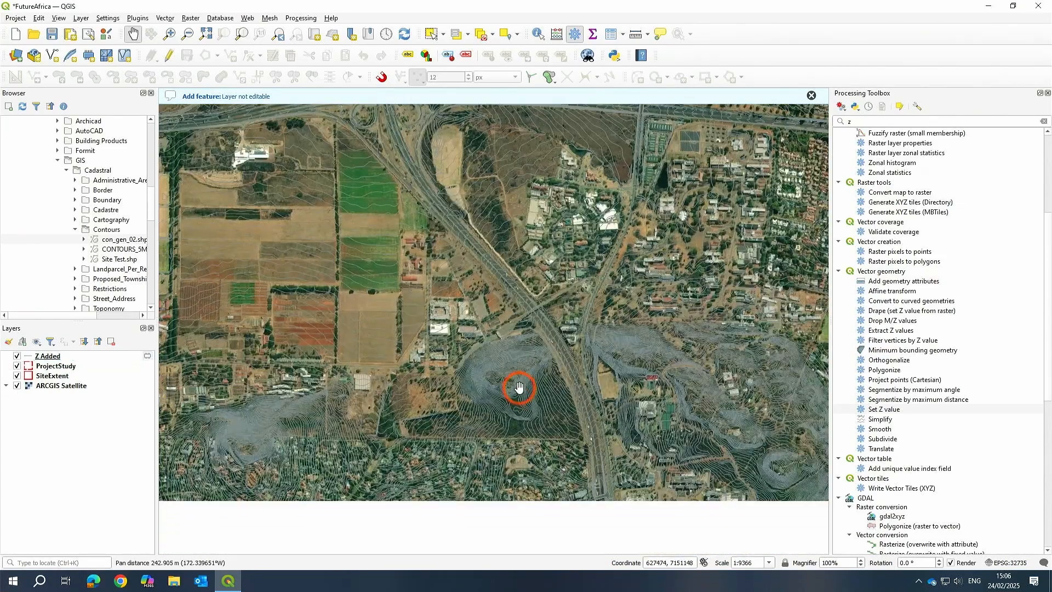
scroll(520, 388, "down", 1)
scroll(520, 388, "up", 2)
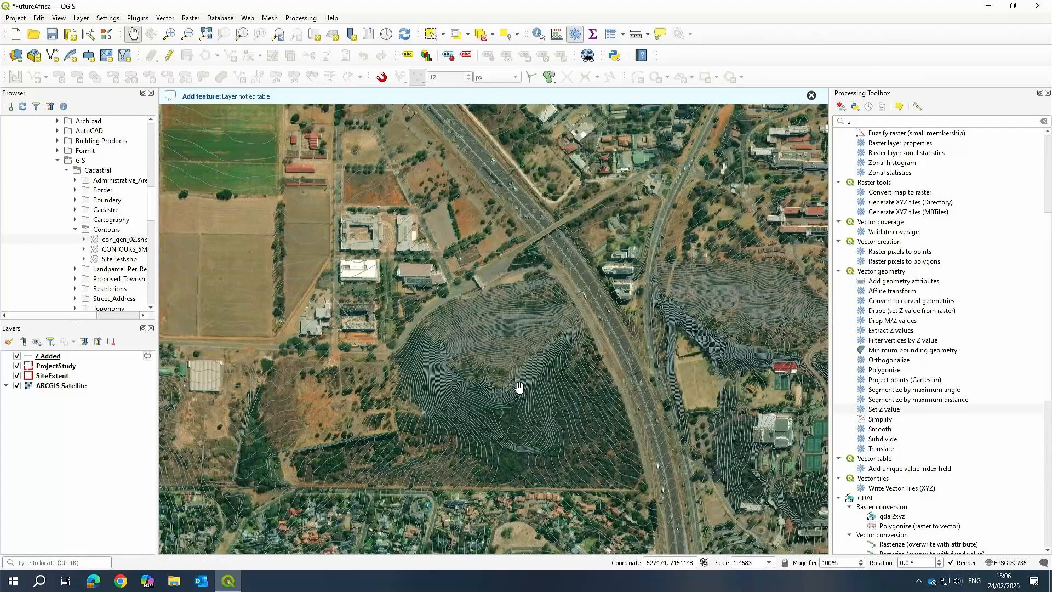
scroll(520, 388, "down", 2)
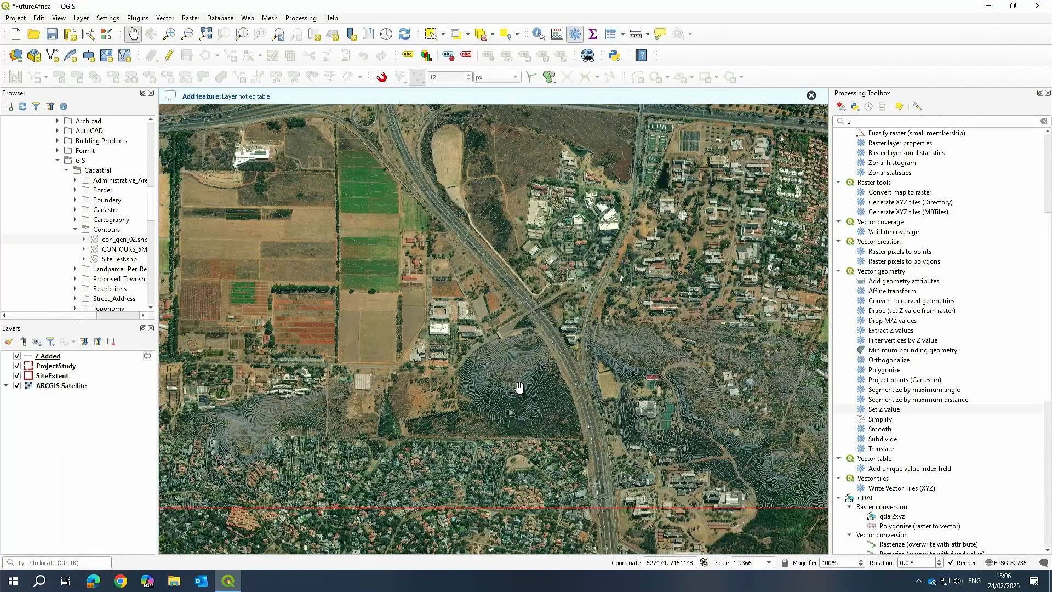
scroll(460, 431, "up", 1)
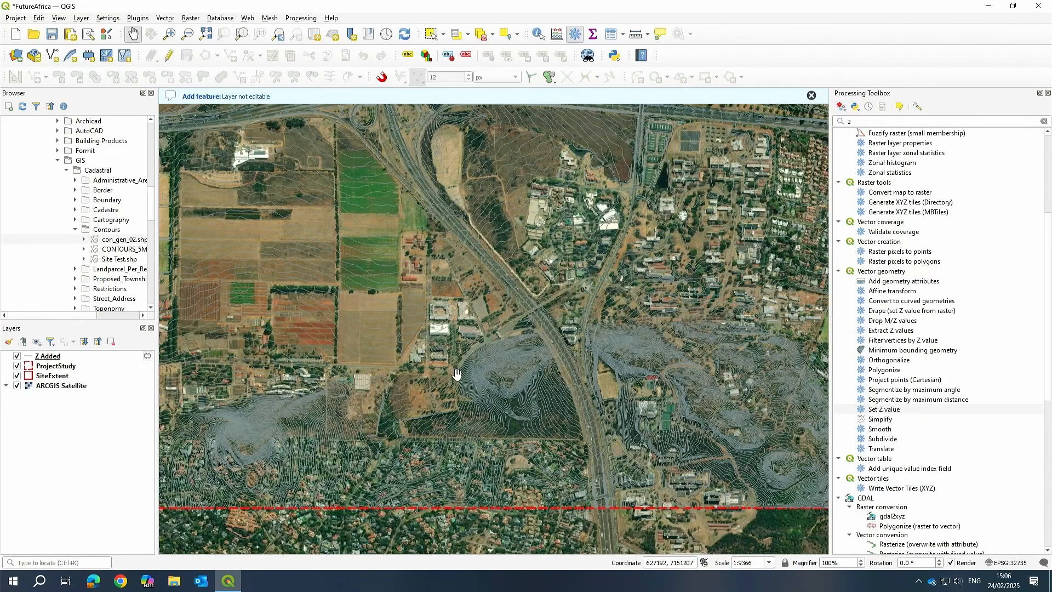
left_click_drag(550, 433, 554, 413)
scroll(534, 384, "up", 1)
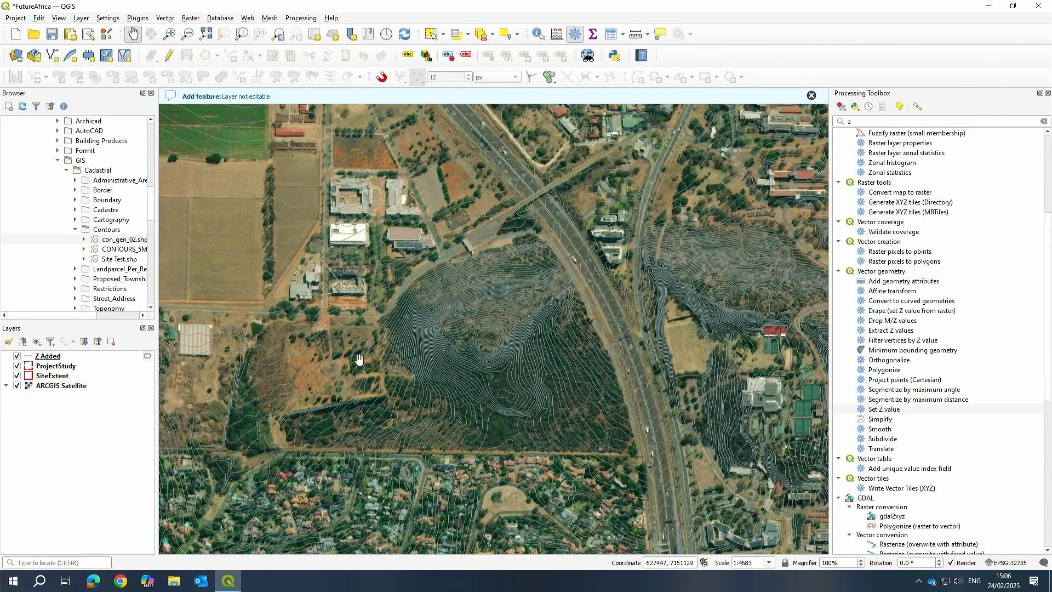
left_click_drag(363, 350, 377, 340)
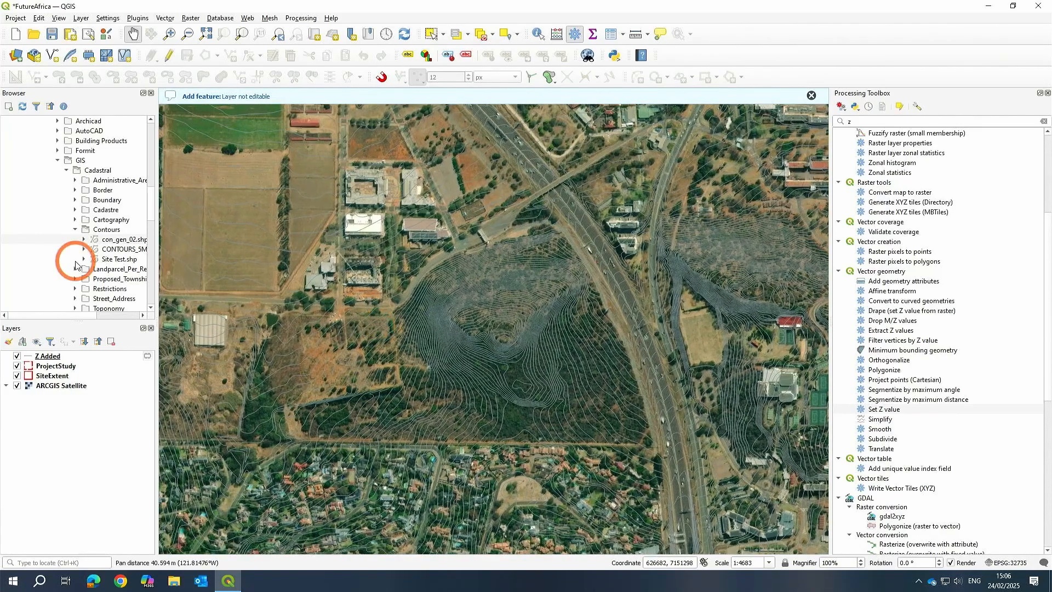
Rename the Z Added layer to Contours.
right_click(47, 361)
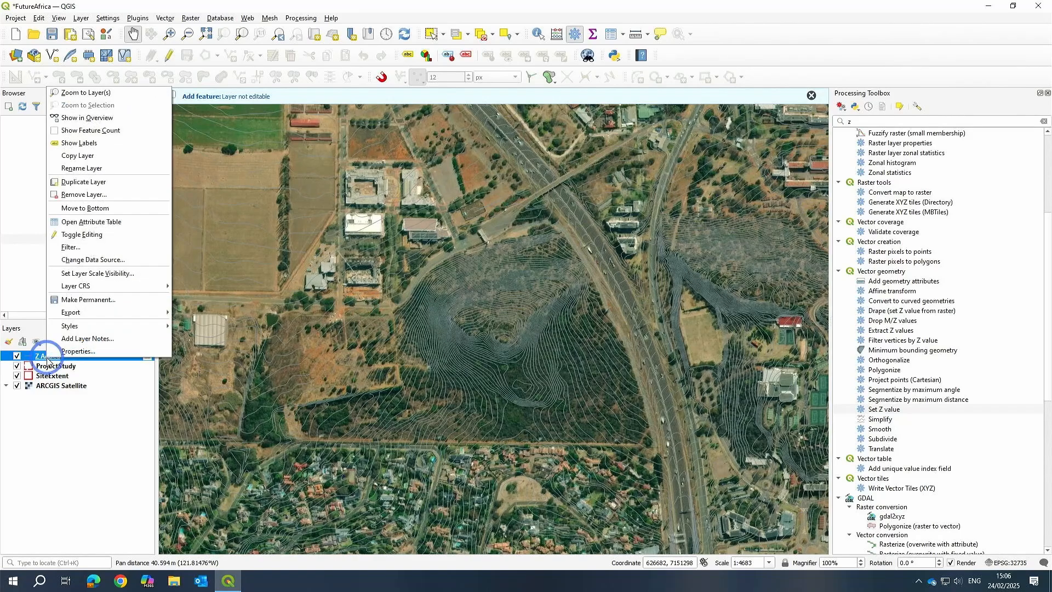
left_click(82, 170)
type("c")
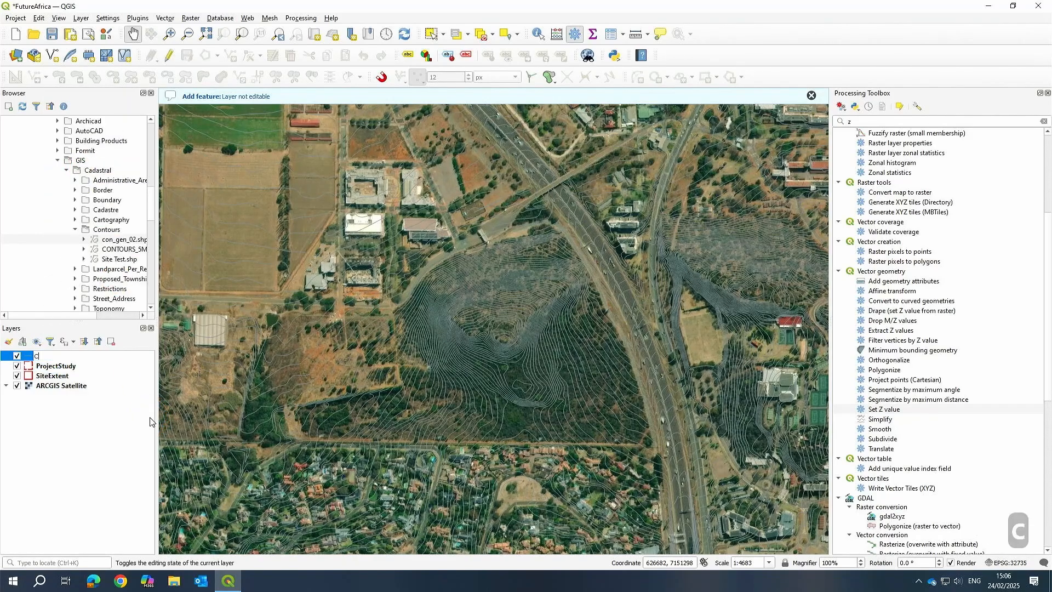
type("ontours")
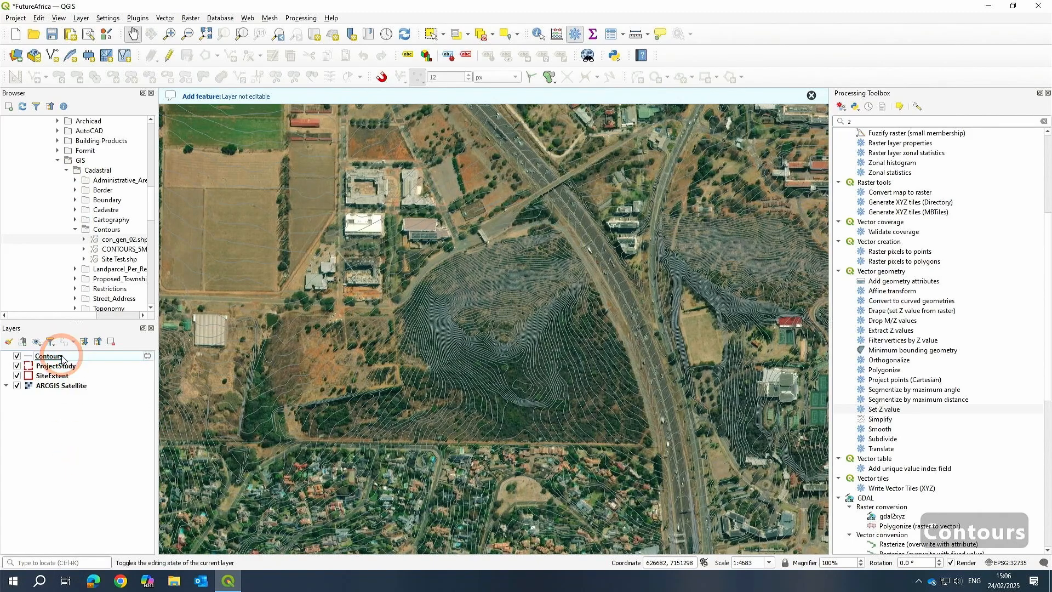
Save the Contours layer into the FutureAfrica.gpkg GeoPackage and refresh the GeoPackage connection.
scroll(147, 212, "up", 1)
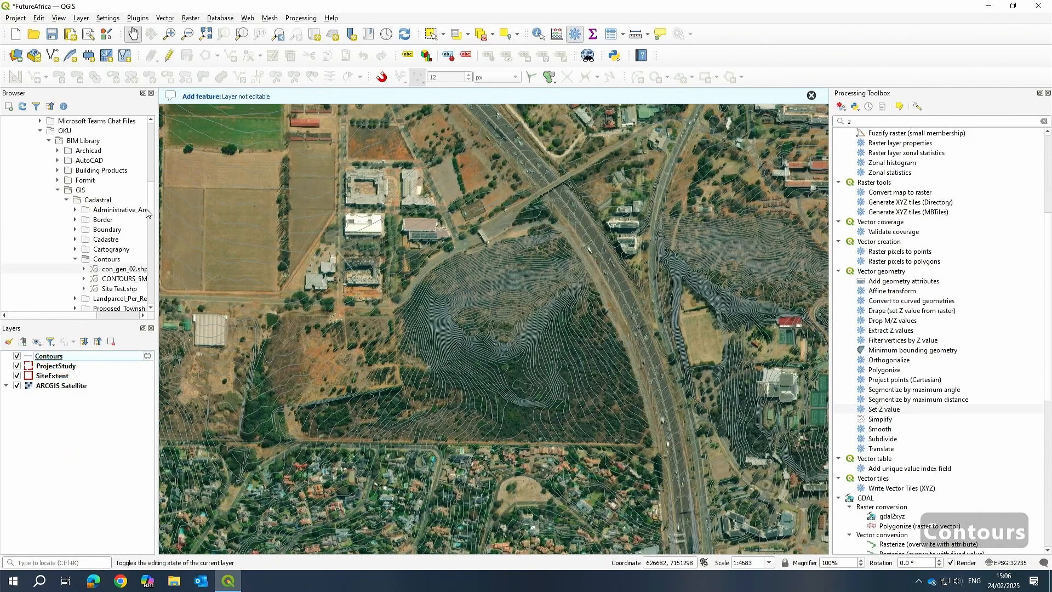
scroll(153, 212, "up", 1)
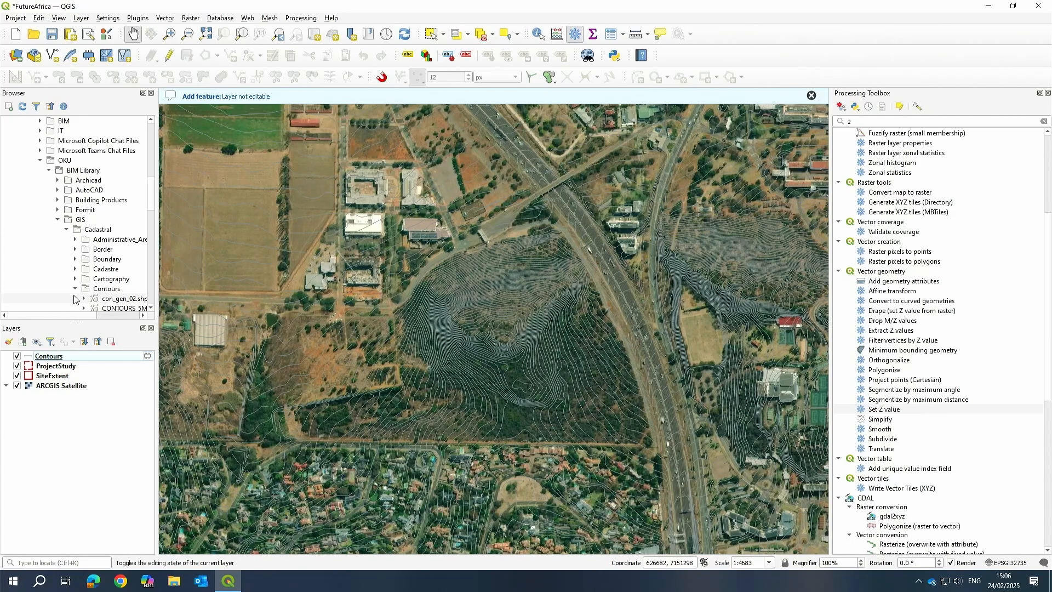
scroll(75, 299, "up", 10)
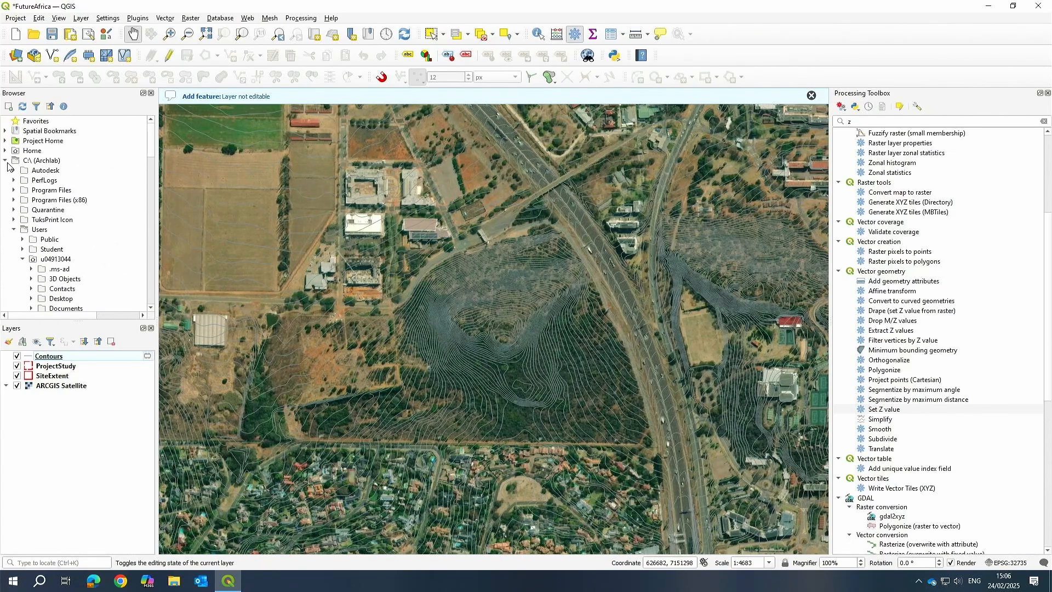
left_click(6, 161)
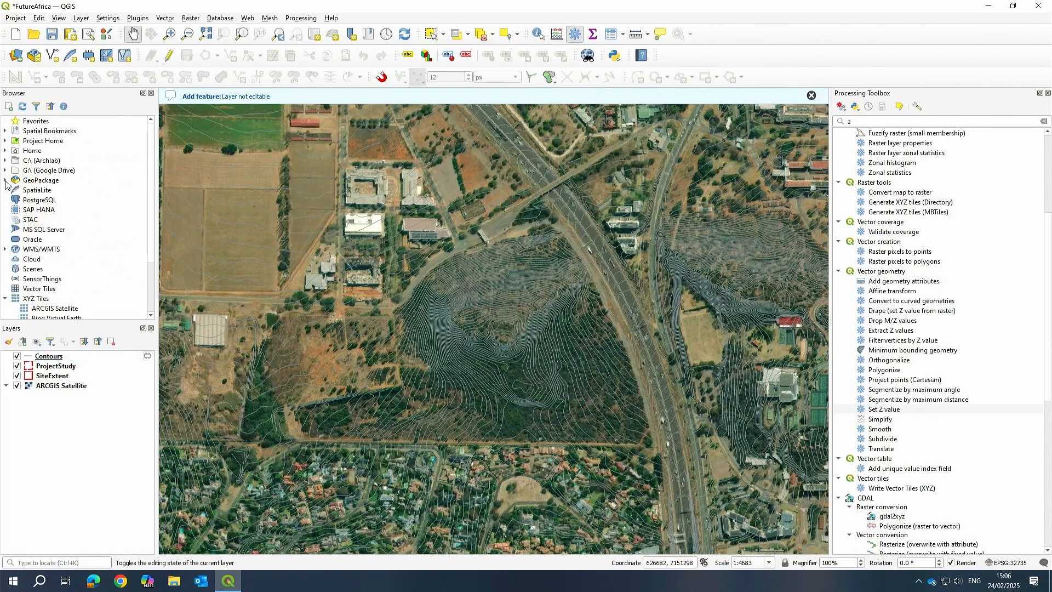
left_click(5, 180)
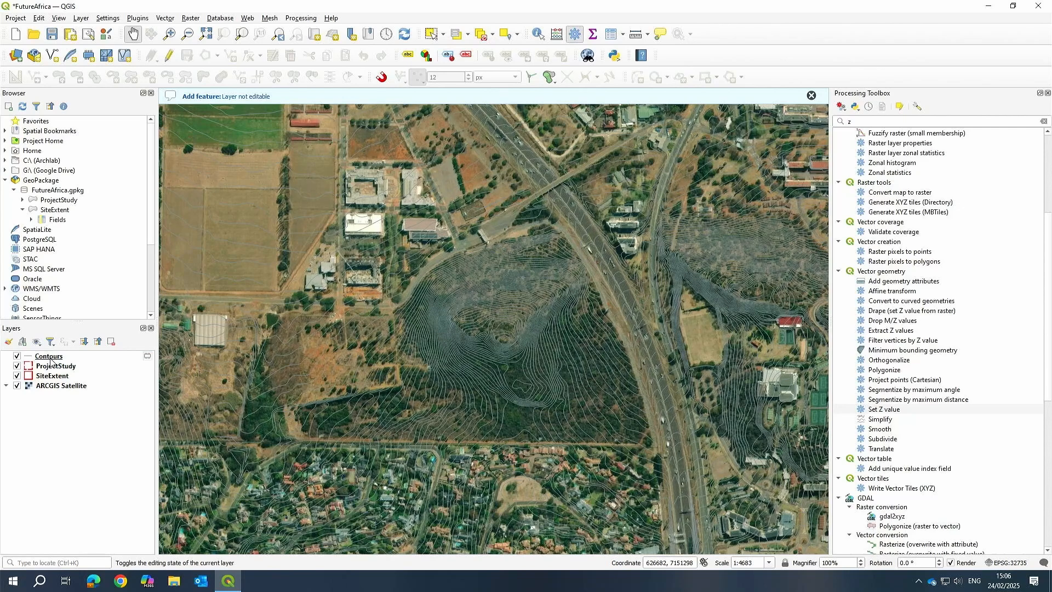
left_click_drag(50, 362, 67, 192)
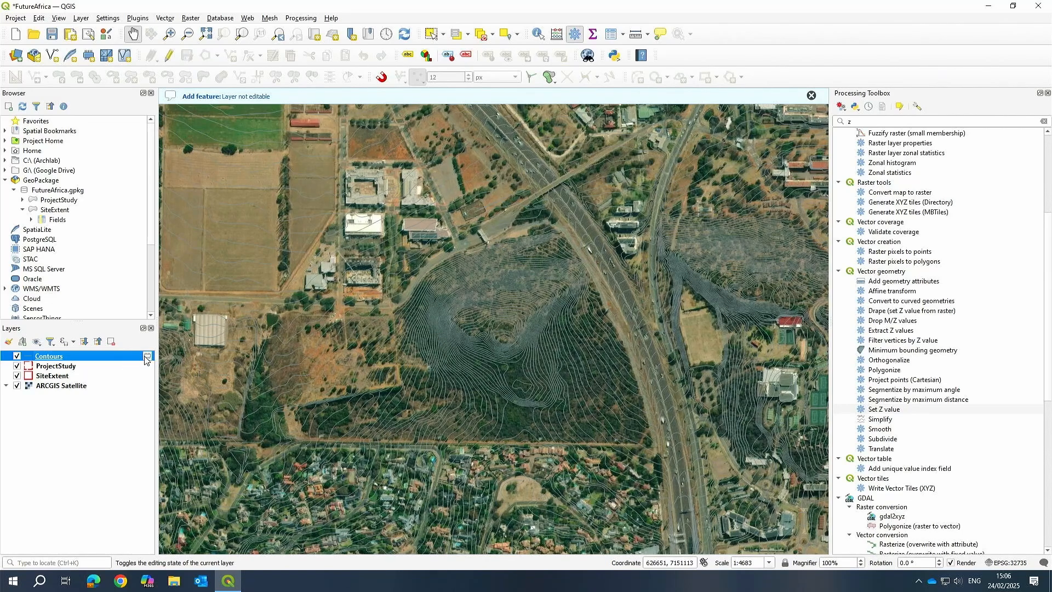
right_click(49, 190)
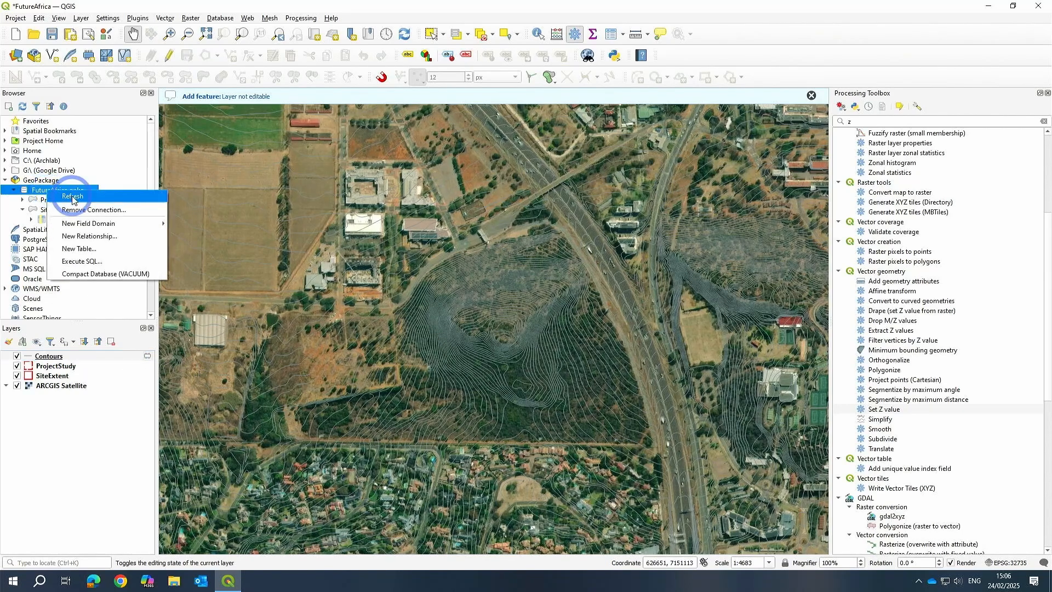
left_click(159, 207)
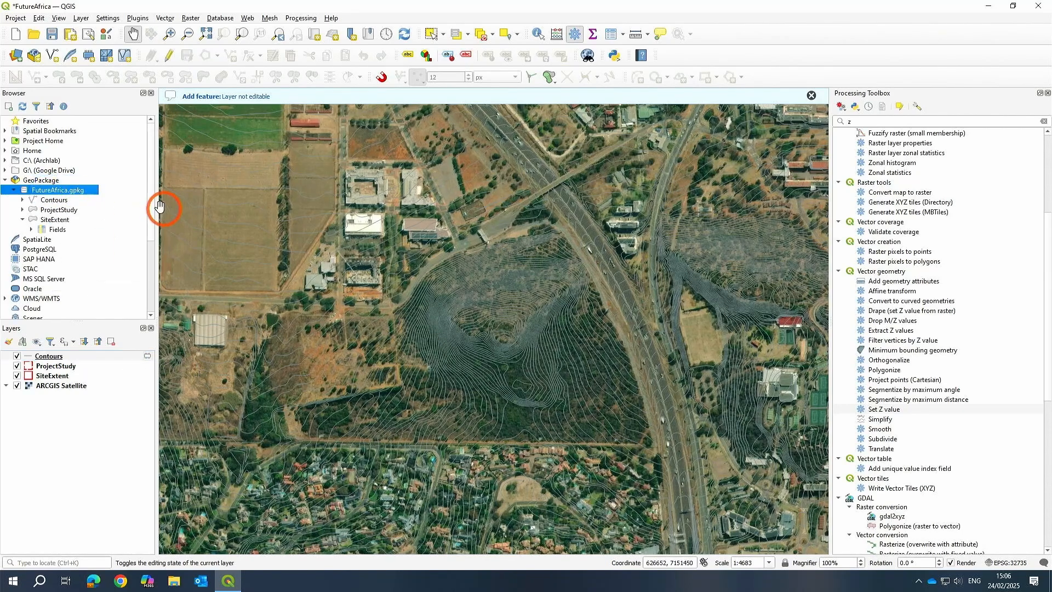
Replace the temporary Contours layer in the project with the Contours table from FutureAfrica.gpkg.
left_click(22, 200)
left_click(22, 200)
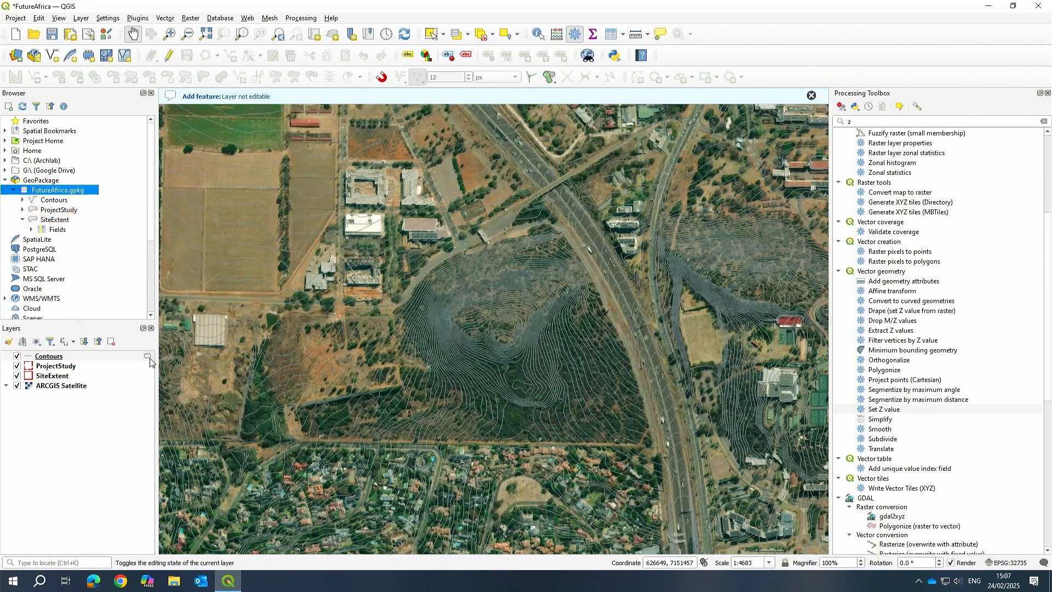
left_click(62, 357)
left_click(112, 342)
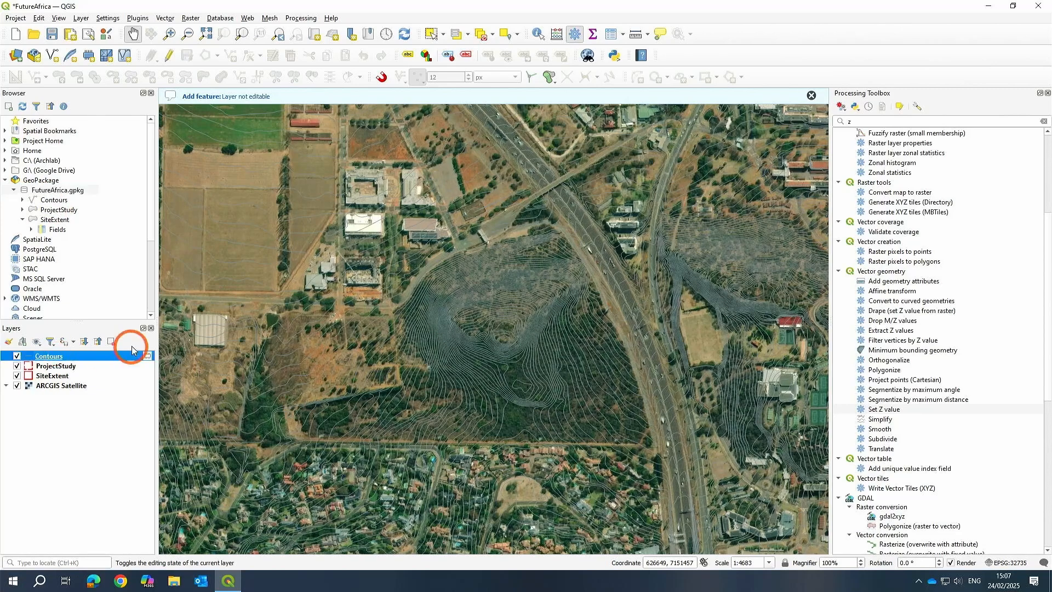
left_click(507, 302)
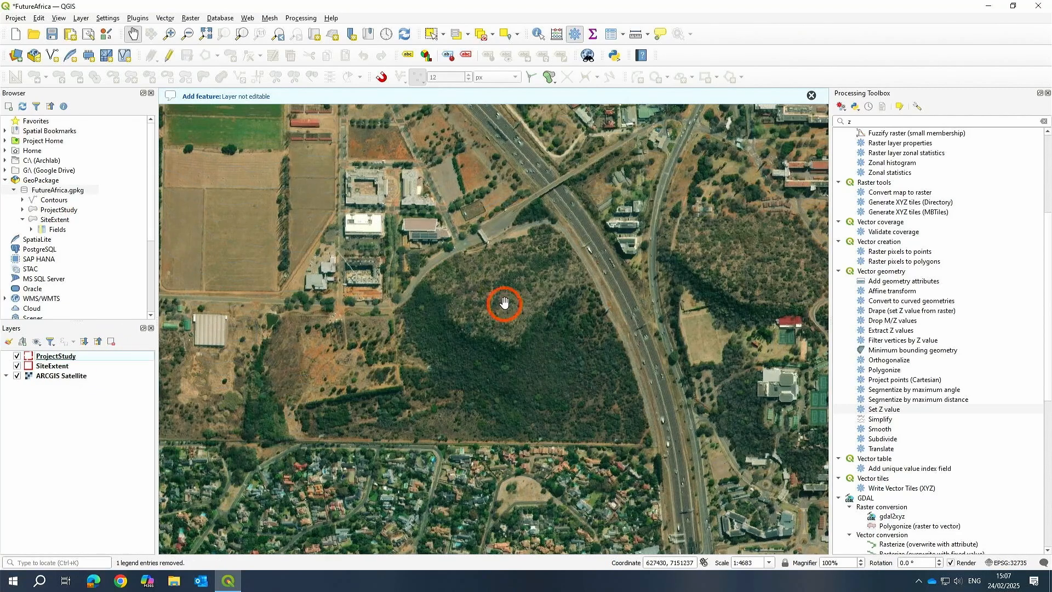
mouse_move(52, 201)
left_mouse_down()
mouse_move(394, 274)
mouse_move(454, 306)
left_mouse_up()
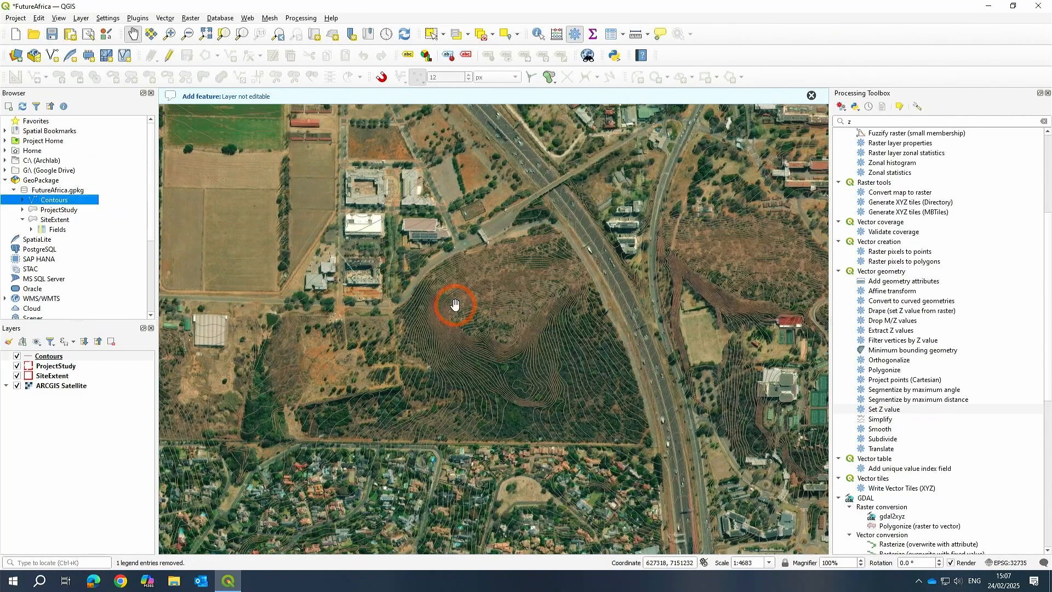
right_click(45, 357)
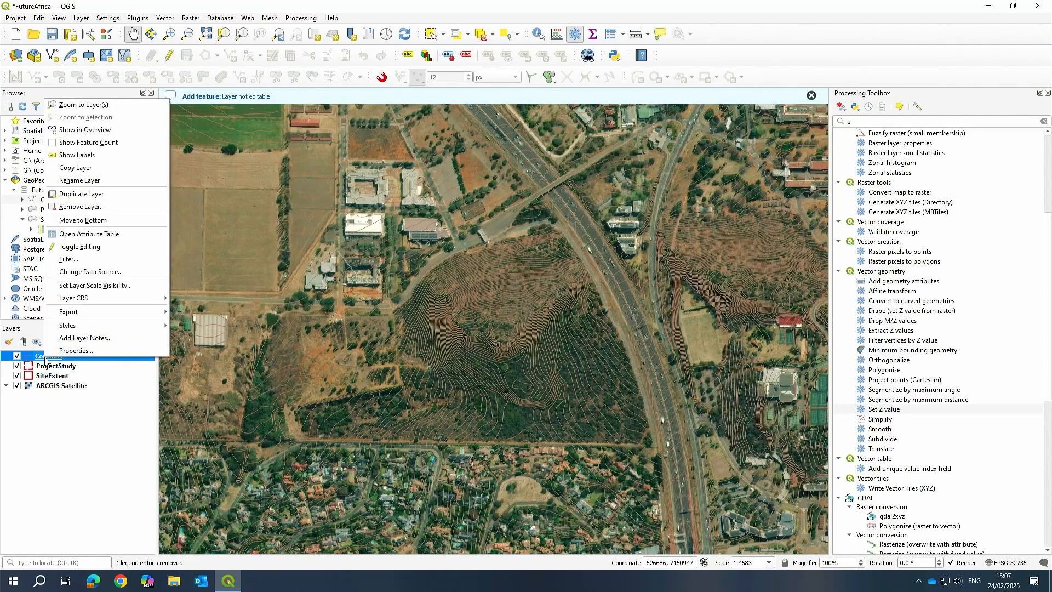
mouse_move(108, 317)
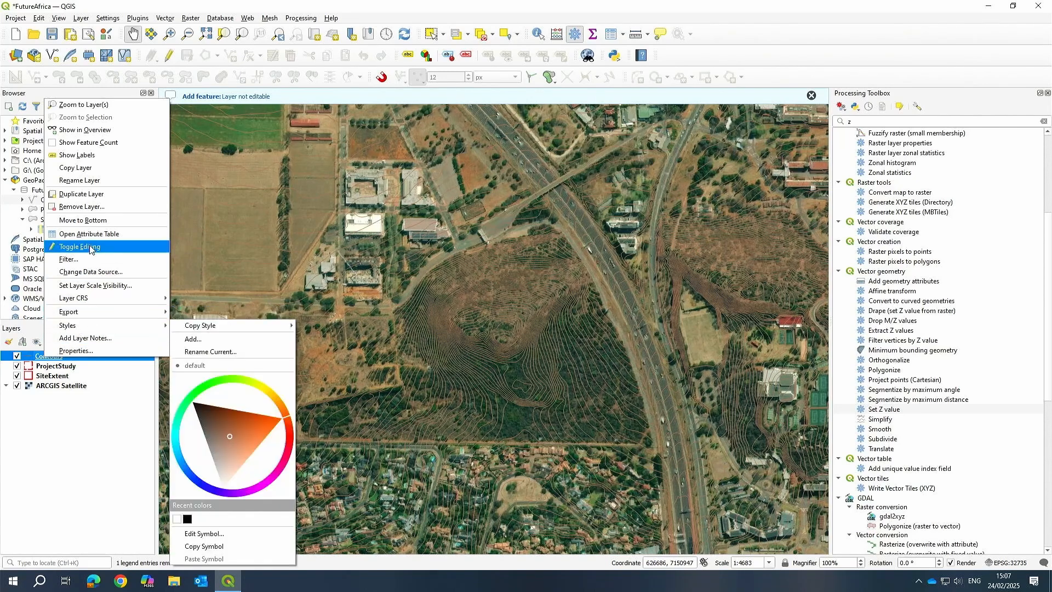
left_click(58, 356)
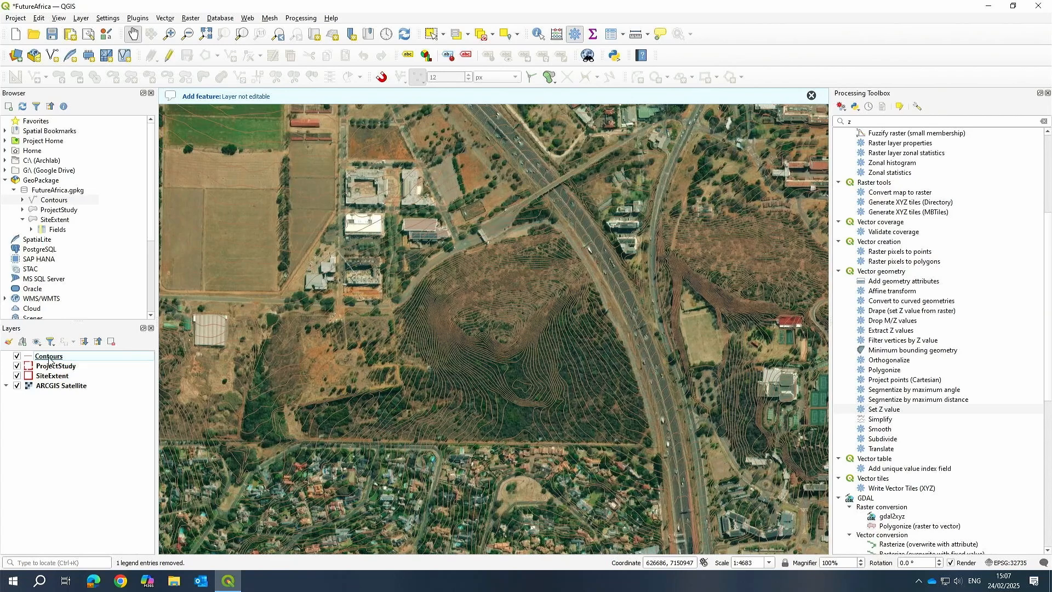
right_click(49, 357)
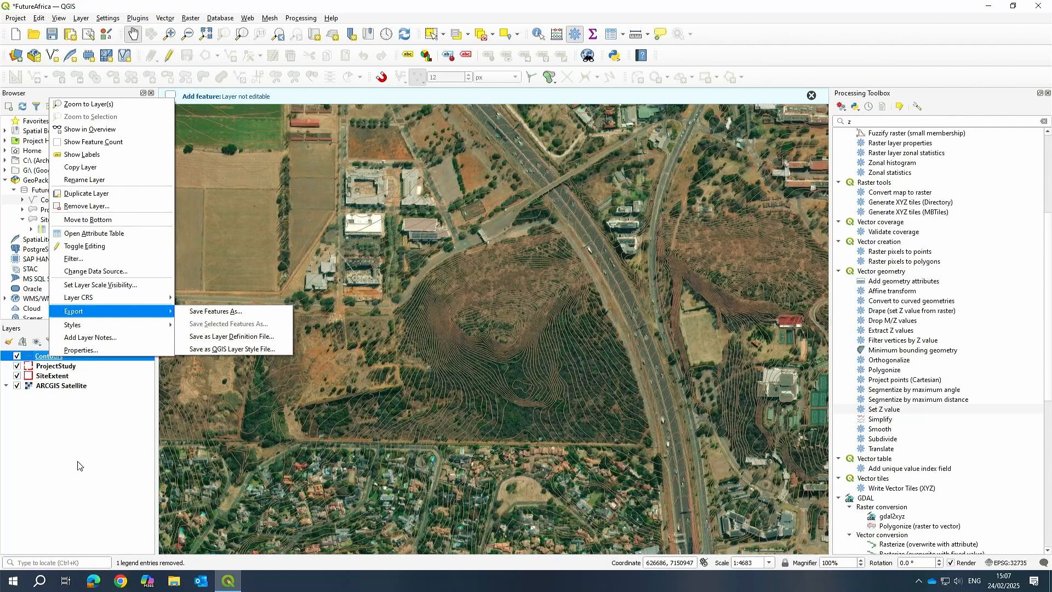
left_click(86, 446)
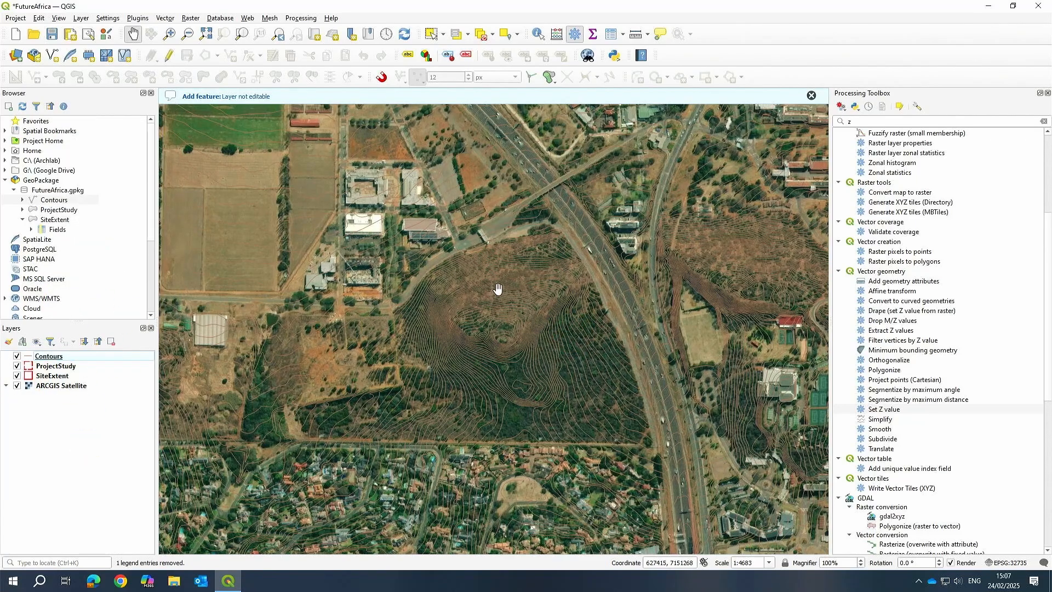
Examine the GeoPackage Contours layer across the project study area and site extent.
left_click_drag(466, 299, 465, 347)
scroll(435, 336, "down", 1)
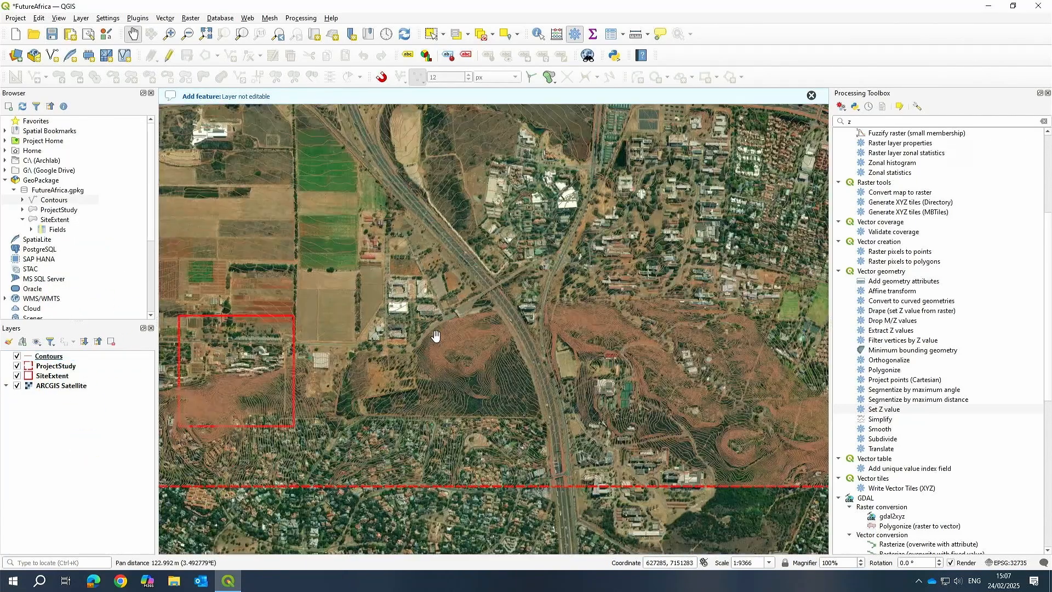
scroll(455, 350, "down", 1)
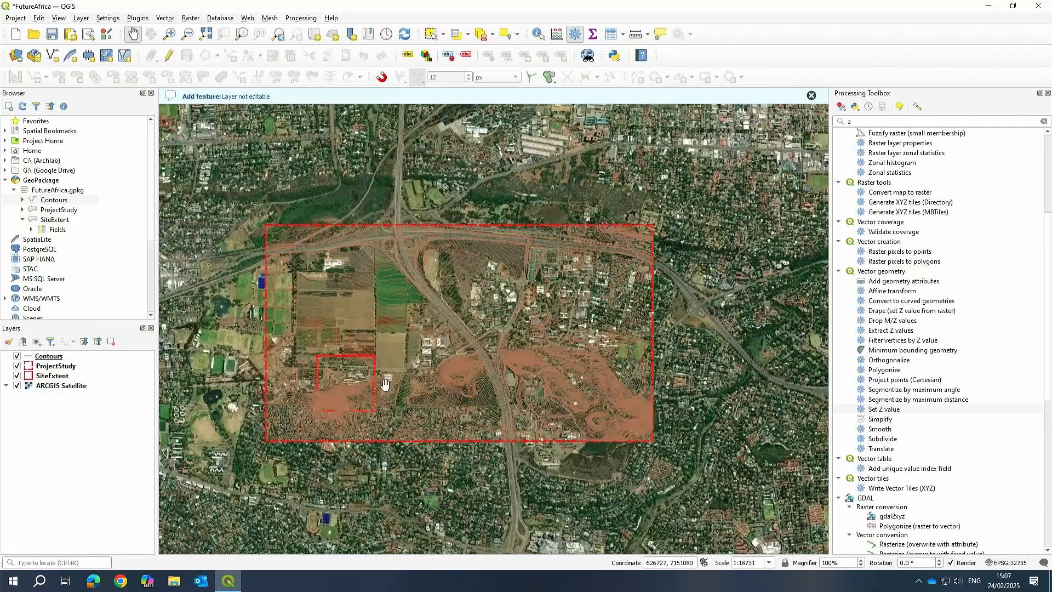
scroll(385, 385, "up", 2)
left_click_drag(435, 400, 593, 330)
scroll(408, 353, "up", 2)
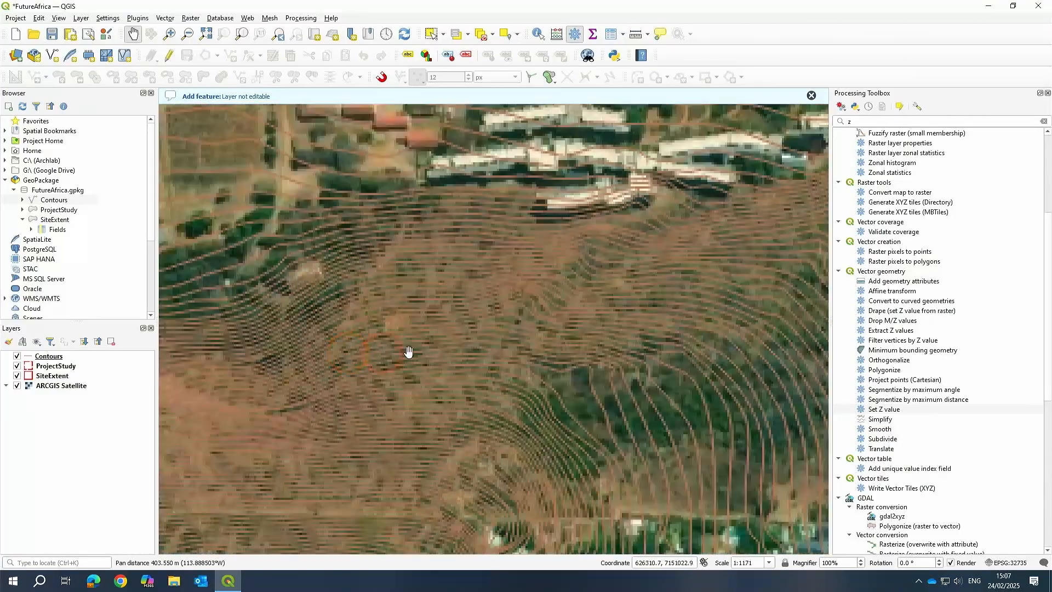
scroll(580, 319, "down", 2)
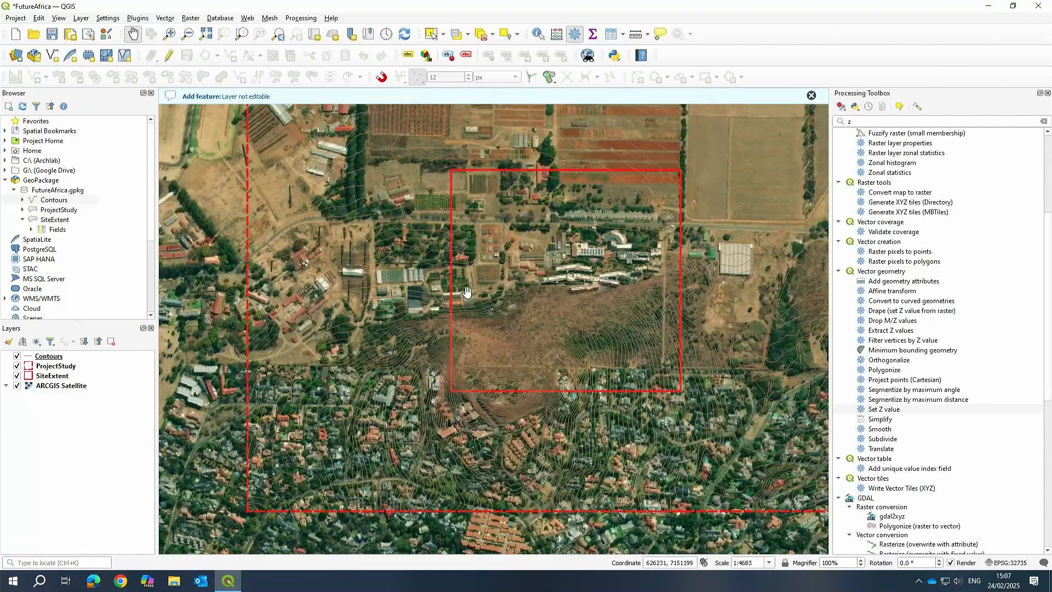
scroll(668, 325, "up", 1)
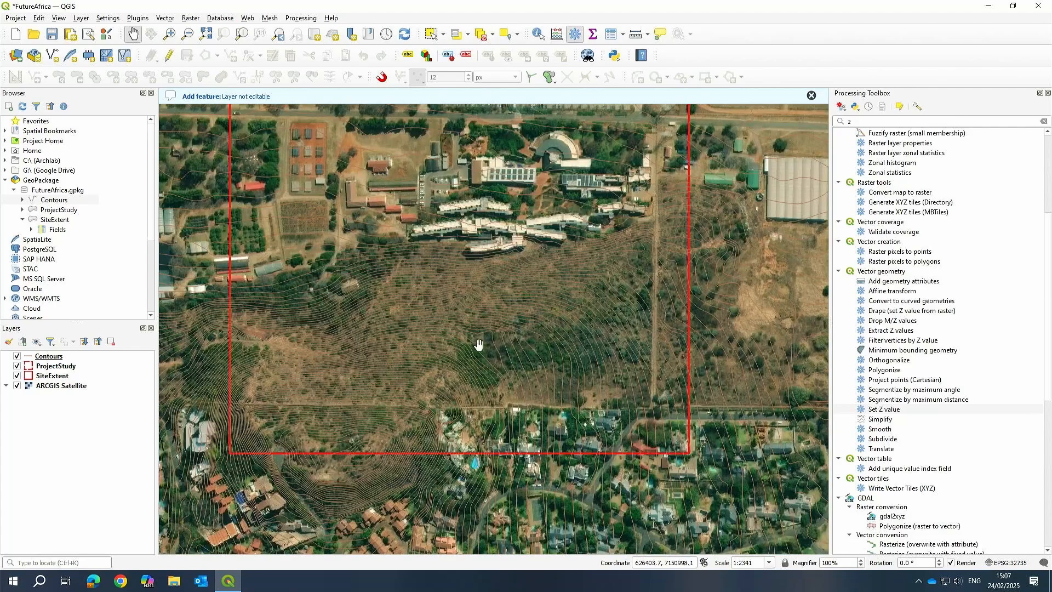
scroll(507, 342, "down", 1)
scroll(373, 362, "down", 2)
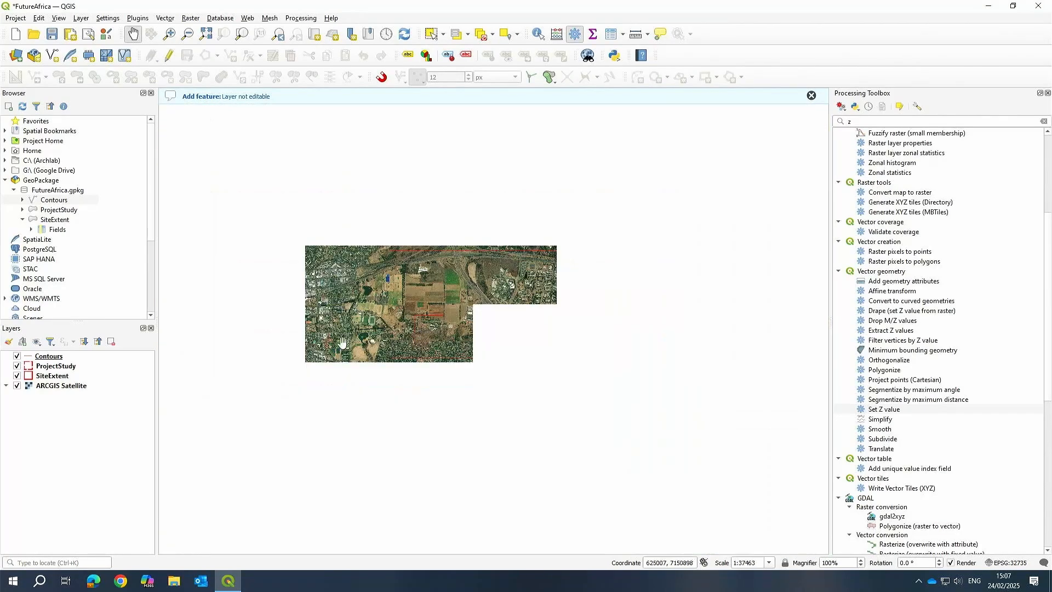
scroll(459, 312, "up", 1)
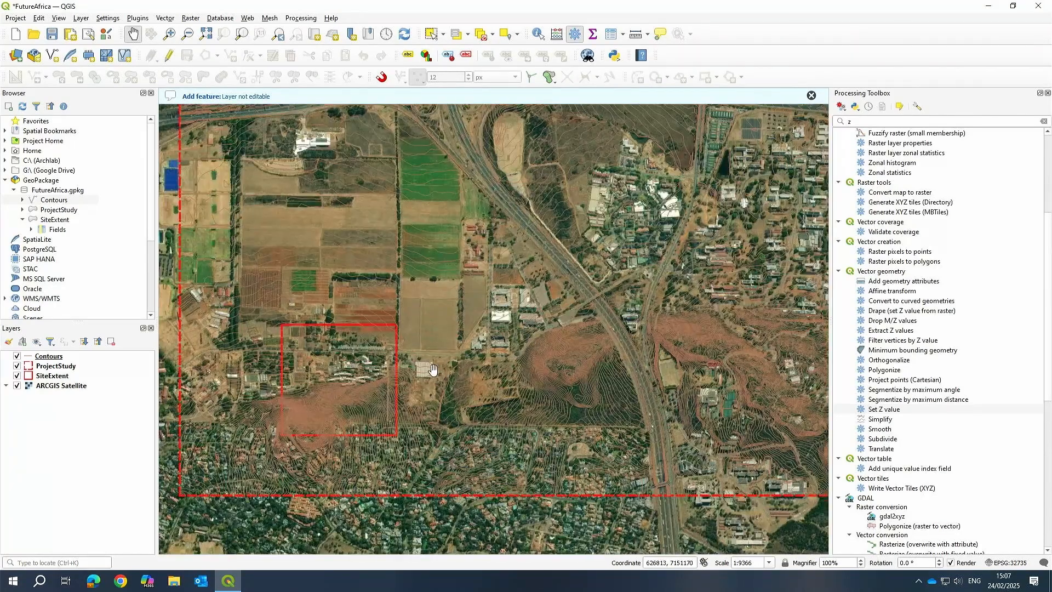
left_click_drag(423, 355, 510, 331)
left_click_drag(574, 265, 540, 249)
right_click(51, 358)
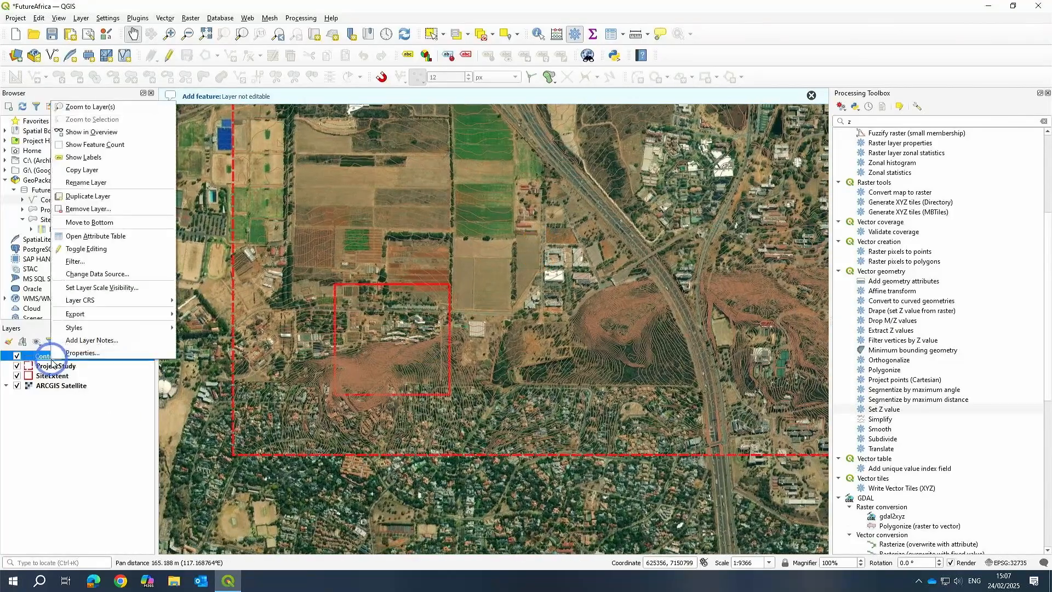
left_click_drag(661, 263, 576, 292)
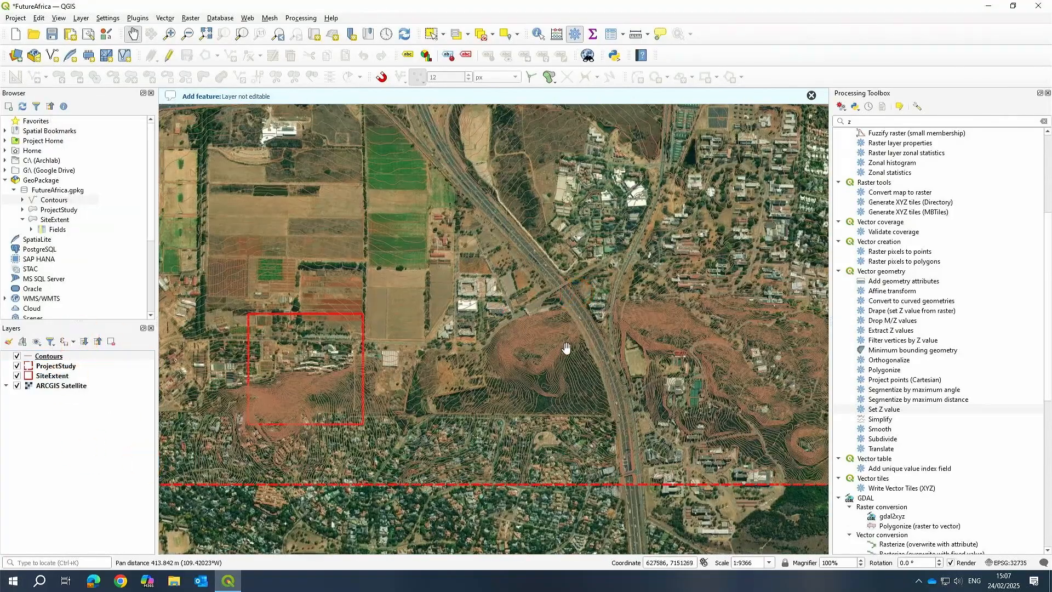
left_click_drag(497, 369, 501, 340)
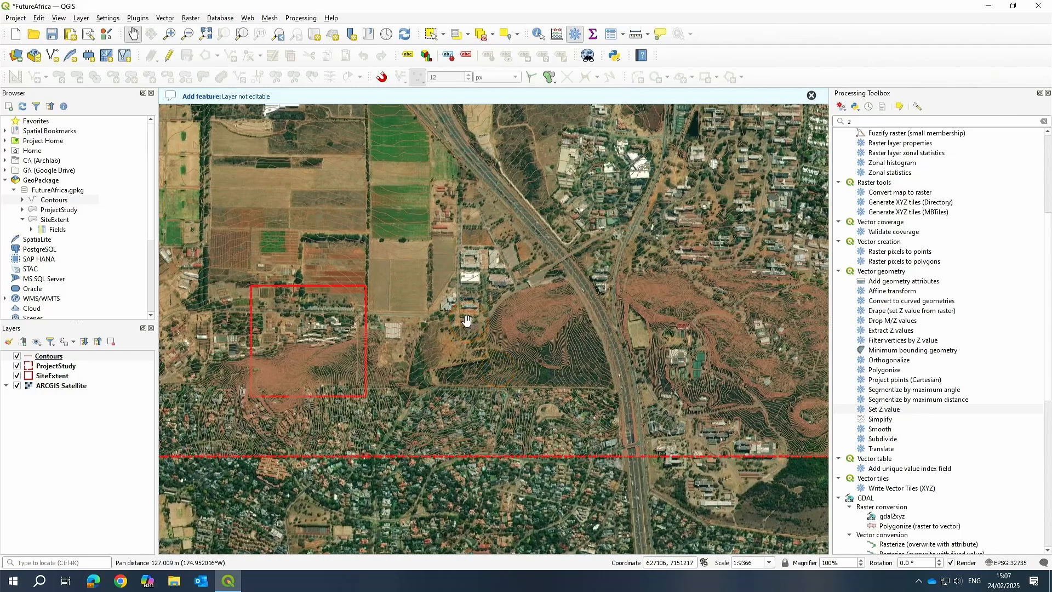
left_click_drag(470, 284, 492, 313)
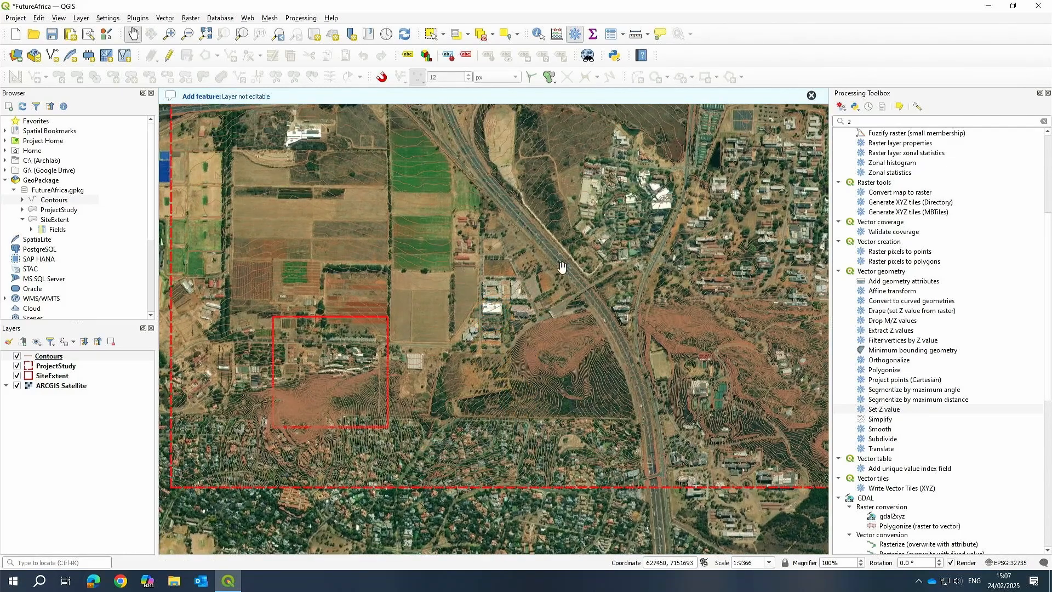
left_click_drag(560, 267, 551, 292)
Search the Processing Toolbox for tin and select the TIN interpolation tool under Interpolation.
left_click(842, 144)
left_click(858, 122)
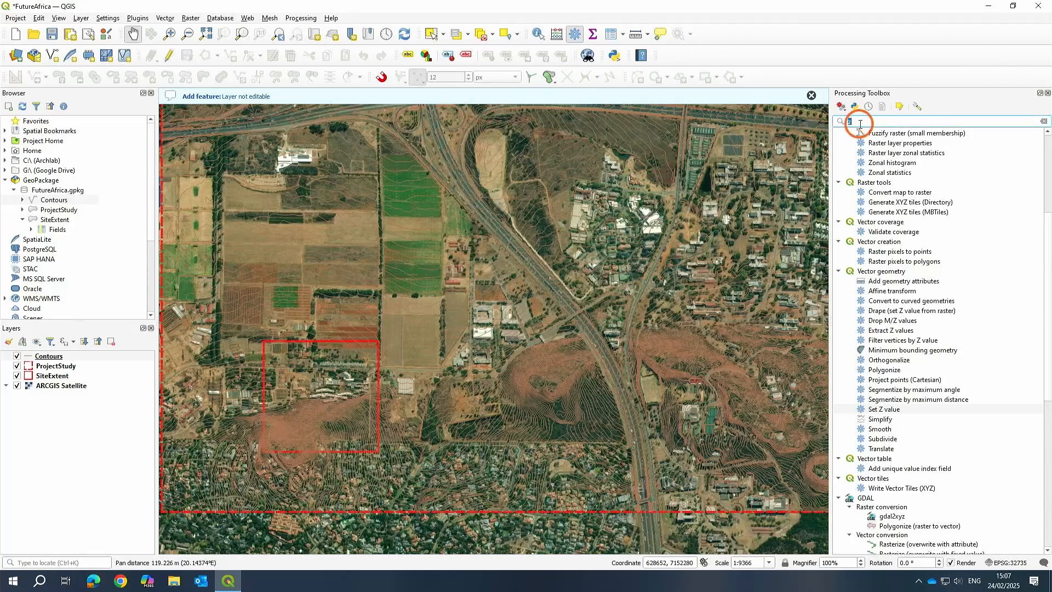
key("BackSpace")
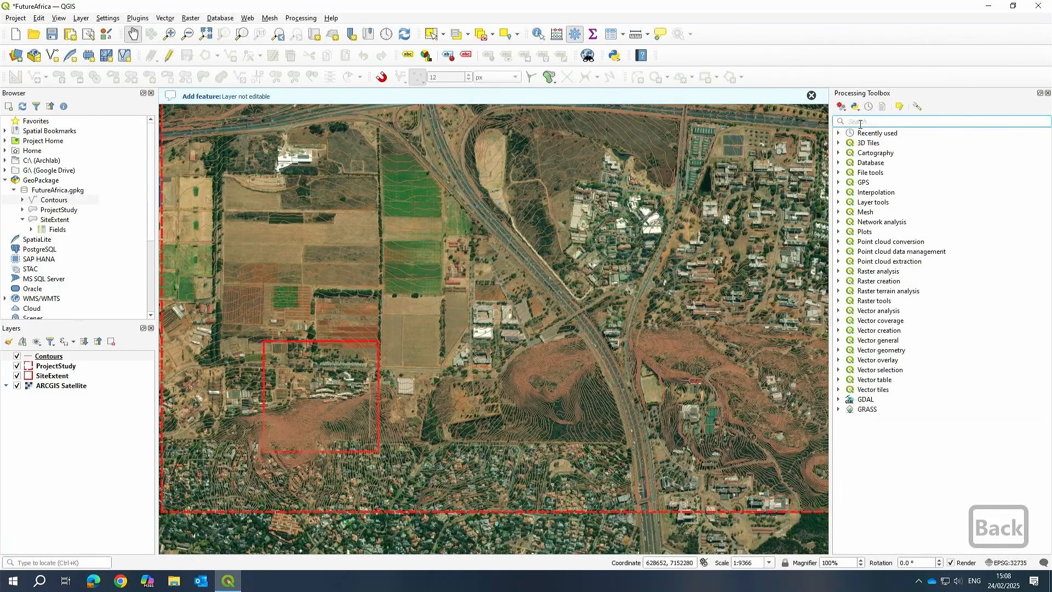
left_click_drag(493, 286, 494, 322)
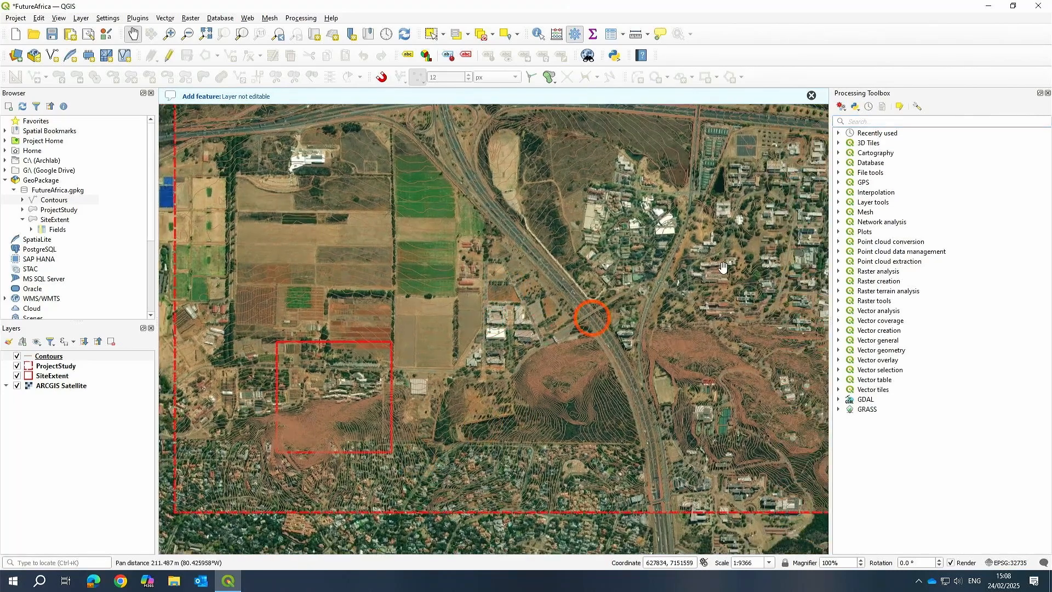
left_click(865, 121)
type("tin")
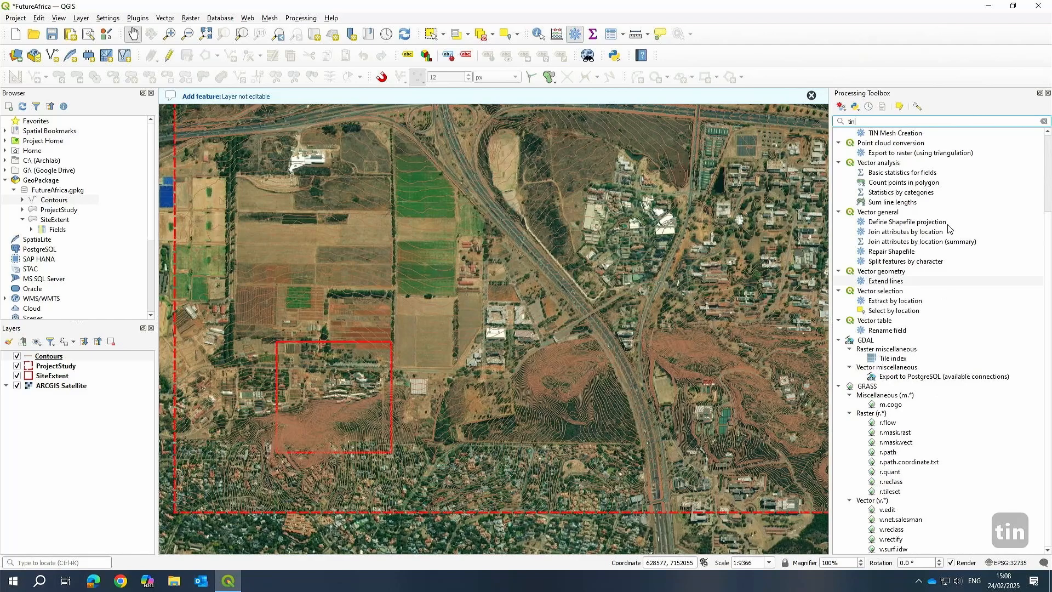
scroll(940, 229, "up", 3)
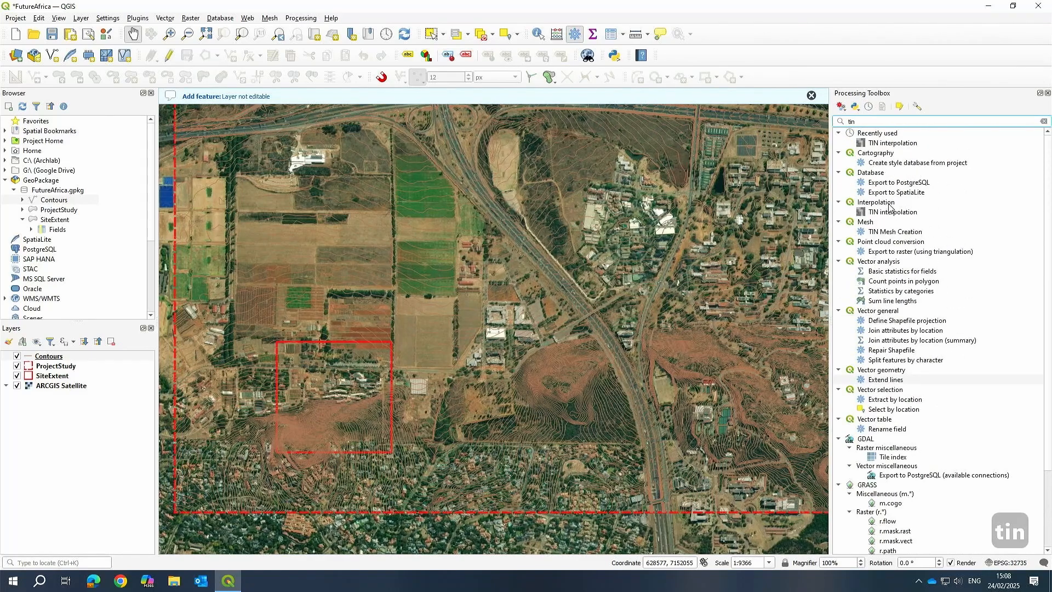
left_click(858, 204)
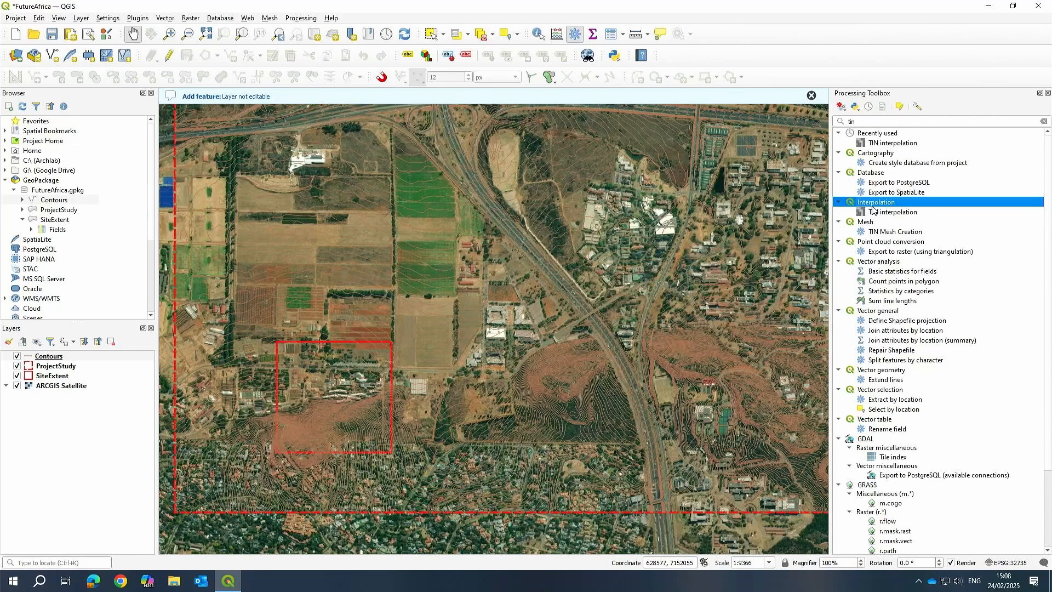
left_click(881, 214)
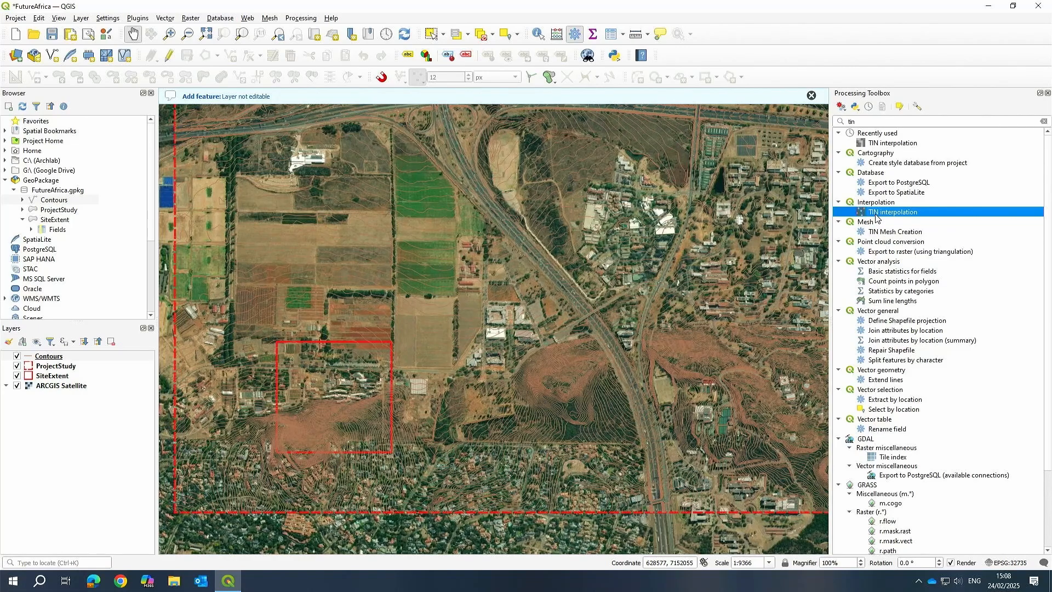
Open the TIN interpolation tool with Contours as vector layer, enable Z-coordinate interpolation and set the attribute to ELEVATION.
right_click(875, 217)
left_click(867, 217)
double_click(882, 216)
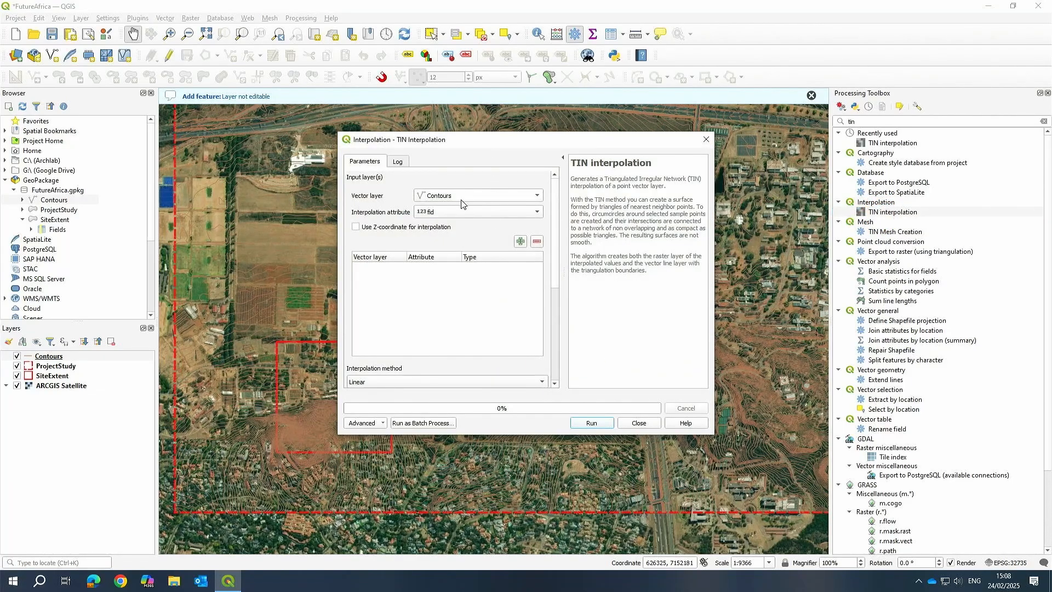
left_click(481, 196)
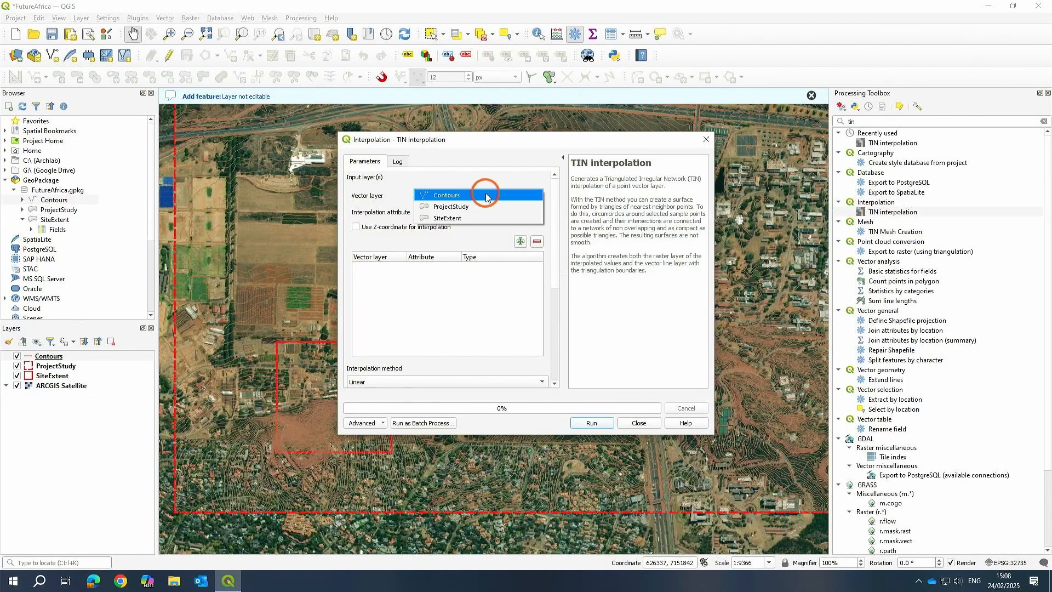
left_click(77, 329)
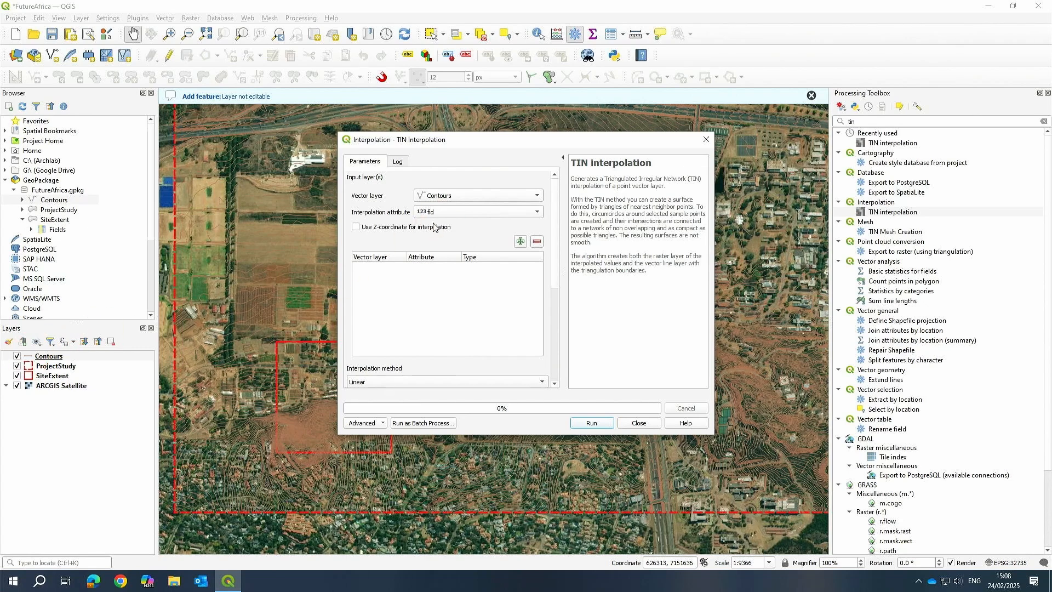
left_click(356, 228)
left_click(480, 211)
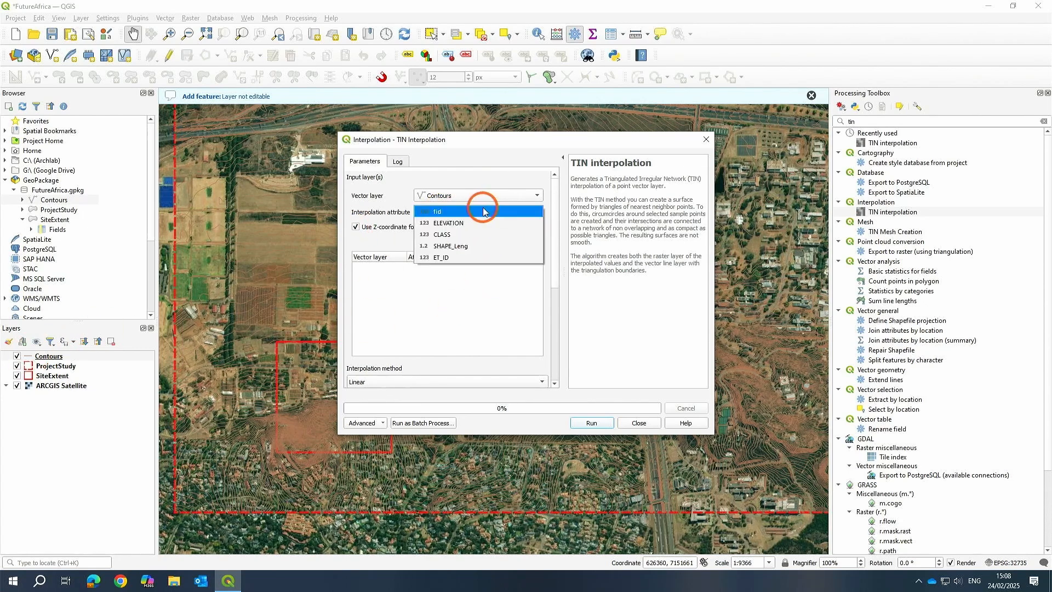
left_click(456, 221)
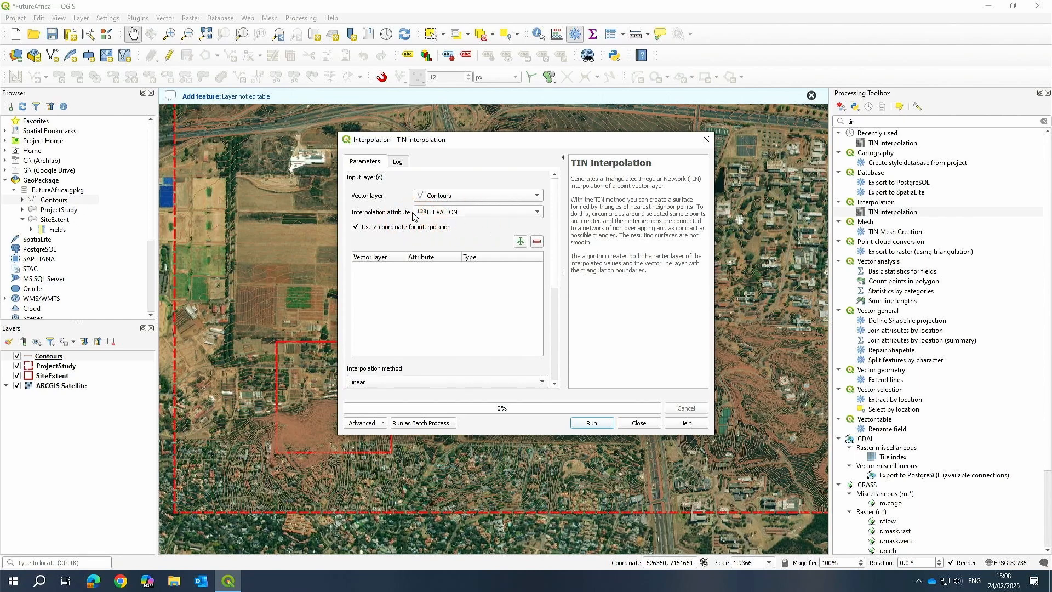
Add Contours twice to the input list, setting the second entry's type to Structure lines.
left_click(519, 242)
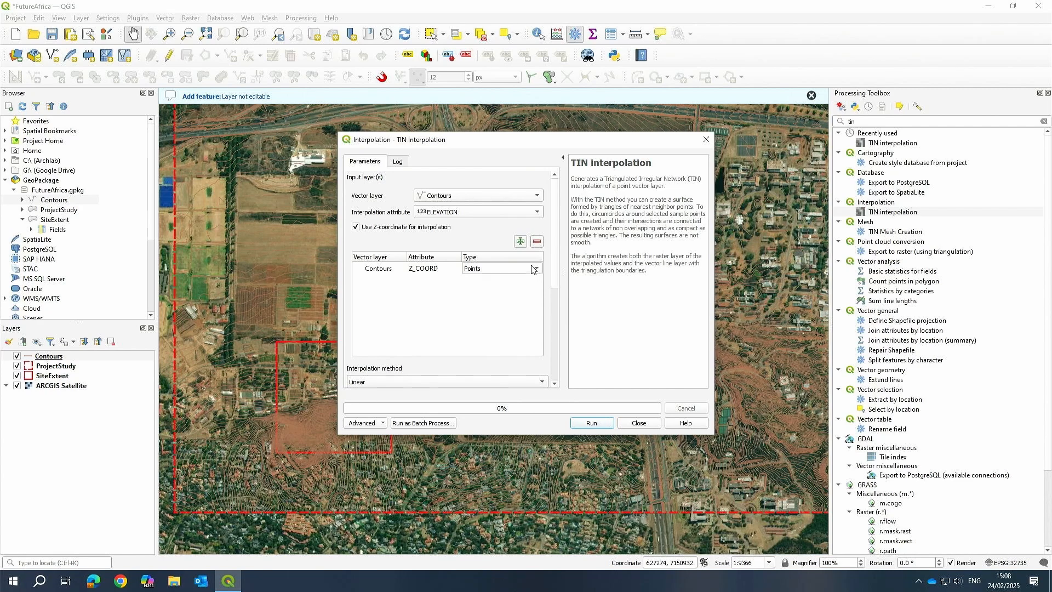
left_click(520, 241)
left_click(505, 282)
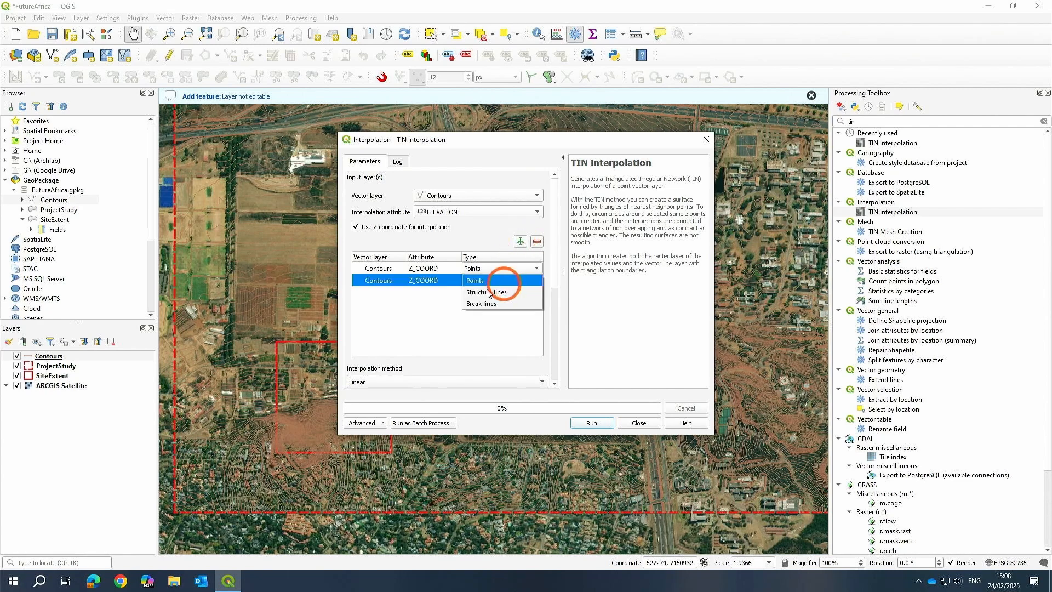
left_click(486, 291)
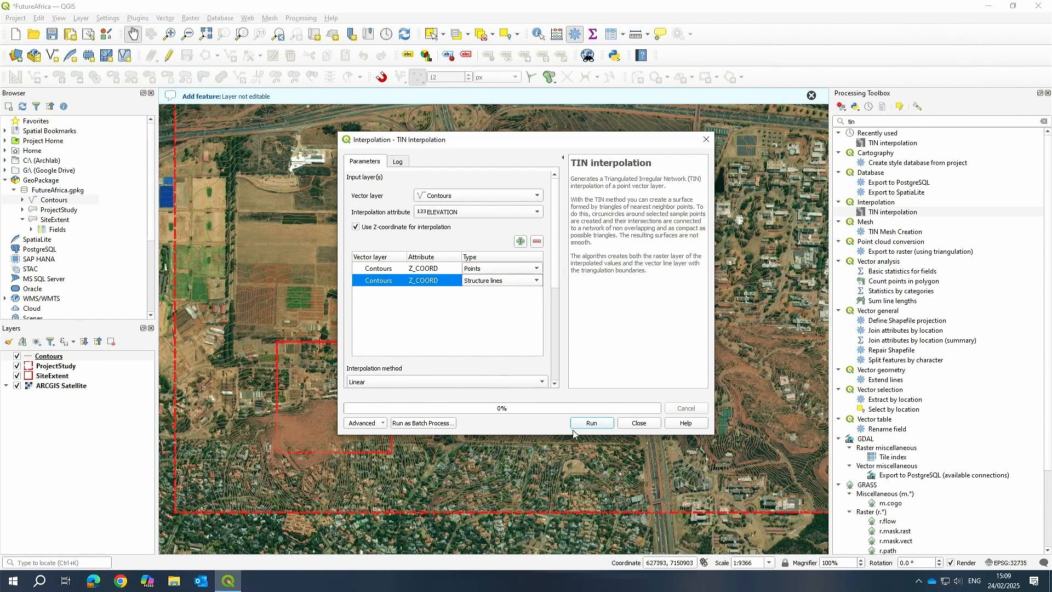
Calculate the interpolation extent from a project layer.
left_click_drag(555, 277, 560, 346)
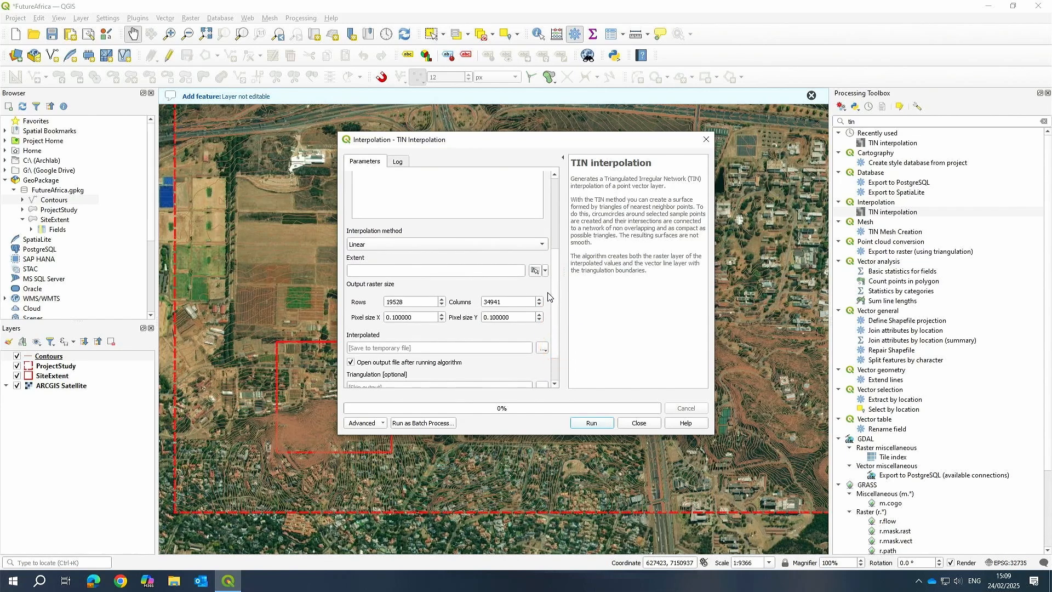
left_click(546, 271)
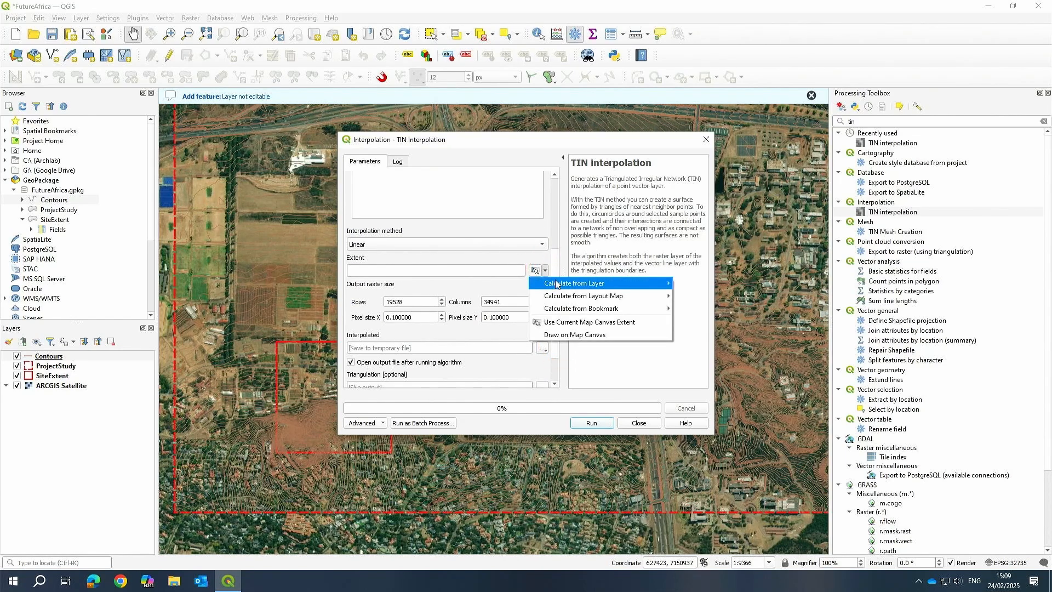
mouse_move(557, 284)
left_click(707, 297)
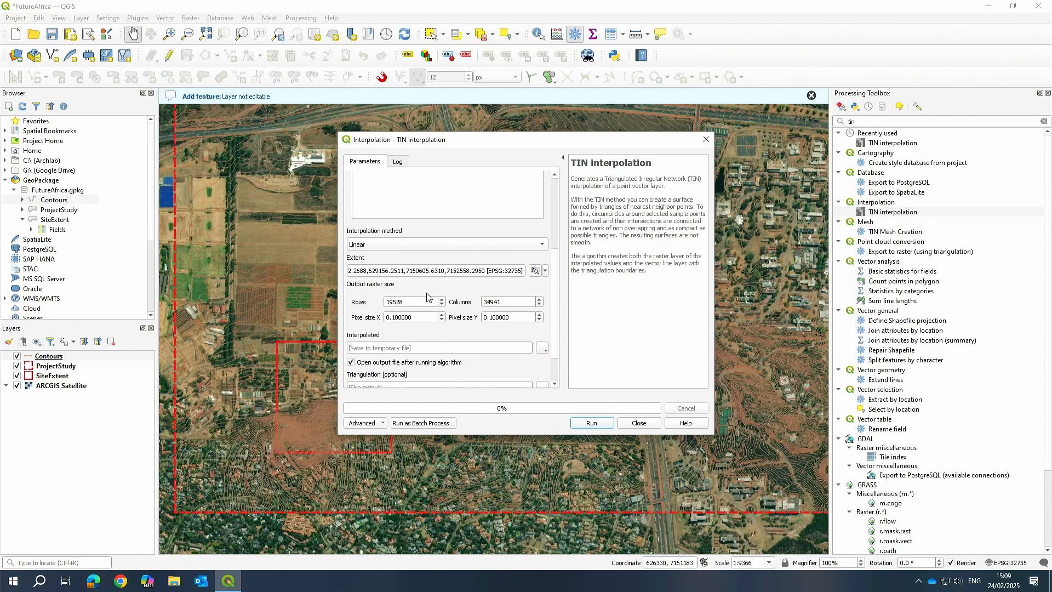
Set the output pixel size X and Y to 1.
left_click(420, 318)
left_click_drag(418, 301, 386, 302)
left_click_drag(517, 301, 369, 298)
left_click_drag(425, 318, 366, 319)
type("1")
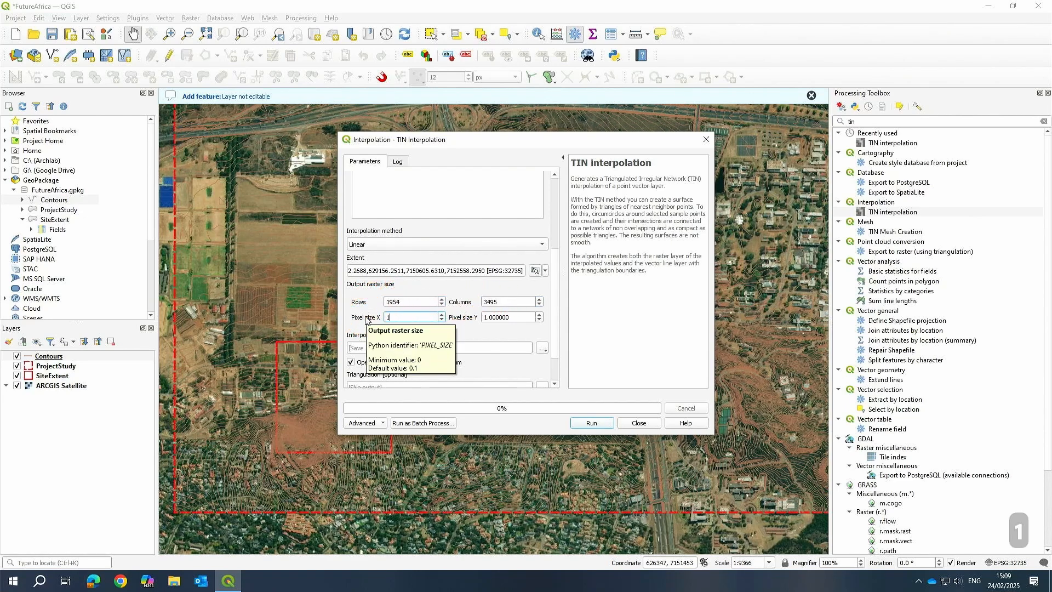
left_click(521, 317)
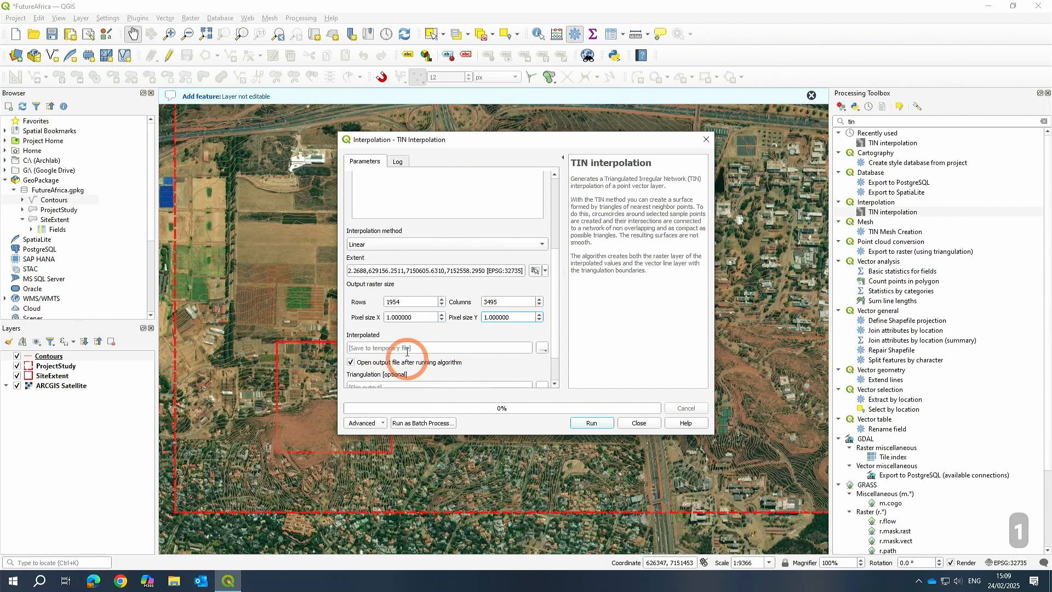
left_click(514, 316)
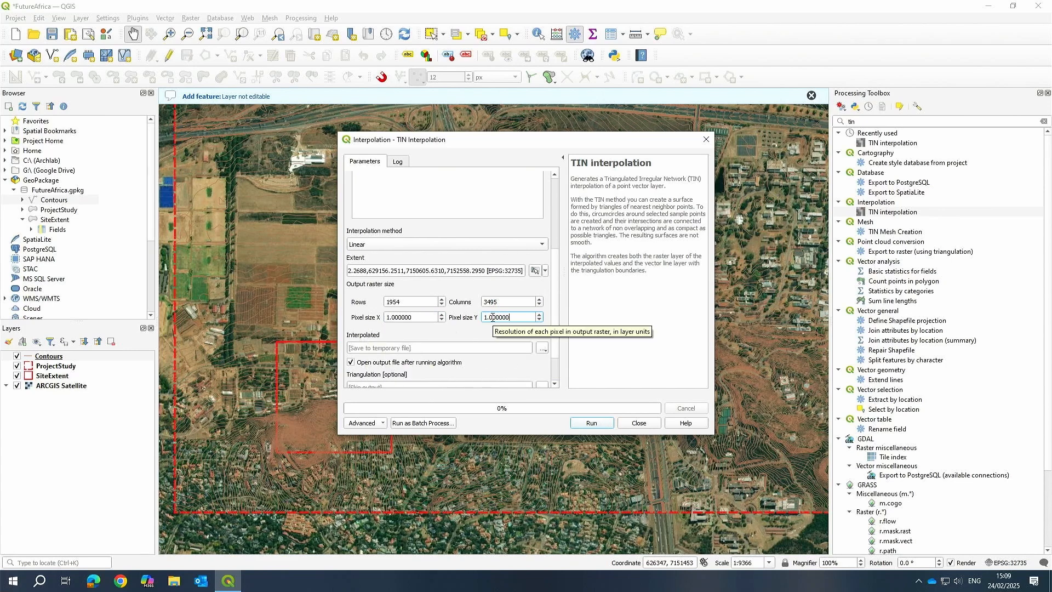
Run the TIN interpolation and close the dialog.
left_click(389, 302)
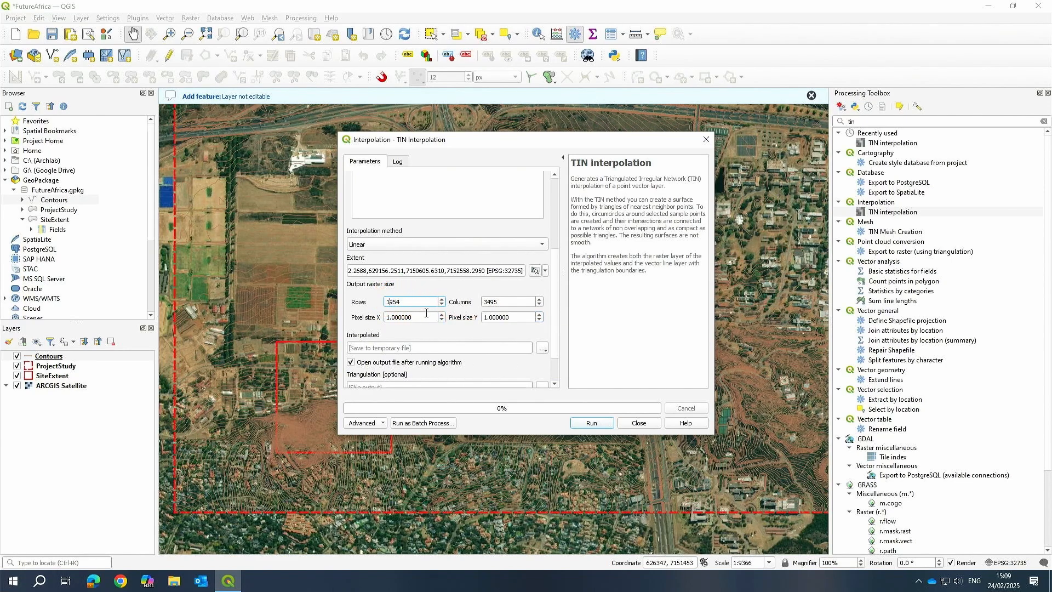
left_click_drag(422, 317, 531, 321)
left_click(531, 321)
left_click_drag(555, 316, 597, 335)
left_click(591, 424)
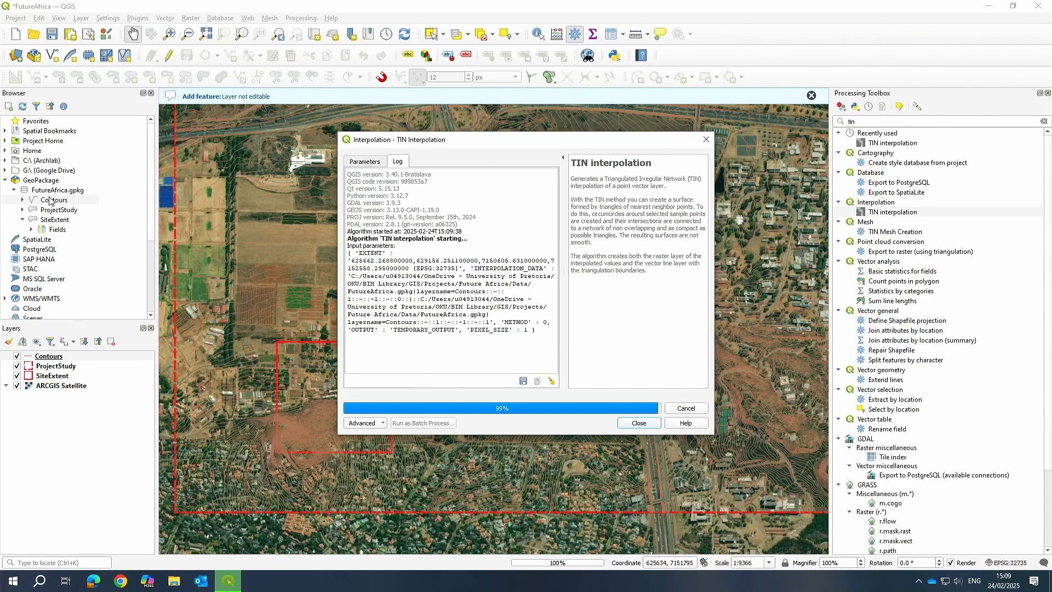
left_click(639, 423)
Move the Interpolated raster layer below the Contours, ProjectStudy and SiteExtent layers.
scroll(511, 344, "down", 1)
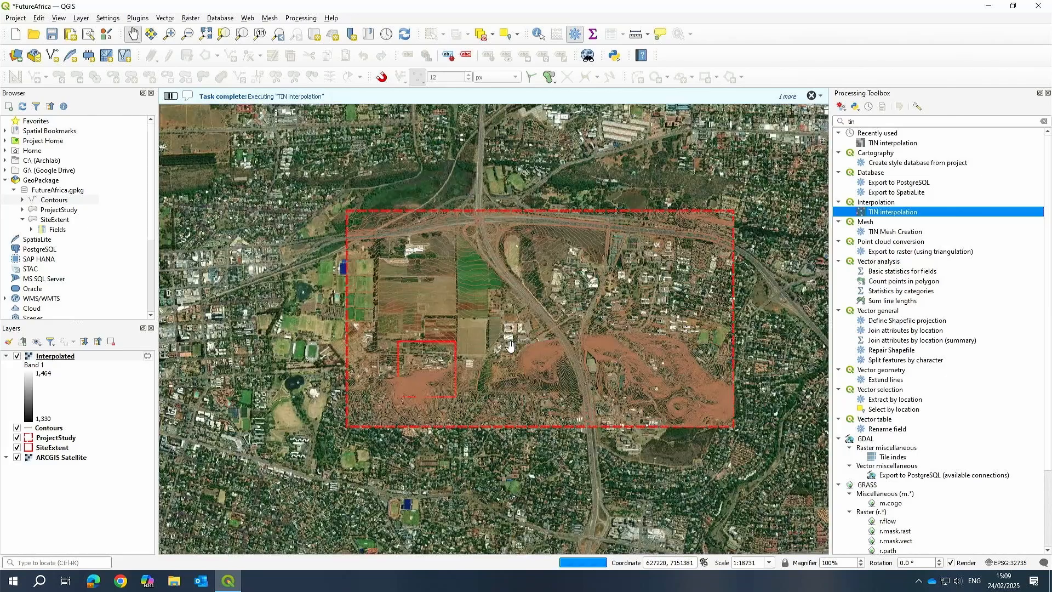
scroll(514, 375, "up", 1)
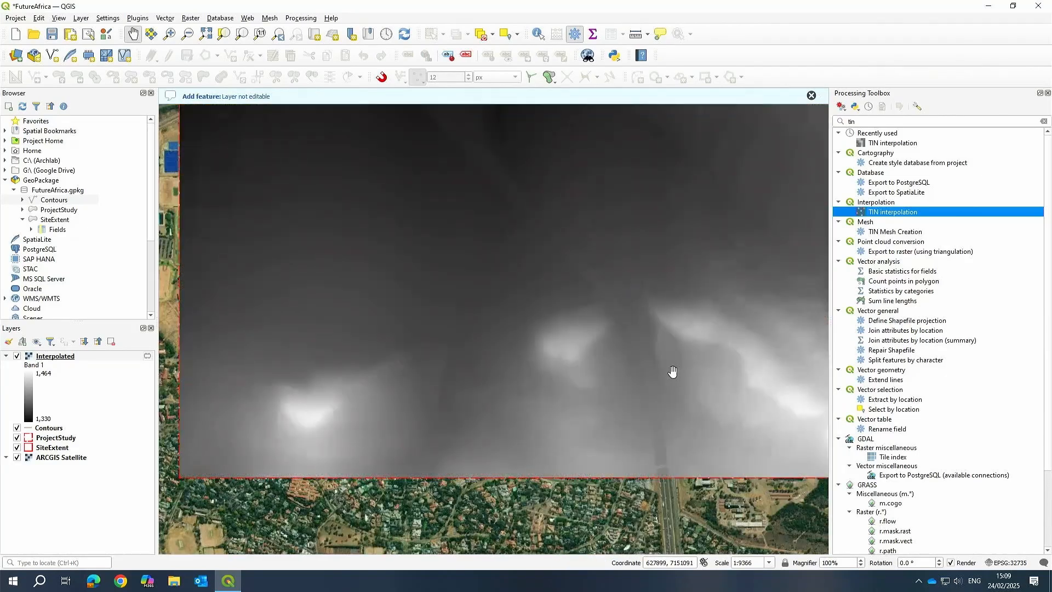
left_click_drag(652, 313, 531, 327)
left_click_drag(554, 344, 630, 320)
scroll(628, 317, "down", 1)
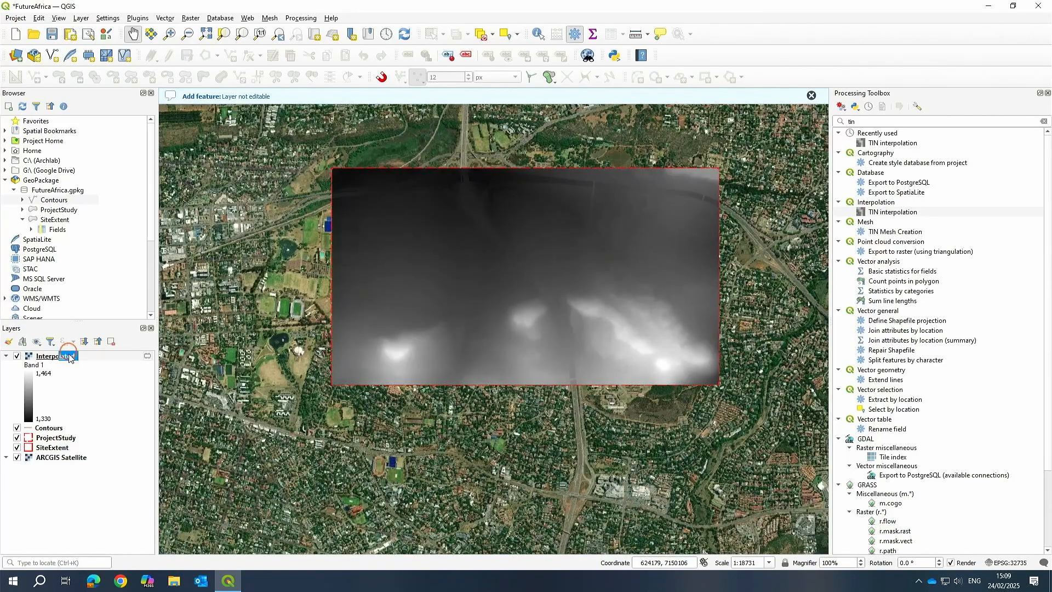
mouse_move(69, 358)
left_mouse_down()
mouse_move(83, 432)
mouse_move(72, 453)
left_mouse_up()
Examine the Interpolated raster with the contours overlaid and check the layer's temporary-layer indicator.
scroll(612, 319, "up", 1)
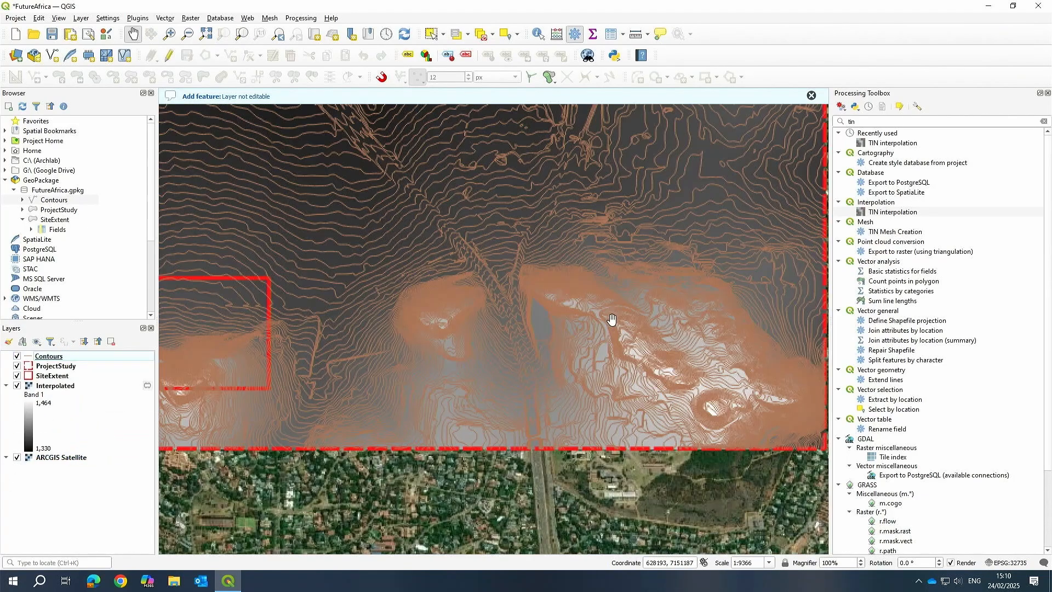
scroll(613, 319, "up", 2)
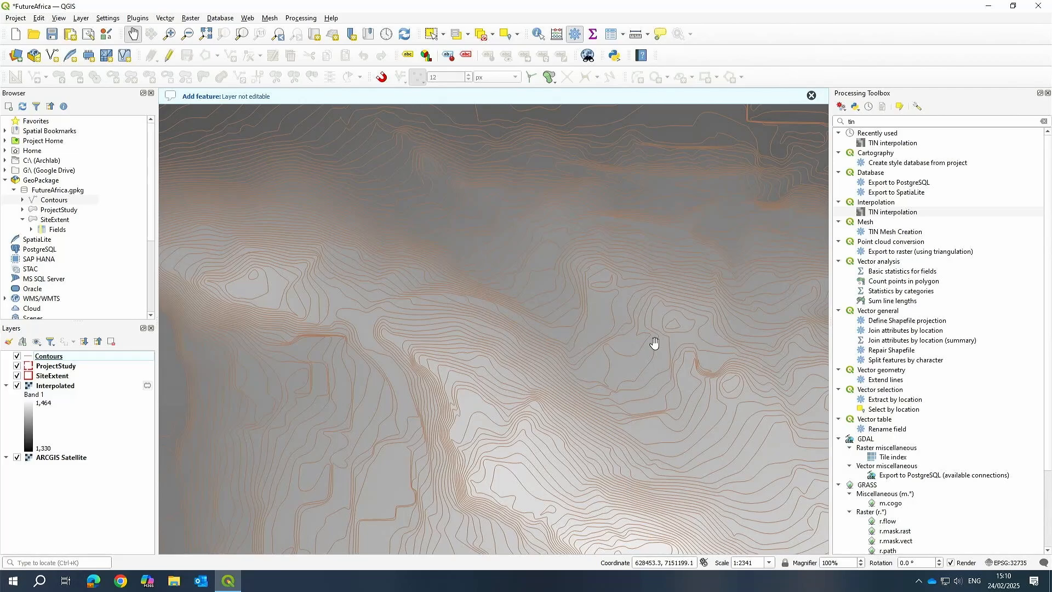
scroll(655, 343, "down", 2)
left_click_drag(510, 322, 653, 321)
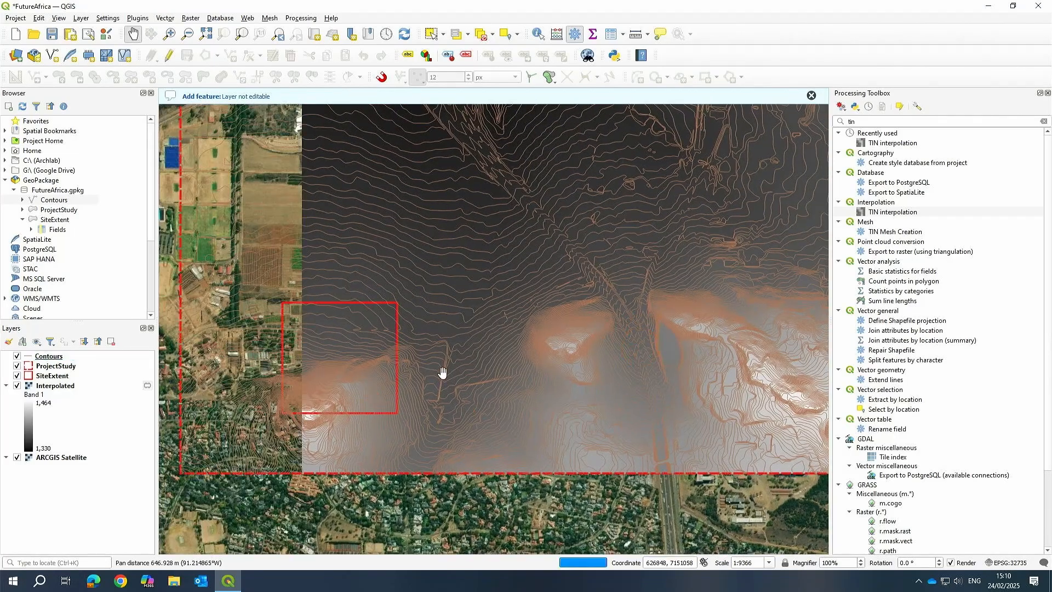
left_click_drag(505, 346, 470, 344)
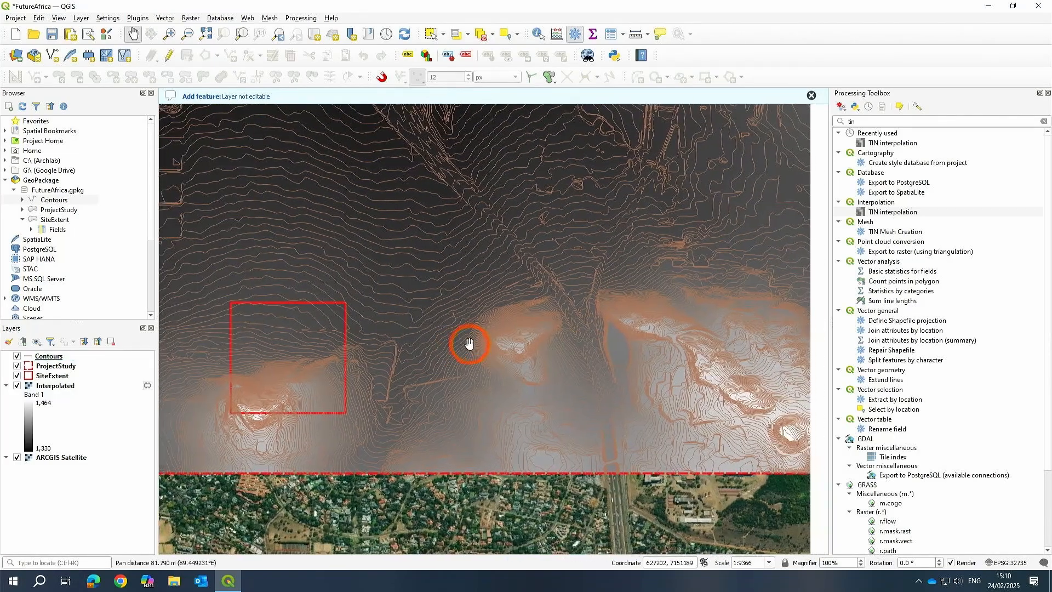
left_click(65, 386)
left_click(143, 385)
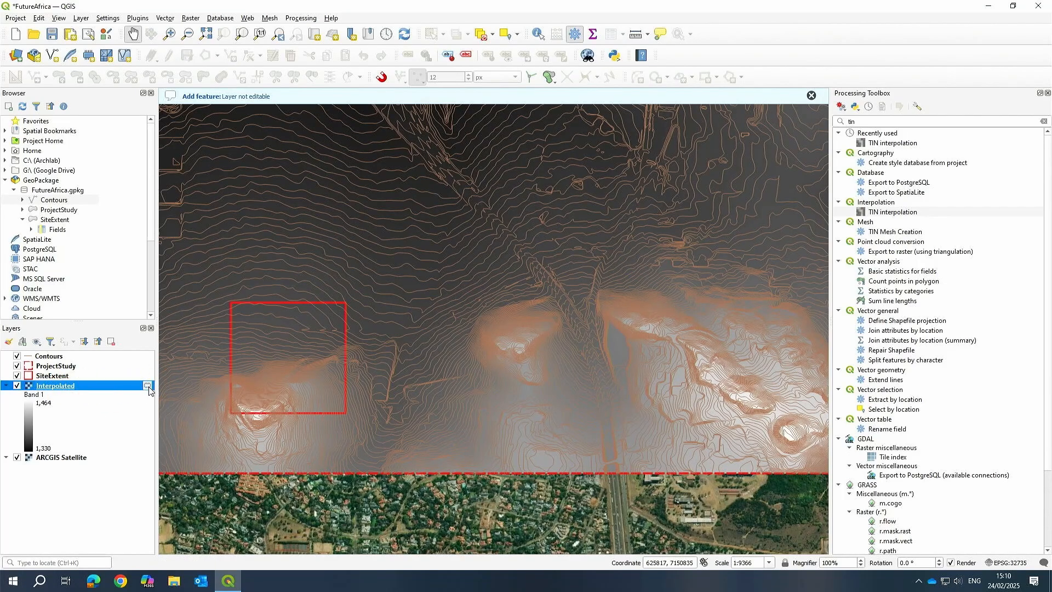
mouse_move(150, 390)
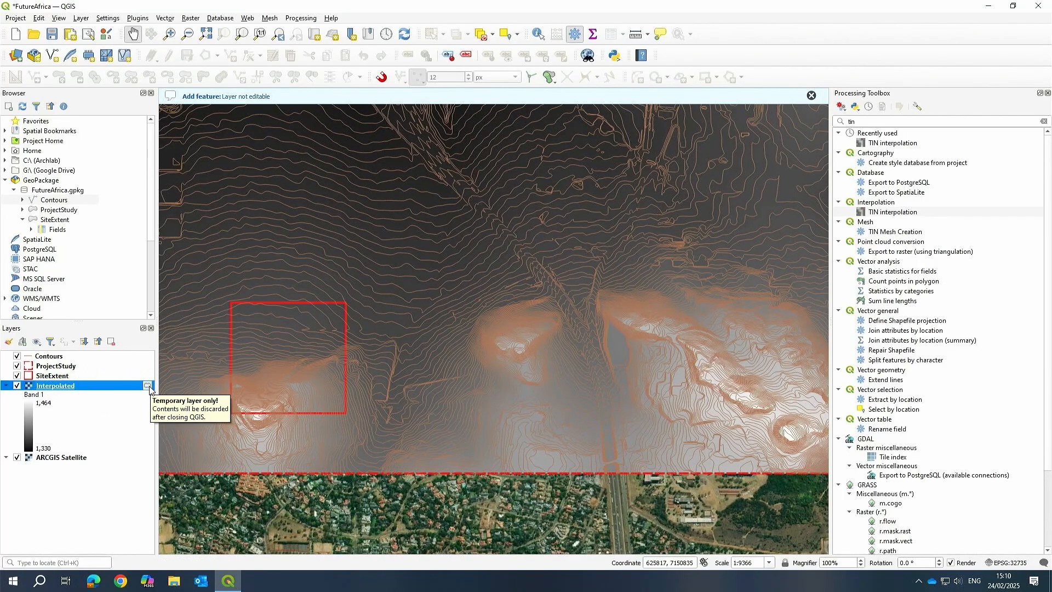
Open the Interpolated layer's properties and review its information page.
right_click(56, 386)
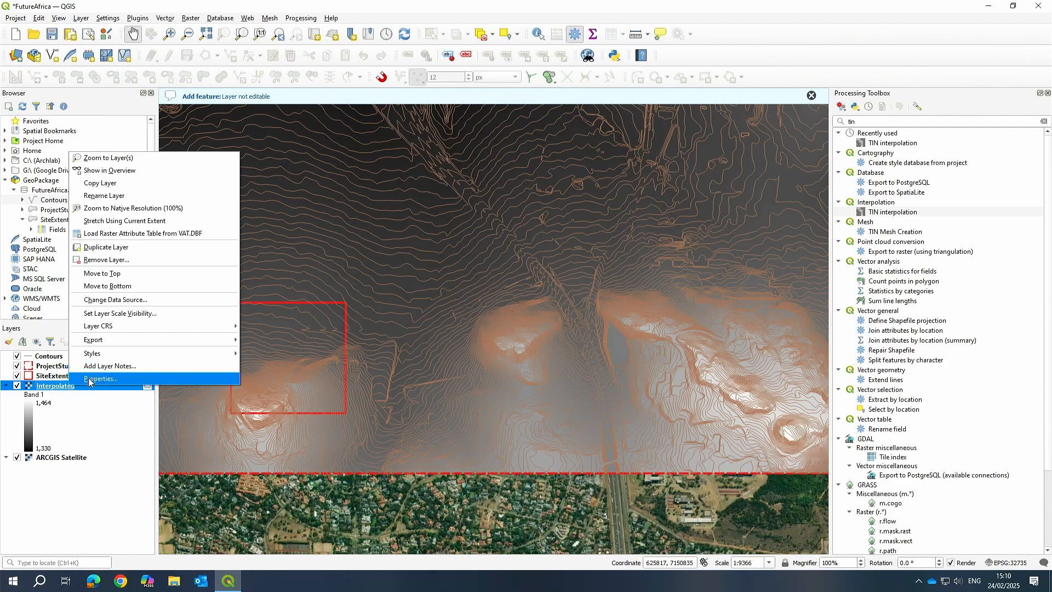
left_click(221, 377)
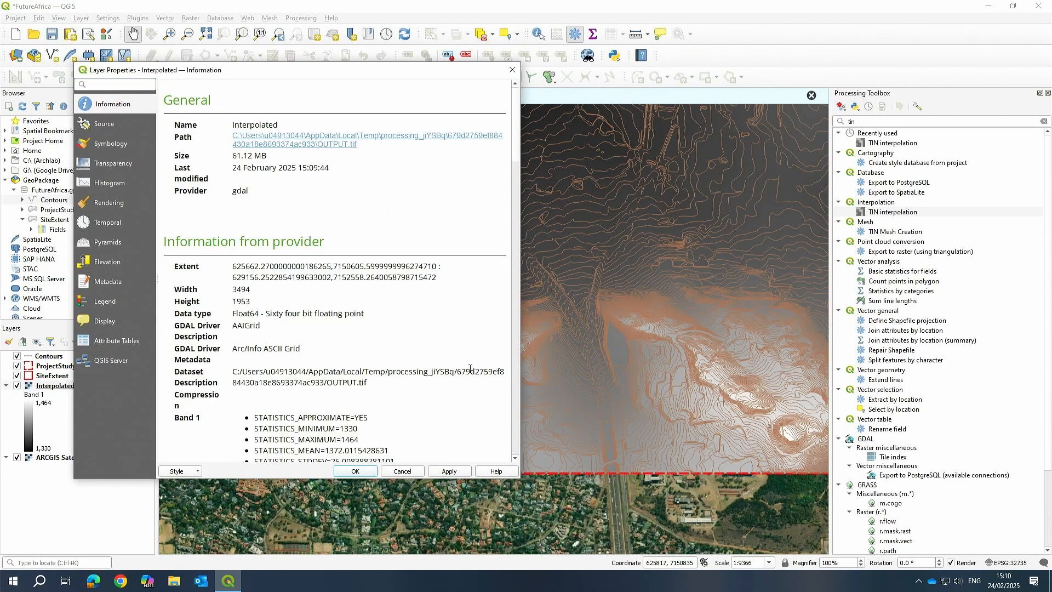
scroll(294, 334, "down", 7)
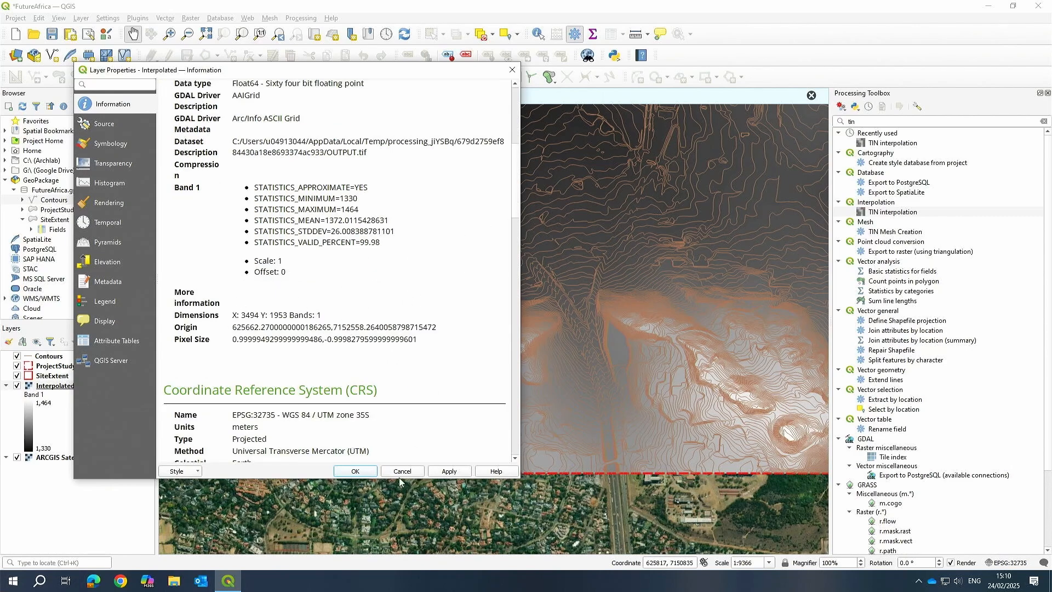
left_click(511, 73)
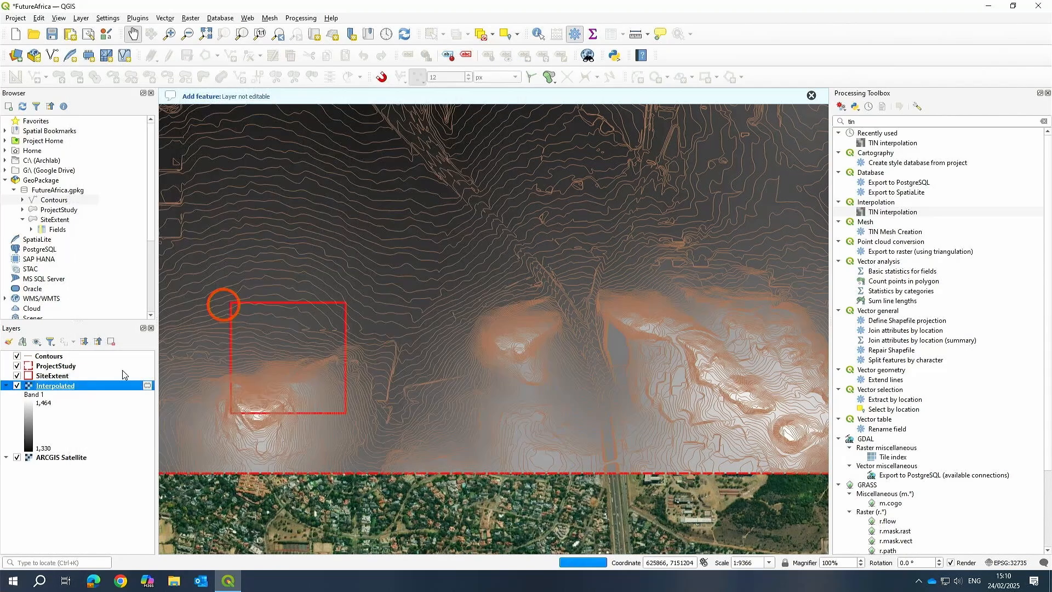
Export the Interpolated raster layer with Save As, setting horizontal and vertical resolution to 1.
right_click(57, 387)
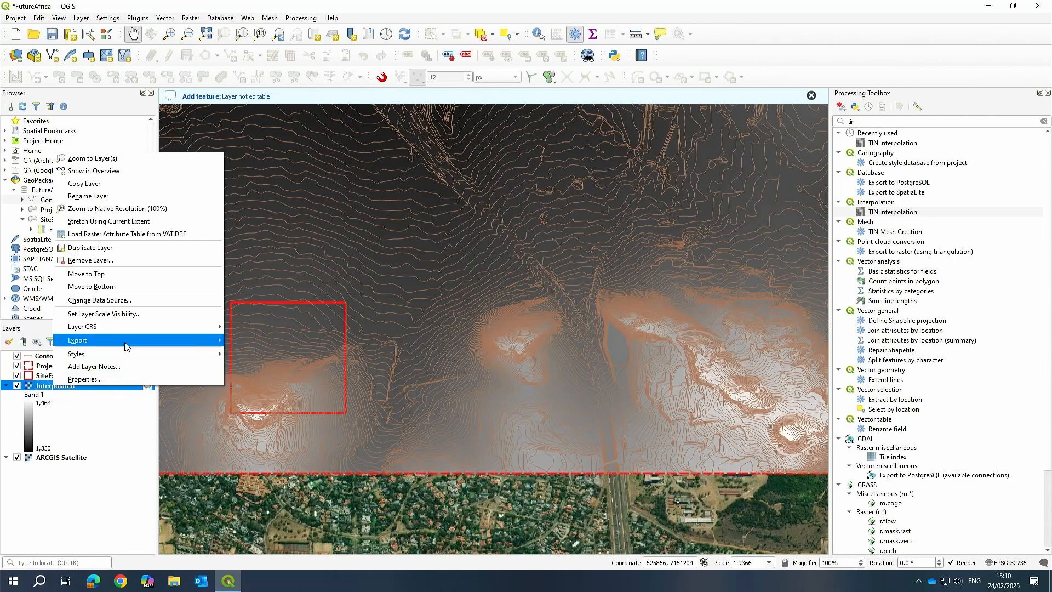
mouse_move(127, 352)
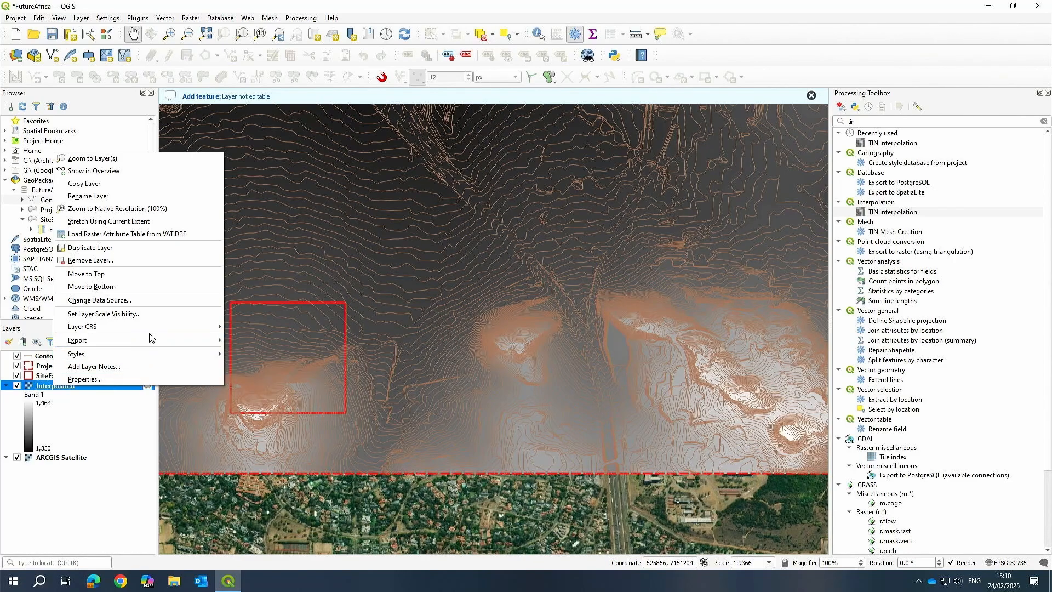
mouse_move(165, 345)
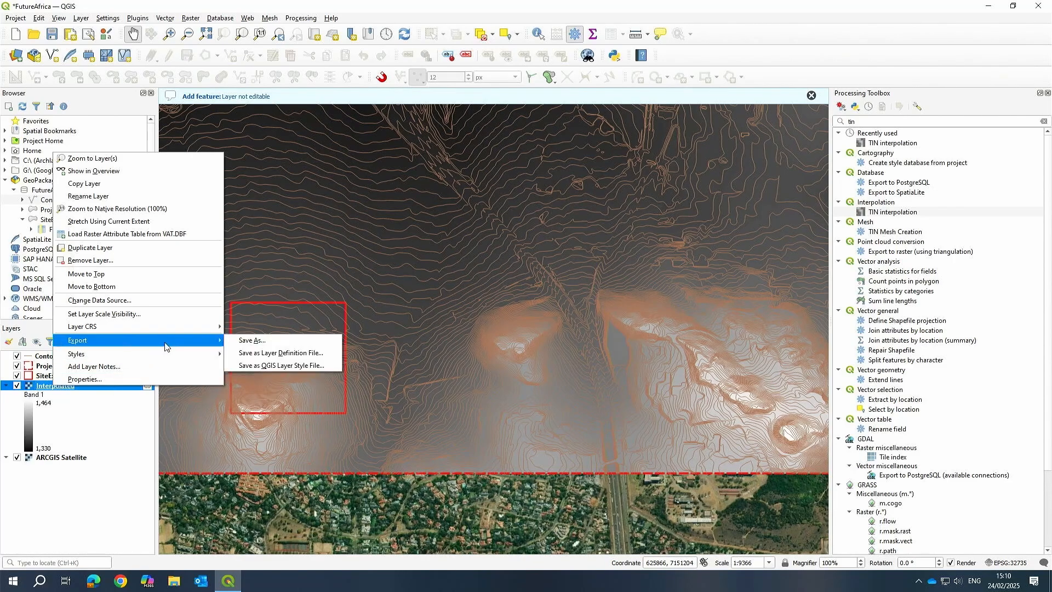
left_click(256, 344)
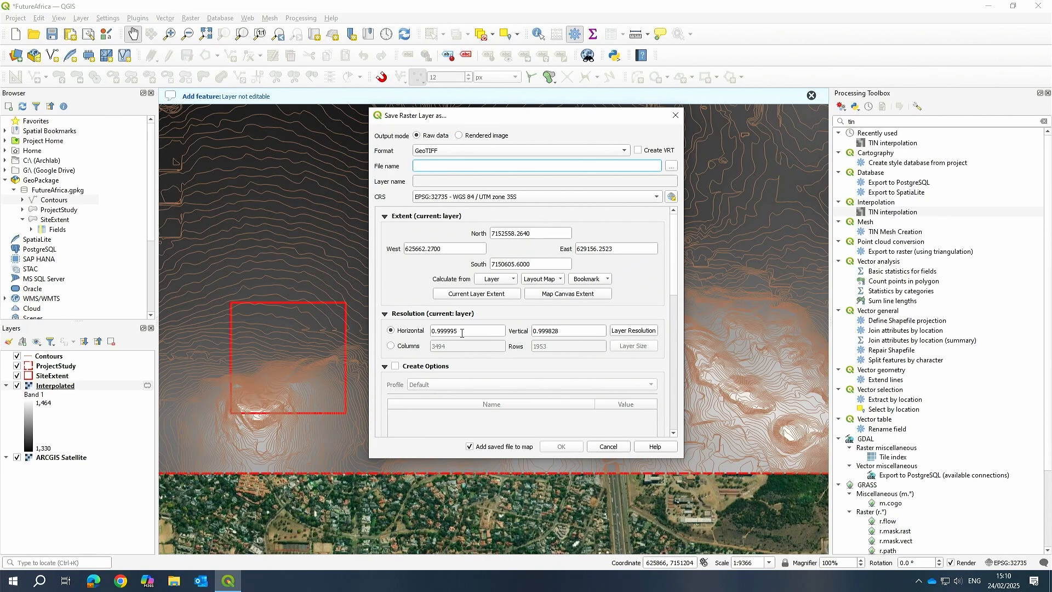
left_click_drag(462, 332, 394, 328)
type("1")
key("Tab")
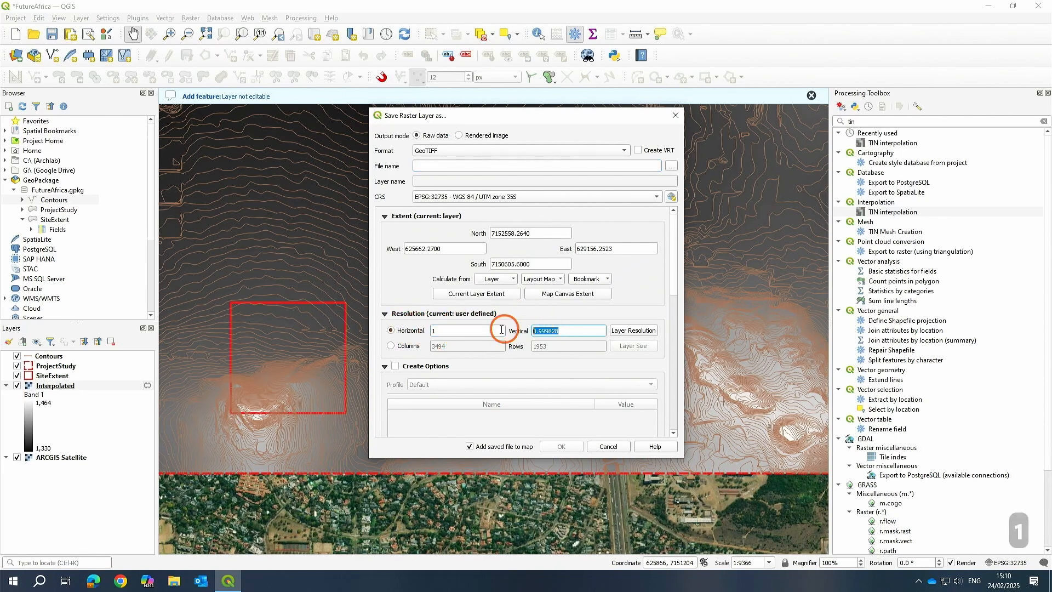
type("1")
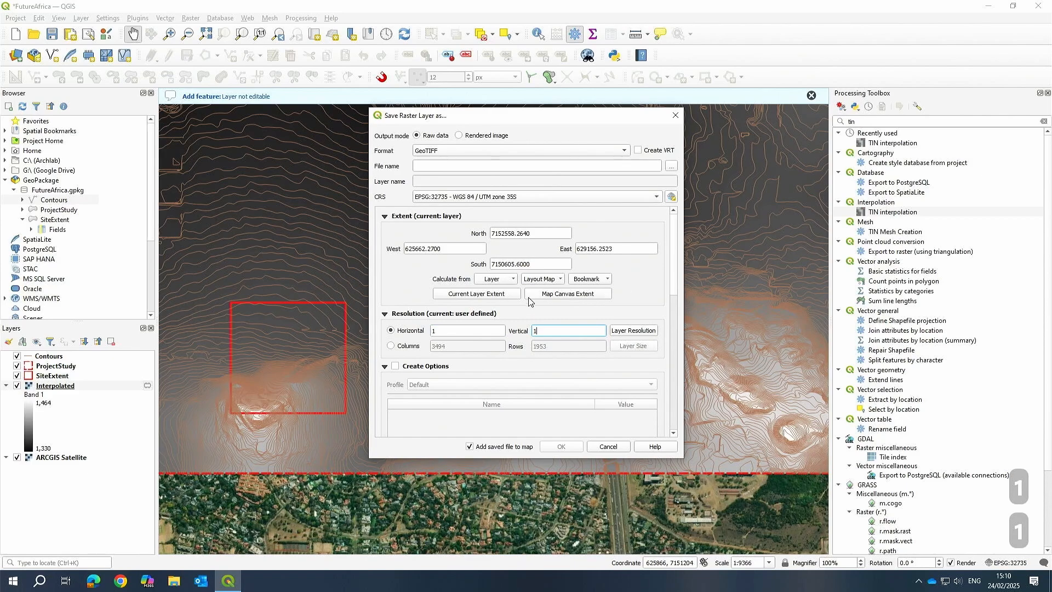
Save the raster as DEM GeoTIFF in the Future Africa Data project folder and confirm the export.
left_click(672, 170)
left_click(447, 291)
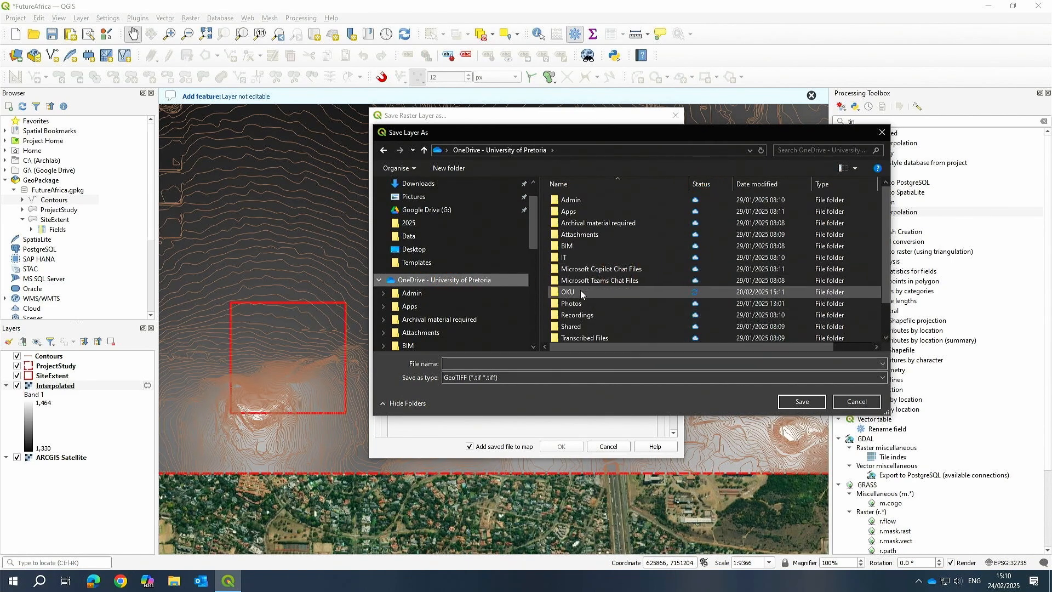
double_click(580, 291)
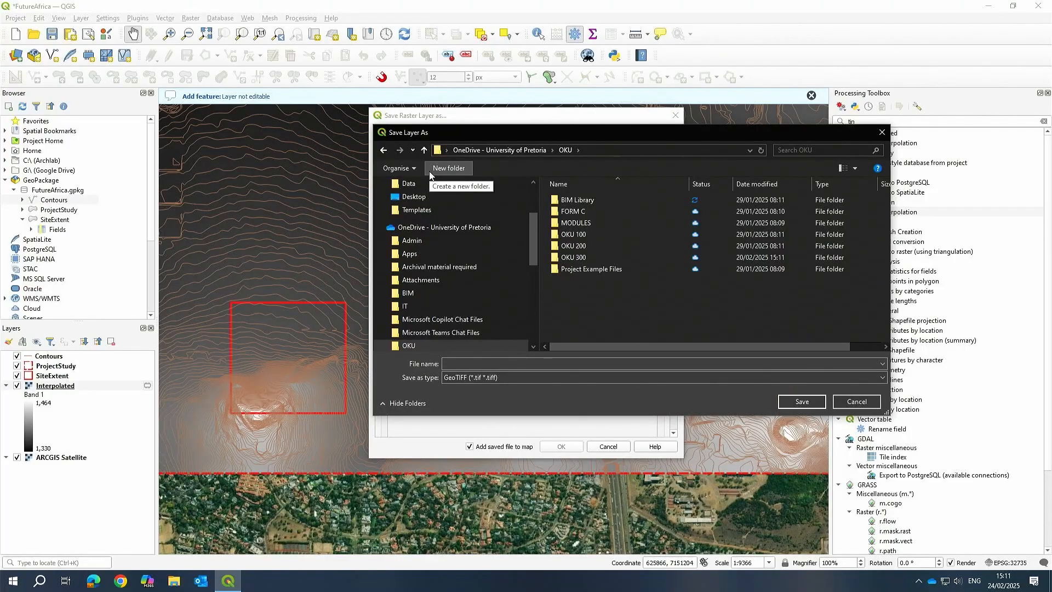
left_click(577, 201)
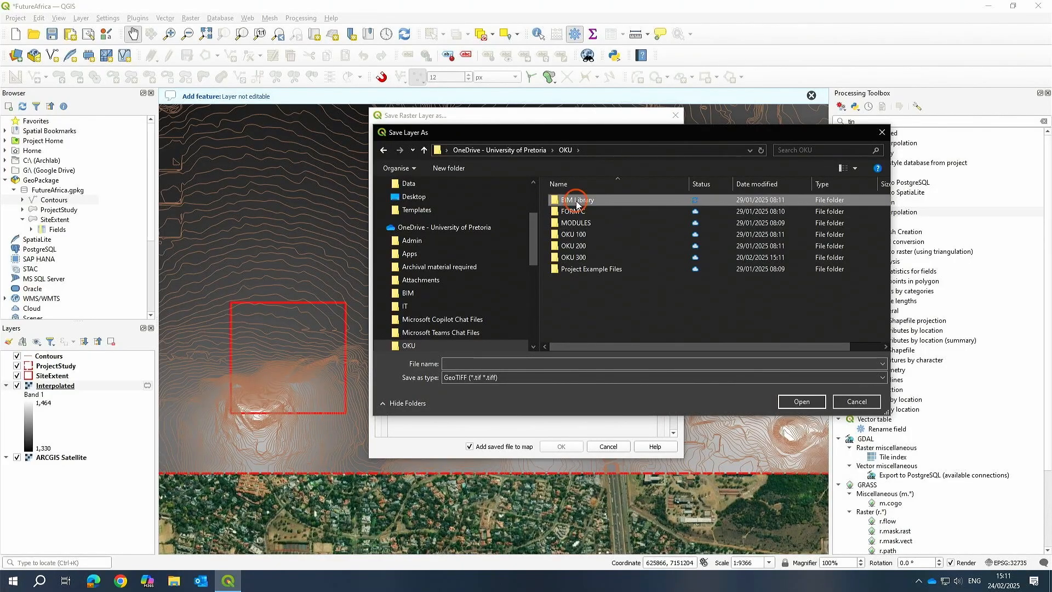
double_click(577, 202)
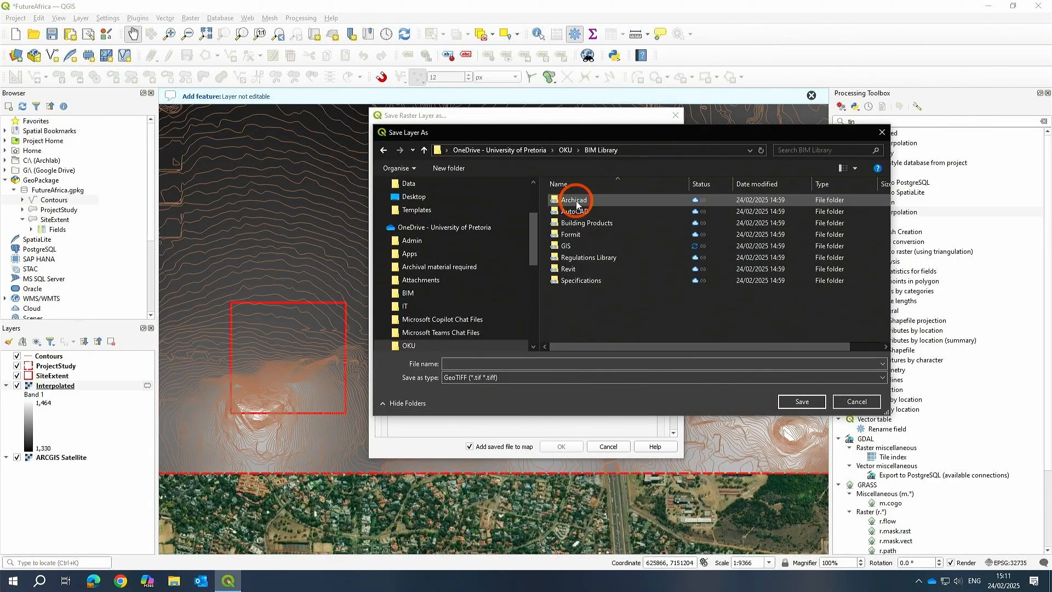
double_click(566, 247)
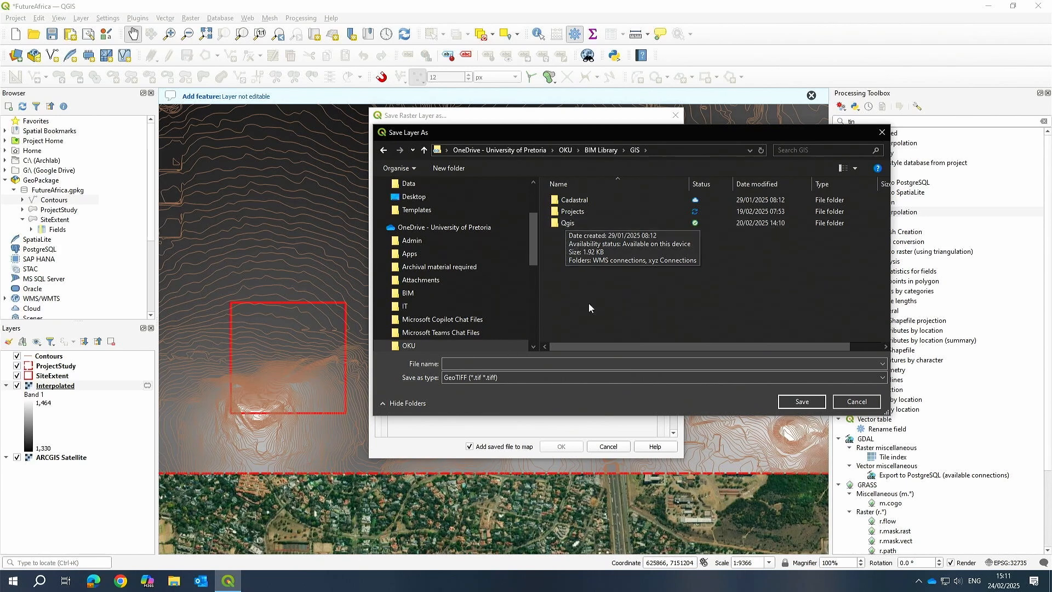
double_click(570, 211)
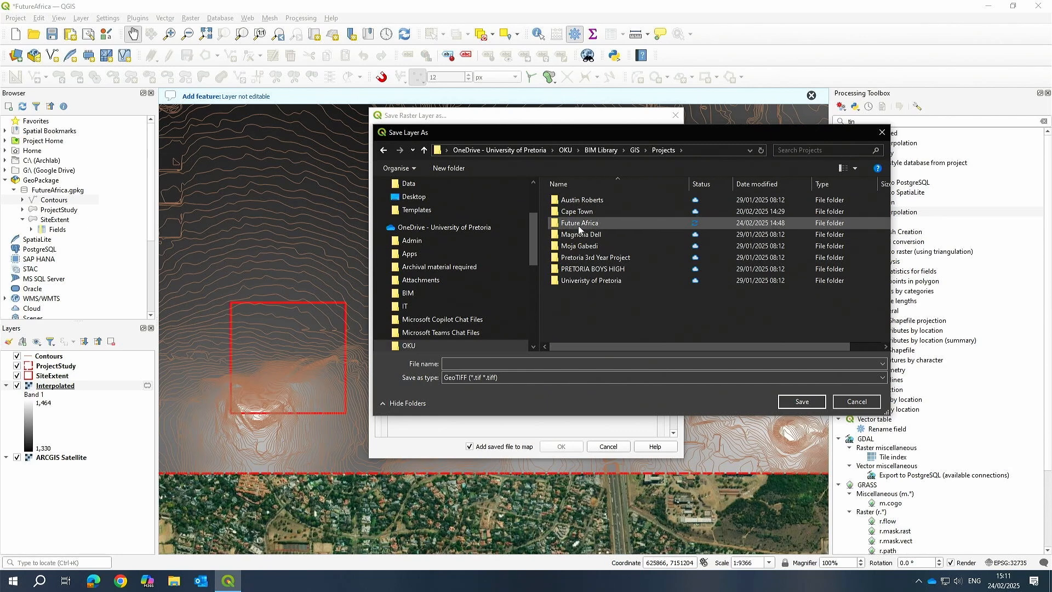
double_click(579, 224)
double_click(568, 201)
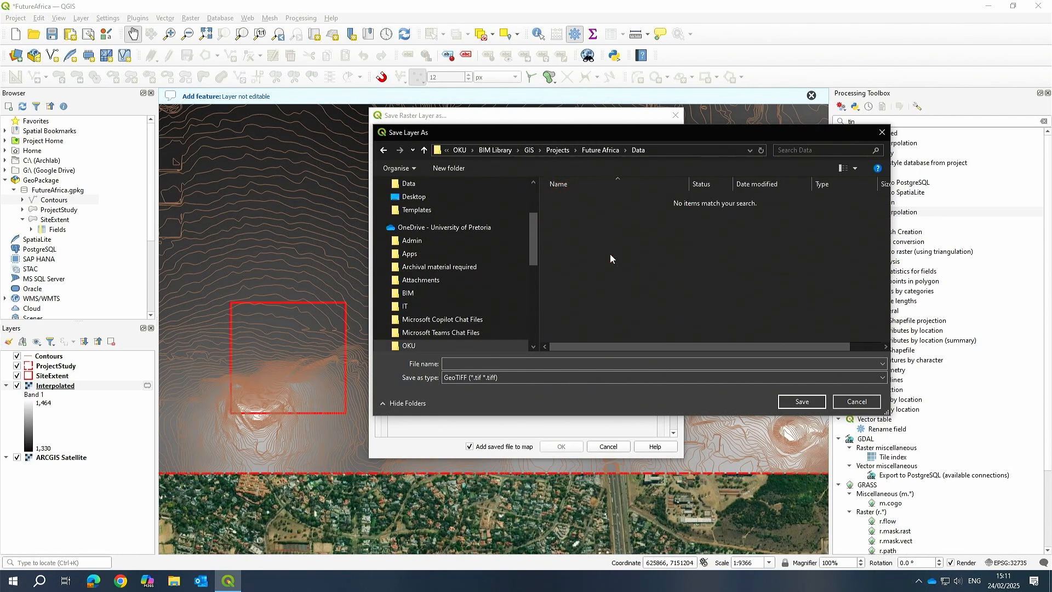
left_click(578, 359)
left_click(655, 151)
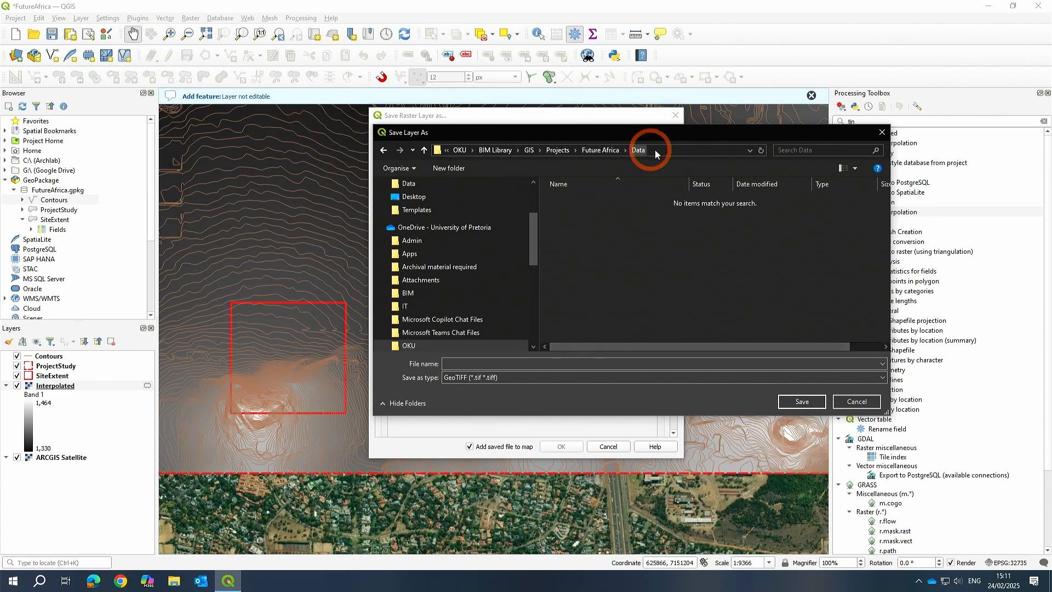
left_click(467, 364)
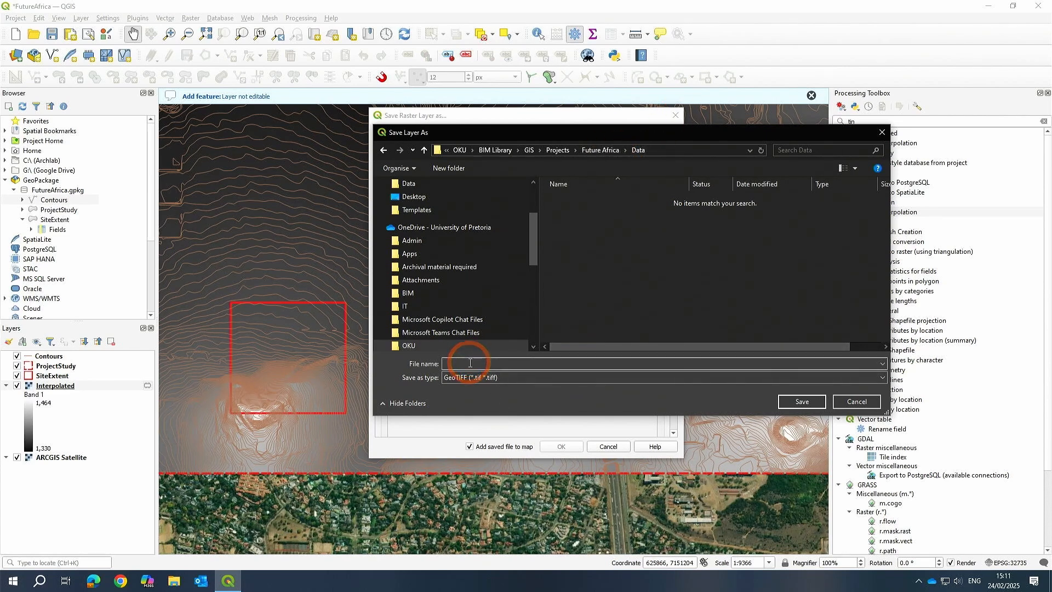
type("DEM")
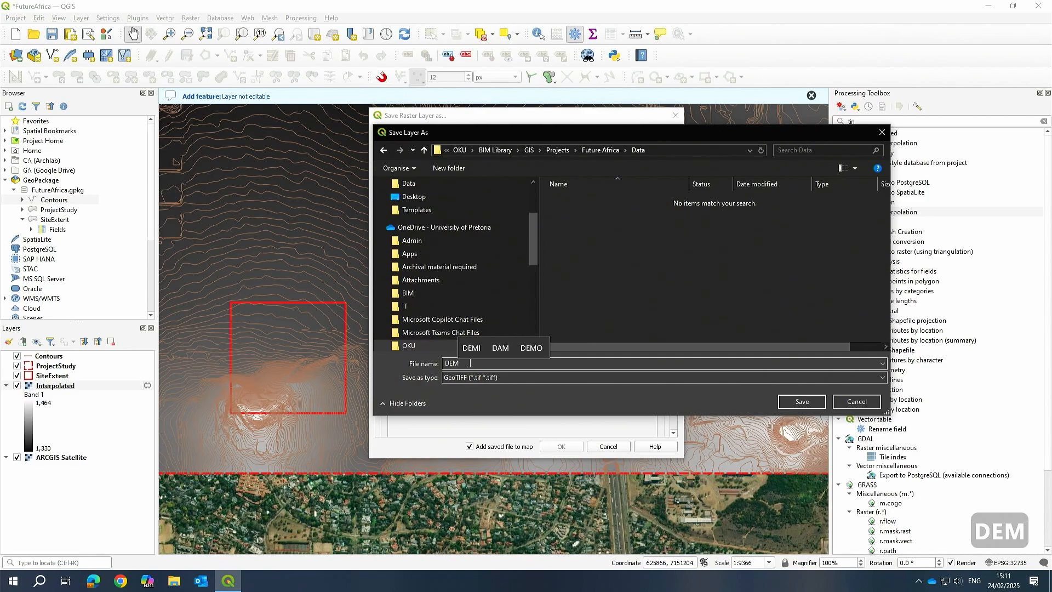
key("Return")
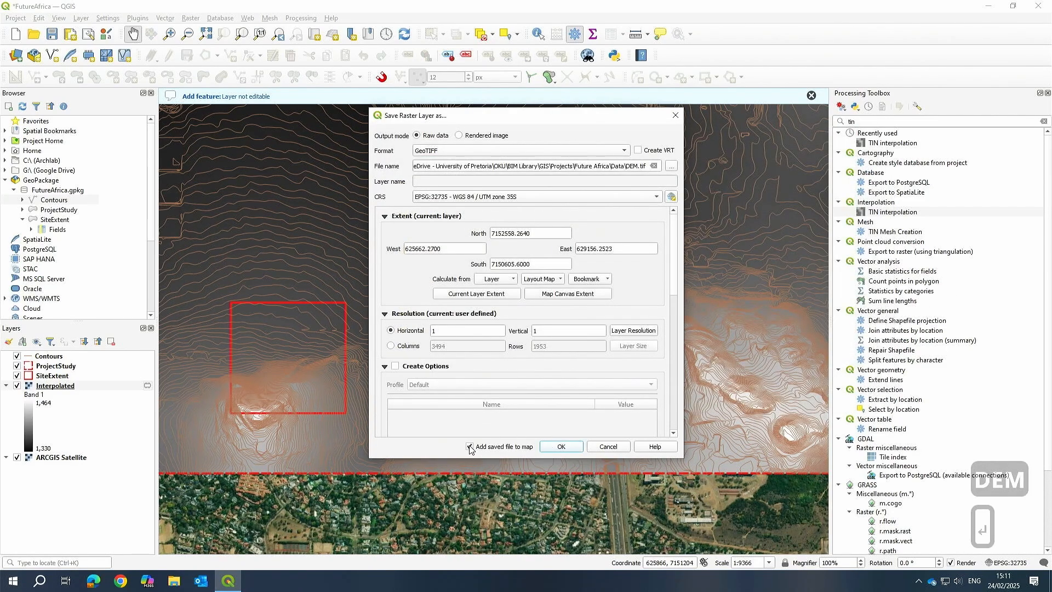
left_click(560, 446)
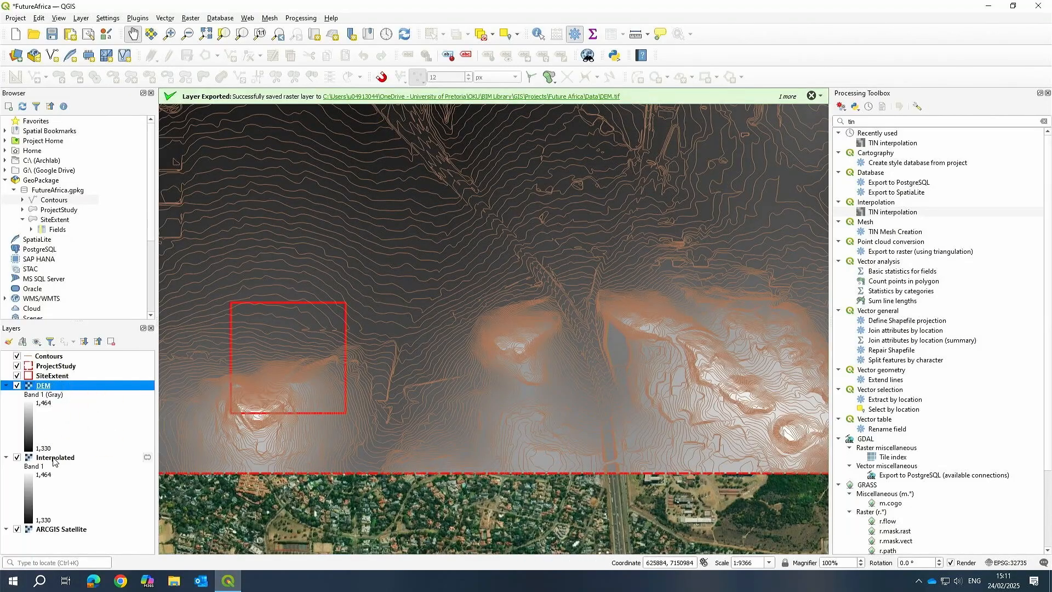
Remove the temporary Interpolated layer from the project.
left_click(53, 461)
right_click(53, 458)
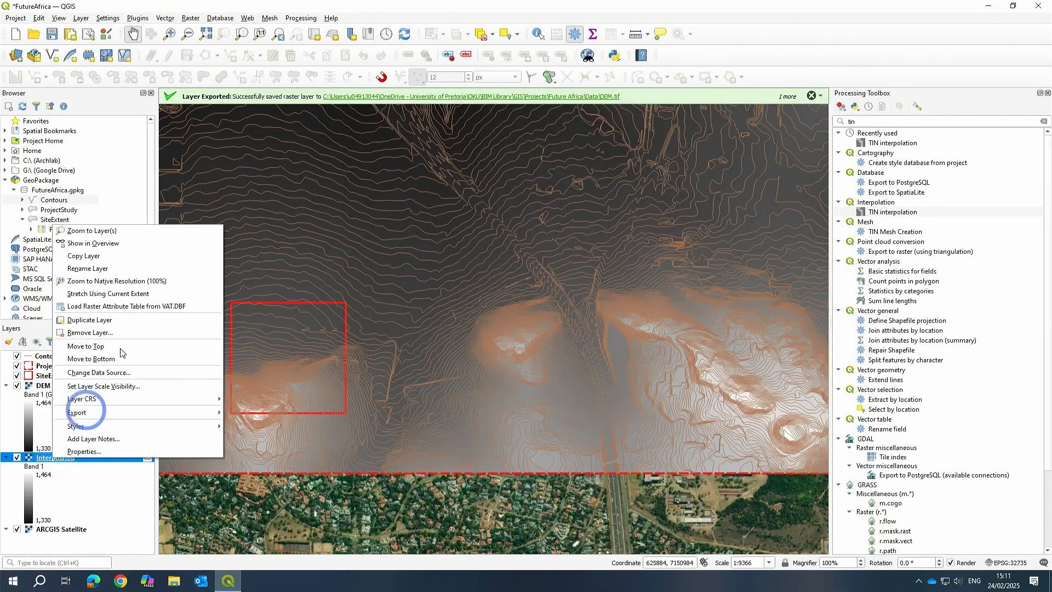
left_click(96, 332)
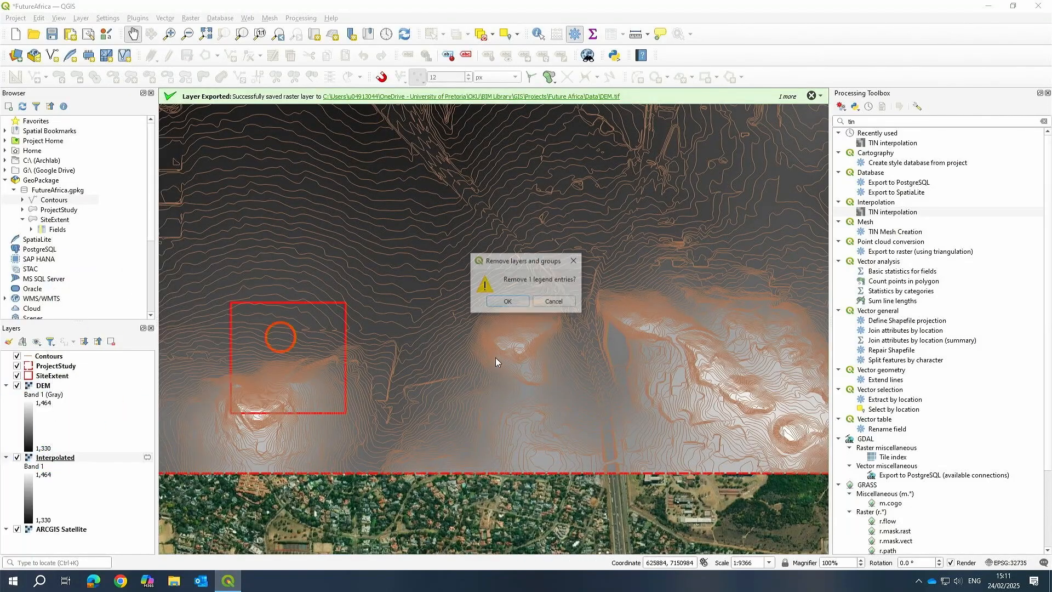
left_click(507, 302)
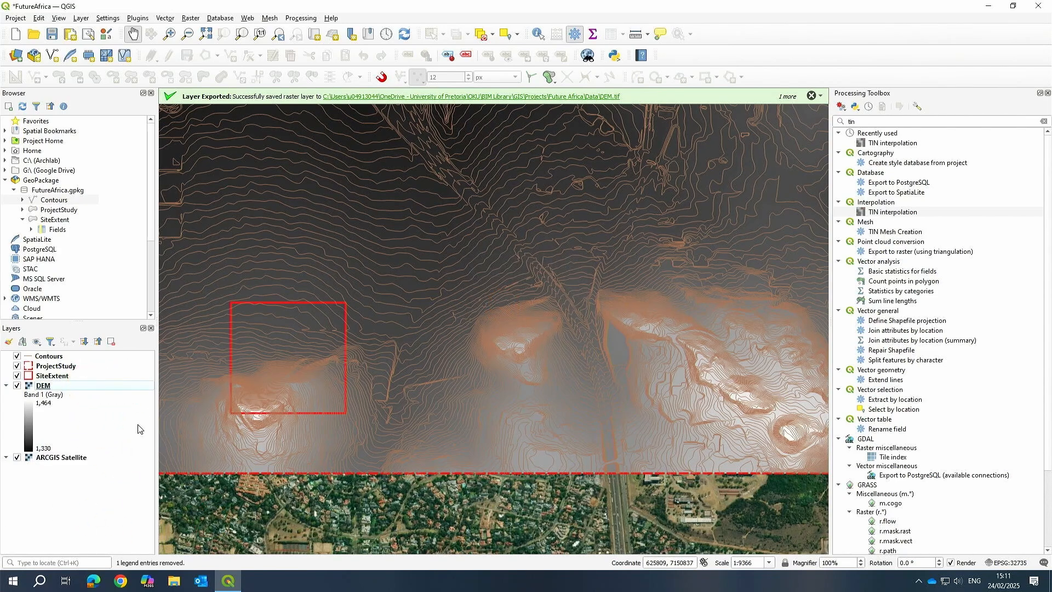
scroll(364, 371, "down", 2)
scroll(340, 399, "up", 2)
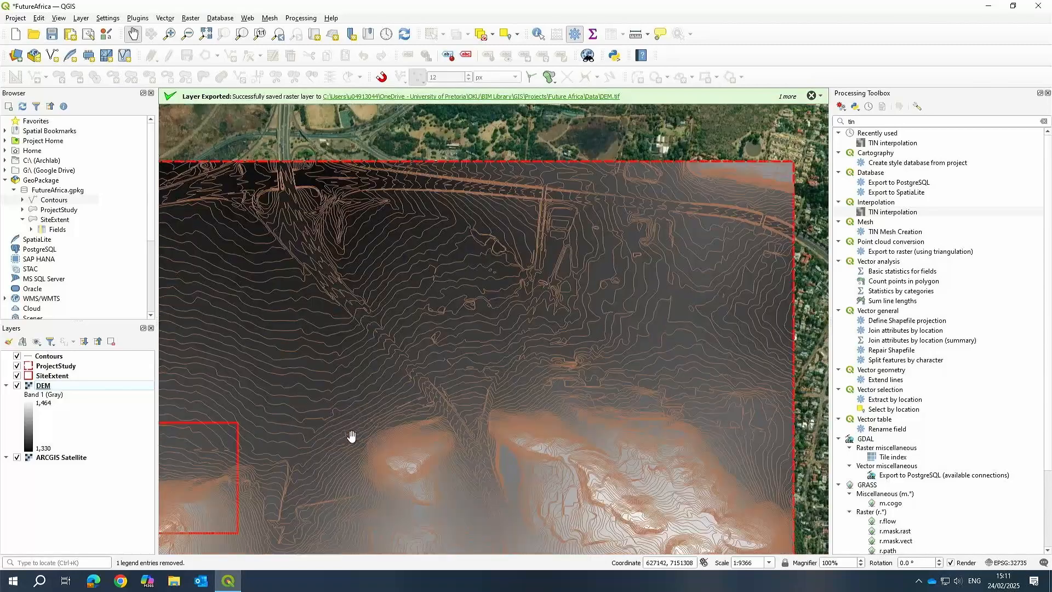
left_click_drag(450, 381, 718, 293)
left_click_drag(569, 380, 510, 344)
left_click_drag(520, 295, 488, 302)
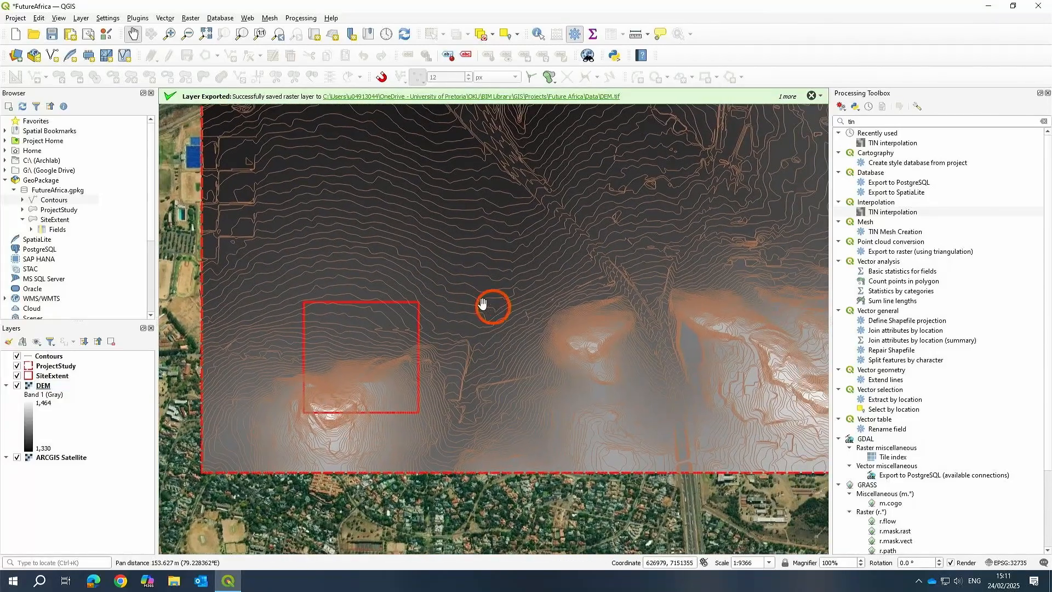
Open the Contours layer's symbology and set its simple line colour to black.
right_click(48, 357)
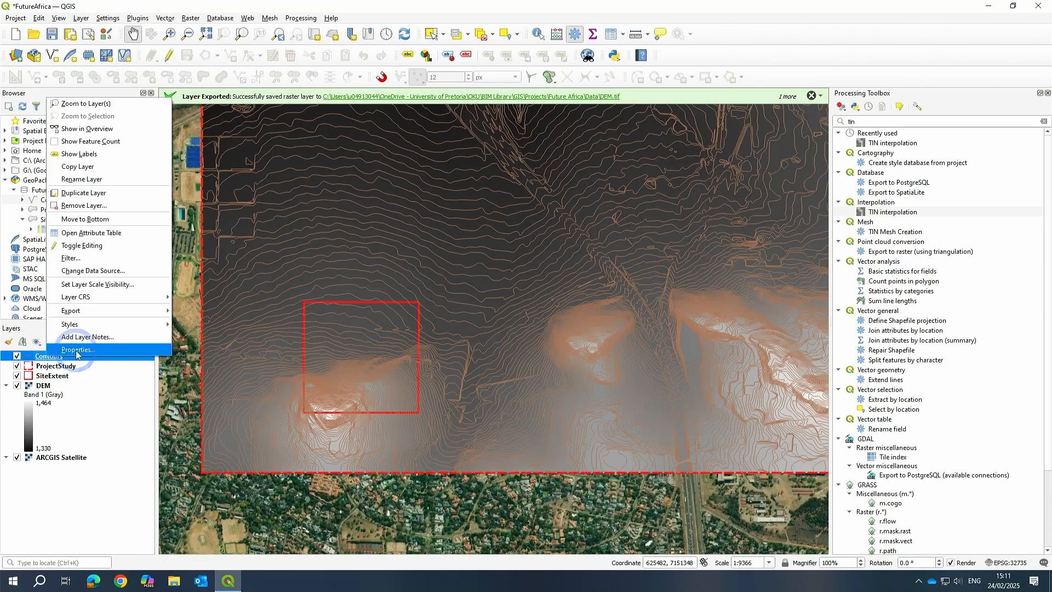
left_click(542, 307)
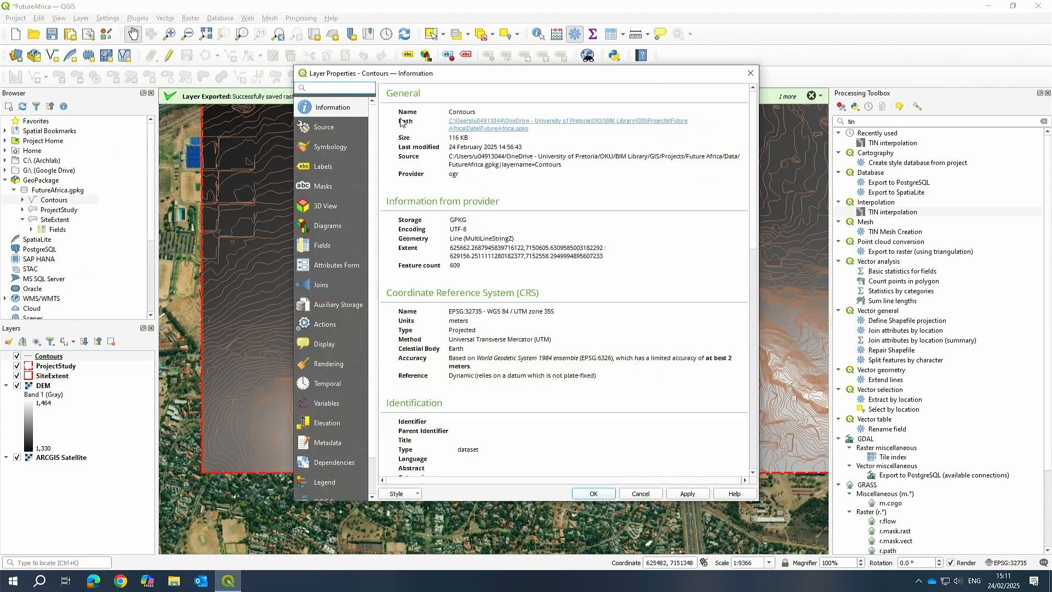
left_click(332, 147)
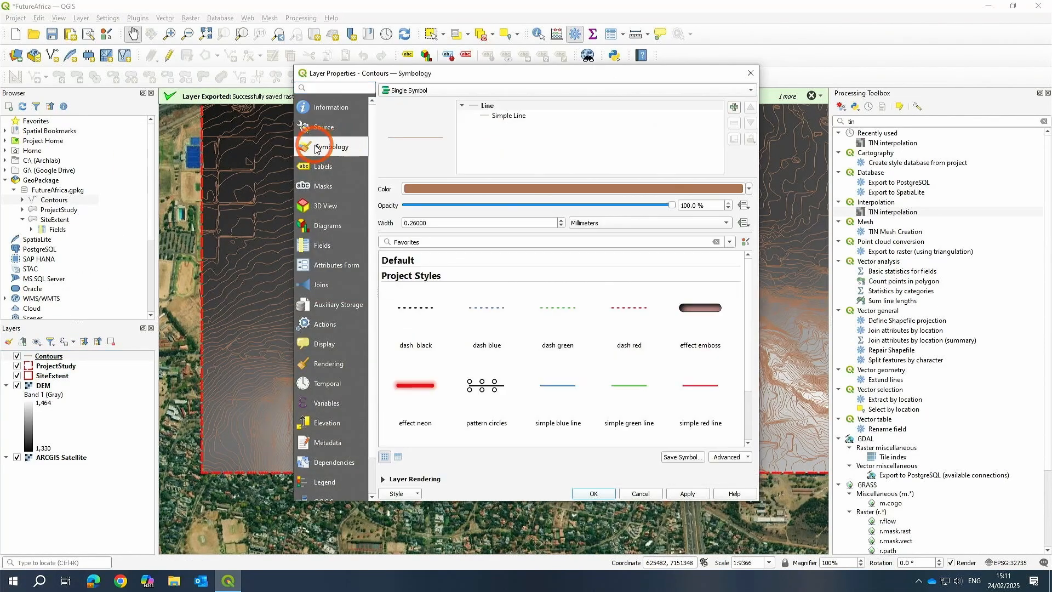
left_click(511, 118)
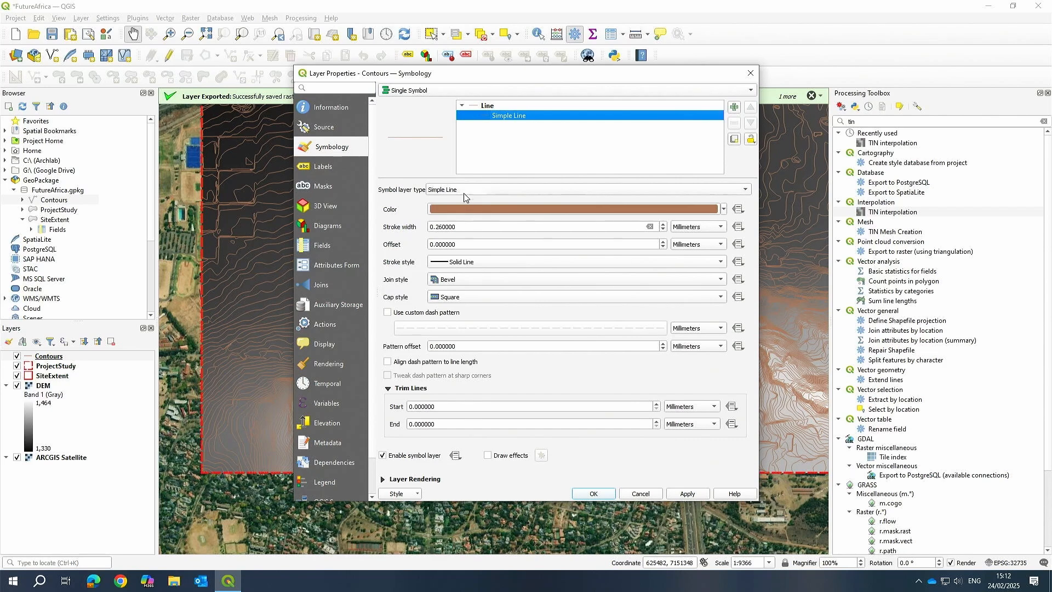
left_click(454, 264)
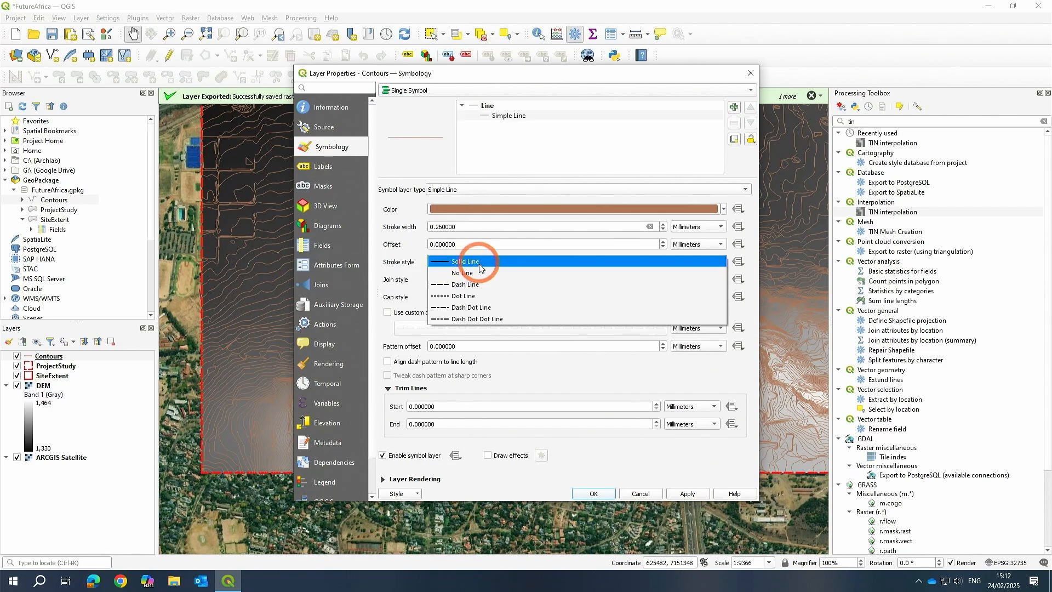
left_click(453, 271)
left_click(447, 210)
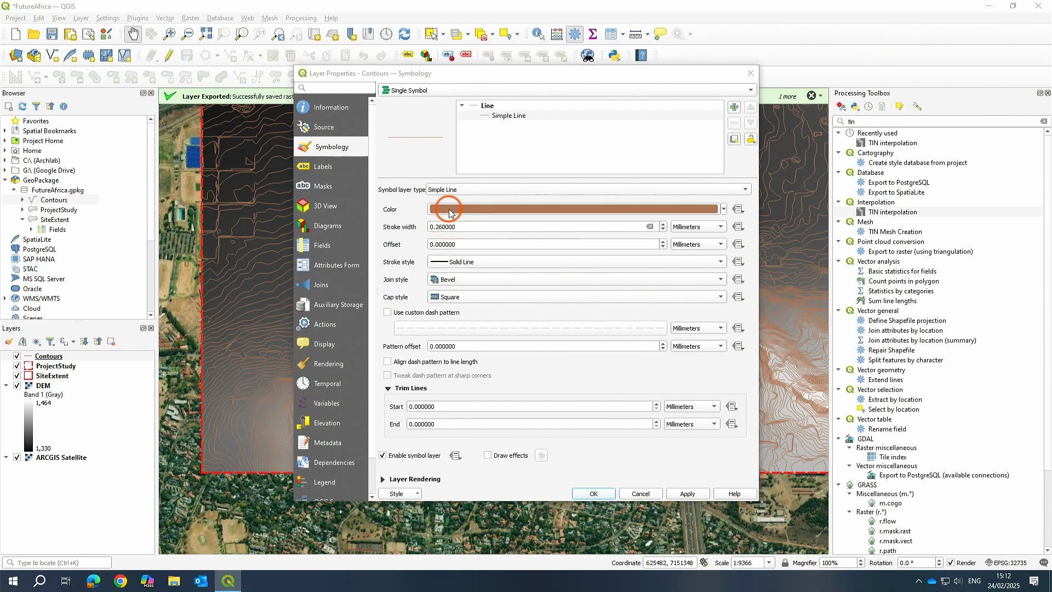
left_click_drag(426, 262, 395, 234)
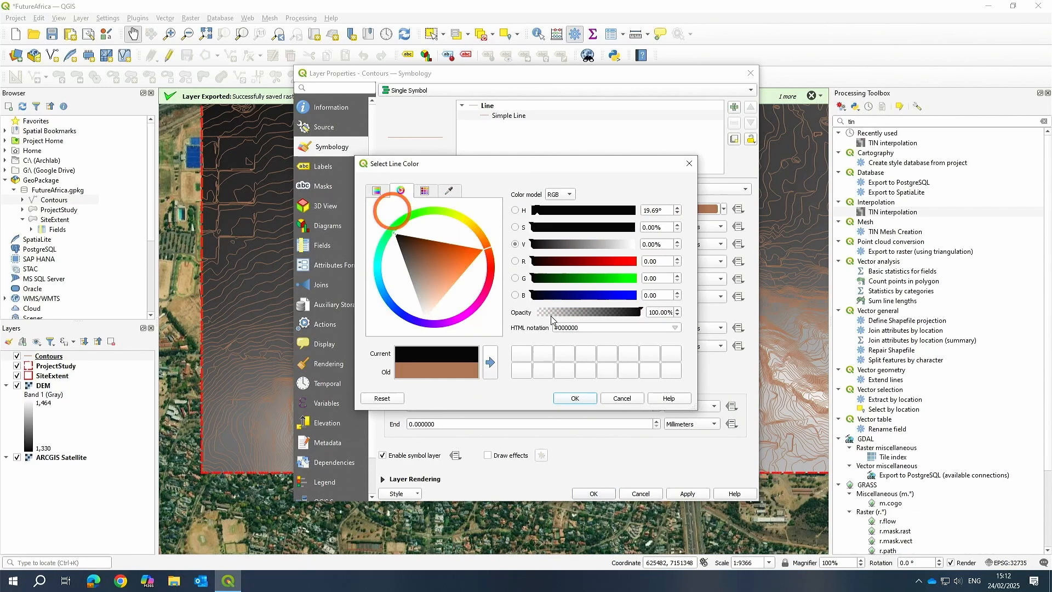
left_click(579, 400)
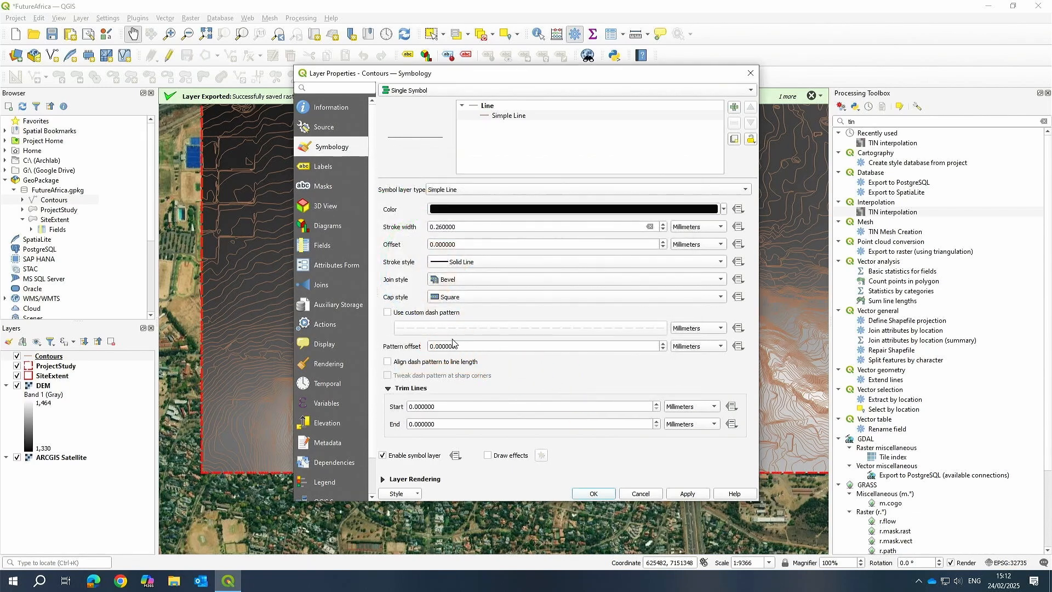
Change the contour stroke style to Dash Line and apply the symbology.
left_click(447, 263)
left_click(457, 275)
left_click(685, 496)
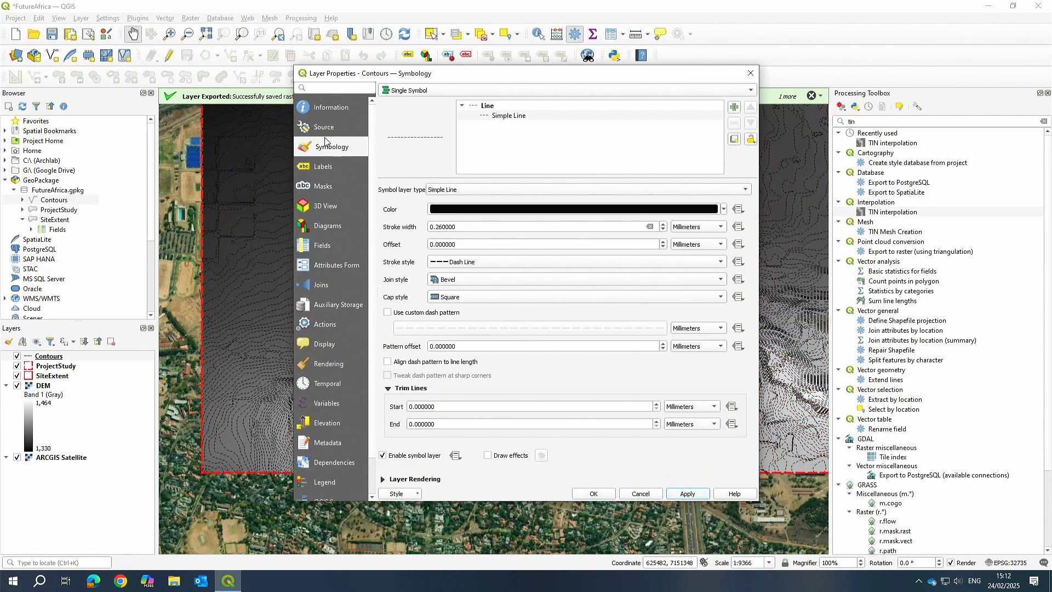
Enable single labels on the Contours layer using the ELEVATION field and apply them.
left_click(325, 165)
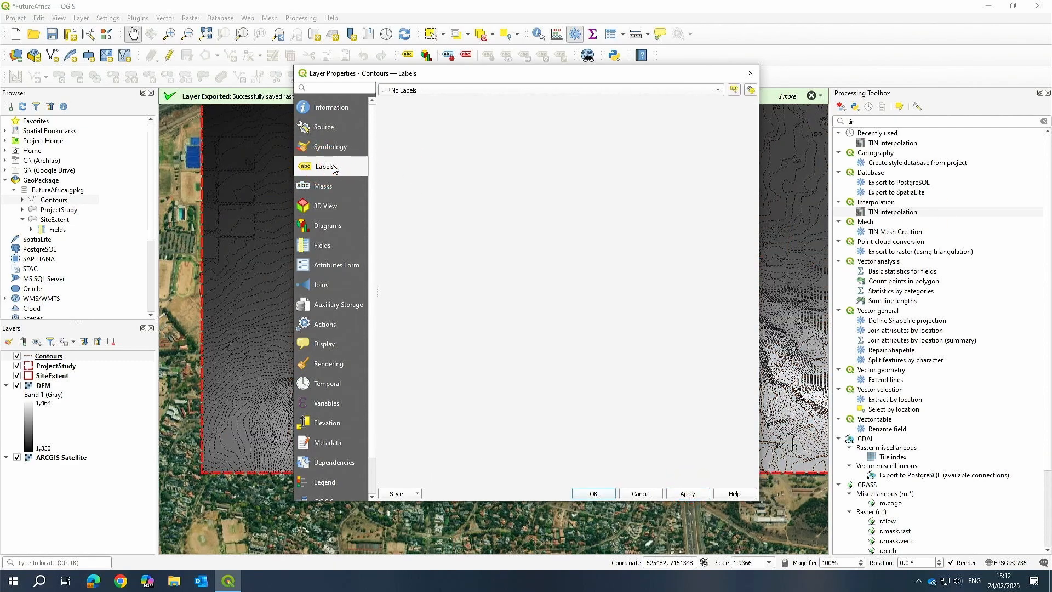
left_click(706, 90)
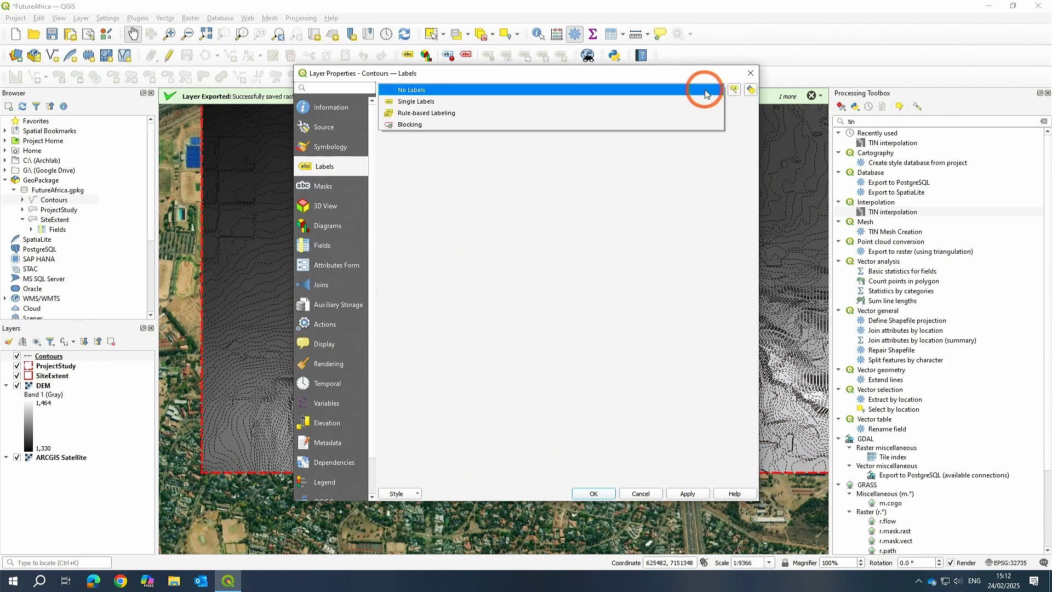
left_click(413, 105)
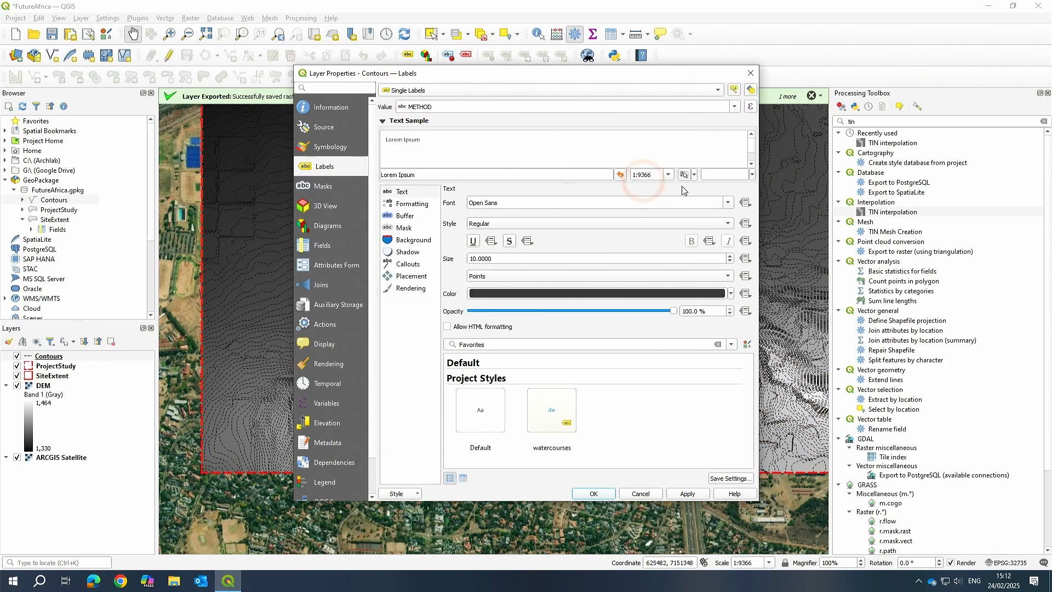
left_click(735, 106)
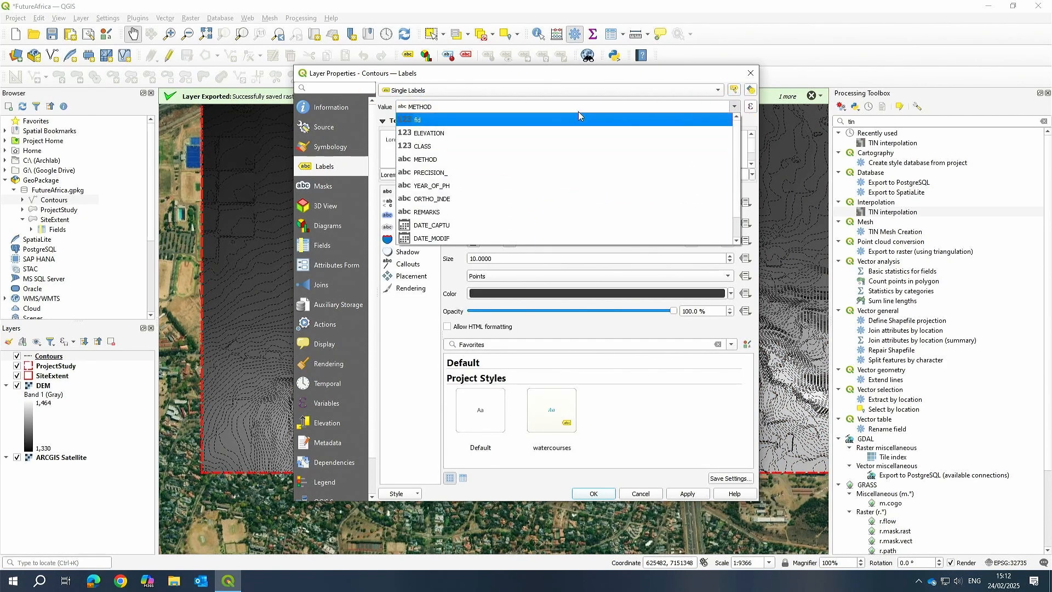
left_click(433, 132)
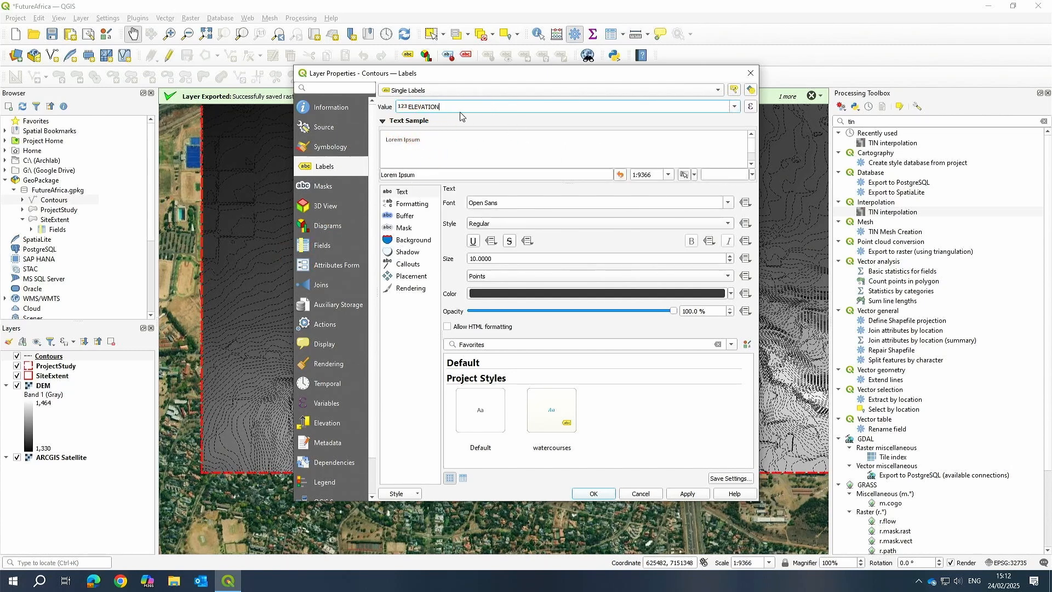
left_click(688, 494)
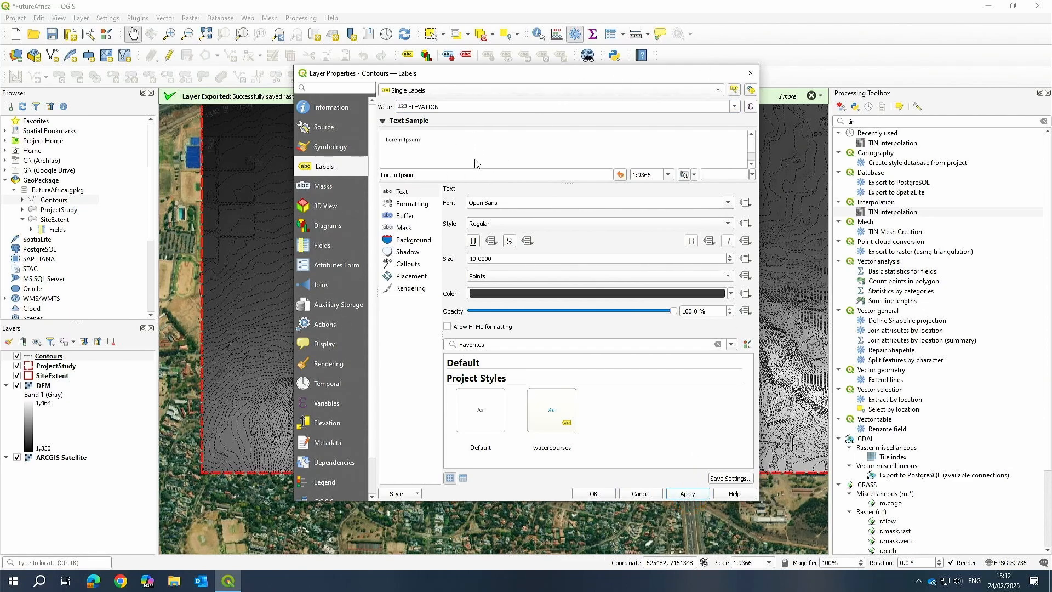
Set the contour label placement to on the line instead of above the line.
left_click(412, 204)
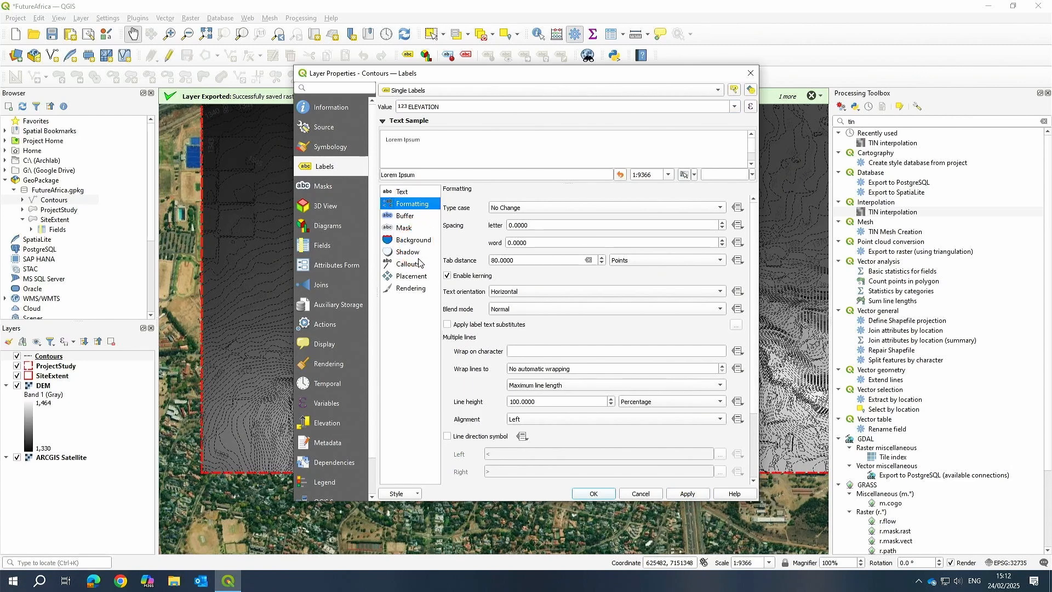
left_click(411, 277)
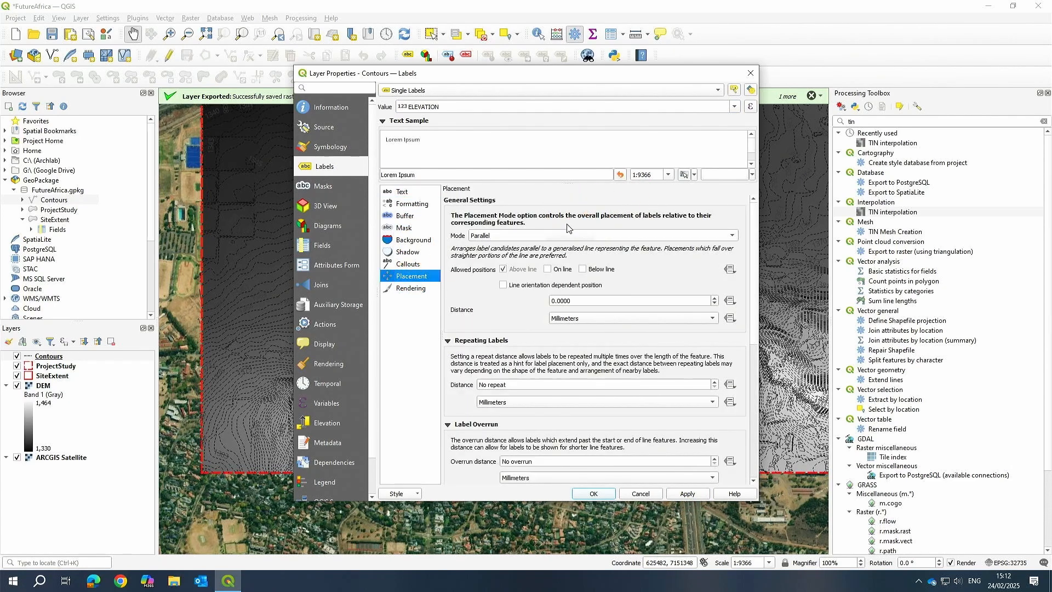
left_click(547, 270)
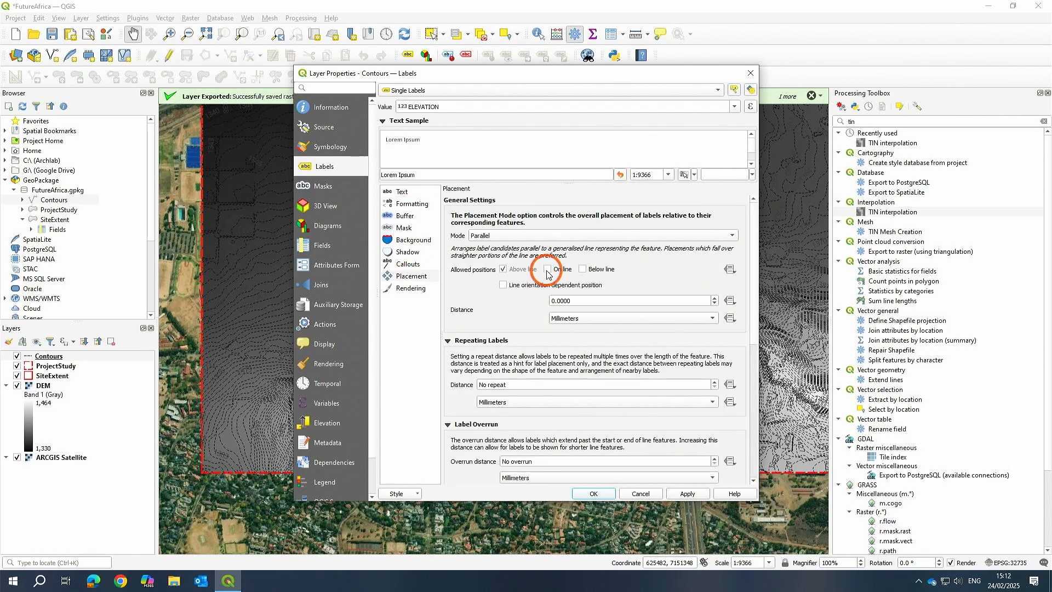
left_click(505, 270)
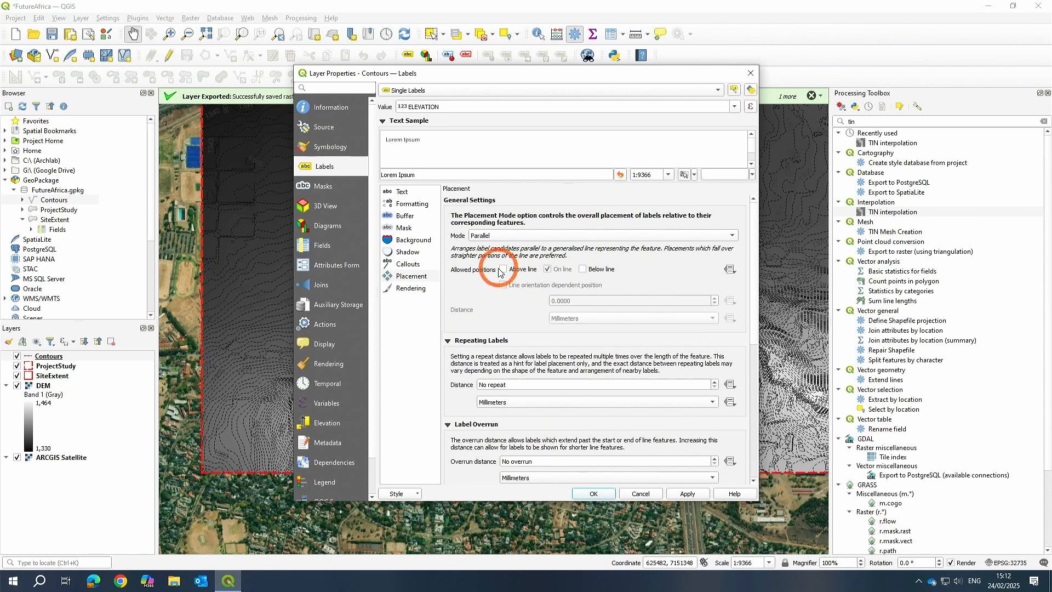
Set the label text size to 2.5 millimetres and close the layer properties.
left_click(402, 193)
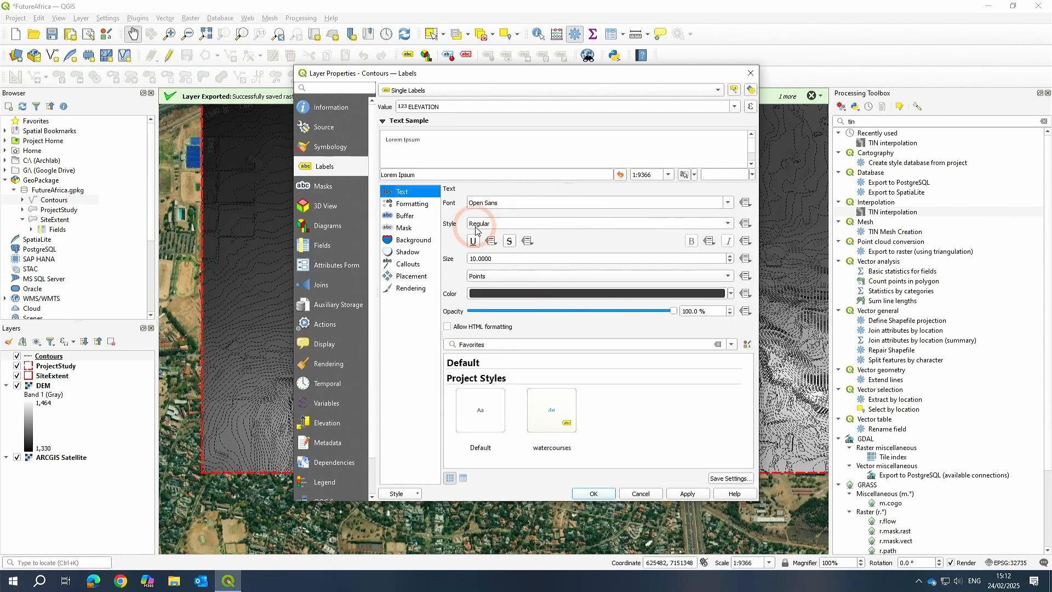
left_click(492, 276)
left_click(486, 265)
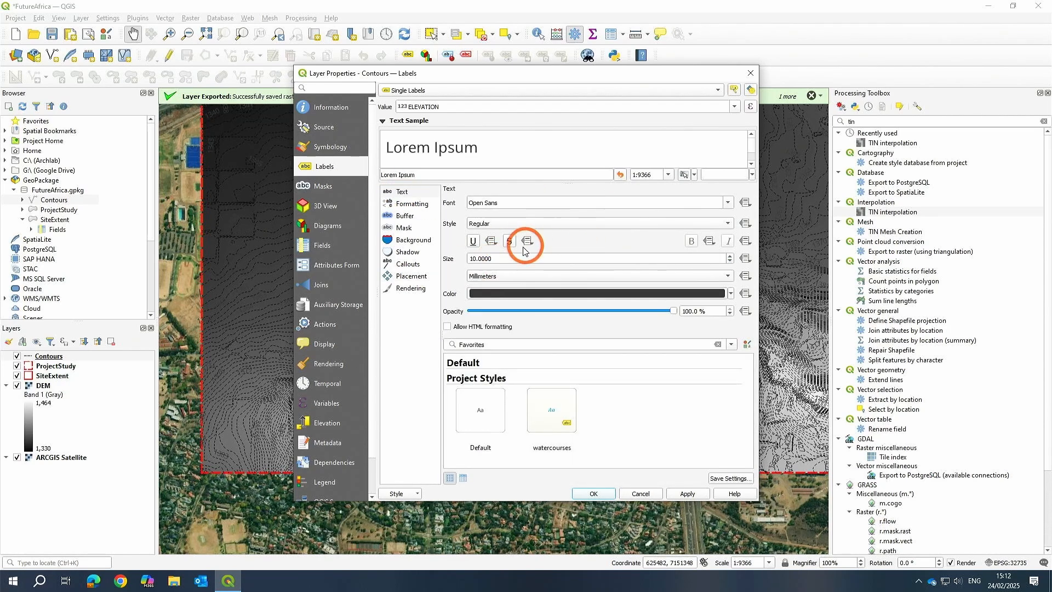
double_click(505, 259)
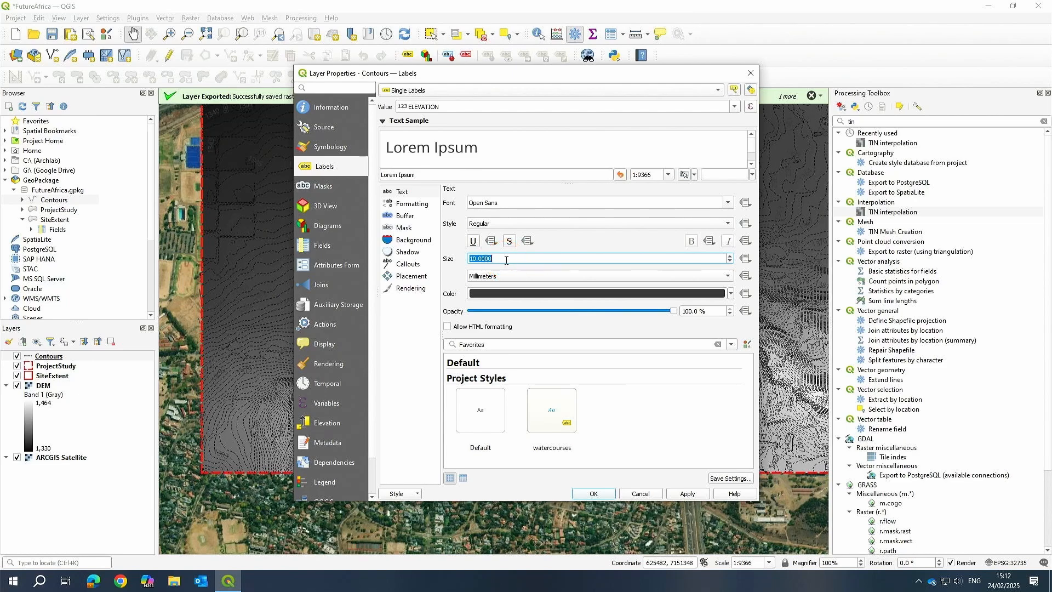
type("2.5")
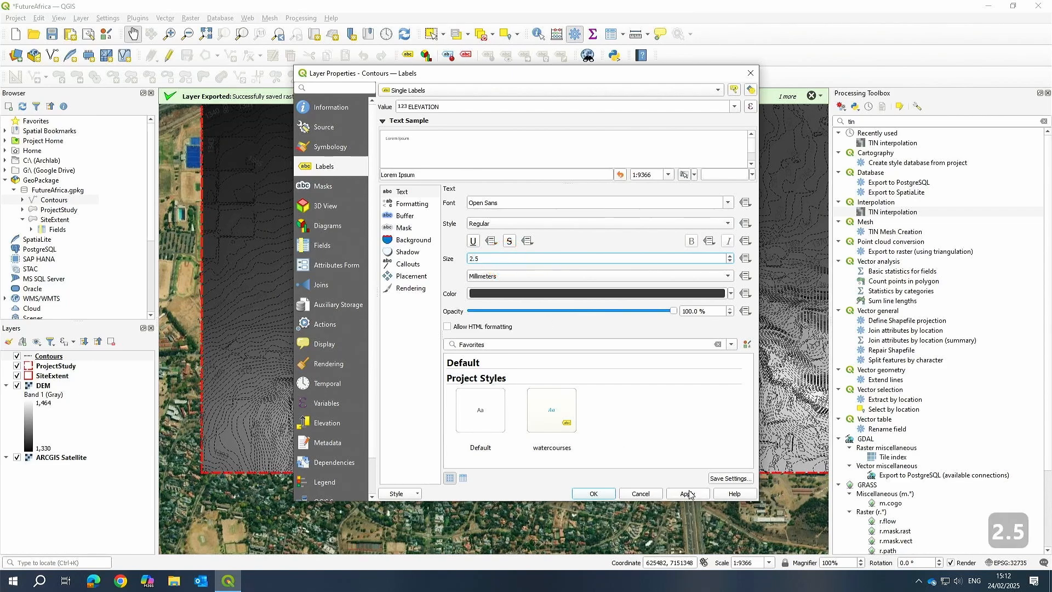
left_click(594, 493)
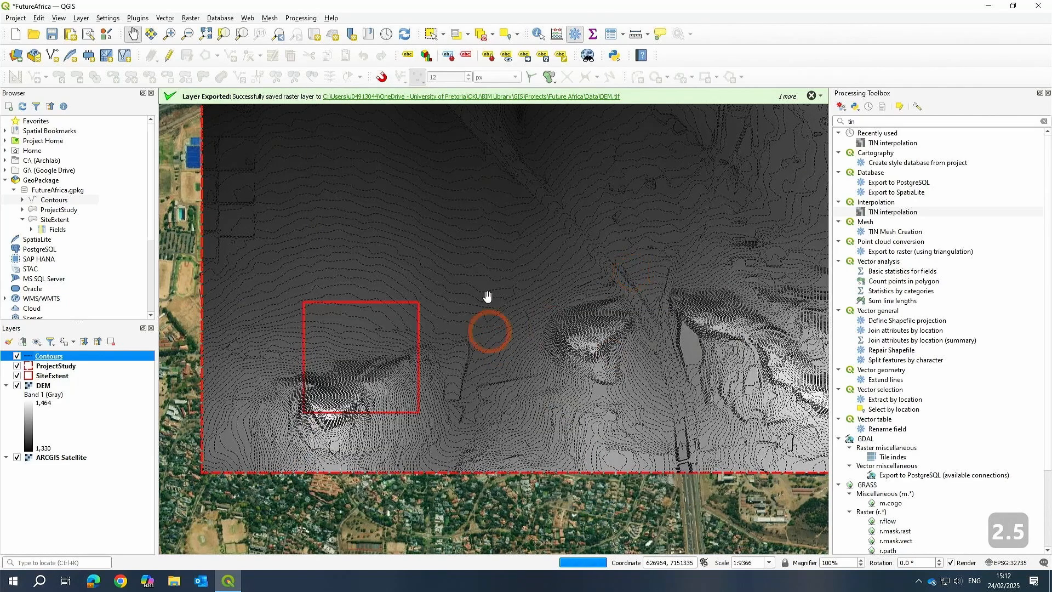
Reopen the Contours layer properties and make the labels repeat every 100 millimetres along the lines.
scroll(554, 295, "down", 1)
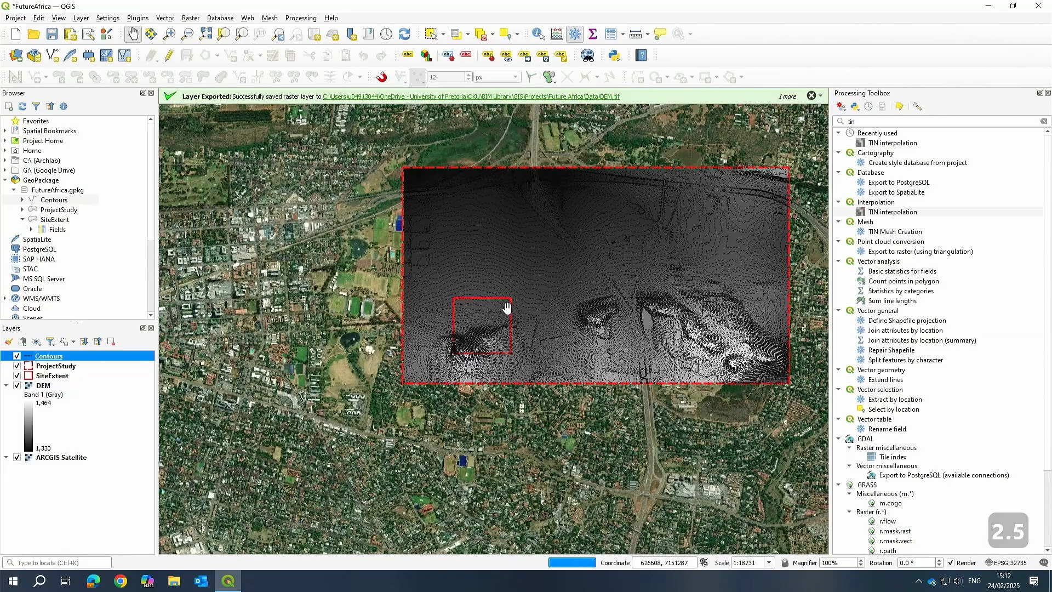
scroll(507, 308, "up", 1)
right_click(64, 355)
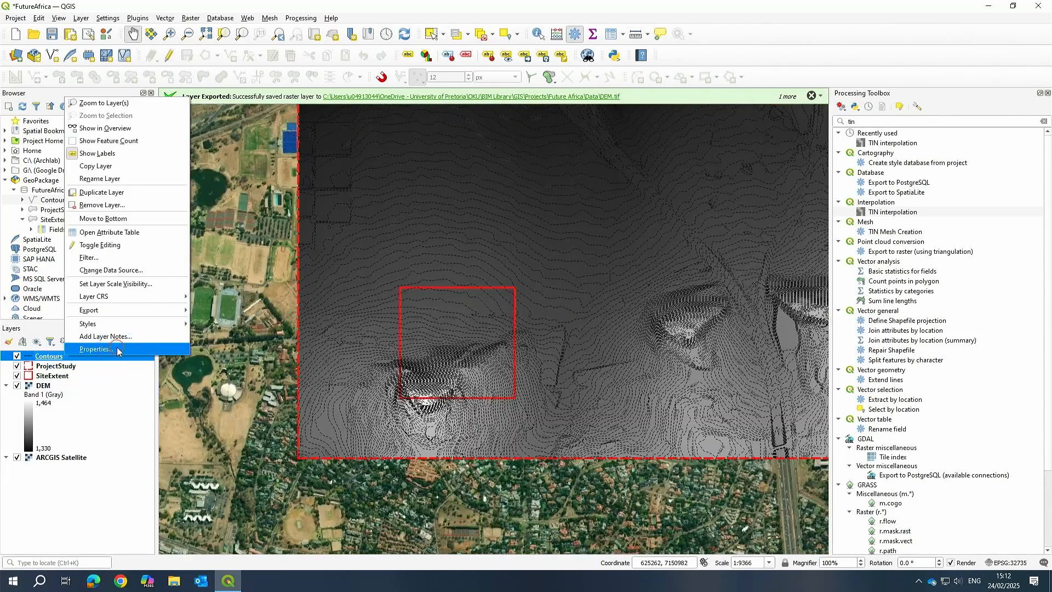
left_click(571, 362)
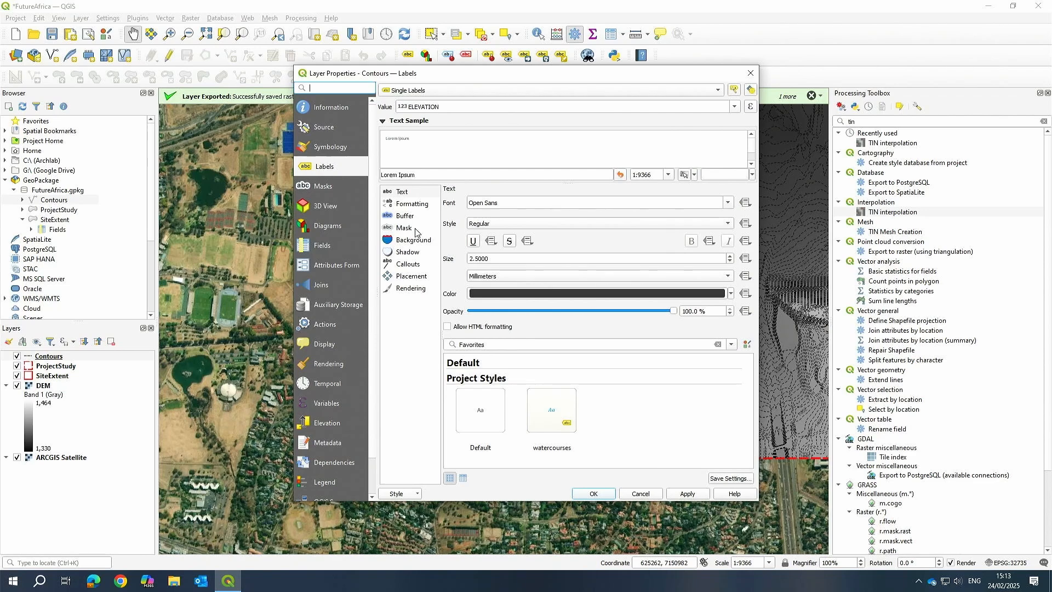
left_click(412, 276)
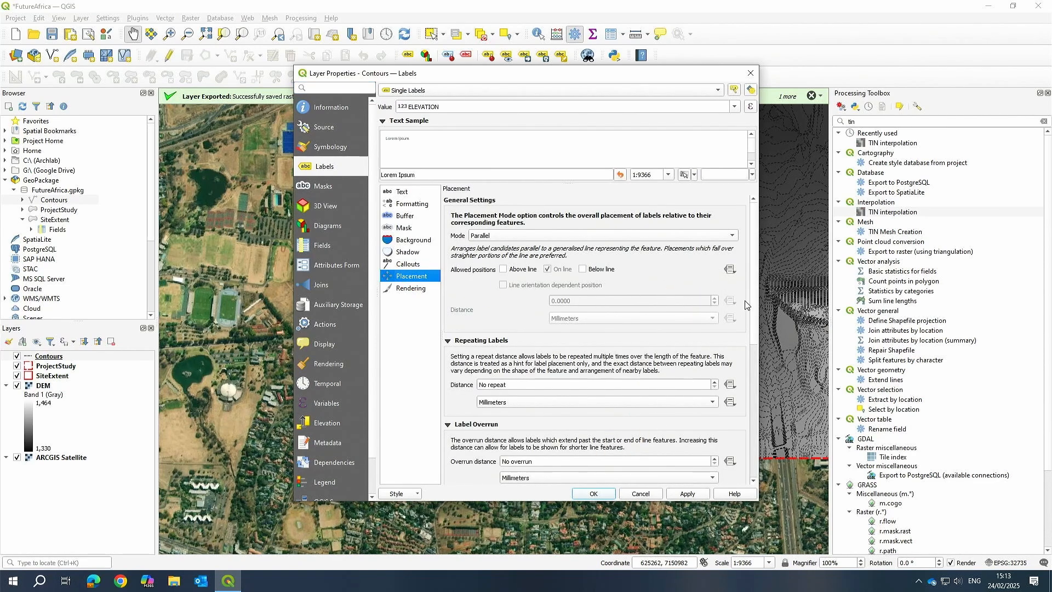
left_click(612, 403)
left_click(554, 377)
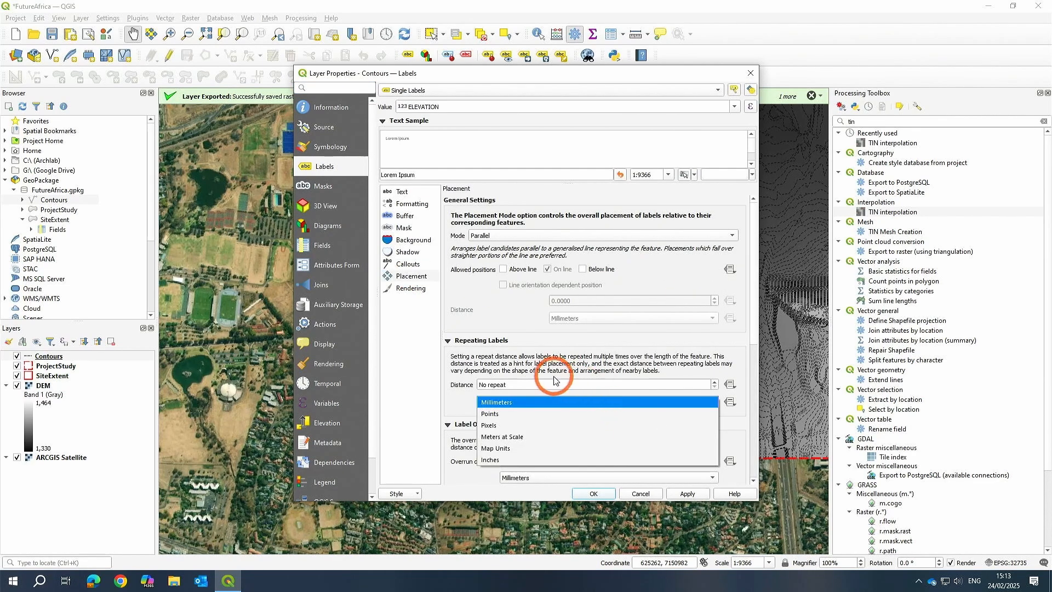
left_click(560, 385)
left_click(723, 385)
left_click(587, 378)
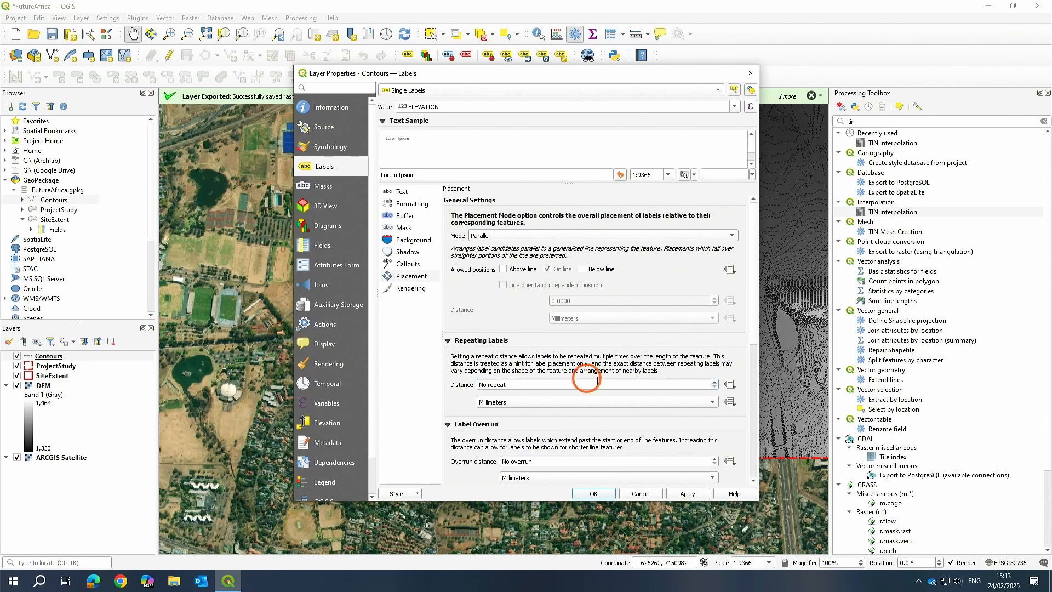
left_click(547, 402)
left_click(541, 388)
type("10")
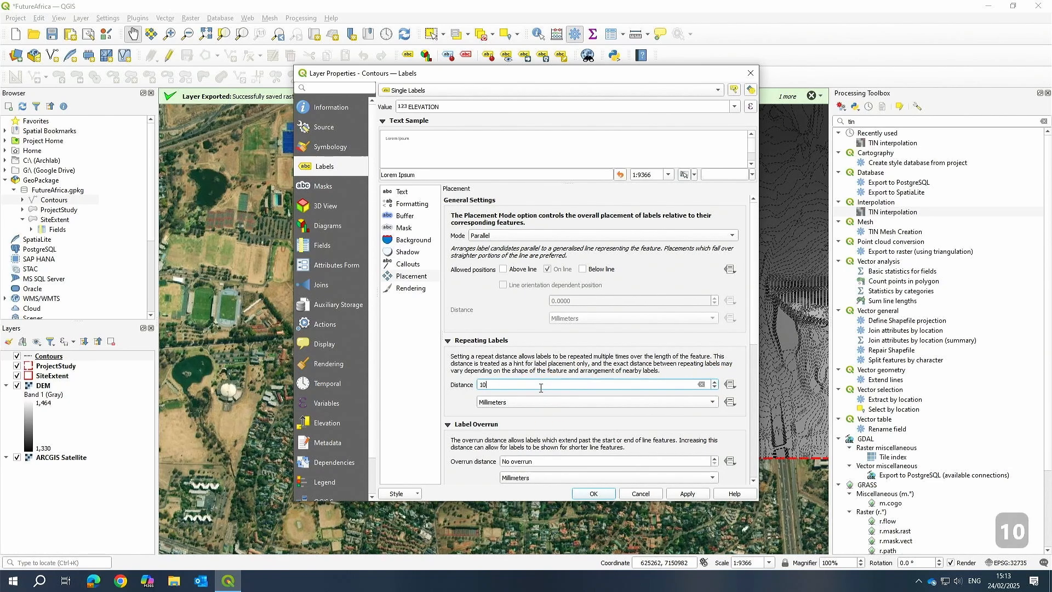
type("0")
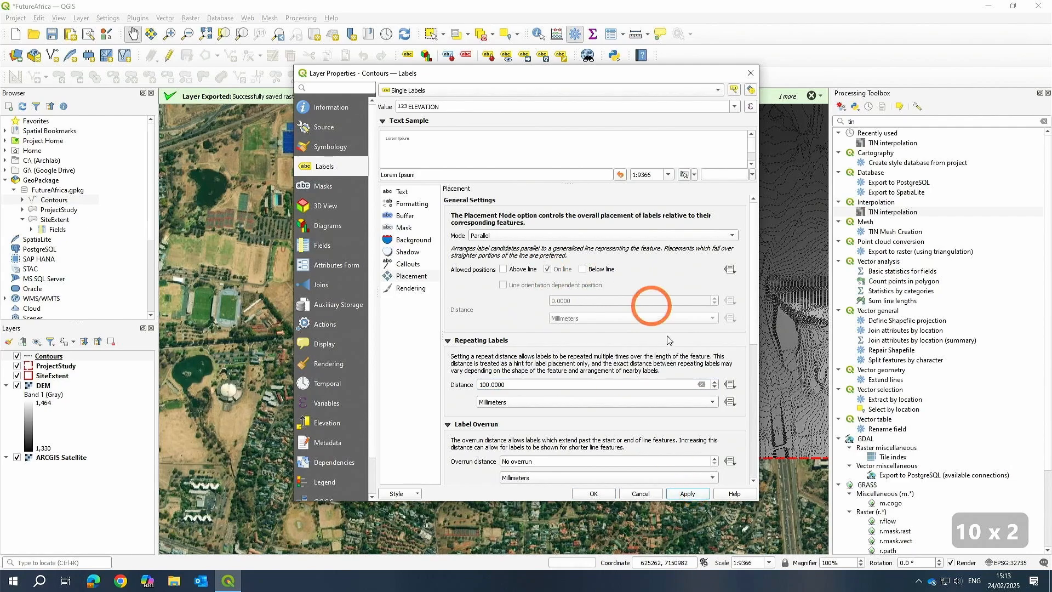
left_click(595, 493)
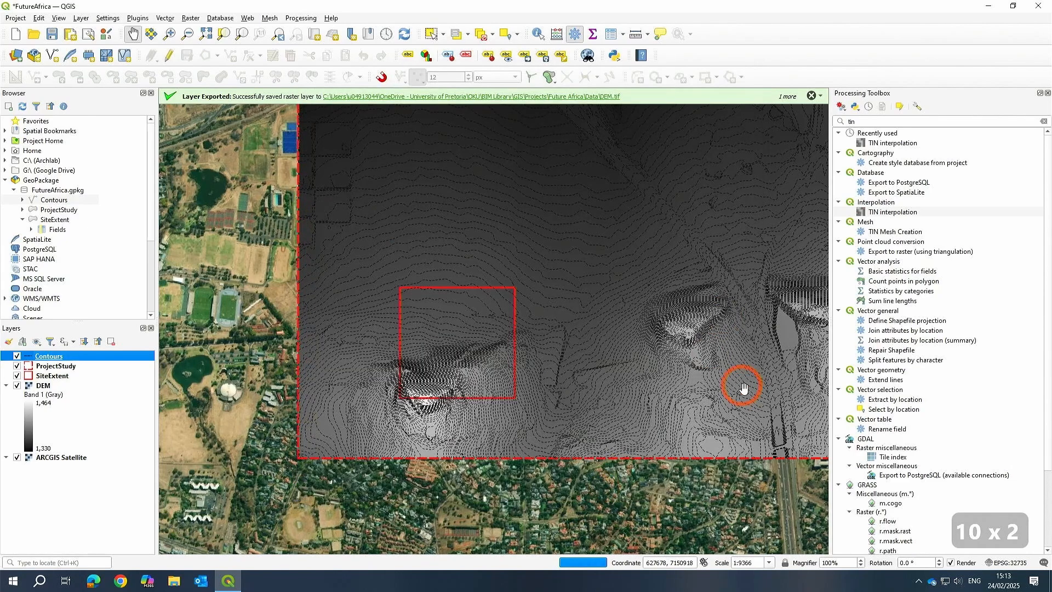
Zoom and pan around the map to inspect the contour labels.
scroll(603, 307, "up", 4)
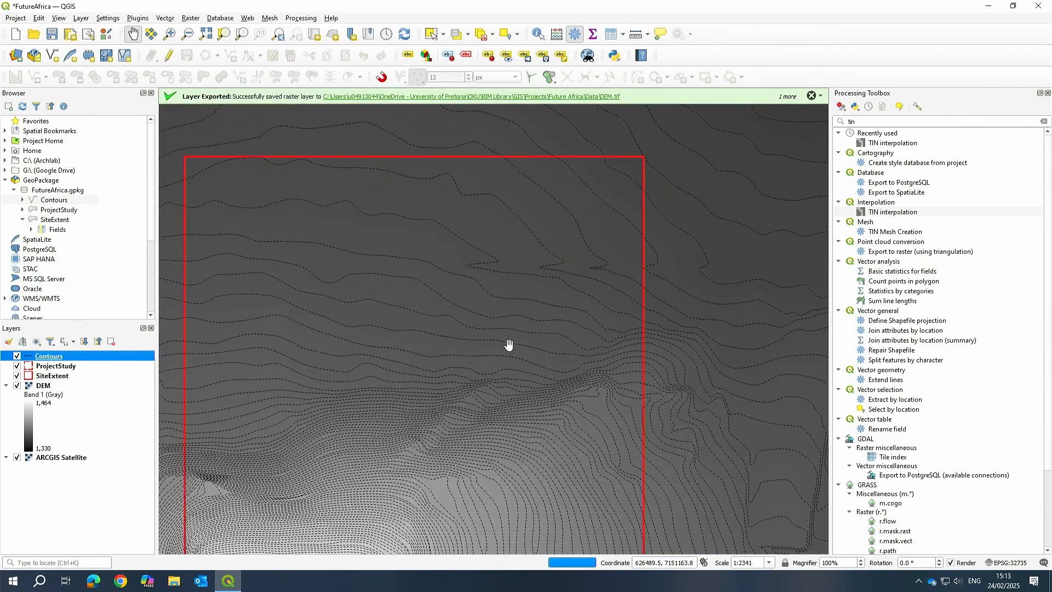
scroll(390, 397, "up", 1)
scroll(556, 408, "up", 1)
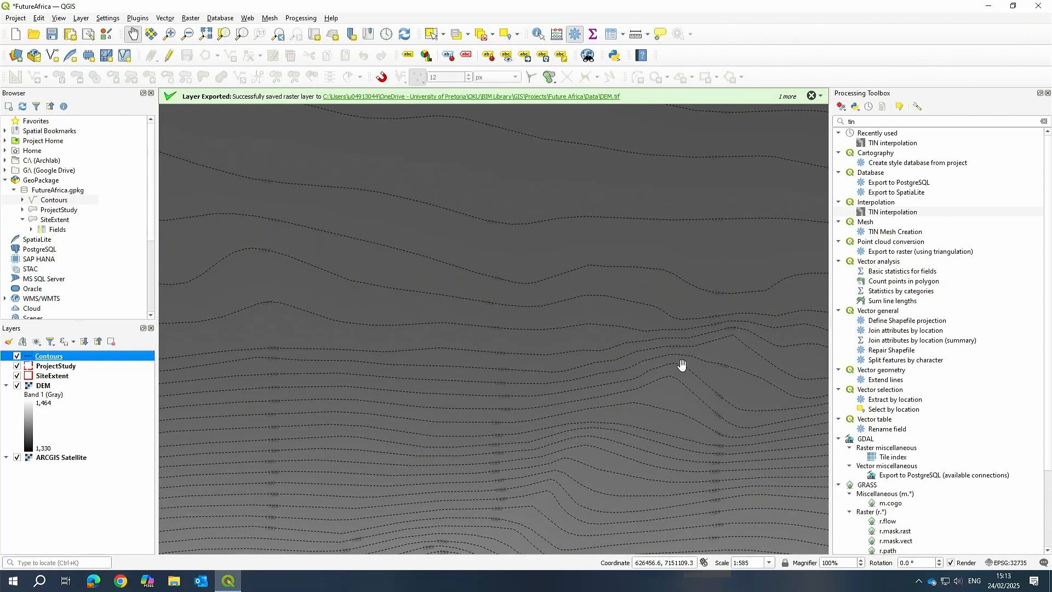
scroll(576, 285, "down", 2)
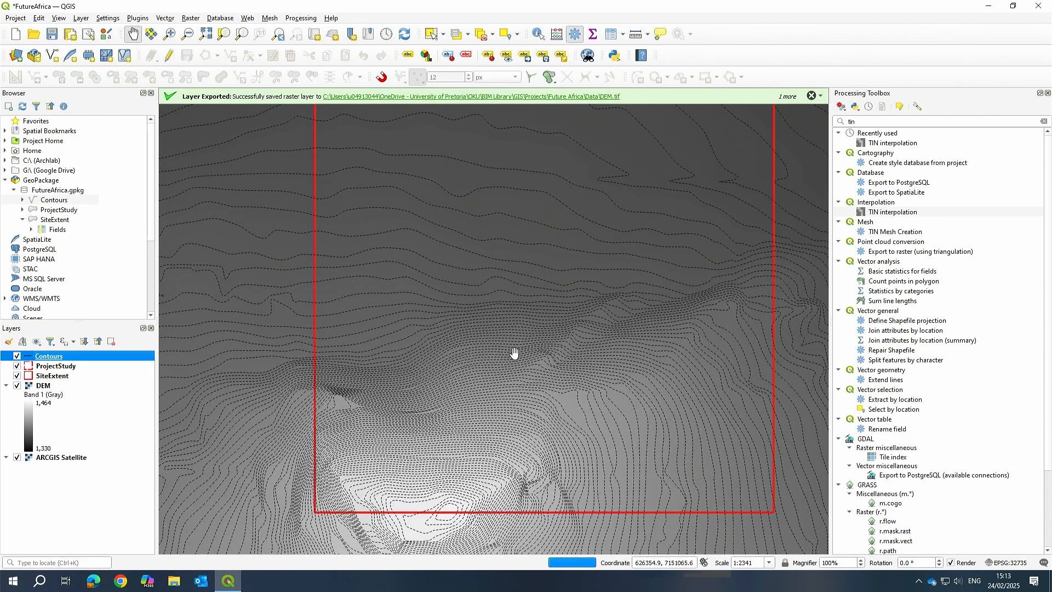
scroll(444, 483, "up", 3)
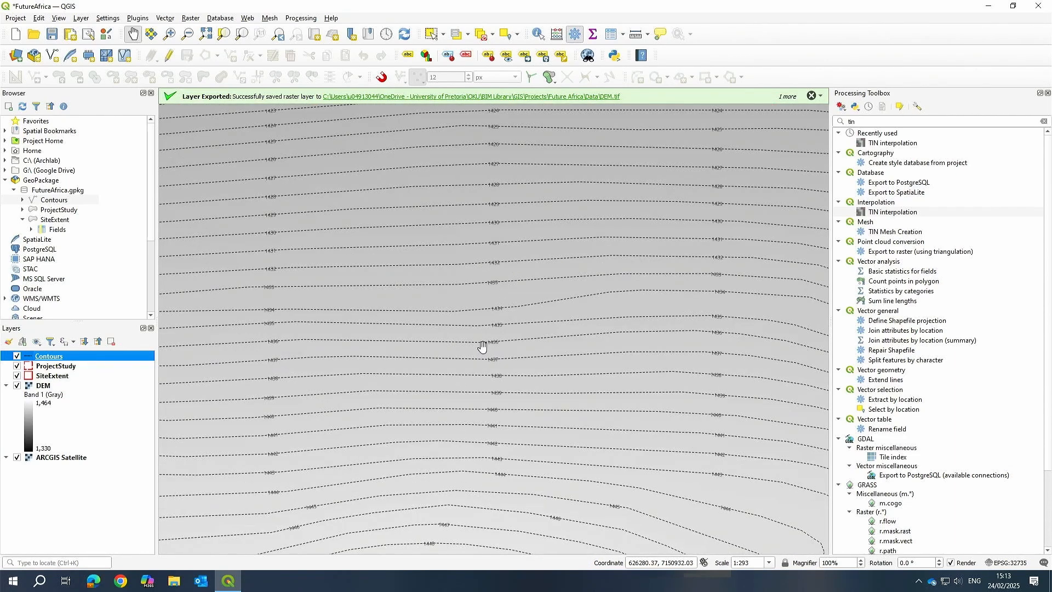
scroll(508, 267, "down", 3)
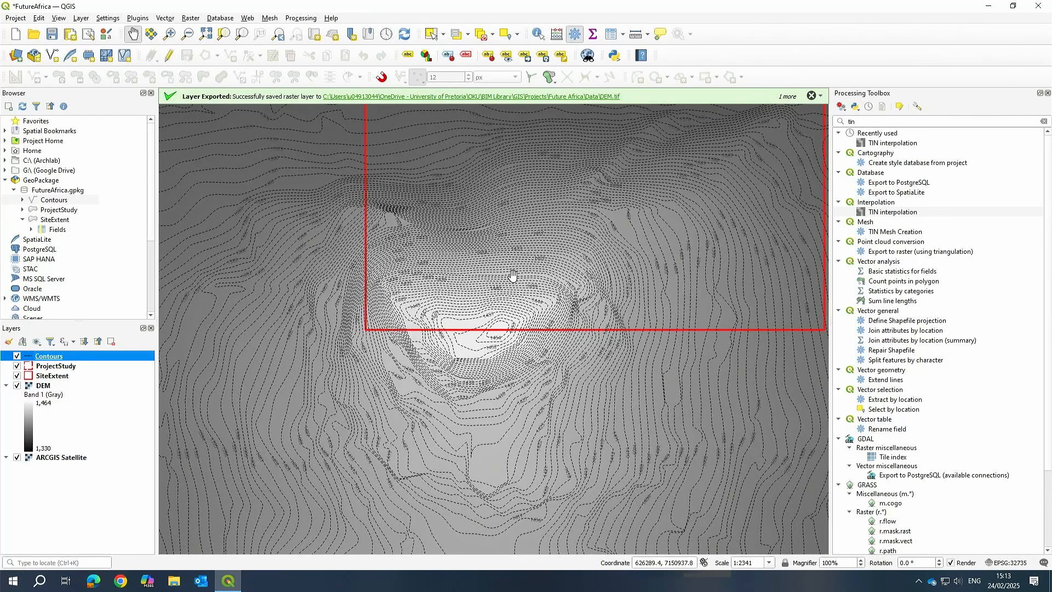
left_click_drag(512, 276, 495, 460)
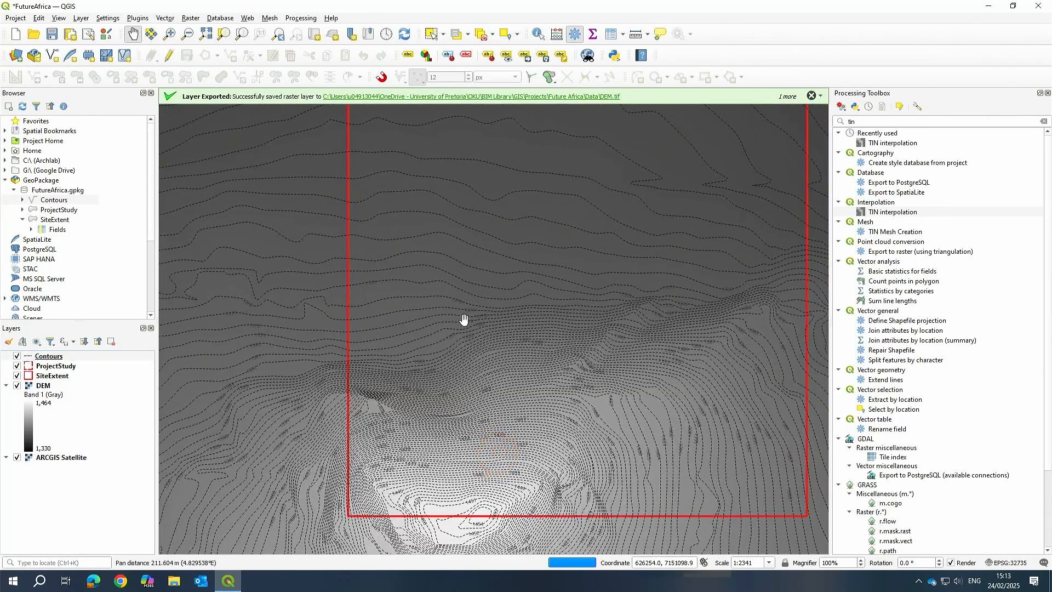
scroll(464, 319, "down", 2)
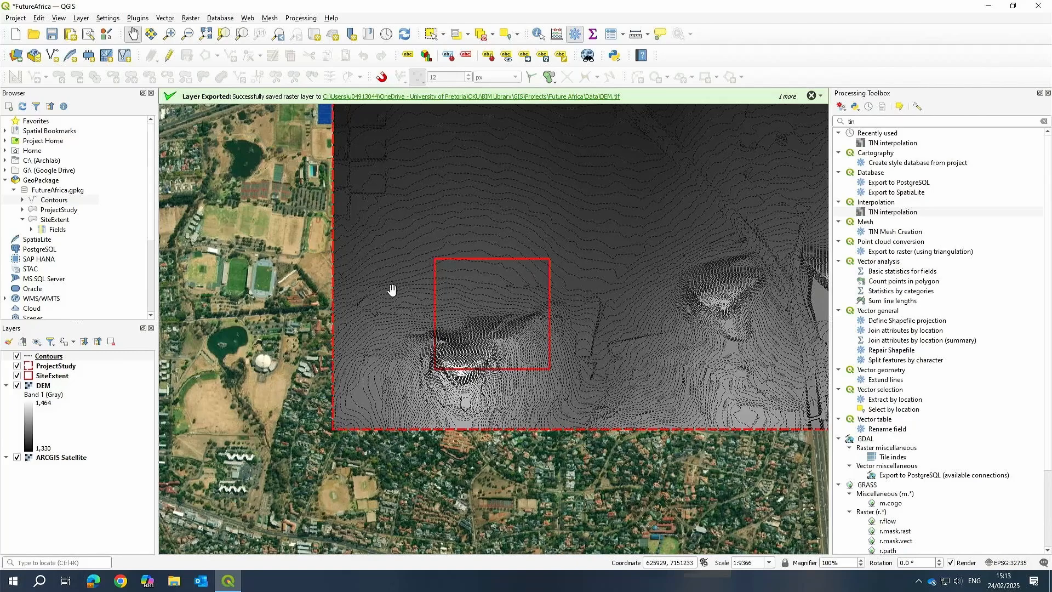
left_click_drag(672, 267, 469, 348)
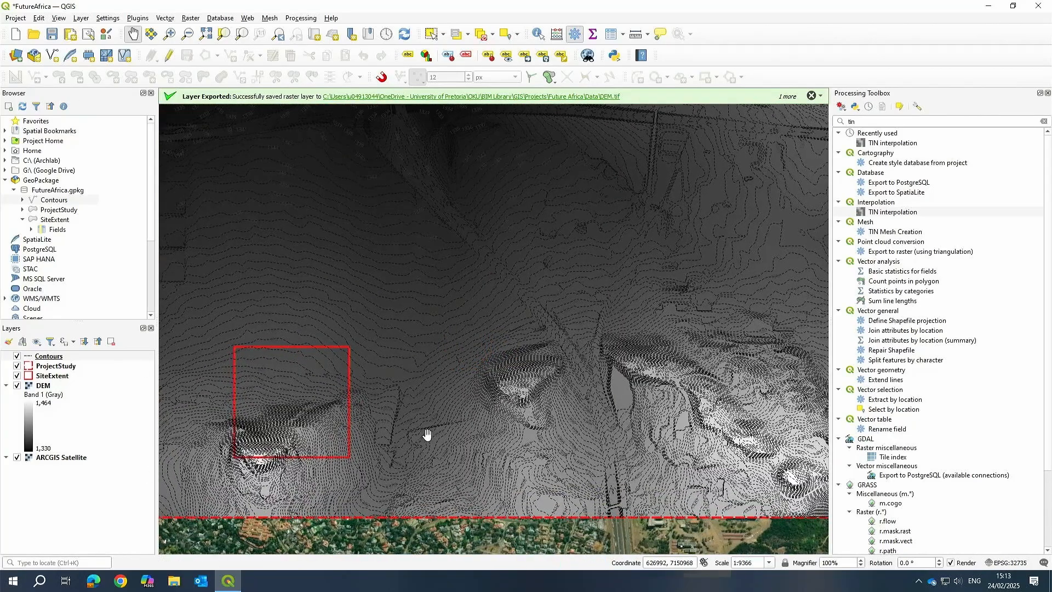
Hide the Contours, SiteExtent, ProjectStudy and ARCGIS Satellite layers so only the DEM shows.
left_click(17, 356)
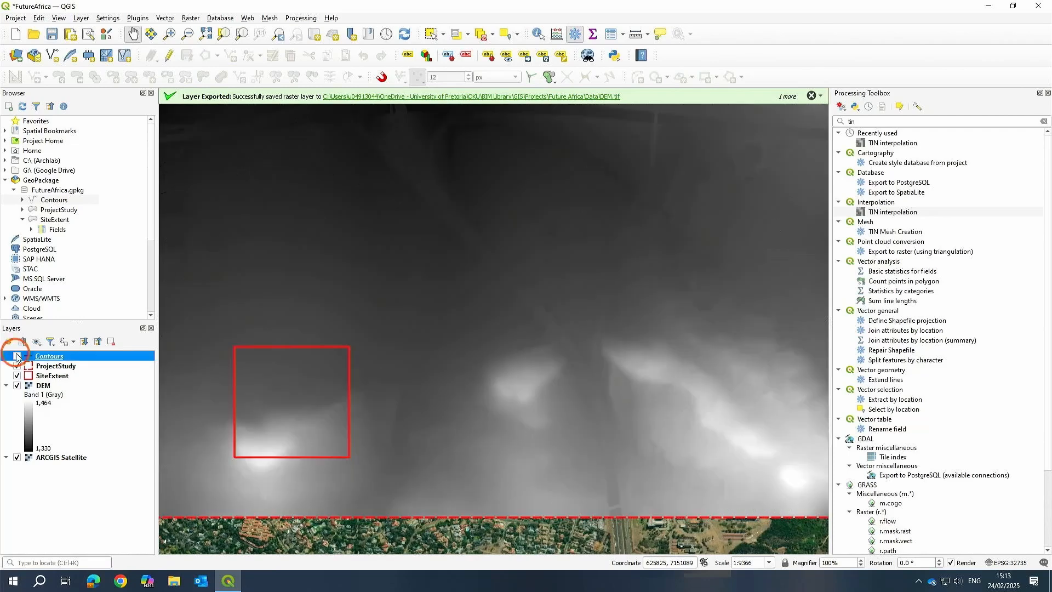
left_click(17, 376)
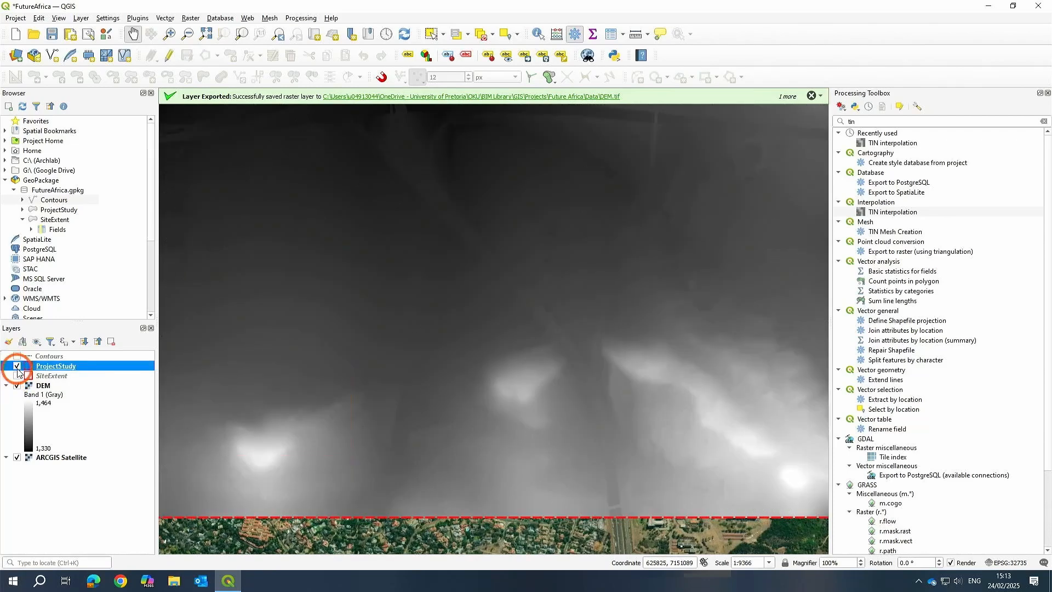
left_click(17, 366)
left_click(17, 457)
left_click_drag(557, 399, 535, 394)
scroll(553, 392, "down", 1)
scroll(553, 391, "up", 1)
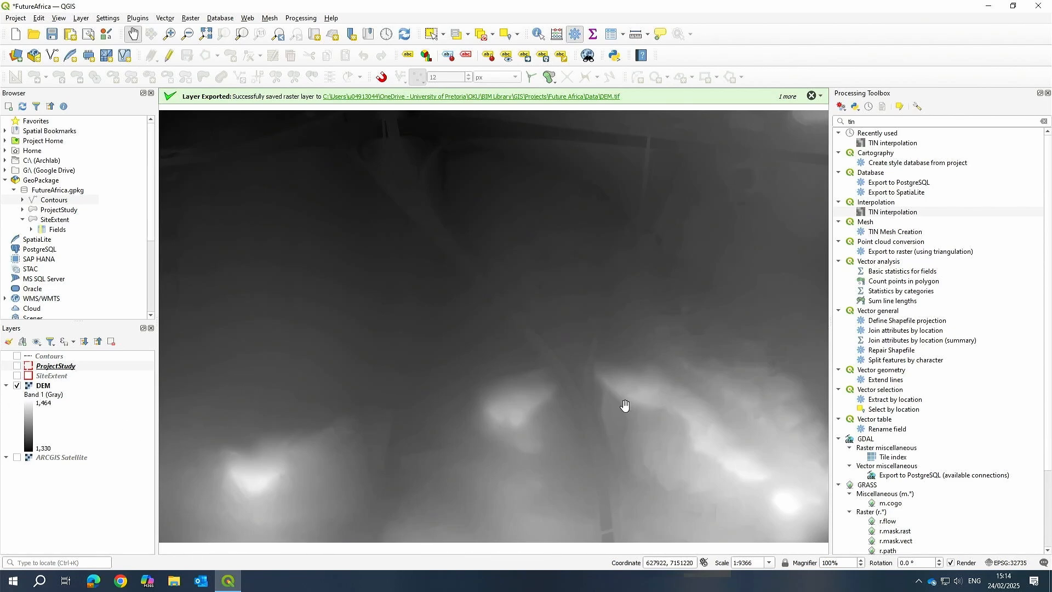
right_click(43, 387)
left_click(69, 336)
left_click(293, 336)
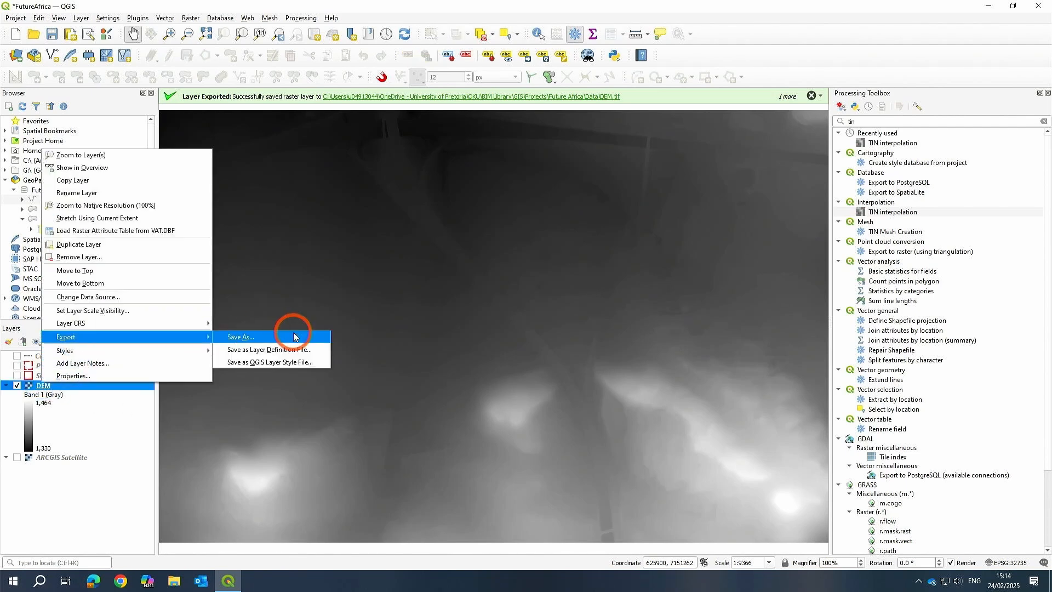
left_click(637, 466)
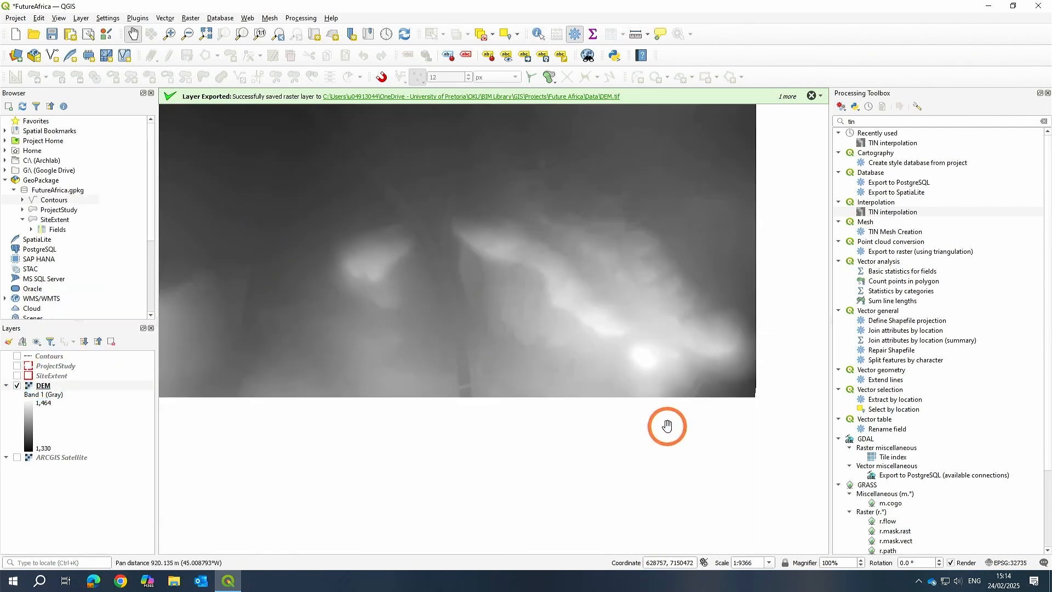
Render the DEM layer as a Hillshade in its symbology properties and apply it.
left_click_drag(483, 323, 578, 412)
left_click_drag(488, 387, 541, 409)
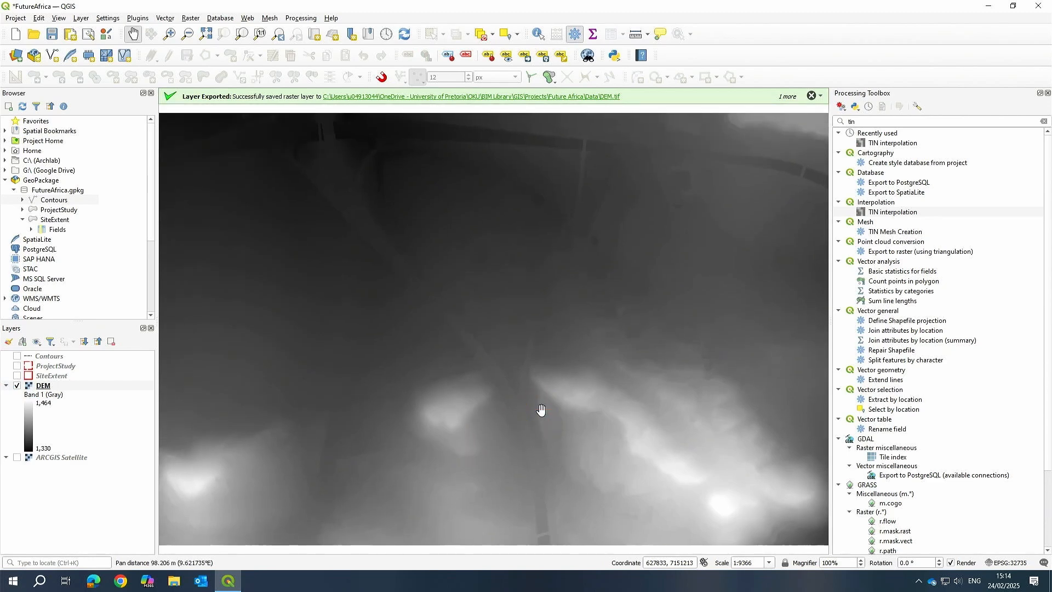
left_click(537, 410)
scroll(537, 410, "down", 2)
left_click_drag(503, 371, 480, 410)
scroll(567, 406, "up", 1)
right_click(30, 384)
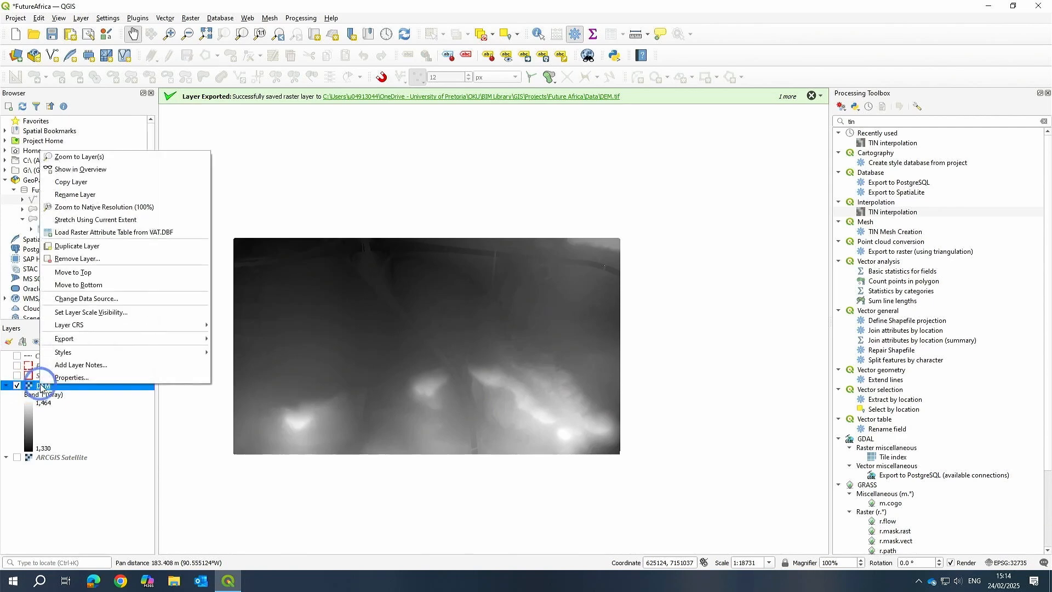
left_click(64, 378)
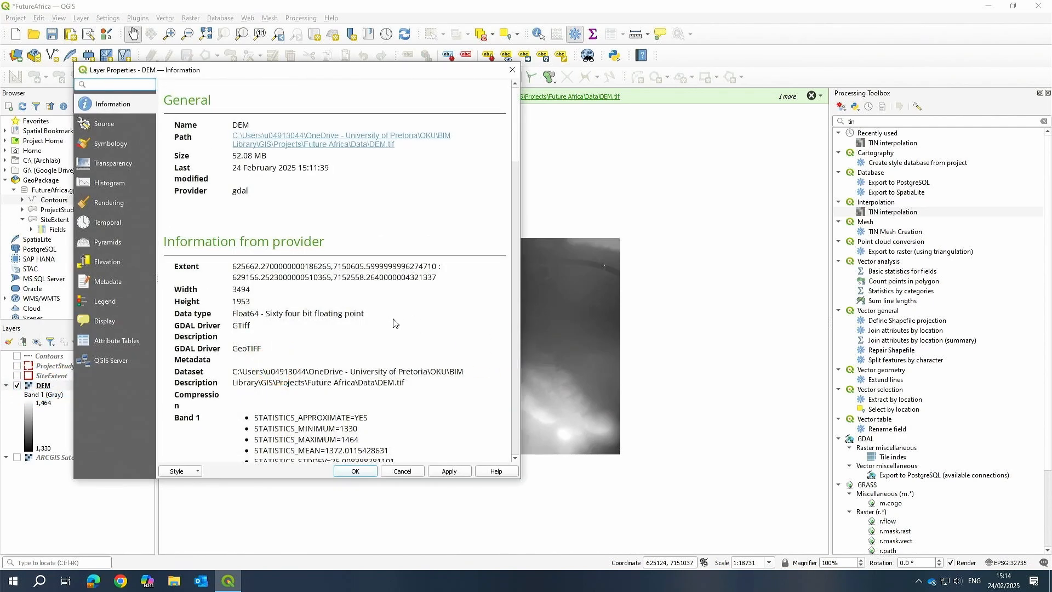
left_click(110, 143)
left_click(289, 104)
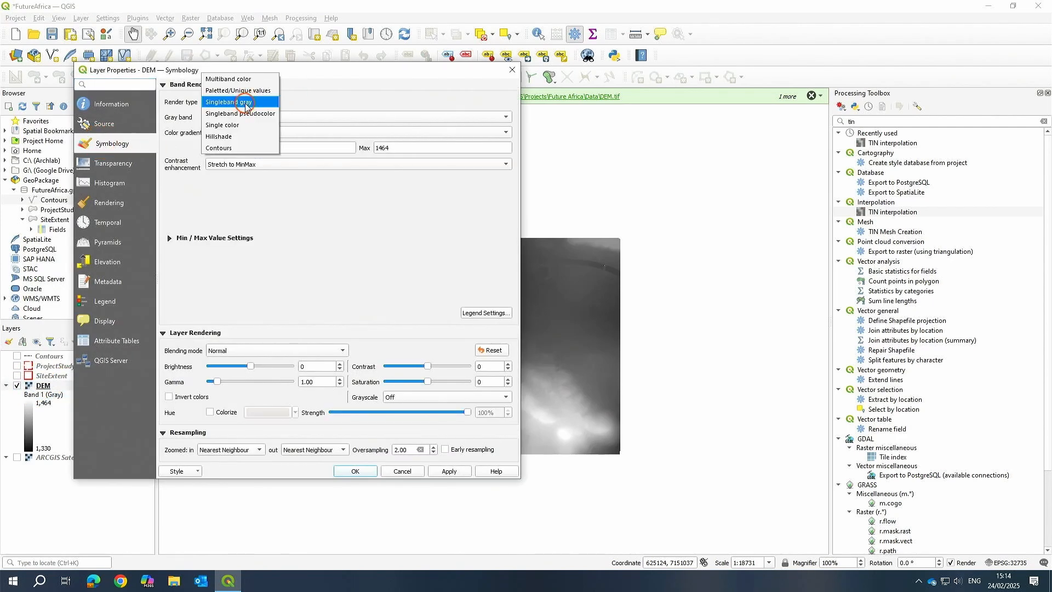
left_click(229, 136)
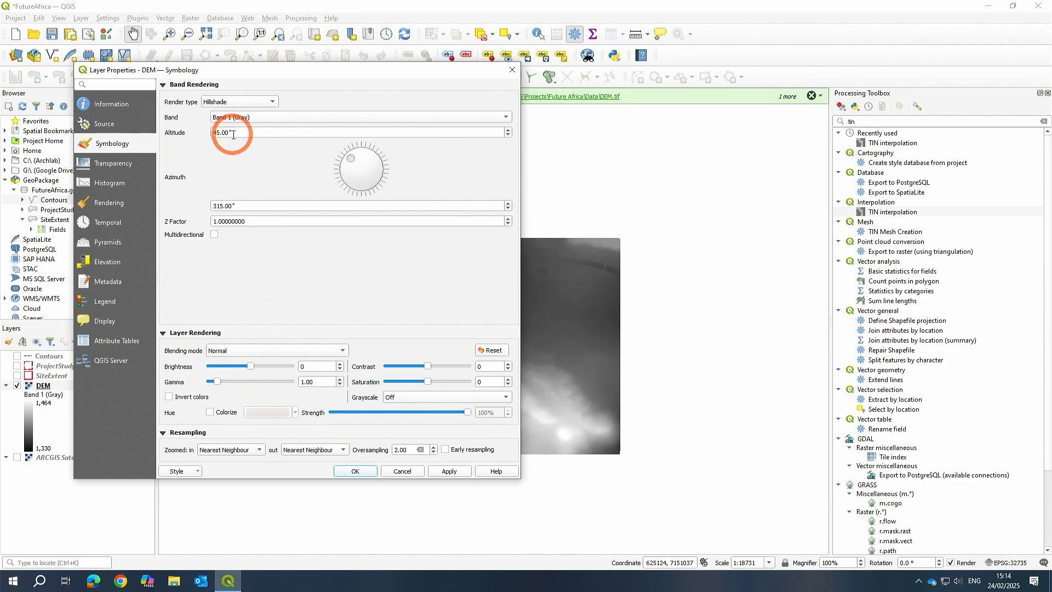
left_click(448, 471)
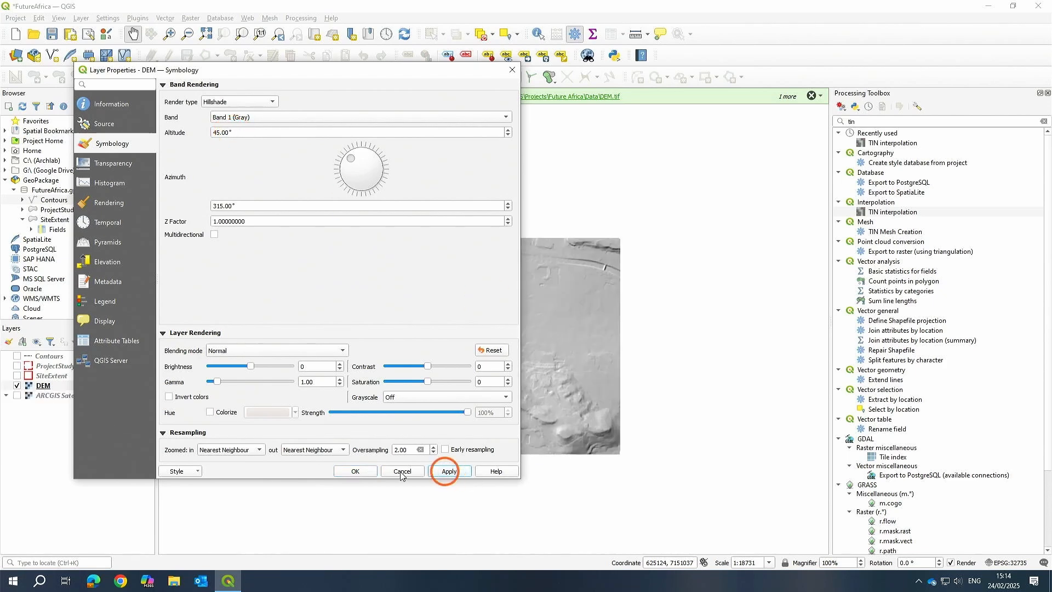
left_click(355, 471)
Zoom and pan around the hillshaded DEM to inspect the terrain relief.
scroll(441, 403, "up", 2)
left_click_drag(493, 299, 616, 246)
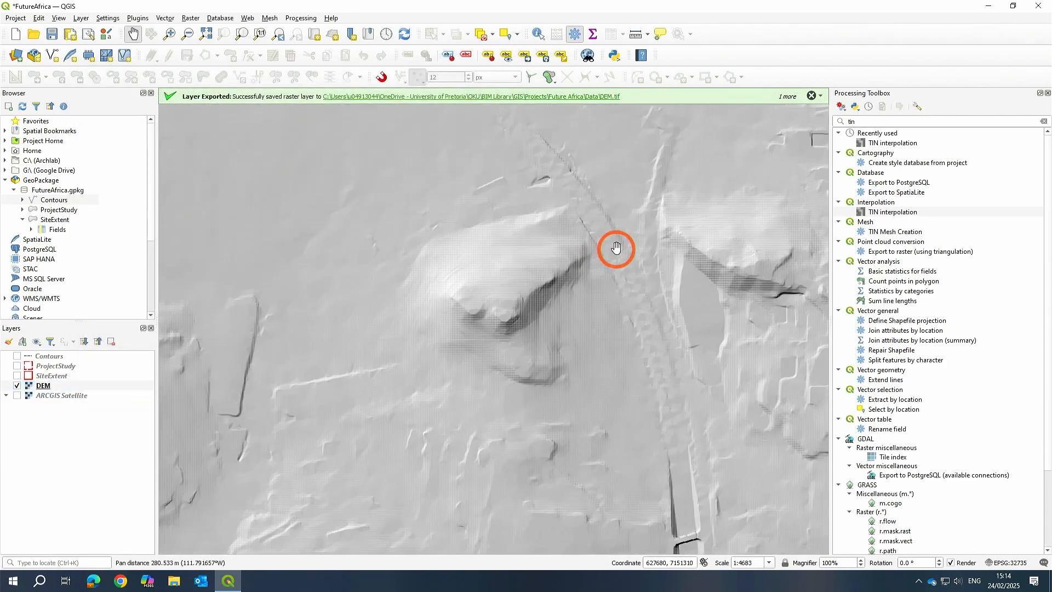
scroll(615, 247, "down", 1)
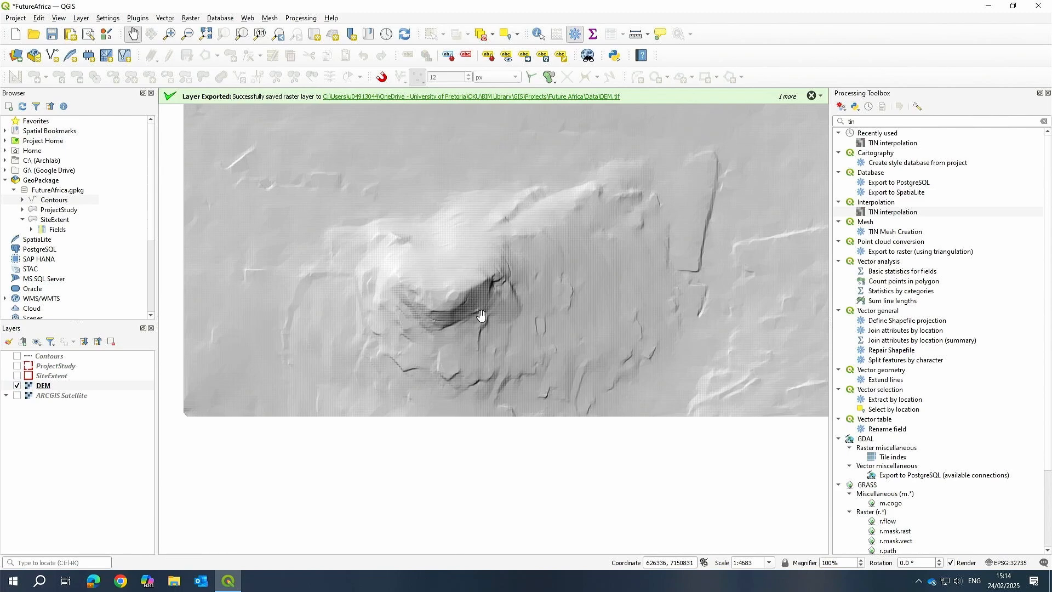
scroll(471, 317, "up", 2)
scroll(411, 325, "down", 2)
left_click_drag(676, 301, 404, 300)
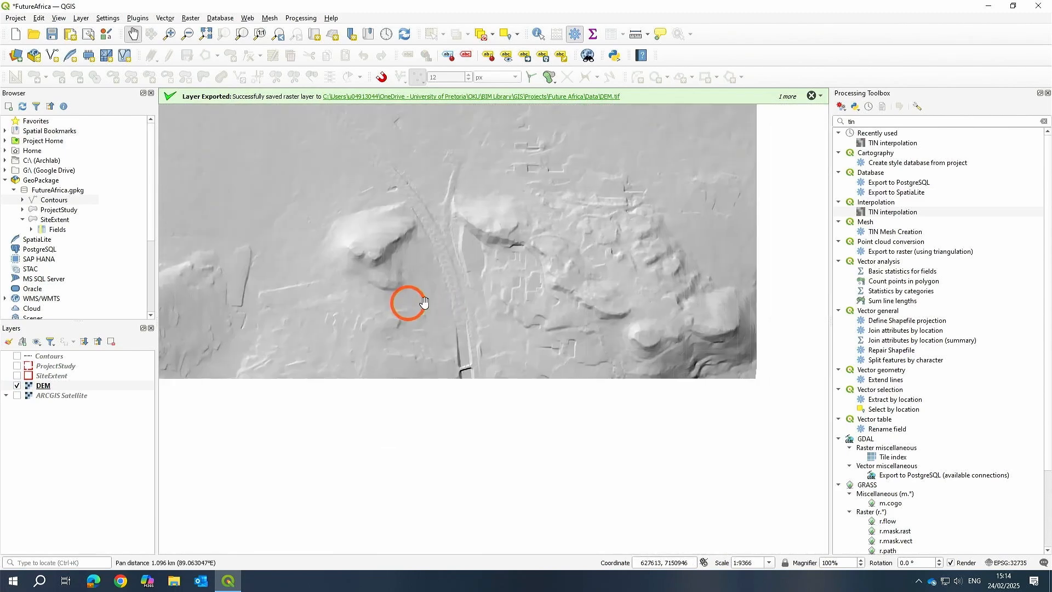
scroll(570, 263, "up", 2)
left_click_drag(598, 224, 560, 344)
scroll(569, 241, "up", 1)
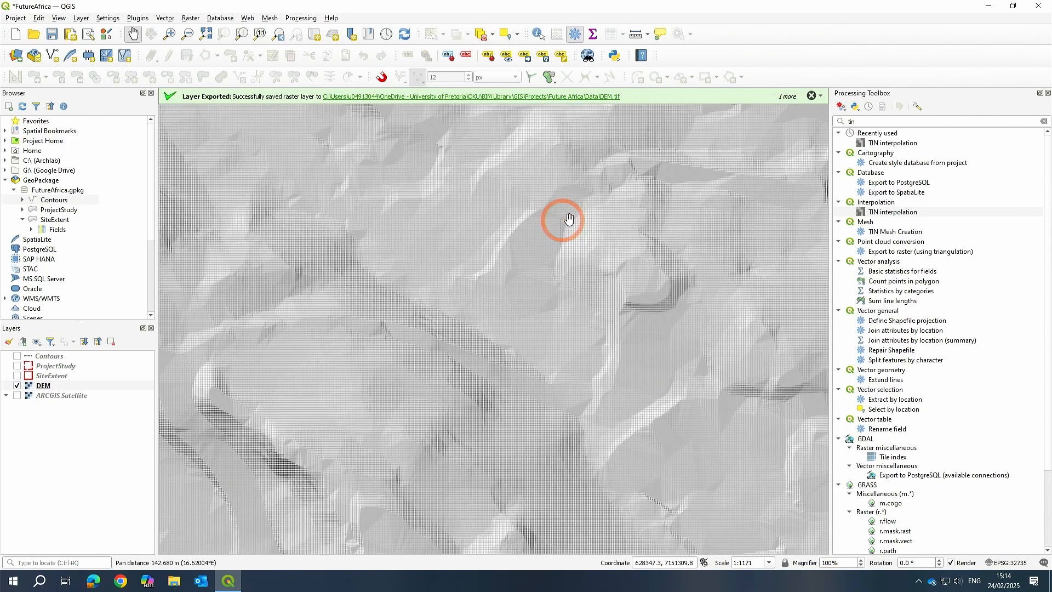
left_click_drag(553, 218, 590, 348)
left_click_drag(374, 276, 561, 269)
scroll(560, 269, "down", 1)
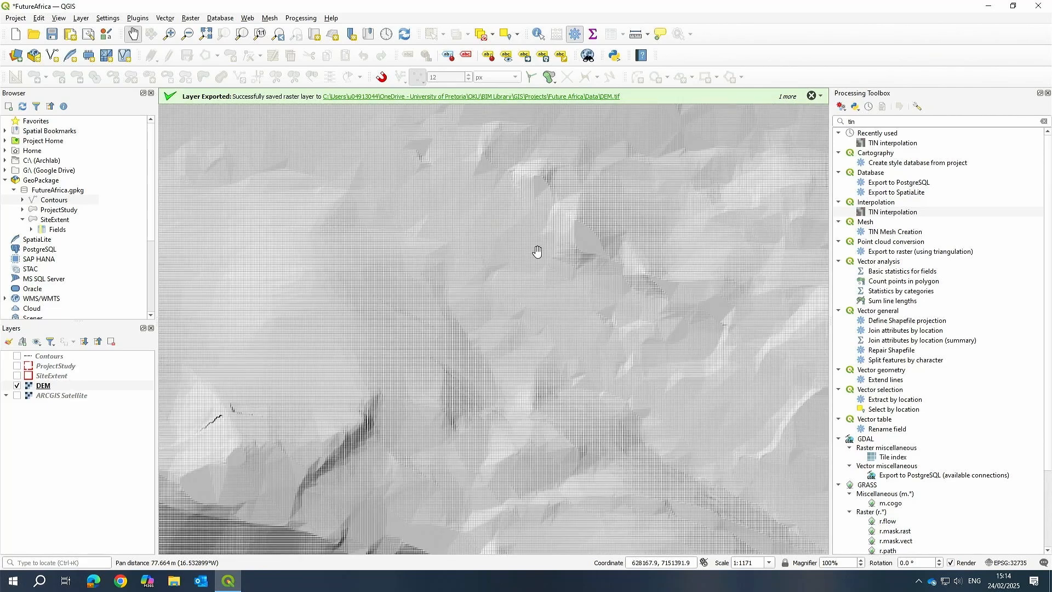
scroll(627, 394, "down", 1)
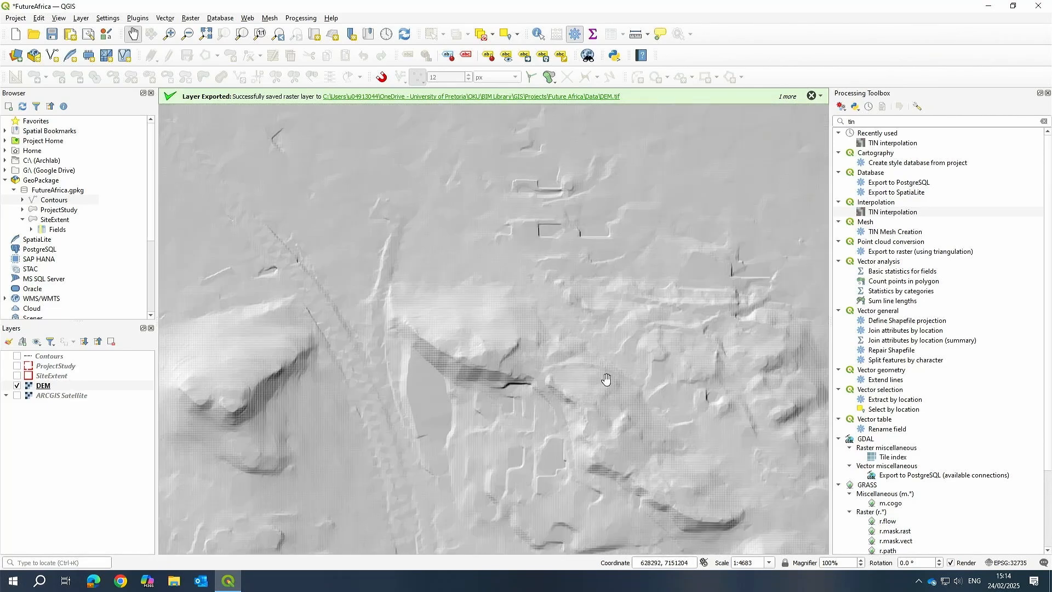
scroll(672, 404, "up", 1)
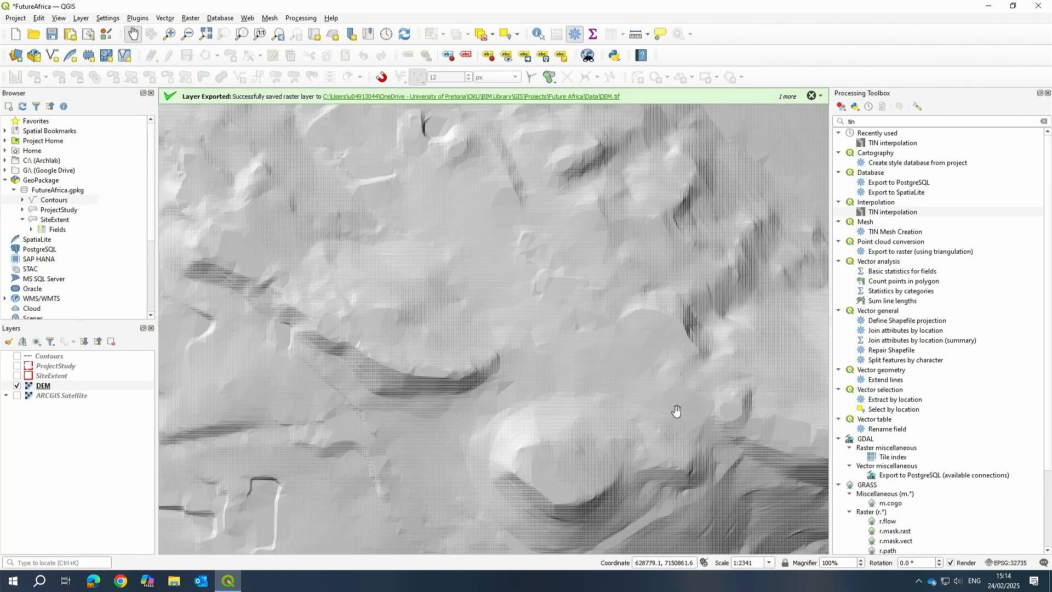
left_click_drag(676, 411, 581, 303)
scroll(687, 296, "down", 2)
scroll(535, 256, "up", 1)
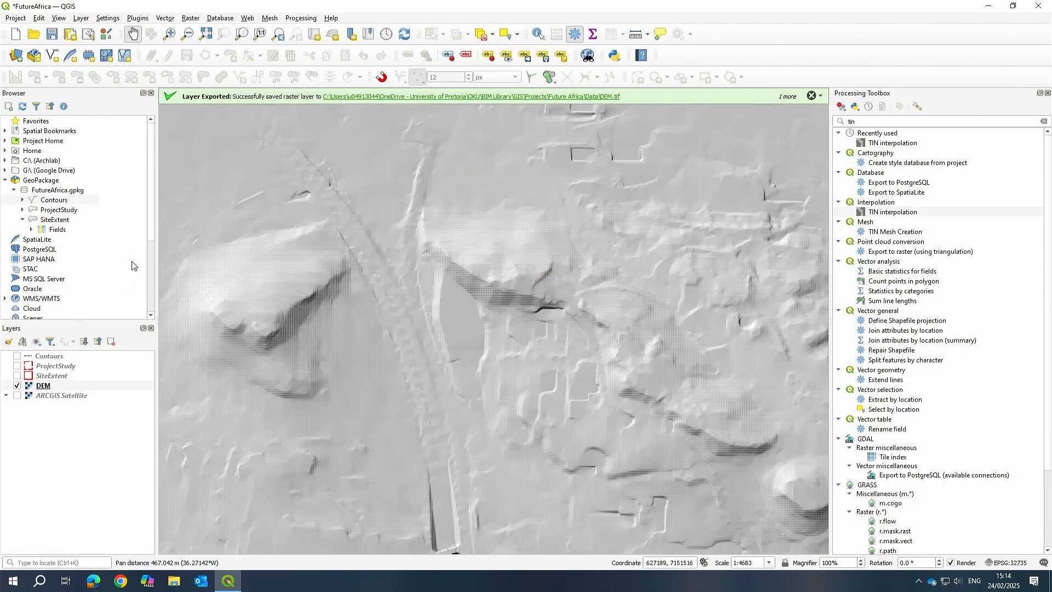
Reopen the DEM layer properties and switch its render type to Singleband pseudocolor.
left_click(59, 393)
right_click(58, 393)
left_click(222, 352)
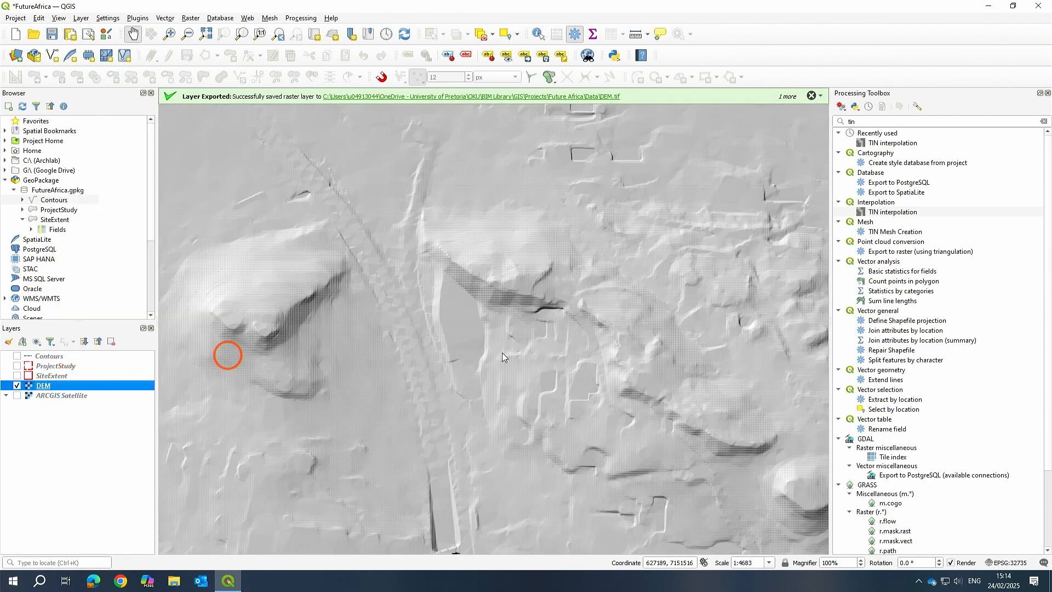
left_click(228, 104)
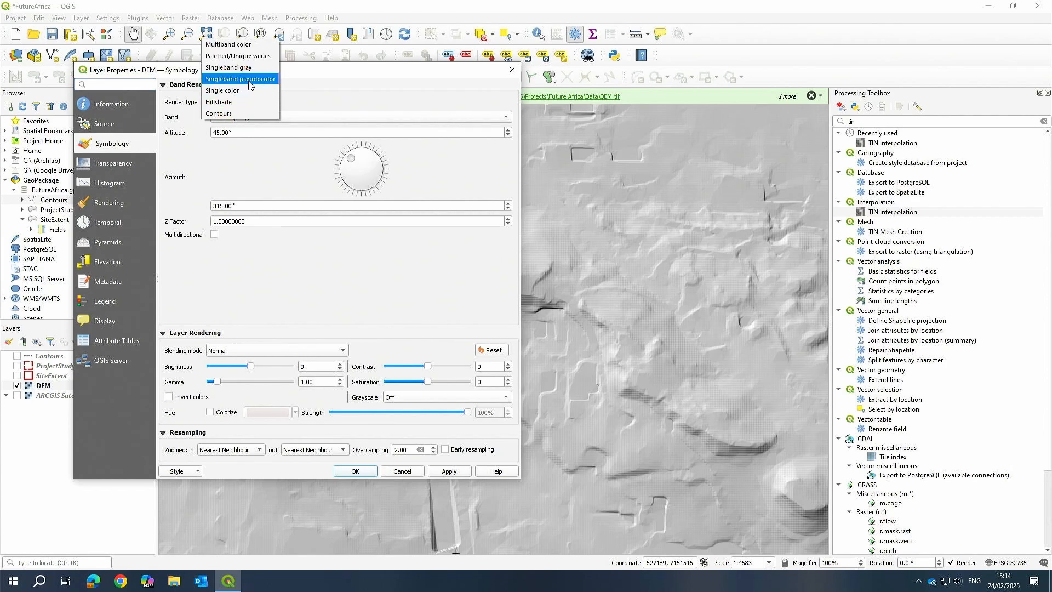
left_click(249, 80)
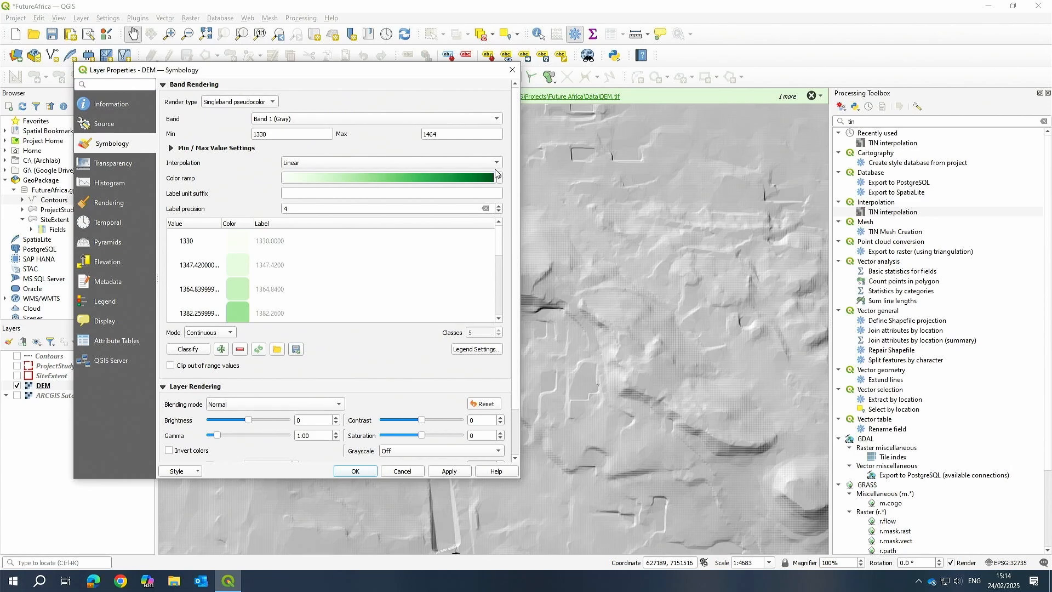
Start creating a new colour ramp of type Catalog: cpt-city for the pseudocolor rendering.
left_click(499, 163)
left_click(499, 162)
left_click(499, 178)
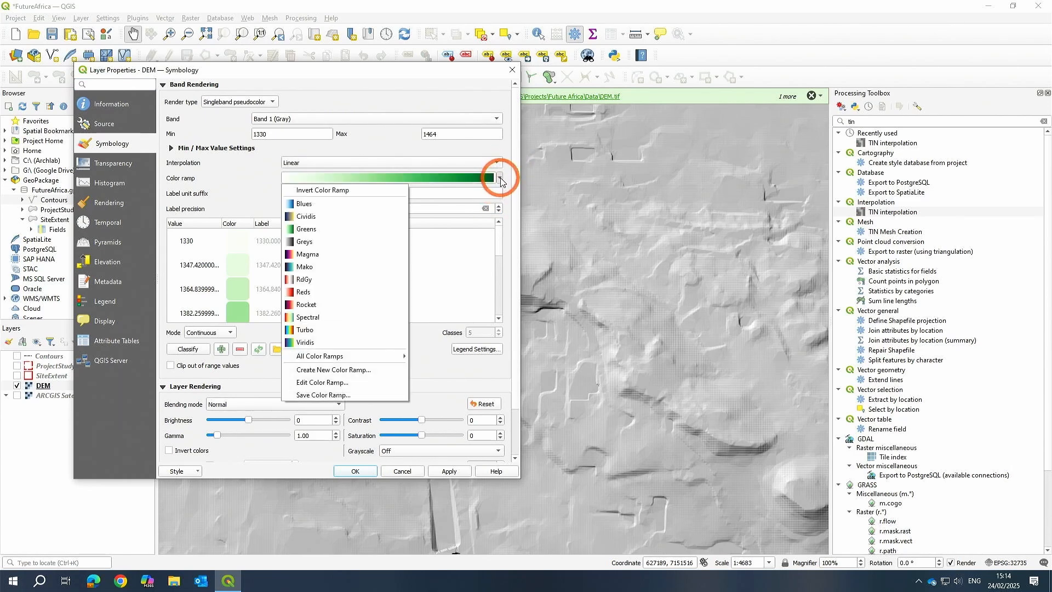
left_click(331, 371)
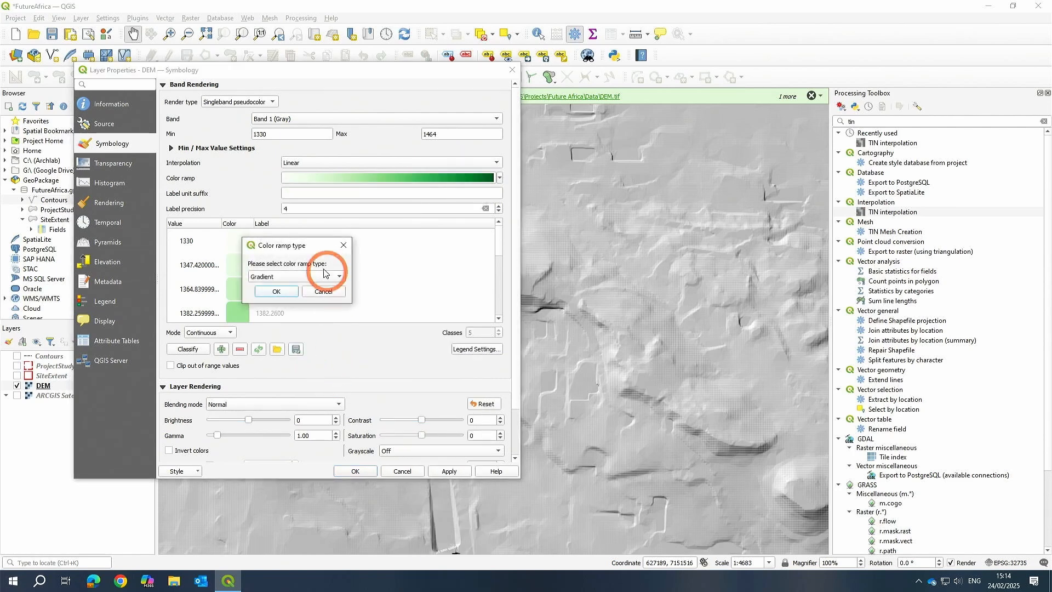
left_click(327, 281)
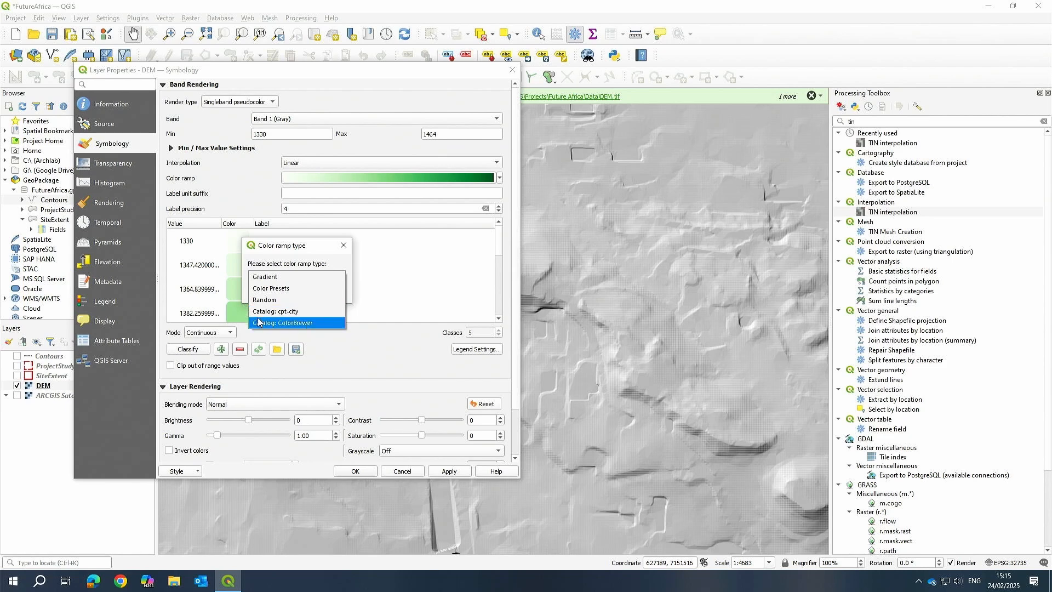
left_click(278, 314)
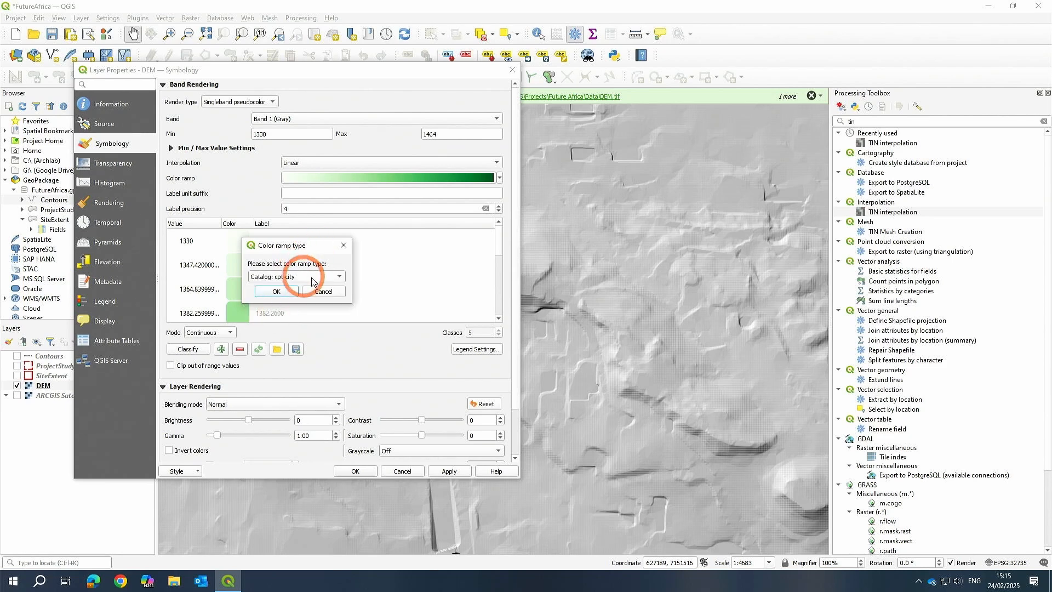
left_click(283, 292)
Choose the wiki-schwarzwald-d050 palette from the Topography theme and accept it as the colour ramp.
left_click(283, 218)
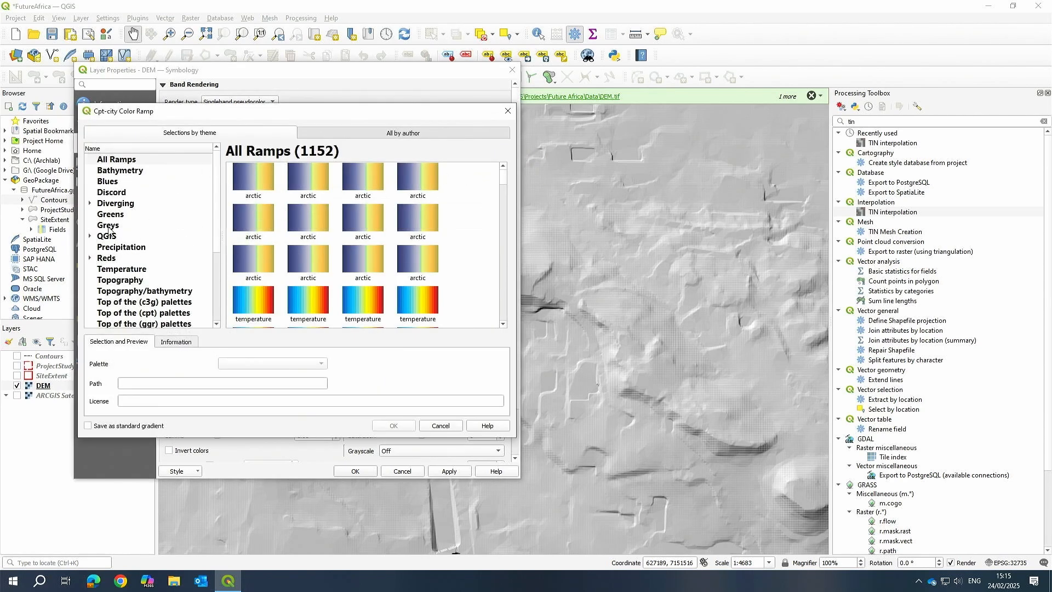
scroll(109, 230, "down", 4)
scroll(123, 239, "up", 2)
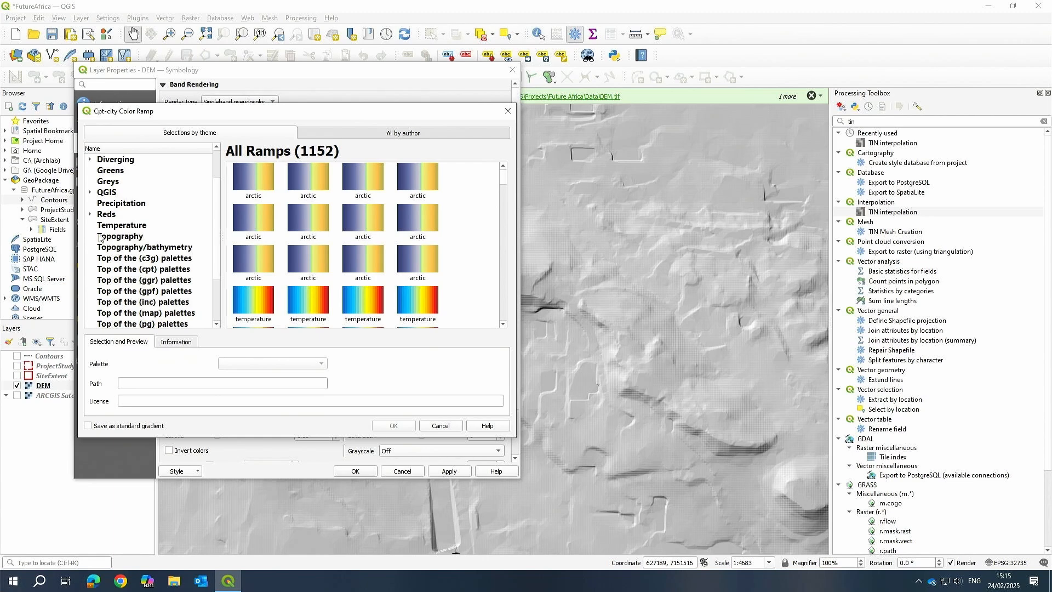
left_click(110, 238)
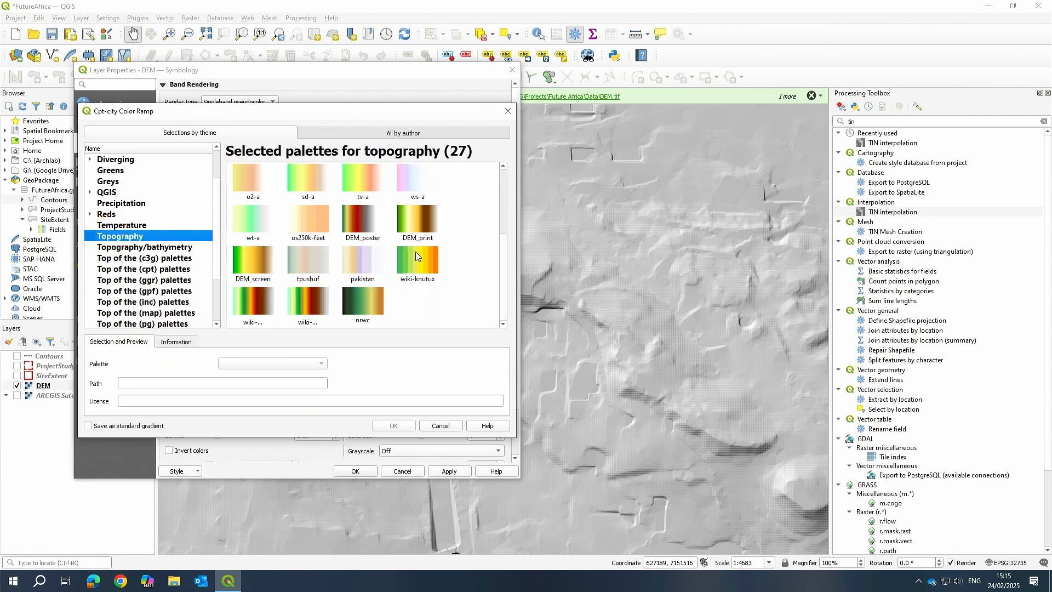
left_click(306, 301)
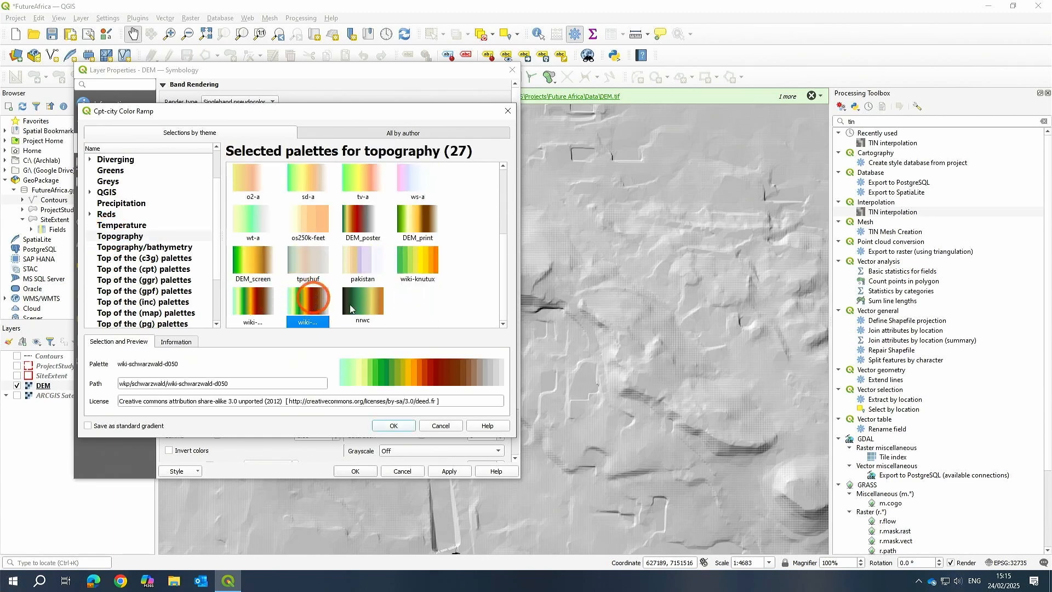
left_click(375, 311)
left_click(310, 305)
left_click(394, 426)
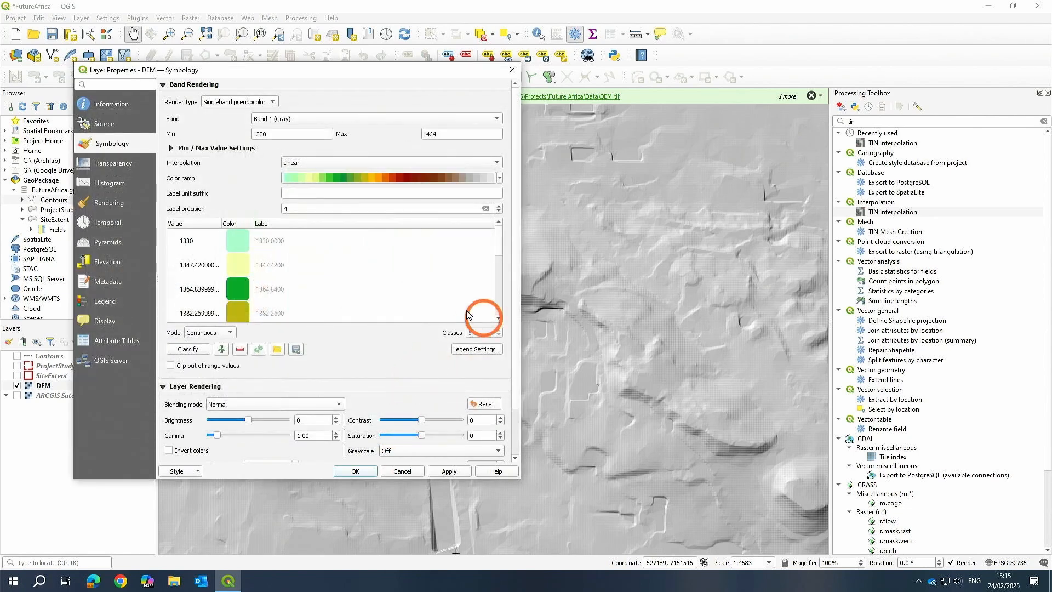
Reclassify the DEM's pseudocolor value list with the new colour ramp.
scroll(291, 289, "down", 4)
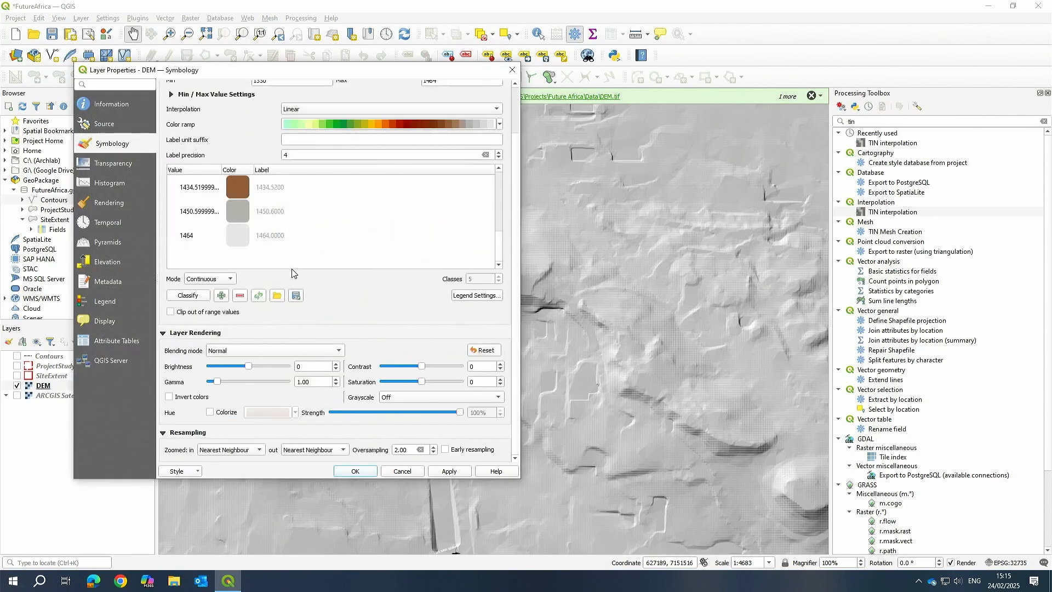
scroll(293, 272, "up", 4)
left_click(189, 350)
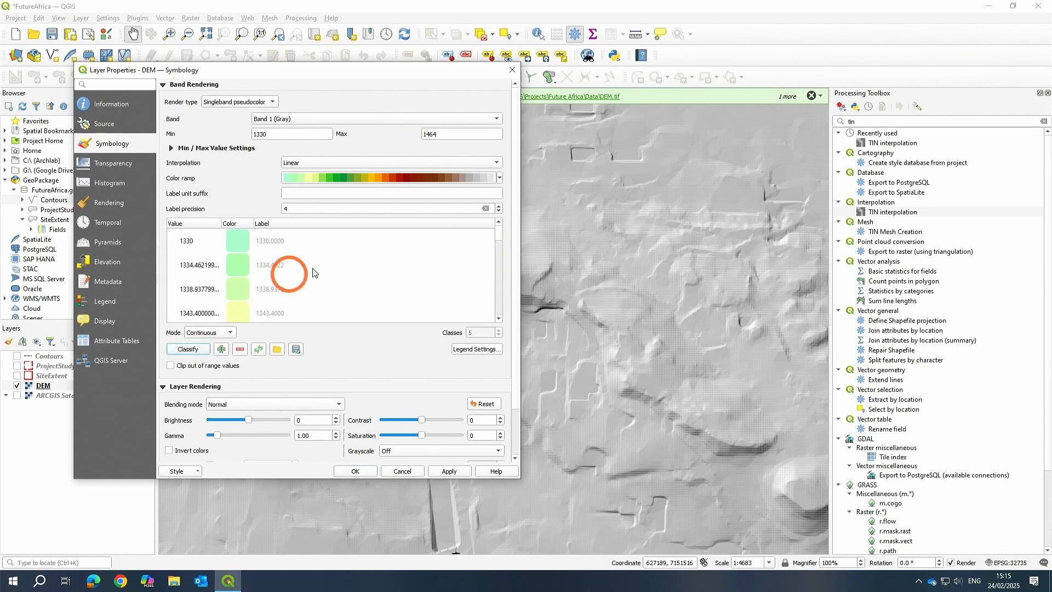
scroll(307, 271, "down", 5)
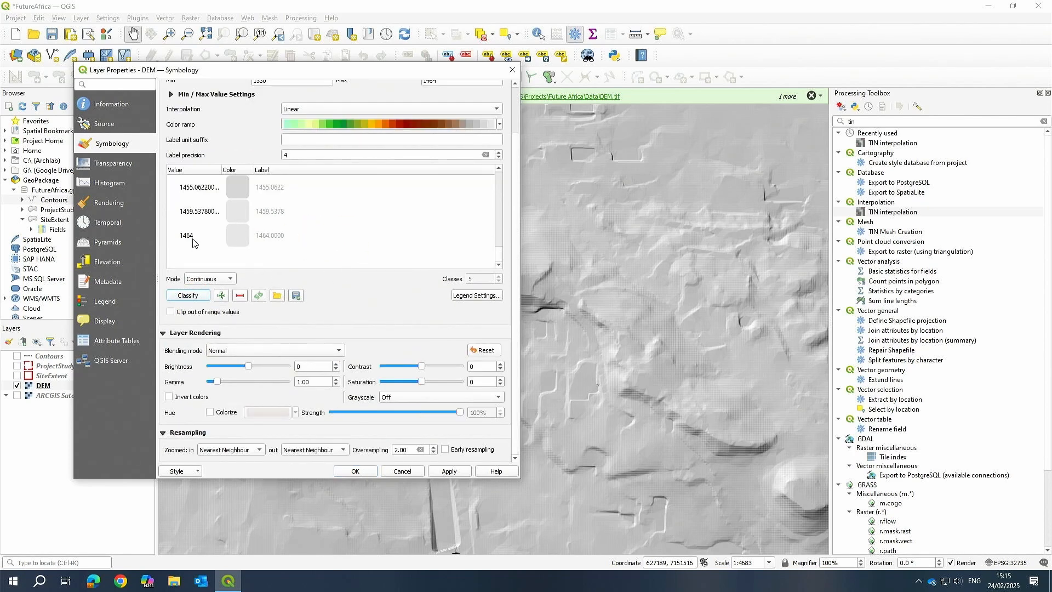
scroll(193, 243, "up", 4)
scroll(400, 139, "up", 2)
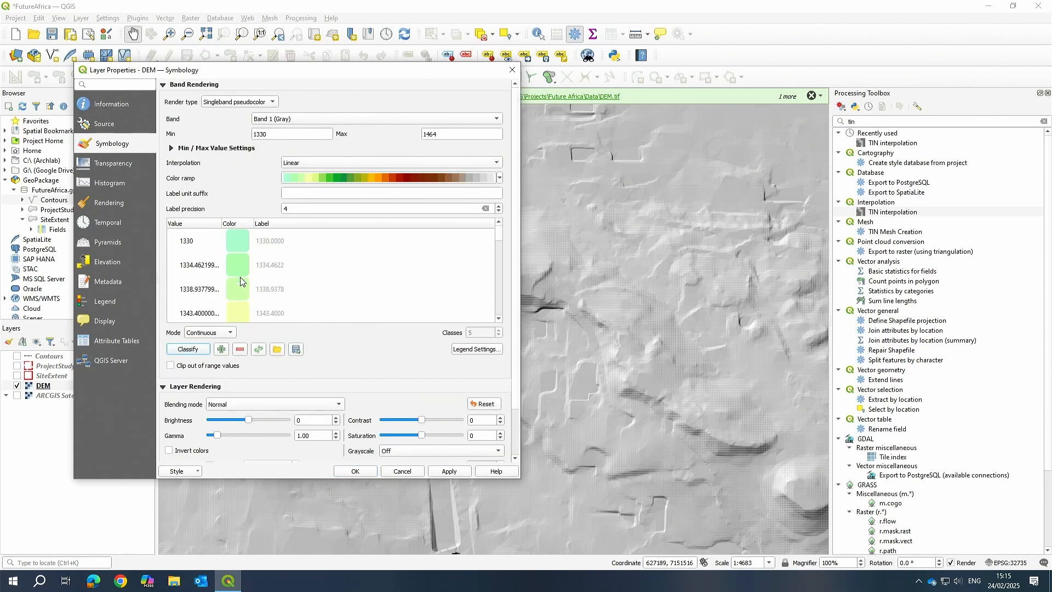
scroll(242, 281, "down", 6)
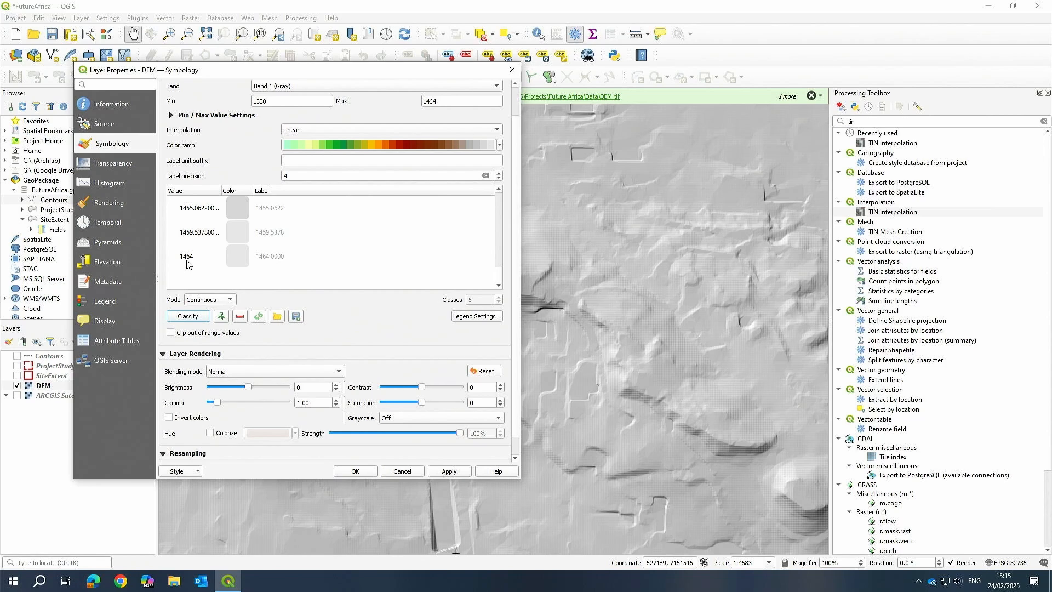
scroll(210, 260, "up", 1)
scroll(218, 254, "up", 7)
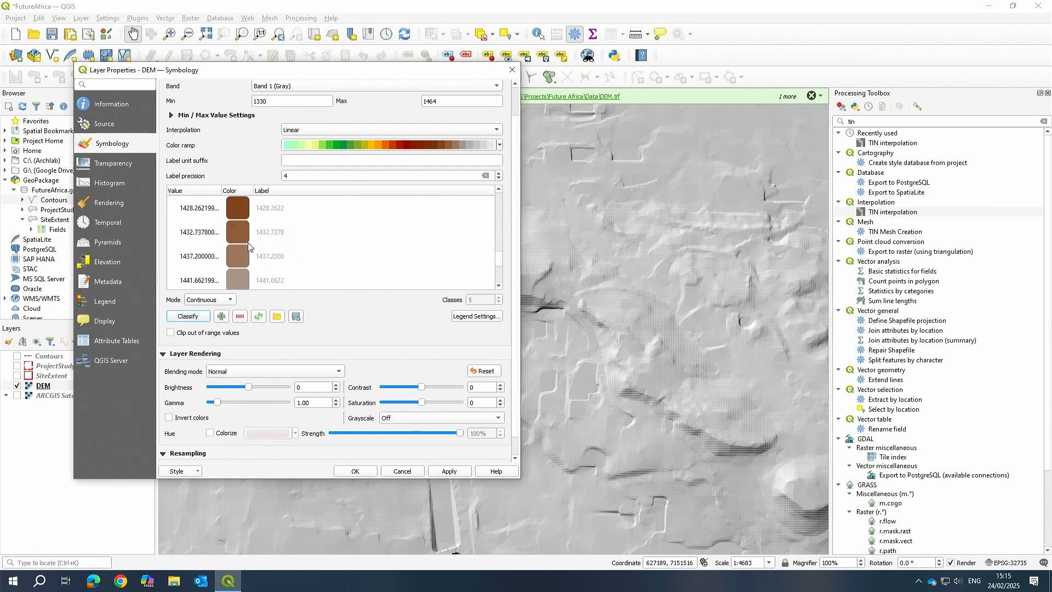
scroll(213, 233, "up", 3)
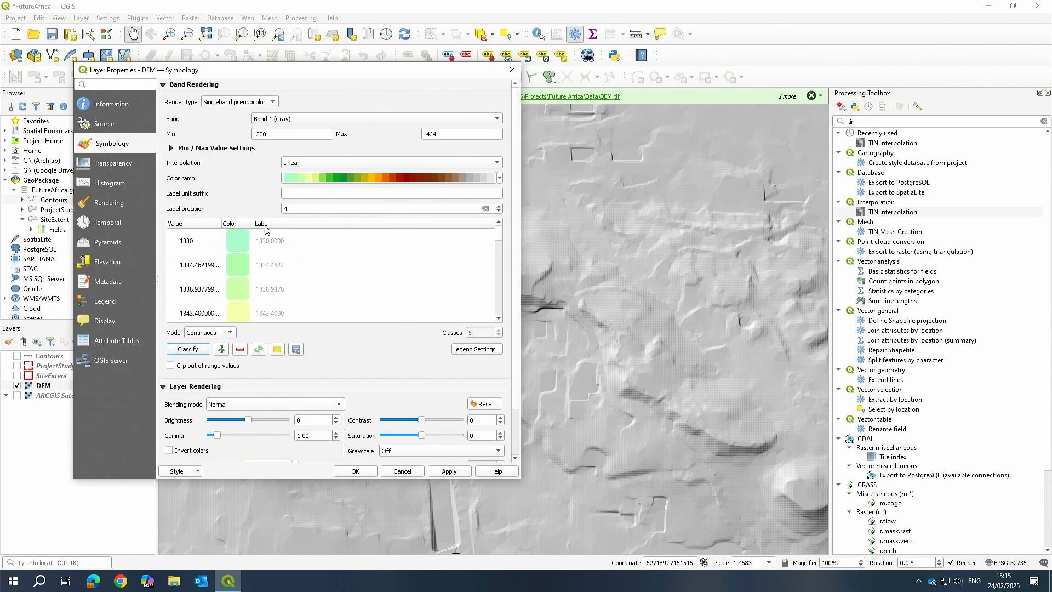
Set the DEM's label precision to 0, reclassify the pseudocolor values, and apply the symbology.
left_click(337, 210)
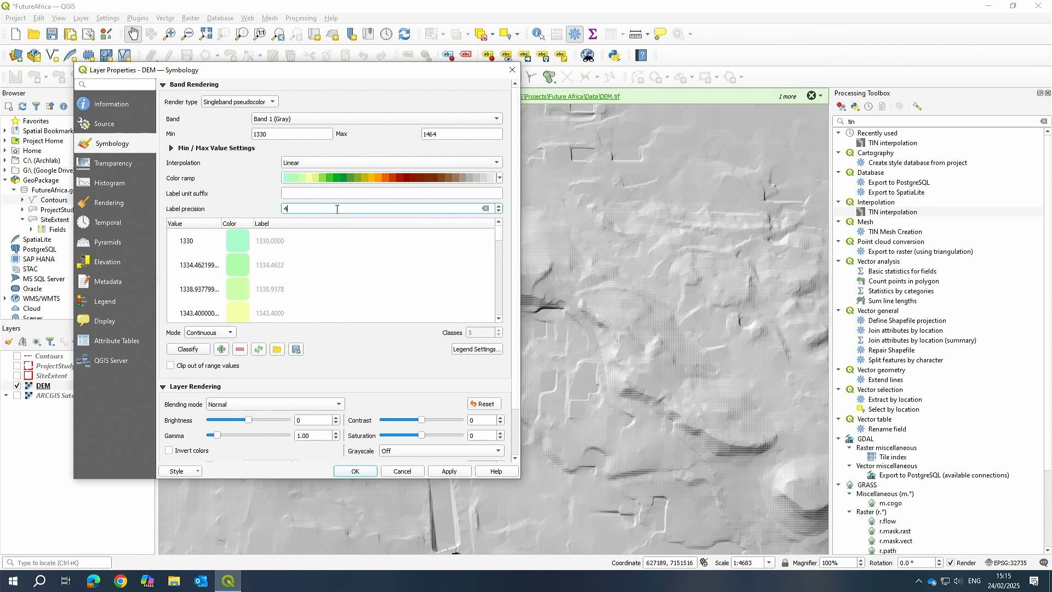
key("BackSpace")
type("0")
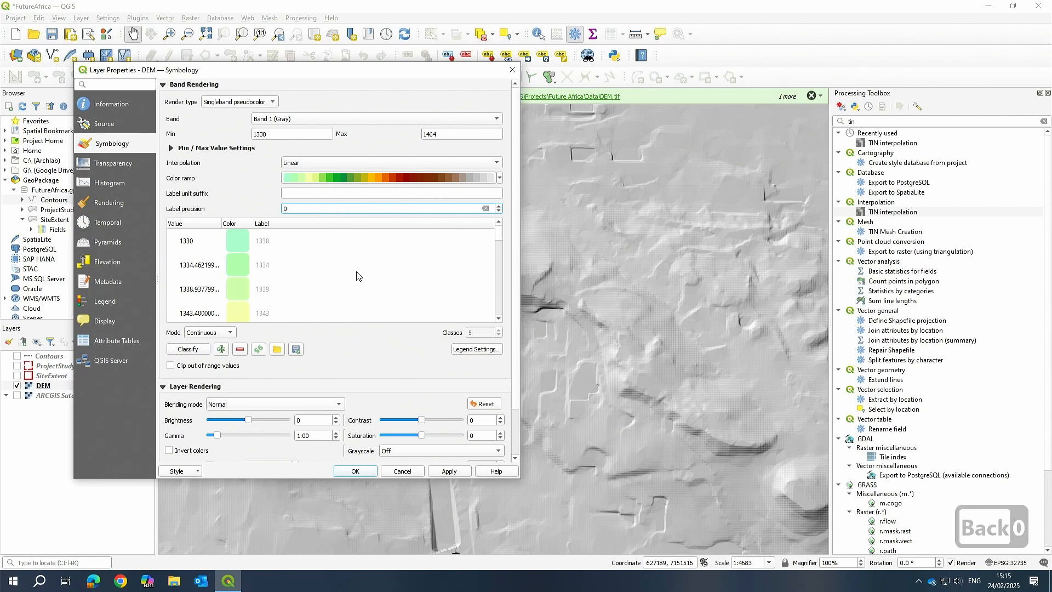
left_click(188, 349)
scroll(318, 274, "down", 7)
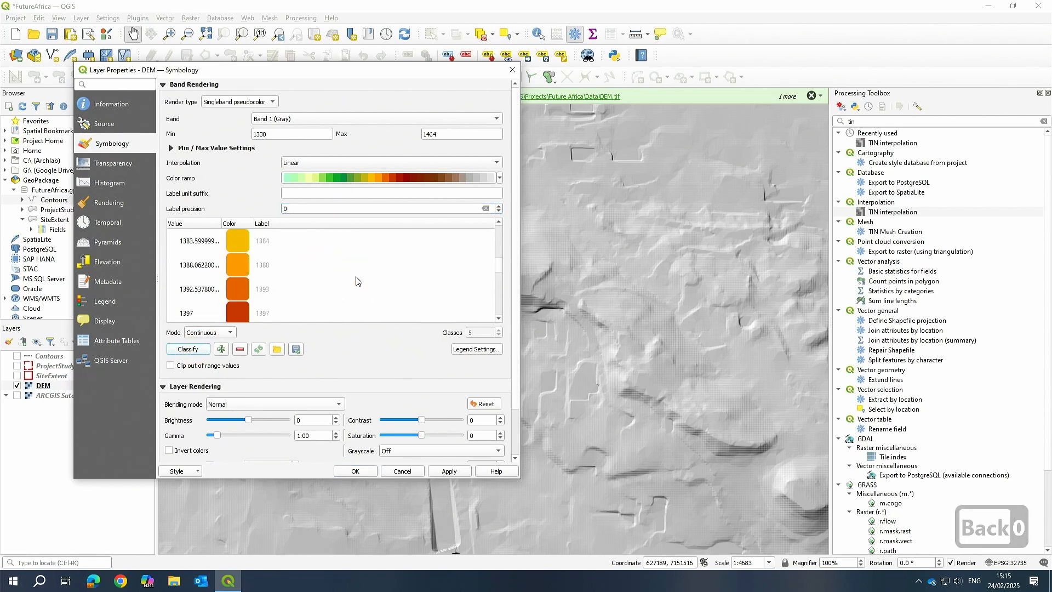
scroll(306, 293, "down", 3)
scroll(274, 285, "up", 10)
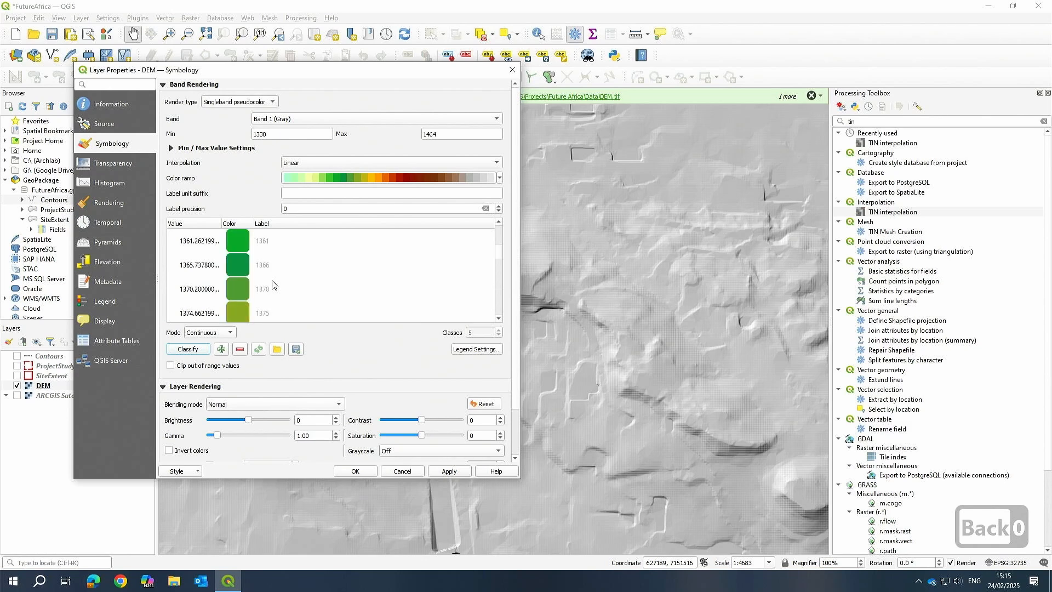
scroll(276, 258, "down", 9)
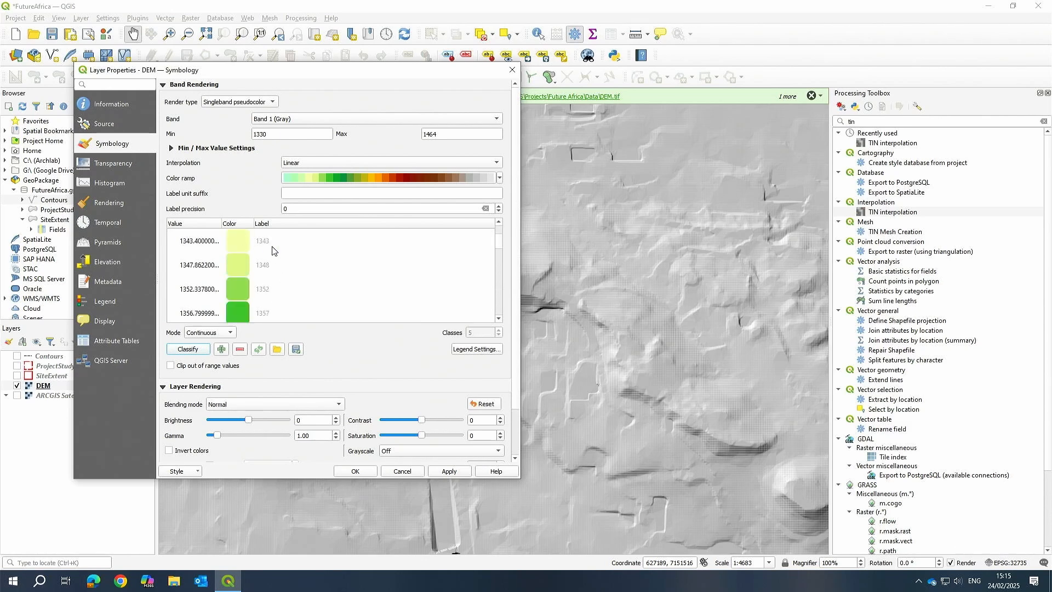
scroll(279, 265, "down", 2)
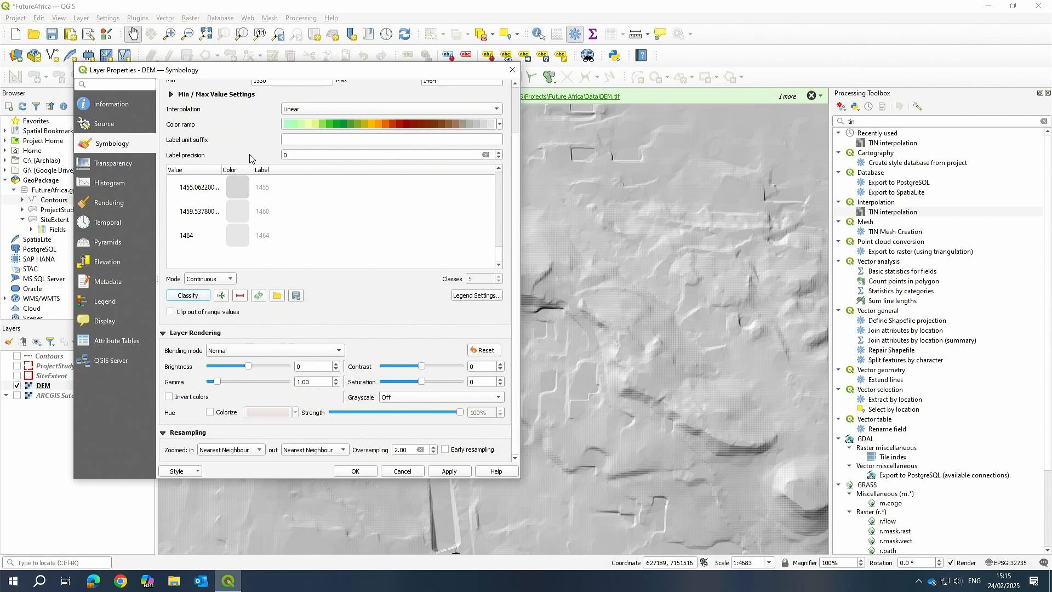
left_click(448, 470)
left_click(355, 471)
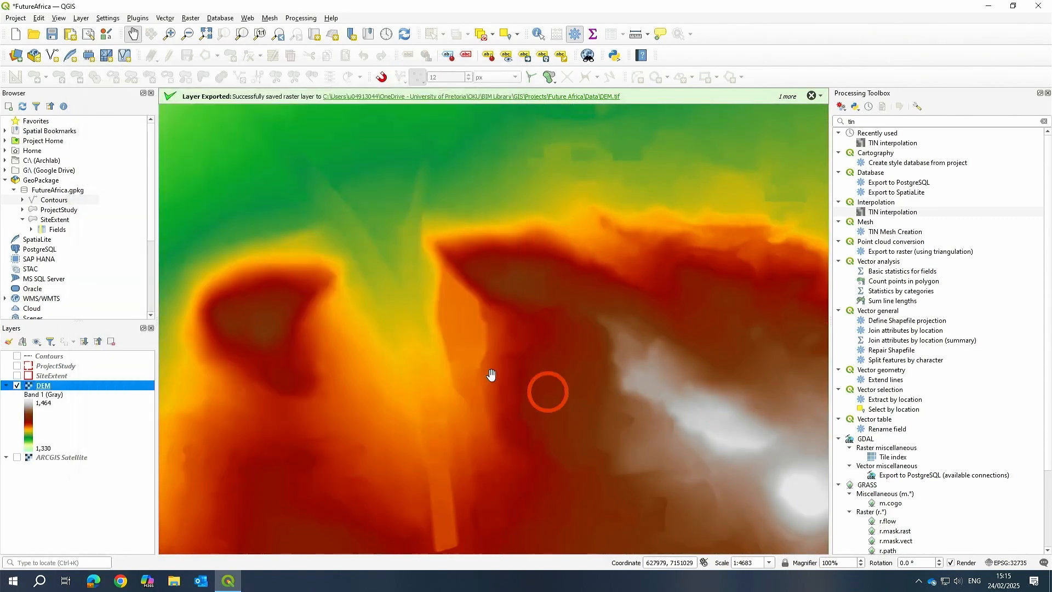
Pan and zoom around the map to examine the coloured DEM.
scroll(488, 239, "down", 2)
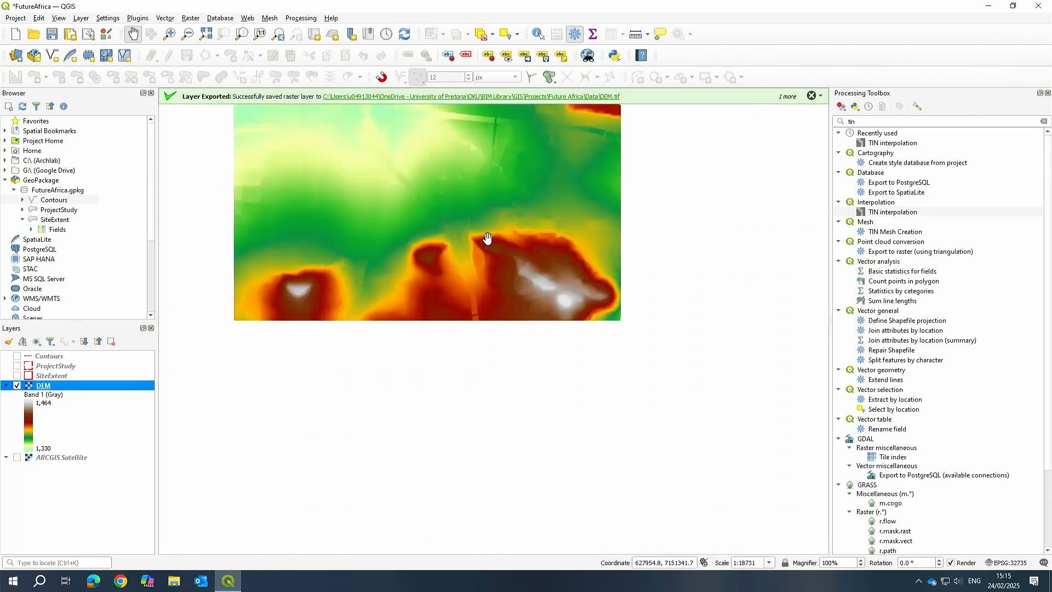
left_click_drag(482, 179, 535, 287)
scroll(432, 207, "up", 2)
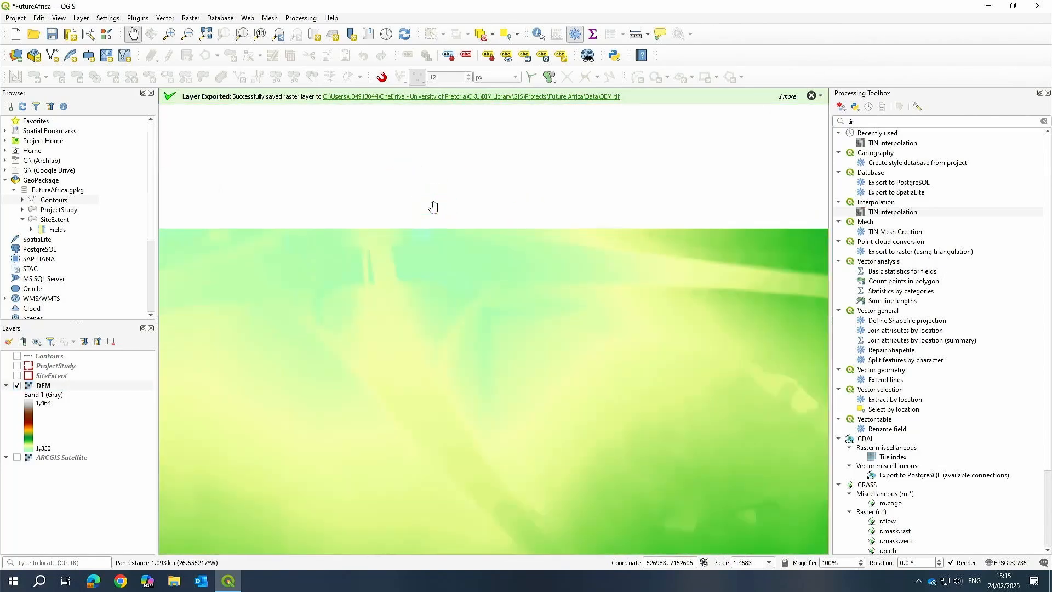
left_click_drag(639, 447, 551, 264)
scroll(531, 290, "down", 2)
left_click(44, 403)
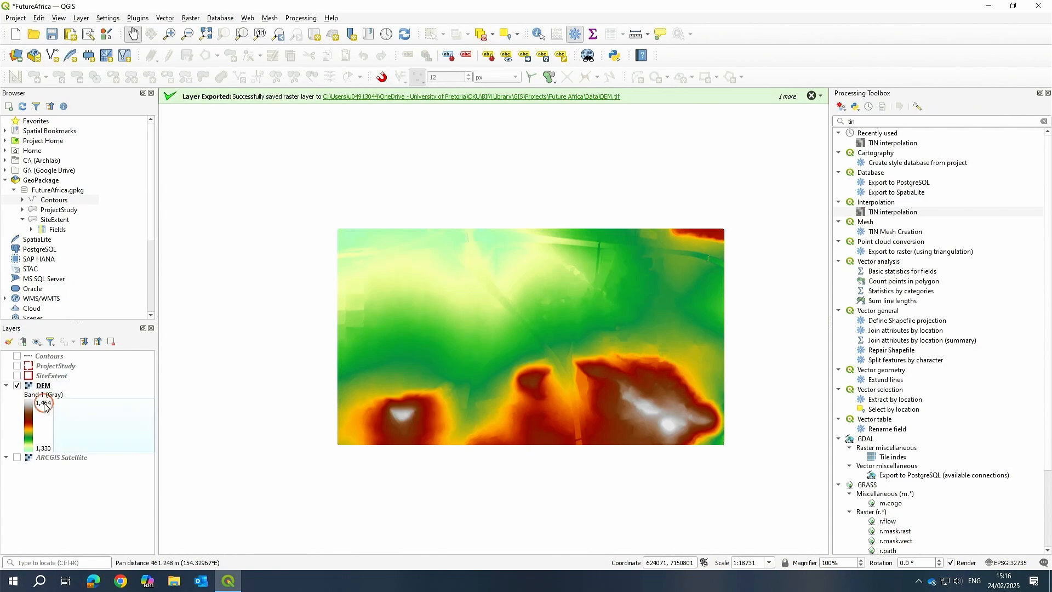
scroll(666, 430, "up", 2)
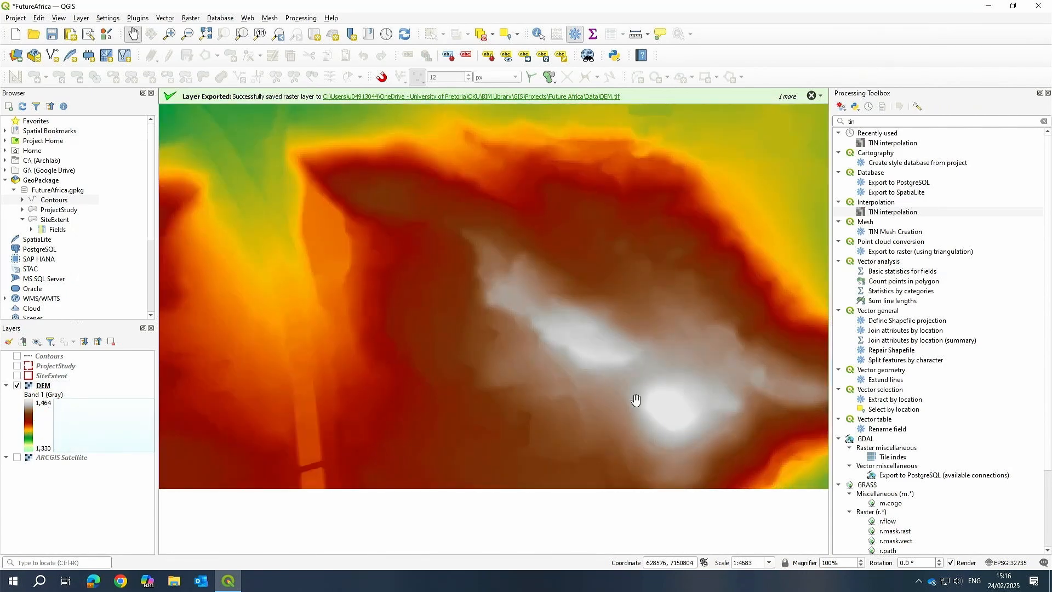
scroll(605, 358, "down", 2)
scroll(650, 376, "up", 1)
left_click_drag(651, 375, 531, 186)
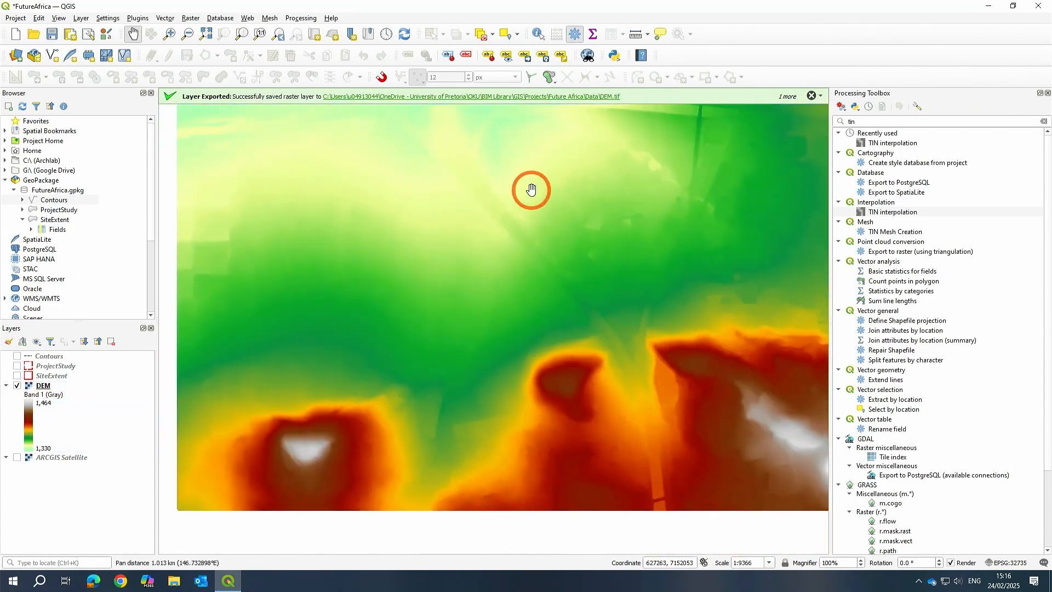
Display the Contours layer over the coloured DEM.
left_click(17, 357)
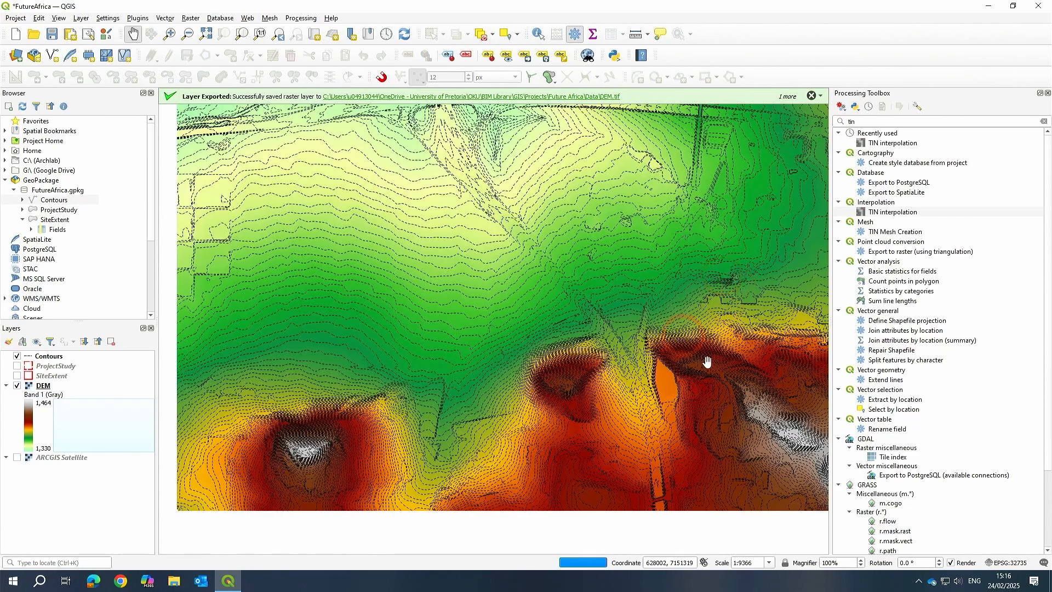
scroll(704, 357, "up", 2)
scroll(388, 294, "down", 2)
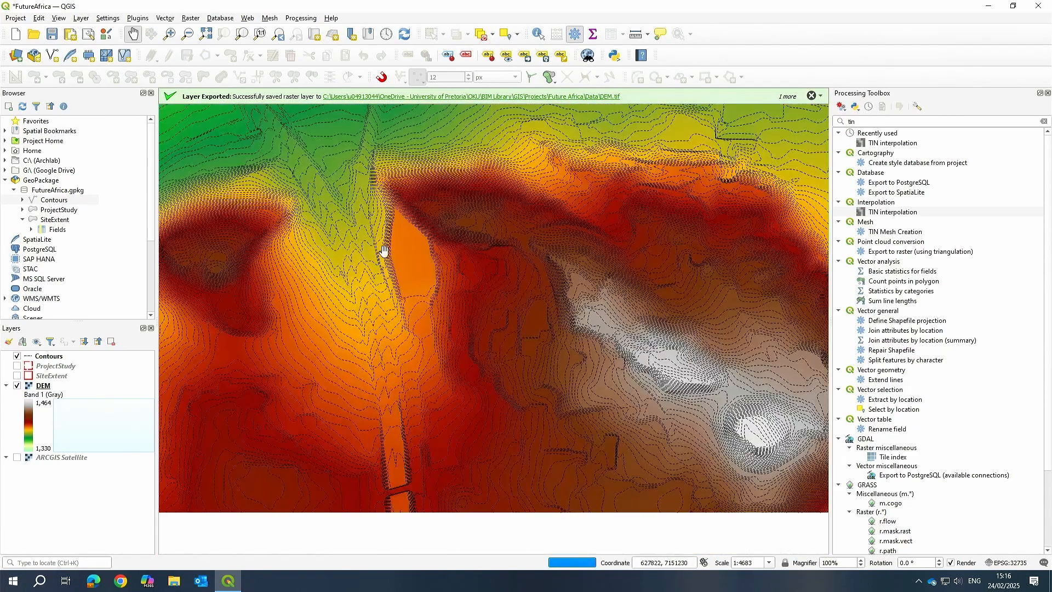
Pan and zoom around the map to inspect the contours and labels over the DEM.
left_click_drag(387, 293, 492, 245)
scroll(492, 245, "down", 2)
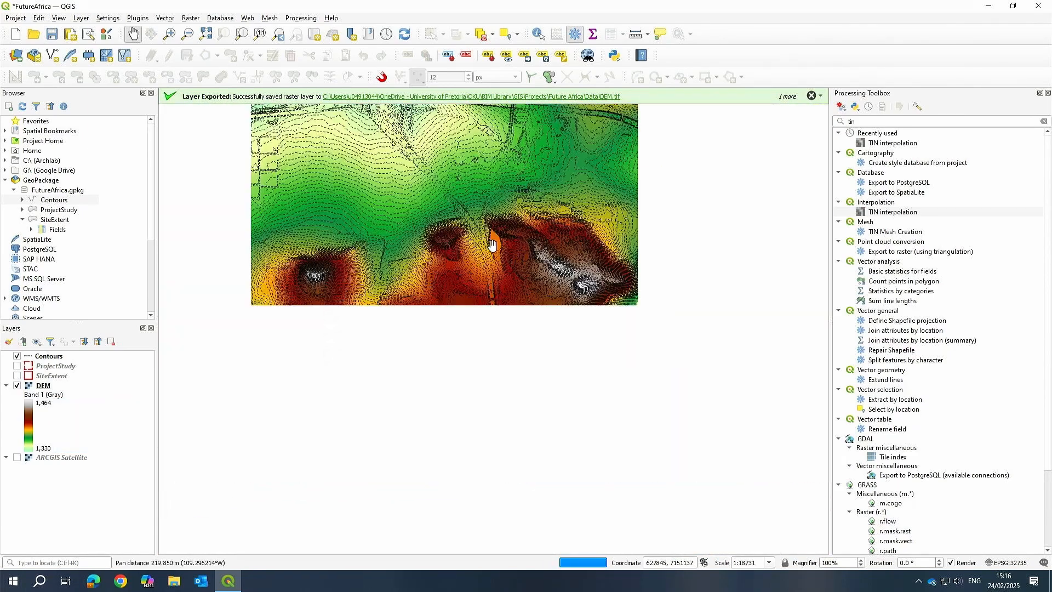
scroll(453, 263, "up", 1)
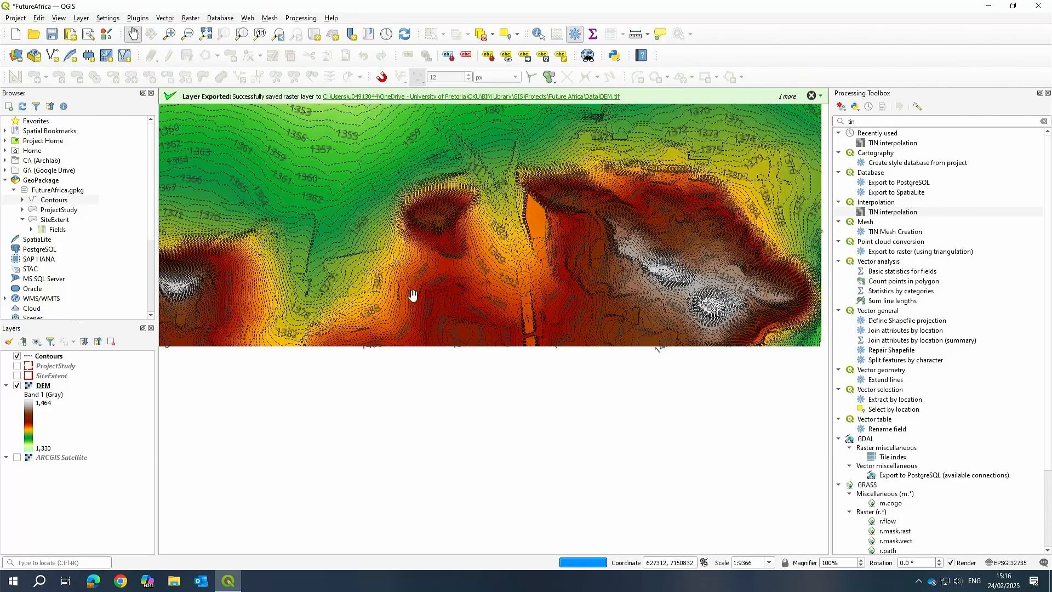
left_click_drag(305, 284, 418, 176)
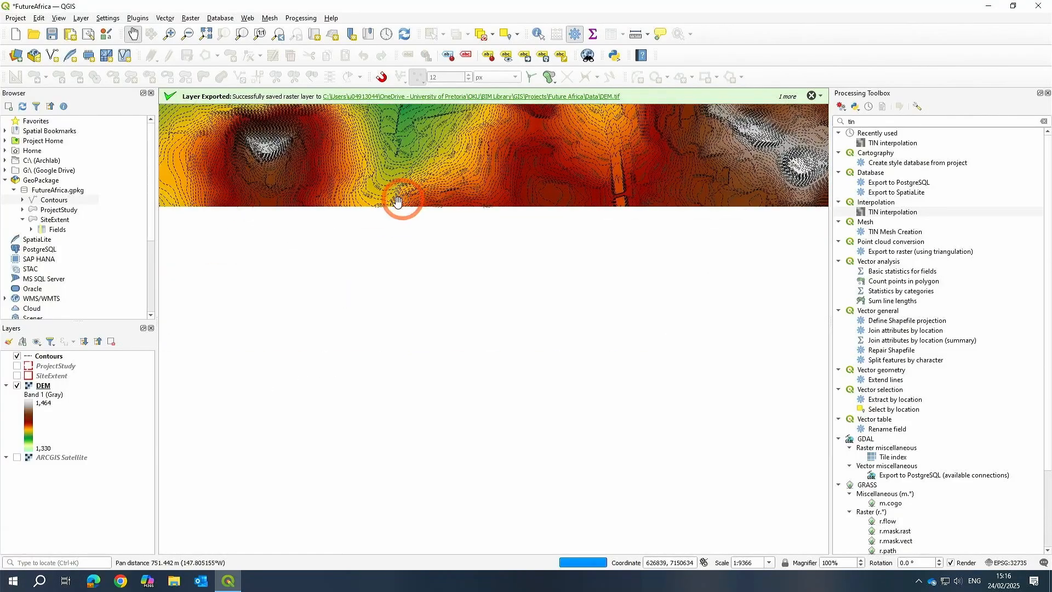
scroll(469, 270, "down", 2)
left_click_drag(470, 270, 469, 371)
scroll(462, 258, "up", 1)
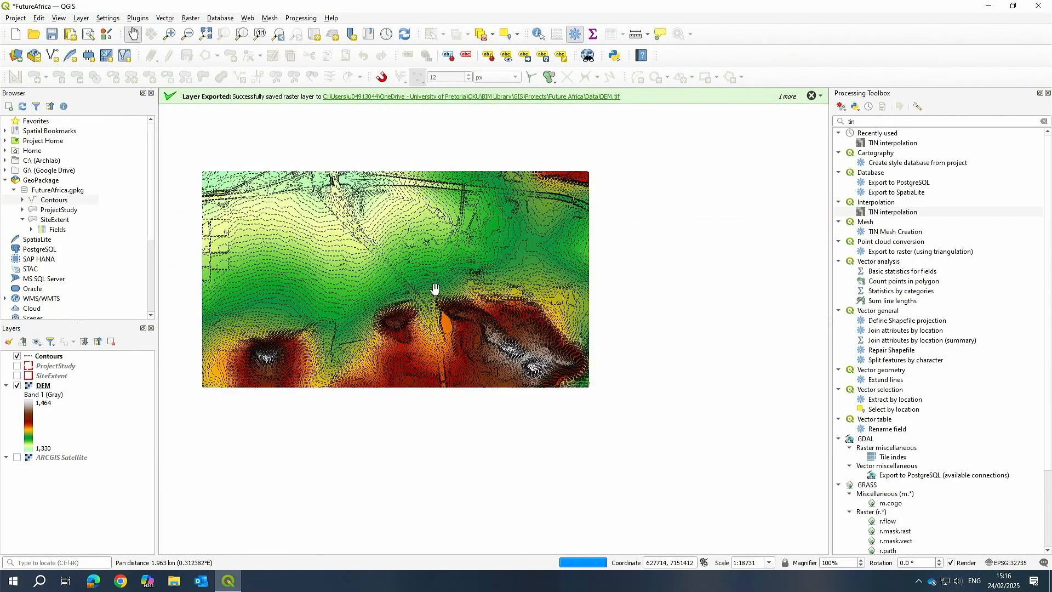
left_click_drag(433, 267, 494, 279)
left_click_drag(397, 298, 470, 318)
scroll(470, 324, "up", 1)
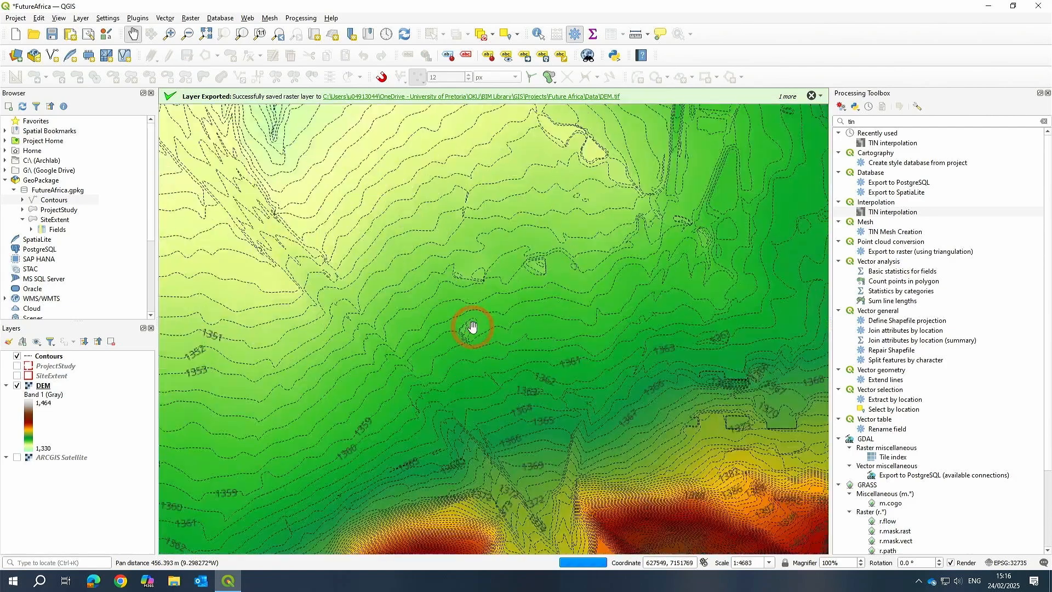
scroll(464, 328, "down", 1)
scroll(446, 329, "up", 1)
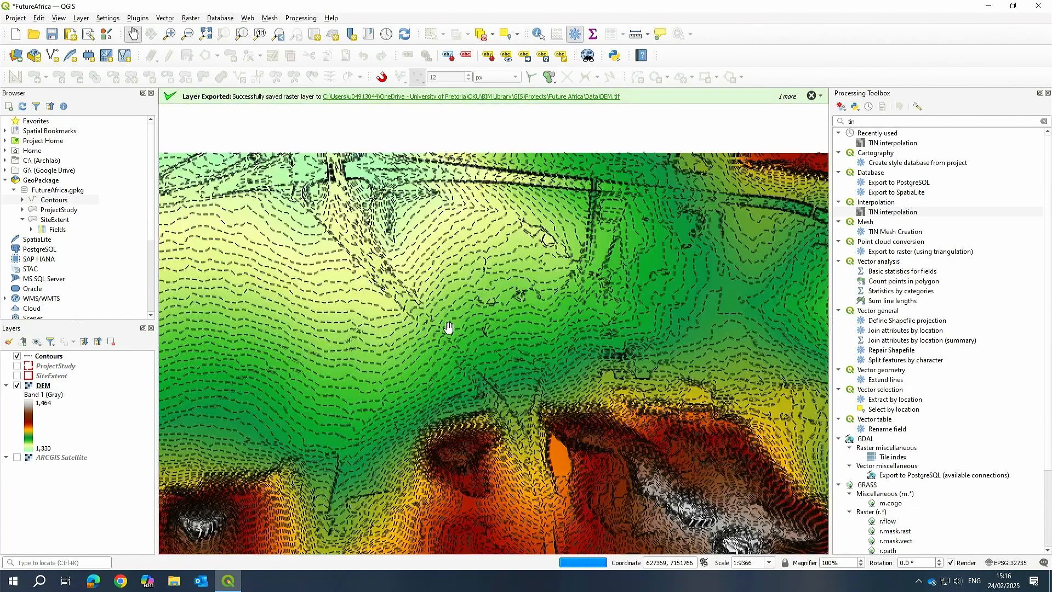
left_click_drag(451, 334, 470, 313)
scroll(491, 312, "down", 1)
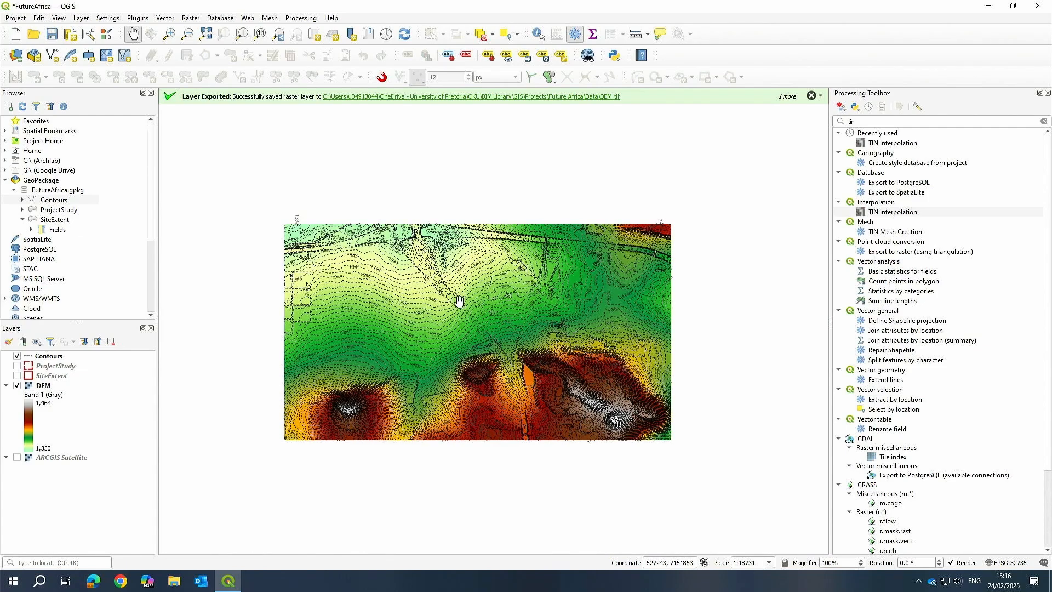
scroll(380, 353, "up", 1)
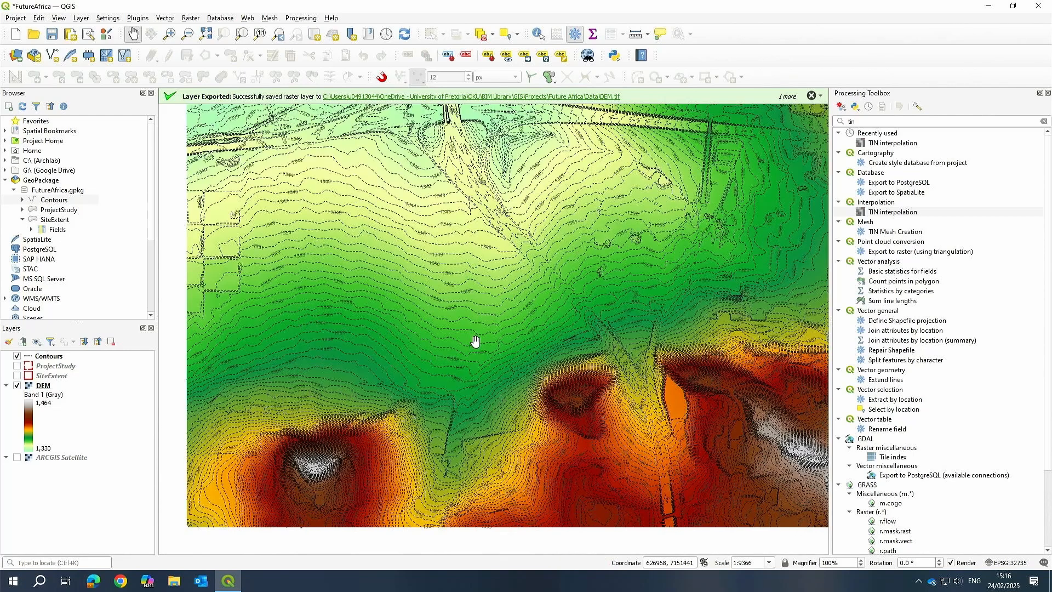
scroll(475, 342, "down", 1)
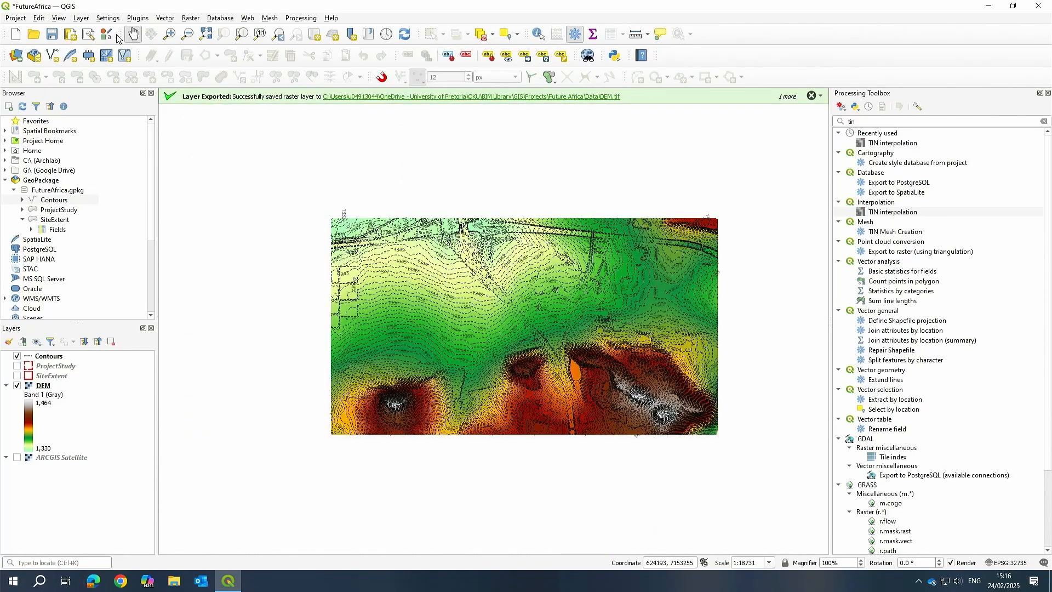
Create a new print layout titled A1.
left_click(73, 35)
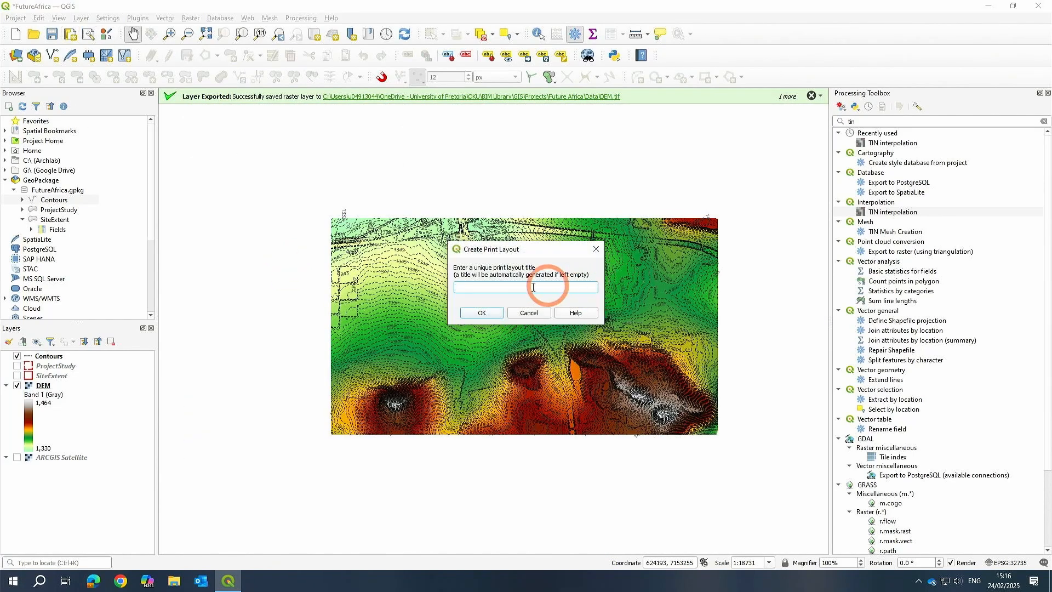
type("a3")
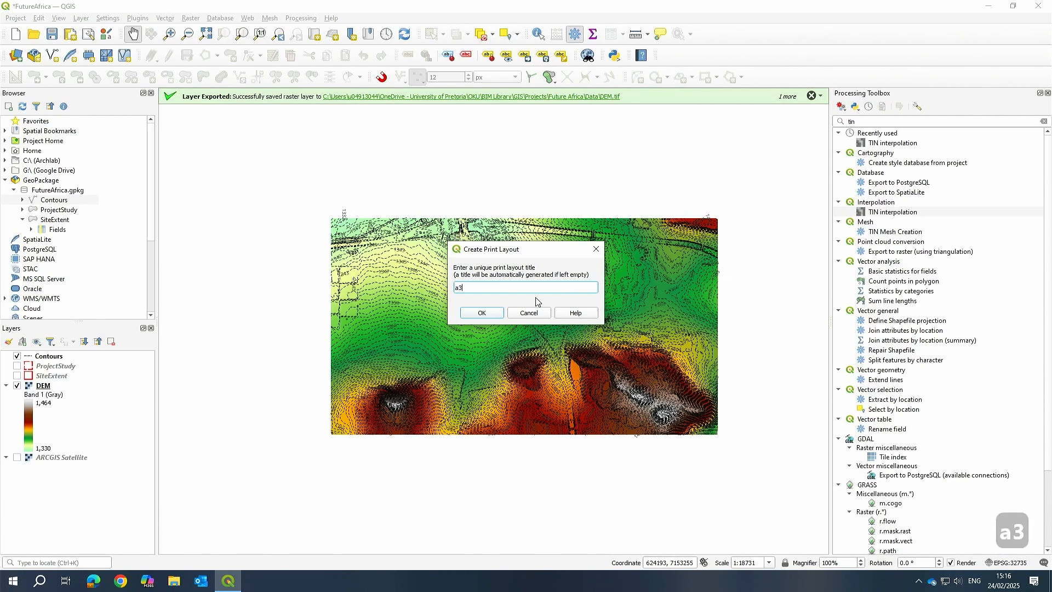
key("BackSpace")
key("BackSpace")
type("a1")
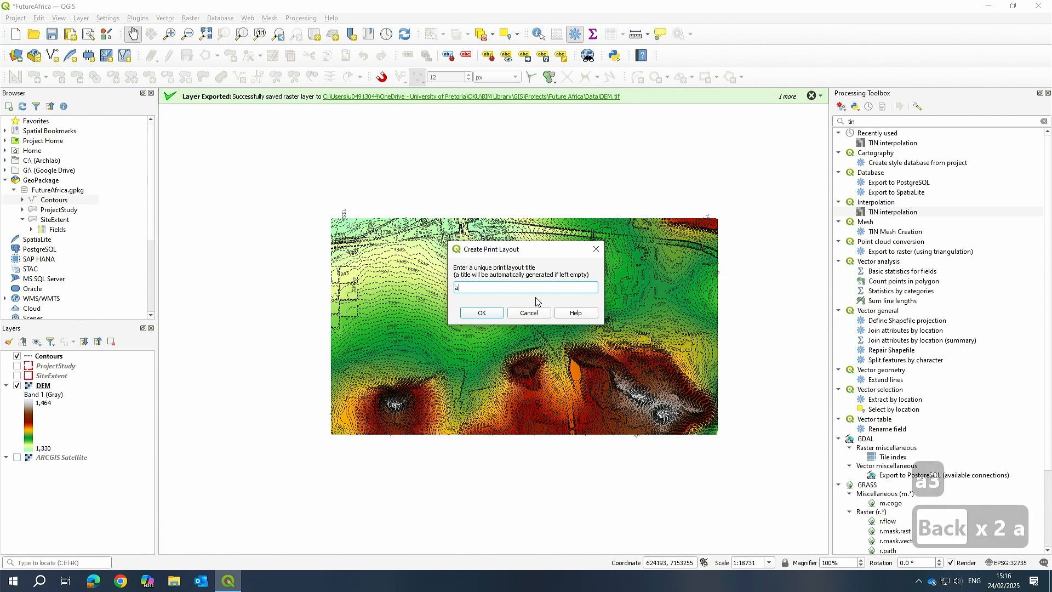
key("BackSpace")
key("BackSpace")
key("Caps_Lock")
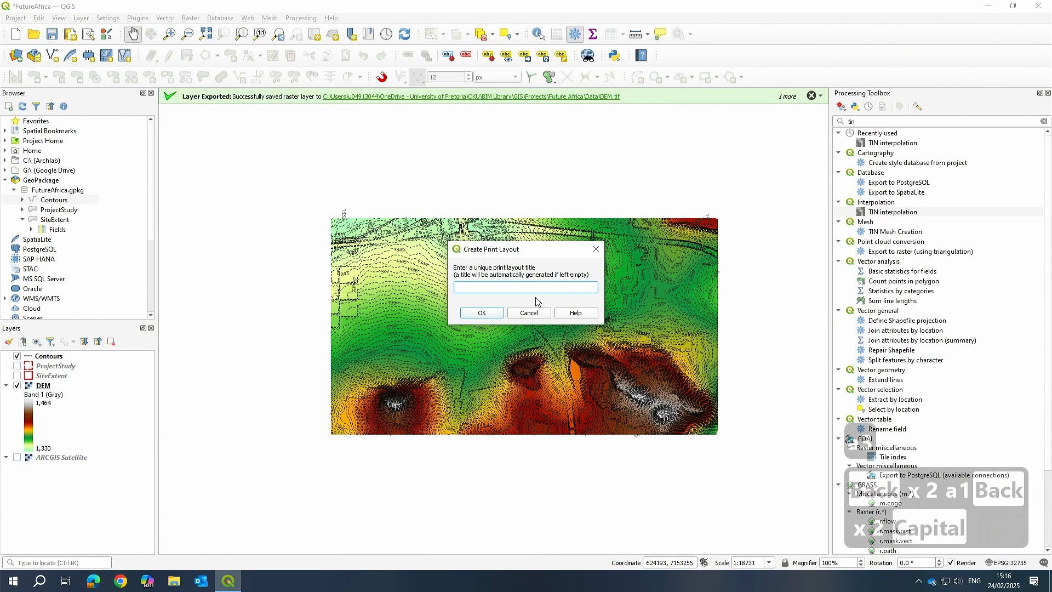
type("A1")
key("Return")
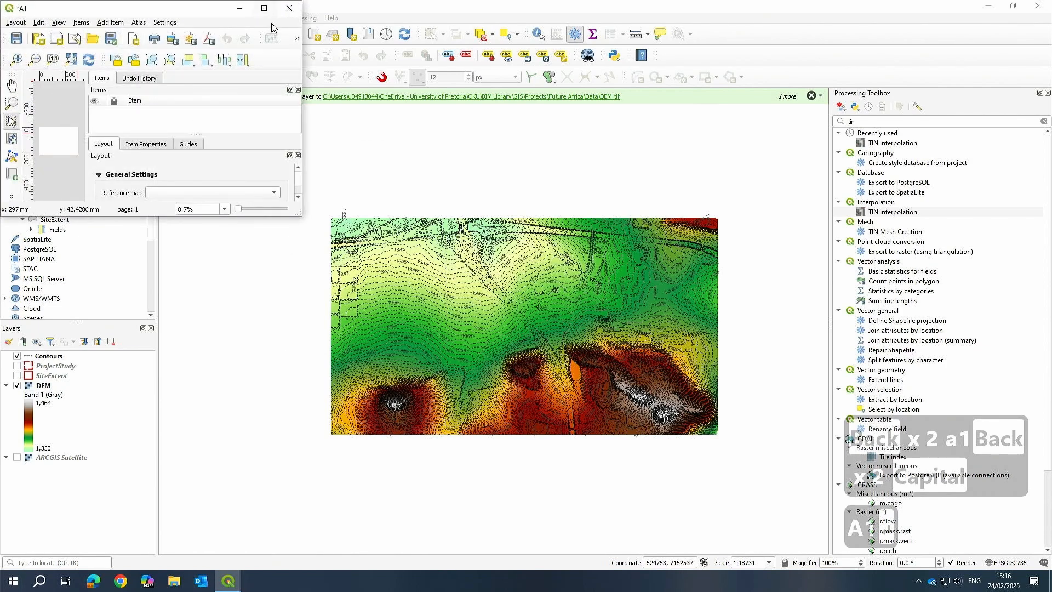
Set the layout page size to A3 in Portrait orientation.
left_click(264, 8)
right_click(430, 323)
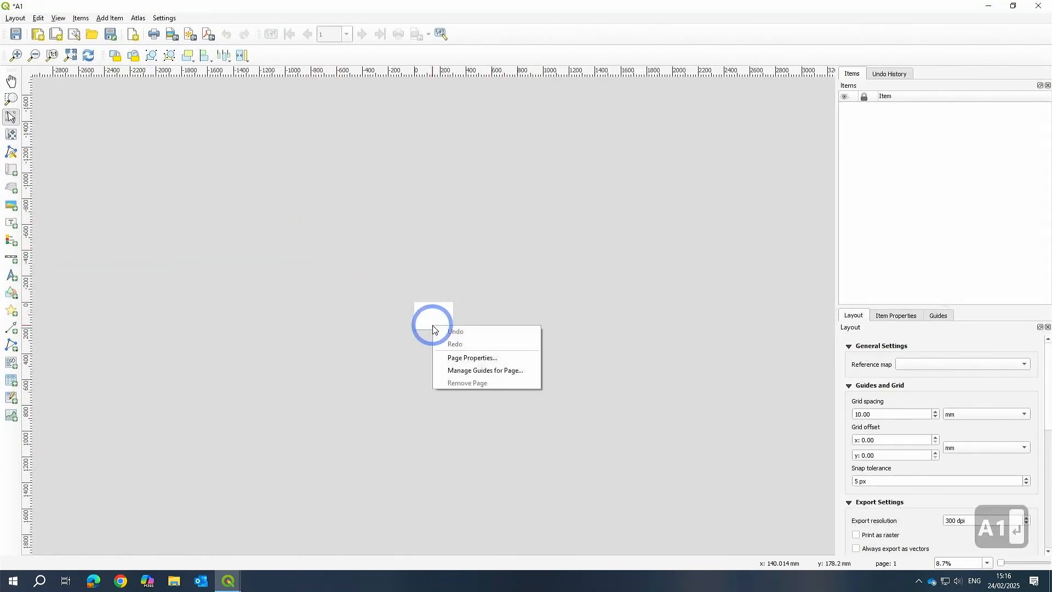
left_click(475, 366)
left_click(936, 367)
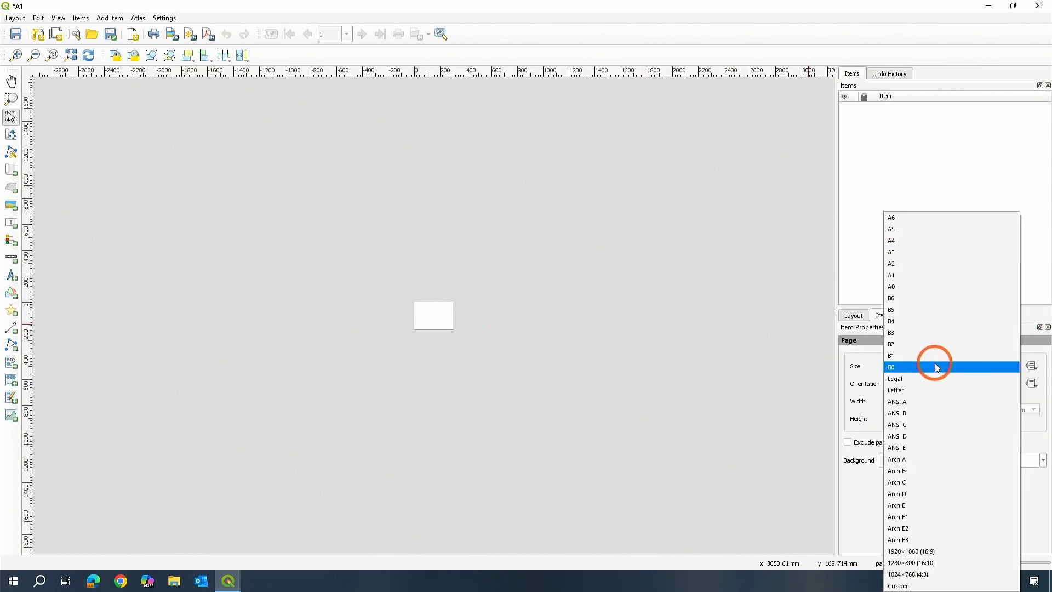
left_click(911, 249)
left_click(906, 412)
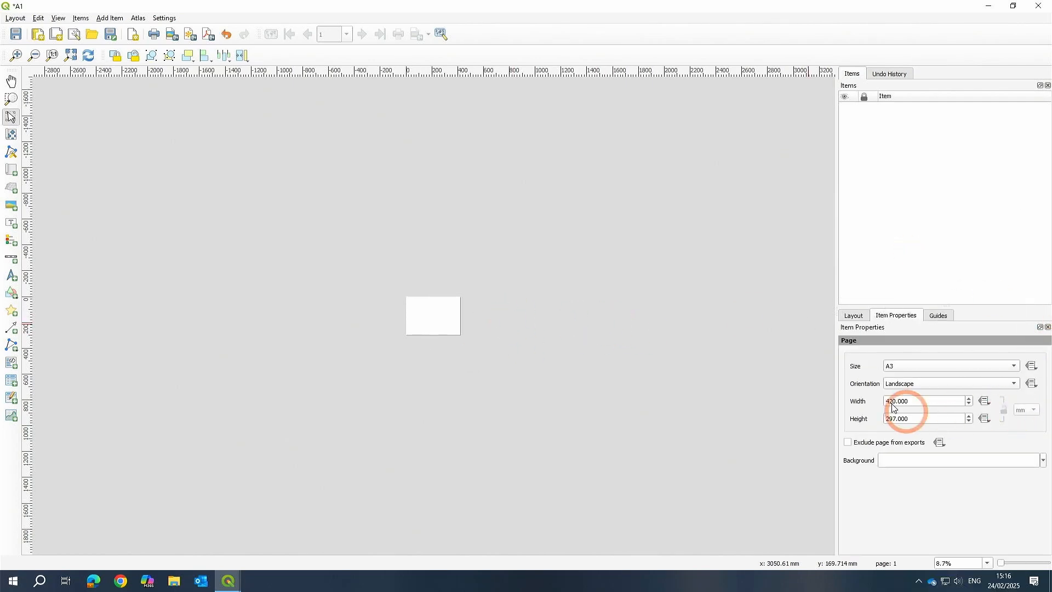
left_click(906, 379)
left_click(902, 367)
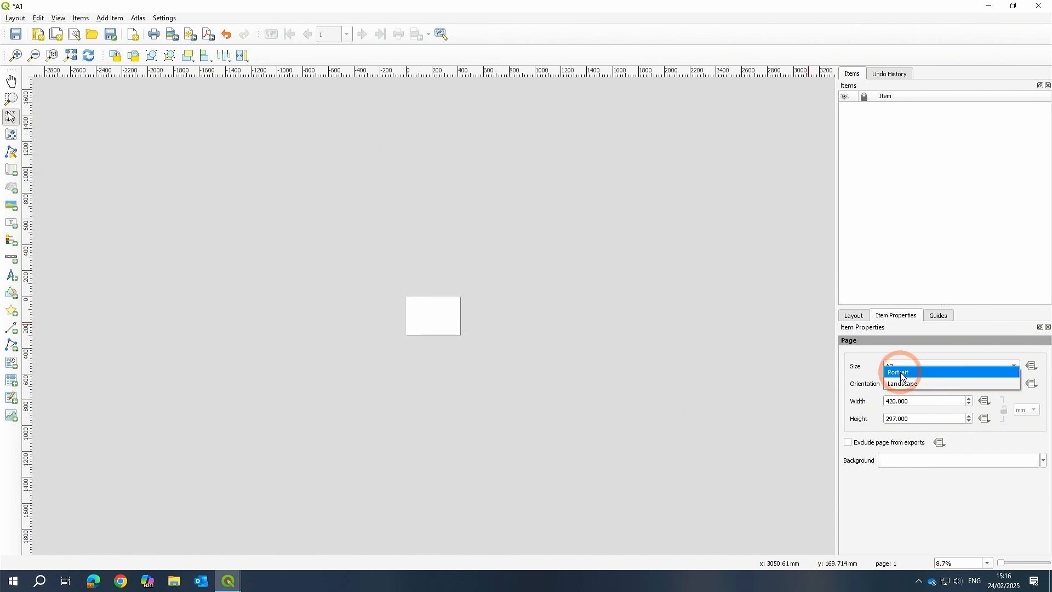
scroll(448, 308, "up", 3)
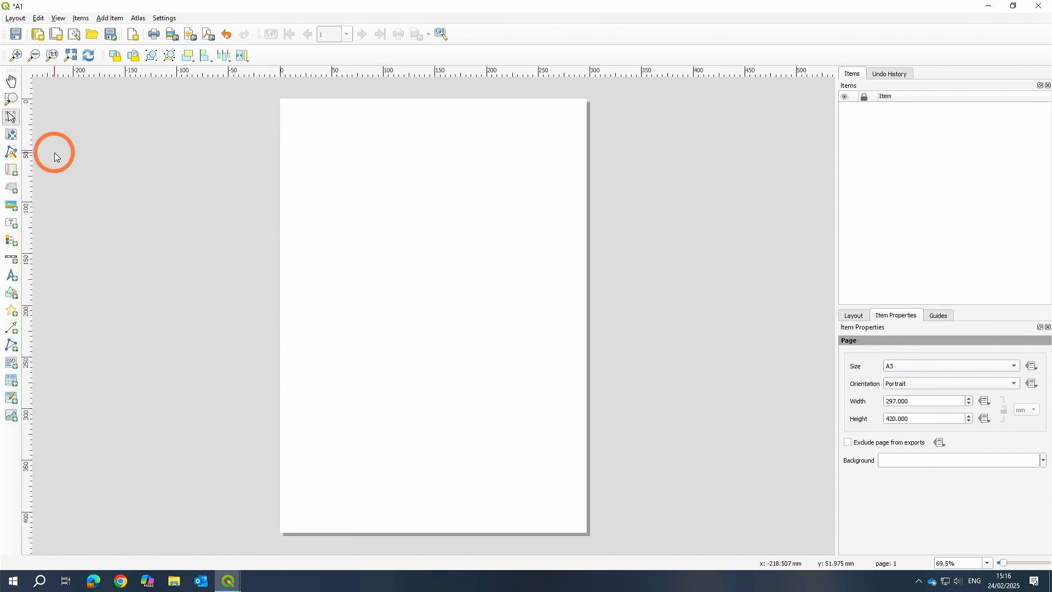
Add a map item about 260 mm wide across the upper part of the page.
left_click(13, 171)
left_click_drag(293, 116, 589, 265)
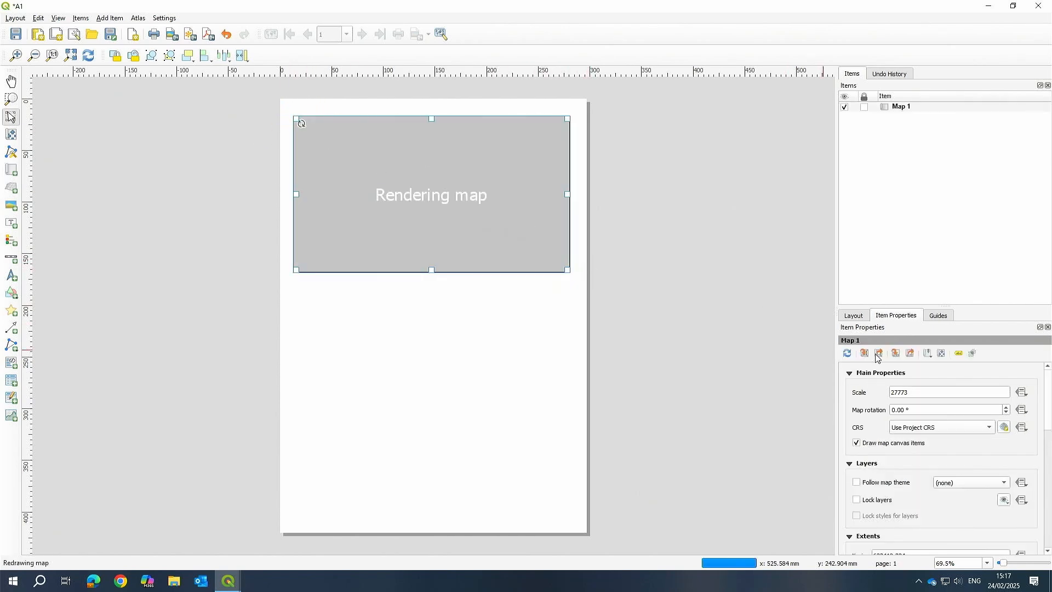
left_click(854, 318)
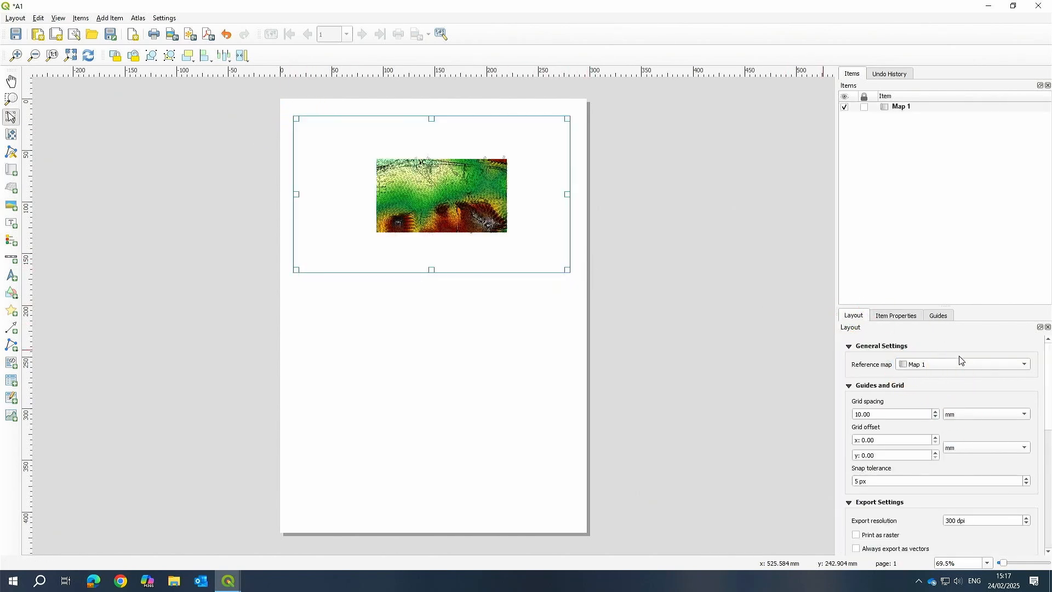
Set the map item's scale to 5000.
left_click_drag(461, 249, 462, 248)
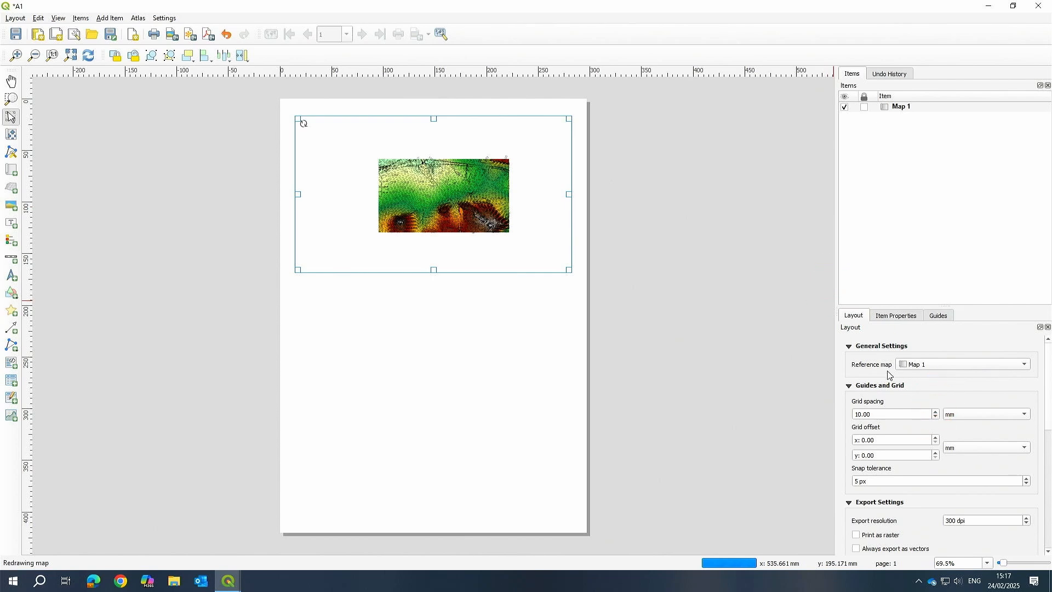
left_click(907, 314)
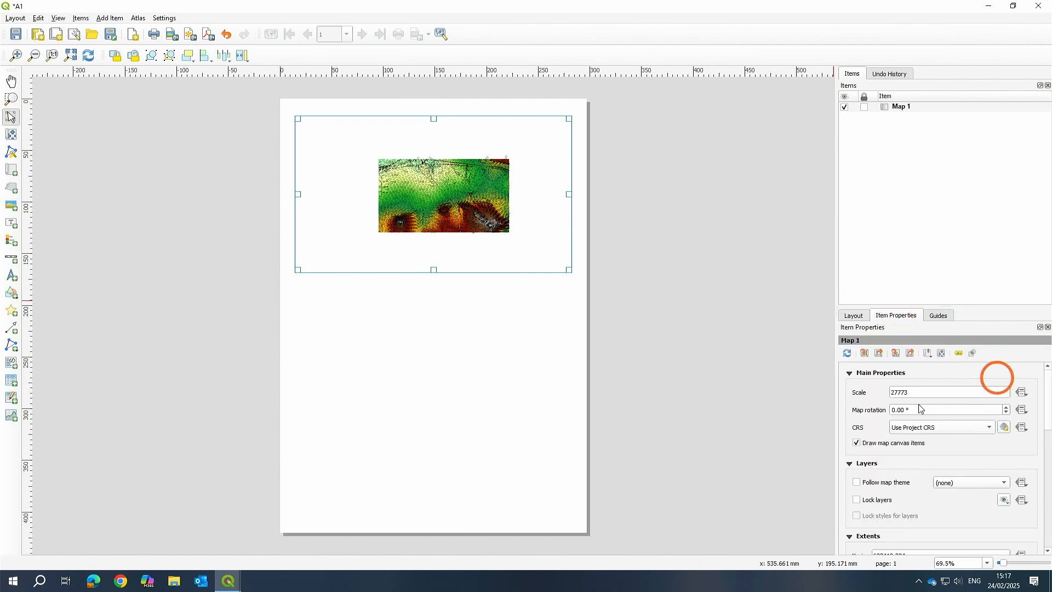
double_click(942, 391)
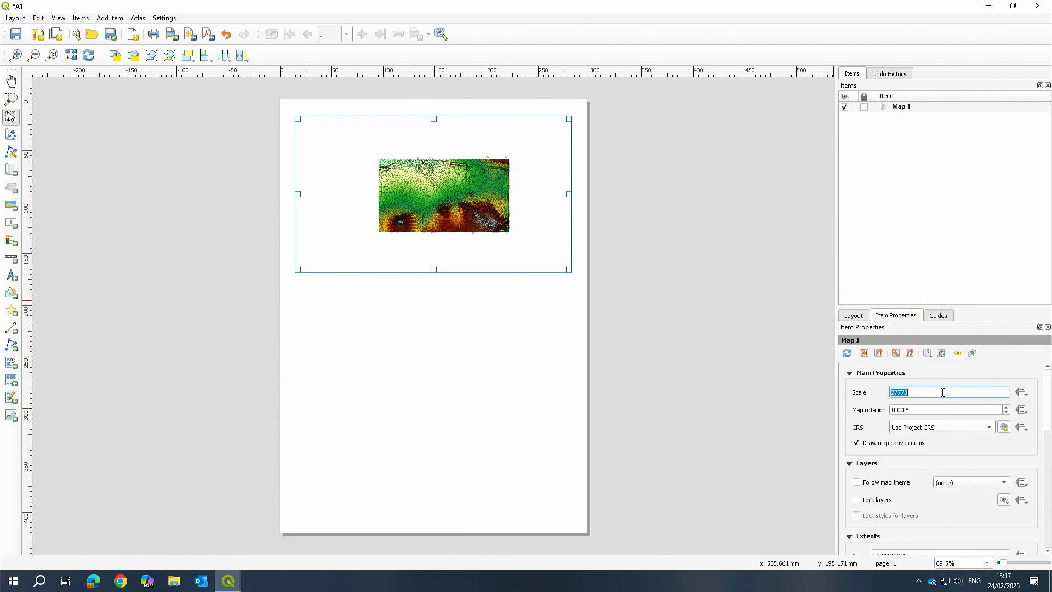
type("5000")
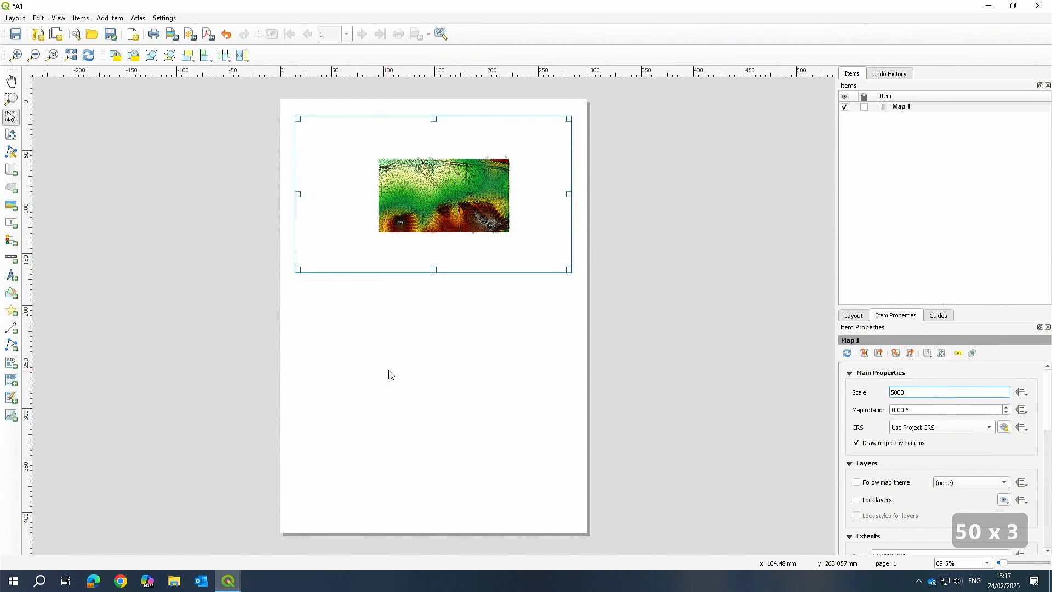
left_click(745, 381)
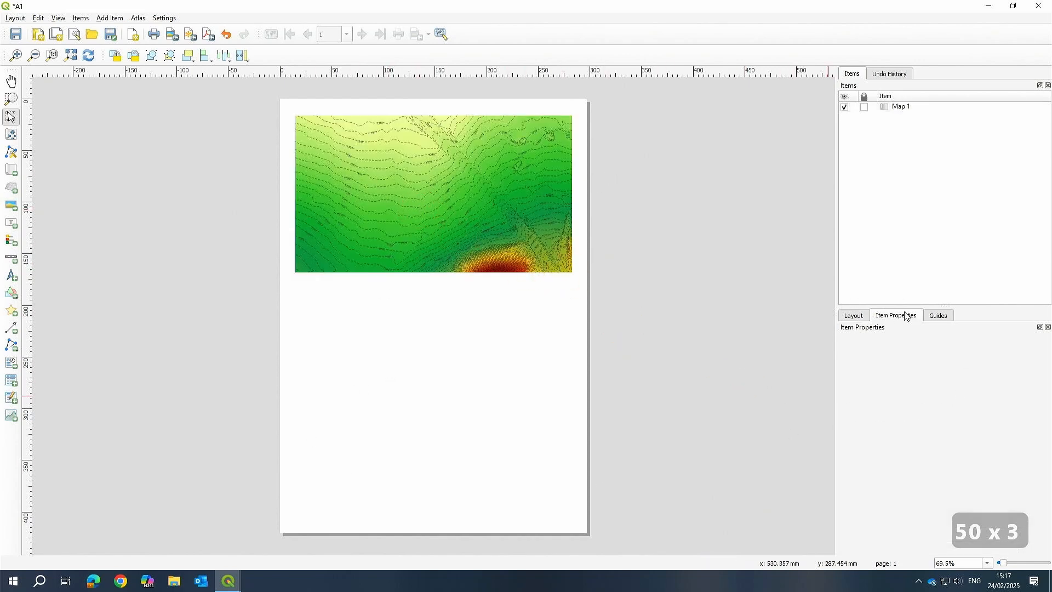
Try map scales of 1000 and then 10000.
left_click(497, 230)
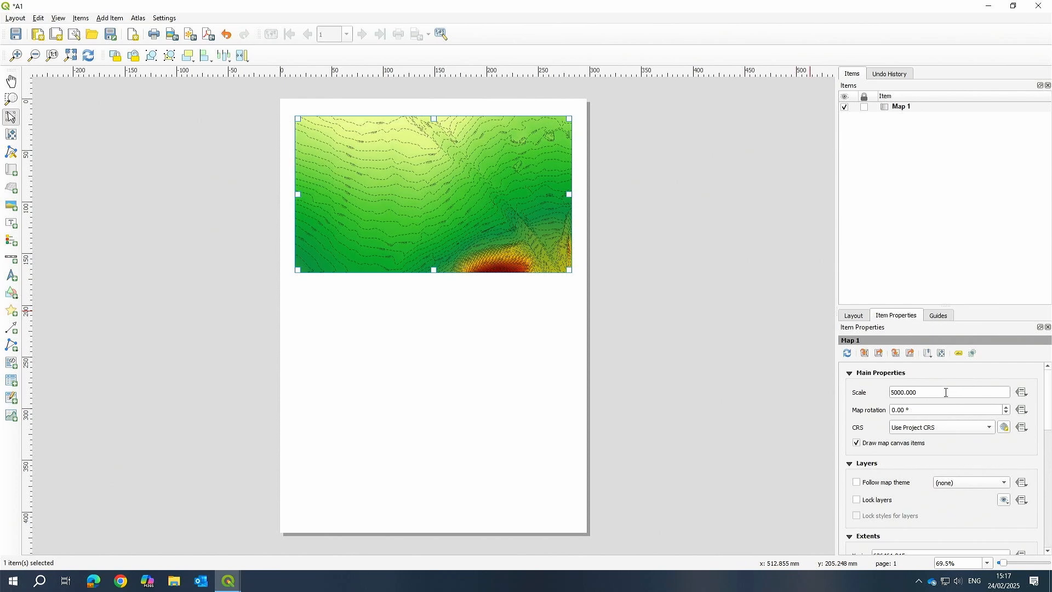
left_click_drag(947, 392, 866, 394)
type("1000")
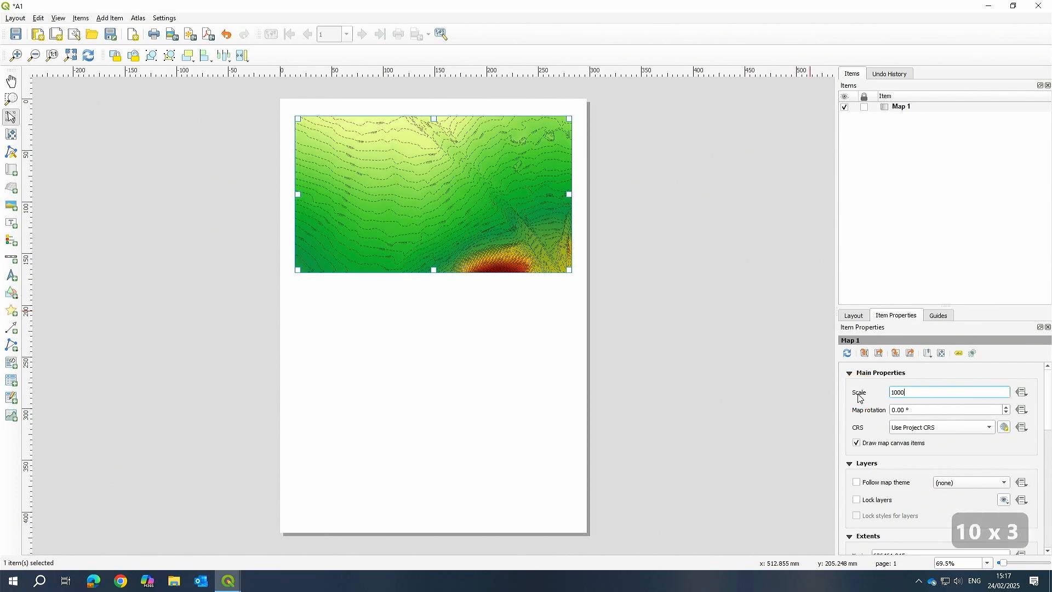
key("Return")
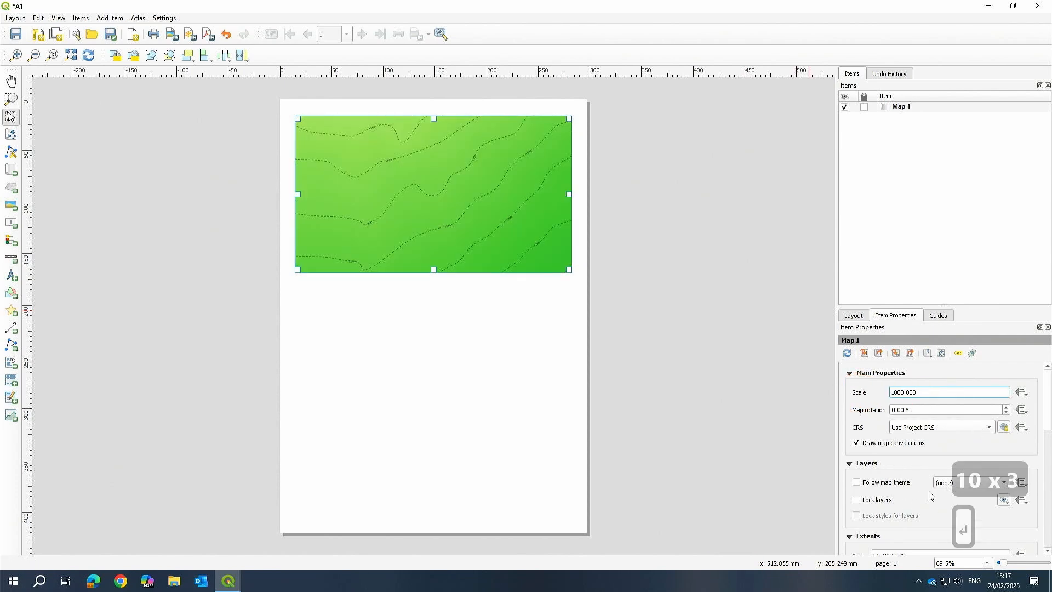
left_click_drag(926, 391, 882, 392)
type("10000")
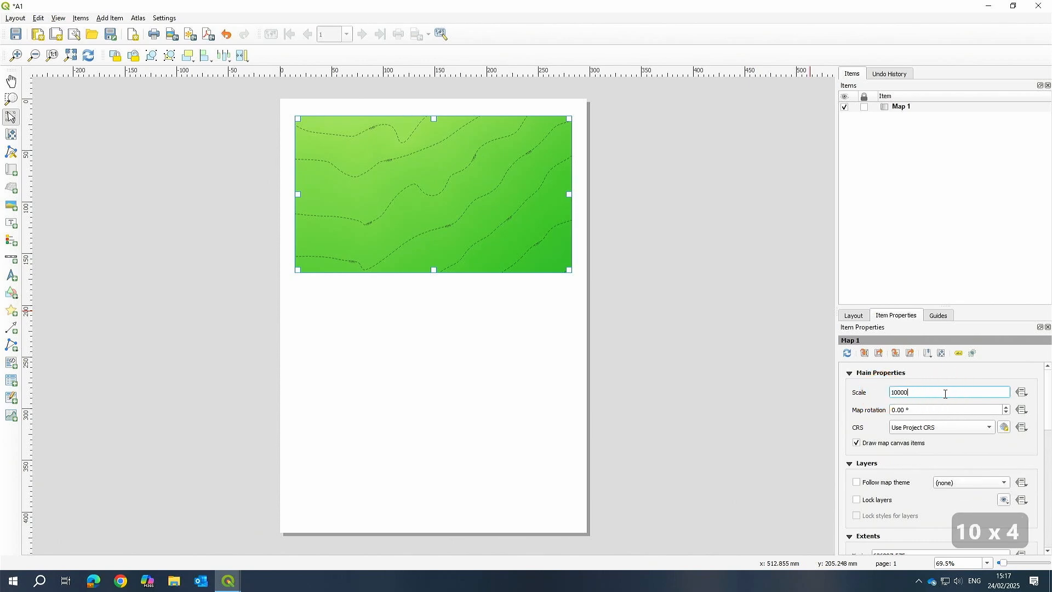
key("Return")
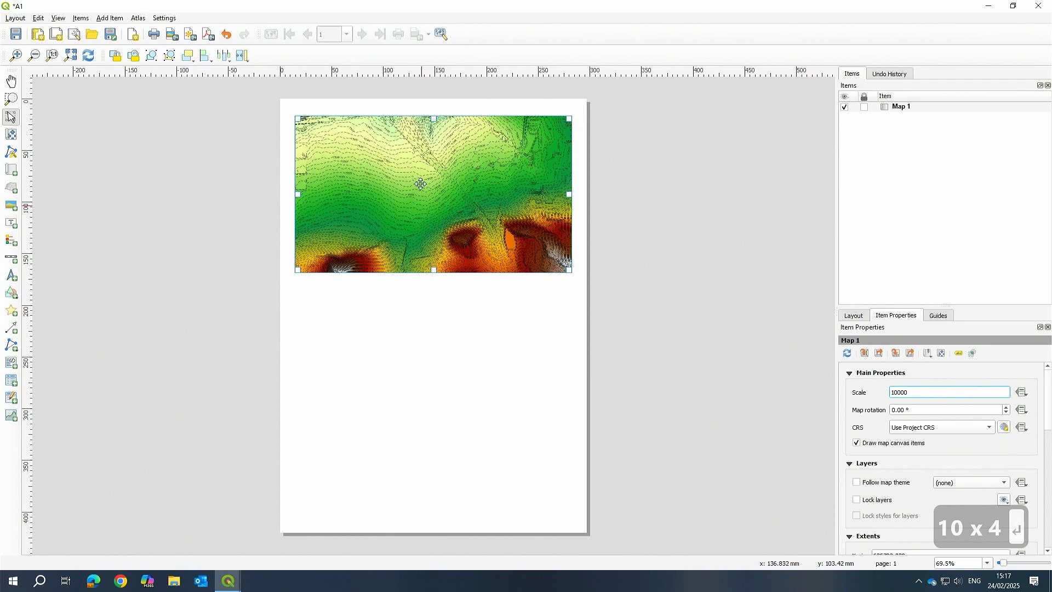
Set the map scale to 20000 and pan the map content inside the frame.
left_click_drag(937, 397, 870, 399)
type("2000")
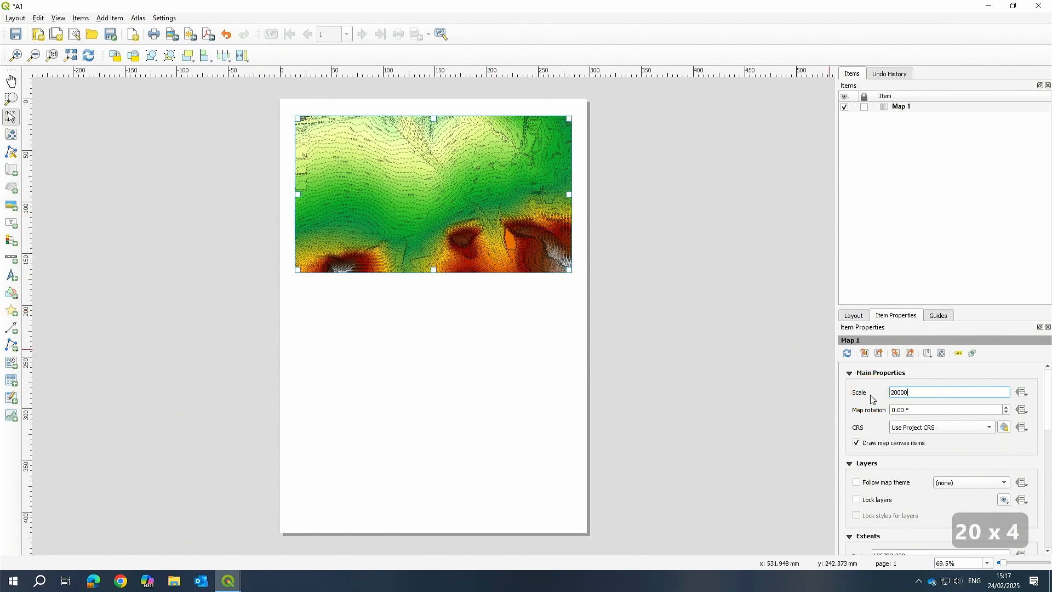
key("Return")
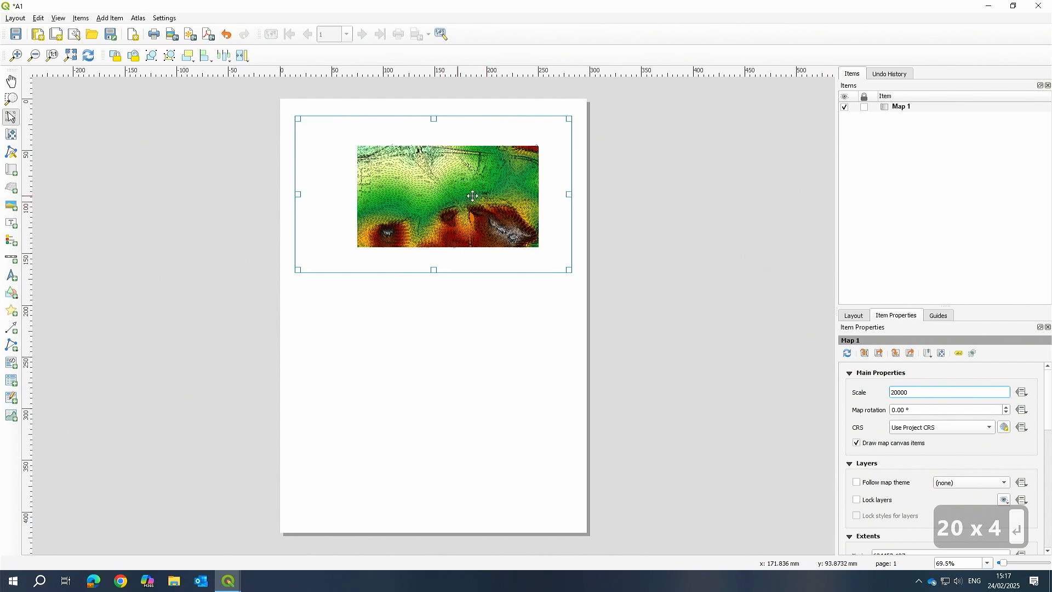
left_click(11, 134)
left_click_drag(423, 211, 371, 186)
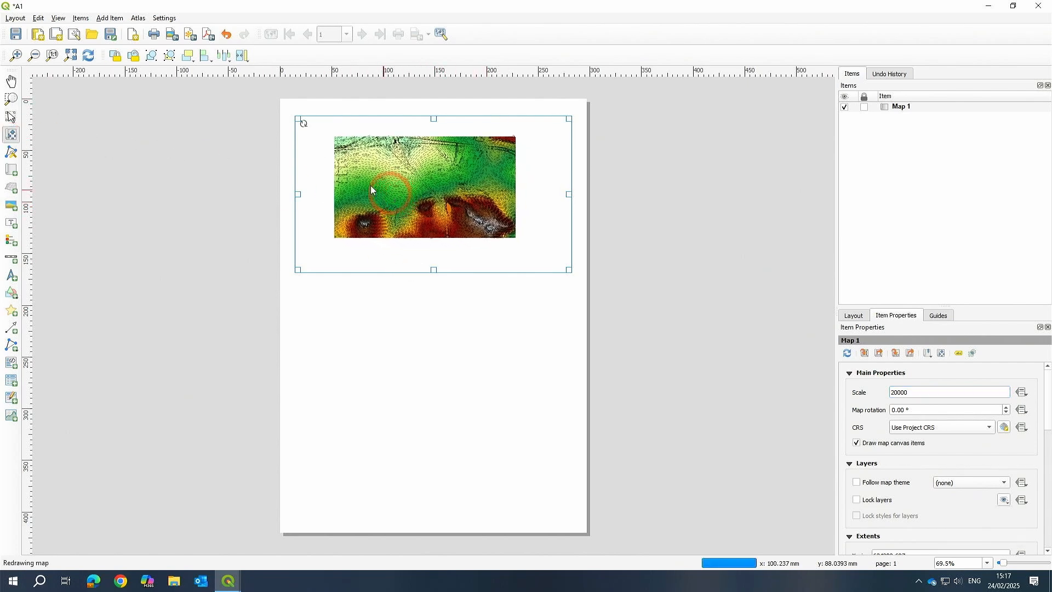
Shrink the map frame by pulling in its left, right and bottom edges.
left_click(11, 117)
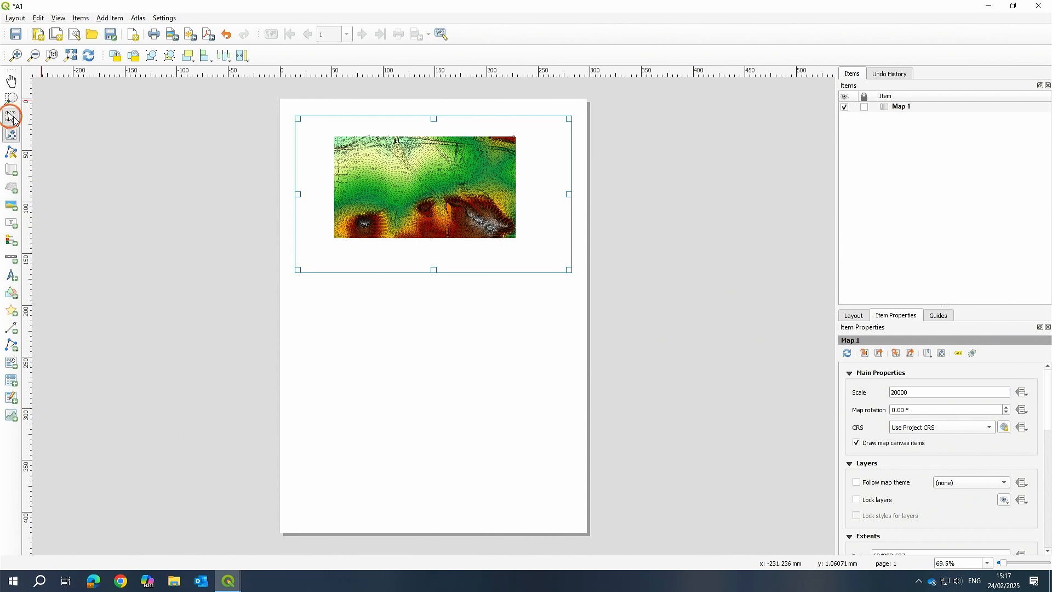
left_click(297, 194)
left_click_drag(310, 194, 338, 194)
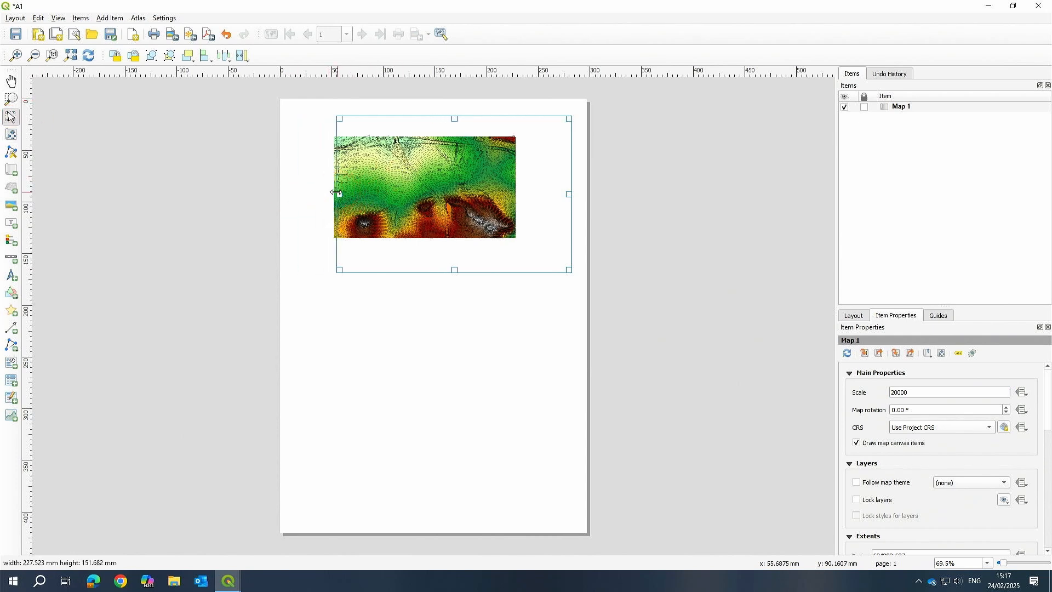
left_click_drag(571, 192, 518, 194)
left_click_drag(430, 269, 429, 204)
left_click(430, 124)
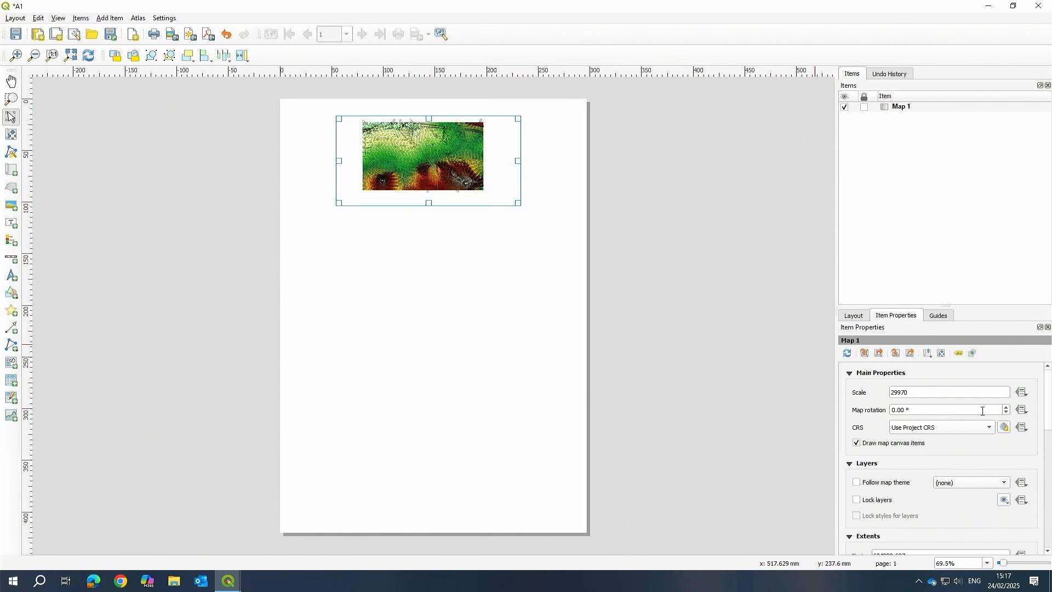
Set the map scale to 15000.
left_click(857, 393)
type("15000")
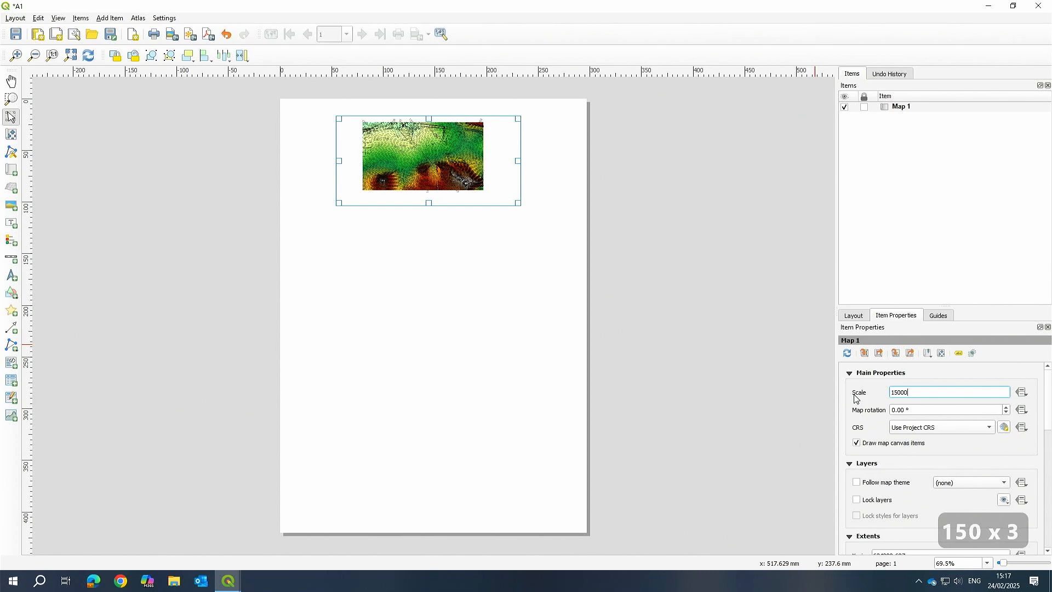
key("Return")
scroll(458, 171, "up", 1)
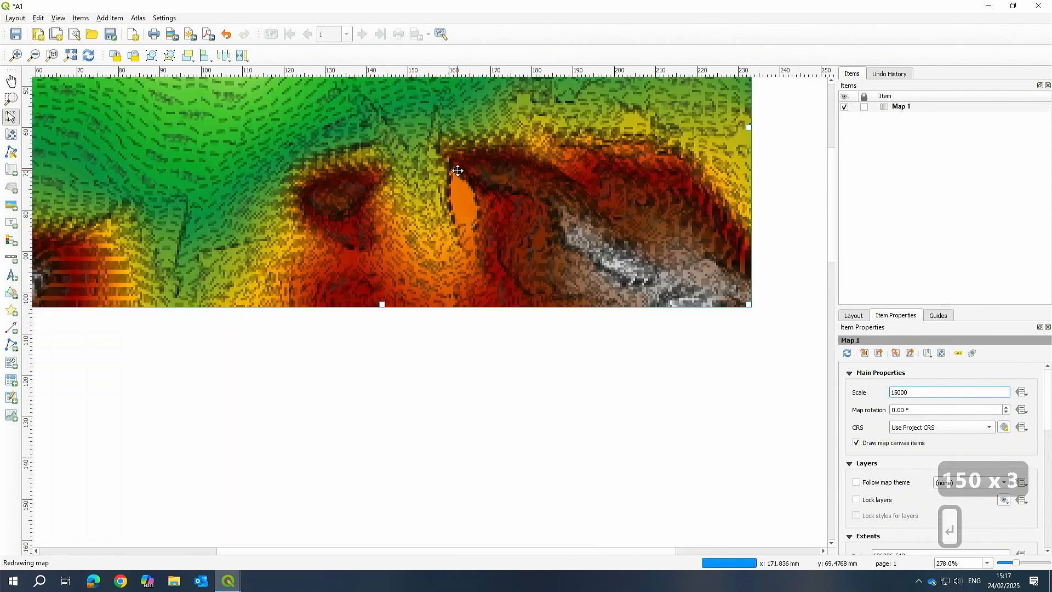
left_click_drag(450, 183, 419, 233)
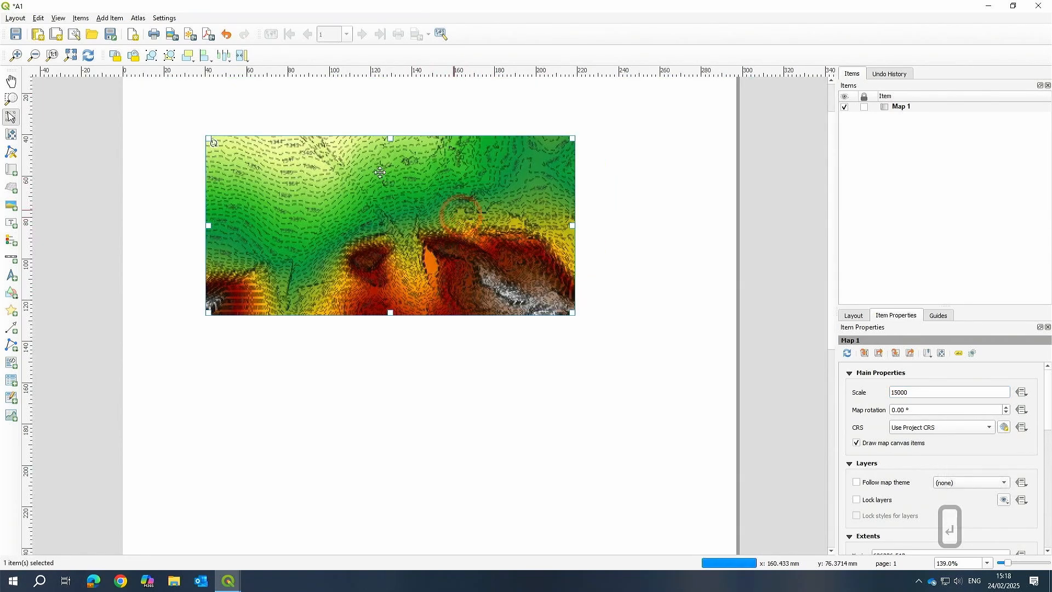
Pan the map content to shift the DEM within the frame.
left_click(11, 135)
left_click(400, 139)
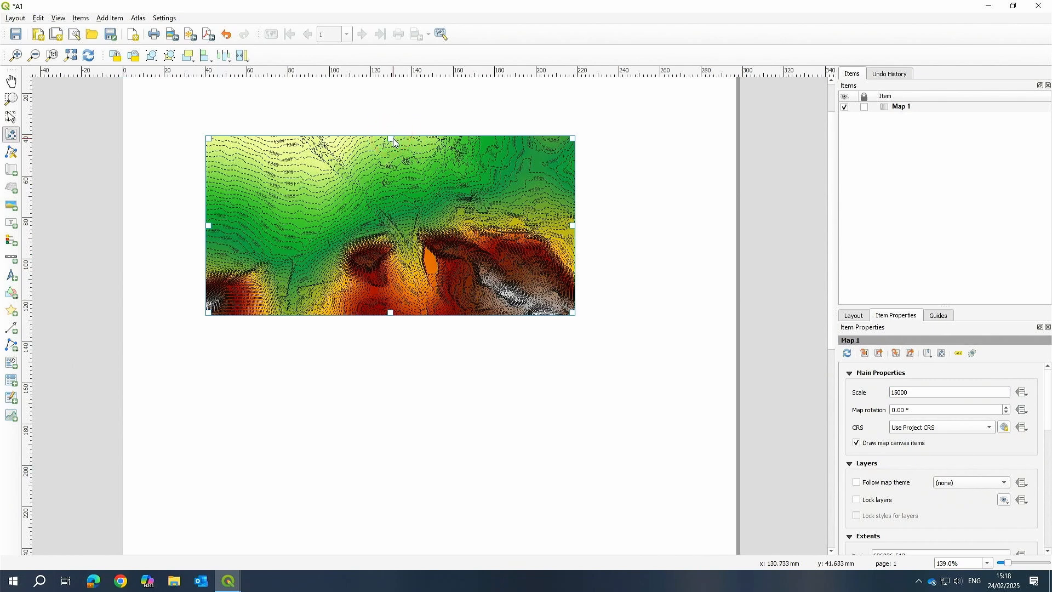
left_click_drag(394, 188, 474, 241)
left_click(669, 258)
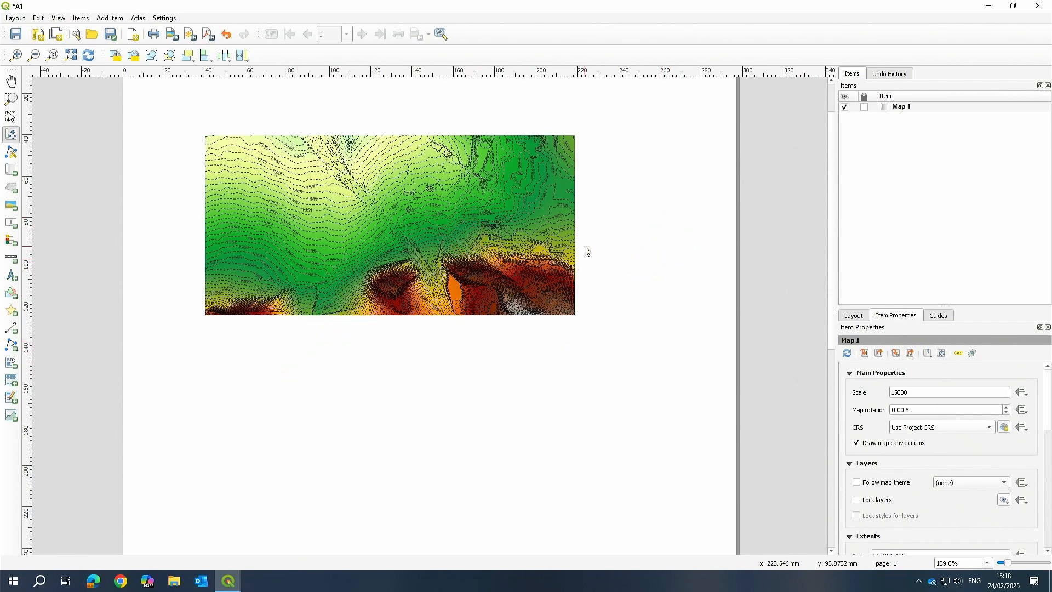
left_click(616, 211)
Set the map scale to 10000.
double_click(876, 397)
type("1")
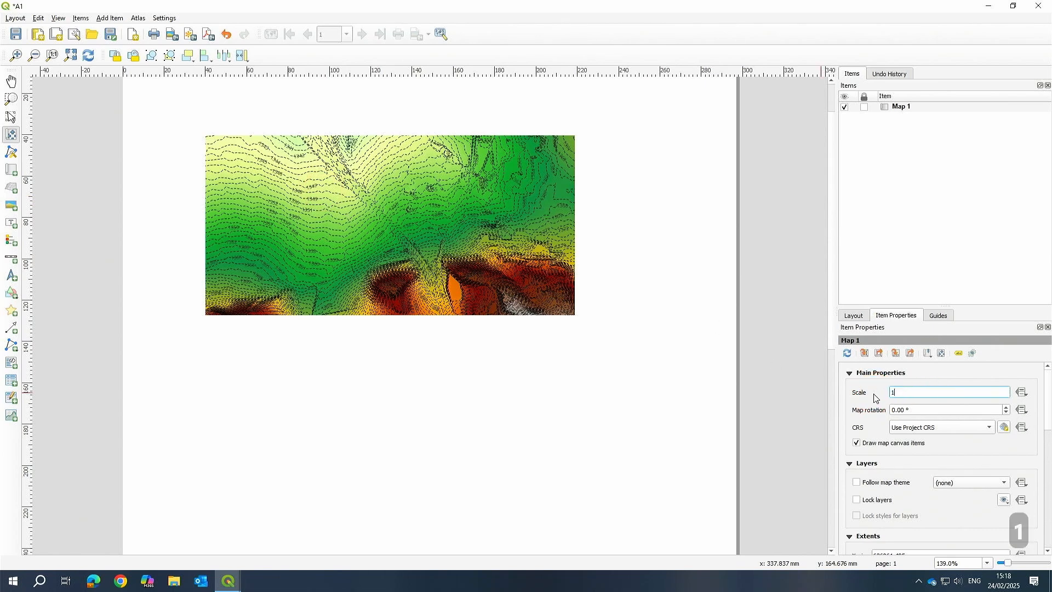
type("0000")
key("Return")
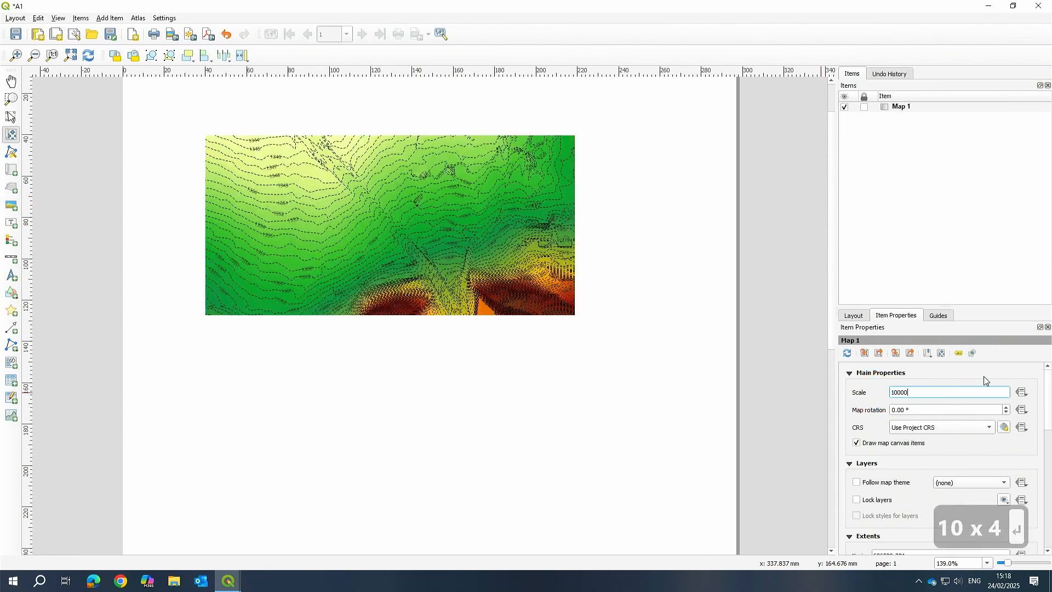
left_click(11, 116)
Enlarge the map frame on all four sides to about 263 mm wide and 140 mm tall.
left_click(343, 324)
left_click(390, 308)
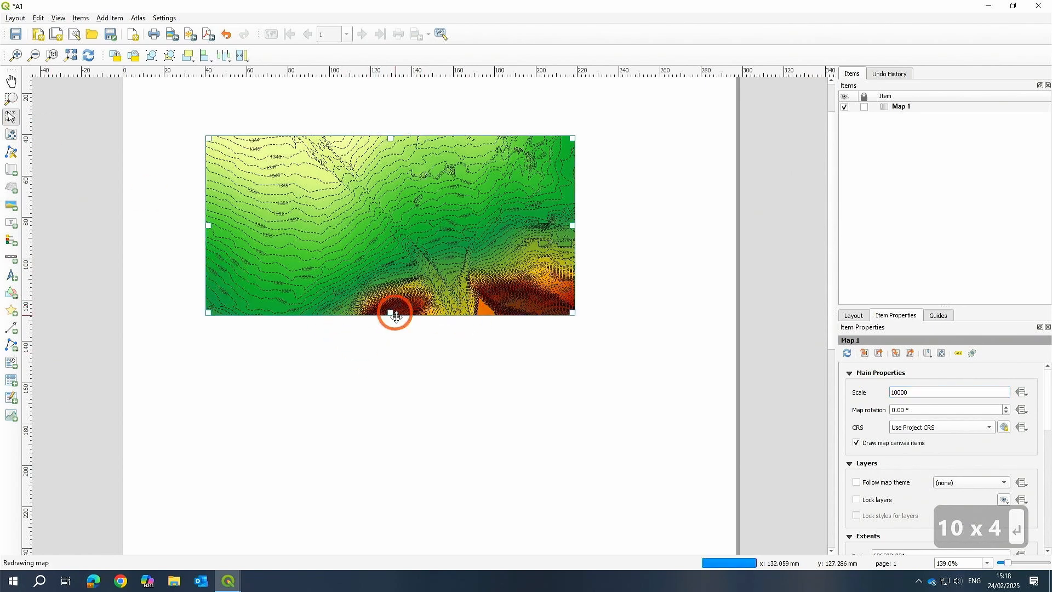
left_click_drag(390, 314, 390, 405)
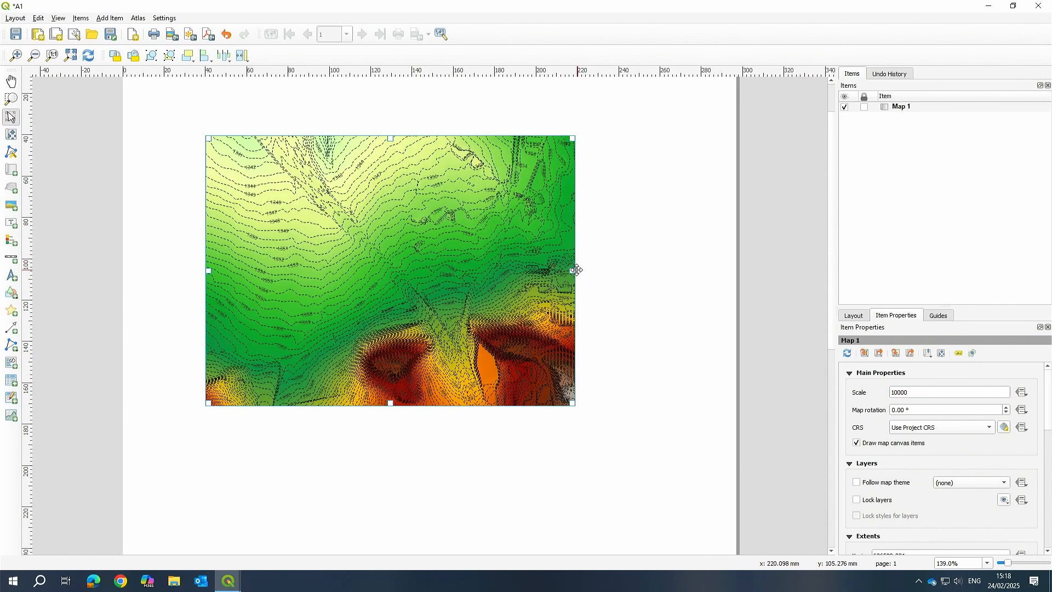
left_click_drag(574, 270, 707, 271)
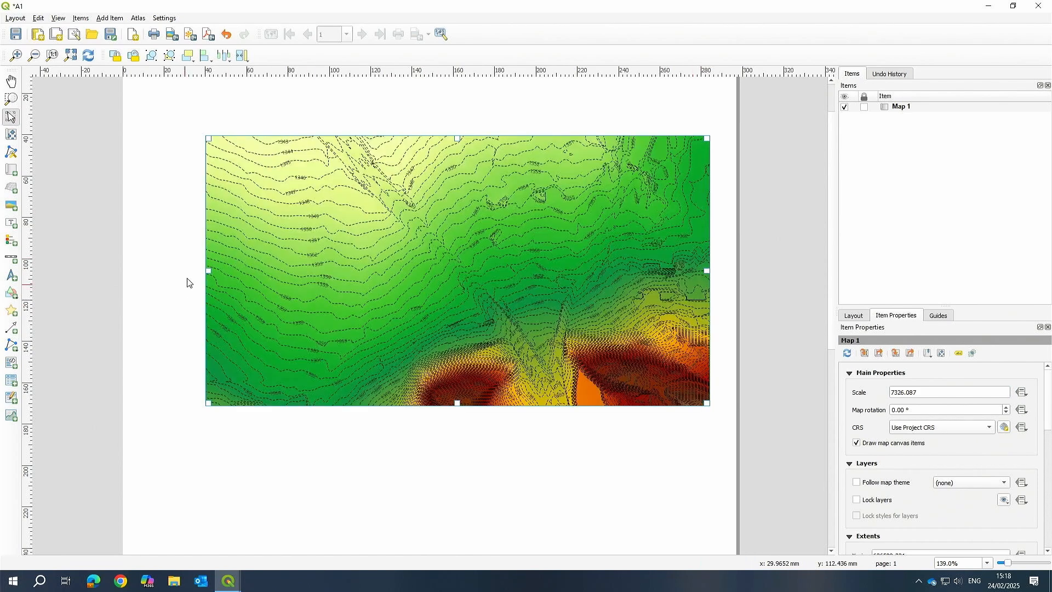
left_click_drag(206, 272, 165, 270)
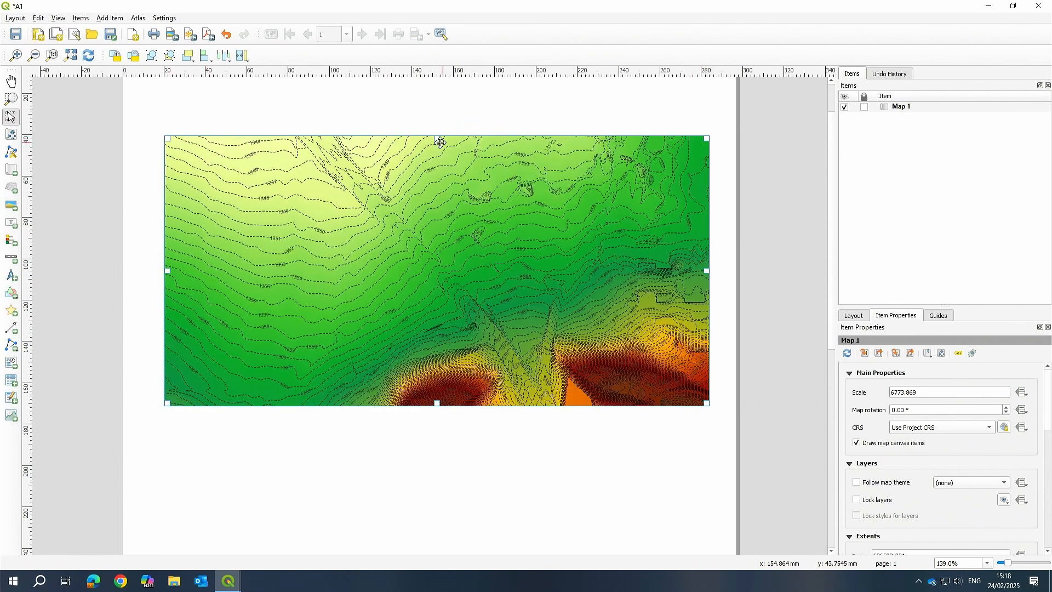
left_click_drag(437, 138, 437, 118)
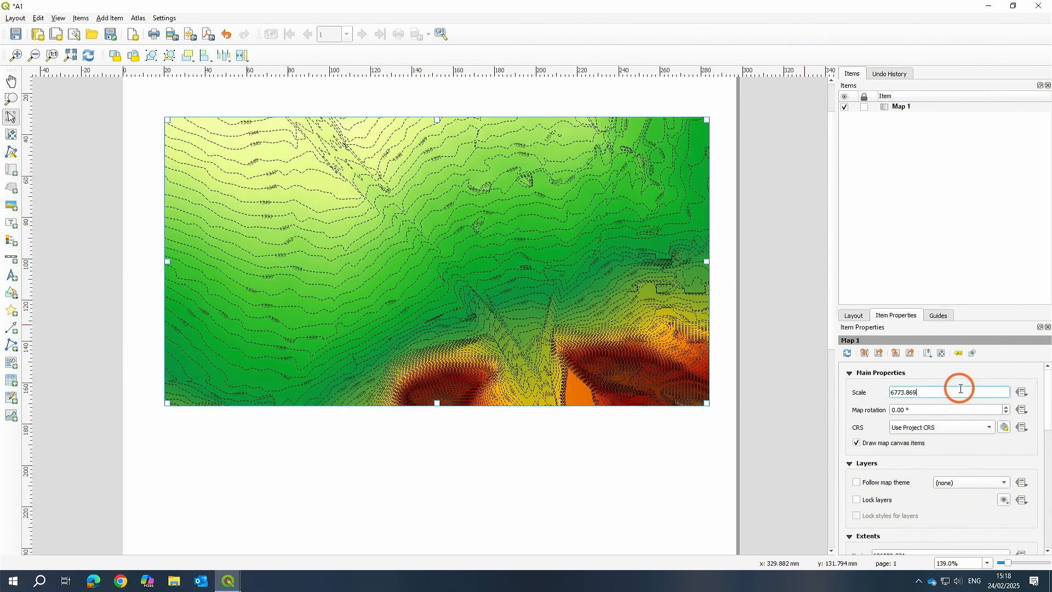
Re-apply a map scale of 10000 to the resized frame.
left_click(960, 388)
type("100")
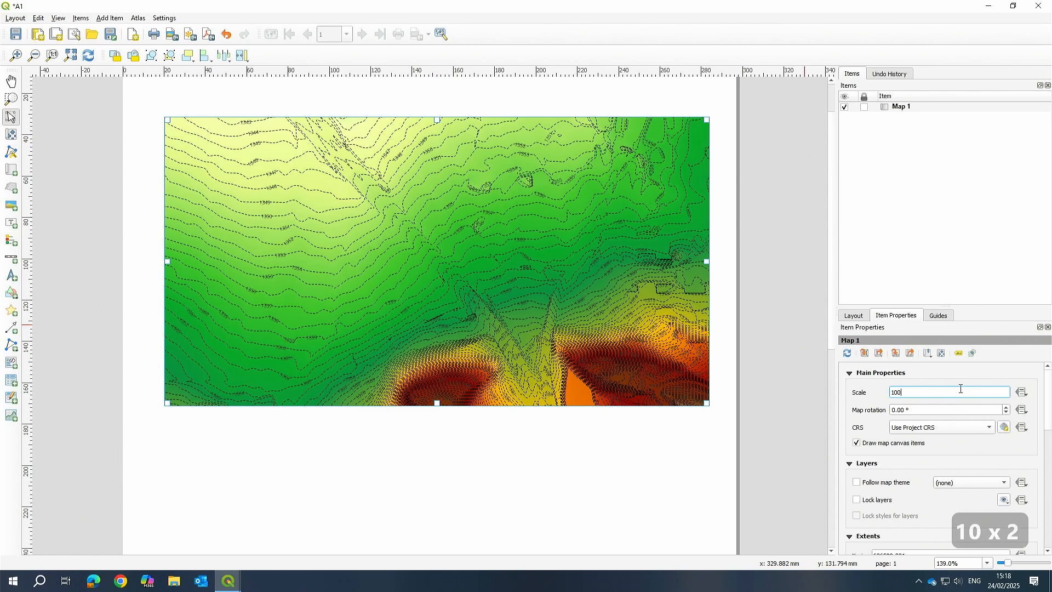
type("00")
key("Return")
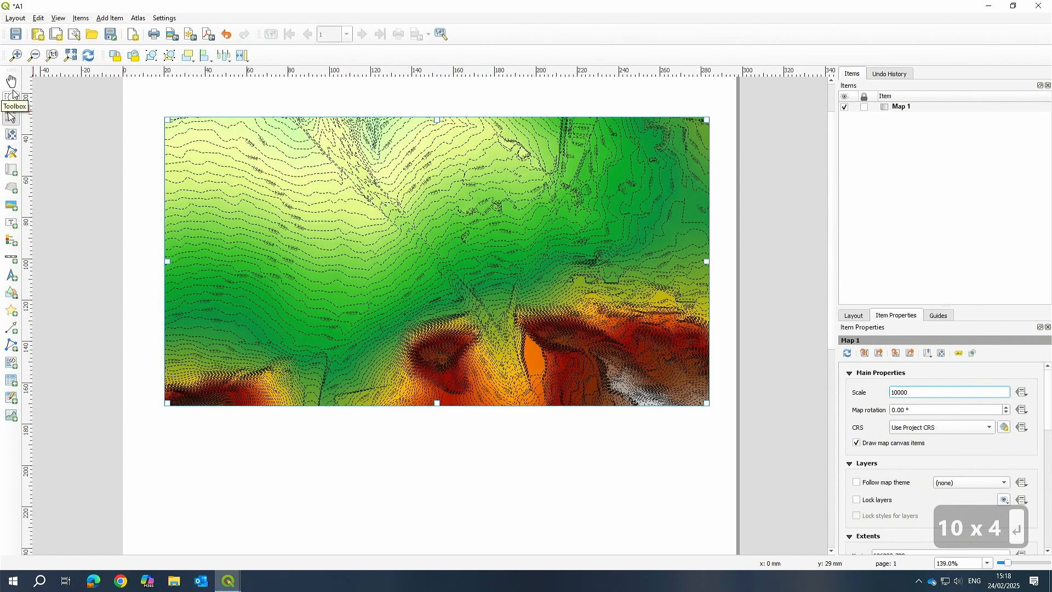
Pan the map content to recentre the campus area in the frame.
left_click(11, 134)
left_click_drag(367, 229, 369, 253)
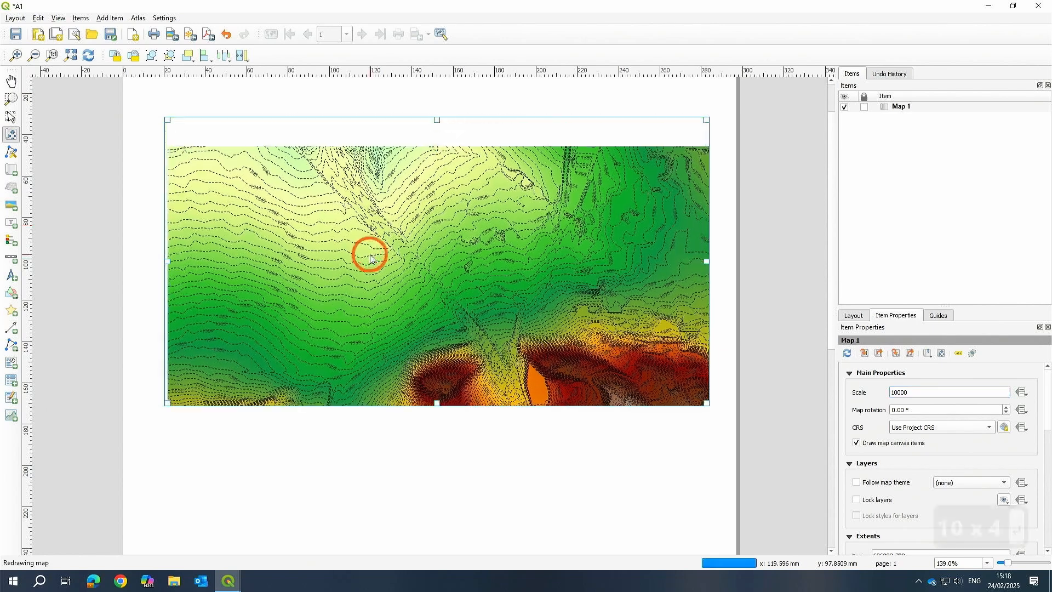
left_click_drag(498, 249, 494, 240)
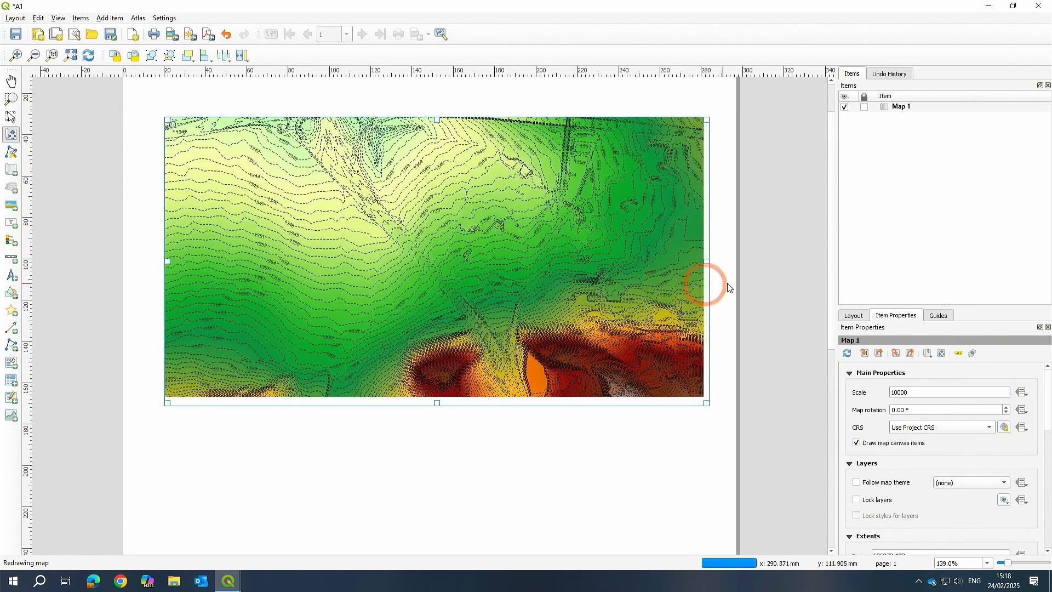
left_click(730, 283)
left_click(366, 275)
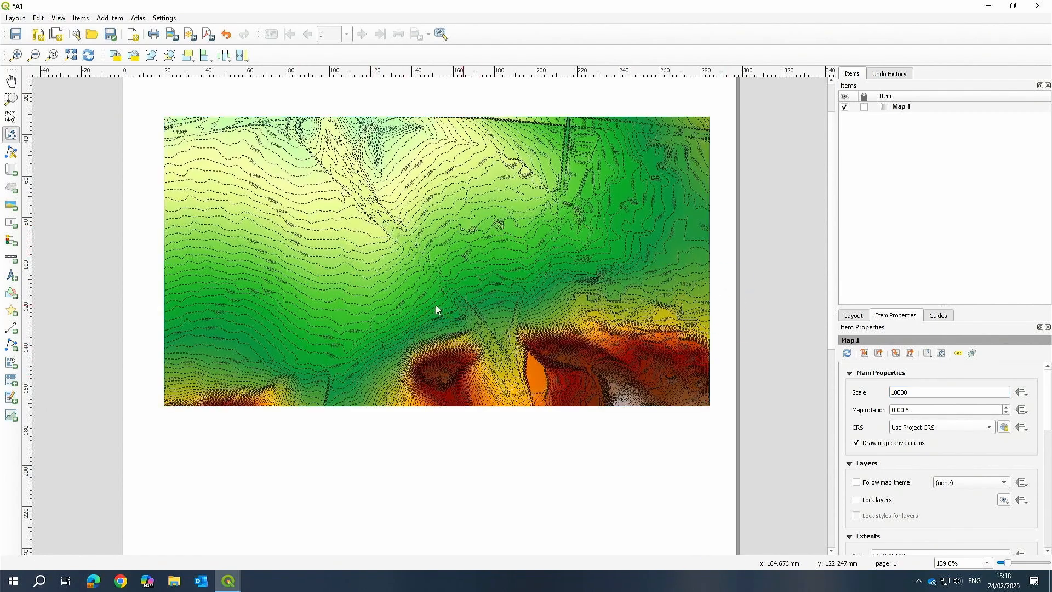
Add a legend about 40 mm wide below the map's lower-left corner.
left_click(11, 240)
left_click(277, 462)
left_click(435, 258)
left_click(10, 241)
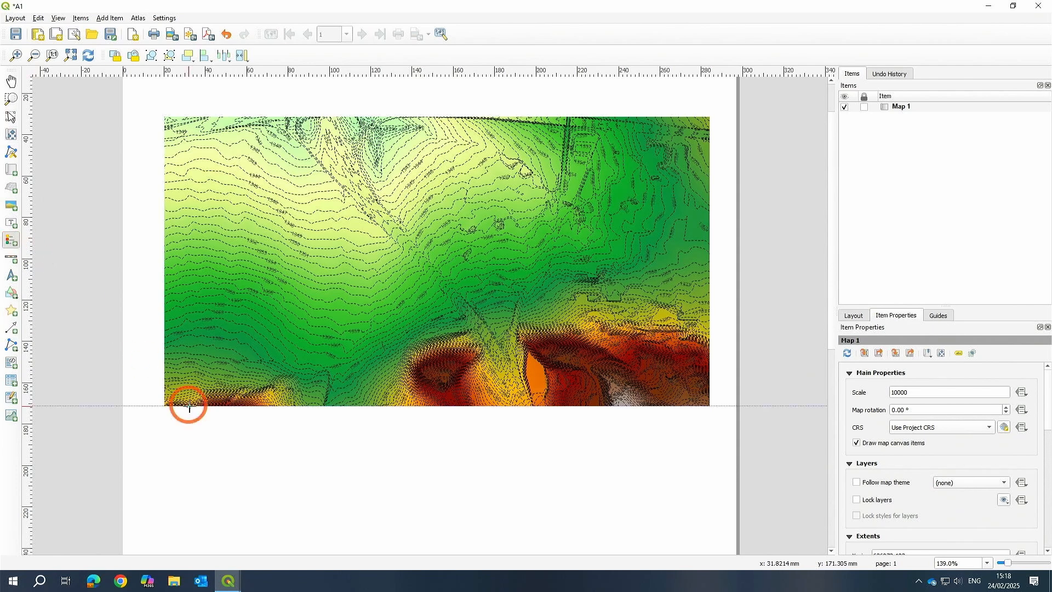
left_click_drag(187, 432, 362, 535)
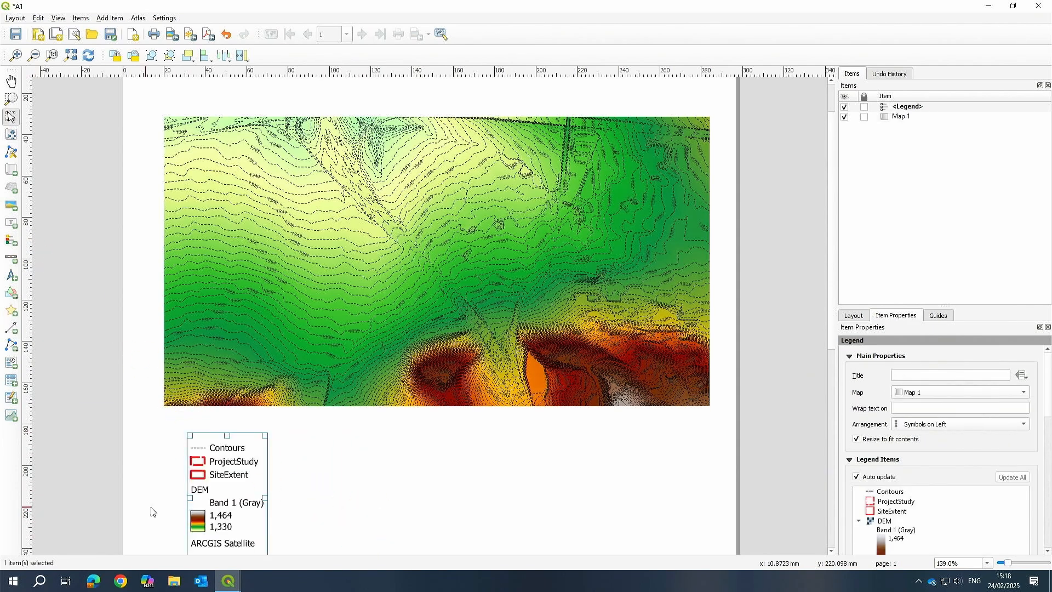
Resize the legend frame to about 69 mm wide and 83 mm tall.
left_click_drag(388, 499, 389, 363)
scroll(209, 400, "up", 3)
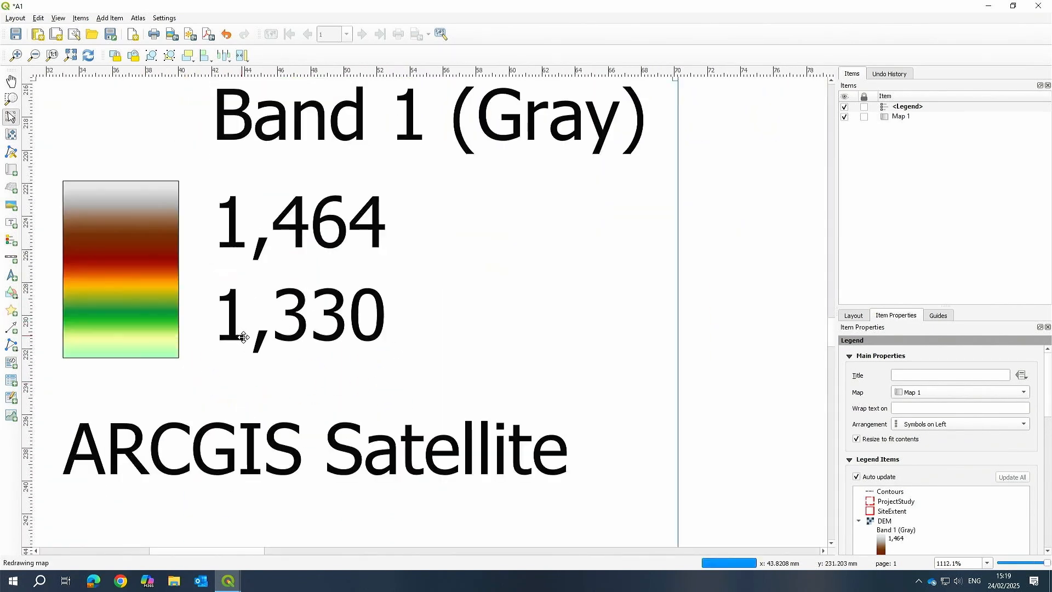
scroll(244, 337, "down", 3)
left_click_drag(265, 370, 329, 415)
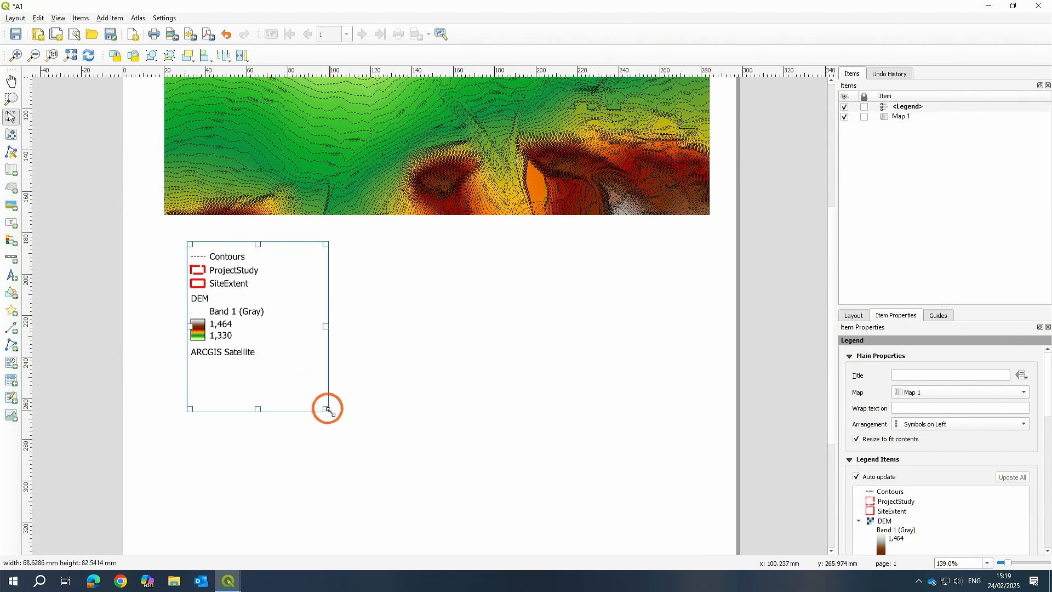
Move the legend up and left so it sits just beneath the map's lower-left corner.
left_click(199, 272)
scroll(212, 325, "up", 2)
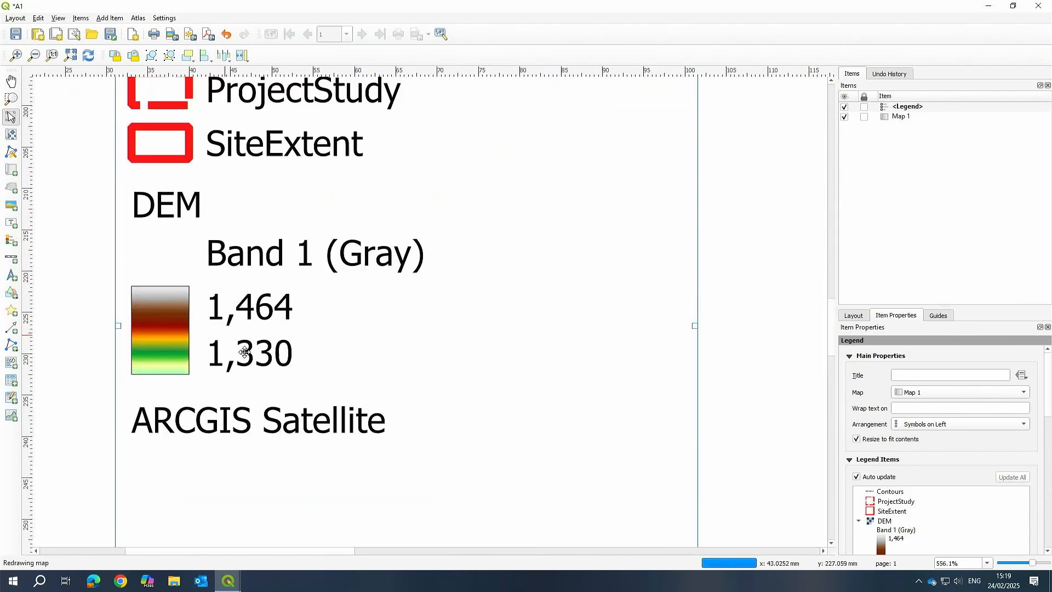
scroll(212, 346, "down", 1)
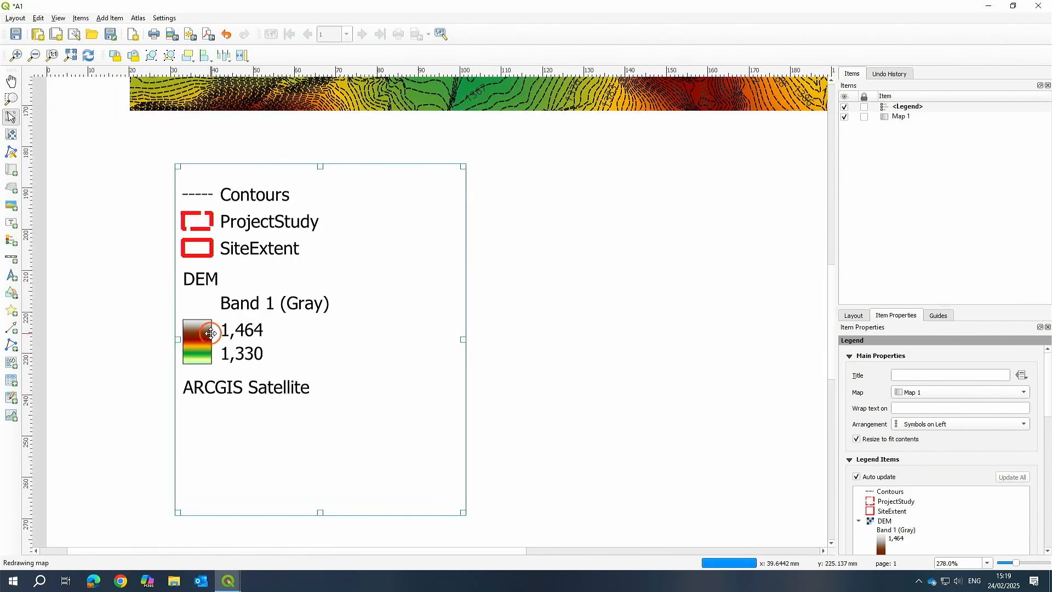
left_click(388, 340)
scroll(949, 492, "down", 4)
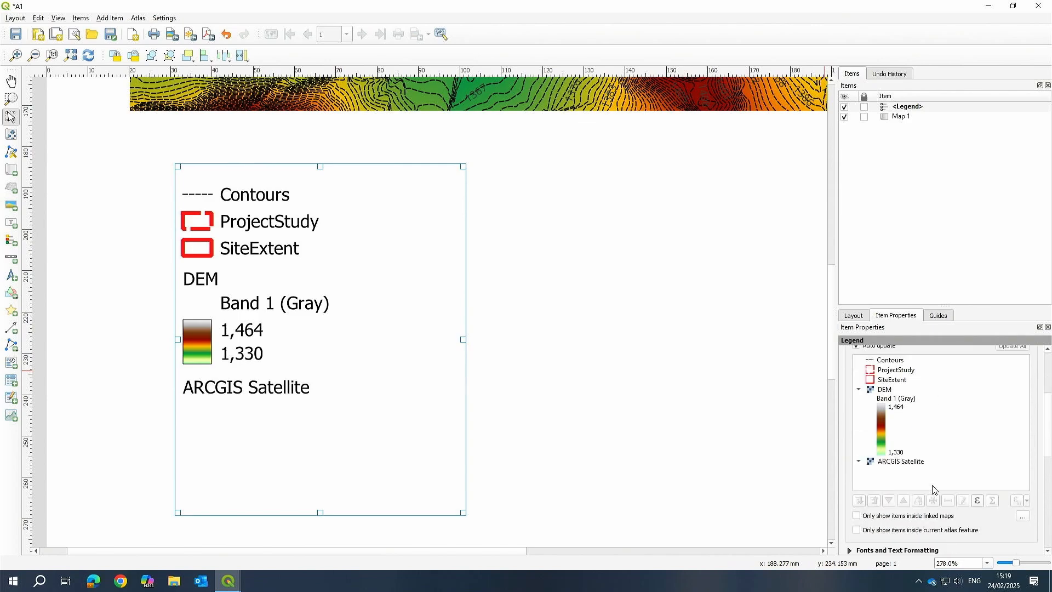
scroll(938, 483, "up", 4)
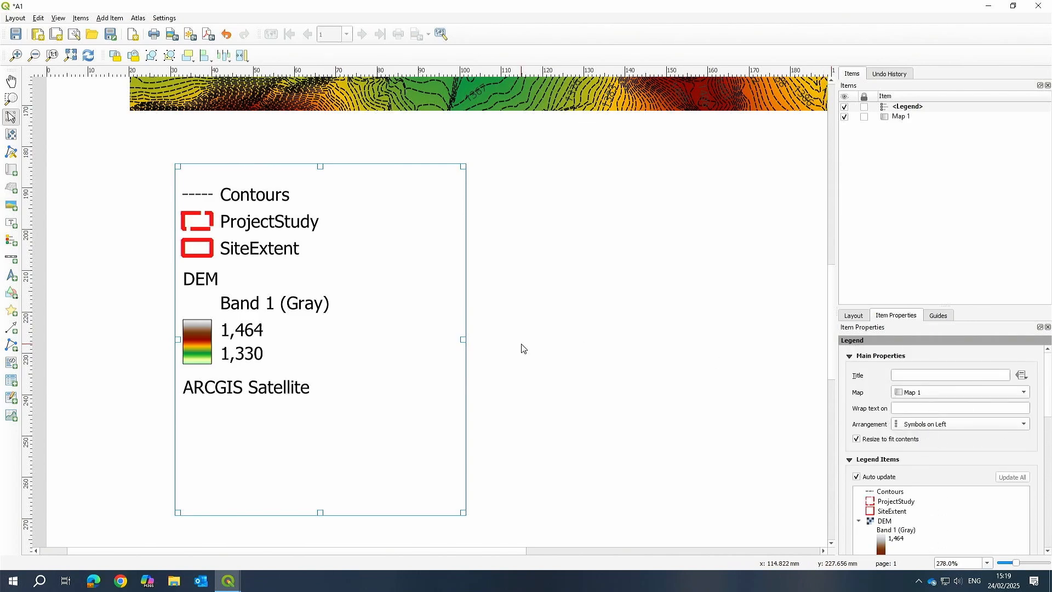
left_click(456, 305)
scroll(476, 301, "down", 3)
scroll(373, 289, "up", 2)
left_click(223, 370)
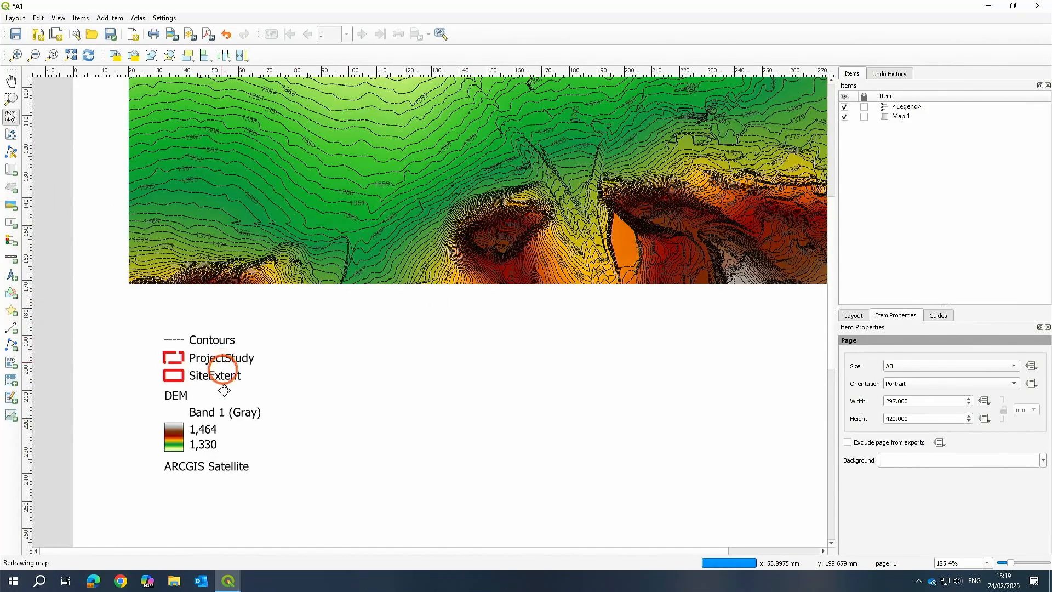
left_click_drag(224, 390, 194, 372)
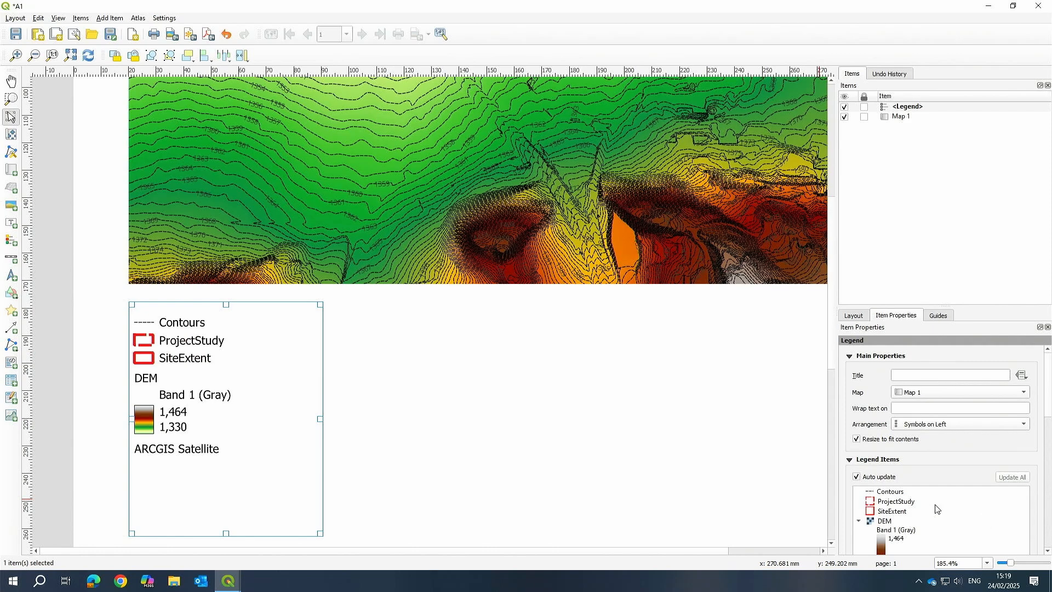
Turn off the legend's auto update and update all legend items.
scroll(937, 509, "down", 2)
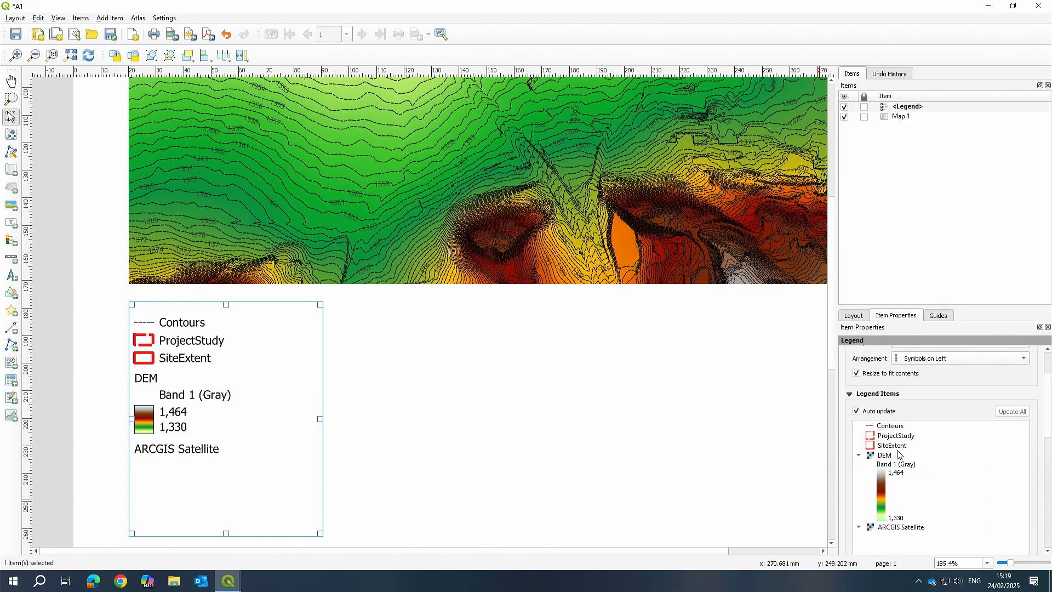
scroll(899, 455, "up", 2)
left_click(856, 476)
left_click(1013, 477)
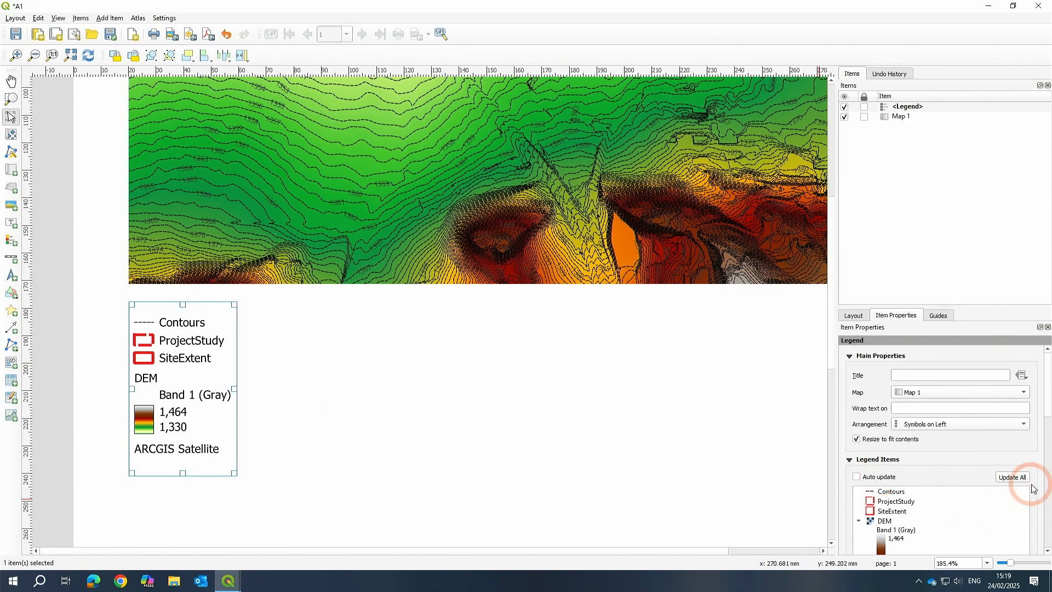
Remove the ProjectStudy and SiteExtent entries from the legend.
scroll(897, 495, "down", 1)
scroll(926, 480, "down", 2)
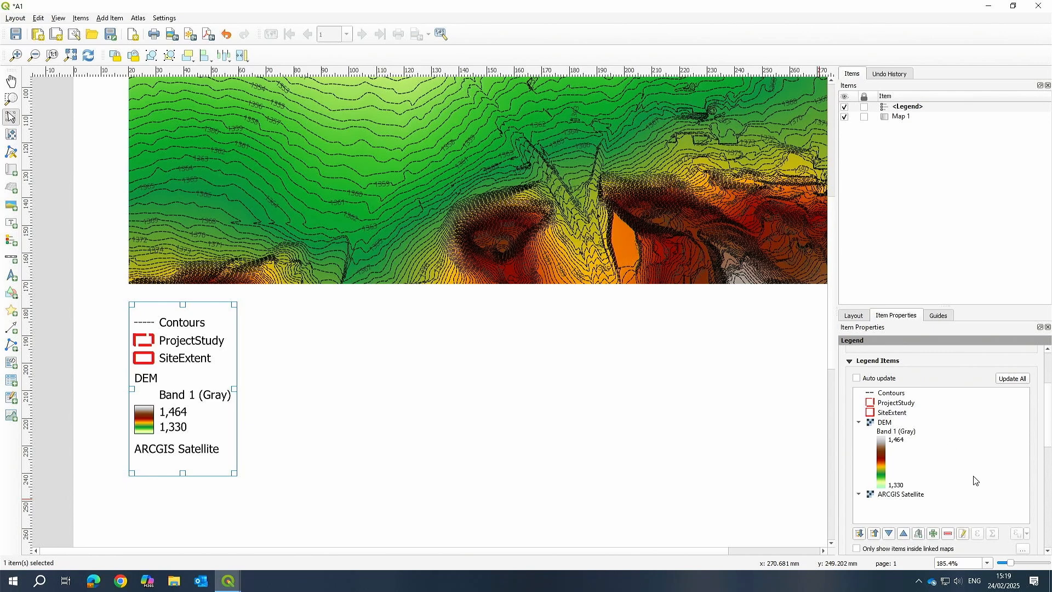
left_click(895, 403)
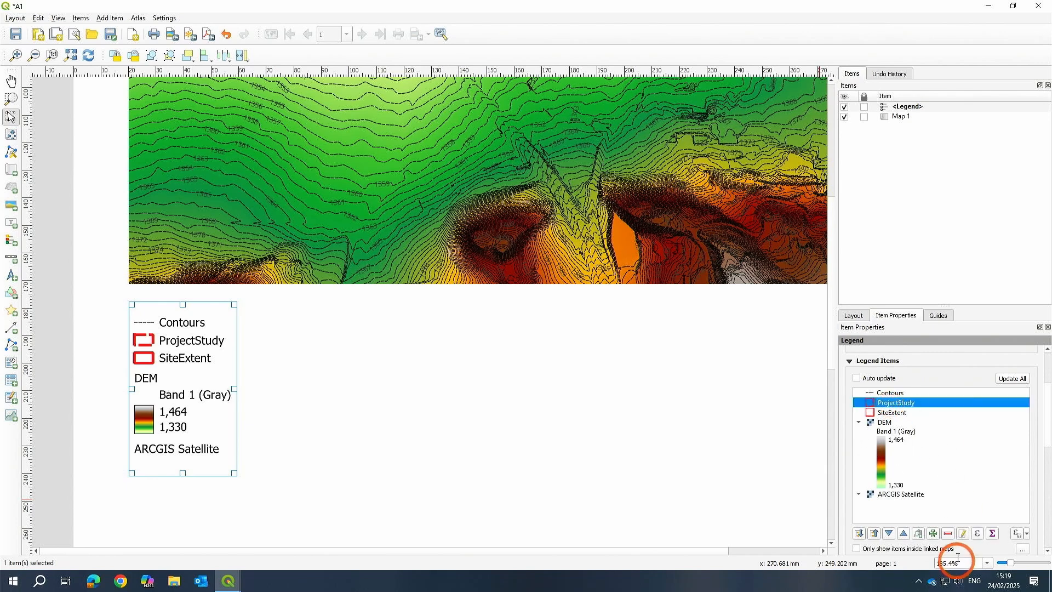
left_click(947, 534)
left_click(895, 404)
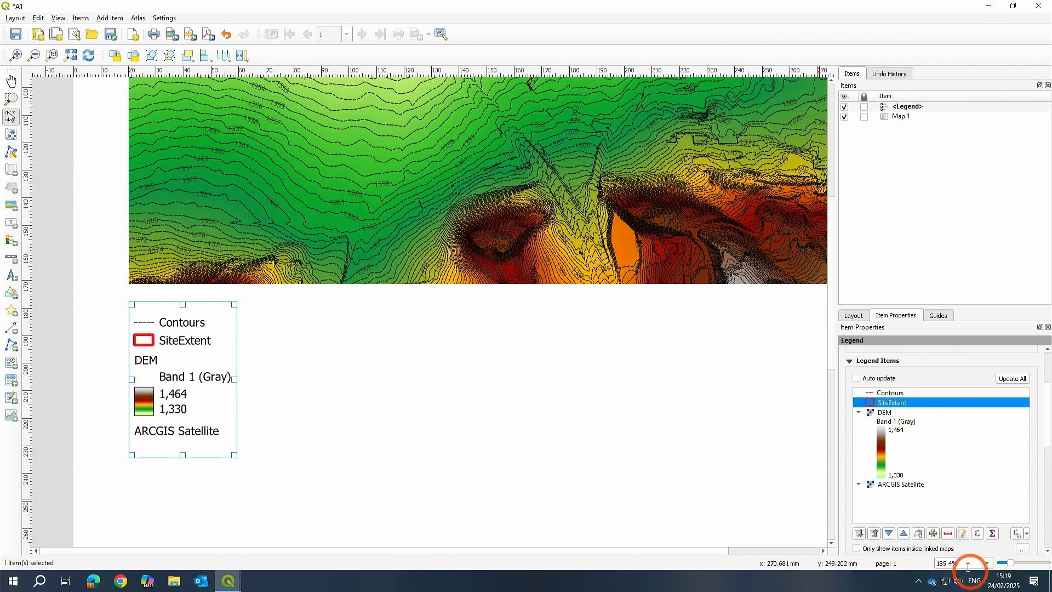
left_click(948, 534)
Remove the ARCGIS Satellite and Contours entries from the legend, leaving only the DEM.
left_click(888, 477)
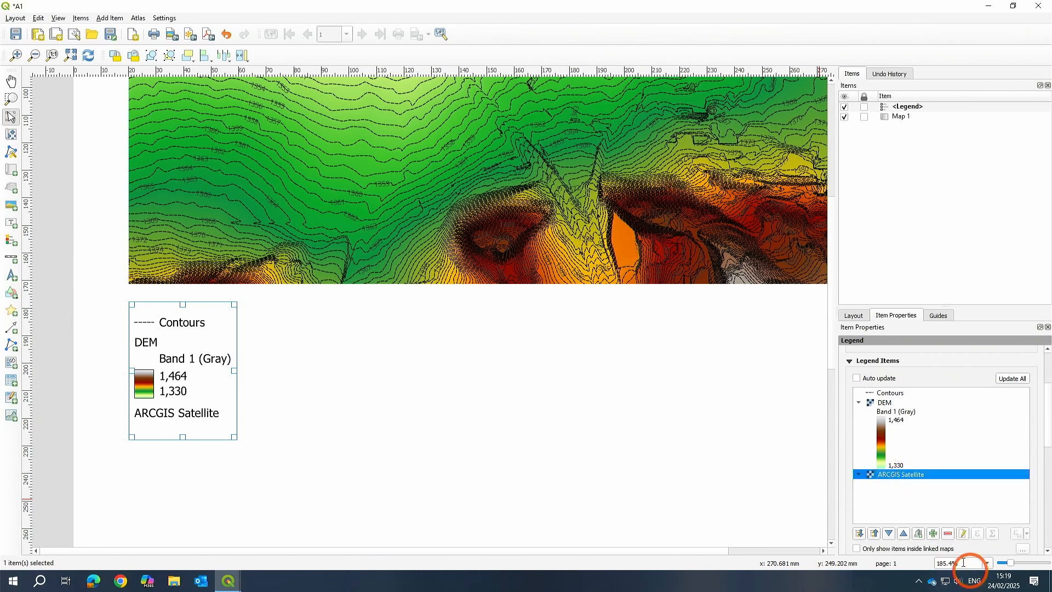
left_click(947, 534)
scroll(899, 437, "up", 1)
left_click(891, 425)
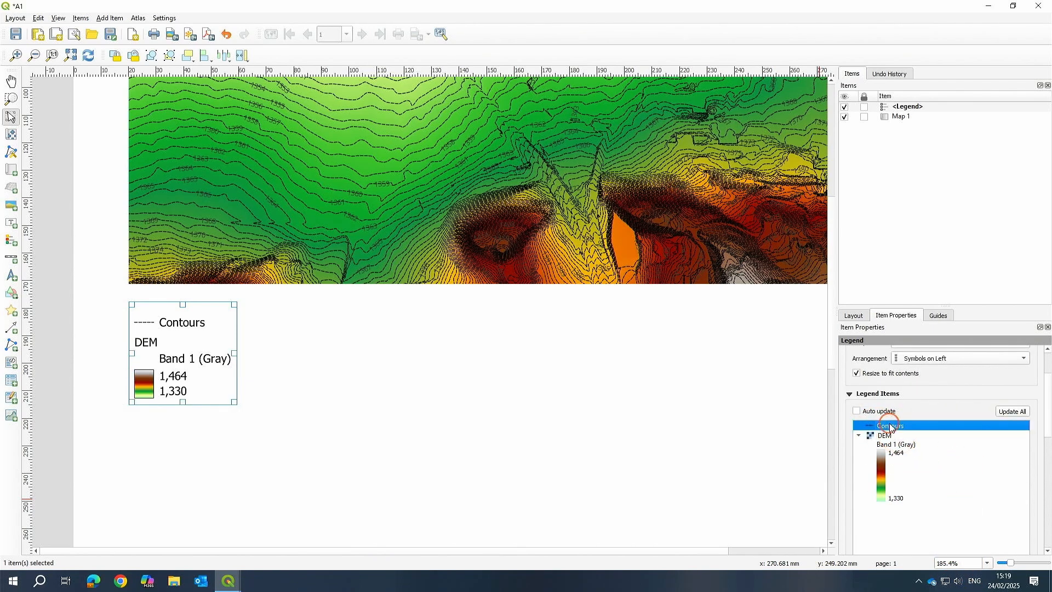
scroll(928, 424, "down", 1)
left_click(948, 500)
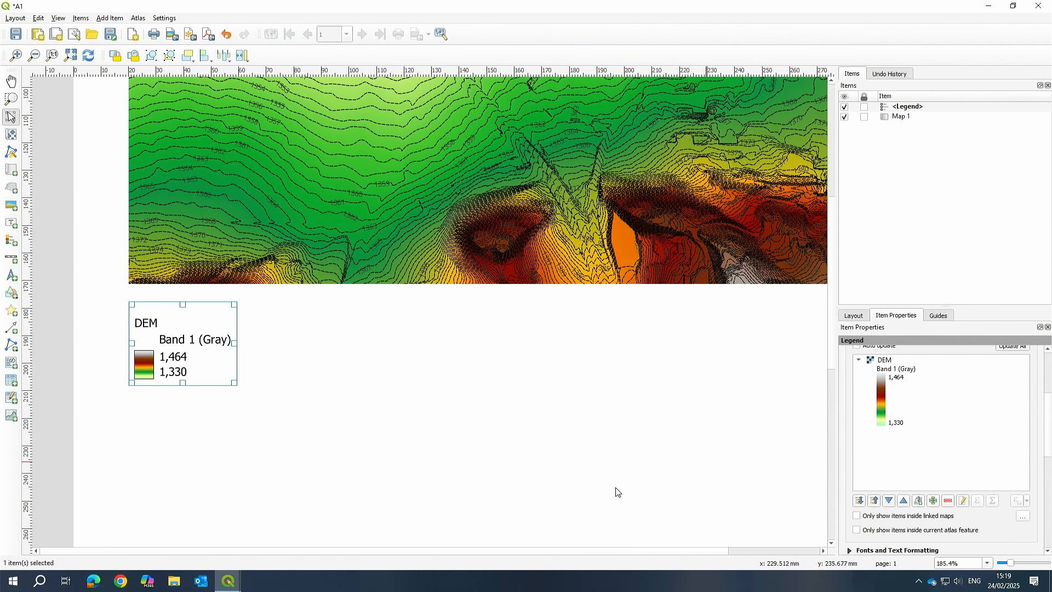
Try showing only legend items inside the linked map for the DEM entry.
scroll(895, 371, "up", 1)
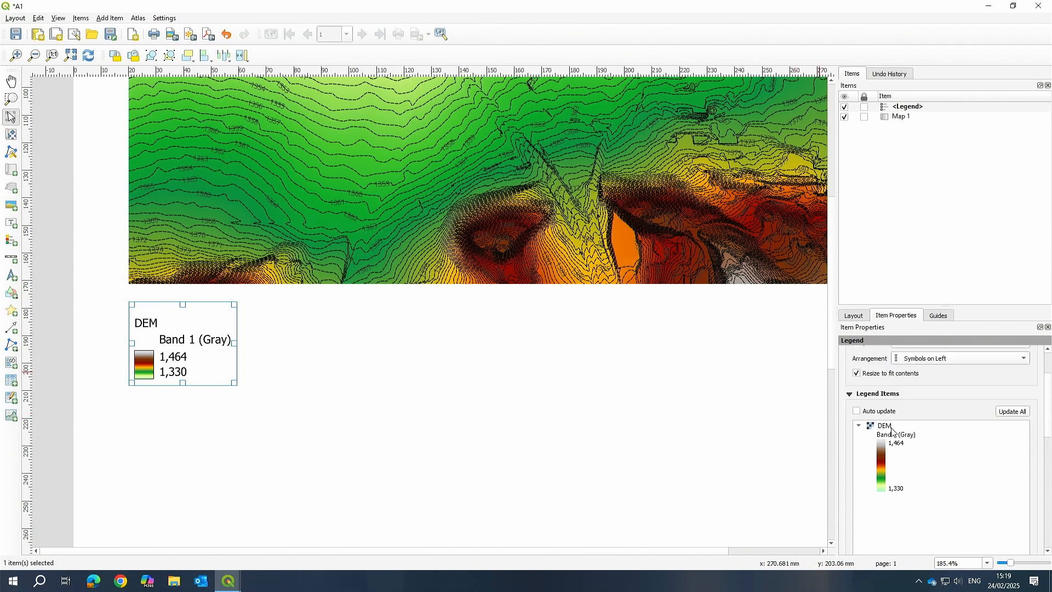
scroll(953, 418, "up", 2)
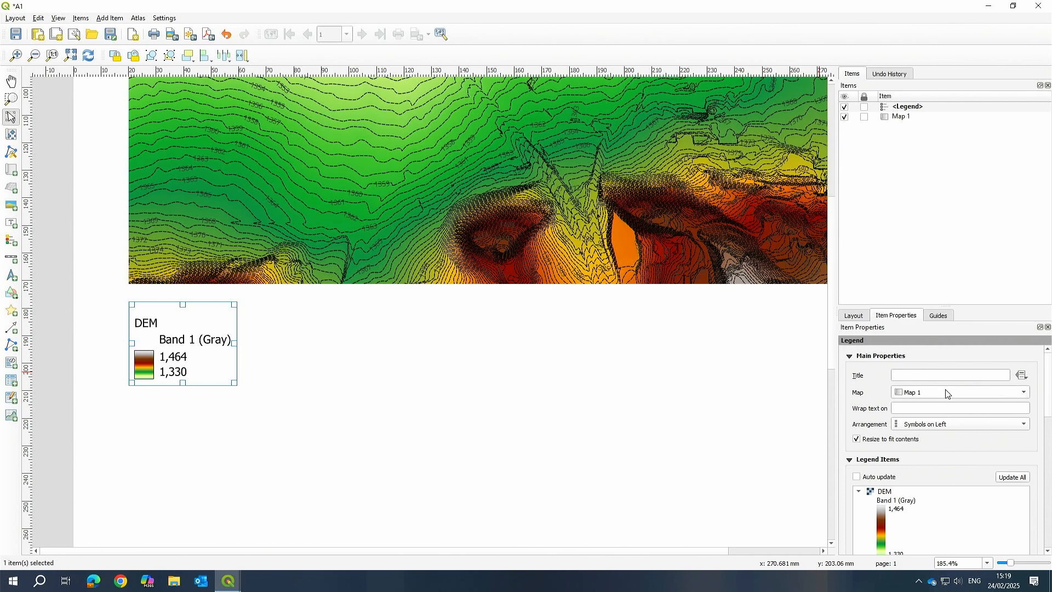
scroll(940, 505, "down", 1)
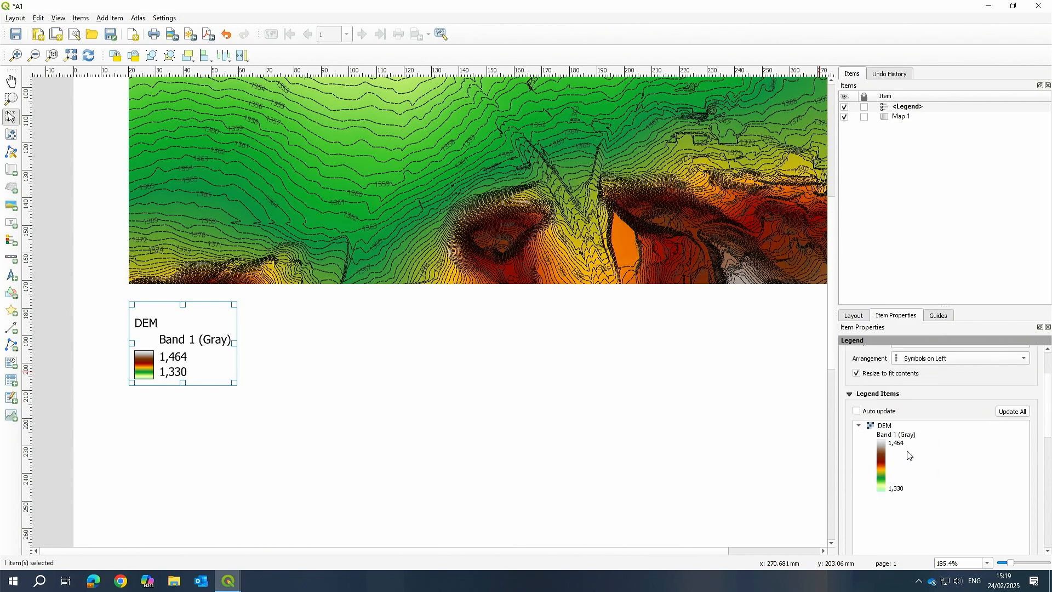
left_click(901, 434)
left_click(881, 426)
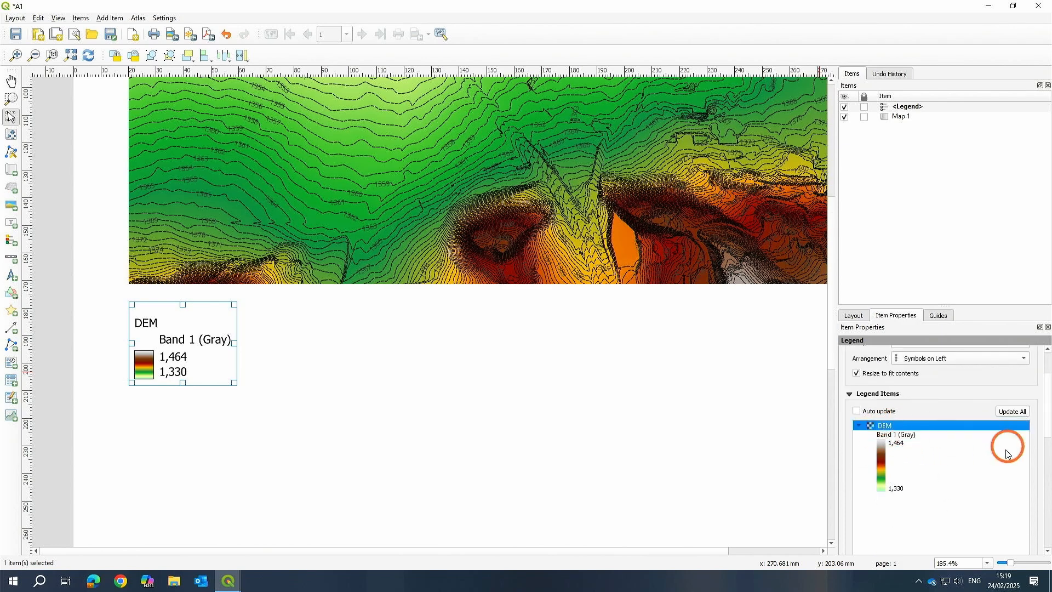
left_click(959, 436)
scroll(899, 436, "down", 1)
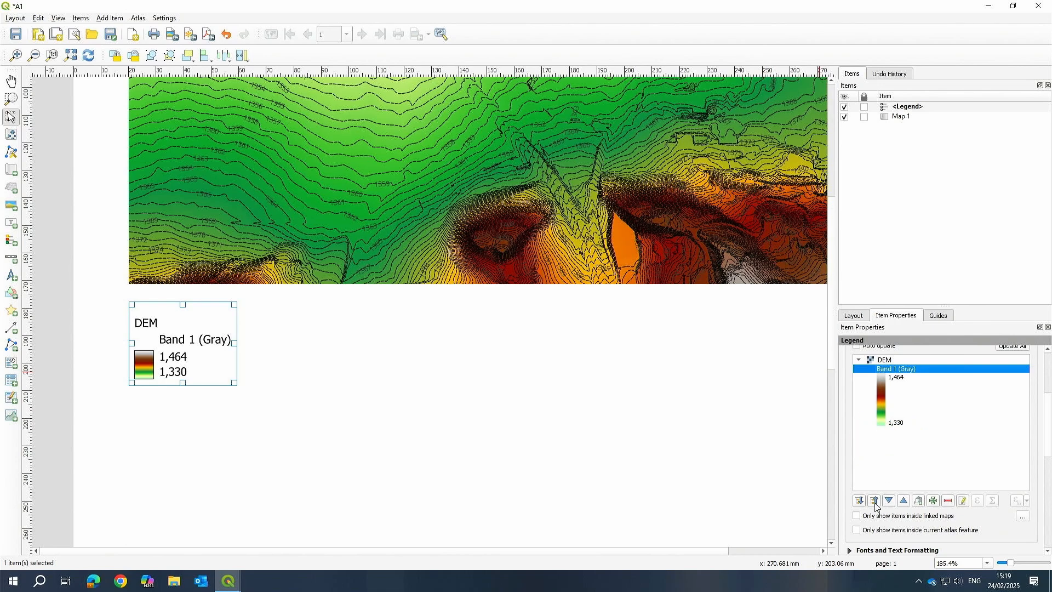
left_click(858, 517)
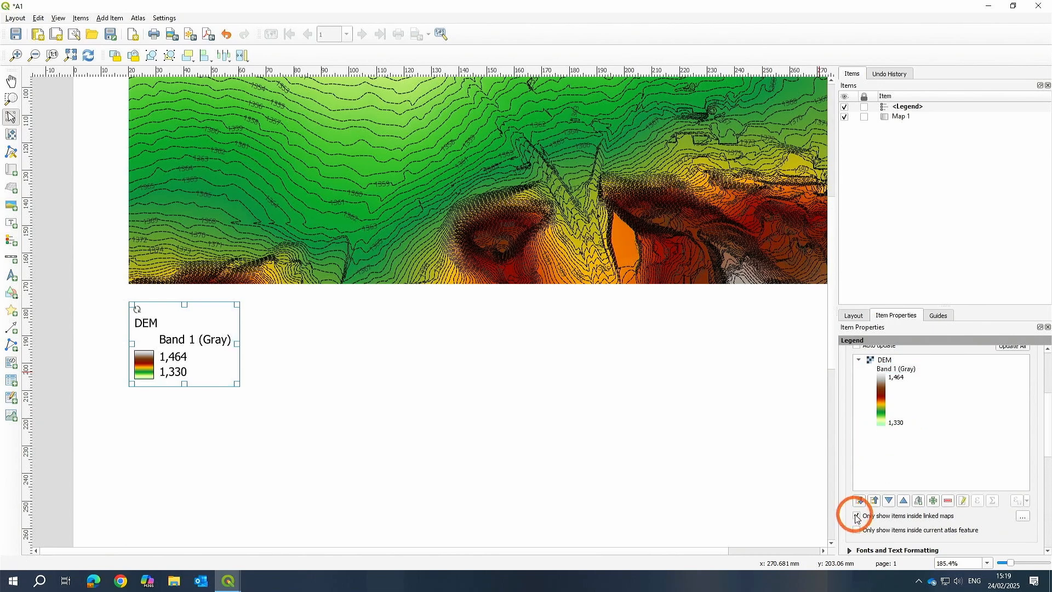
left_click(167, 382)
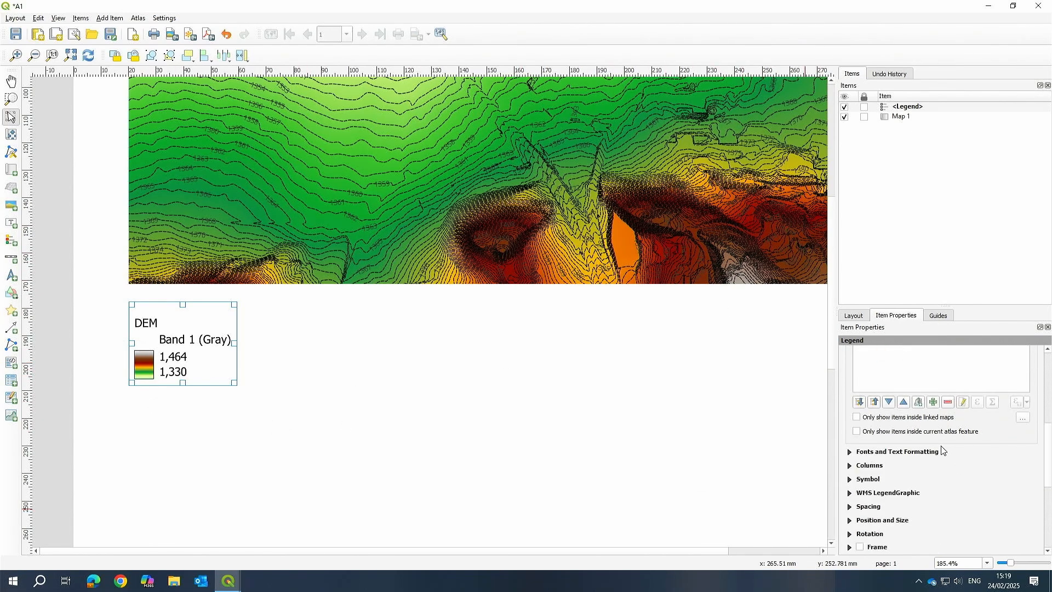
Move the legend onto the map's lower-left corner.
scroll(931, 471, "up", 5)
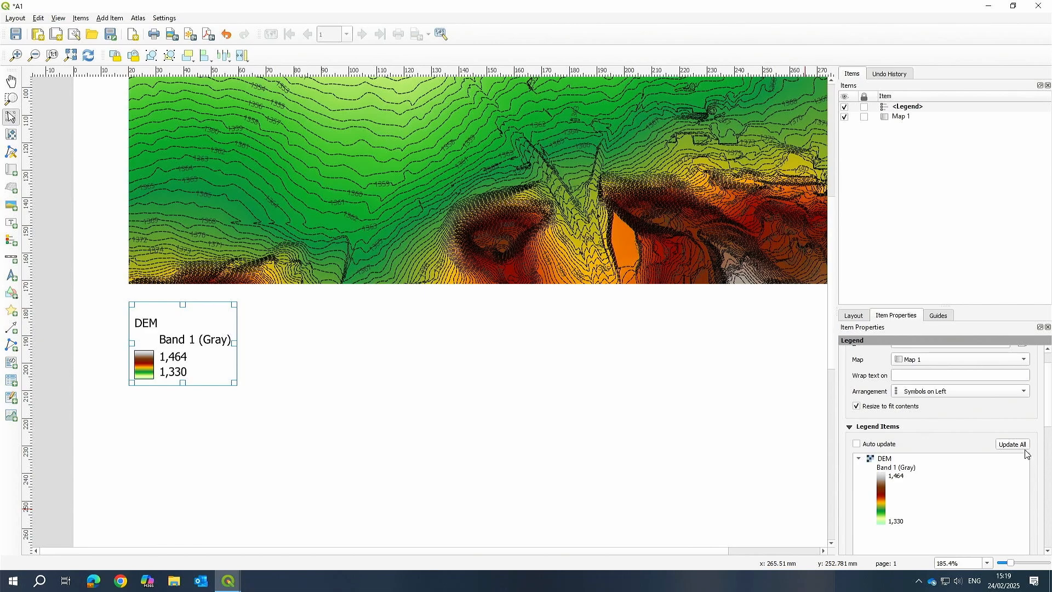
scroll(1012, 460, "up", 1)
left_click(723, 388)
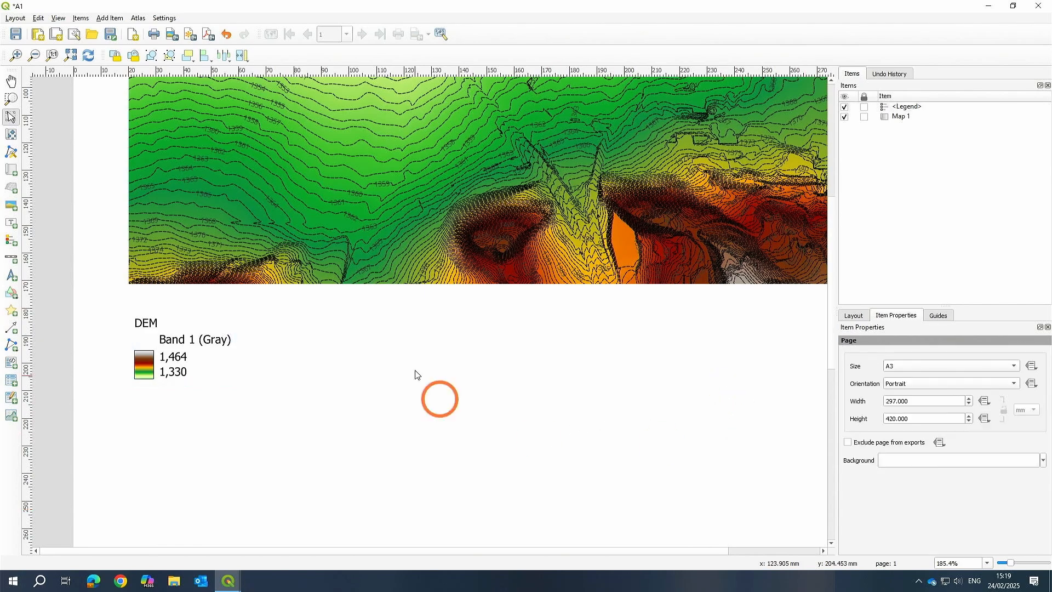
scroll(421, 362, "down", 2)
scroll(387, 334, "up", 2)
left_click_drag(388, 314, 474, 441)
key("v")
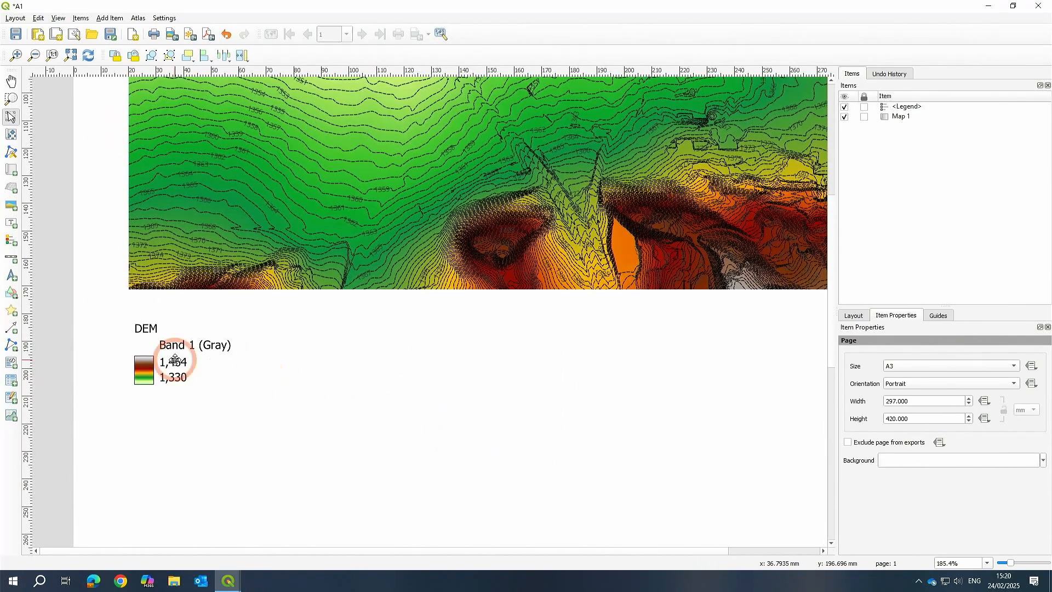
left_click_drag(162, 373, 176, 239)
left_click(291, 402)
left_click(252, 249)
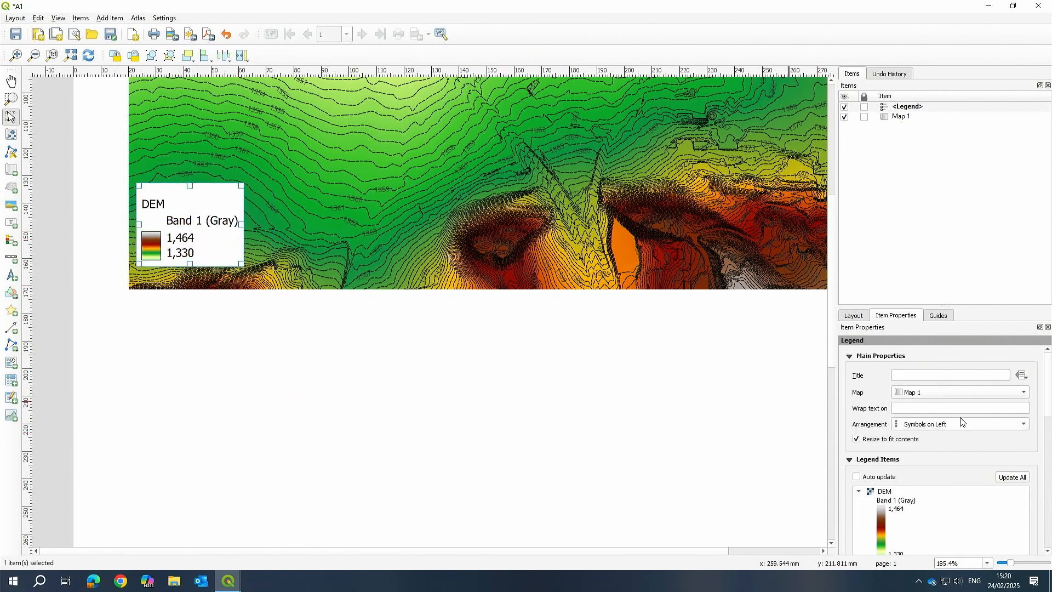
Turn off the legend background and move the legend back below the map.
left_click_drag(1048, 395, 1051, 486)
left_click(861, 492)
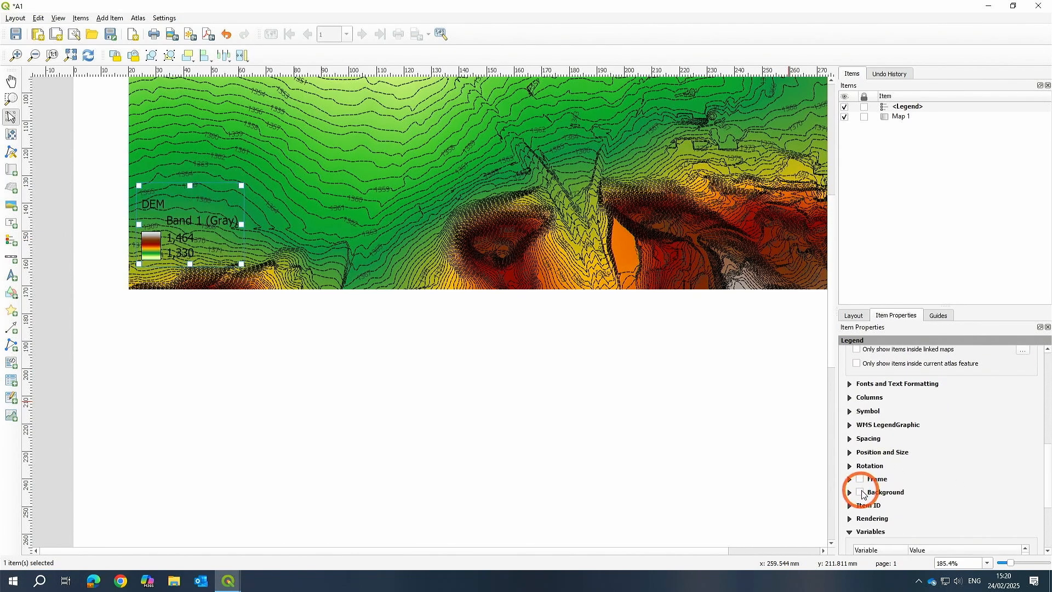
left_click_drag(198, 215, 184, 351)
scroll(899, 512, "up", 5)
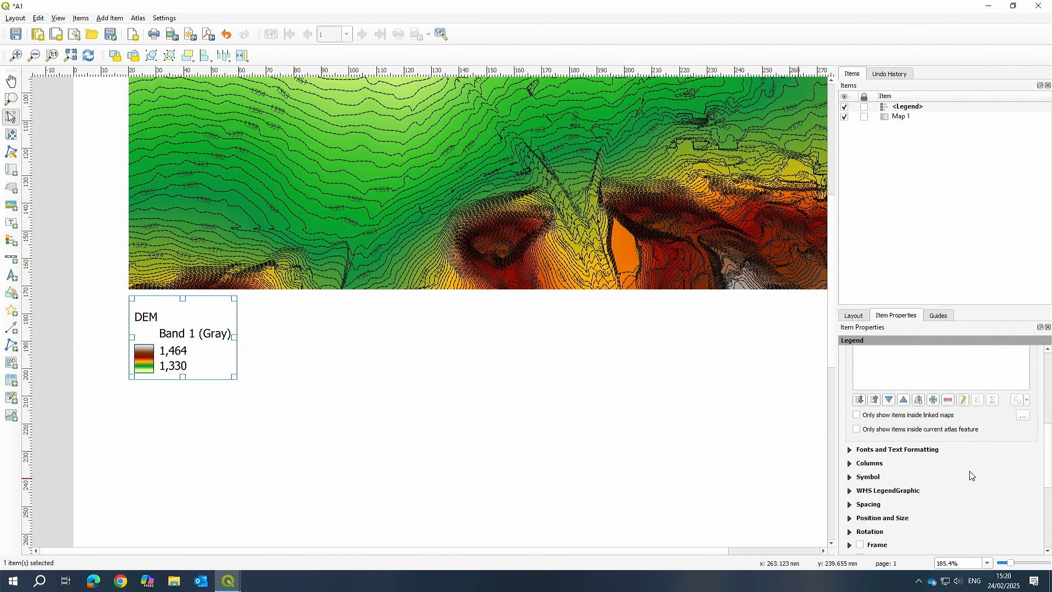
left_click(897, 489)
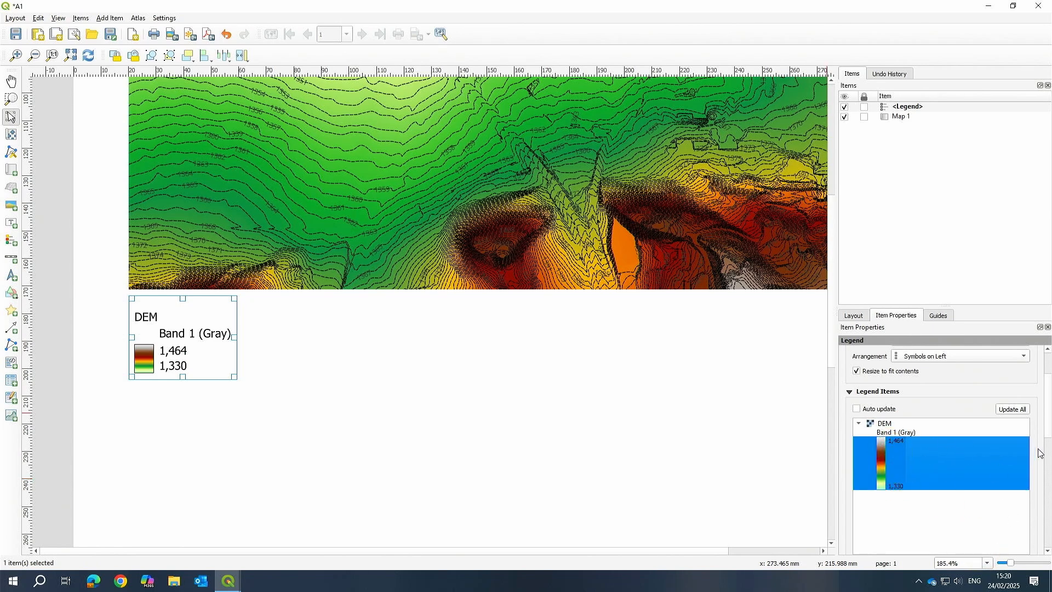
left_click_drag(1047, 421, 1043, 446)
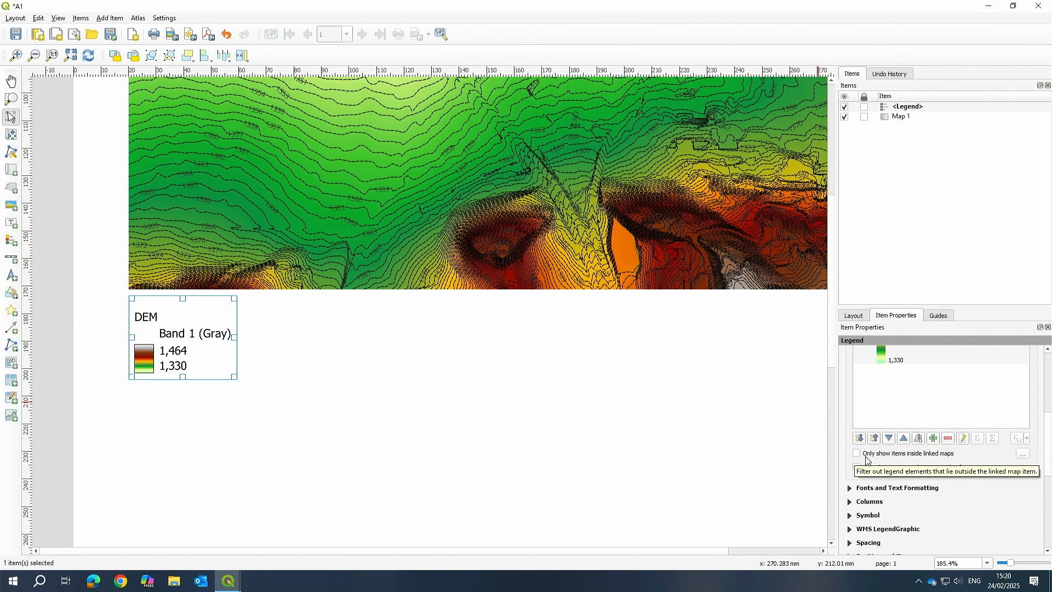
left_click(858, 468)
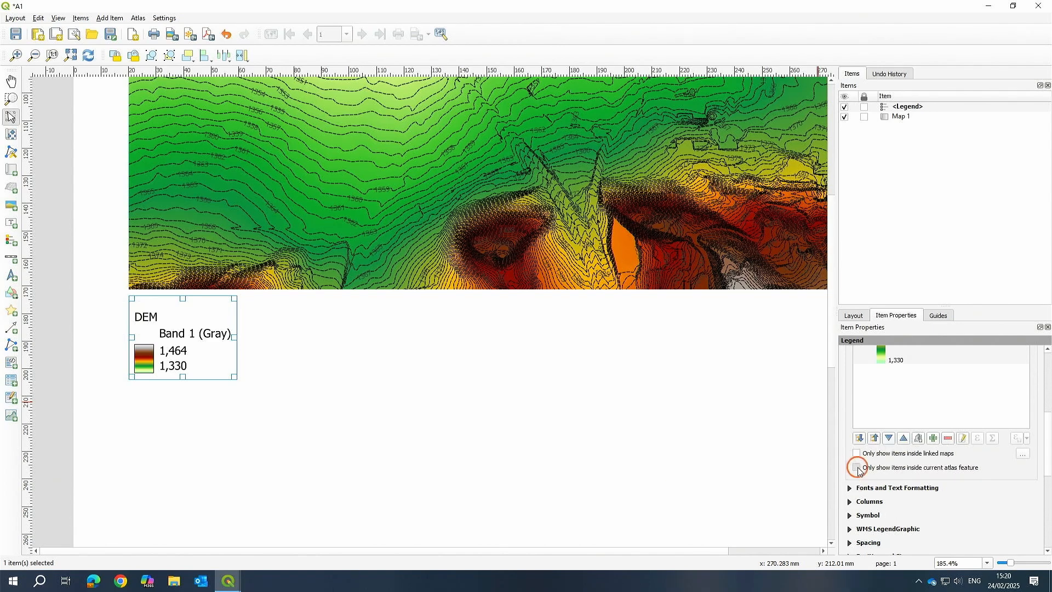
left_click(263, 367)
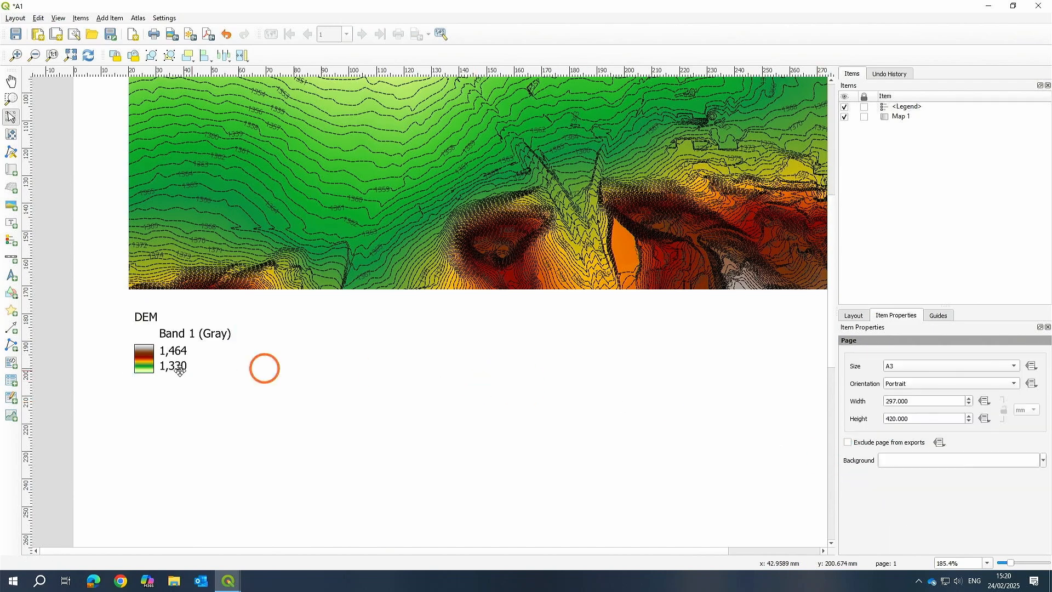
Zoom into the map to examine the contour labels.
left_click(393, 408)
scroll(393, 407, "down", 3)
scroll(428, 261, "up", 2)
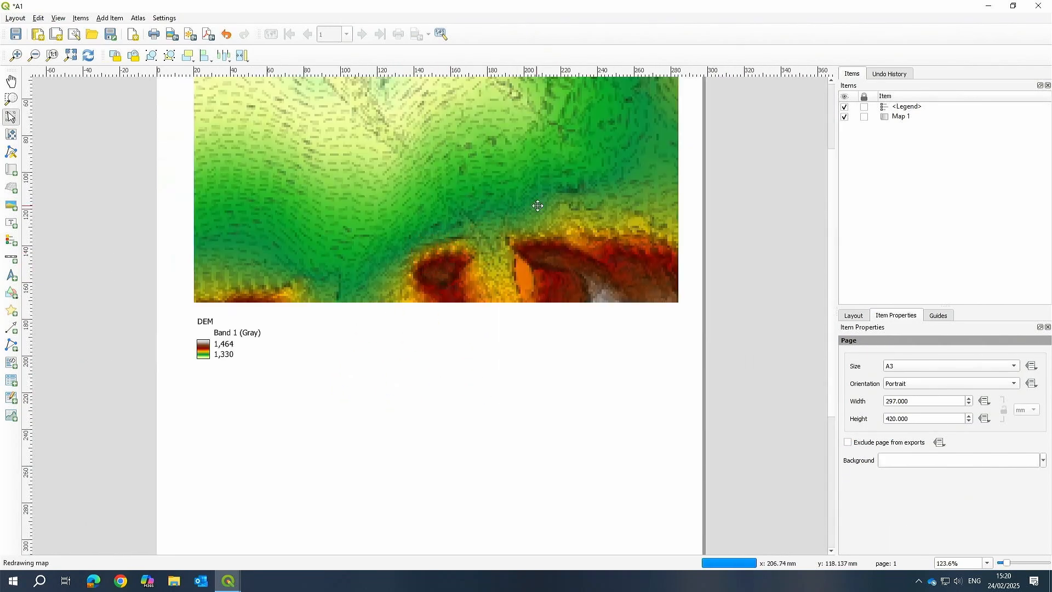
left_click_drag(347, 327, 375, 438)
scroll(441, 291, "up", 2)
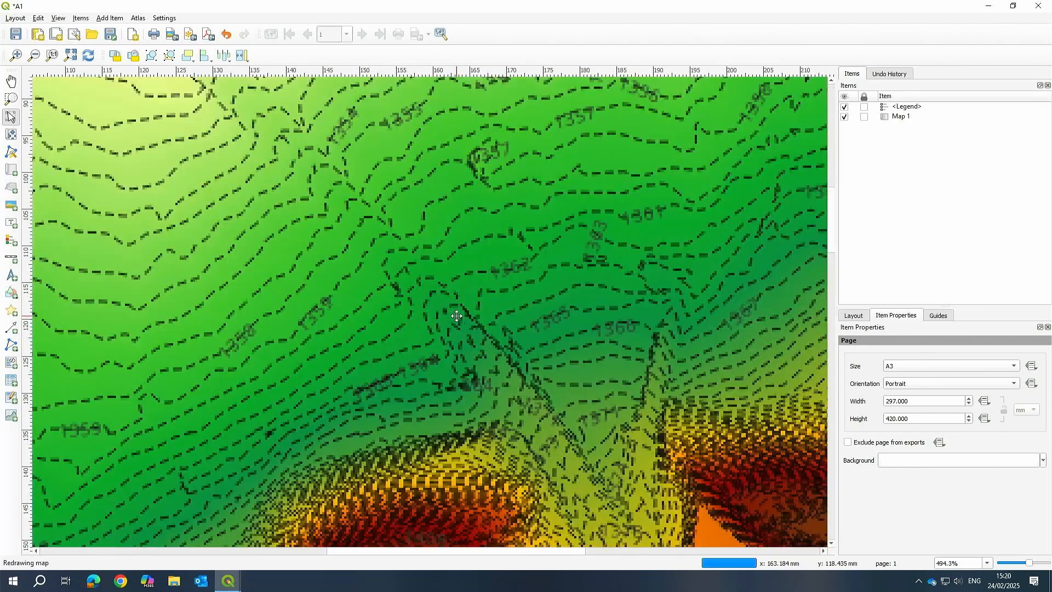
Zoom out and back in on the layout page to review the map and legend arrangement.
scroll(598, 323, "down", 3)
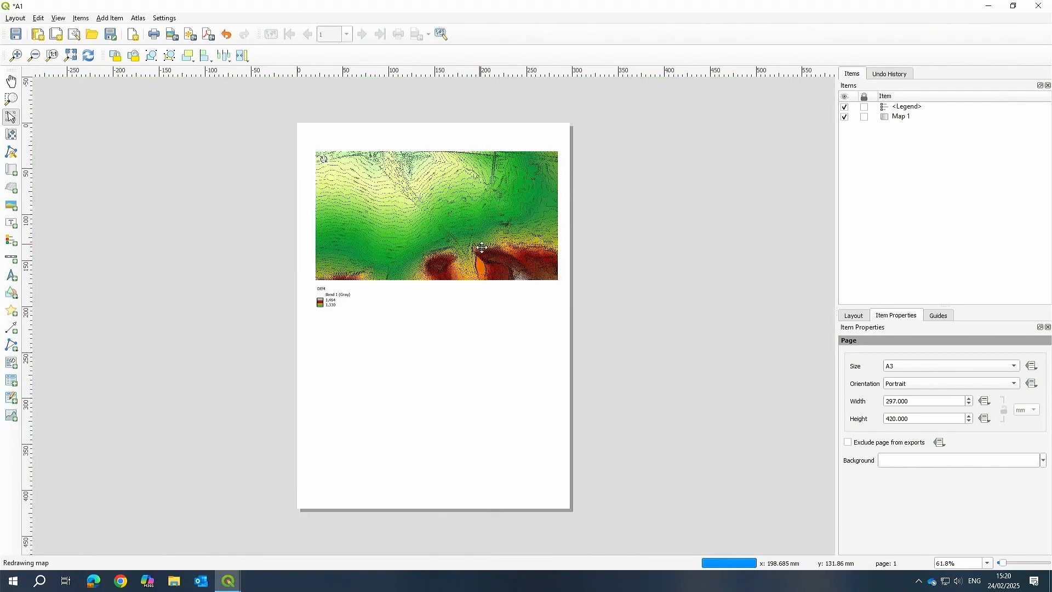
scroll(376, 235, "up", 1)
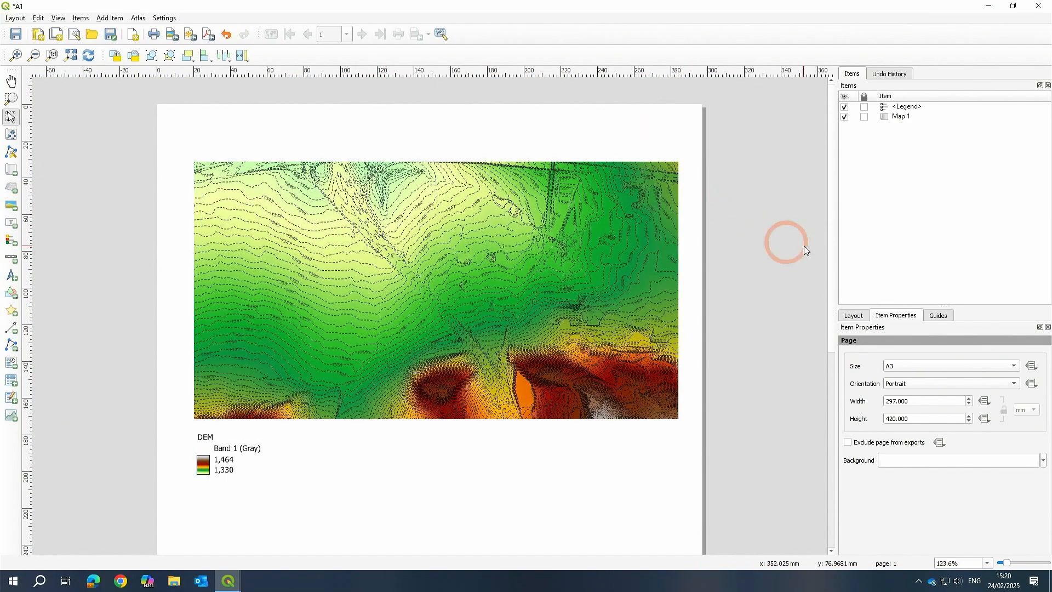
left_click(800, 243)
scroll(574, 182, "down", 2)
scroll(574, 182, "up", 1)
middle_click(413, 370)
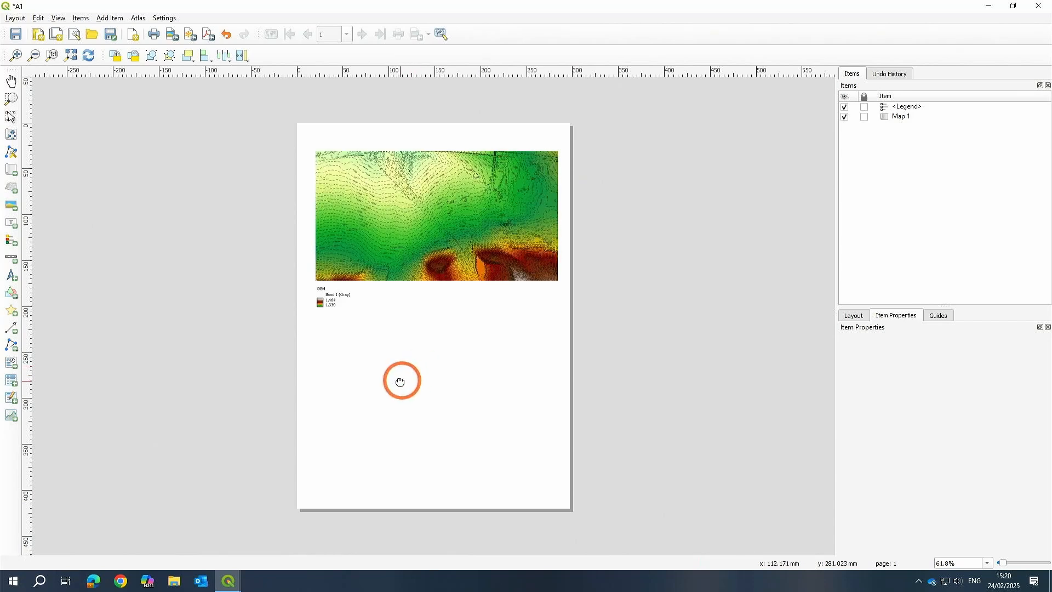
scroll(405, 236, "up", 1)
left_click_drag(404, 233, 408, 326)
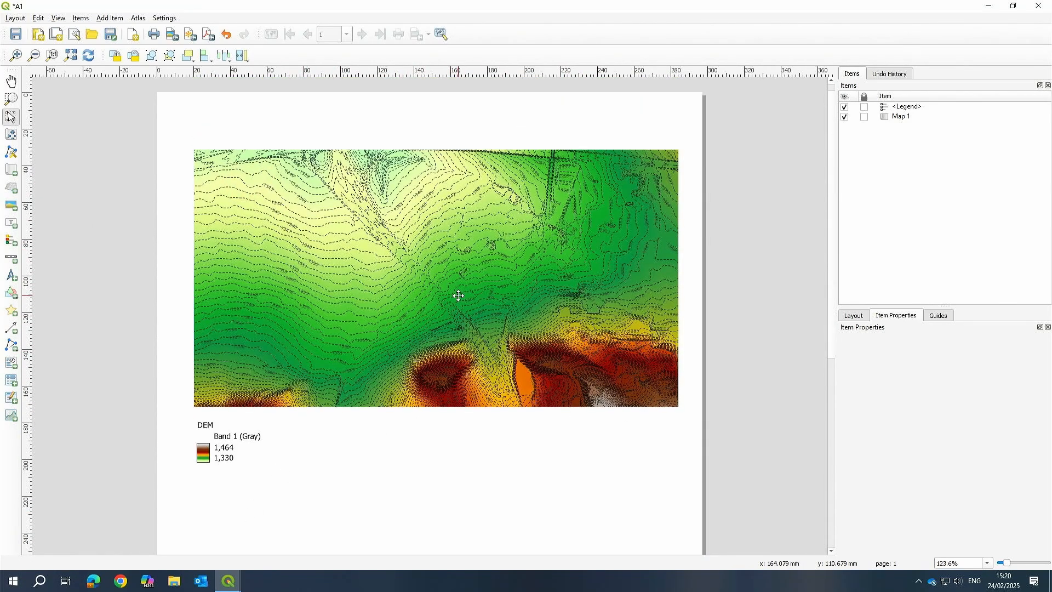
left_click(210, 466)
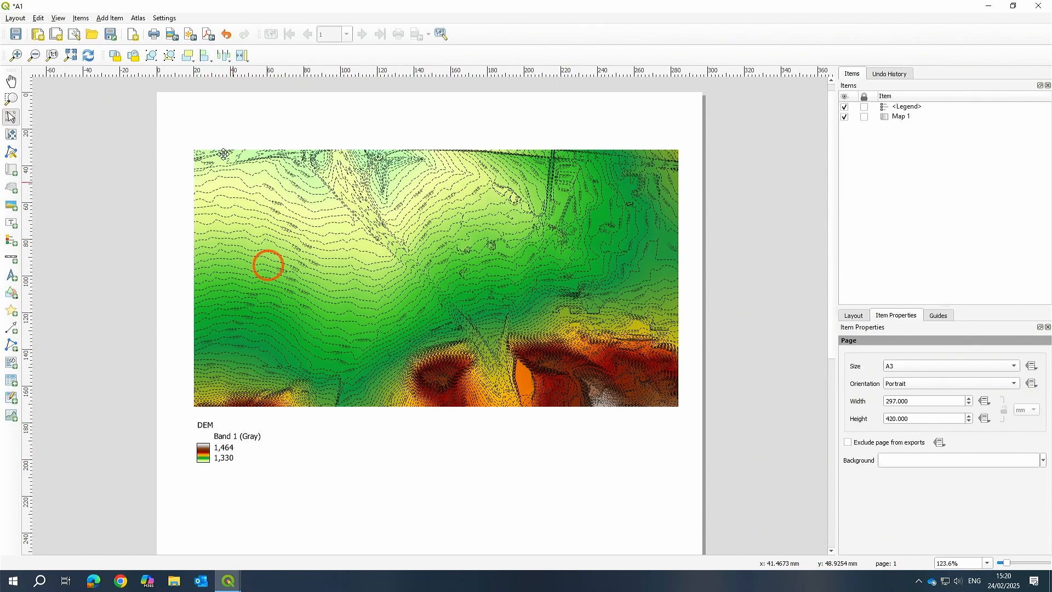
Export the layout as a PDF named BeanBaked123456 to the Desktop with the default export options.
left_click(207, 35)
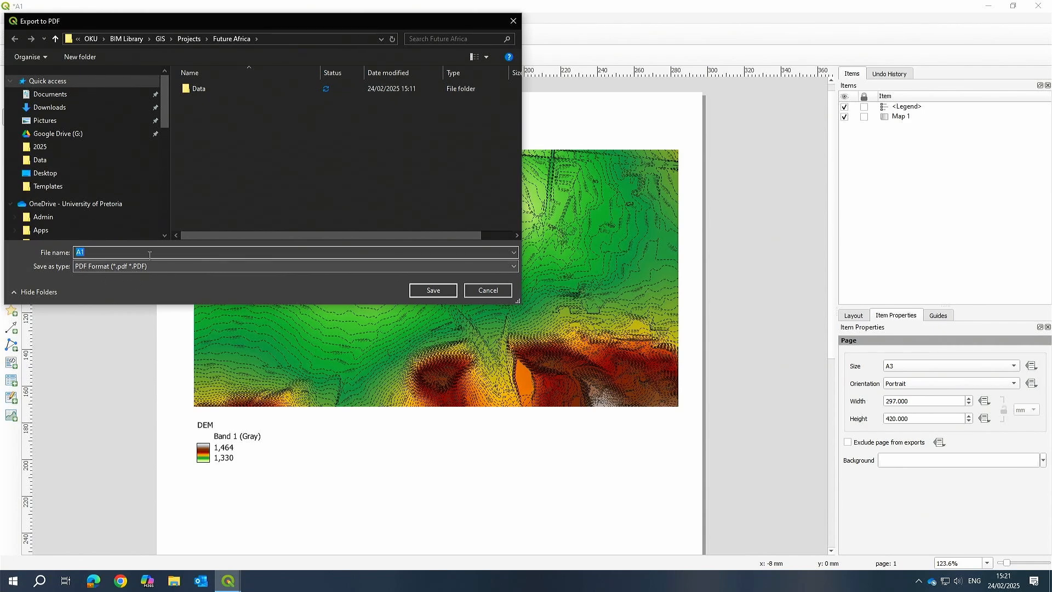
left_click(44, 173)
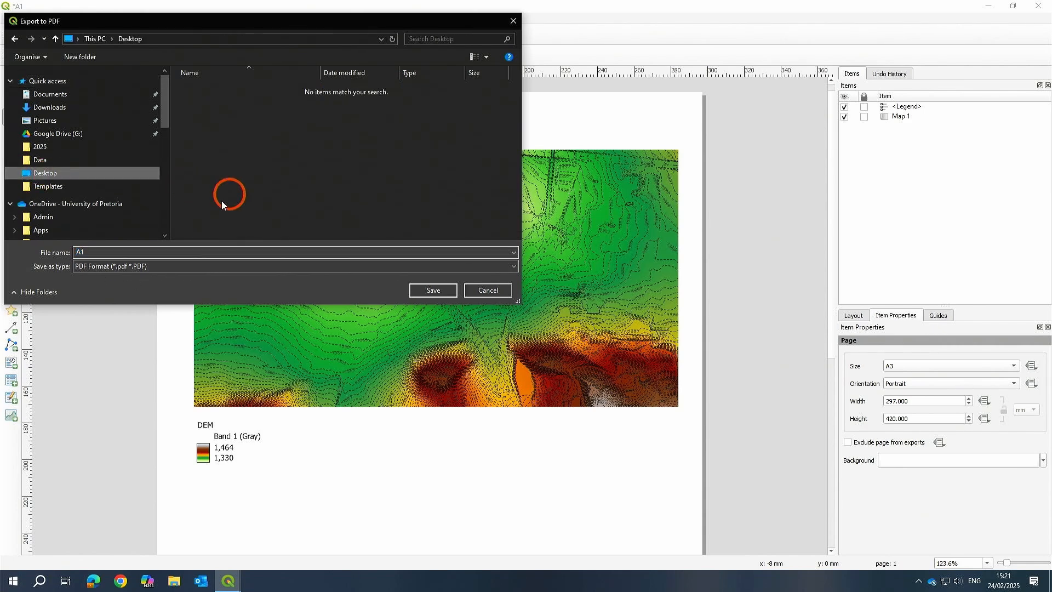
left_click(91, 251)
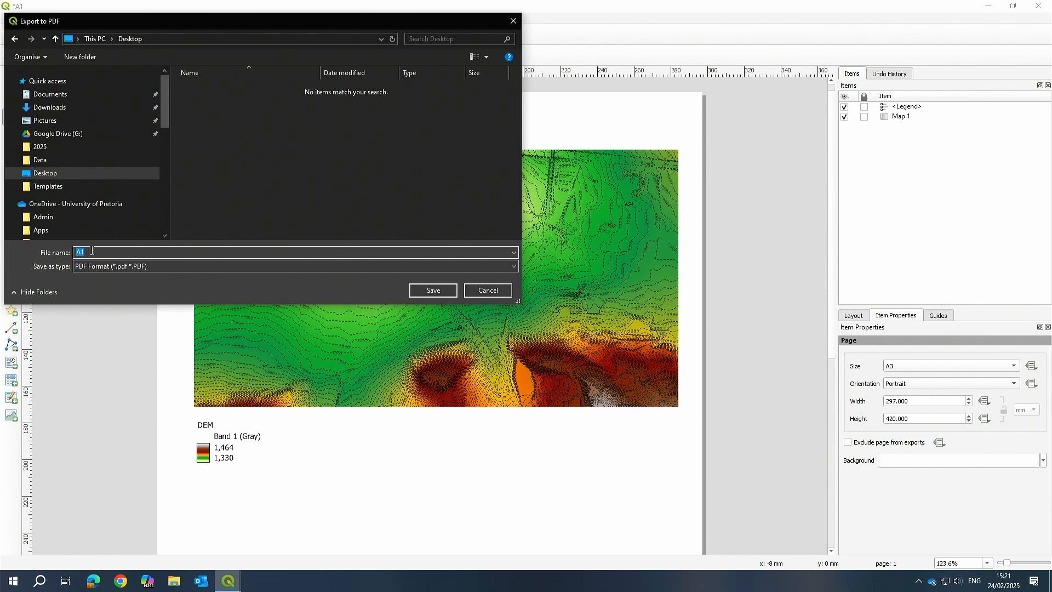
type("bEAN")
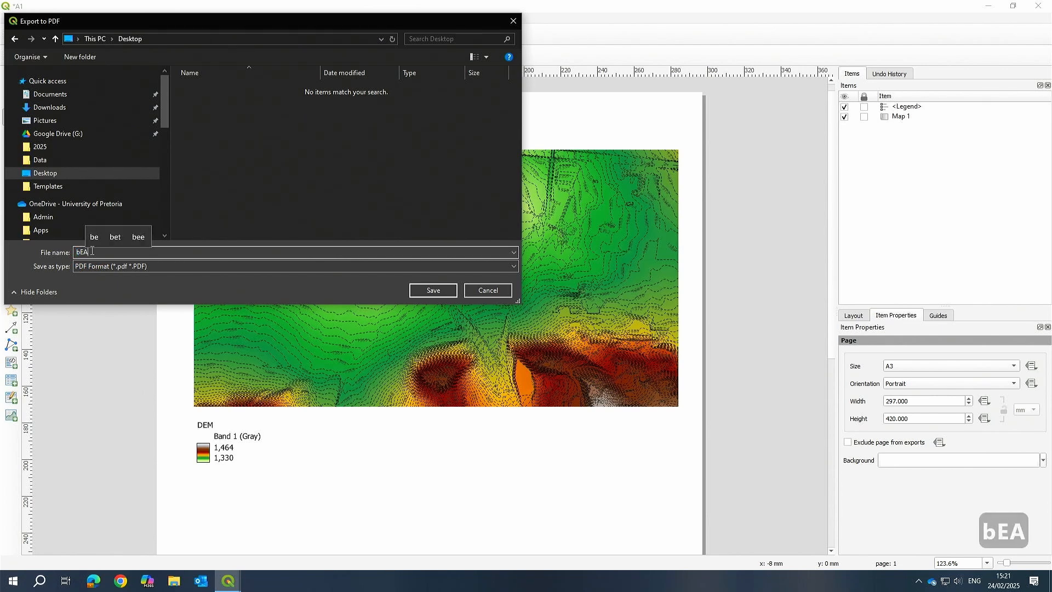
key("BackSpace")
key("BackSpace")
key("BackSpace")
key("BackSpace")
key("Caps_Lock")
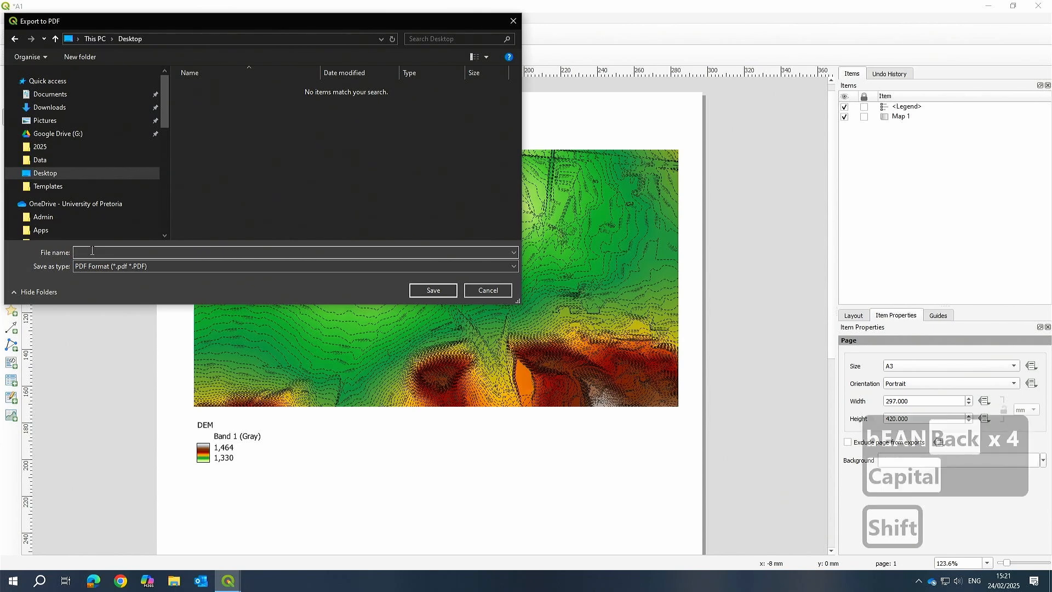
type("Bean")
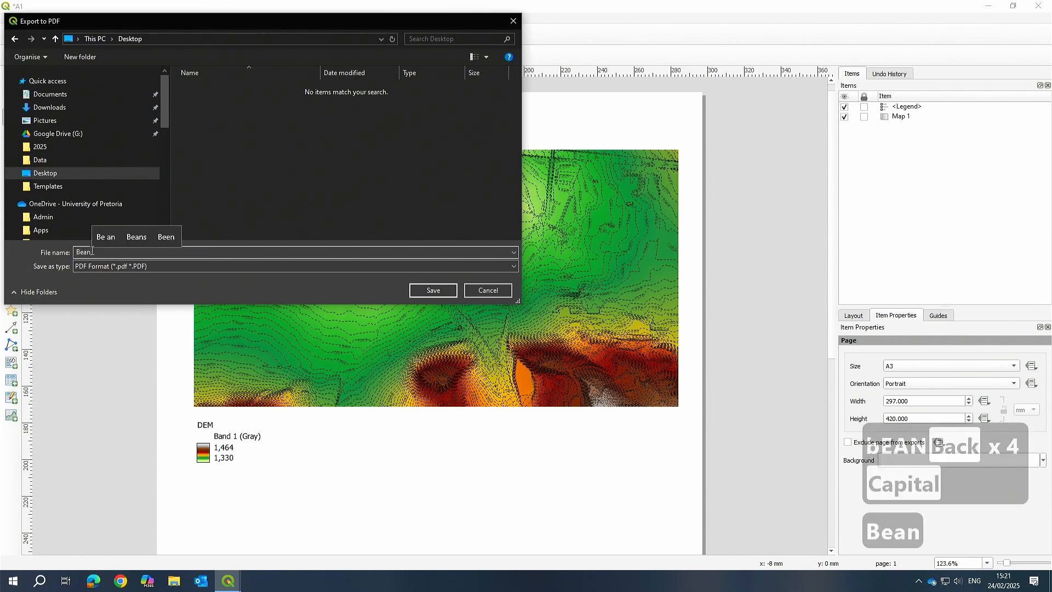
type("Baked")
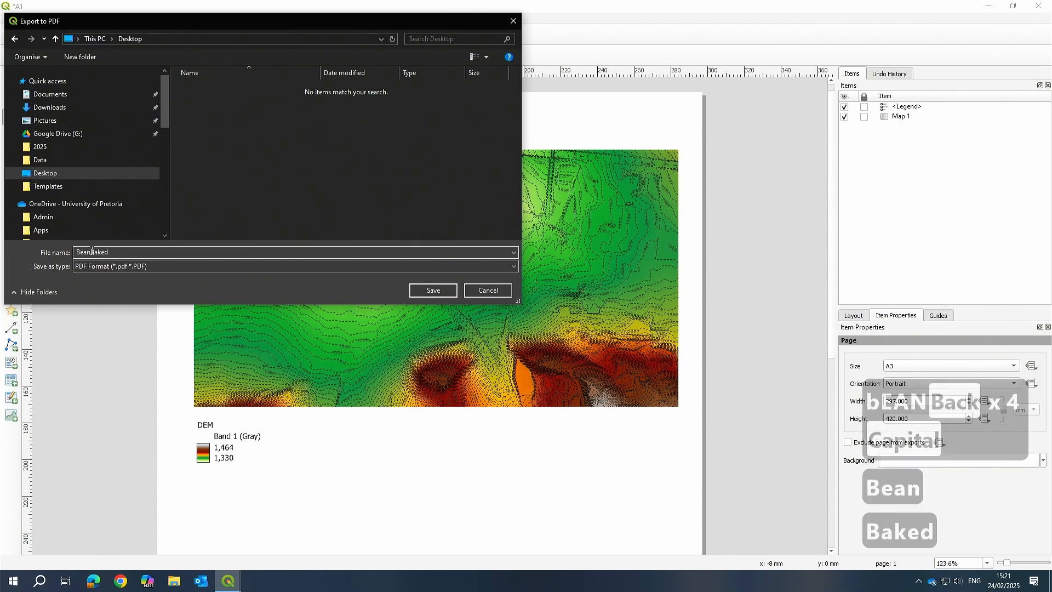
type("123456")
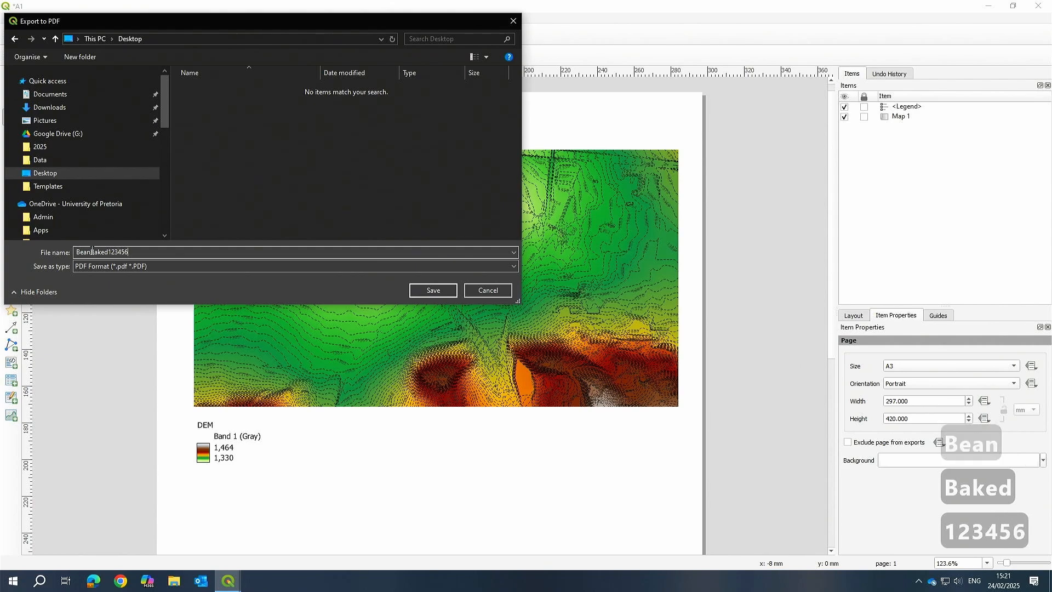
left_click(454, 293)
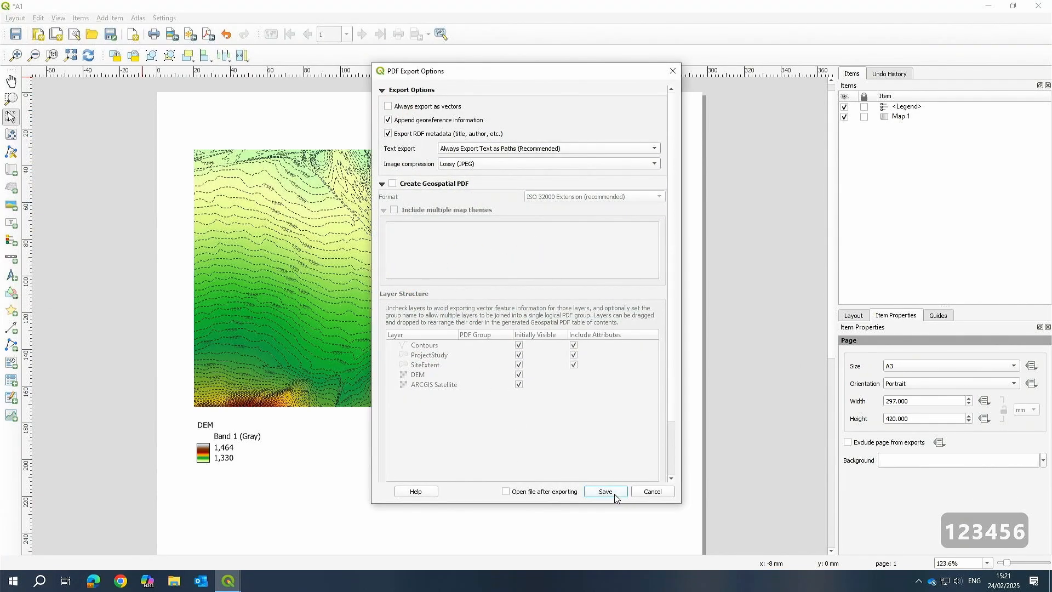
left_click(613, 494)
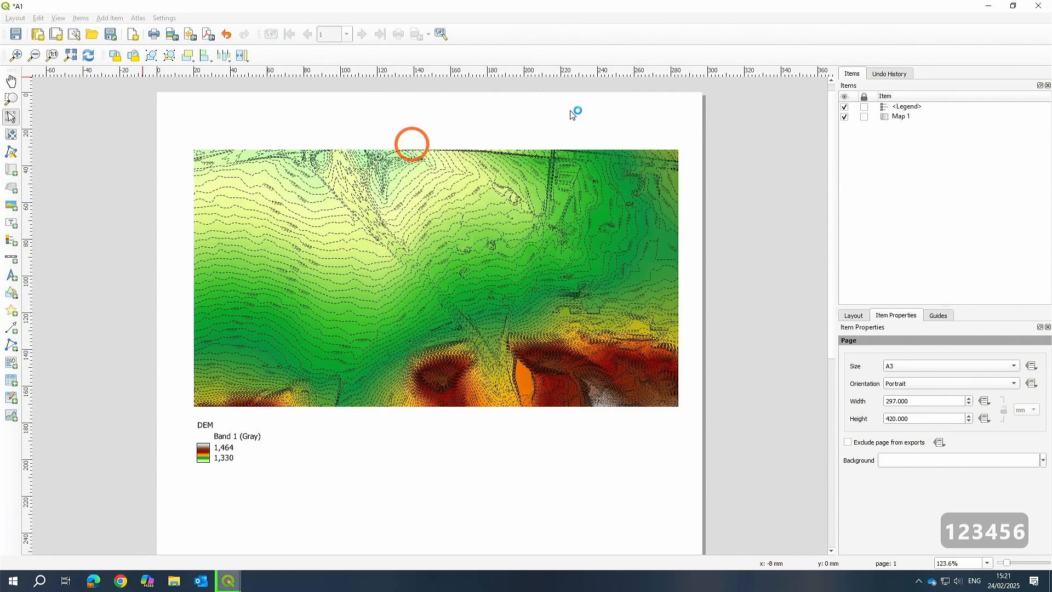
Open the exported BeanBaked123456 PDF from the desktop and zoom in to inspect the contours and legend.
left_click(991, 6)
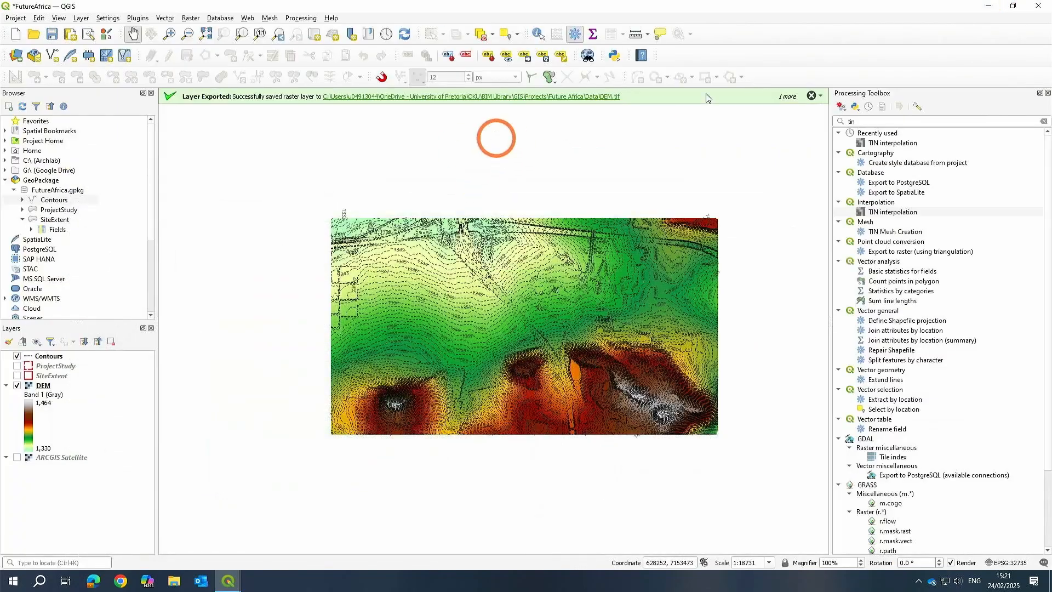
left_click(990, 7)
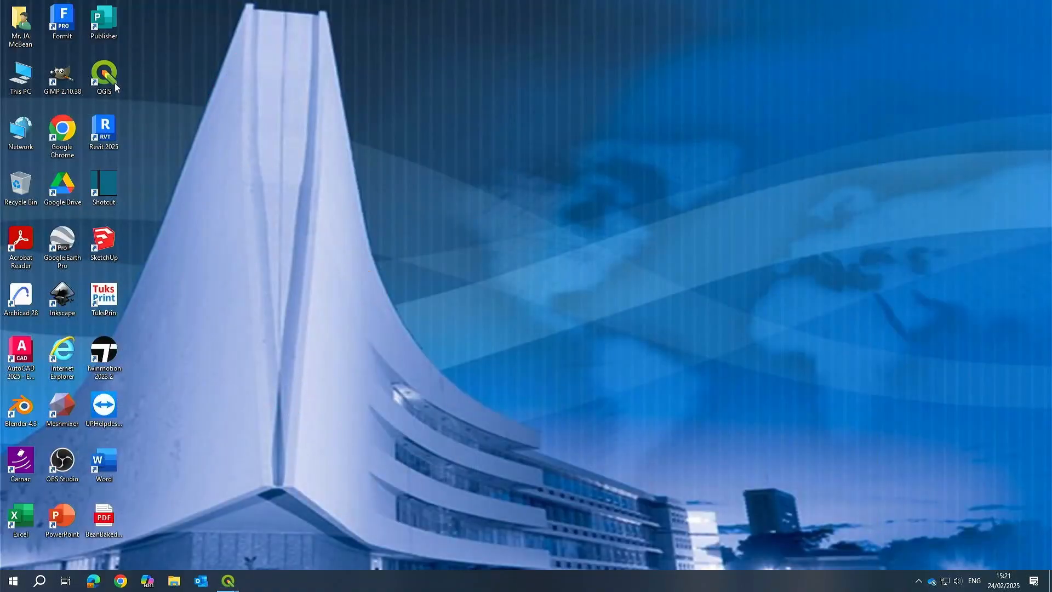
double_click(113, 525)
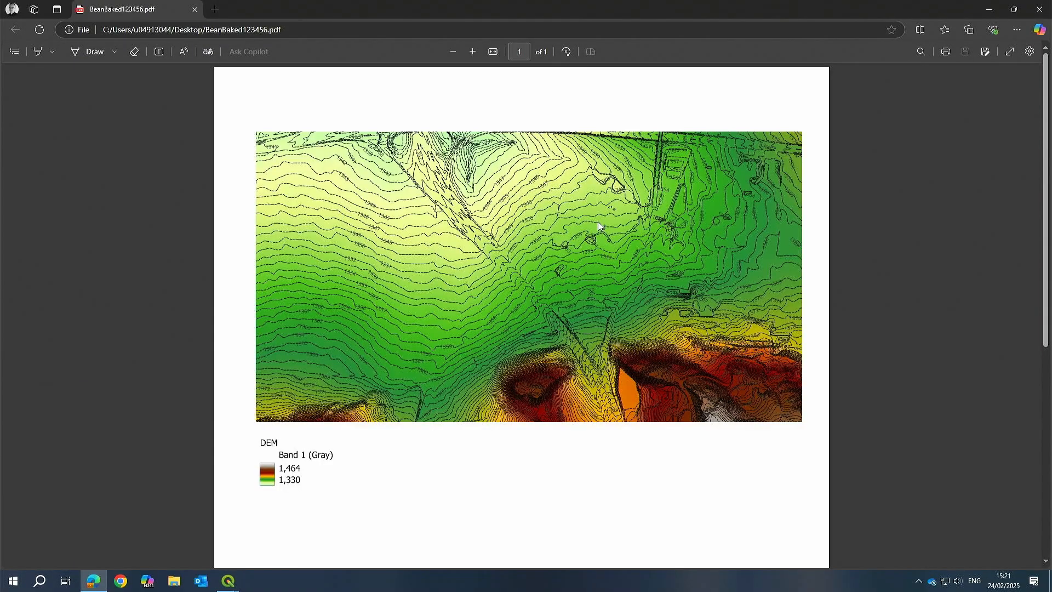
scroll(597, 221, "down", 4)
scroll(429, 211, "up", 2)
scroll(316, 179, "up", 4, "ctrl")
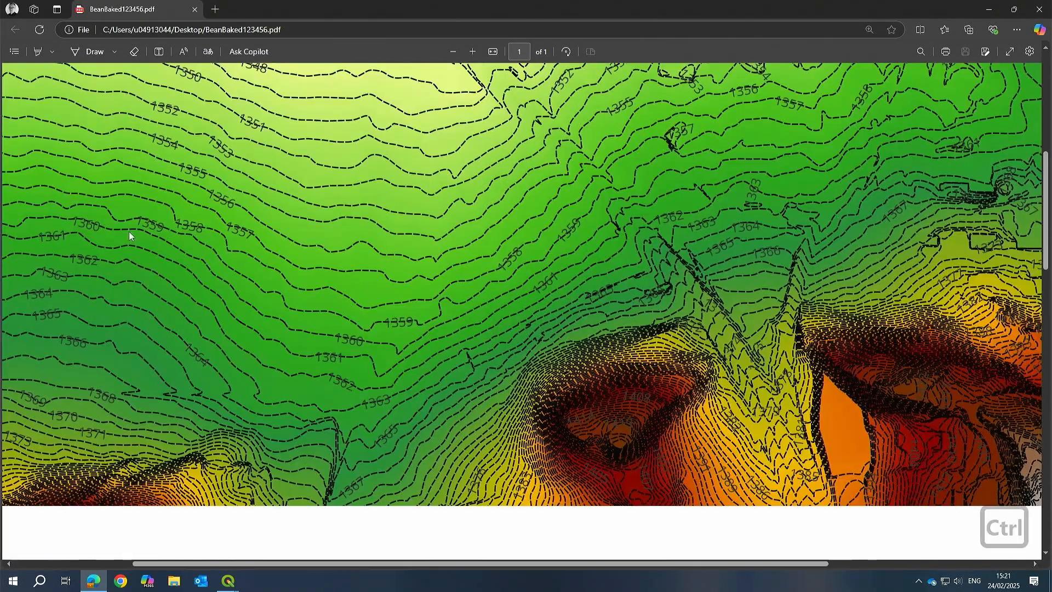
scroll(633, 243, "down", 3, "ctrl")
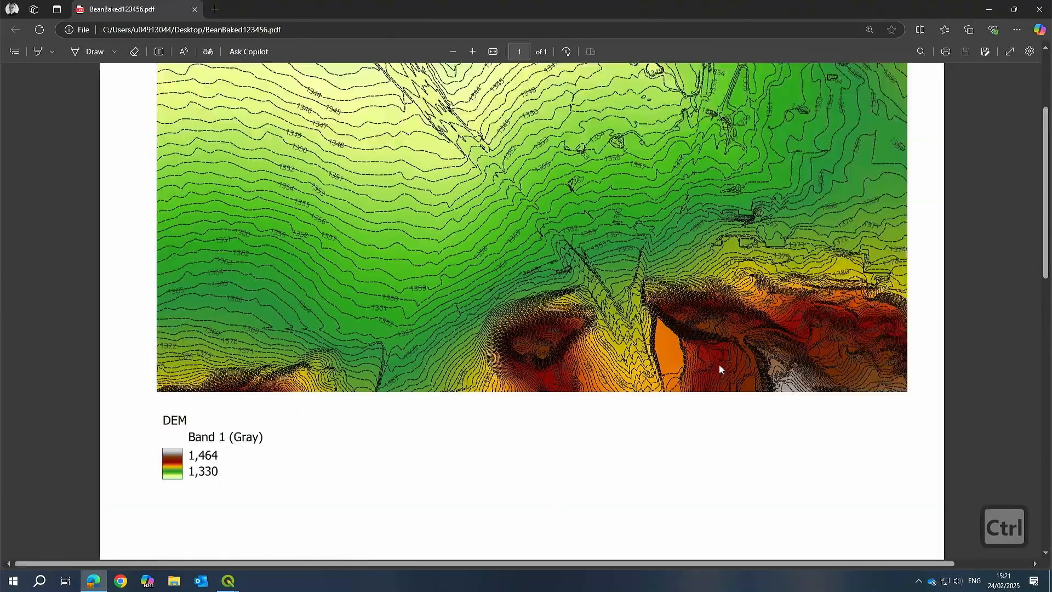
scroll(781, 311, "down", 2, "ctrl")
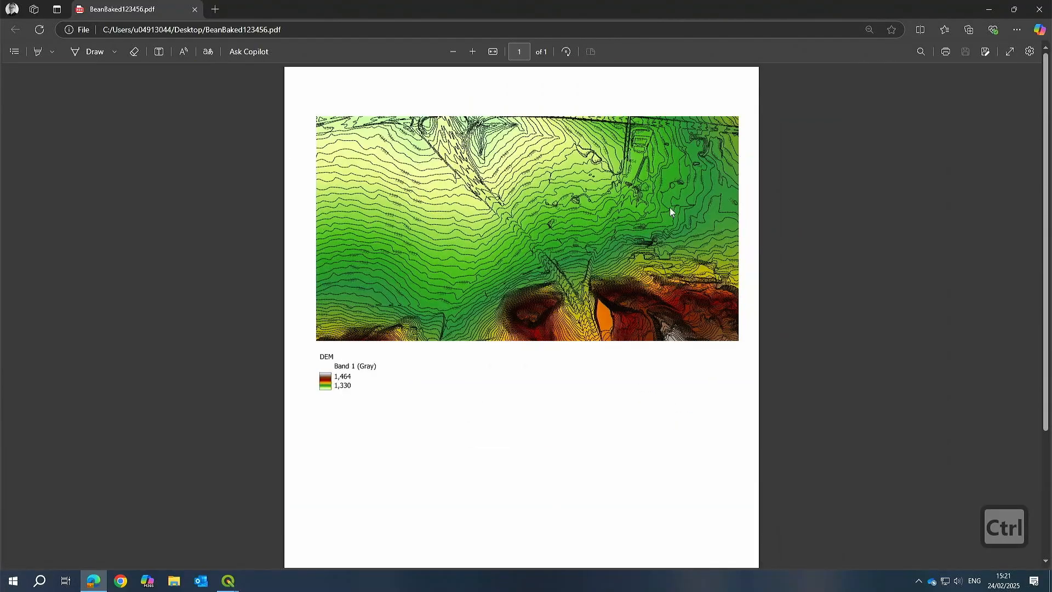
scroll(635, 164, "up", 3, "ctrl")
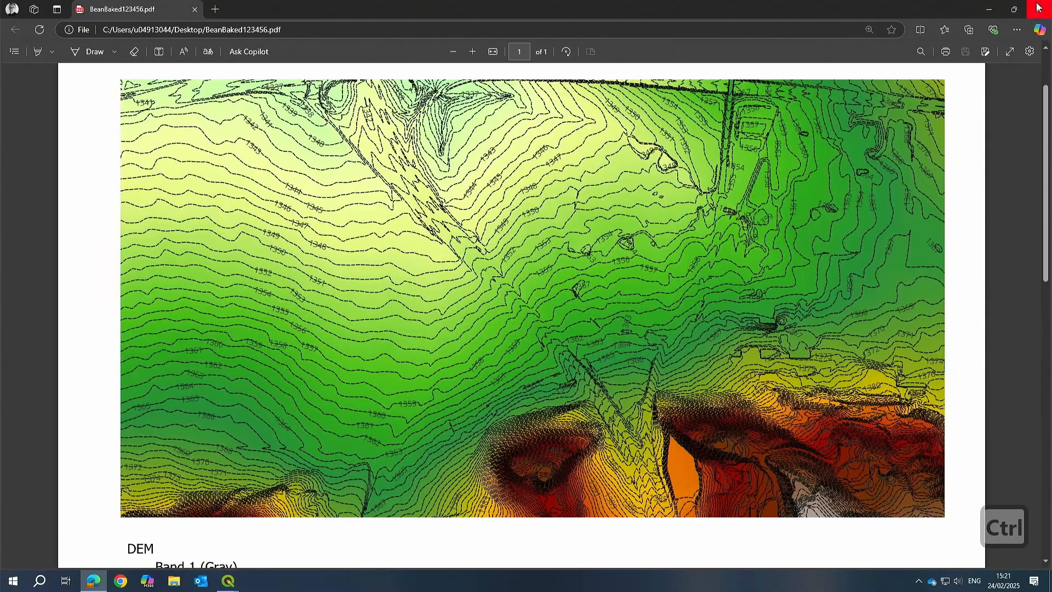